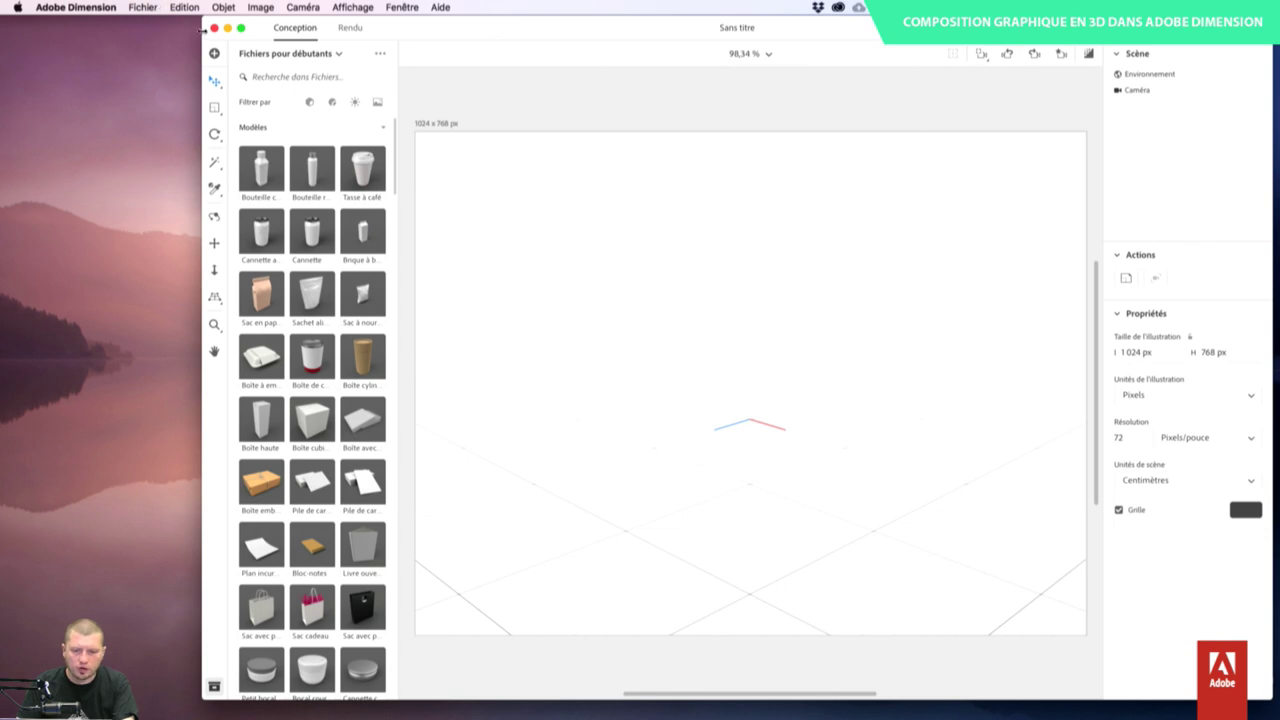
- Close the untitled document without saving it and relaunch Adobe Dimension
click(214, 29)
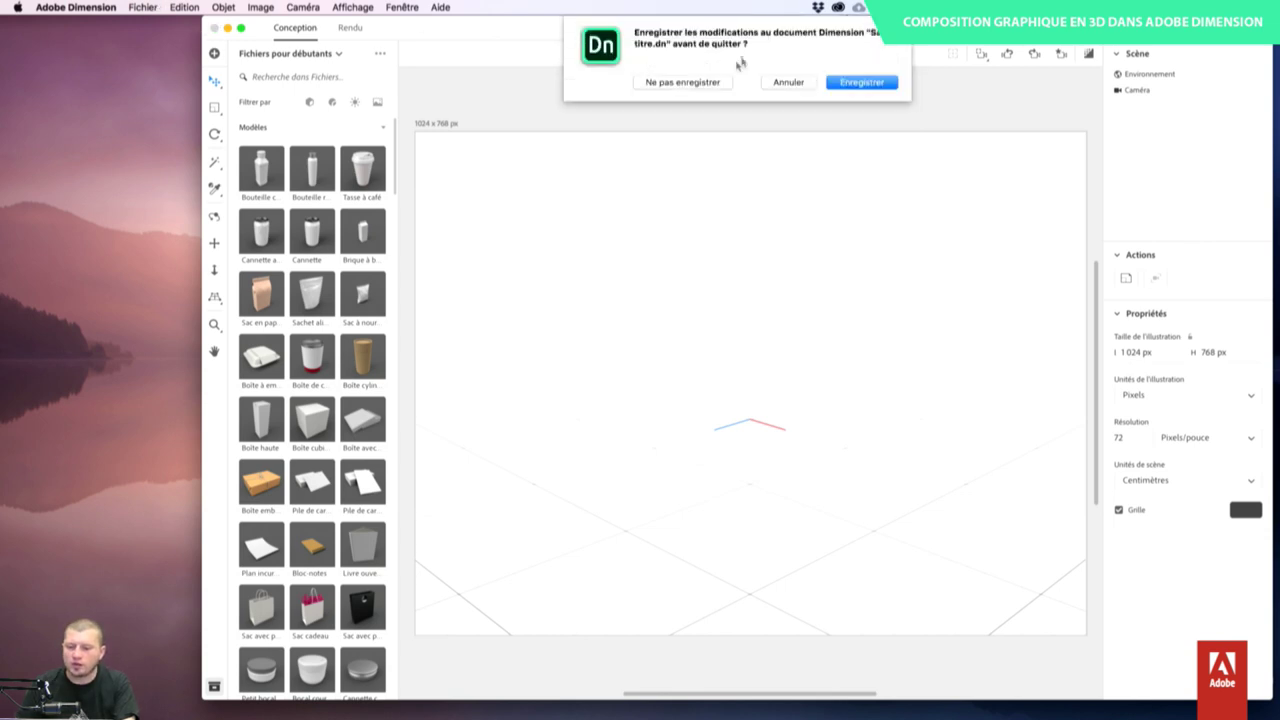
click(682, 82)
mouse_move(598, 705)
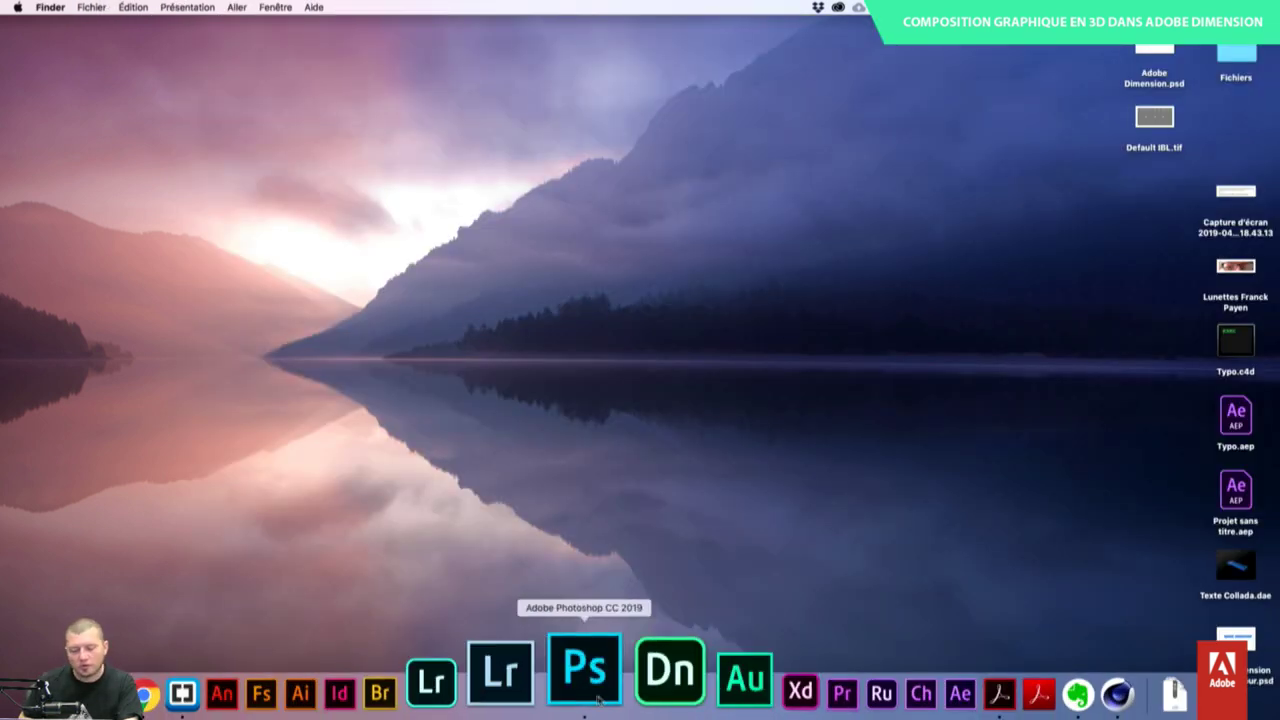
click(645, 690)
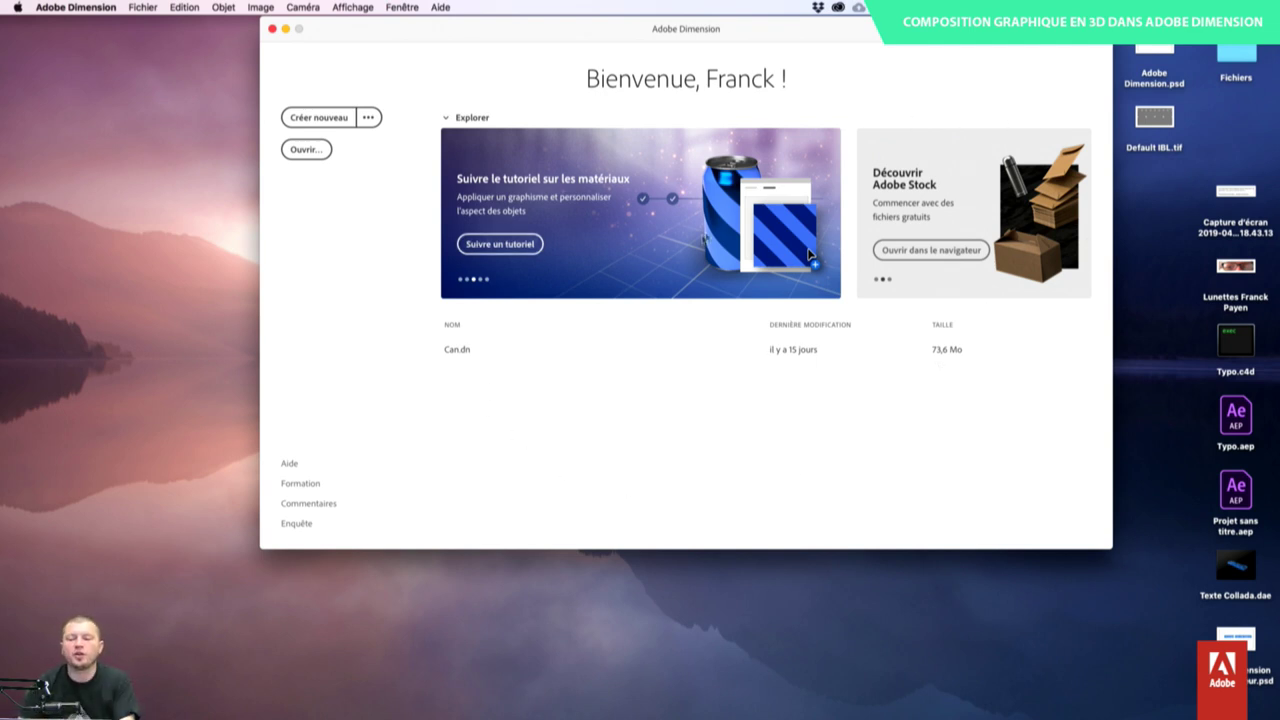
- Examine the welcome screen's Explorer cards covering the guided tour, camera and materials tutorials, online training content and new features
click(447, 117)
click(447, 117)
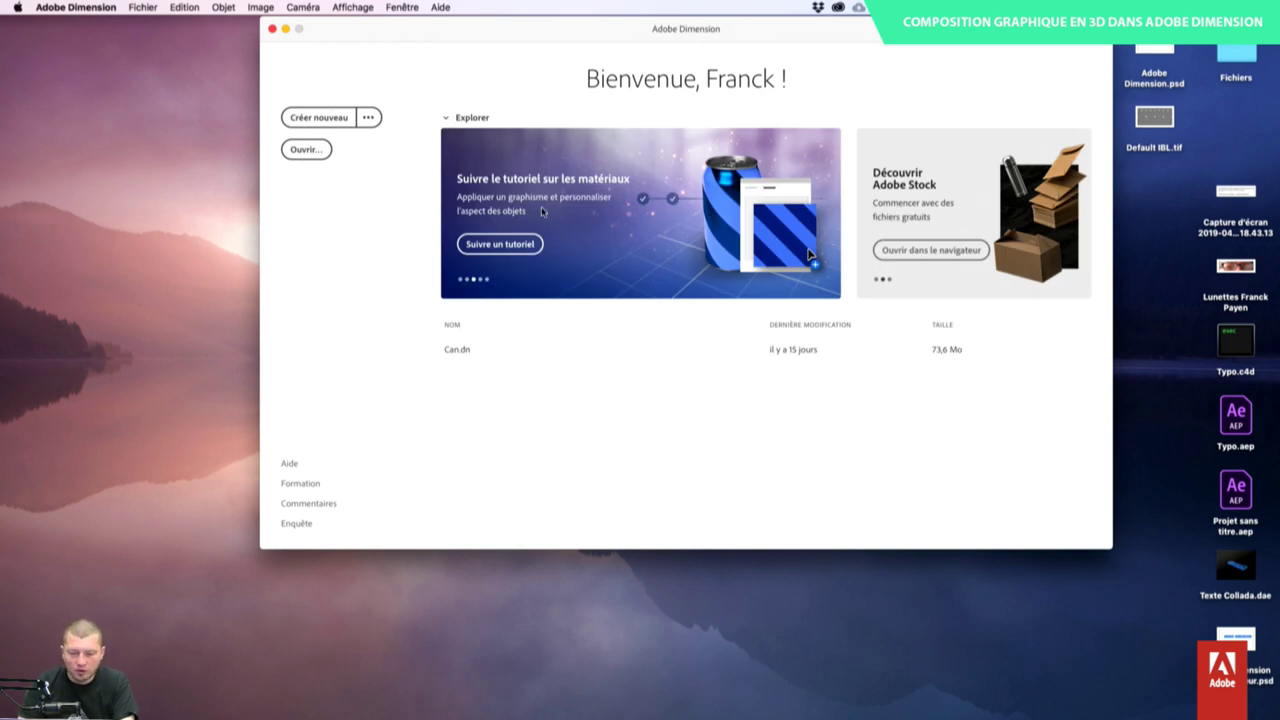
click(467, 279)
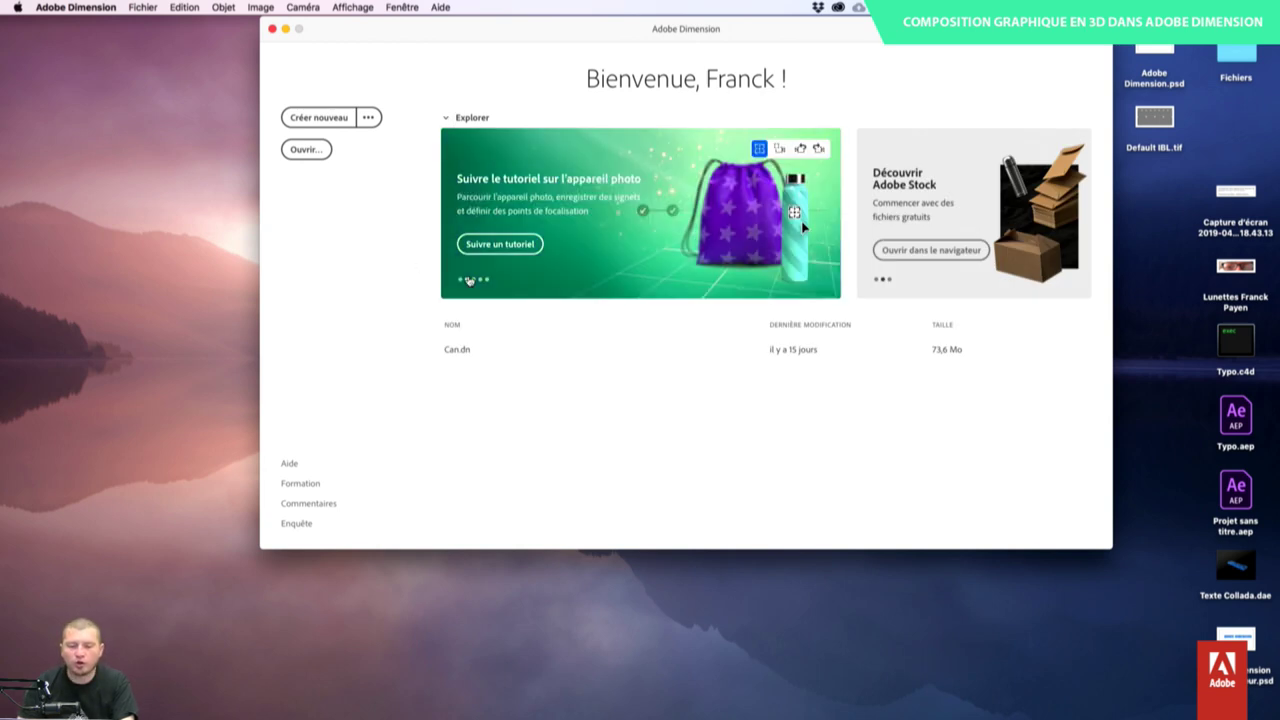
click(461, 280)
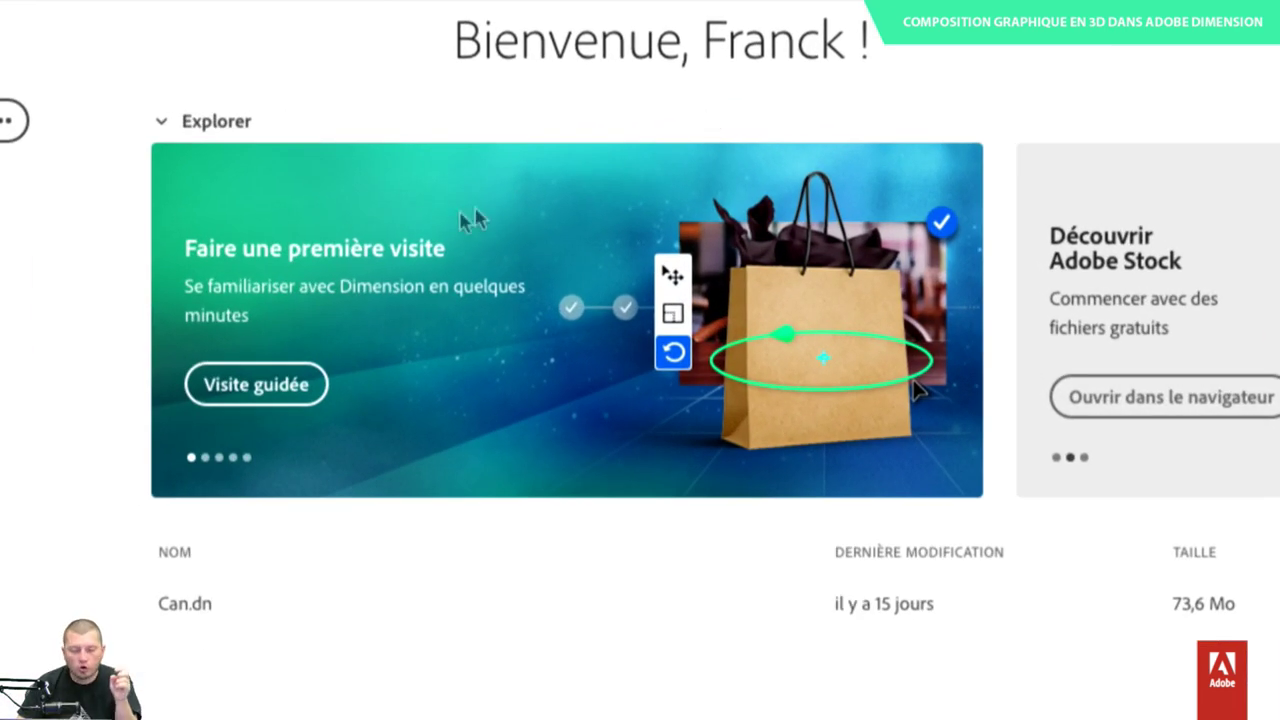
click(471, 244)
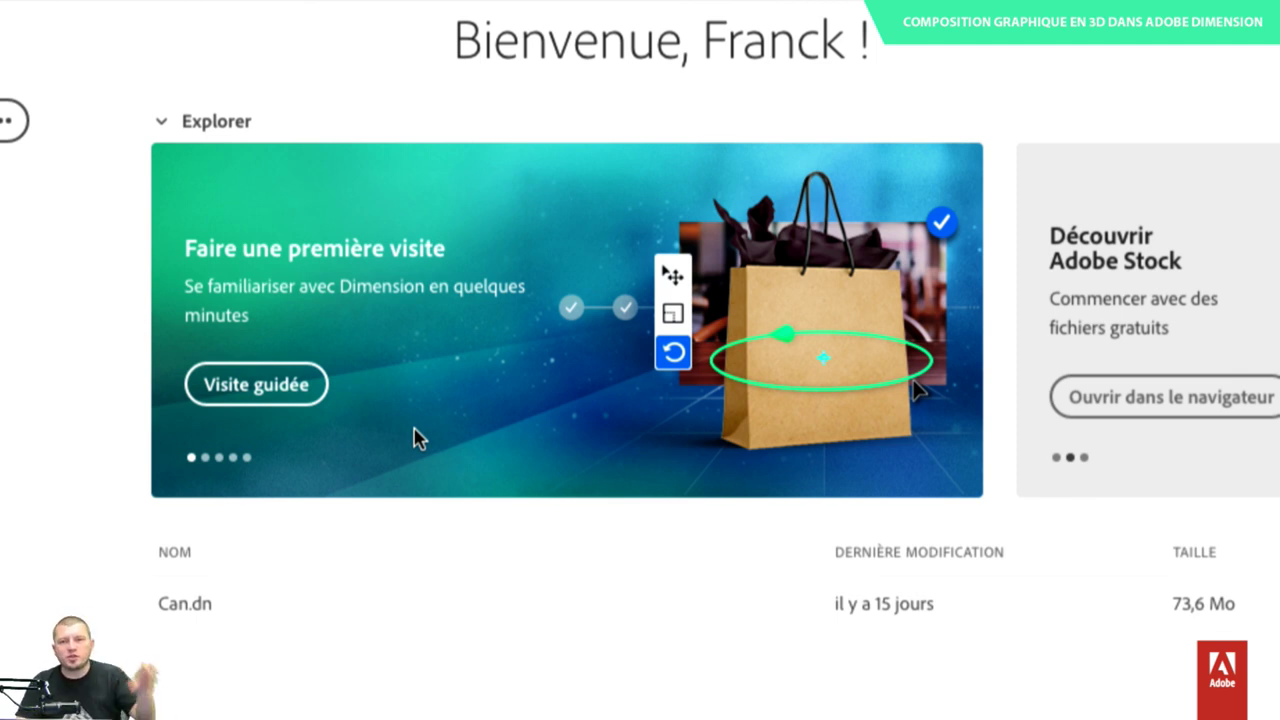
click(205, 458)
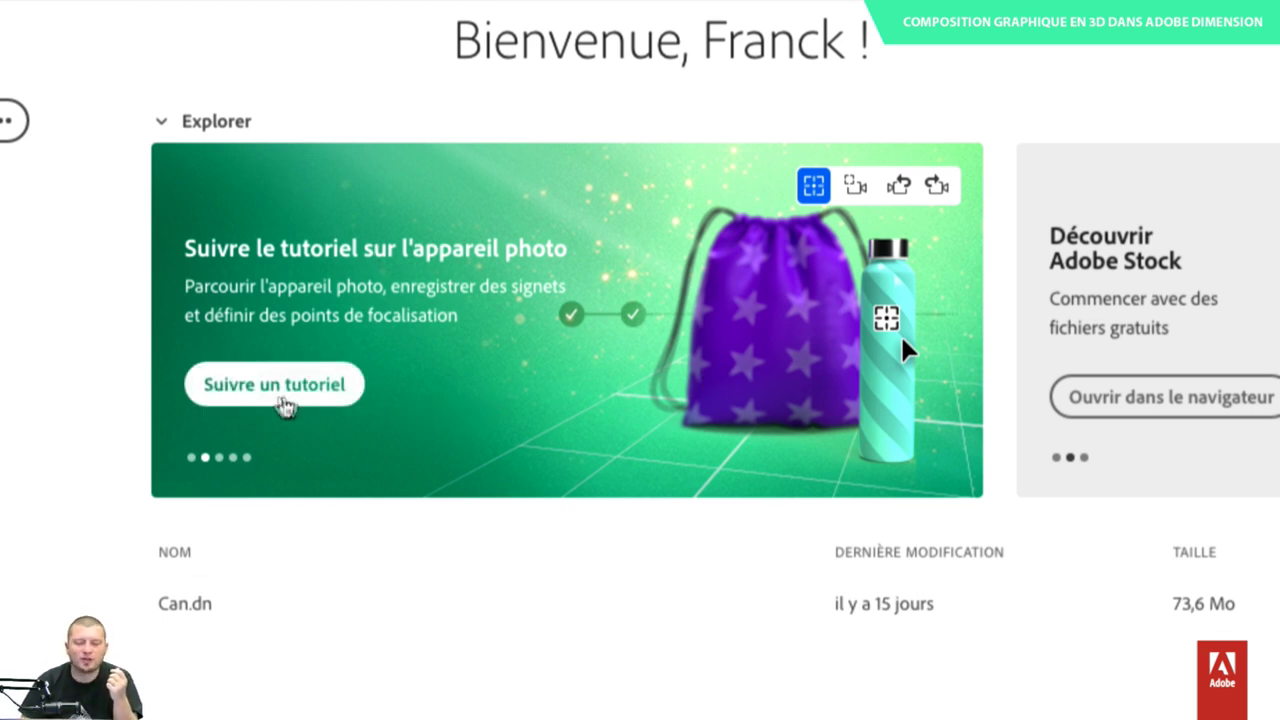
click(220, 458)
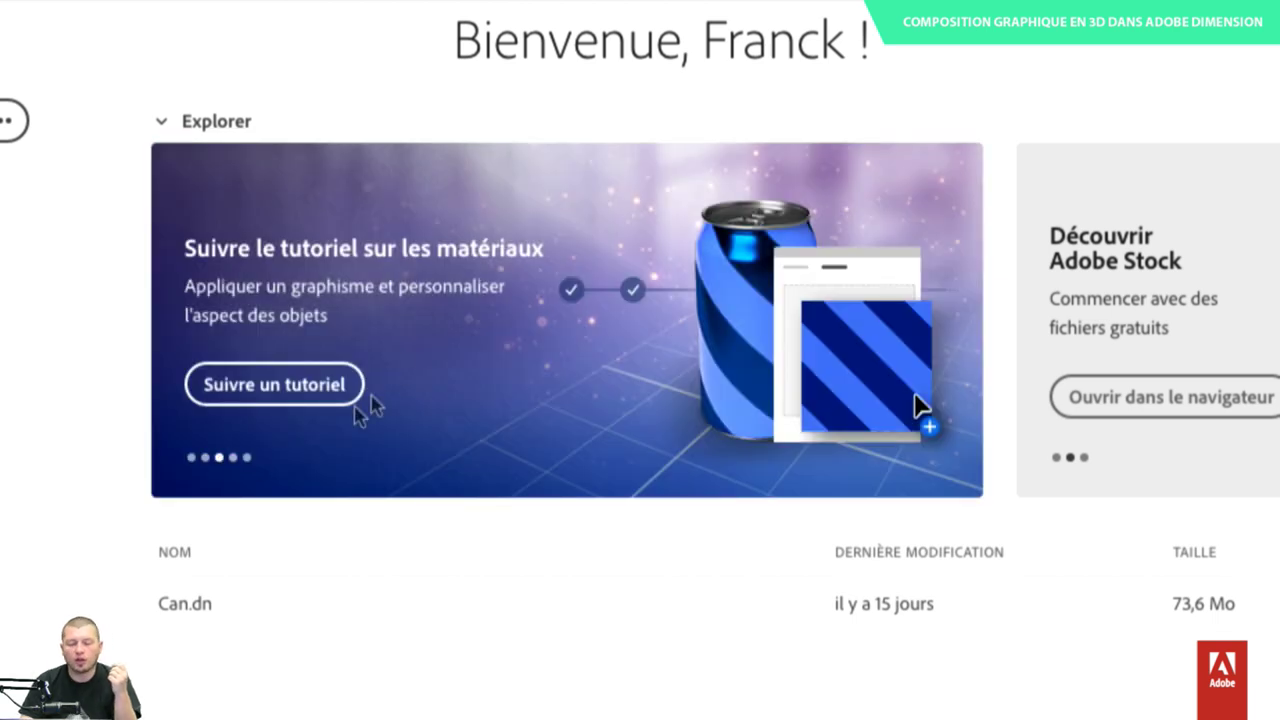
click(232, 458)
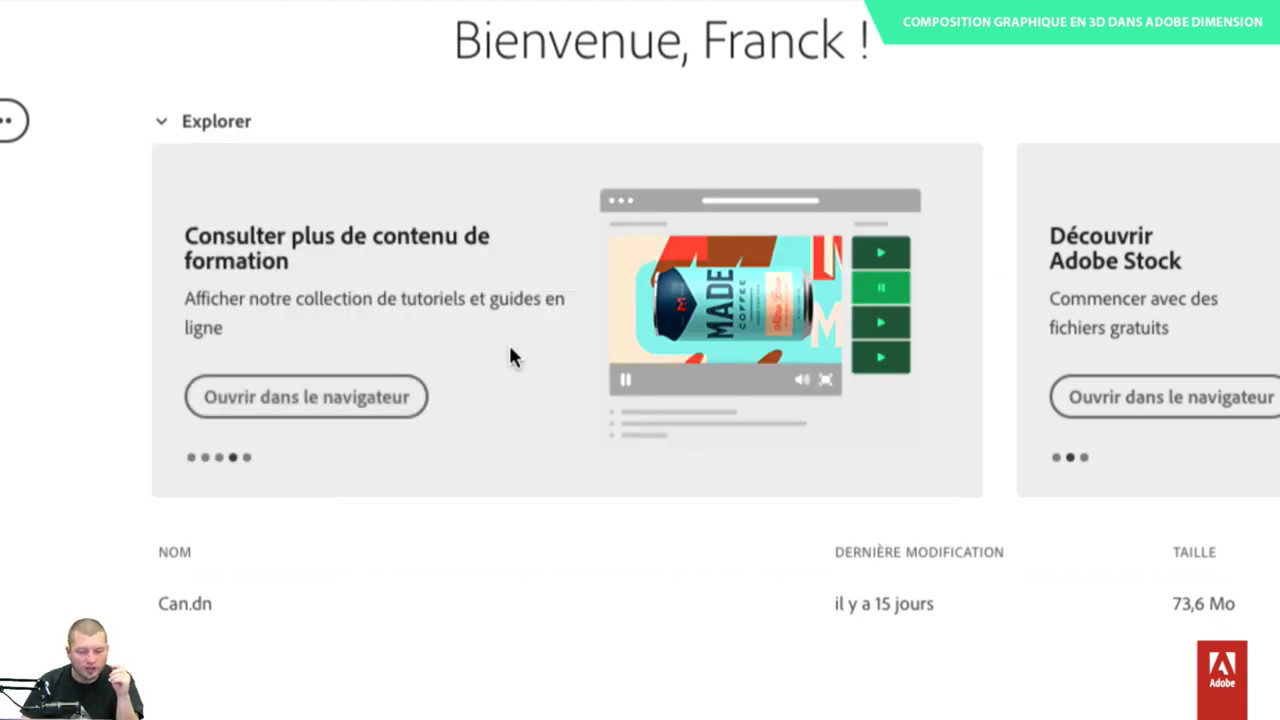
click(412, 395)
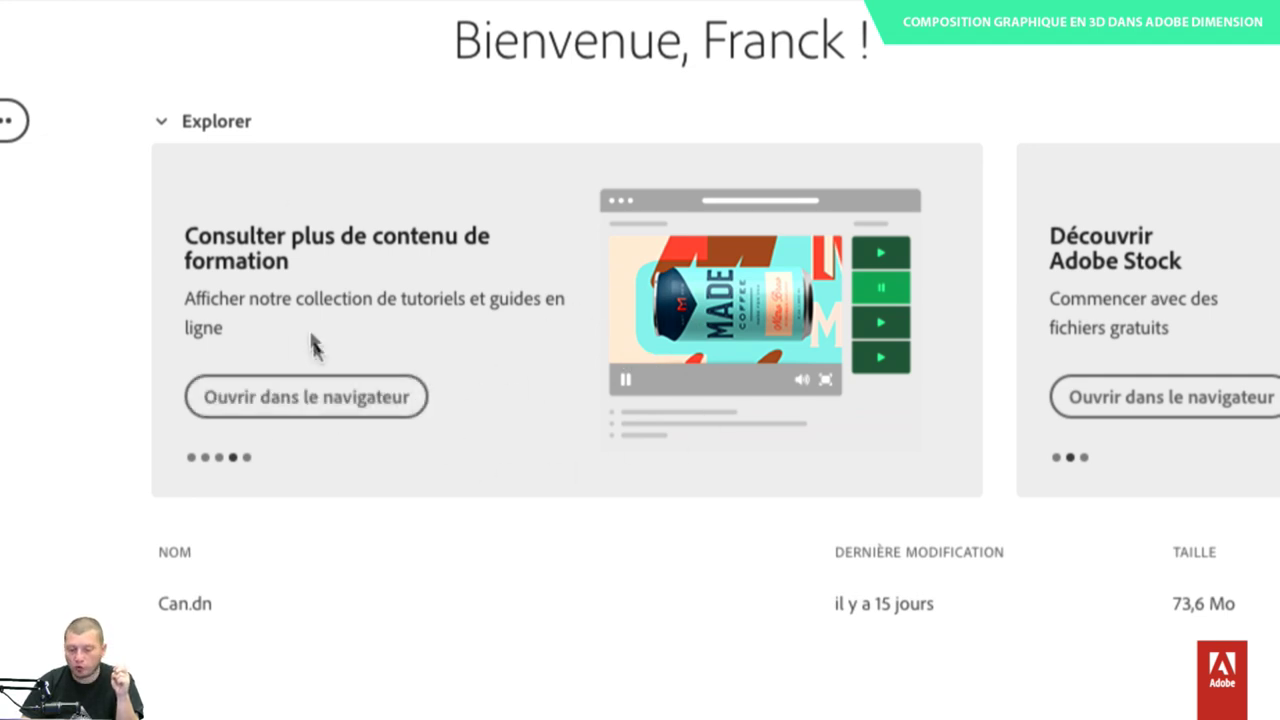
click(246, 458)
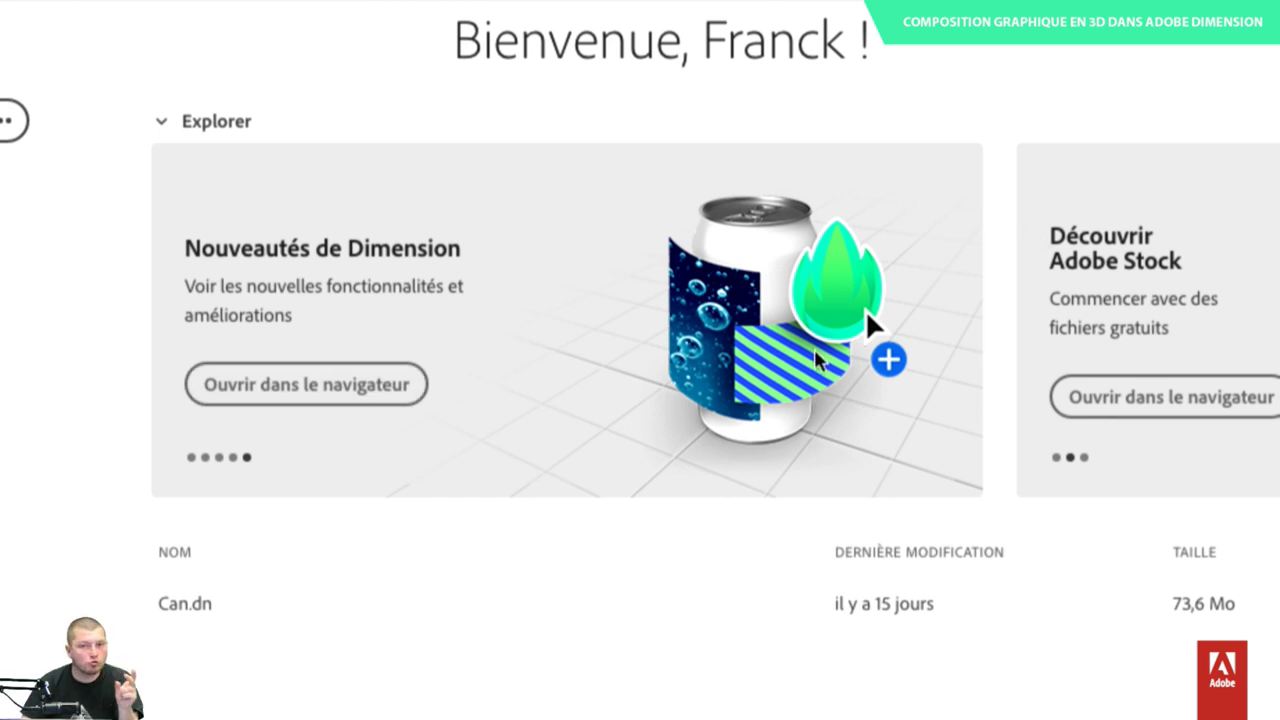
click(212, 458)
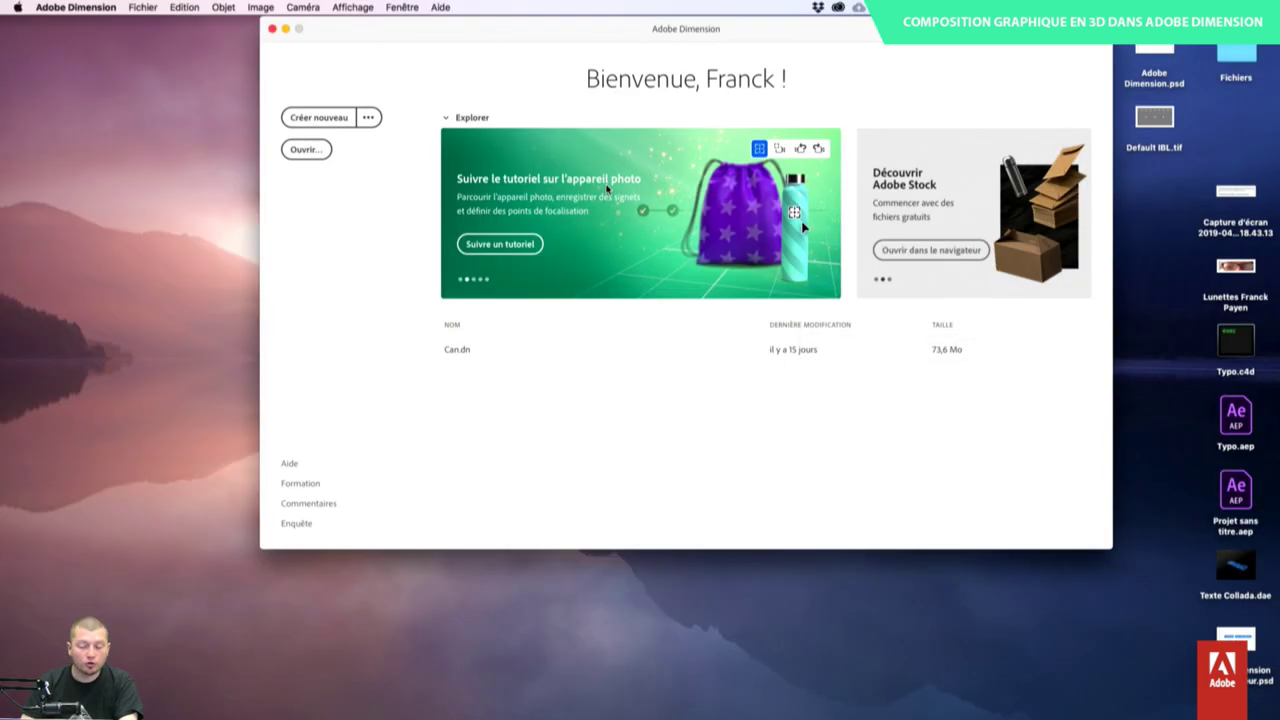
- Start the camera tutorial, advance to its second stage, view the list of stages and close the tutorial
click(500, 245)
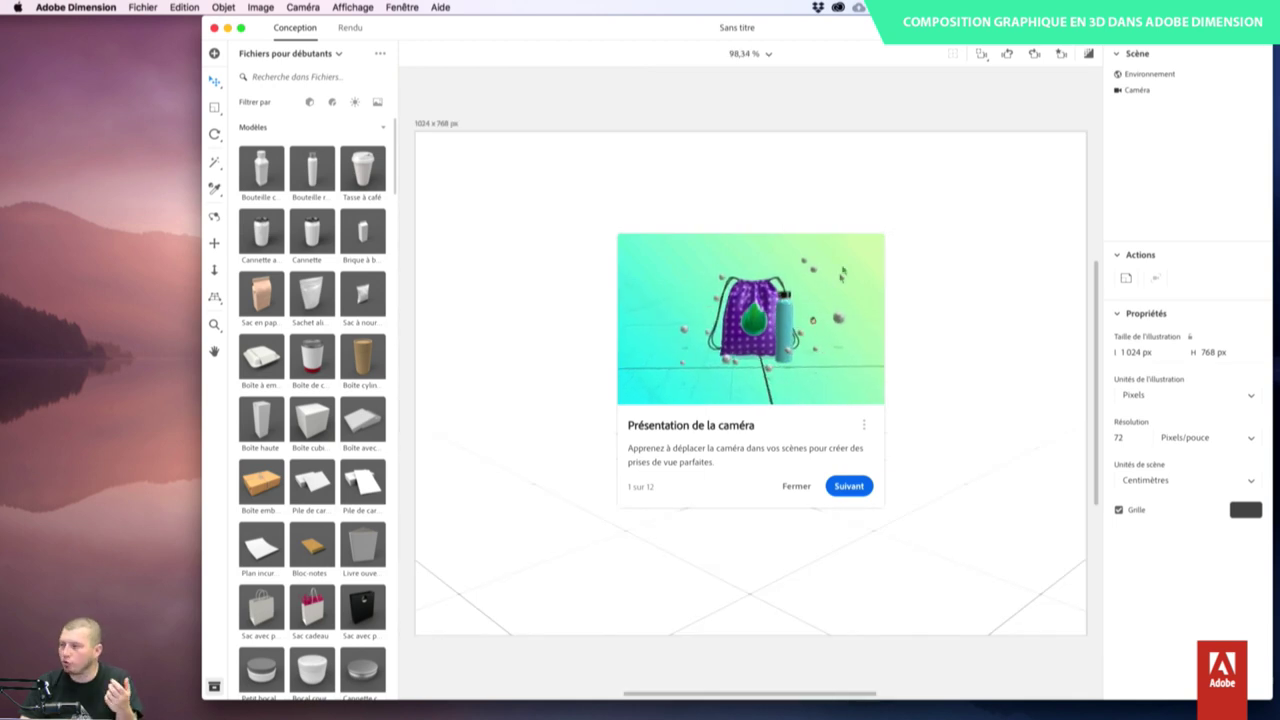
click(846, 486)
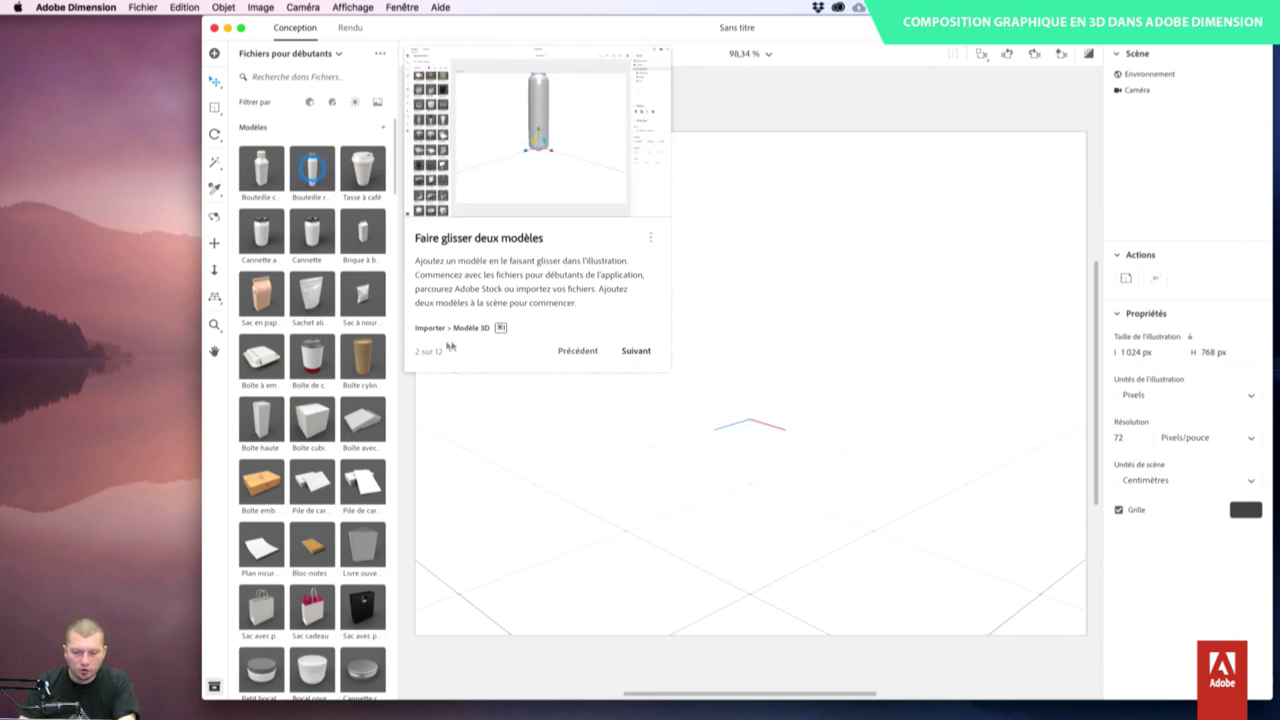
click(651, 238)
mouse_move(695, 255)
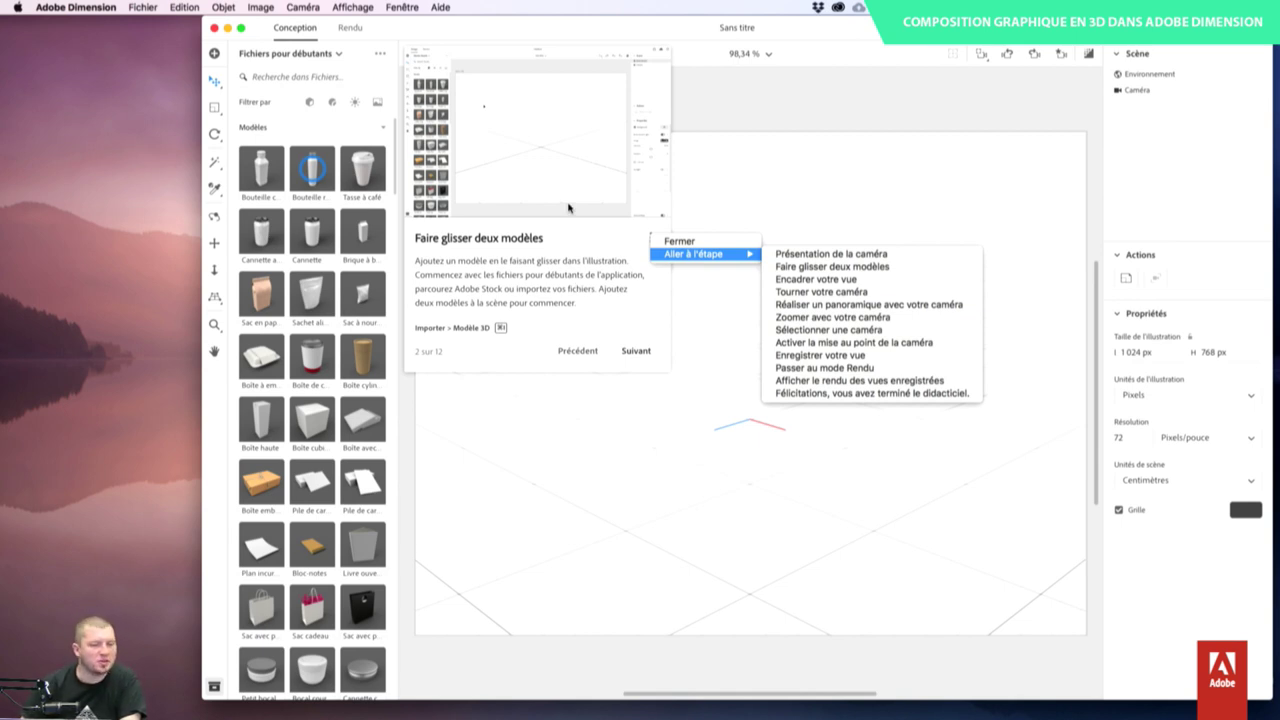
click(676, 242)
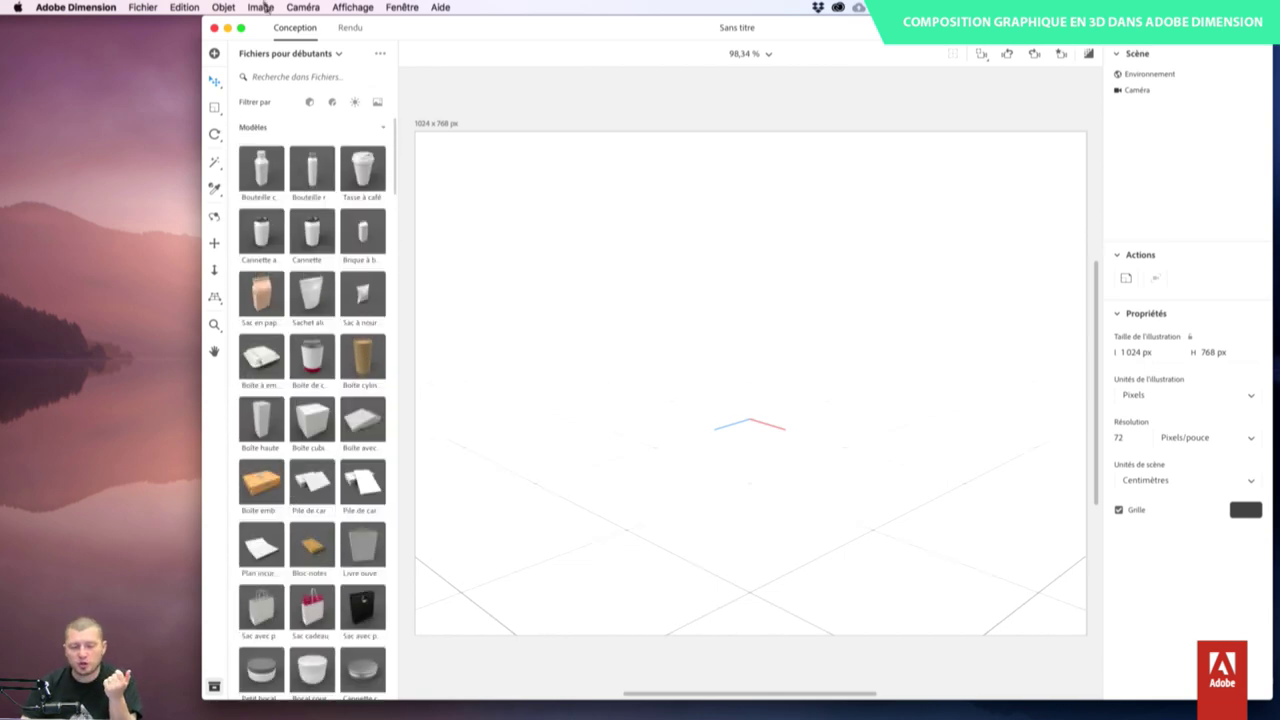
- Search the starter assets for "cub", and replace that search term with "bout"
click(277, 79)
text(cub)
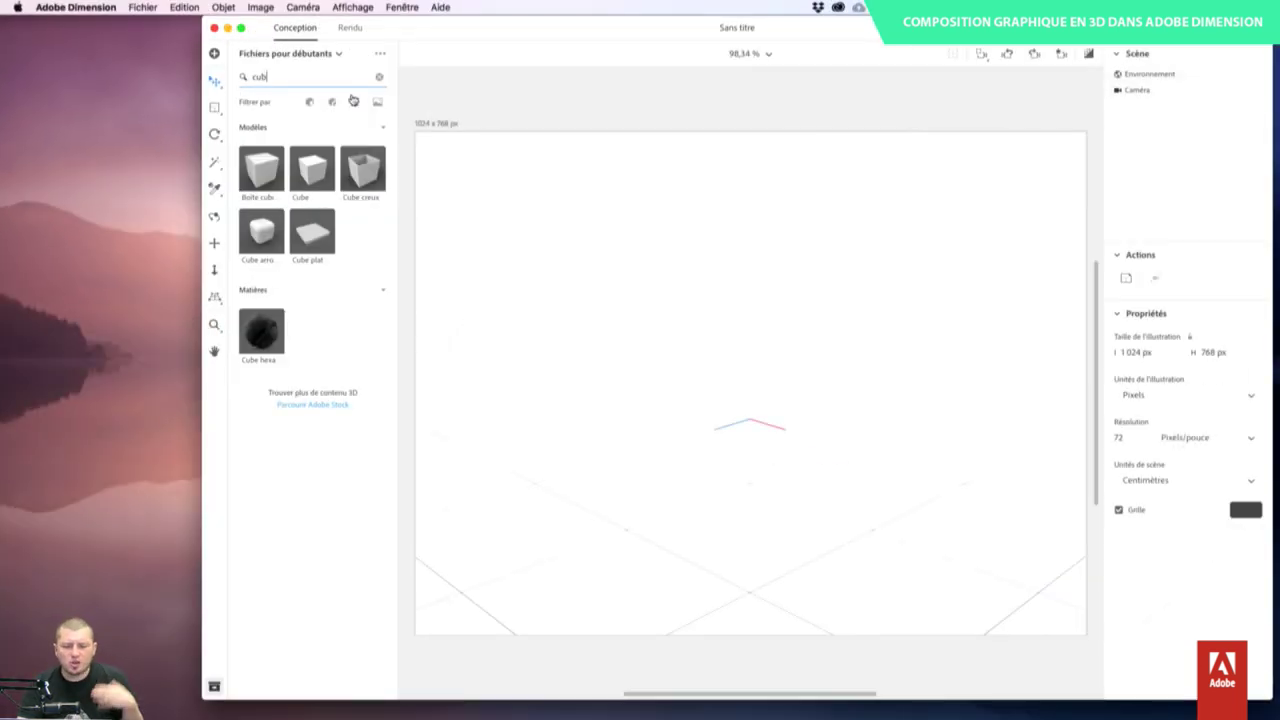
key(super+a)
text(b)
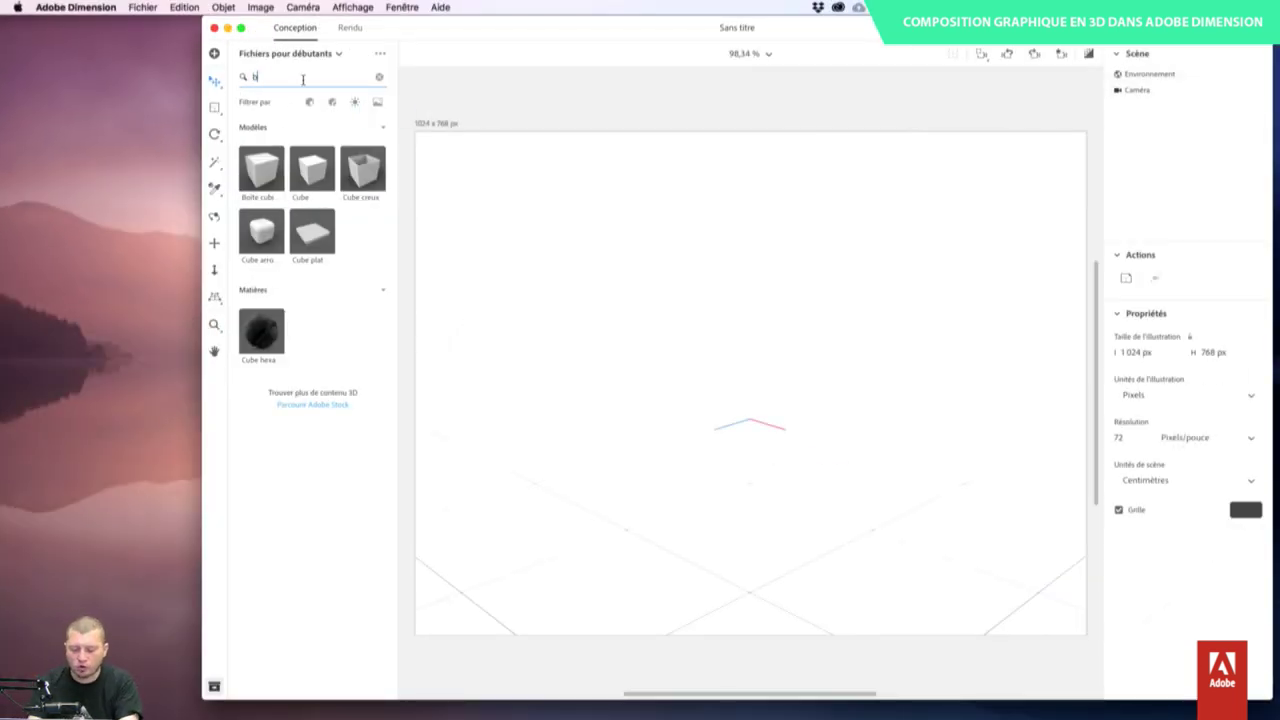
text(outo)
key(BackSpace)
text(e)
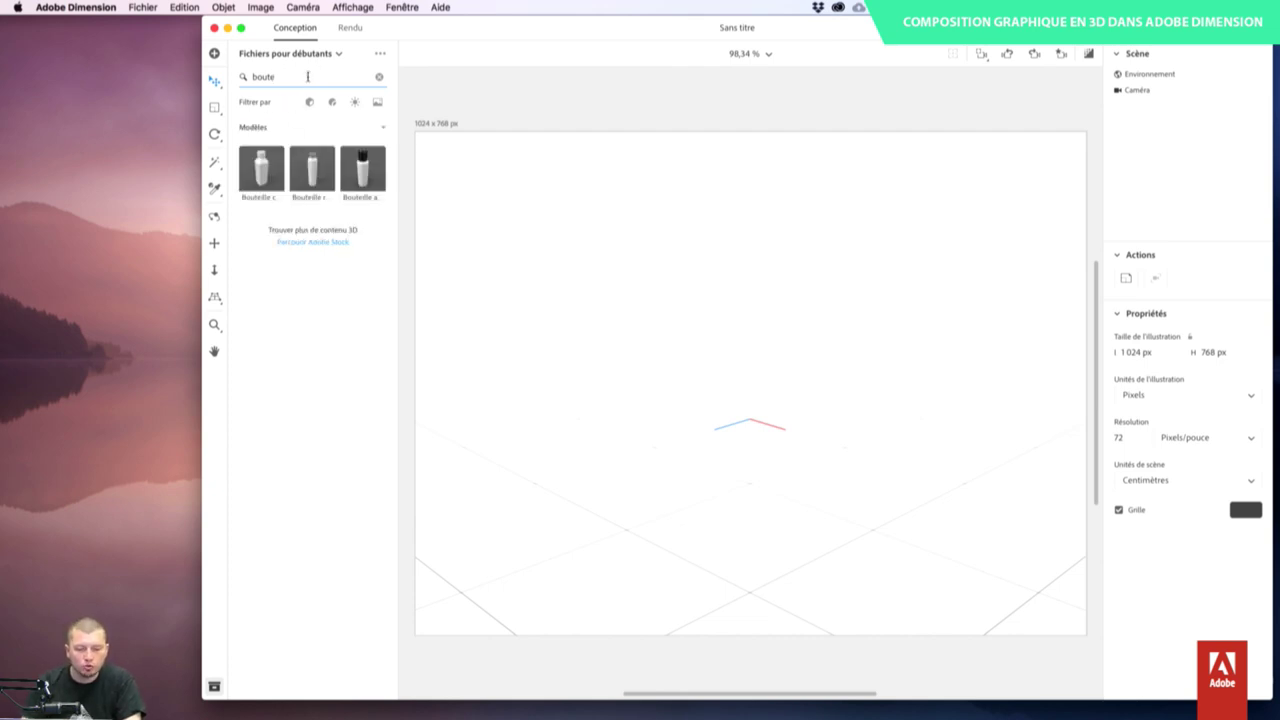
key(BackSpace)
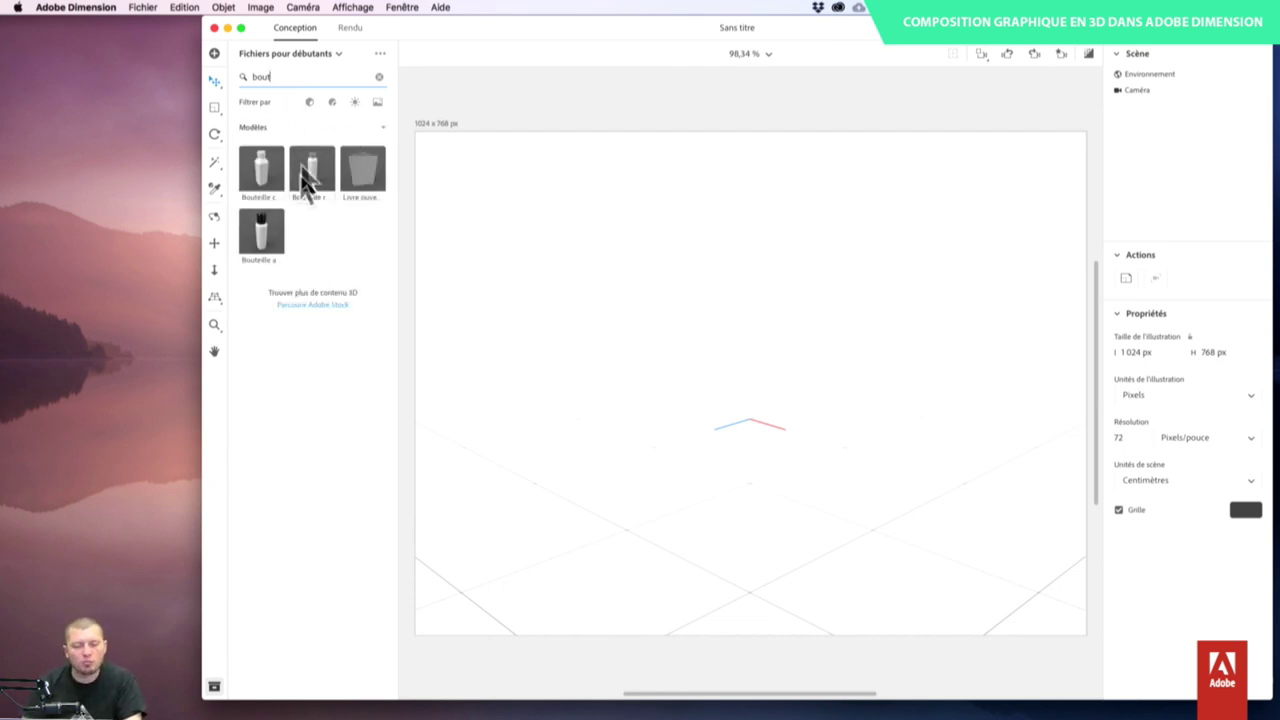
- Continue the asset search on Adobe Stock in the browser and search its 3D content for "bouteille"
click(305, 306)
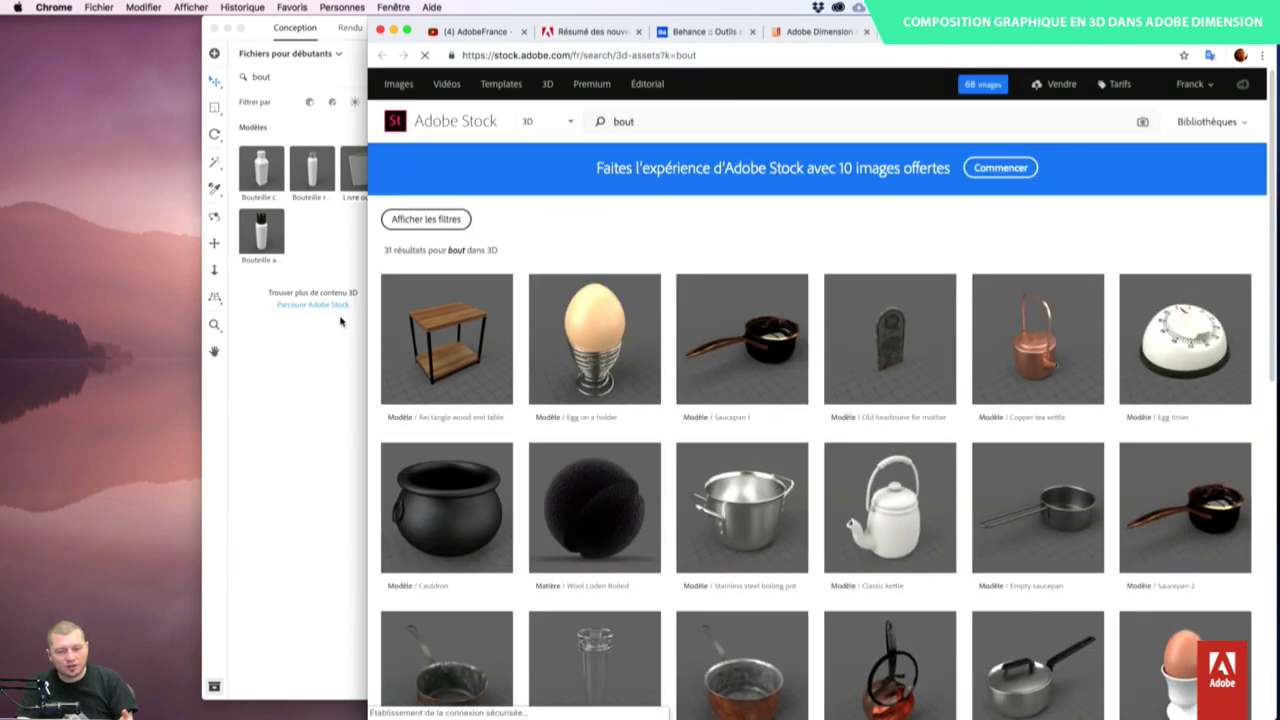
click(699, 117)
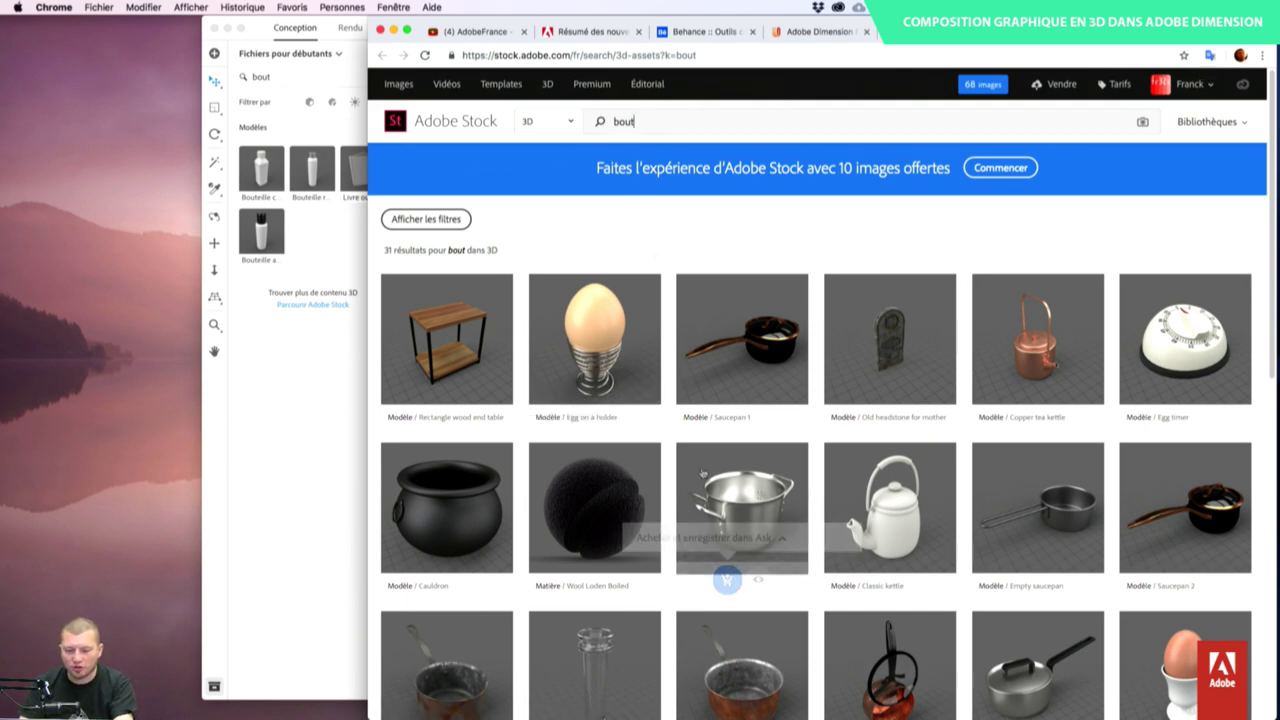
text(eille)
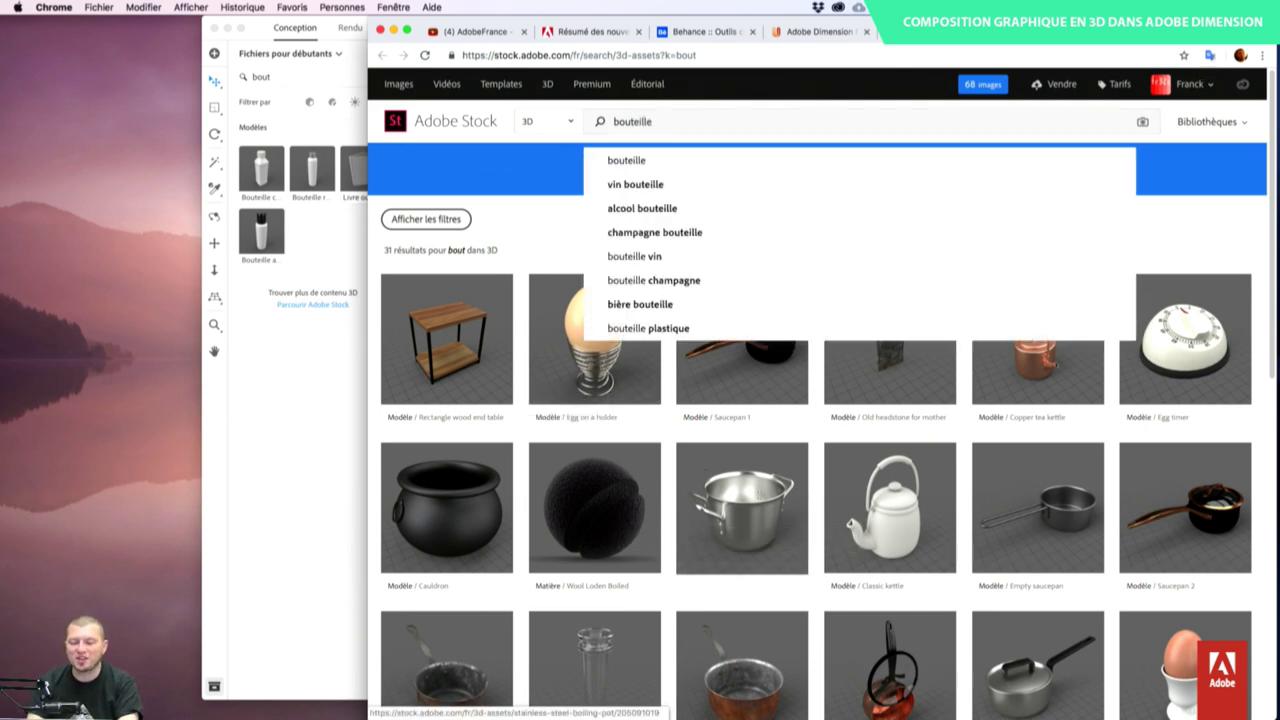
key(Return)
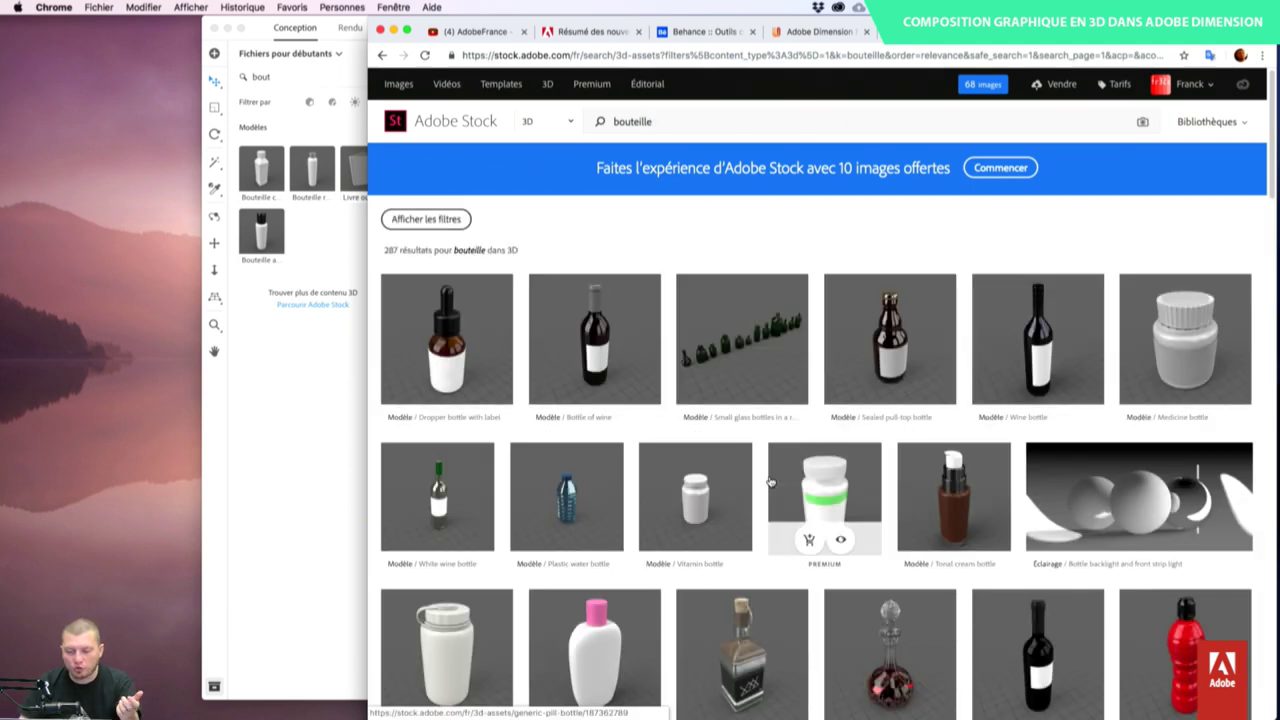
- Show the search filters and limit the bottle results to the price category Contenu standard
scroll(770, 483, down, 5)
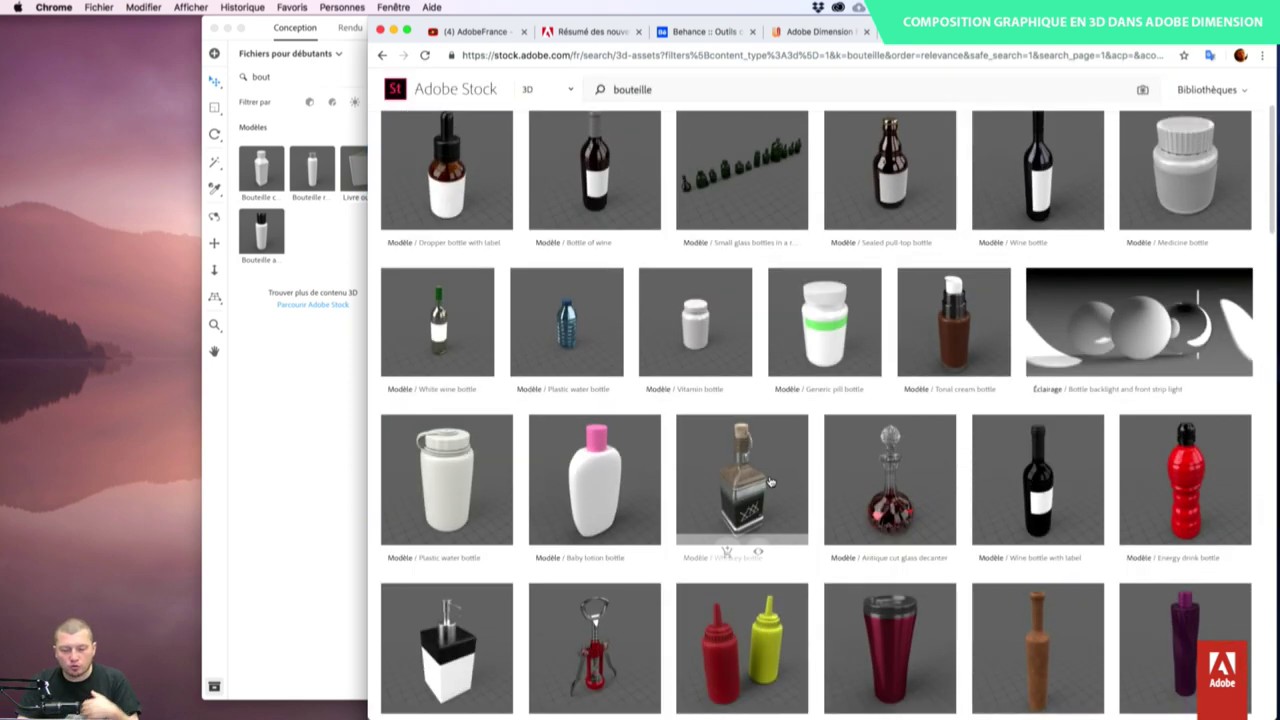
scroll(770, 483, up, 2)
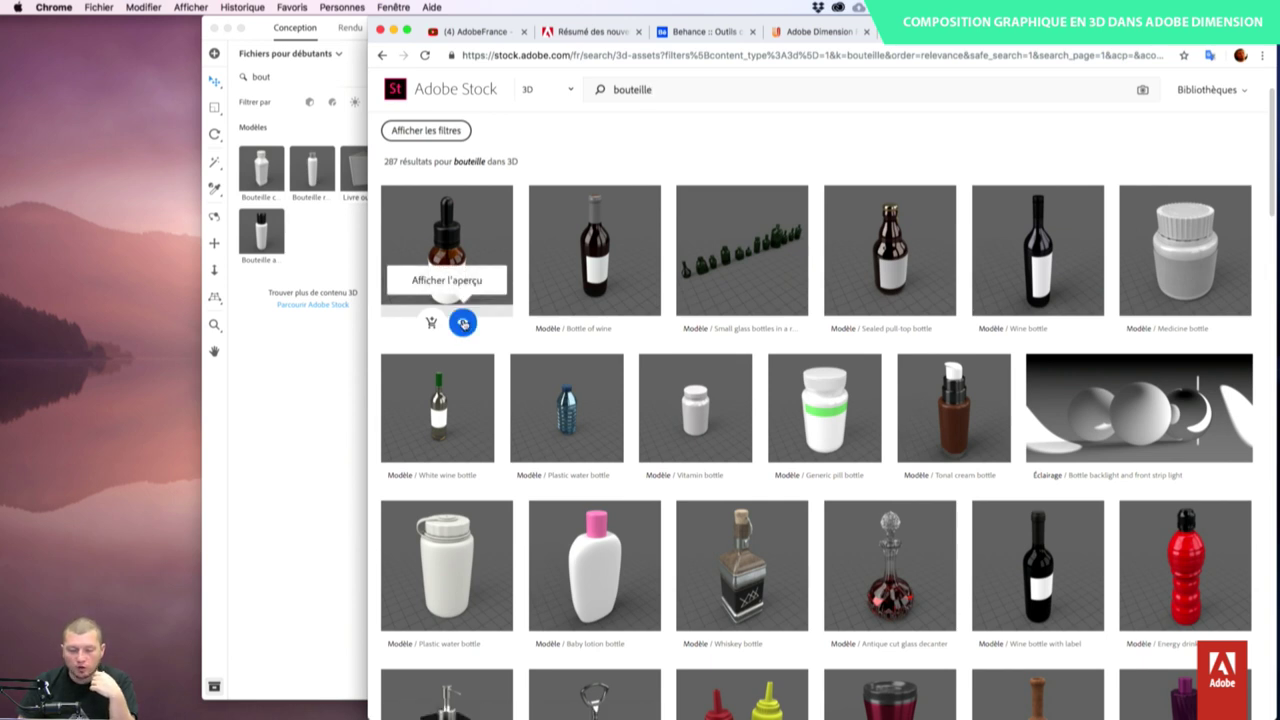
click(426, 130)
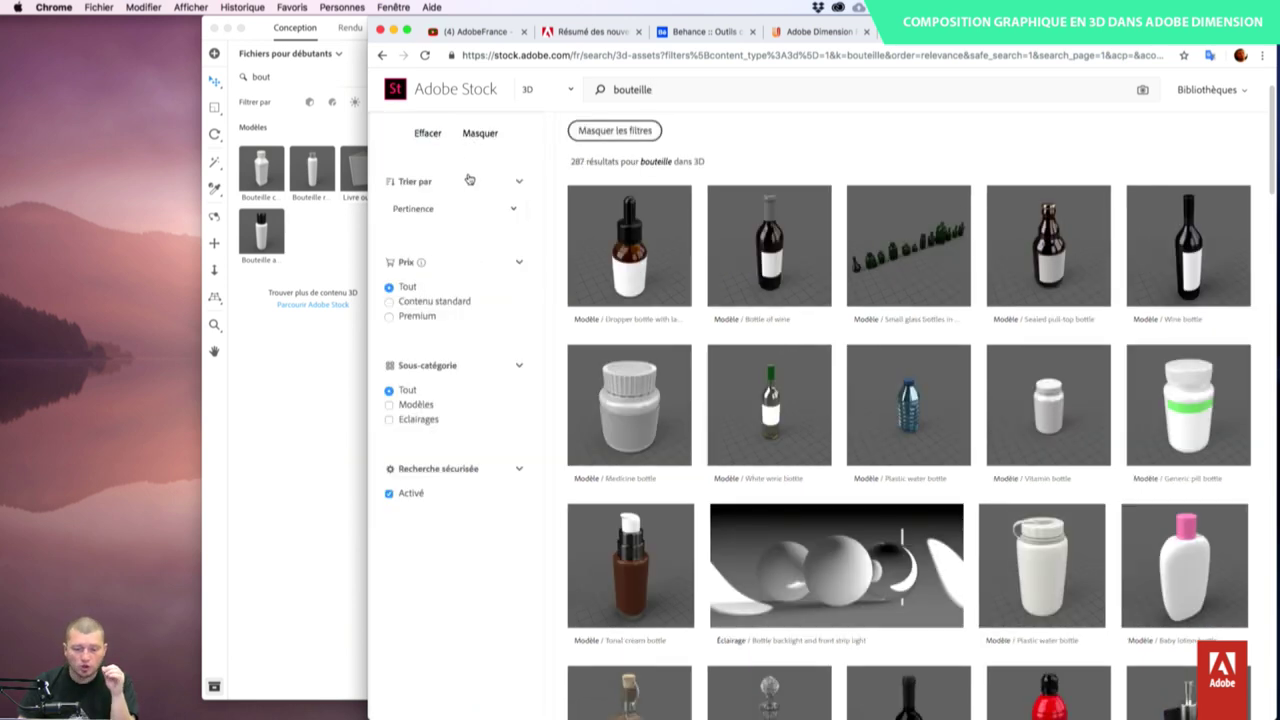
click(447, 308)
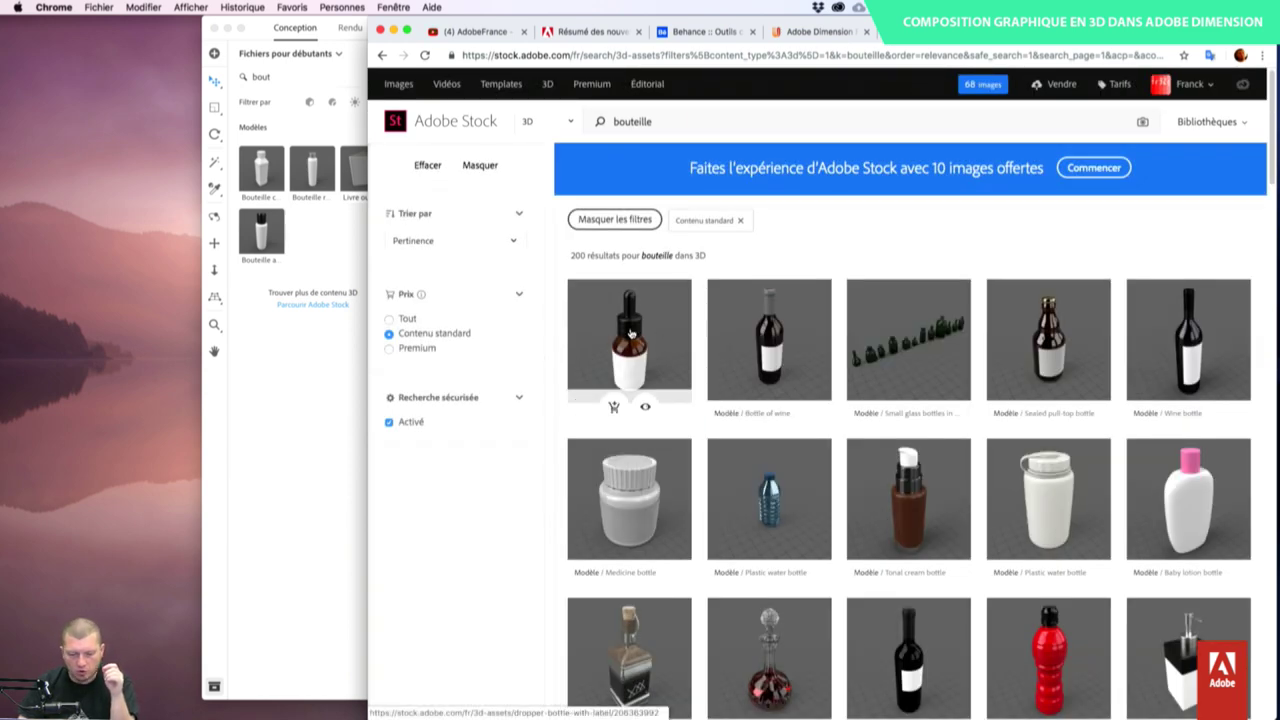
- Open the "Dropper bottle with label" model and buy and save it to the Ask library
click(640, 340)
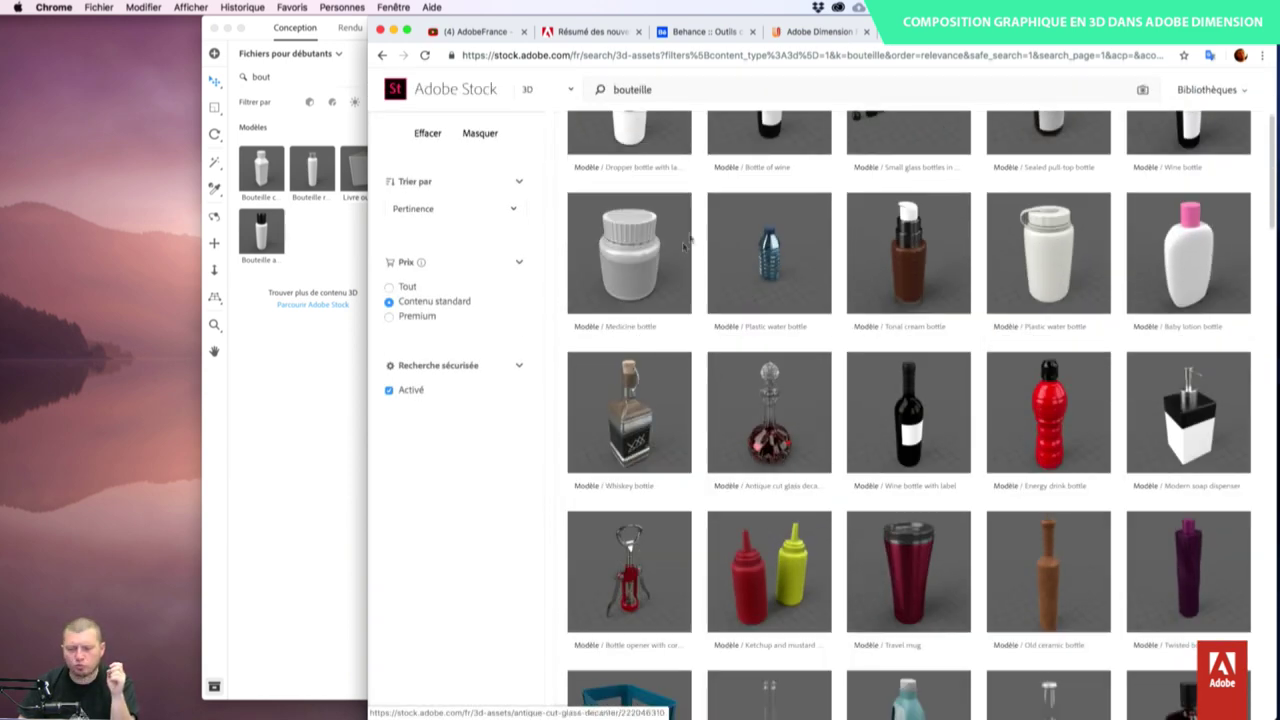
scroll(854, 512, down, 1)
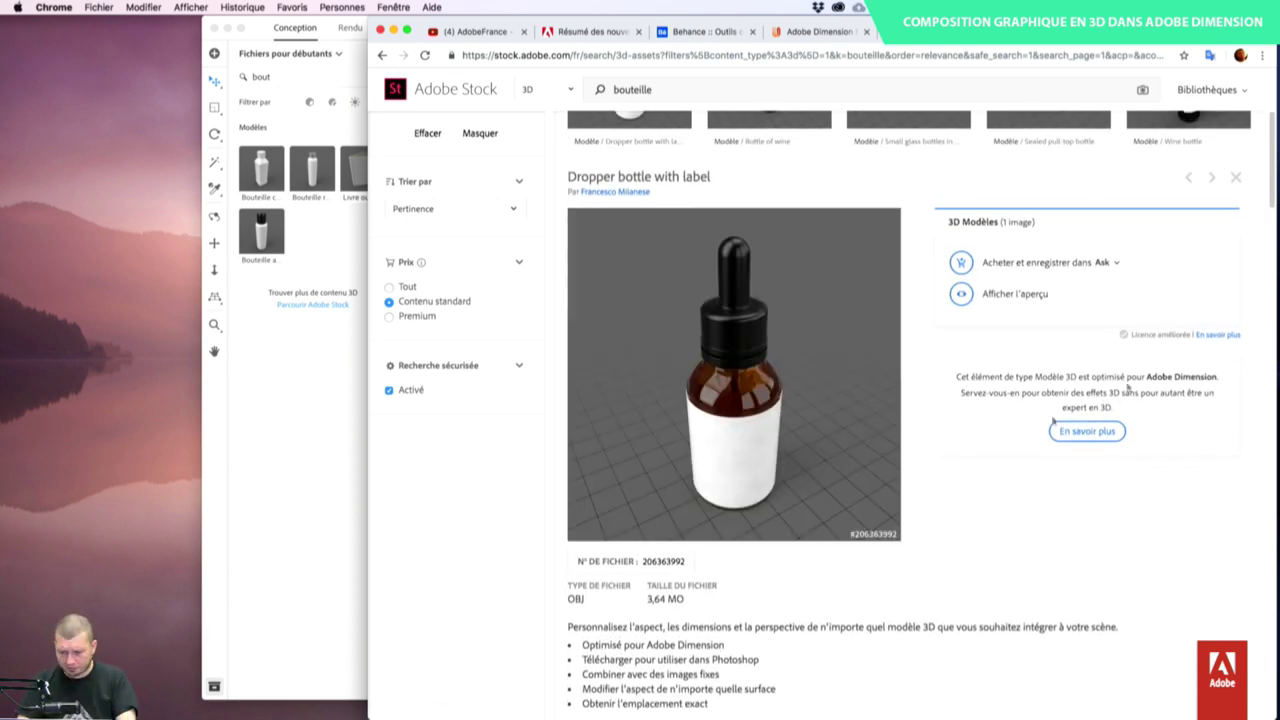
click(1042, 262)
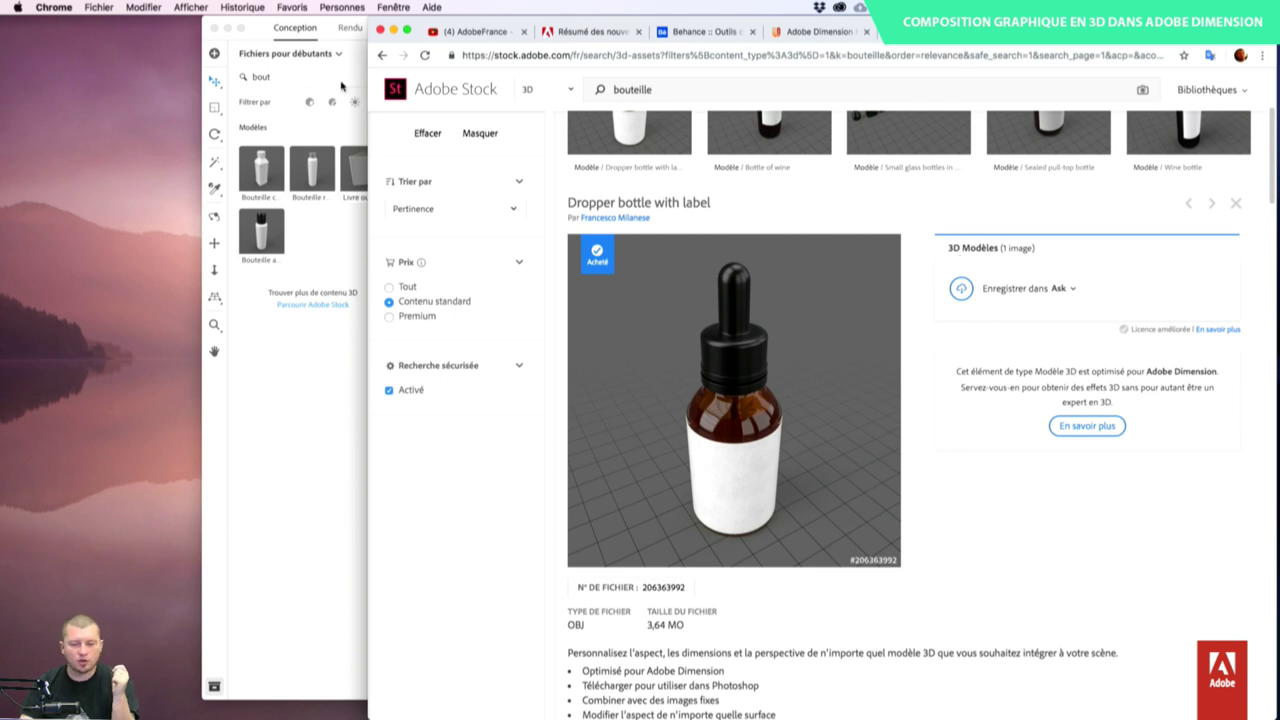
- Return to Adobe Dimension and search the starter assets for "bouteill"
click(279, 92)
double_click(283, 77)
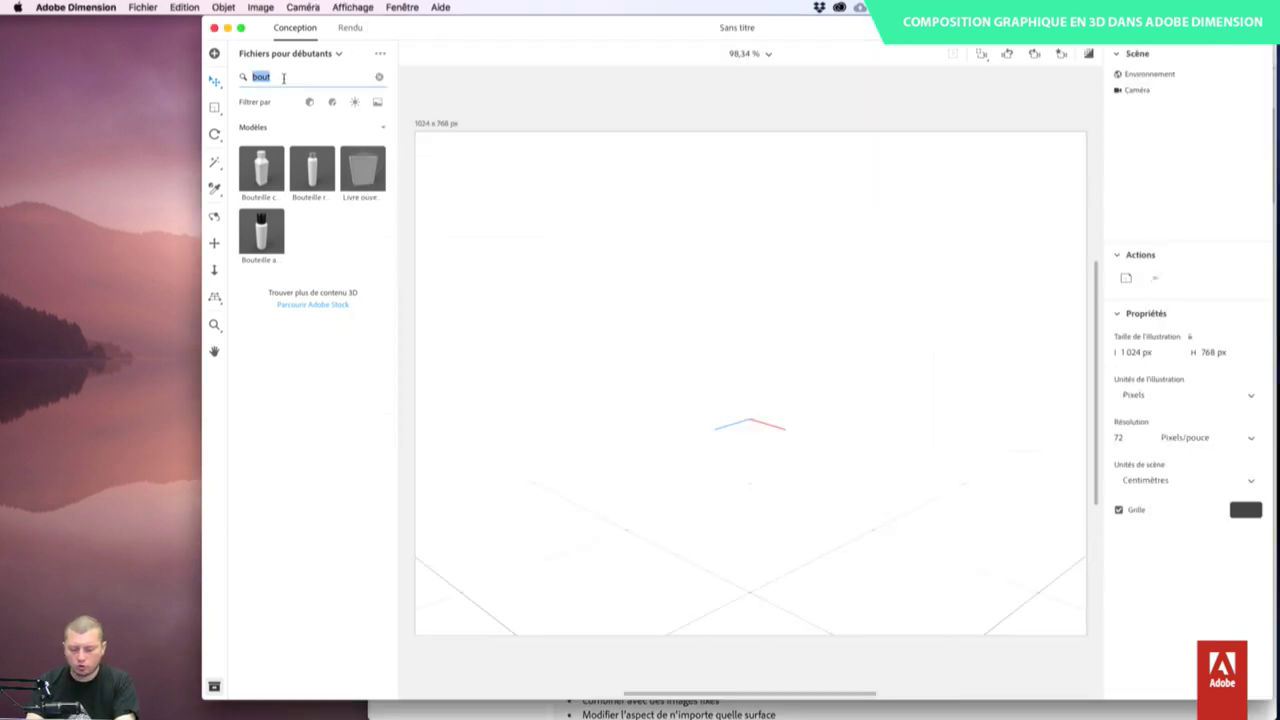
text(boute)
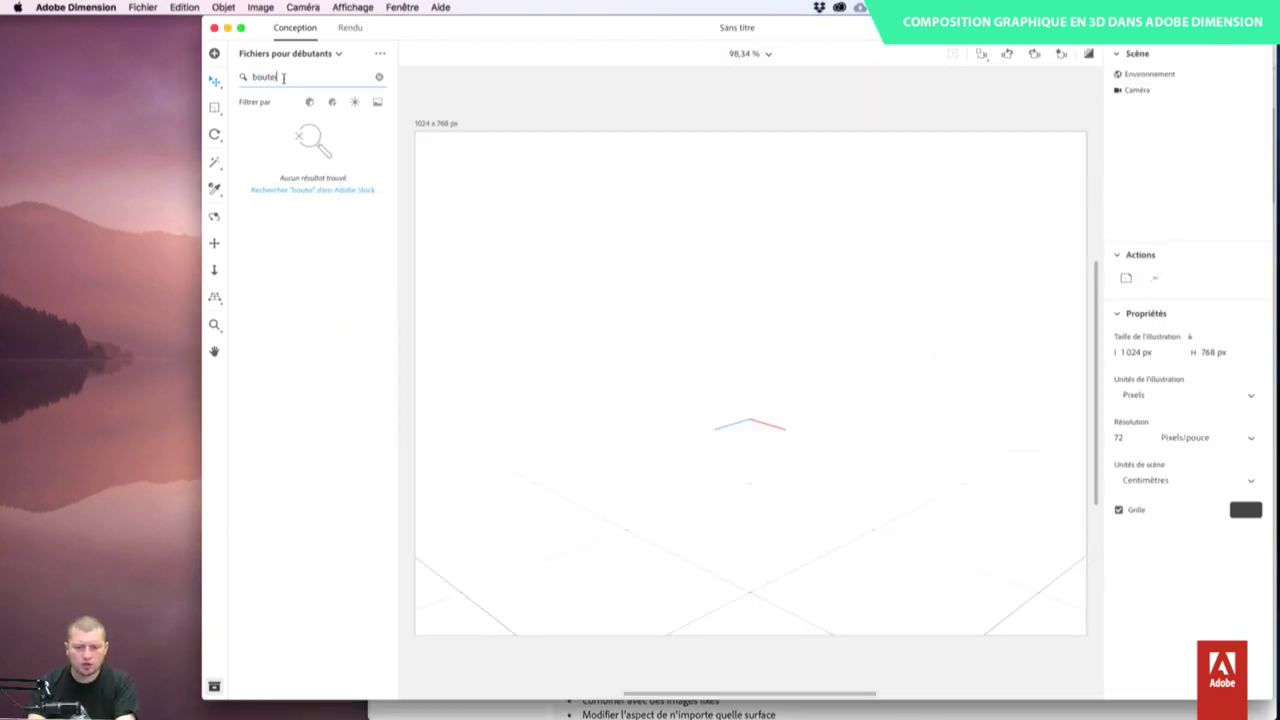
text(ill)
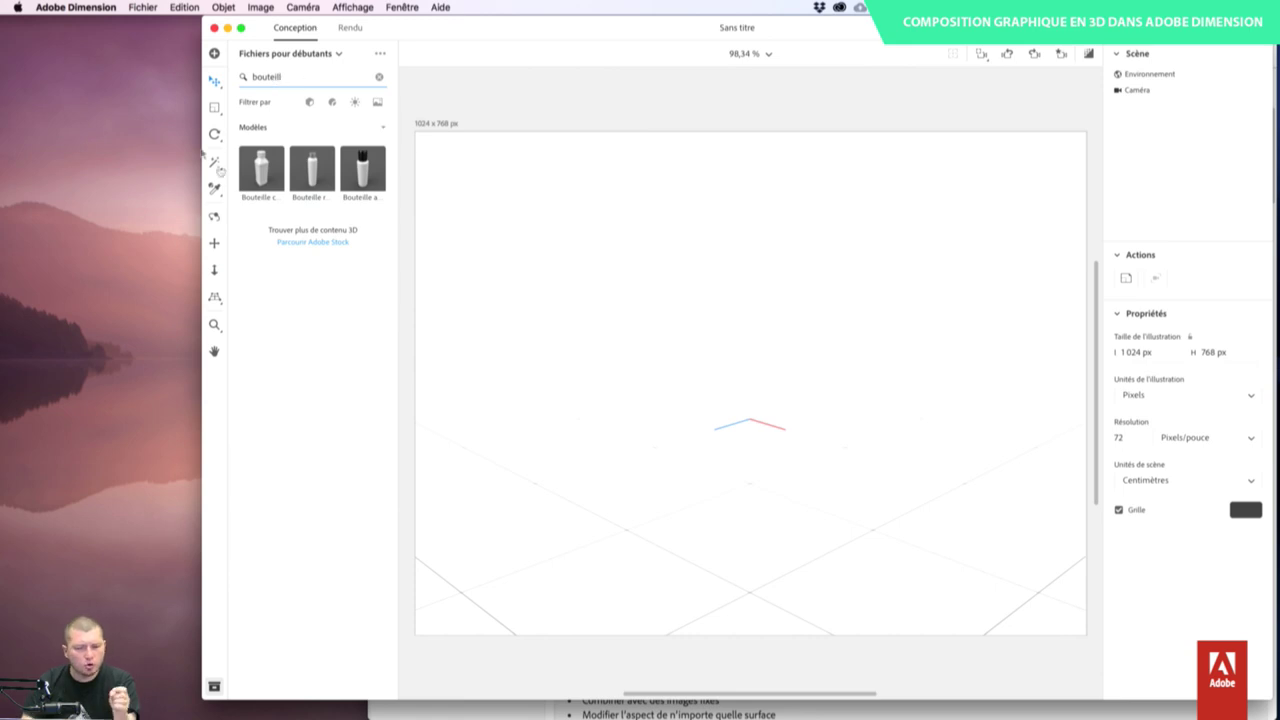
- Switch the assets to Bibliothèques and search for "bouteille" on Adobe Stock and across Toutes les bibliothèques
click(310, 57)
click(301, 102)
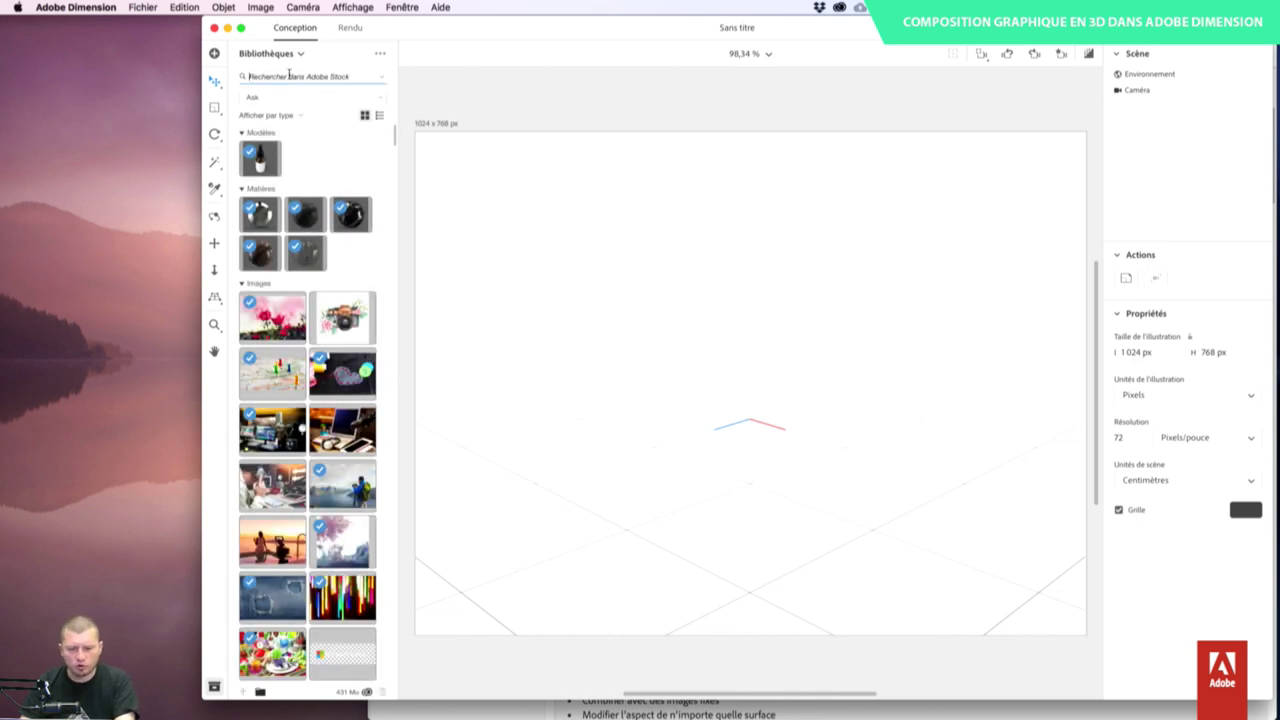
click(289, 75)
text(bouteille)
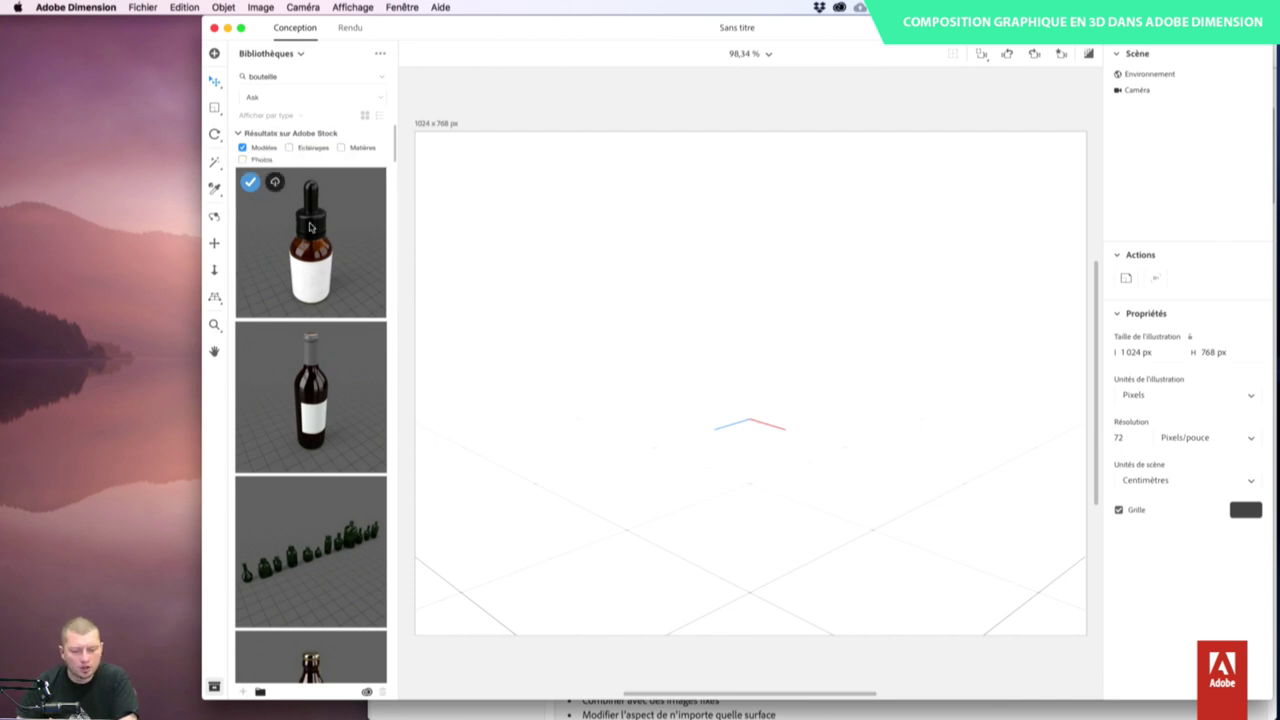
click(382, 80)
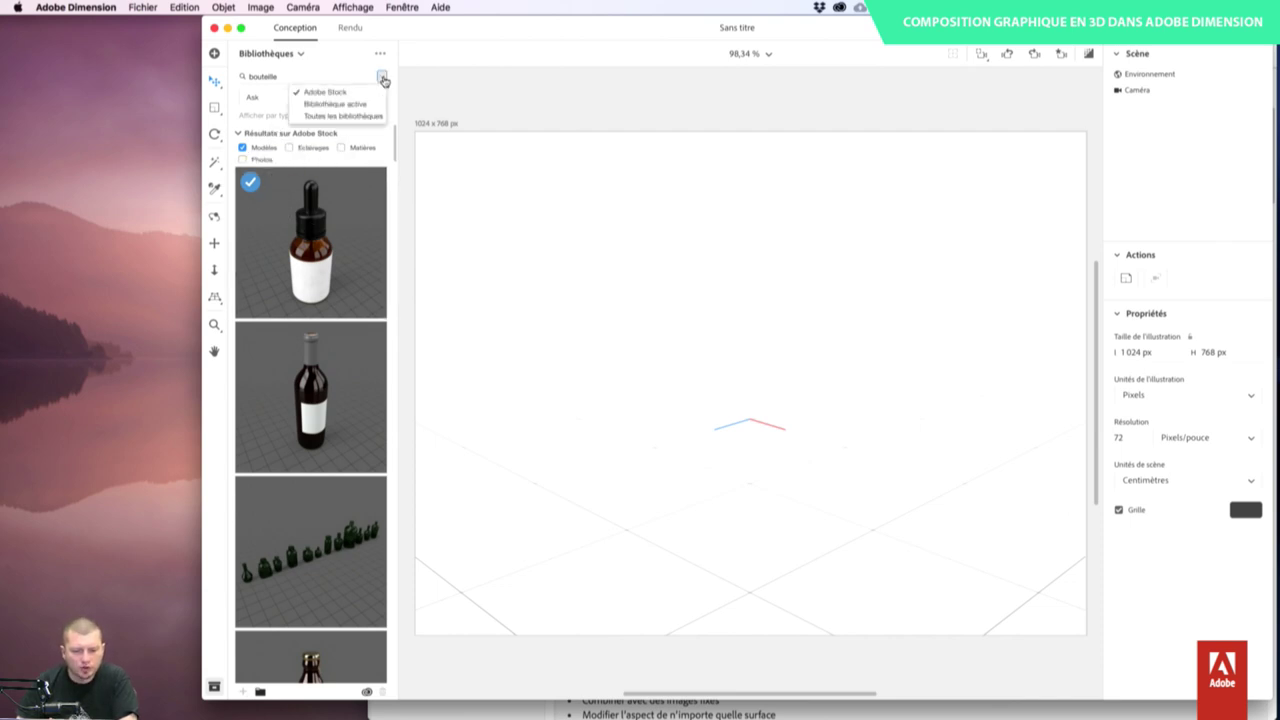
click(355, 116)
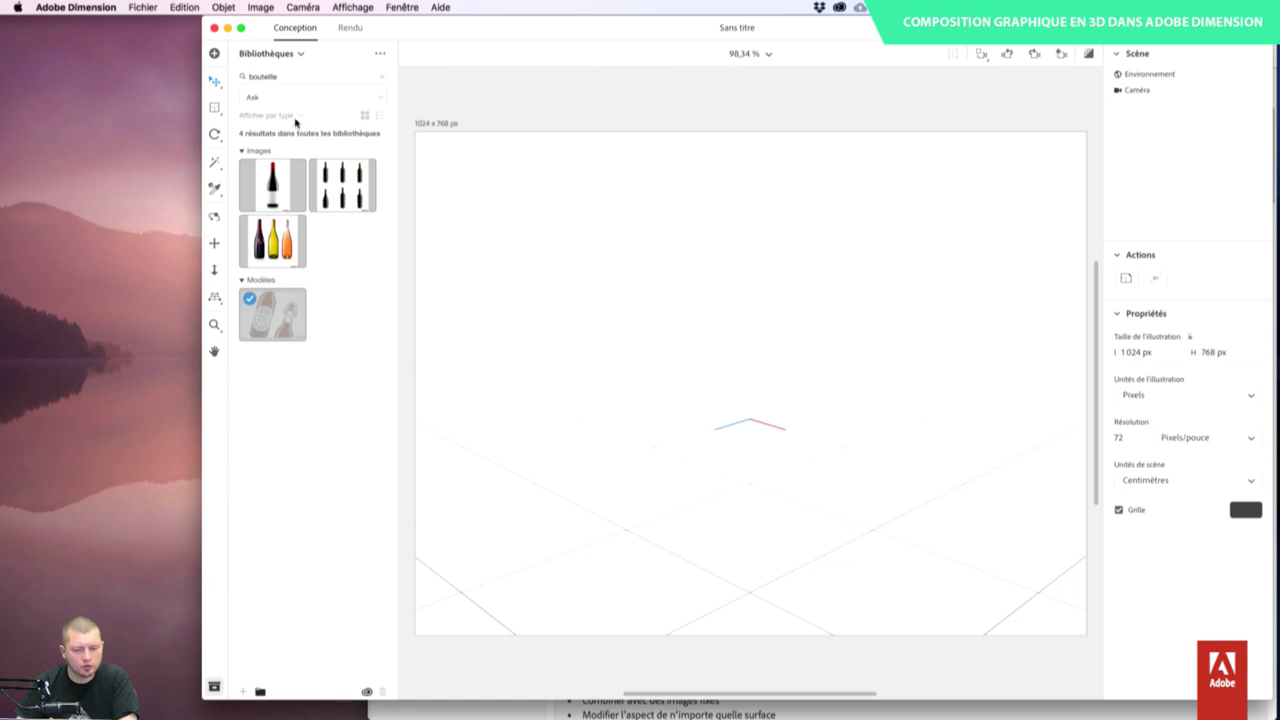
- Clear the search and add the "Dropper bottle with label" model from the Ask library to the scene
click(294, 76)
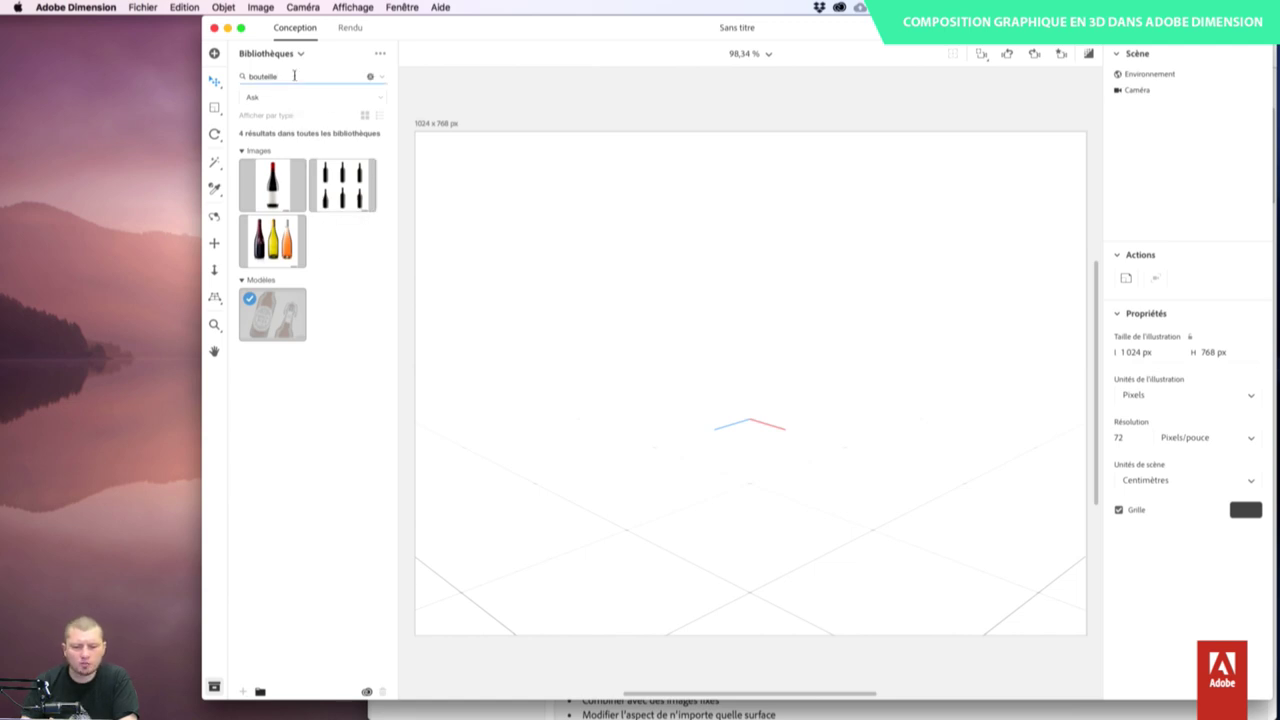
key(BackSpace)
key(BackSpace)
key(BackSpace)
key(BackSpace)
key(BackSpace)
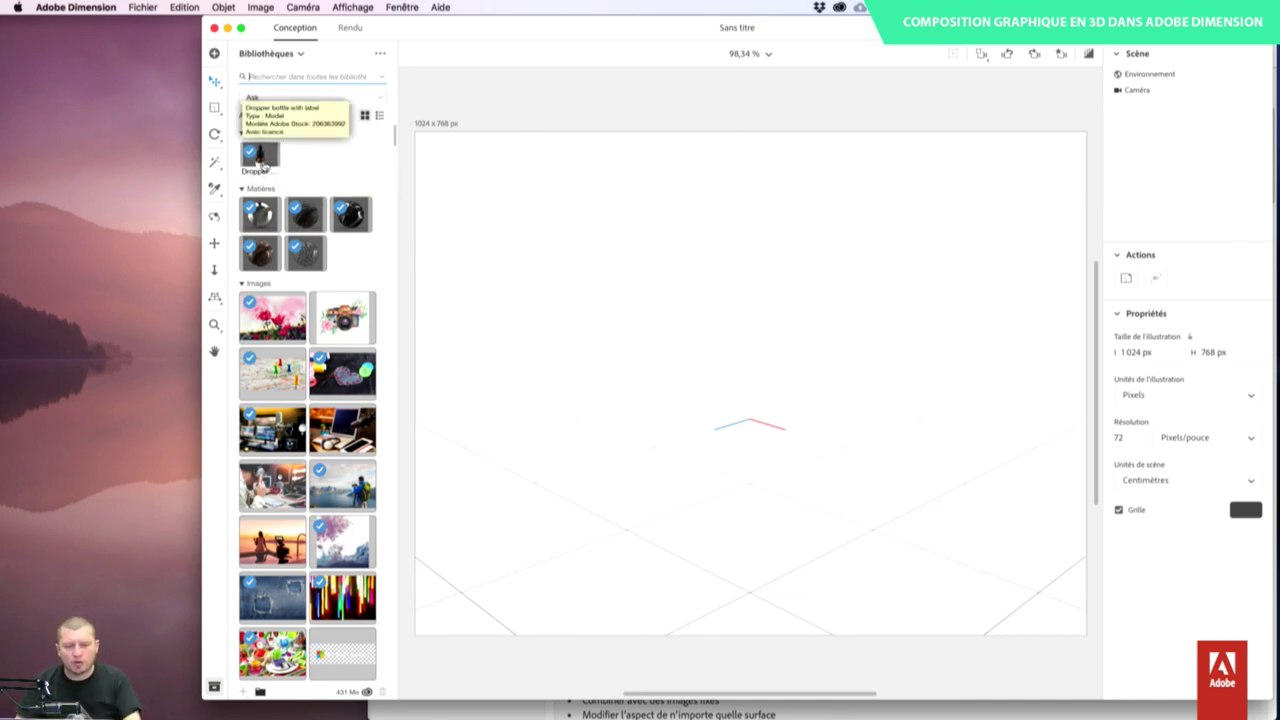
drag(265, 165, 330, 183)
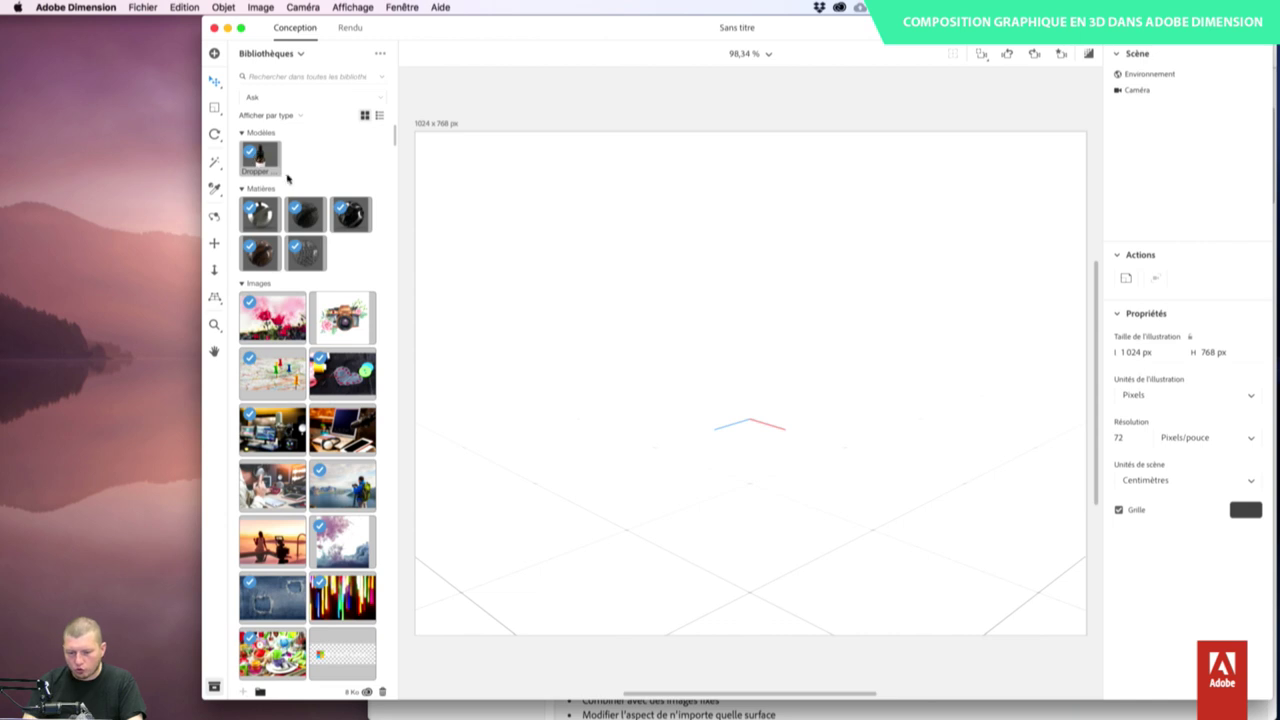
mouse_move(262, 157)
mouse_down()
mouse_move(445, 195)
mouse_move(268, 170)
mouse_up()
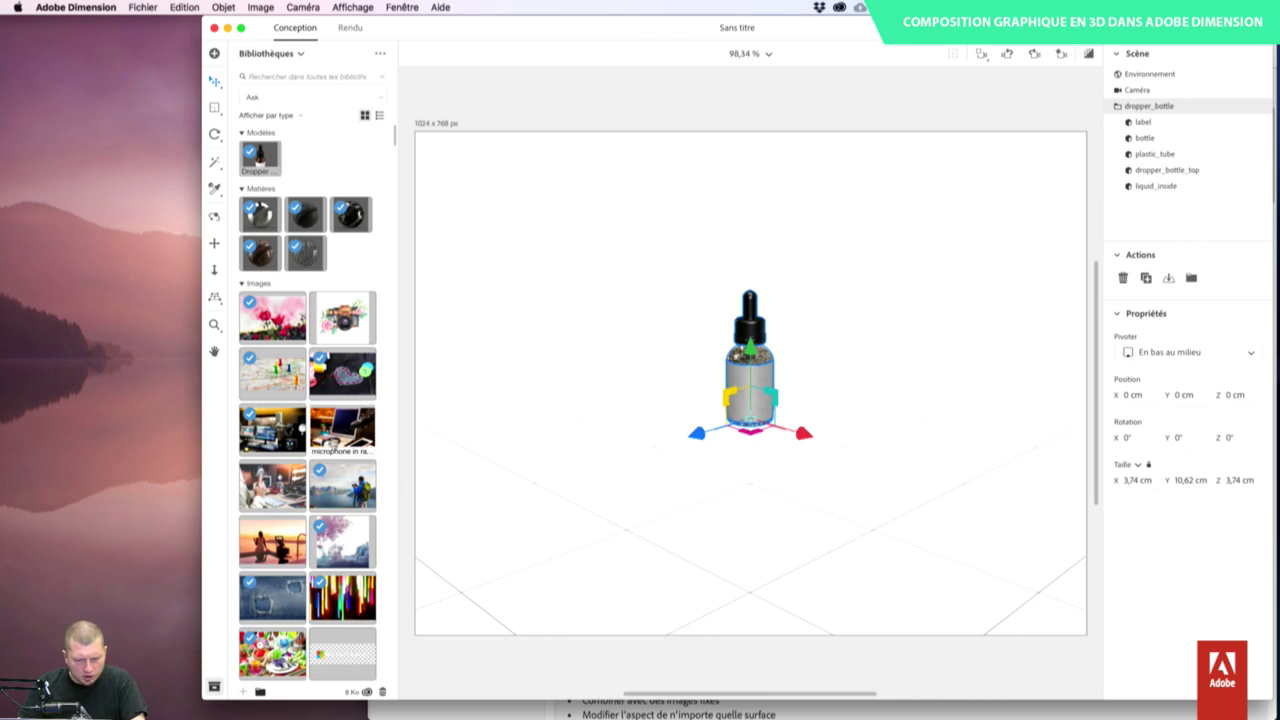
- Look through the Ask library images and place the "Concept carte" image as the scene background
scroll(314, 510, down, 5)
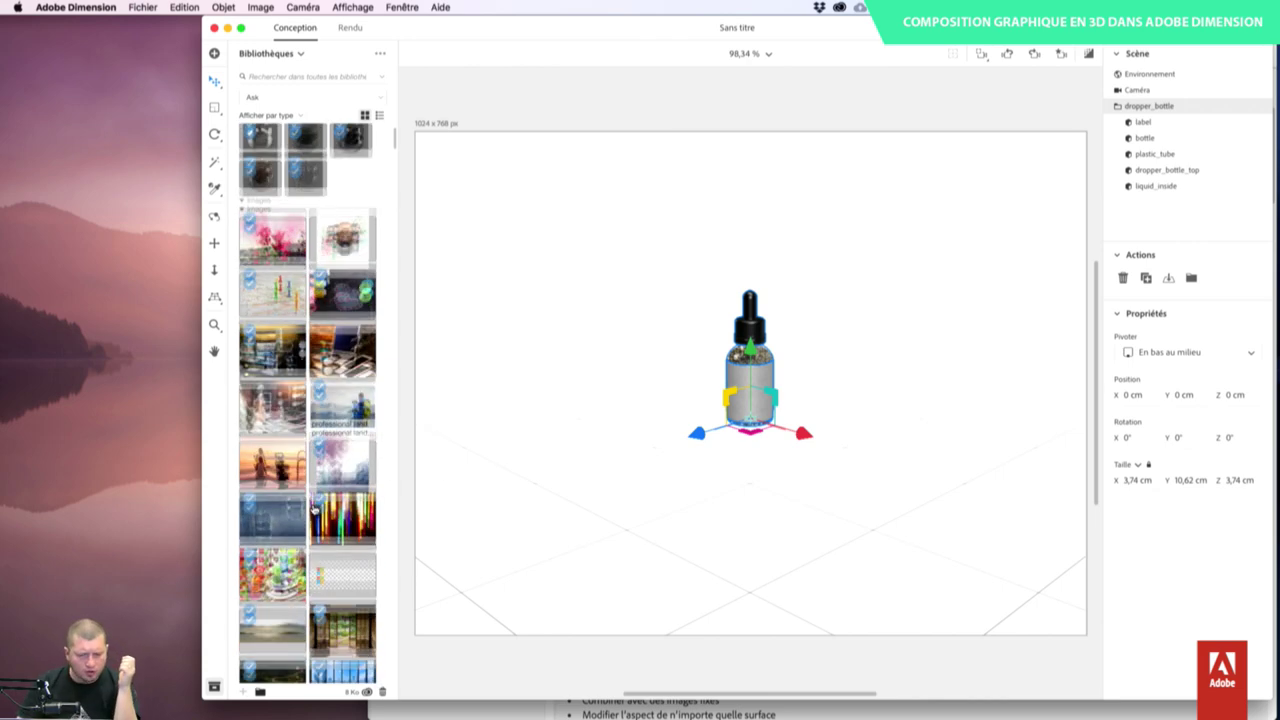
scroll(314, 510, down, 1)
scroll(314, 510, down, 3)
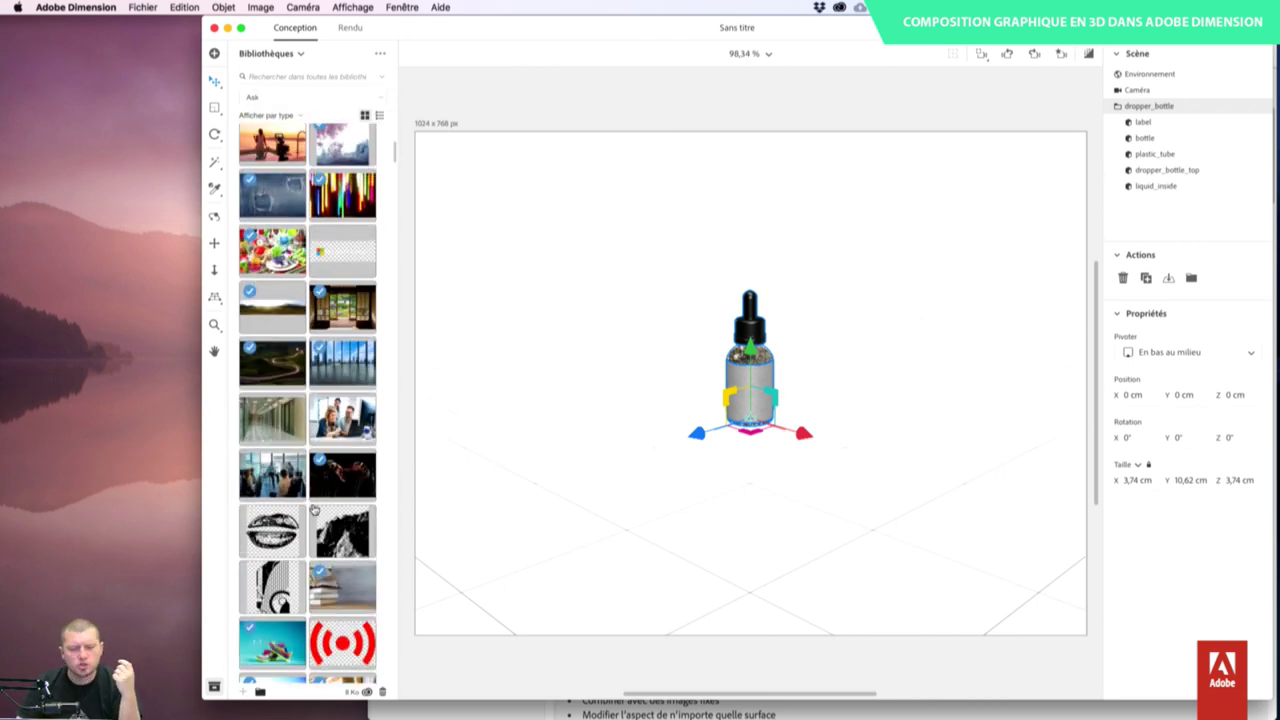
scroll(314, 510, up, 15)
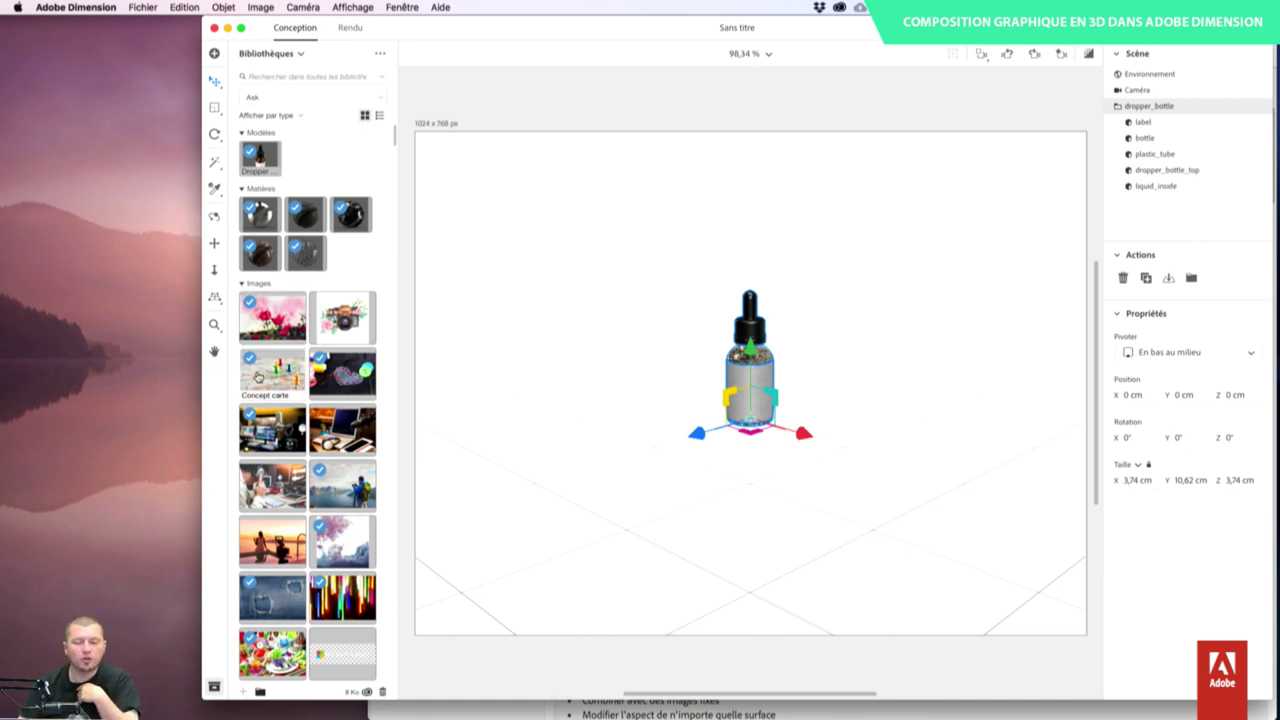
mouse_move(251, 377)
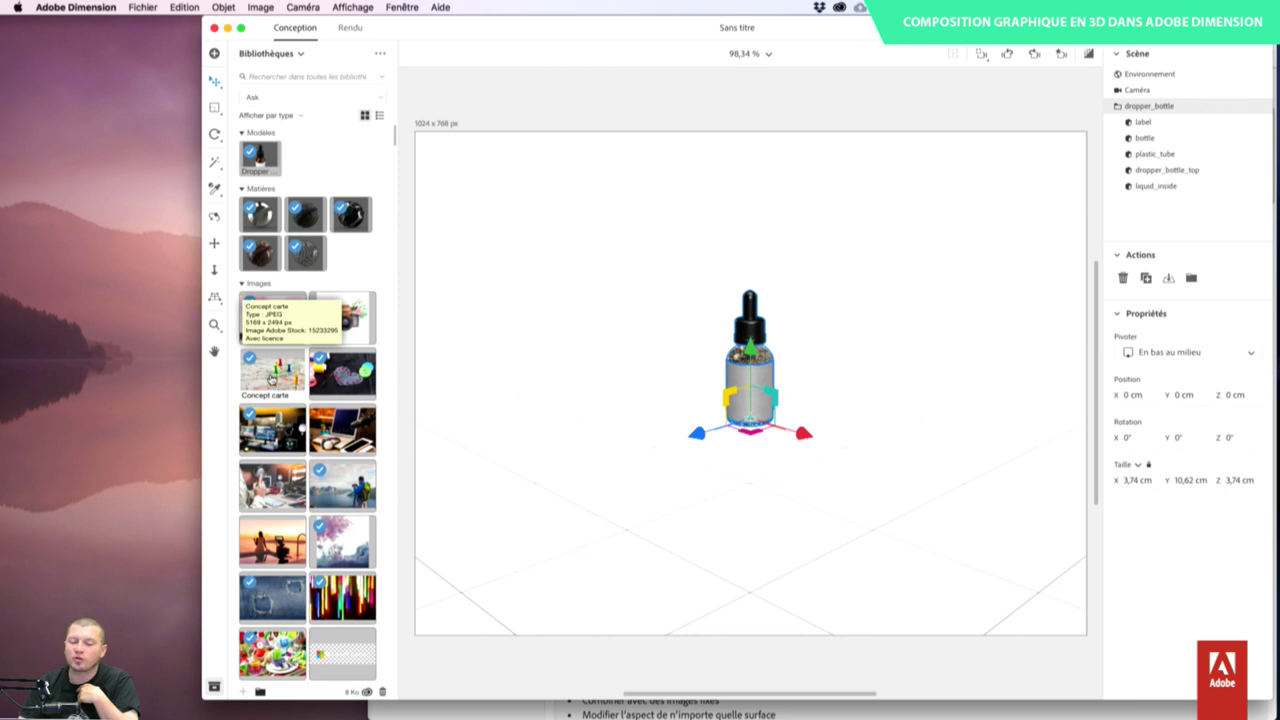
drag(271, 379, 445, 363)
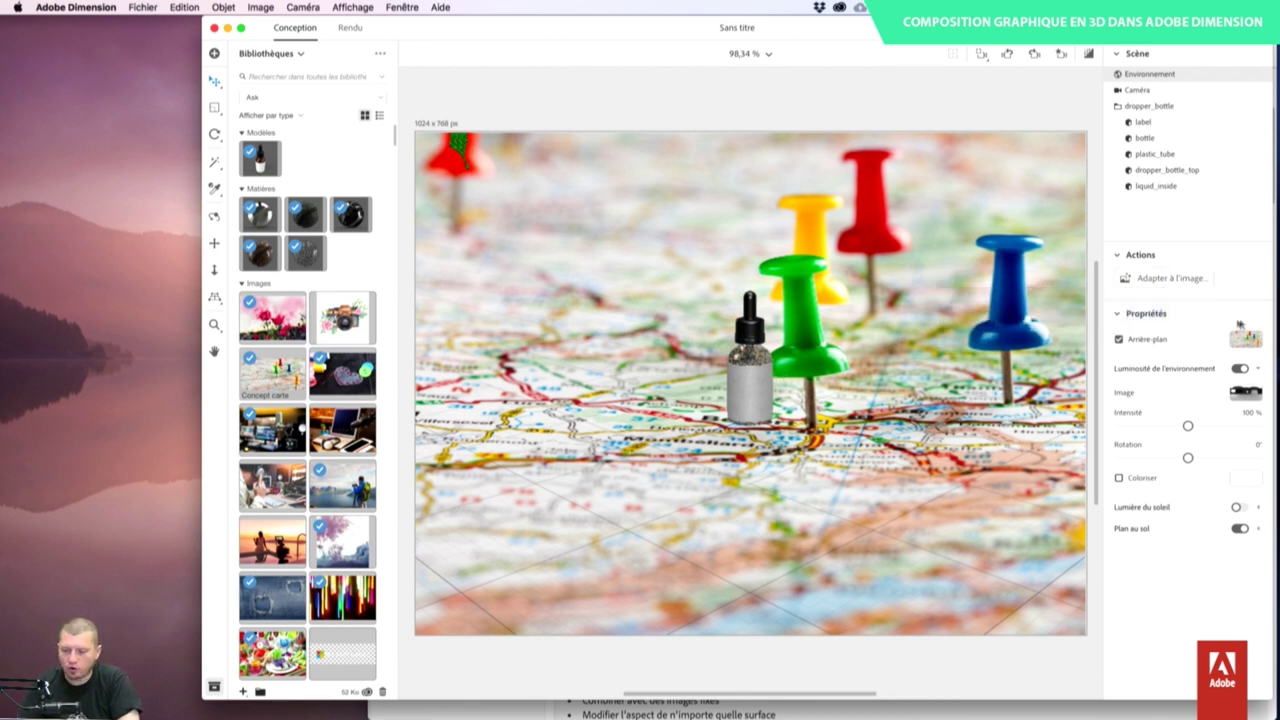
- Match the canvas proportions, environment light and sunlight to the map image, and move the bottle to about Z 3.1 cm
click(1160, 280)
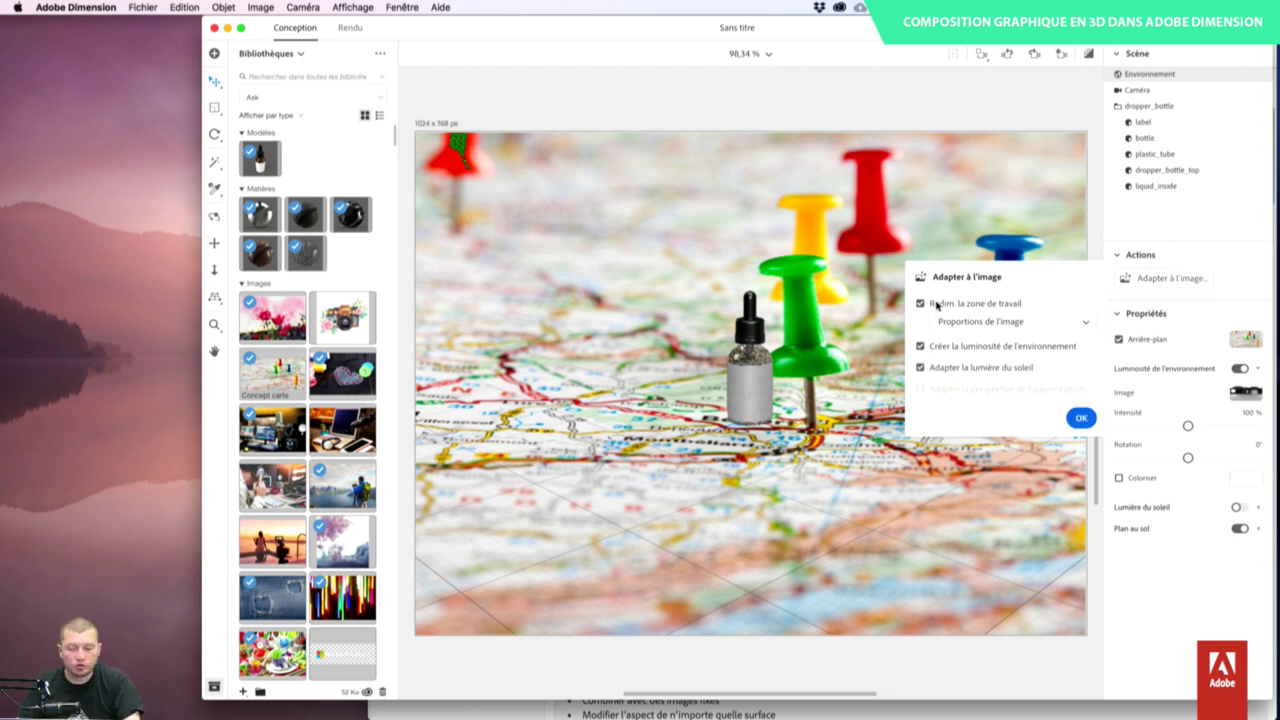
click(996, 322)
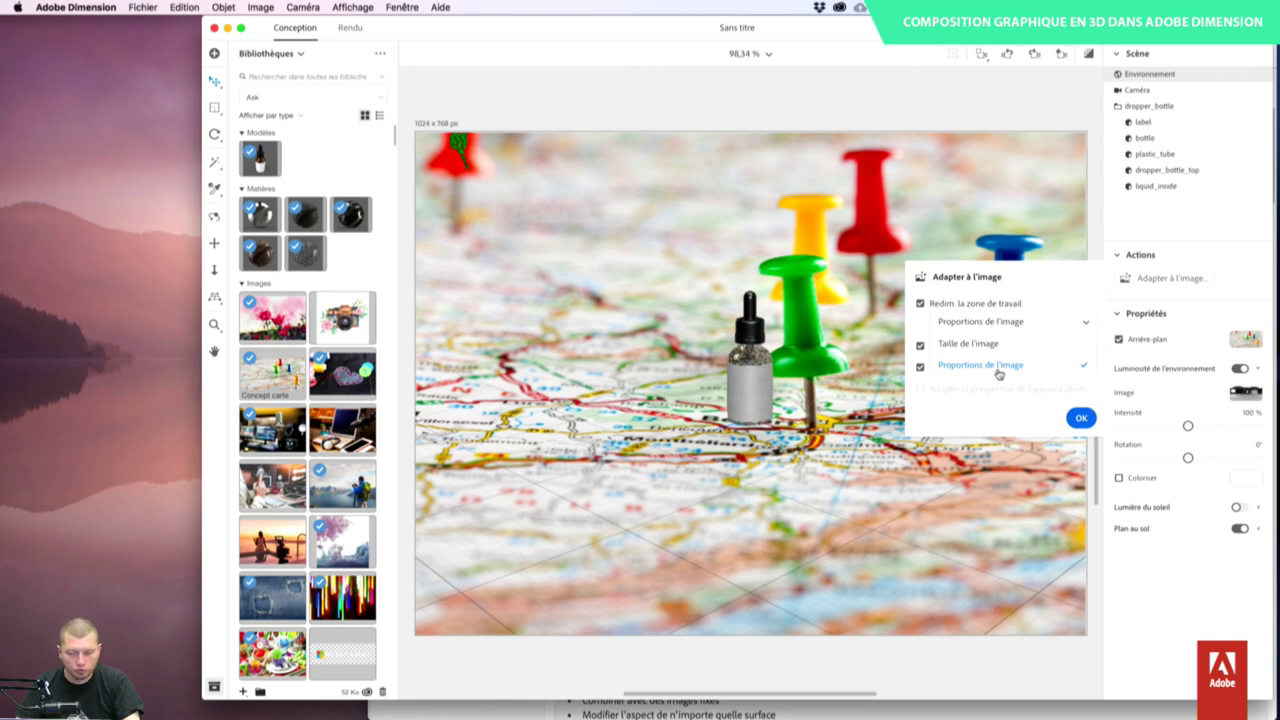
click(1049, 311)
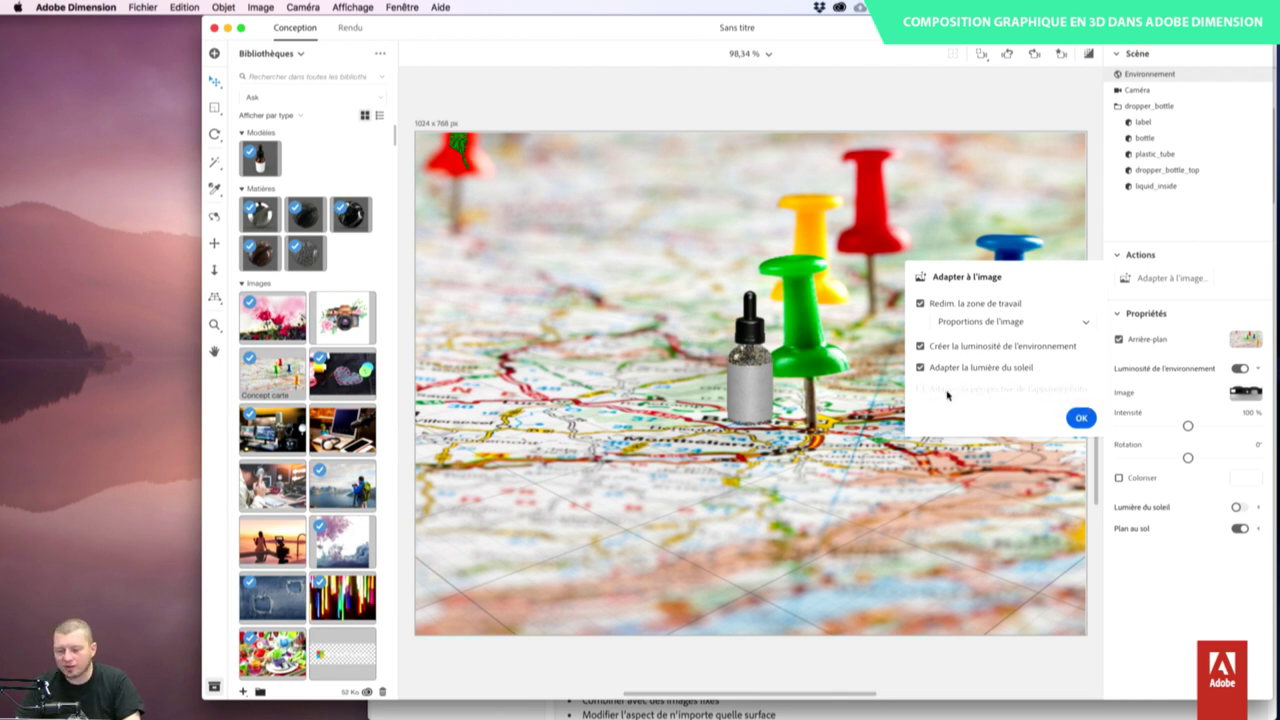
click(1081, 418)
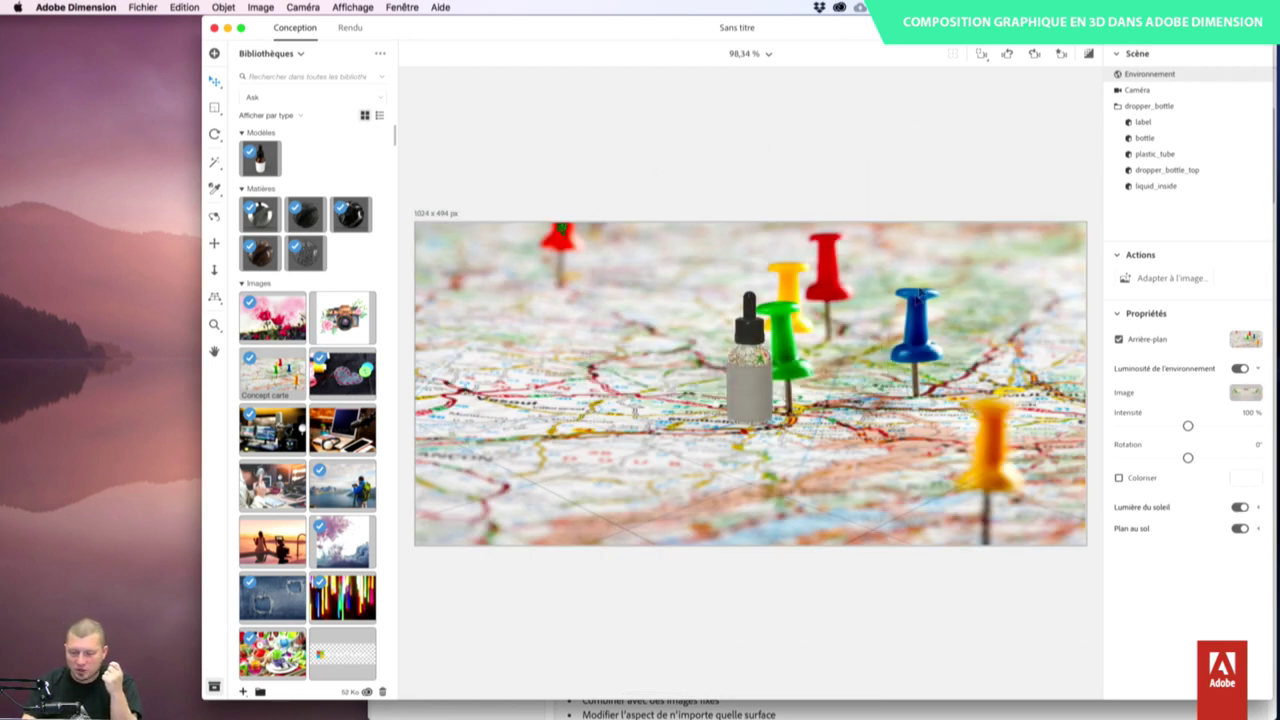
click(742, 398)
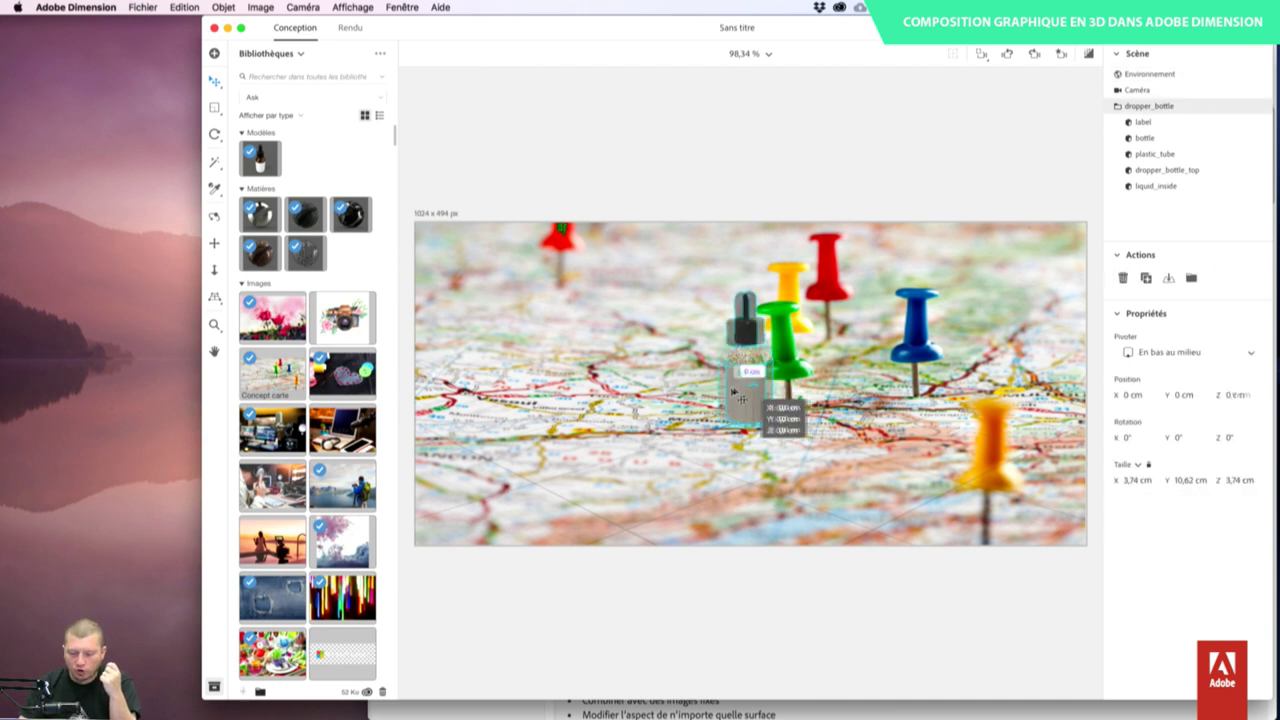
drag(742, 398, 722, 420)
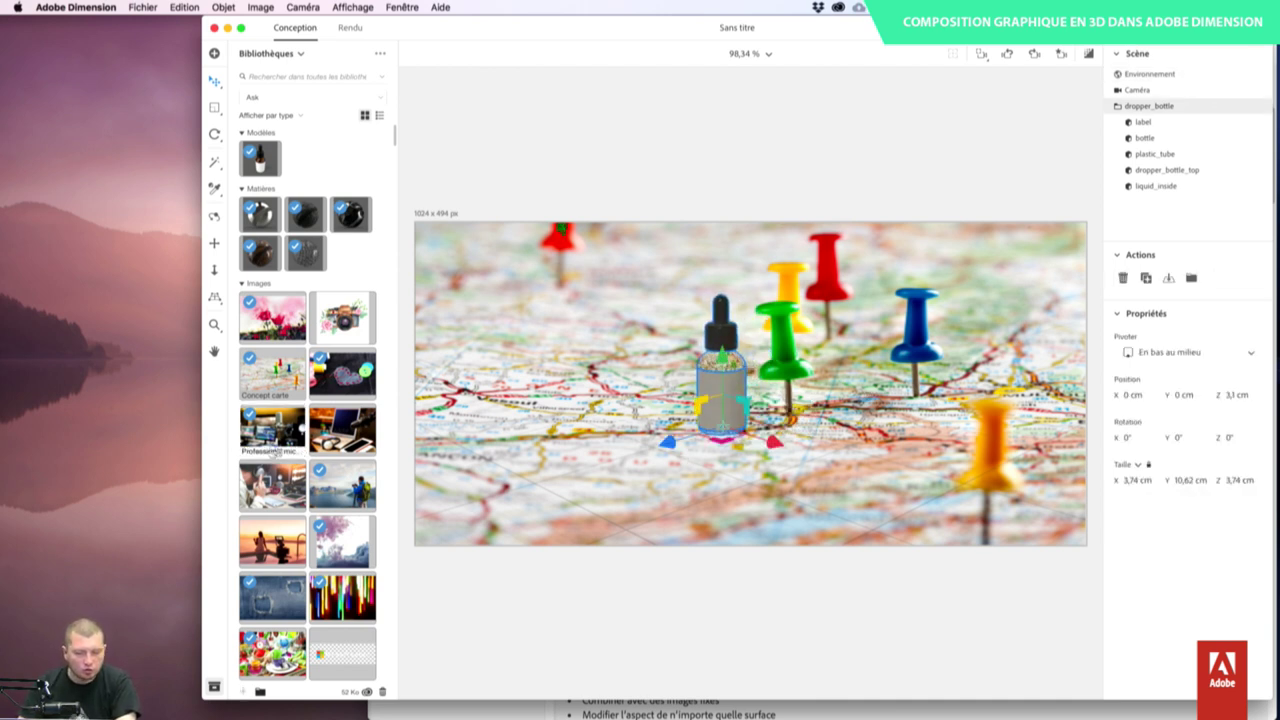
- Replace the background with the microphone and laptop image and match the scene to it using Proportions de l'image
drag(345, 438, 545, 410)
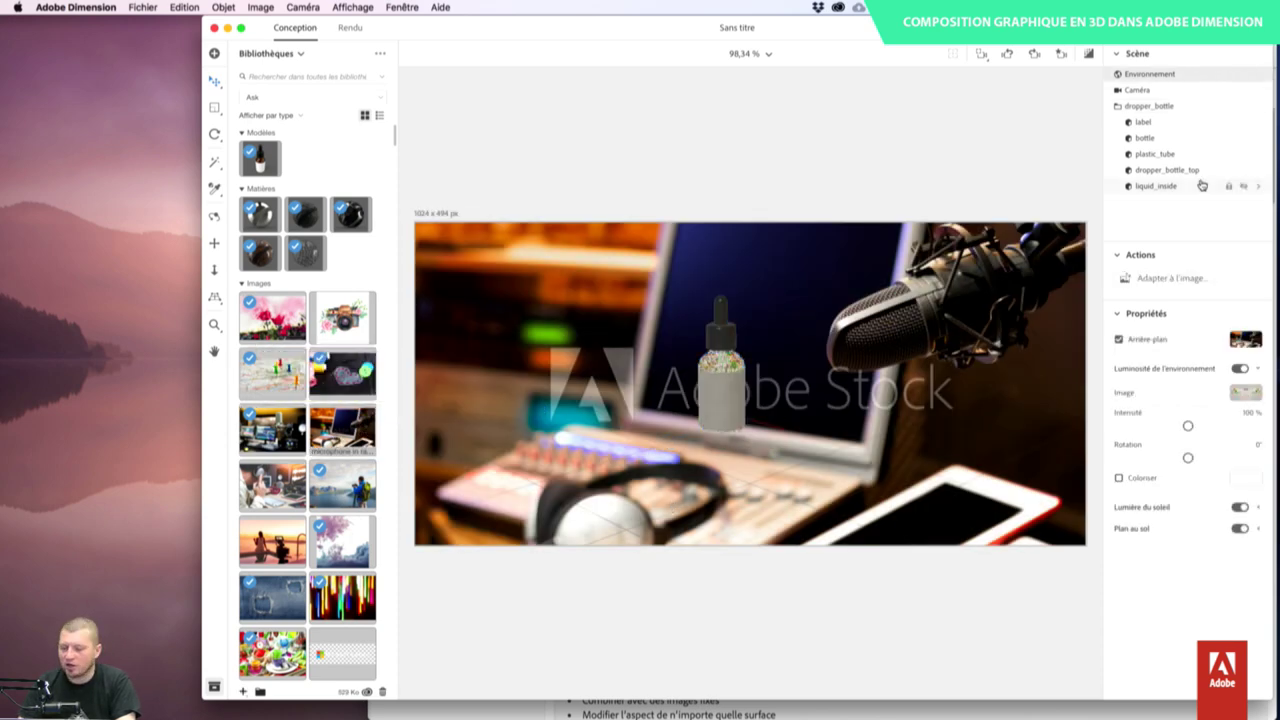
click(1190, 279)
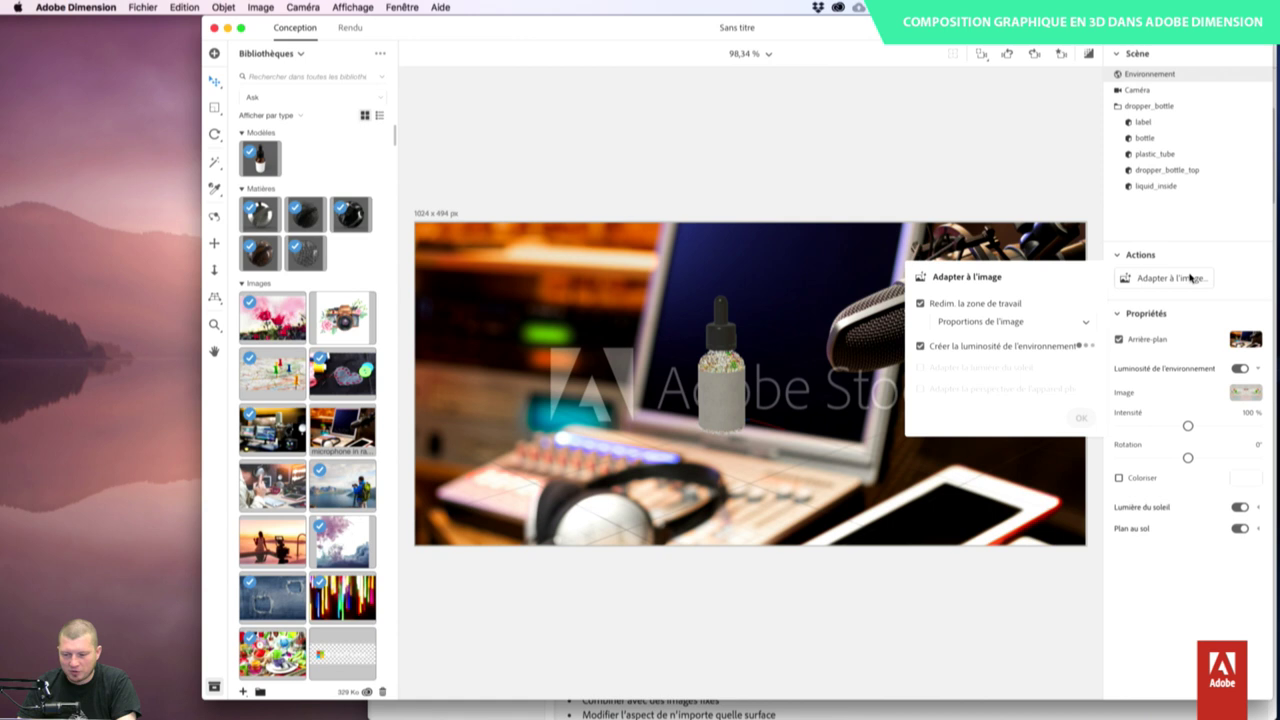
click(970, 322)
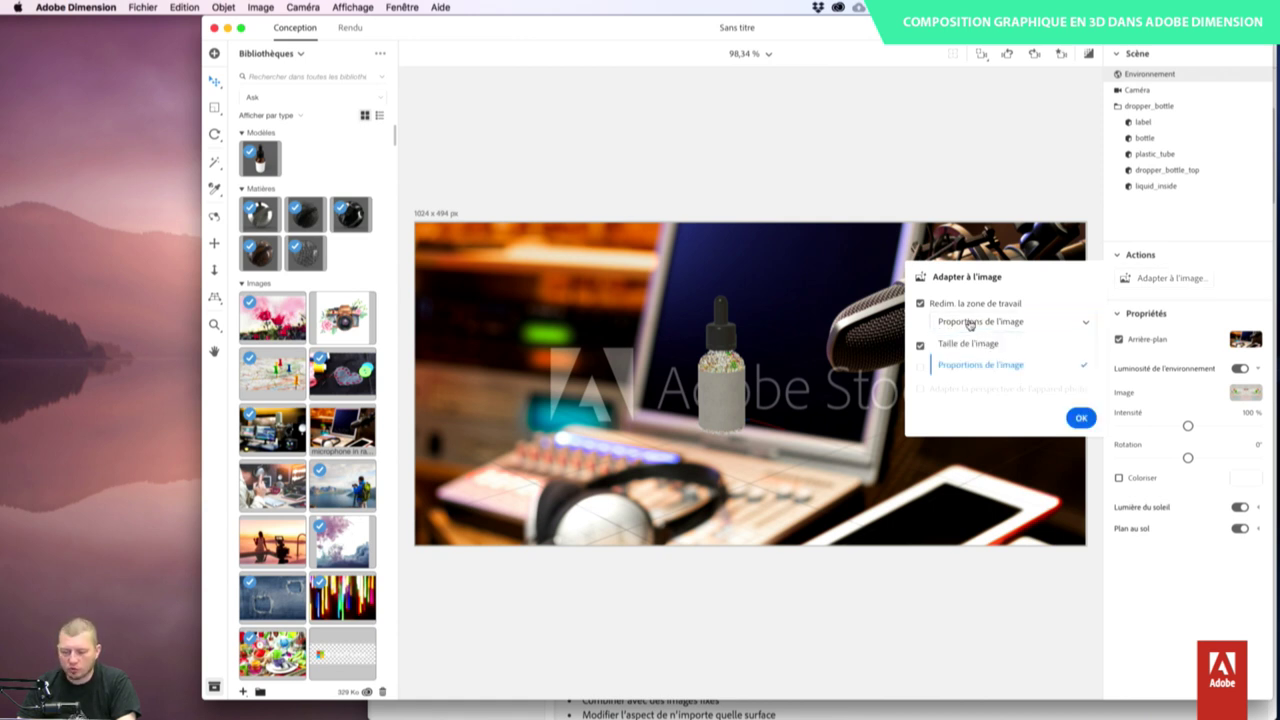
click(969, 344)
click(986, 324)
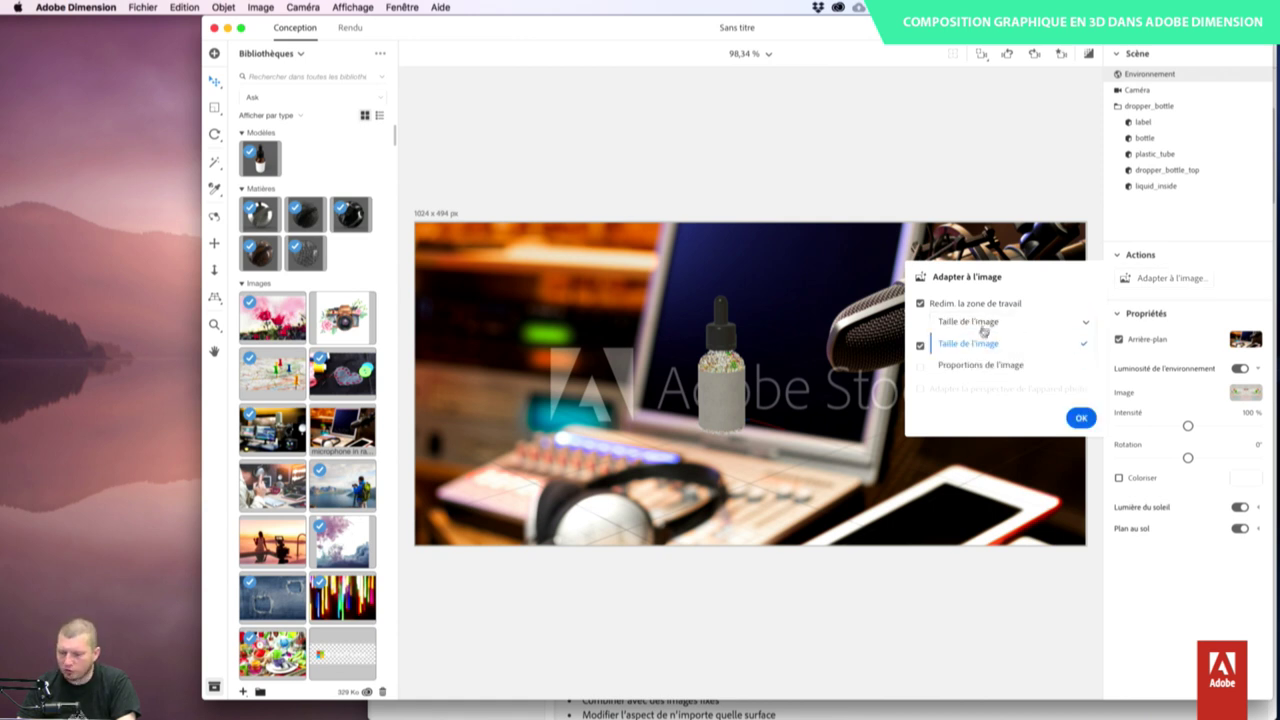
click(969, 365)
click(1080, 420)
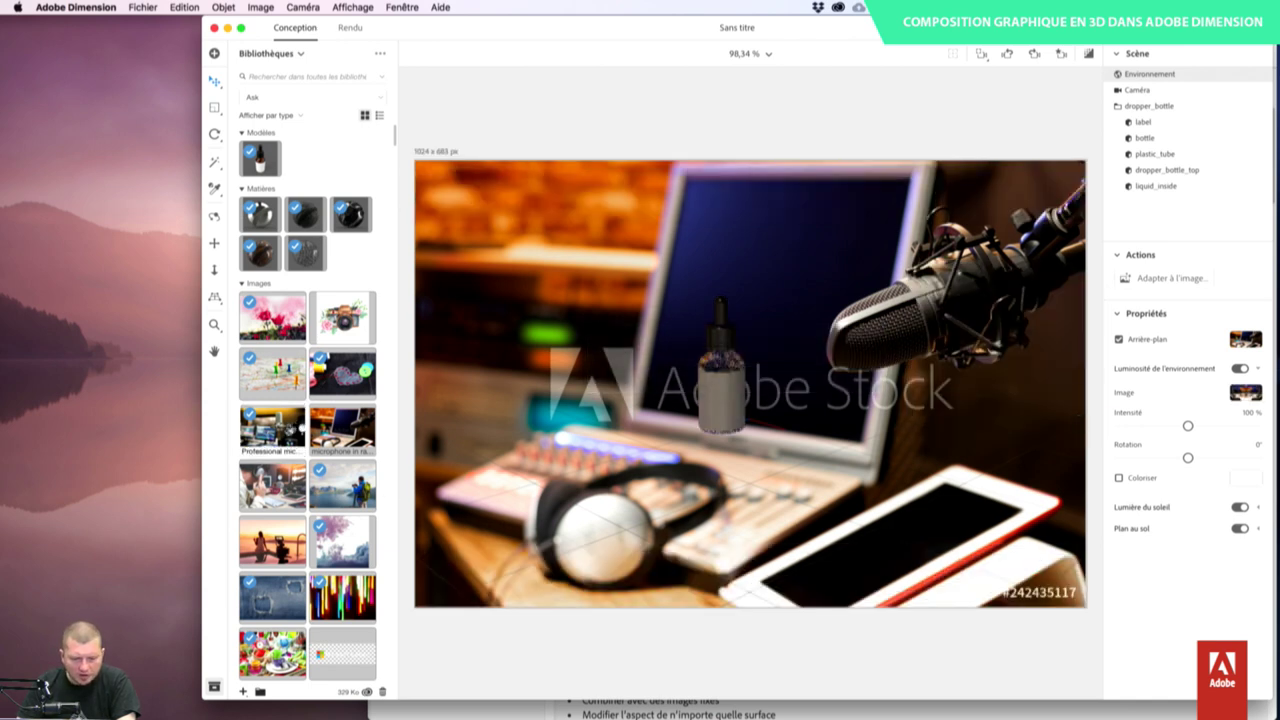
- Set the "hands of children" bench image as background and match the canvas proportions, environment light, sunlight and camera perspective to it
scroll(275, 446, down, 5)
scroll(275, 446, down, 8)
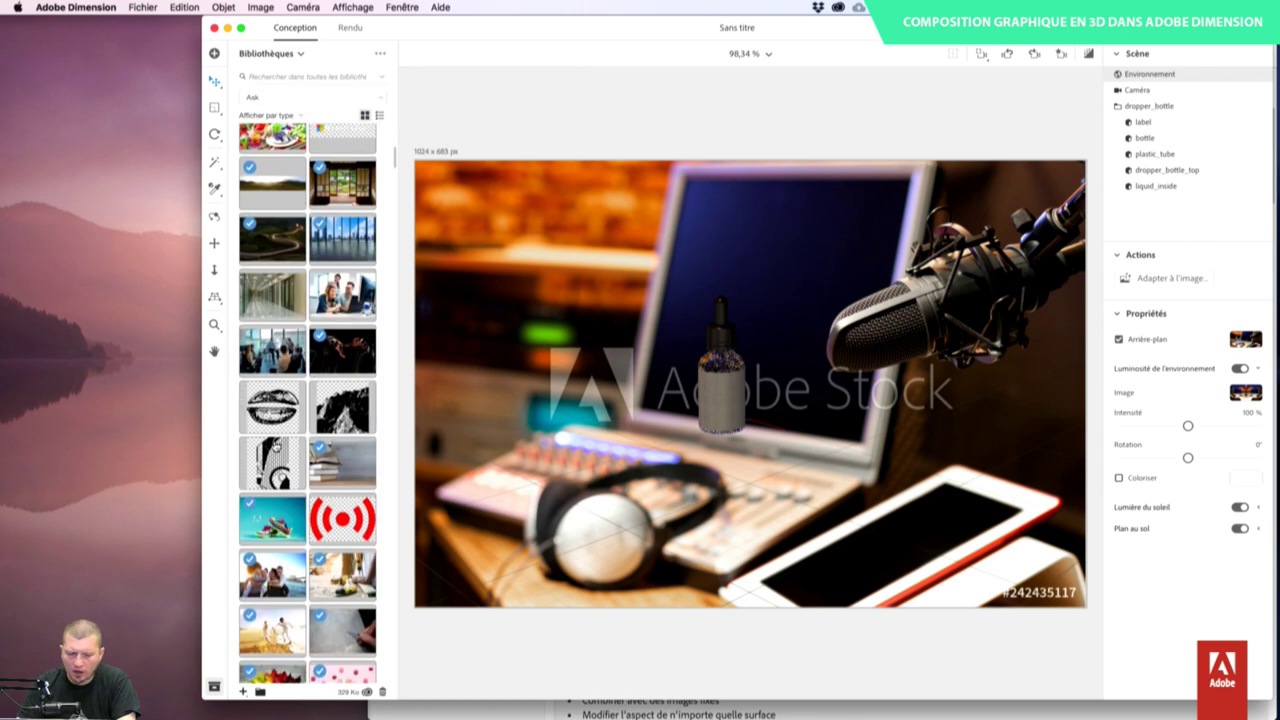
scroll(275, 446, down, 1)
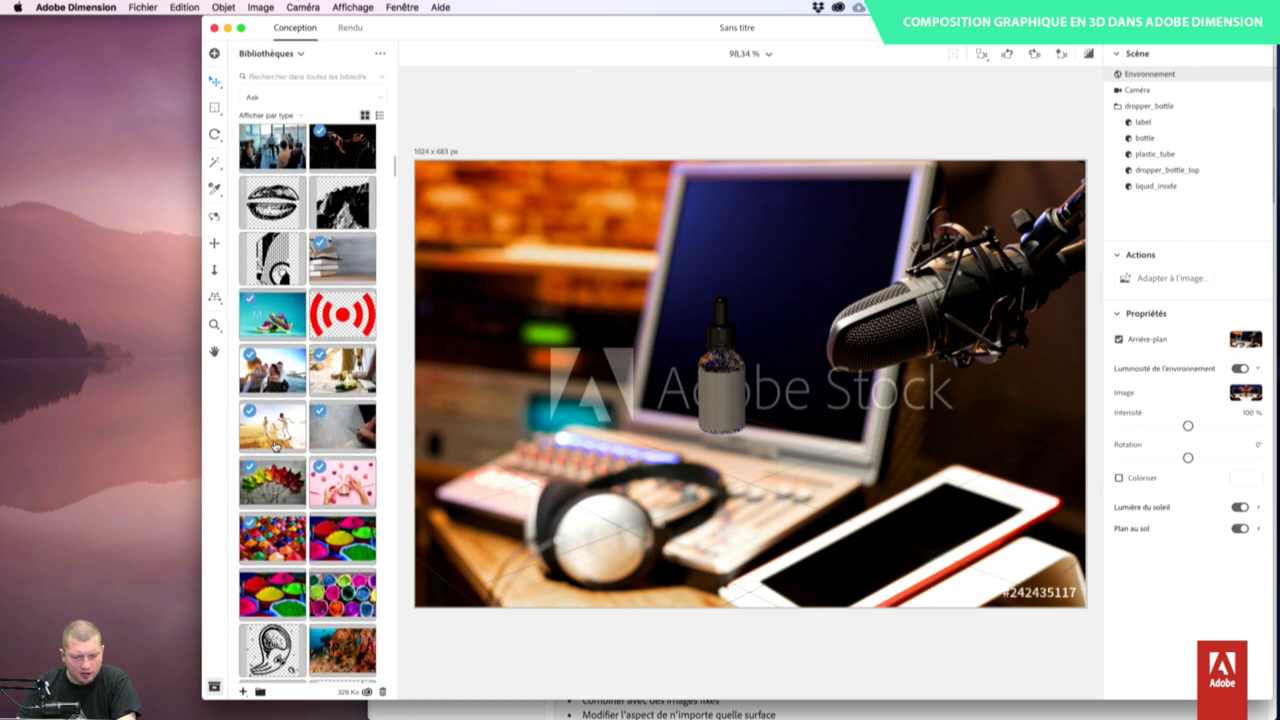
scroll(275, 446, down, 7)
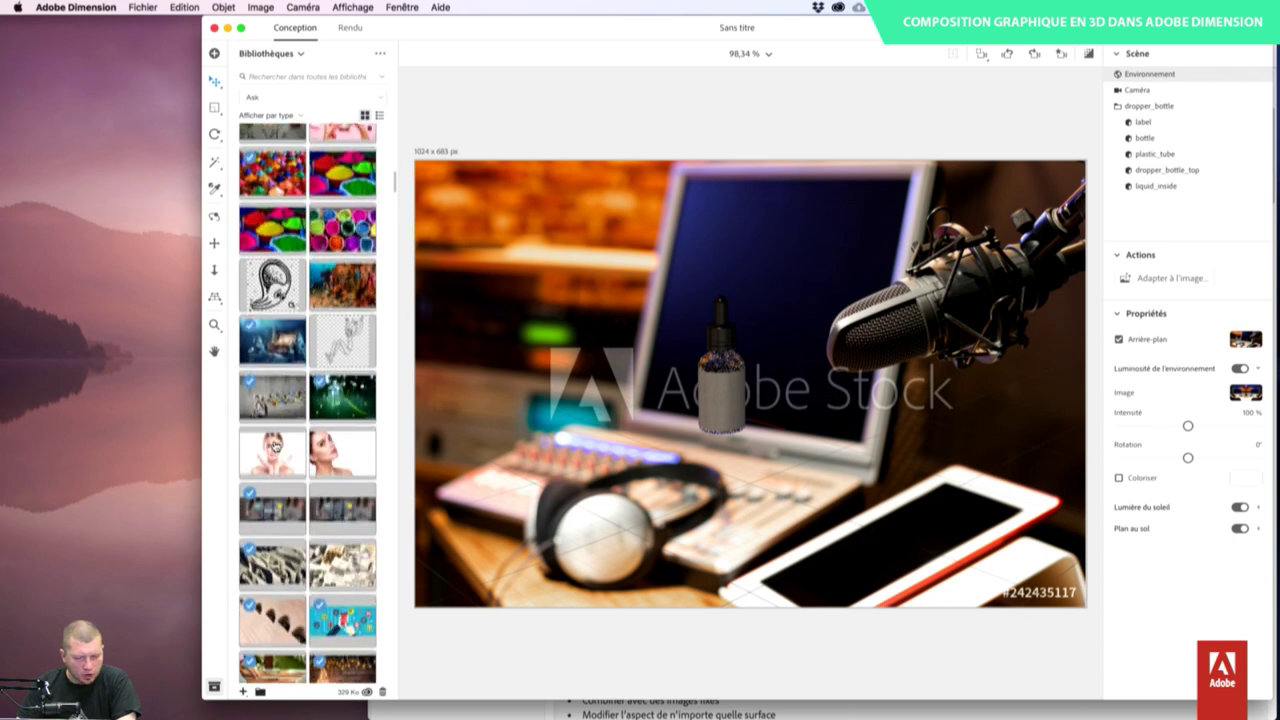
scroll(275, 446, down, 7)
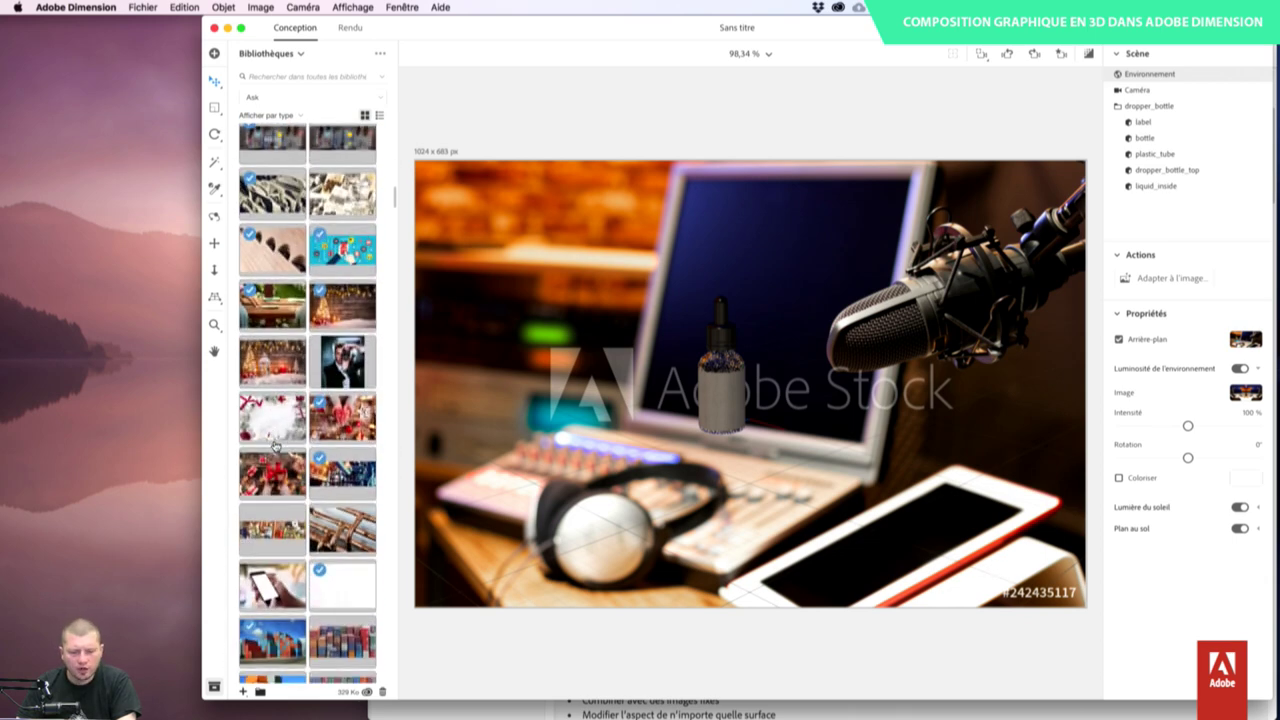
drag(272, 300, 428, 320)
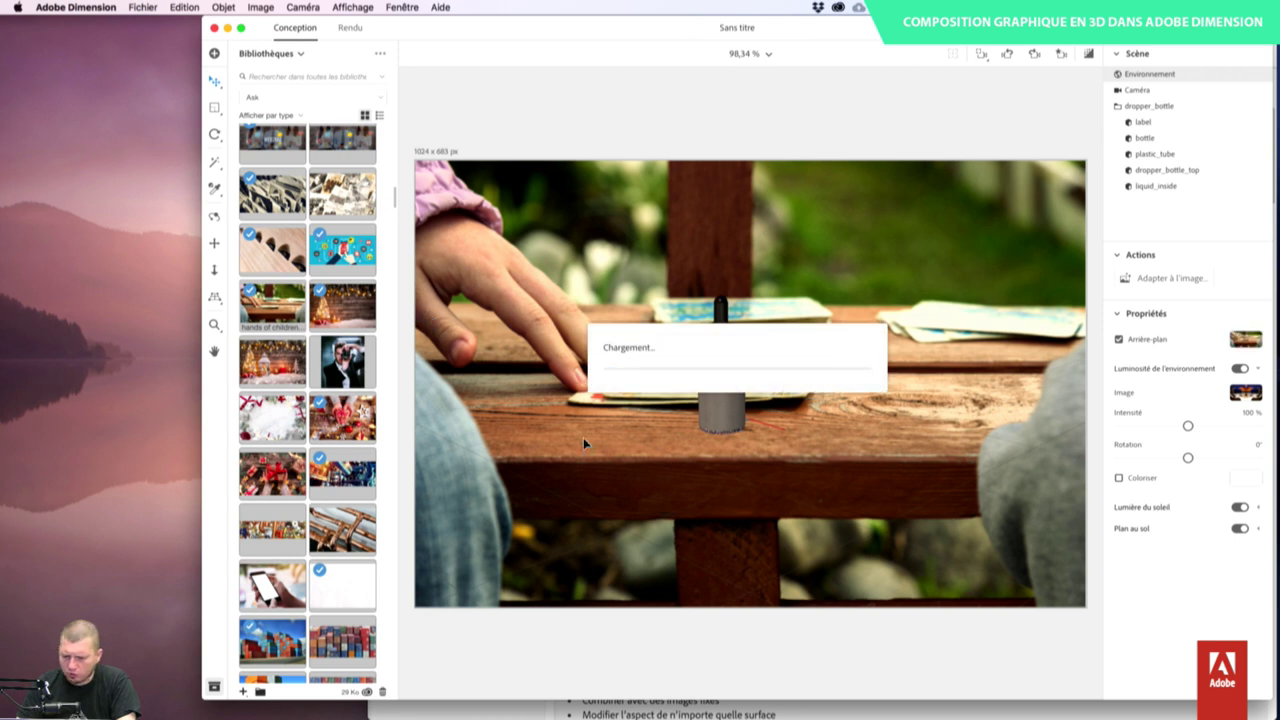
click(1165, 278)
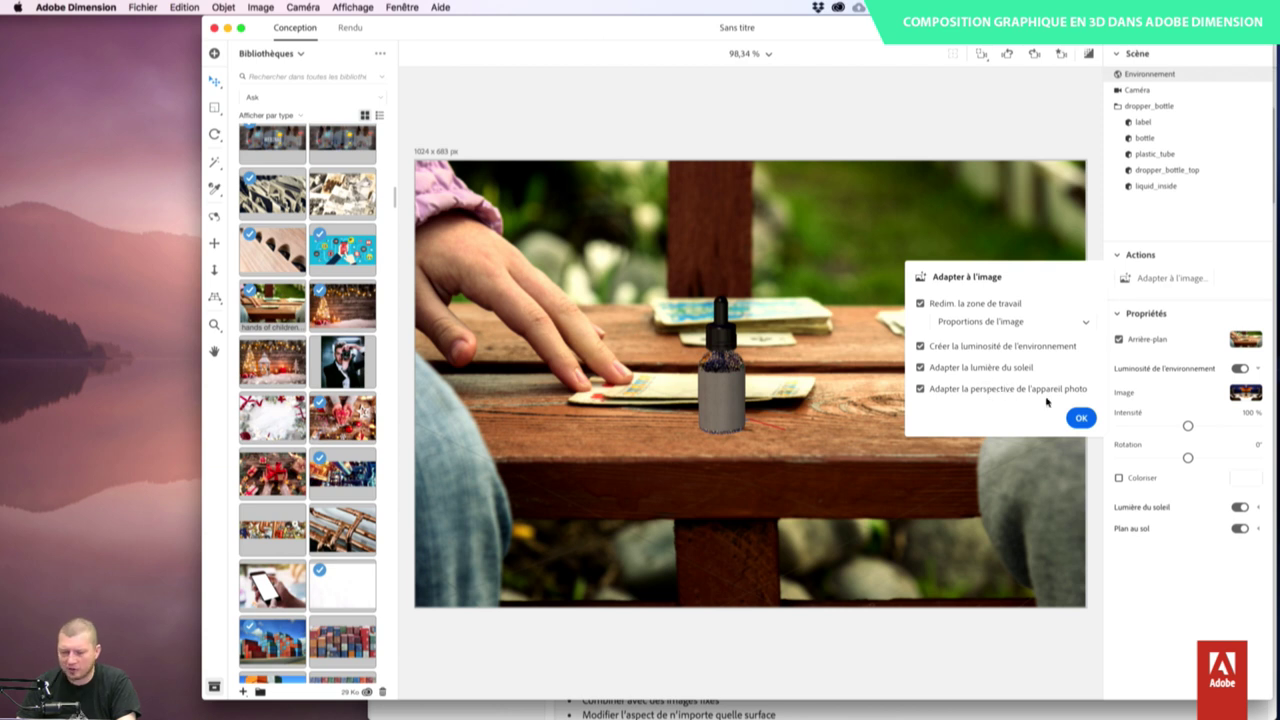
click(1080, 418)
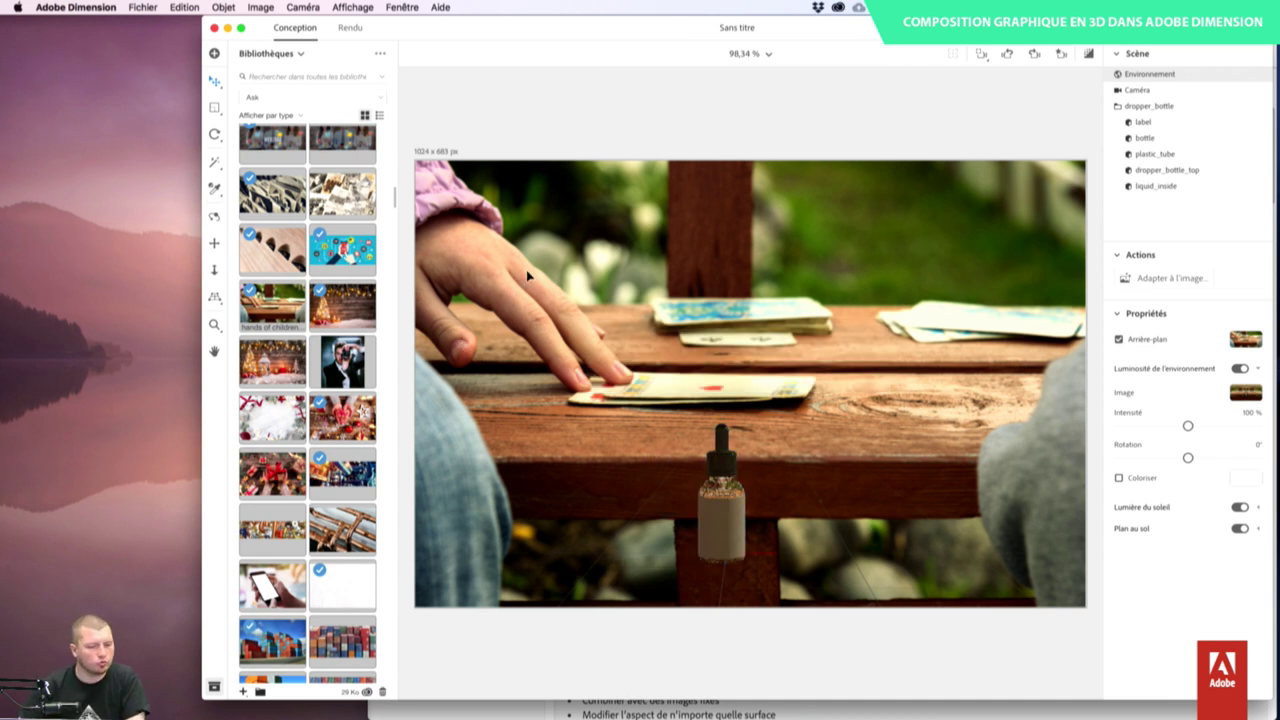
- Move the dropper bottle along the ground plane to the bench's front edge, at about X -3.8 cm and Z -20.3 cm
click(722, 553)
drag(722, 553, 681, 573)
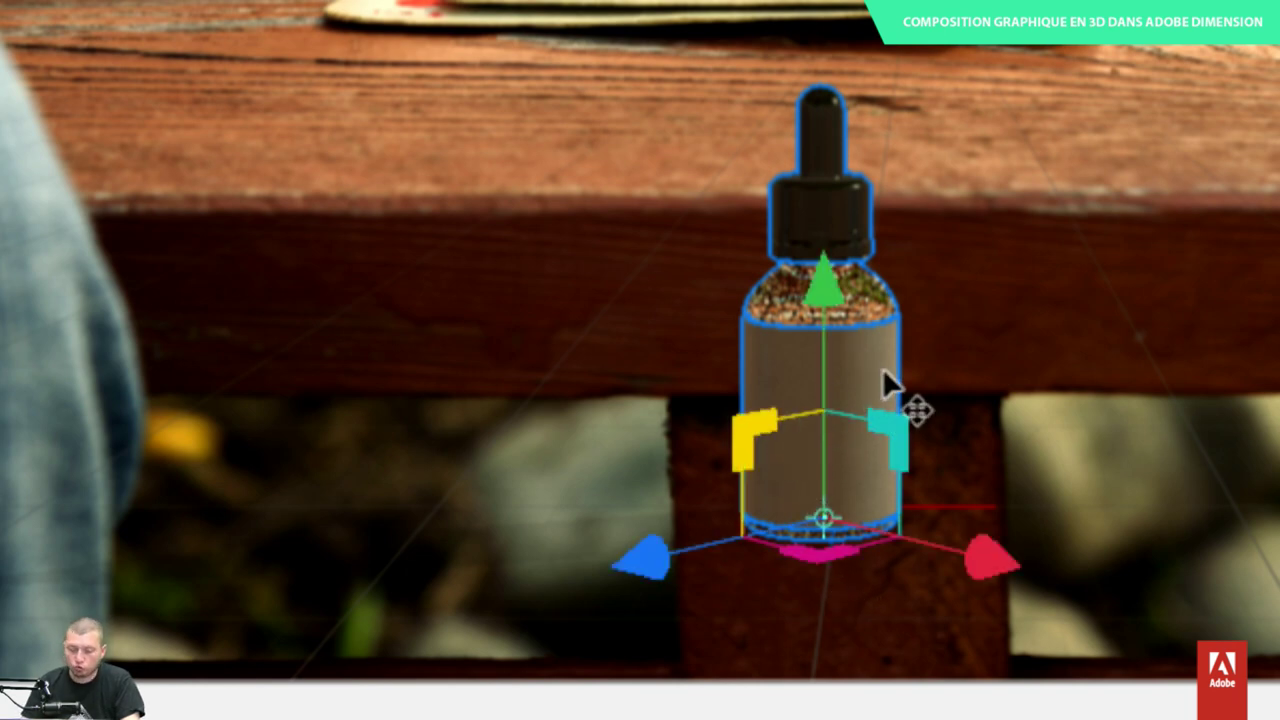
drag(885, 374, 834, 413)
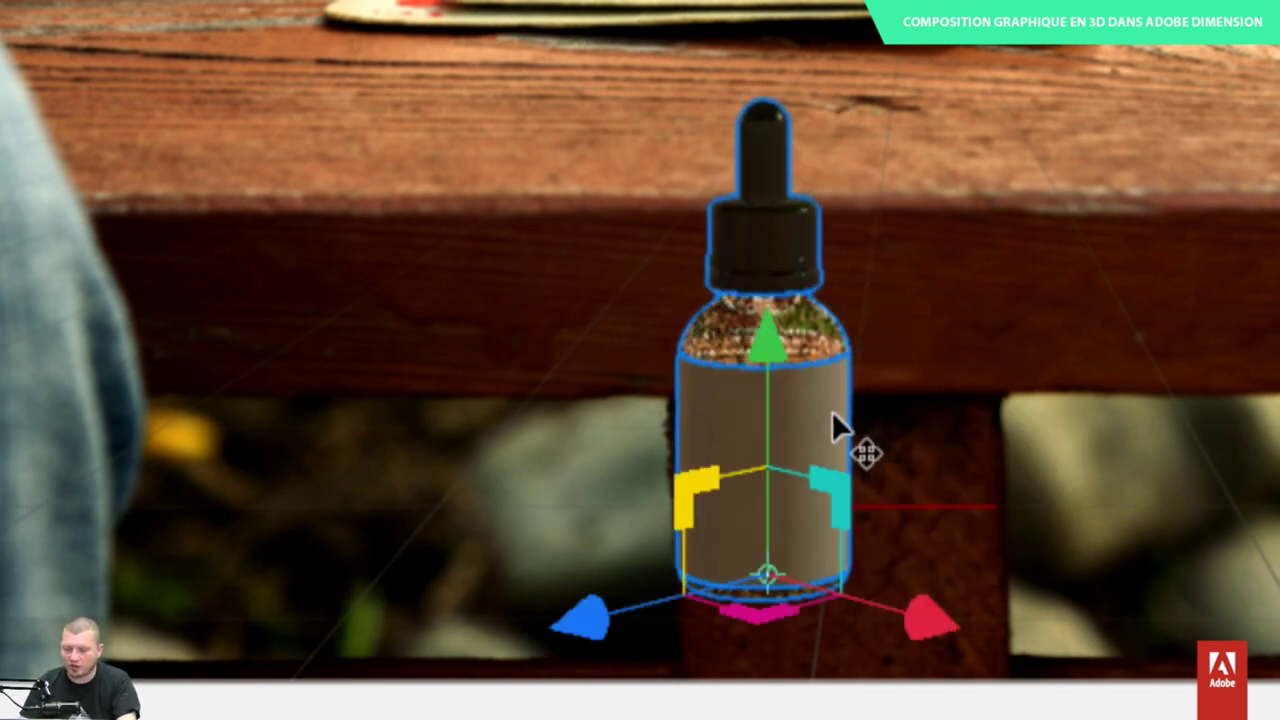
key(ctrl+z)
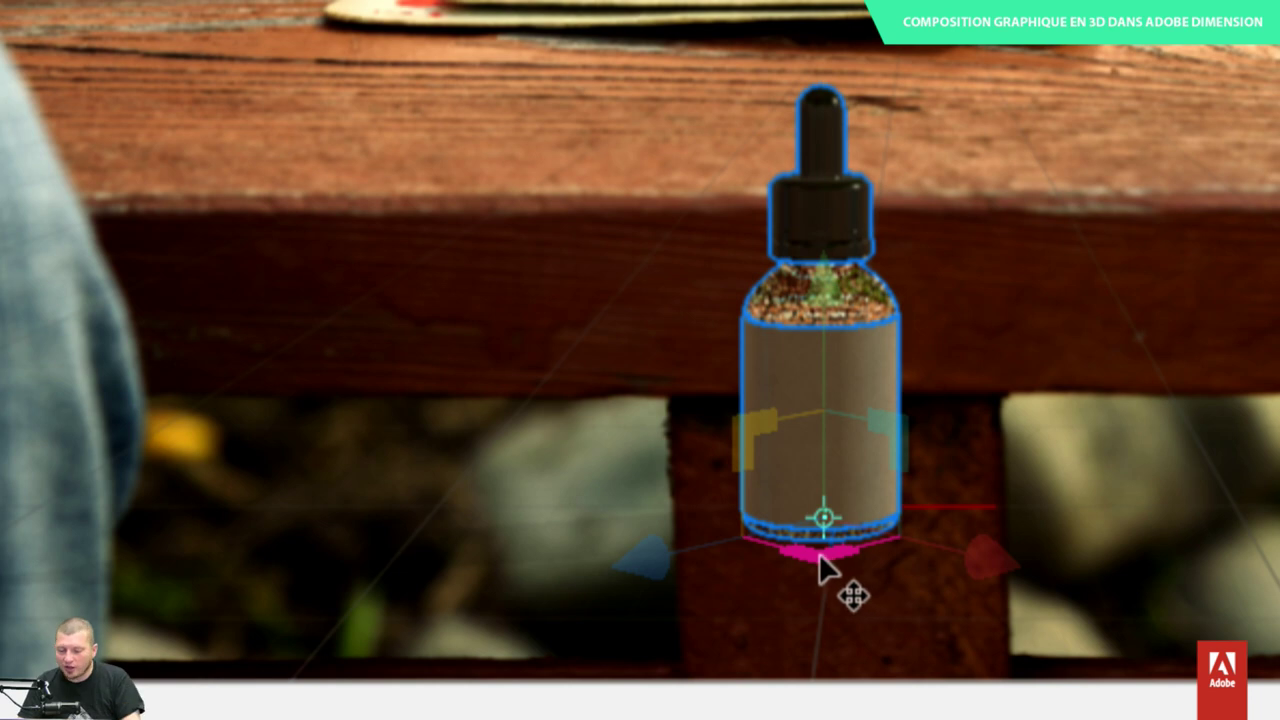
drag(810, 553, 733, 392)
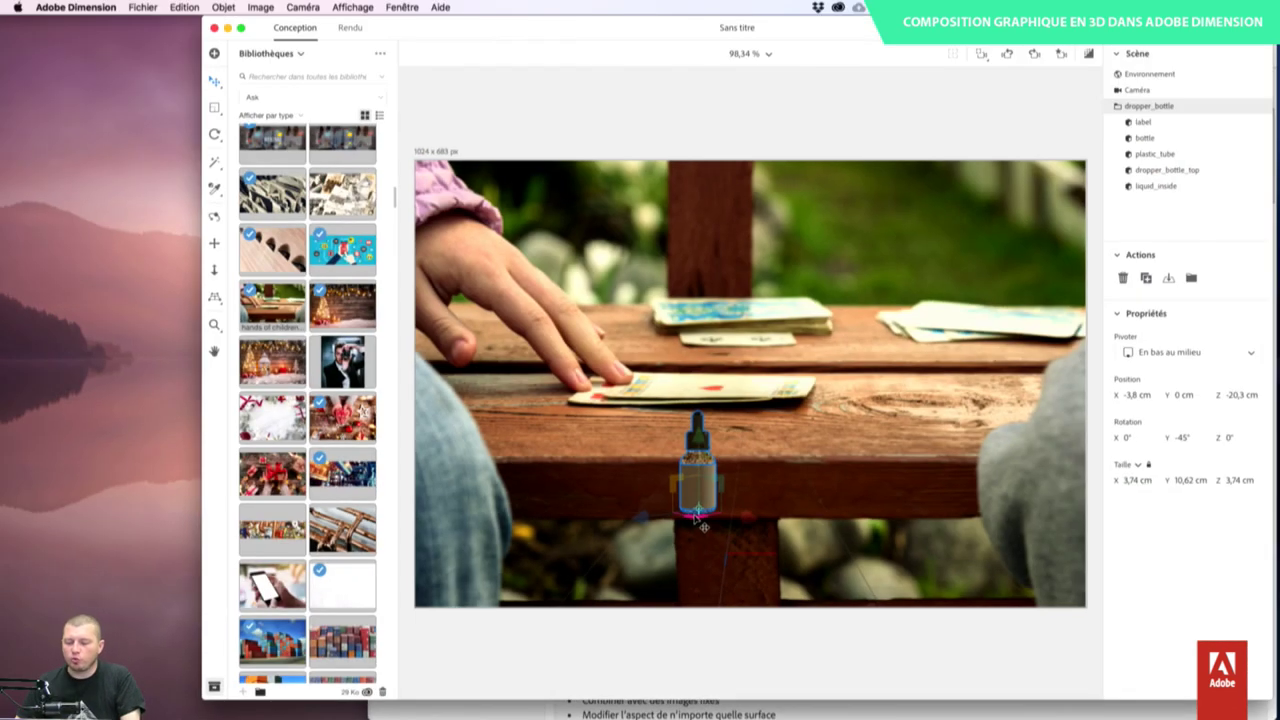
- Undo the background swaps, image matching and bottle moves back to the blank white 1024 x 768 px canvas with the lone bottle
click(1060, 430)
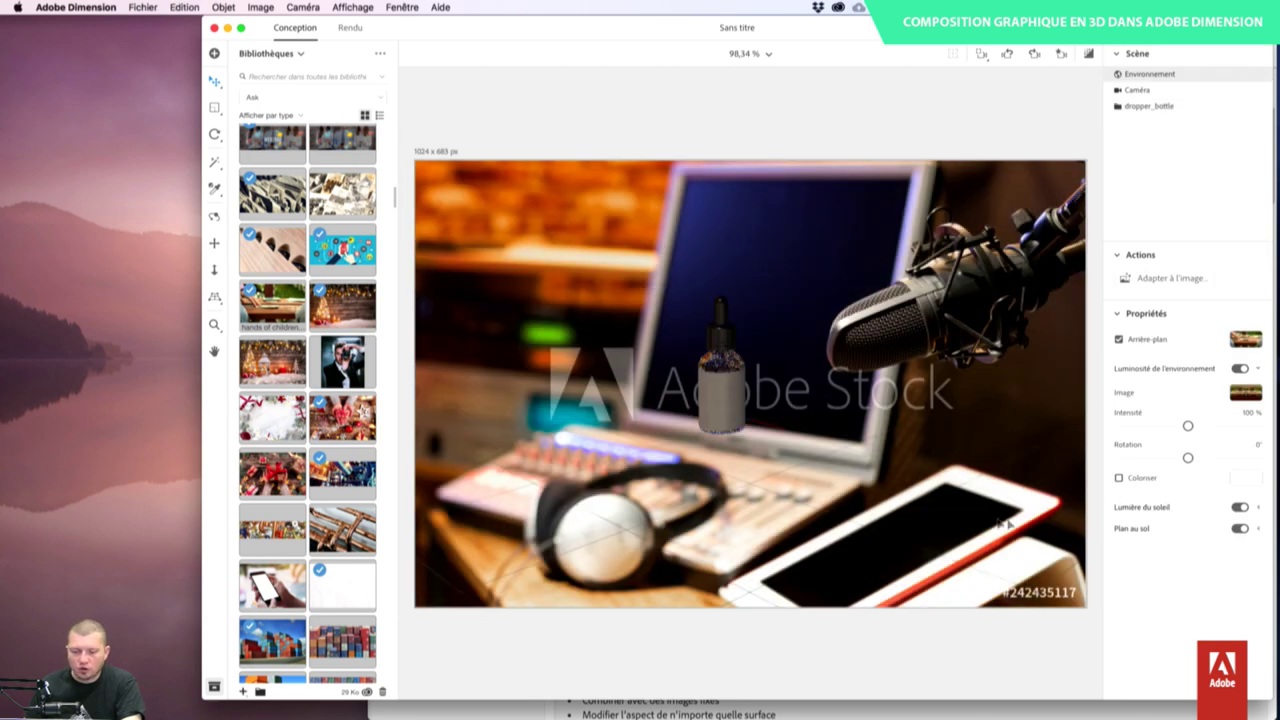
key(super+z)
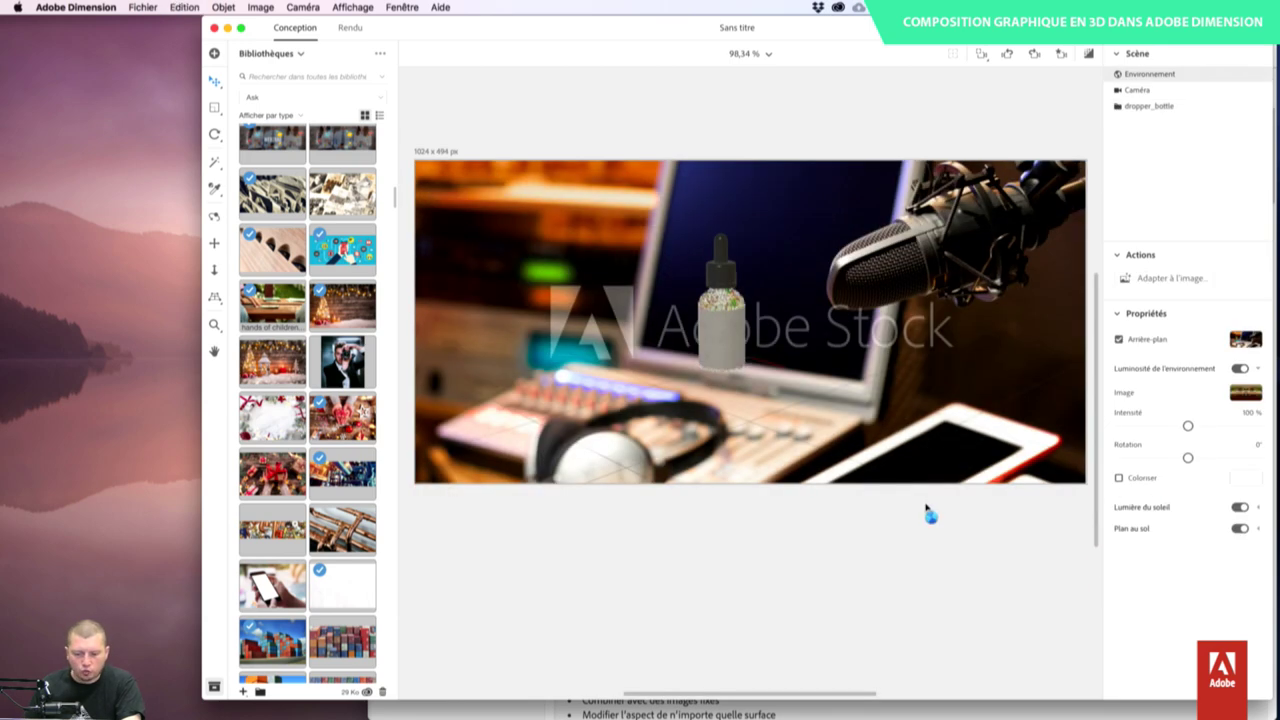
key(super+z)
key(super+z)
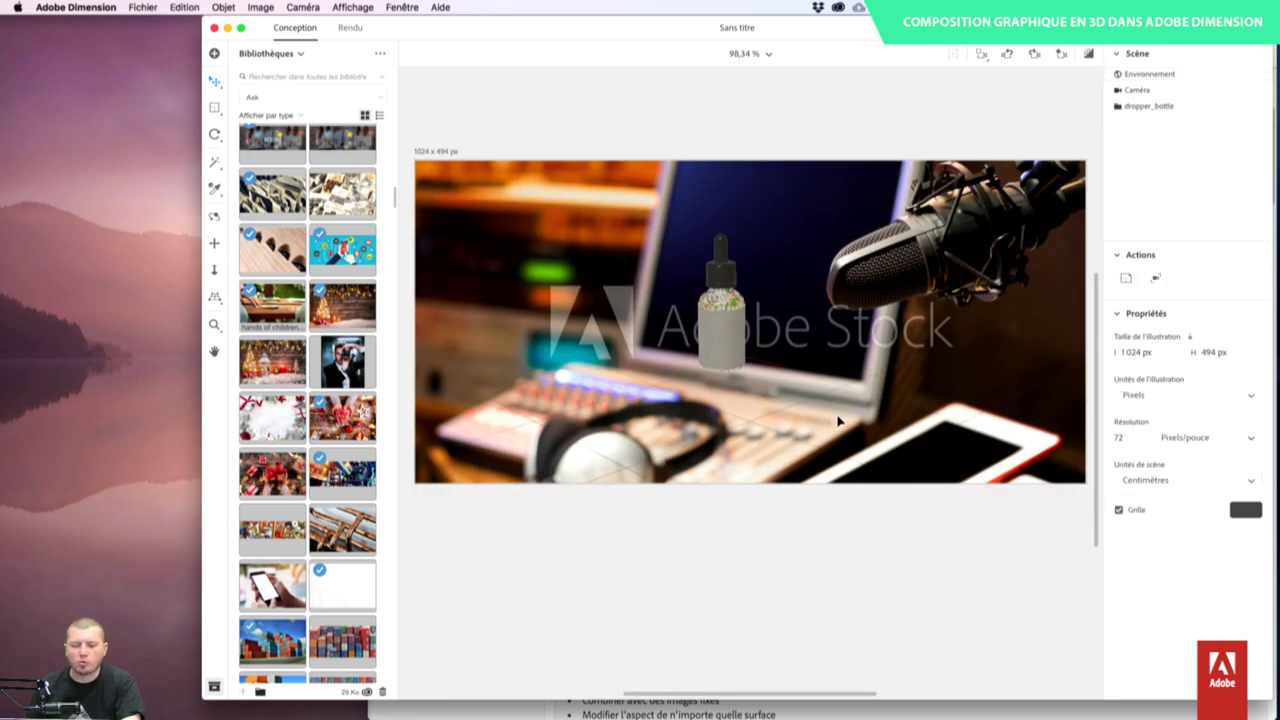
key(super+z)
key(super+z)
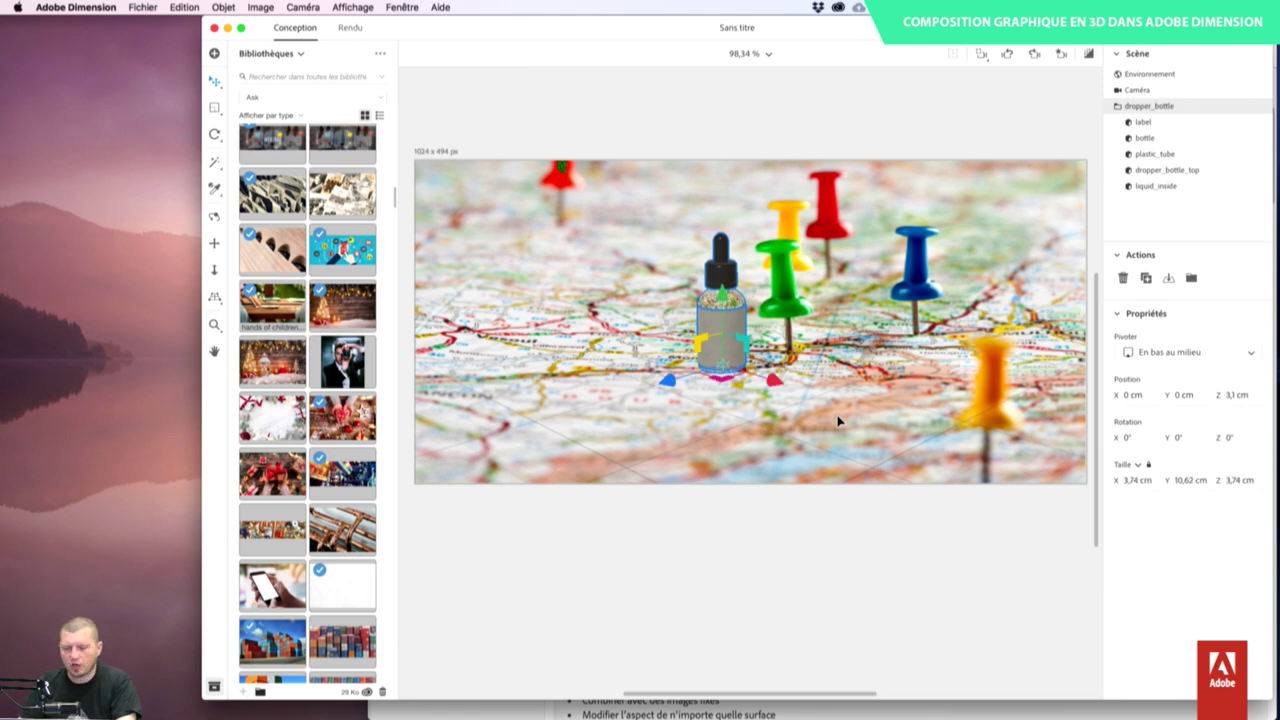
key(super+z)
key(super+z)
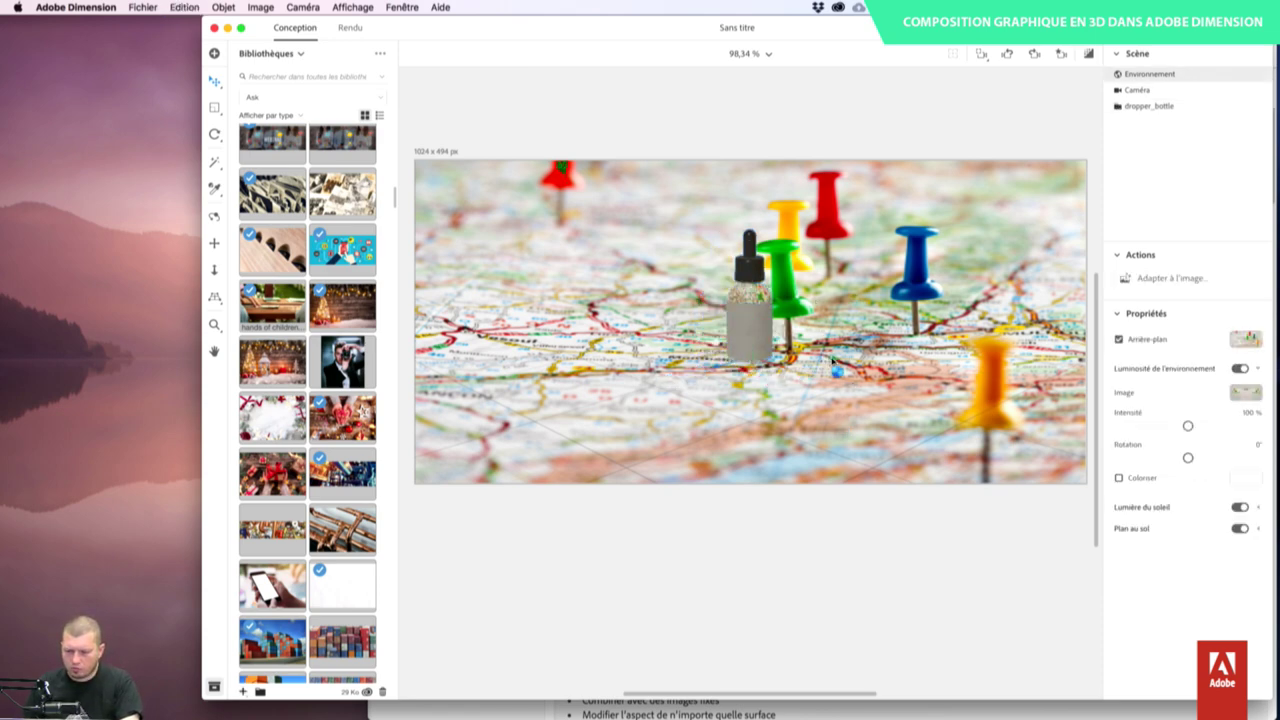
key(super+z)
key(super+z)
key(super+z)
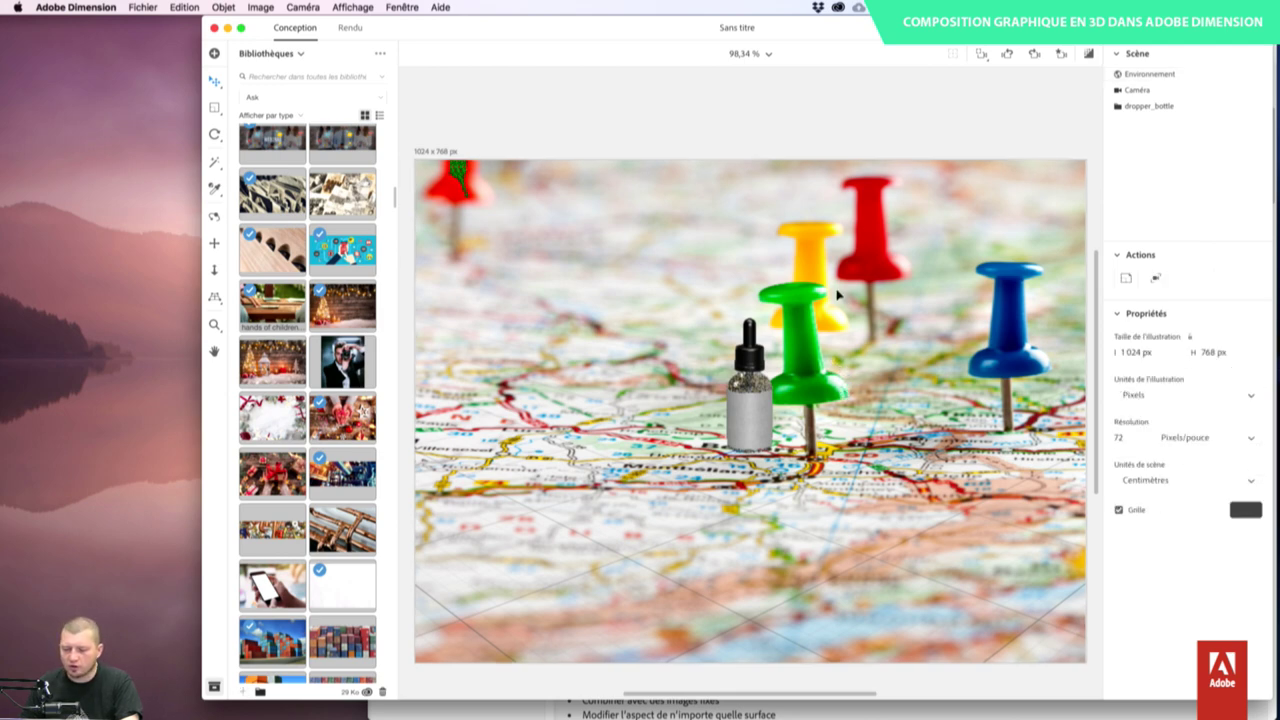
key(super+z)
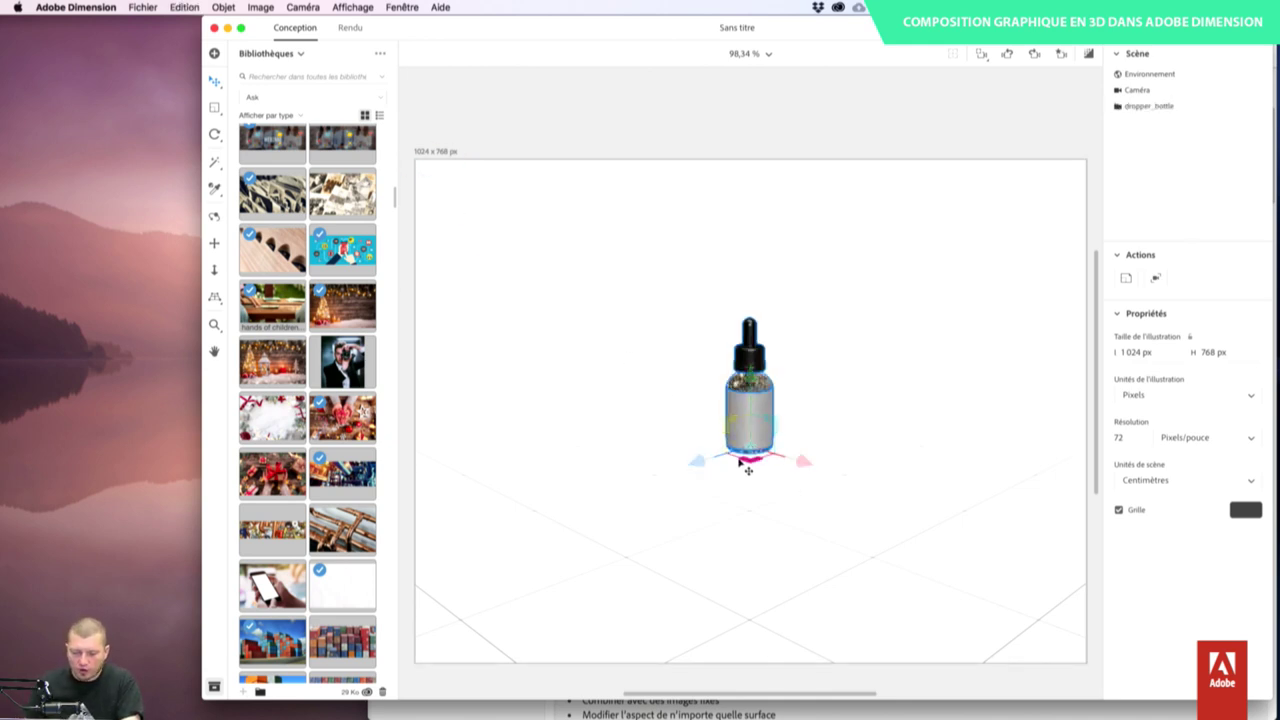
- Duplicate the dropper bottle along the Z axis into a row of four, with the front copy at about Z 17.5 cm
alt+drag(750, 464, 691, 489)
key(super+z)
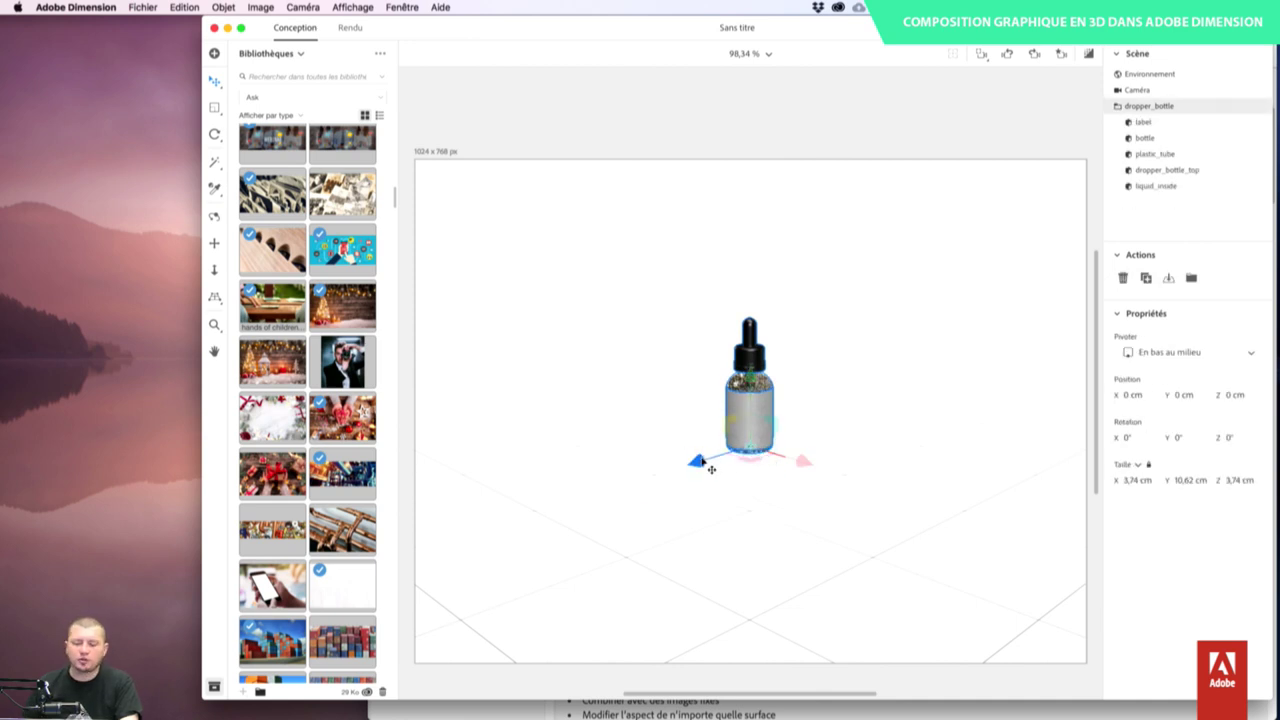
alt+drag(701, 460, 632, 535)
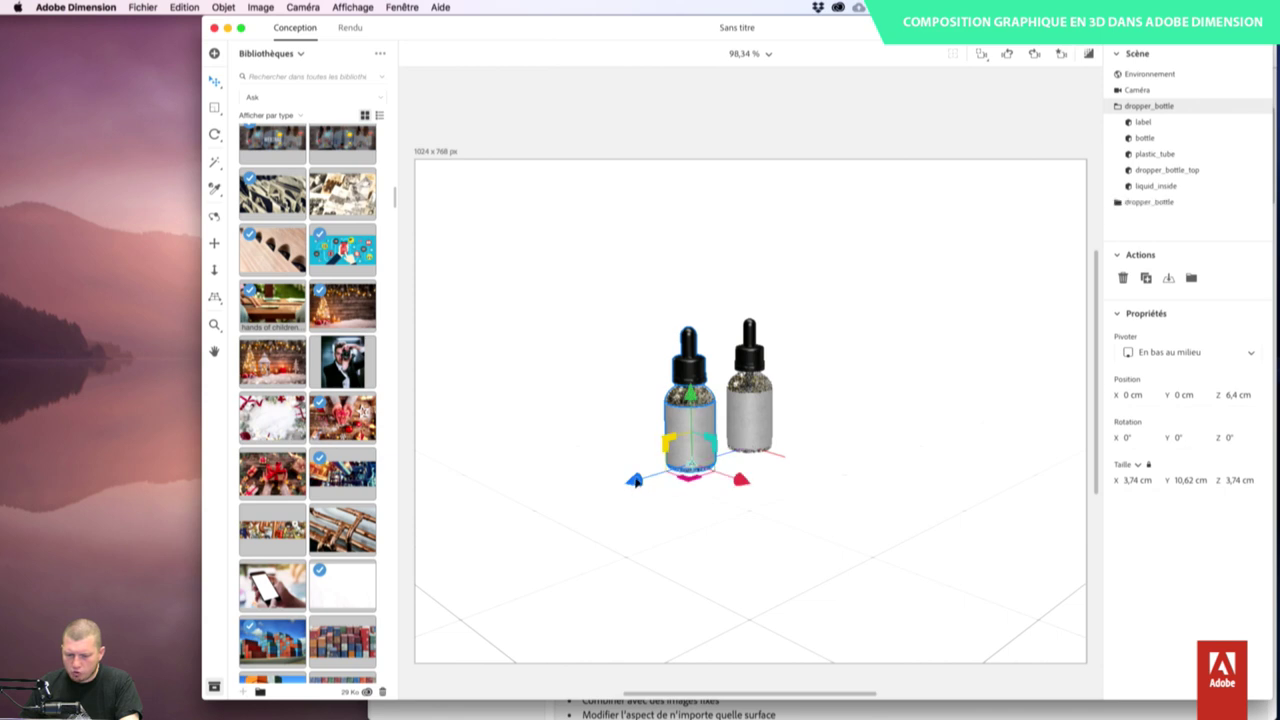
alt+drag(634, 481, 491, 560)
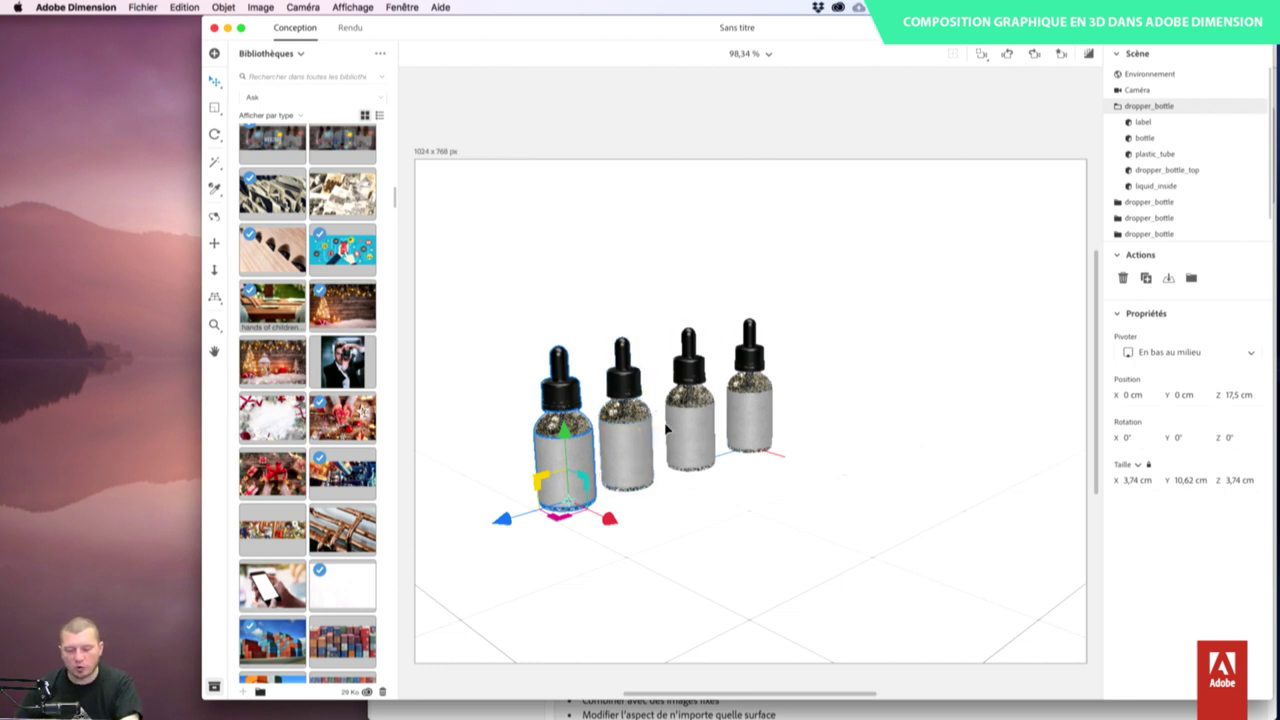
- Select all four dropper bottles and frame the camera on the selection
shift+click(640, 442)
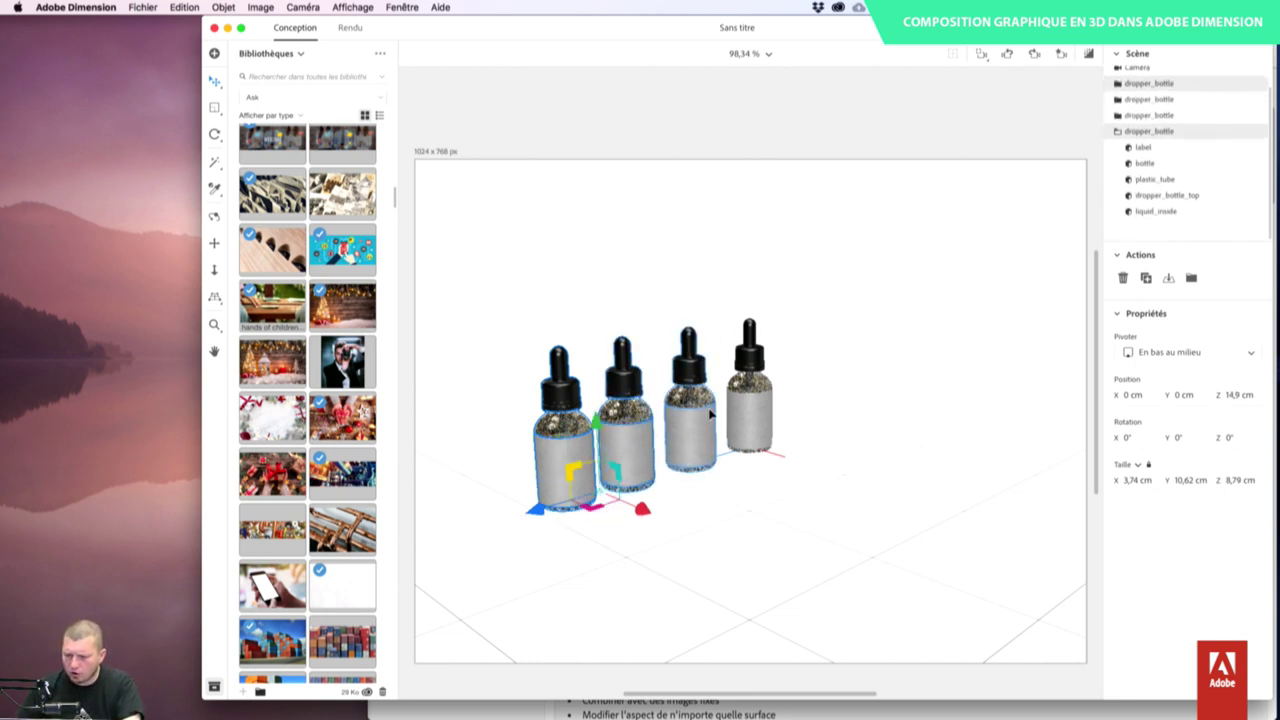
drag(472, 272, 891, 566)
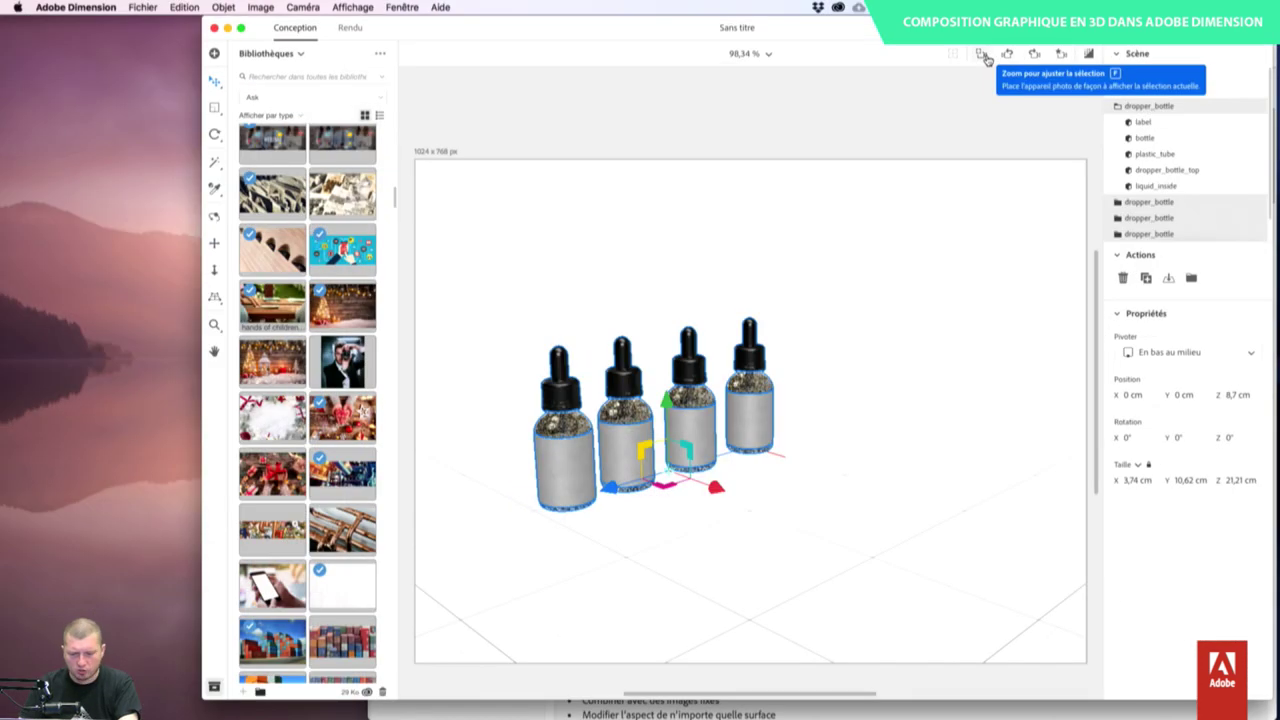
click(877, 309)
click(726, 323)
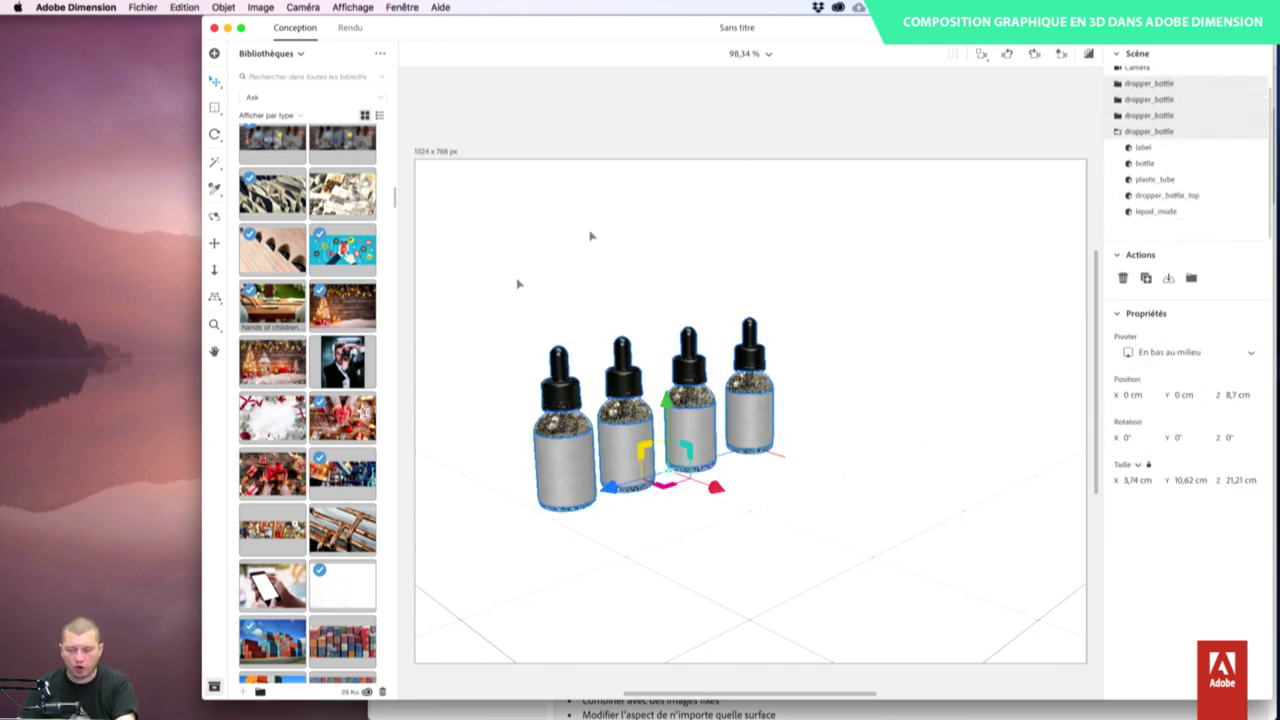
click(980, 57)
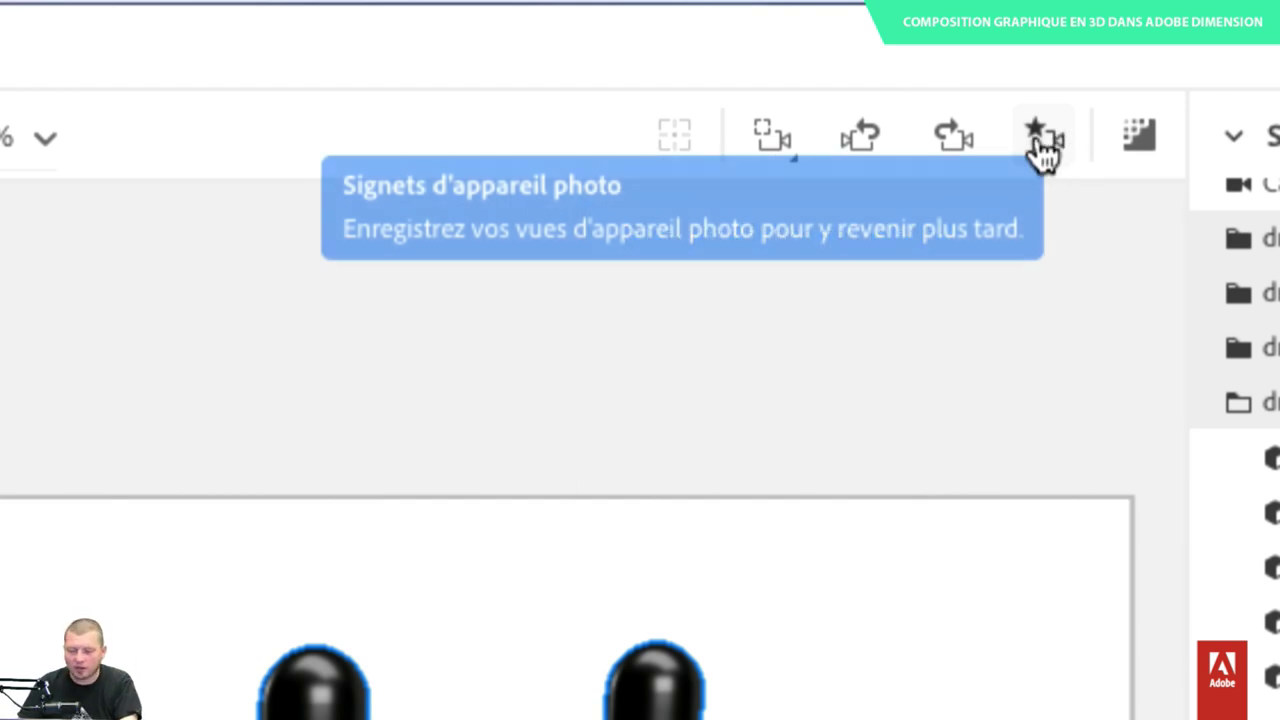
- Add a camera bookmark for the current view and try to name it "Vue 3/4"
click(1038, 148)
click(1126, 628)
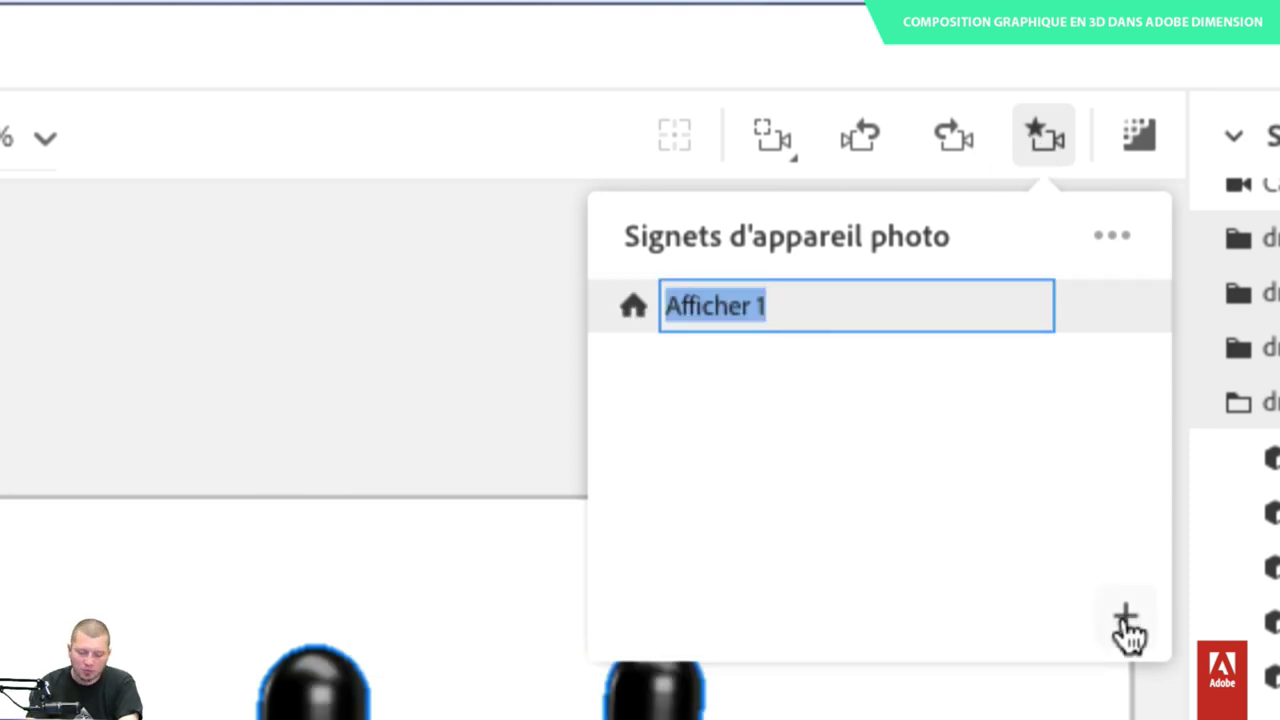
text(Vue 3/4)
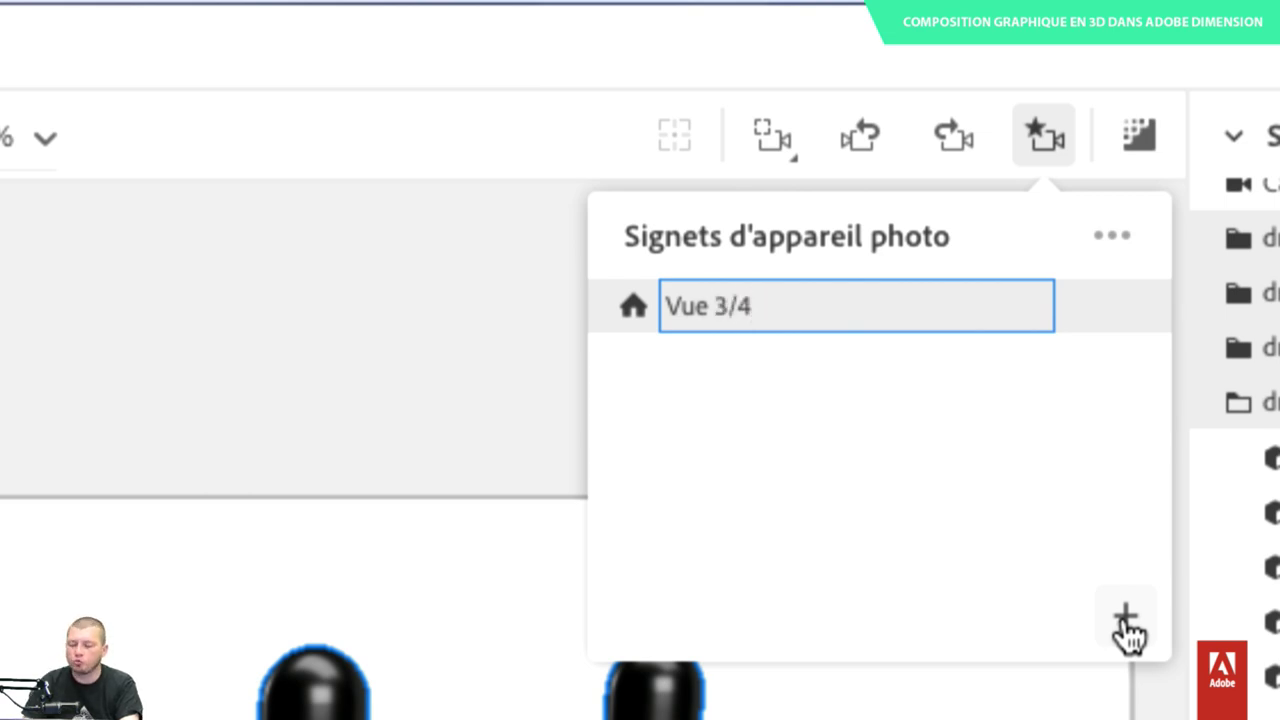
key(Return)
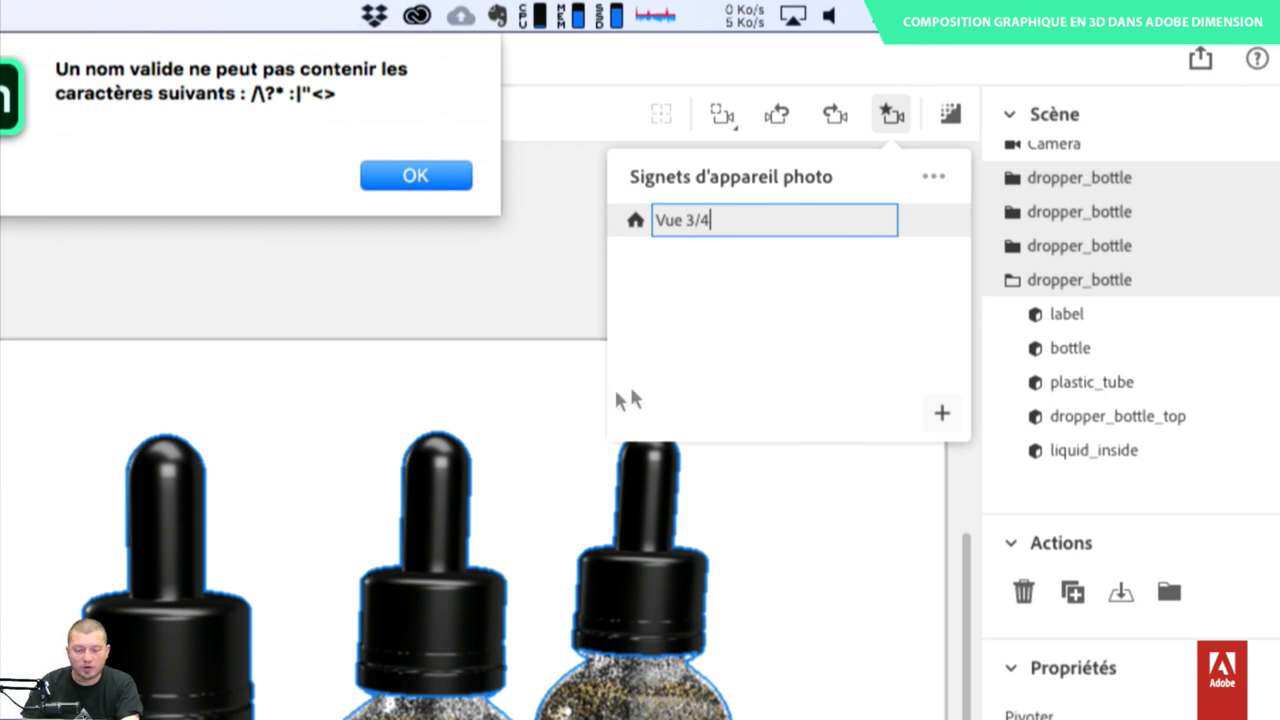
click(417, 176)
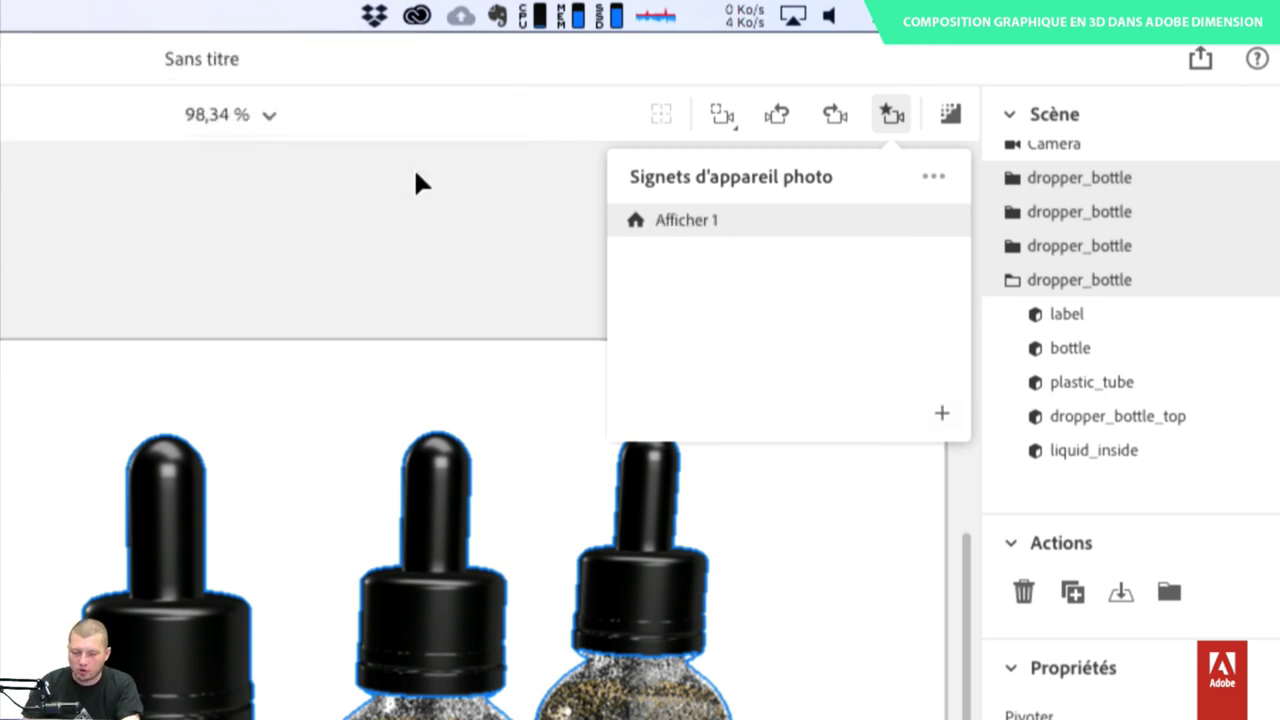
- Rename the camera bookmark "Vue Trois Quart" and deselect the bottles
double_click(689, 231)
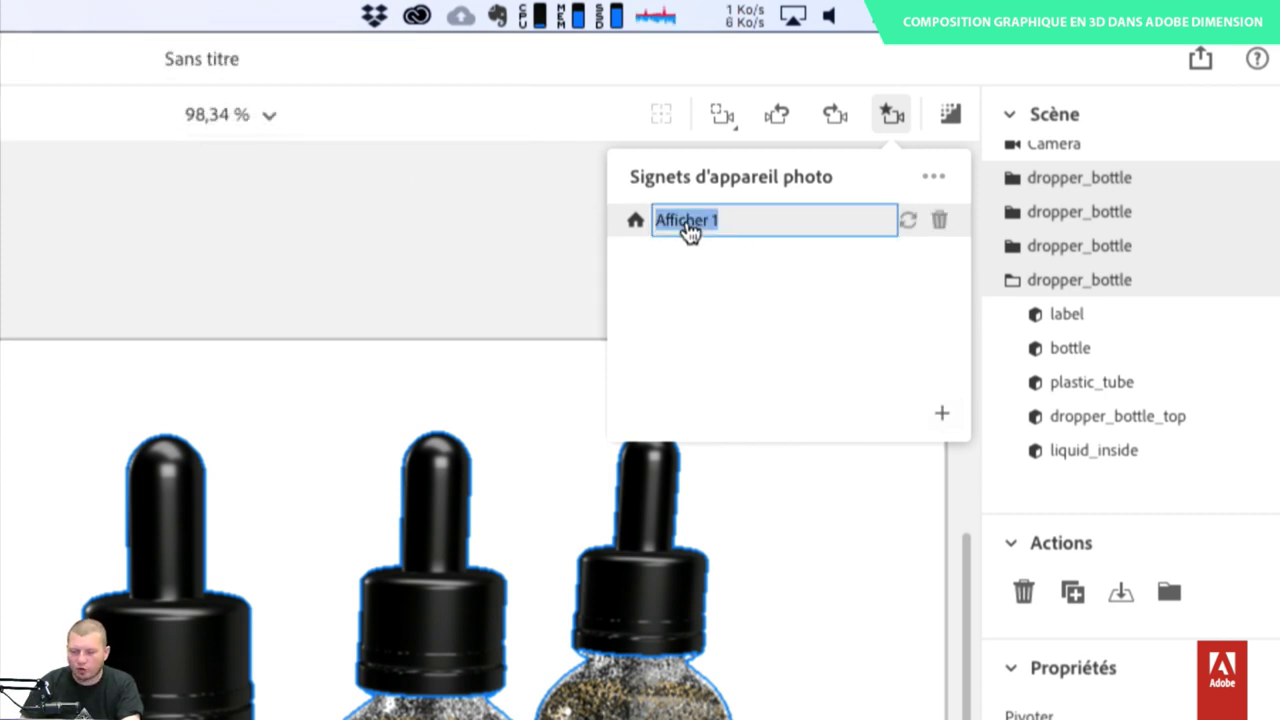
text(Vue Trois Quart)
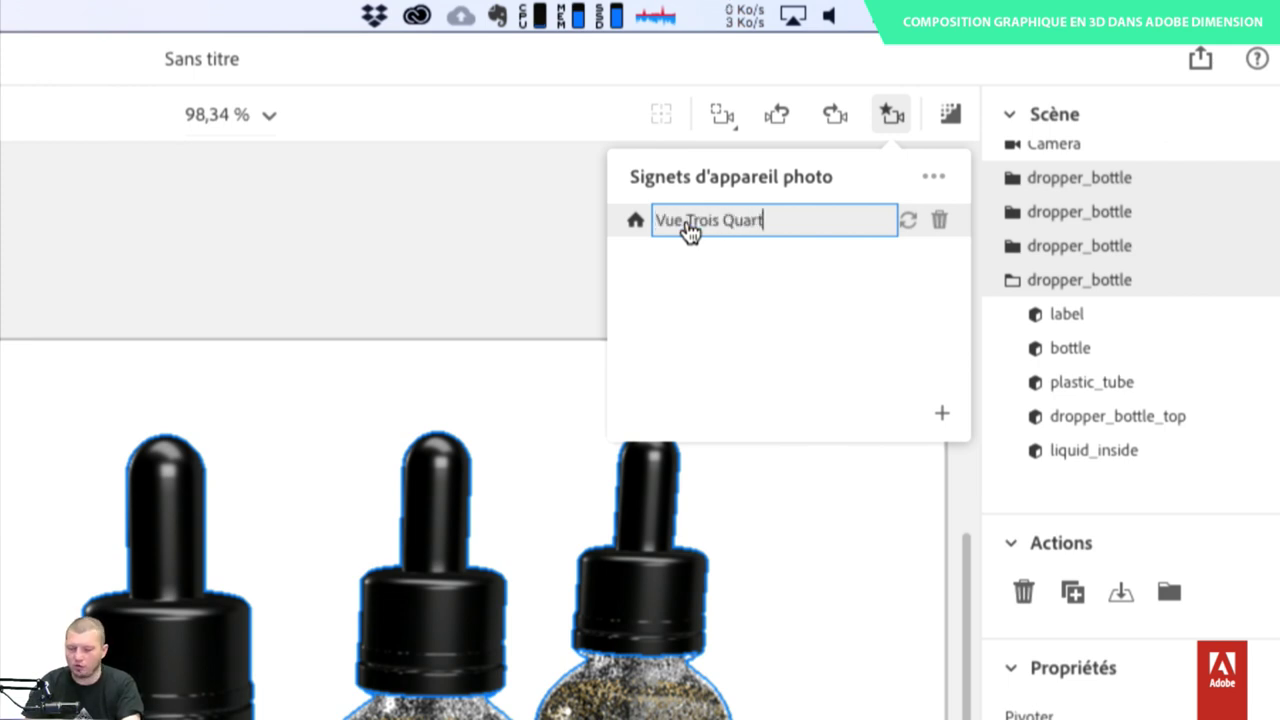
key(Return)
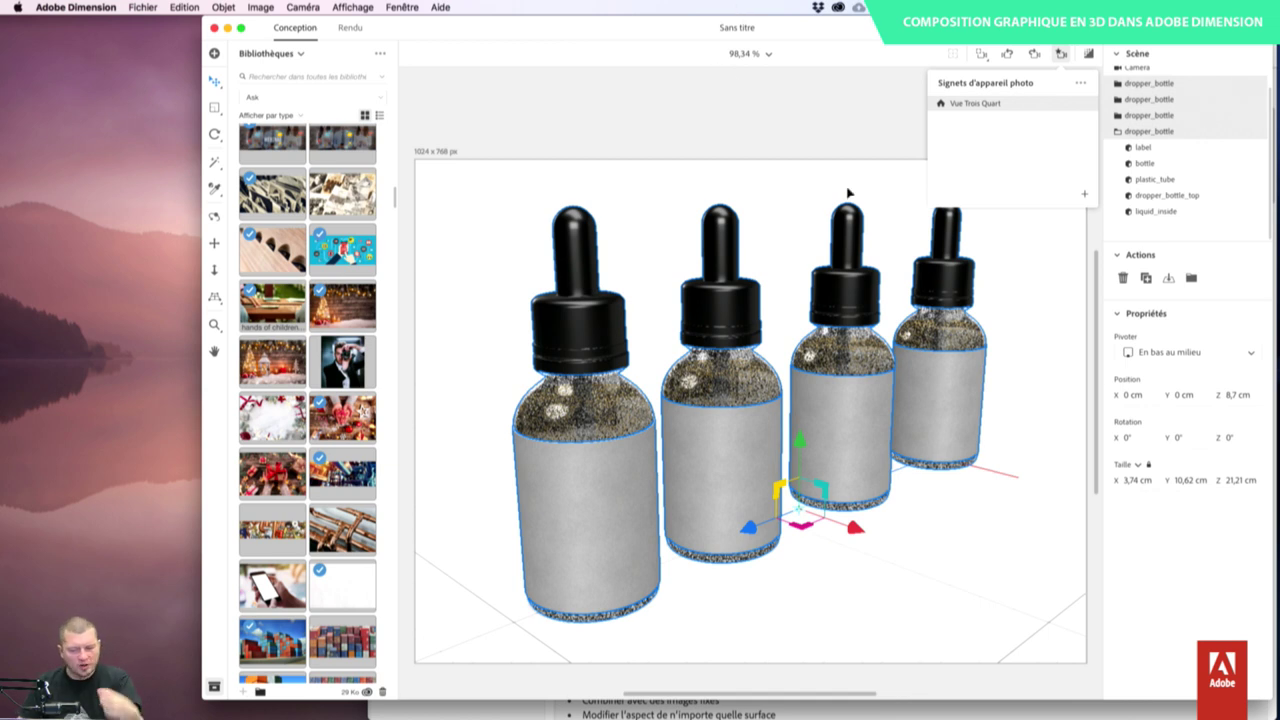
click(847, 135)
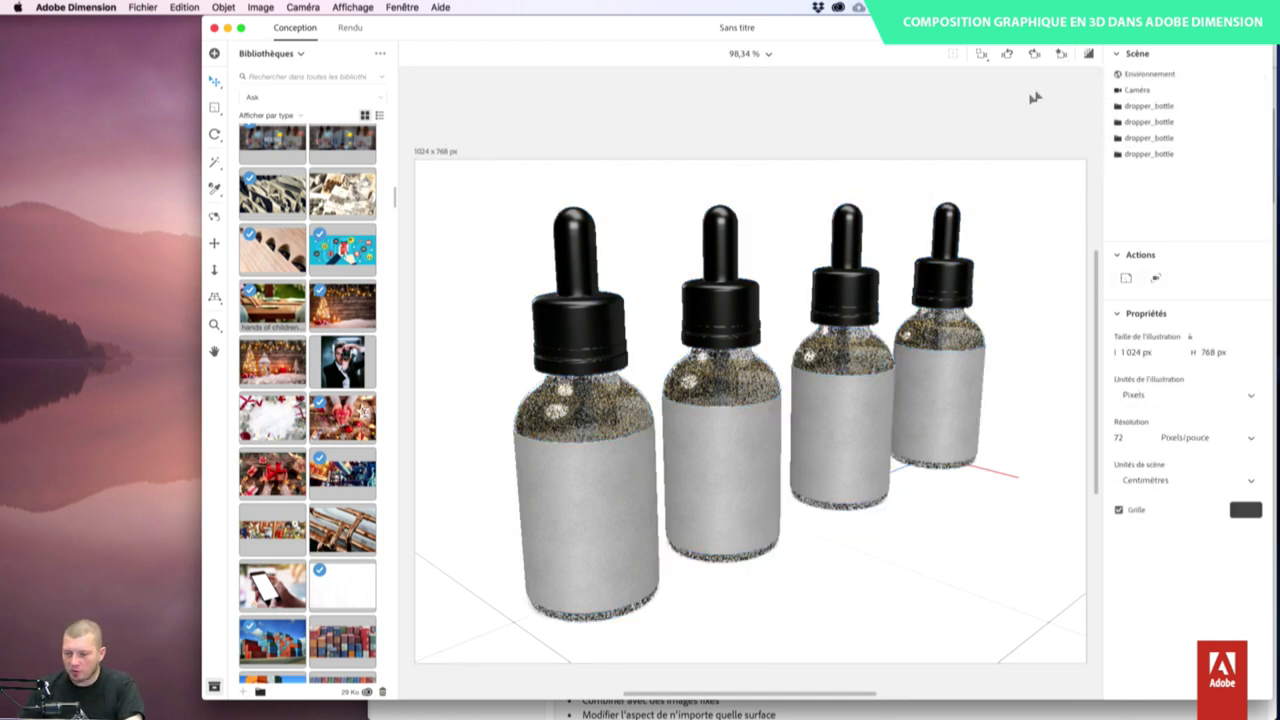
- Orbit the camera until it looks down on the row of bottles from above
click(213, 218)
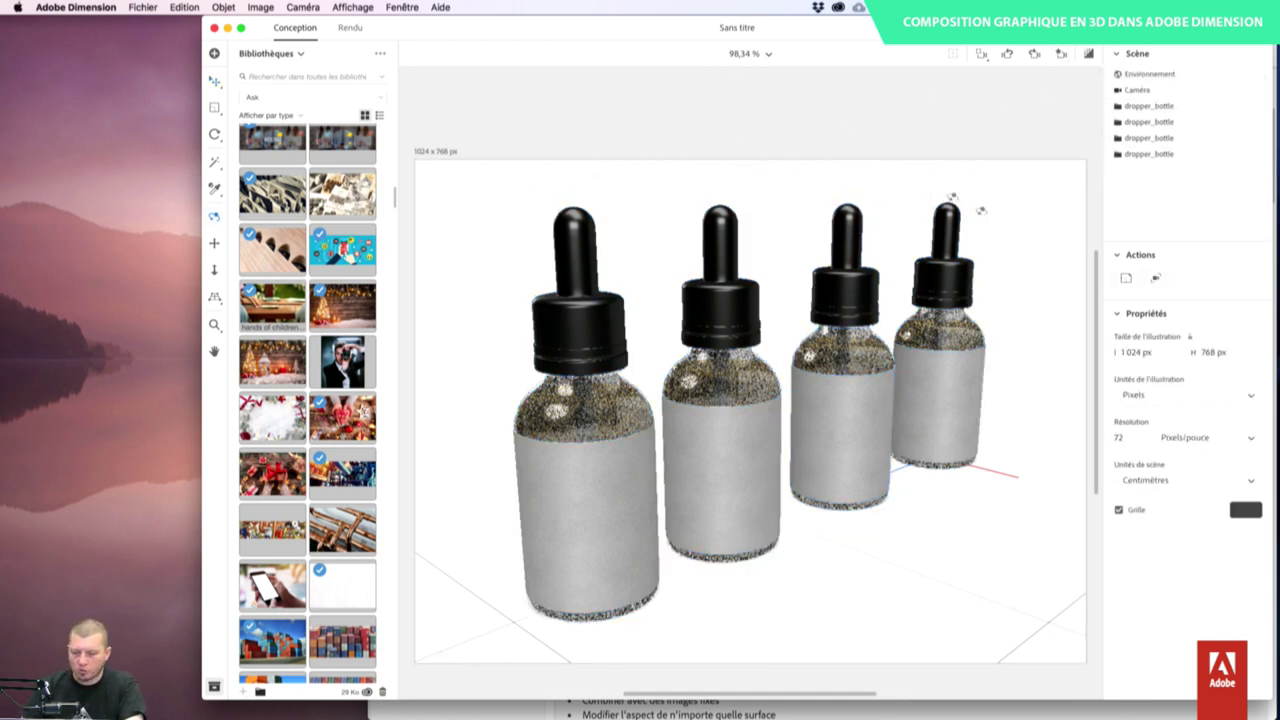
click(1148, 92)
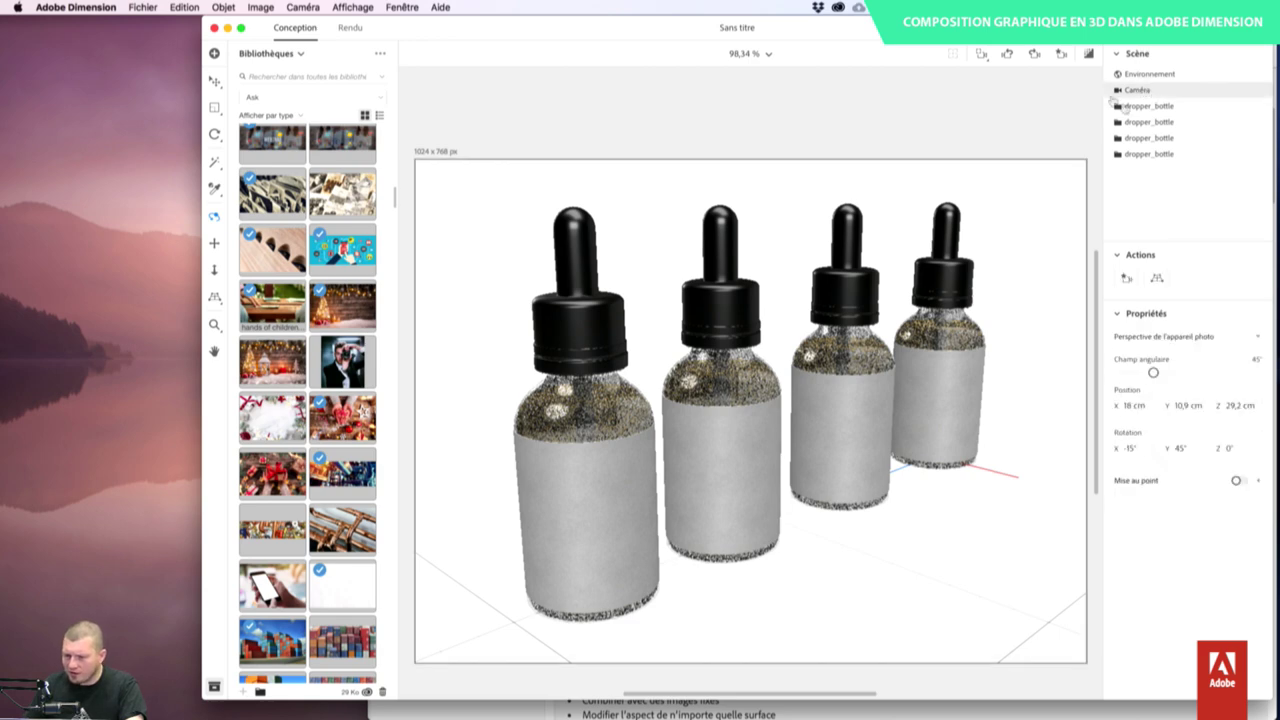
drag(1000, 265, 883, 489)
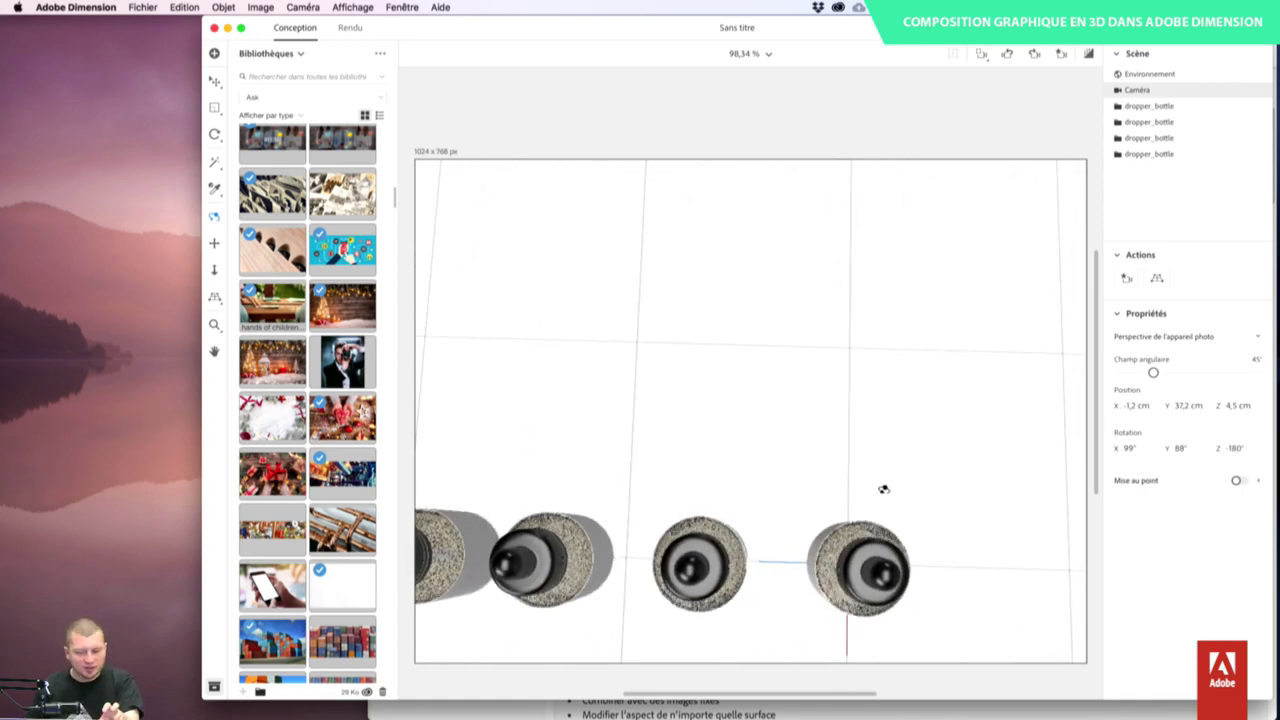
- Set the camera's X, Y and Z rotation to 90° each to straighten the top view
click(1127, 448)
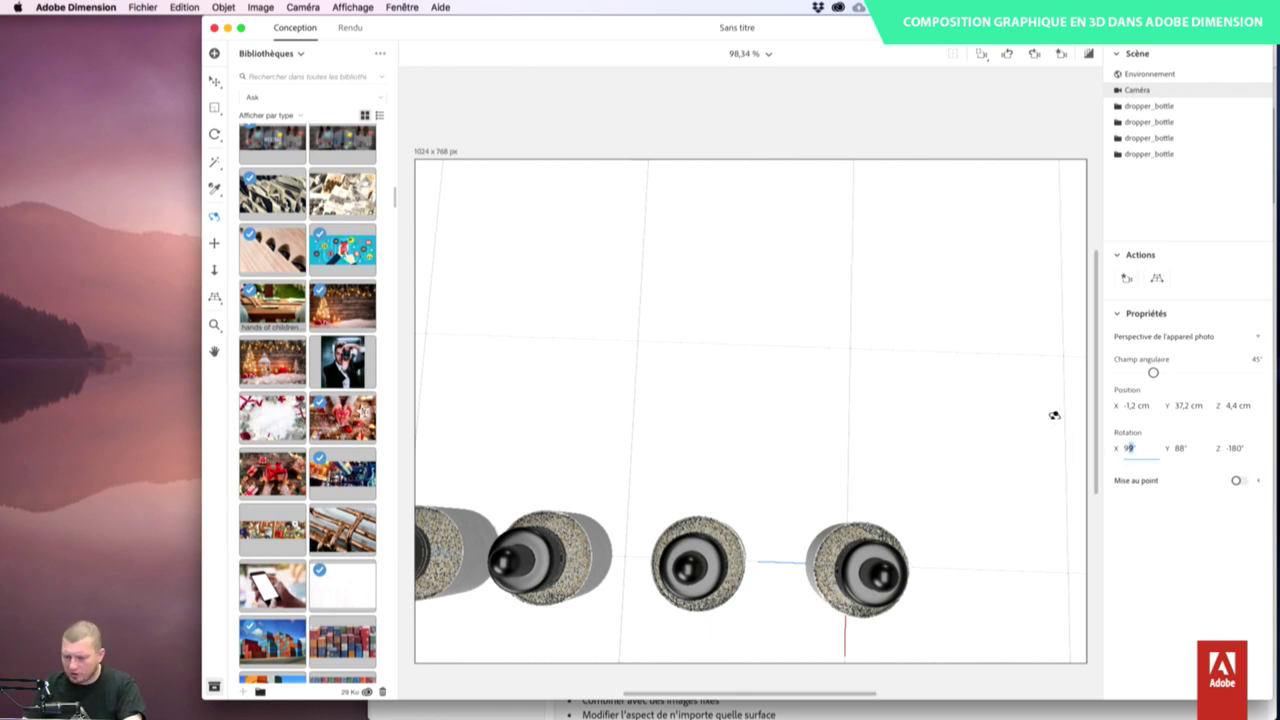
key(Tab)
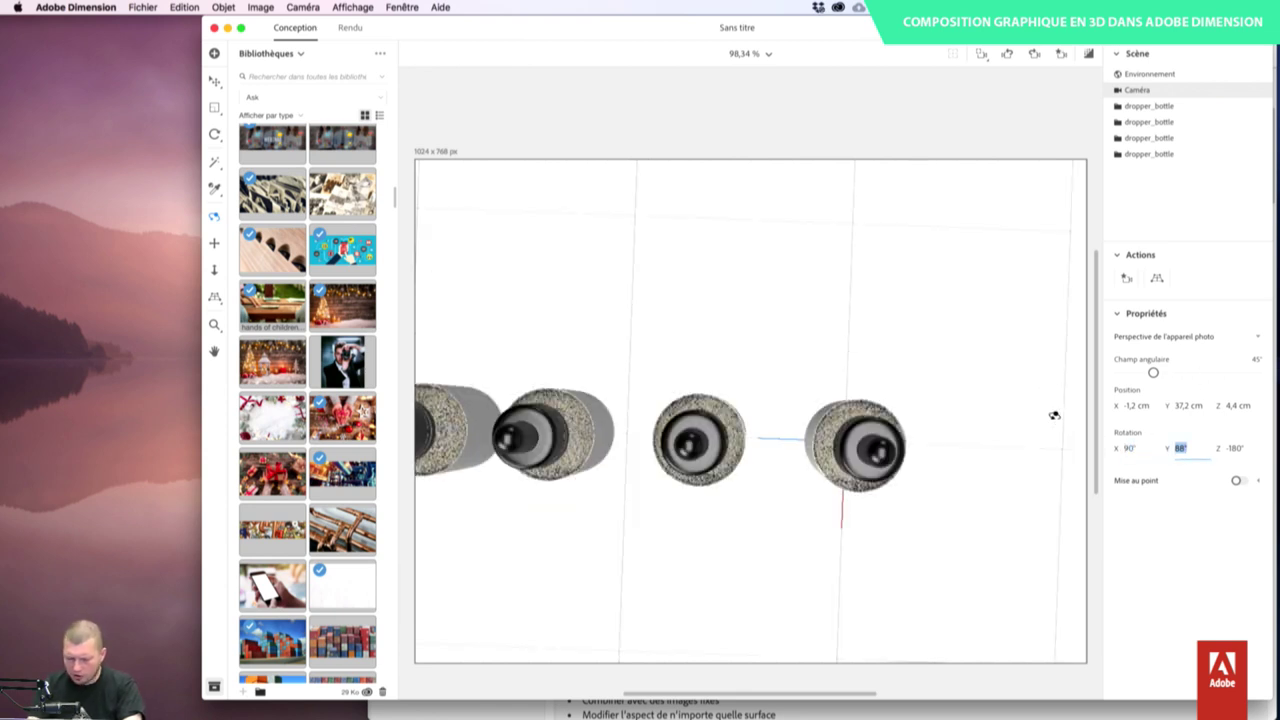
text(90)
key(Tab)
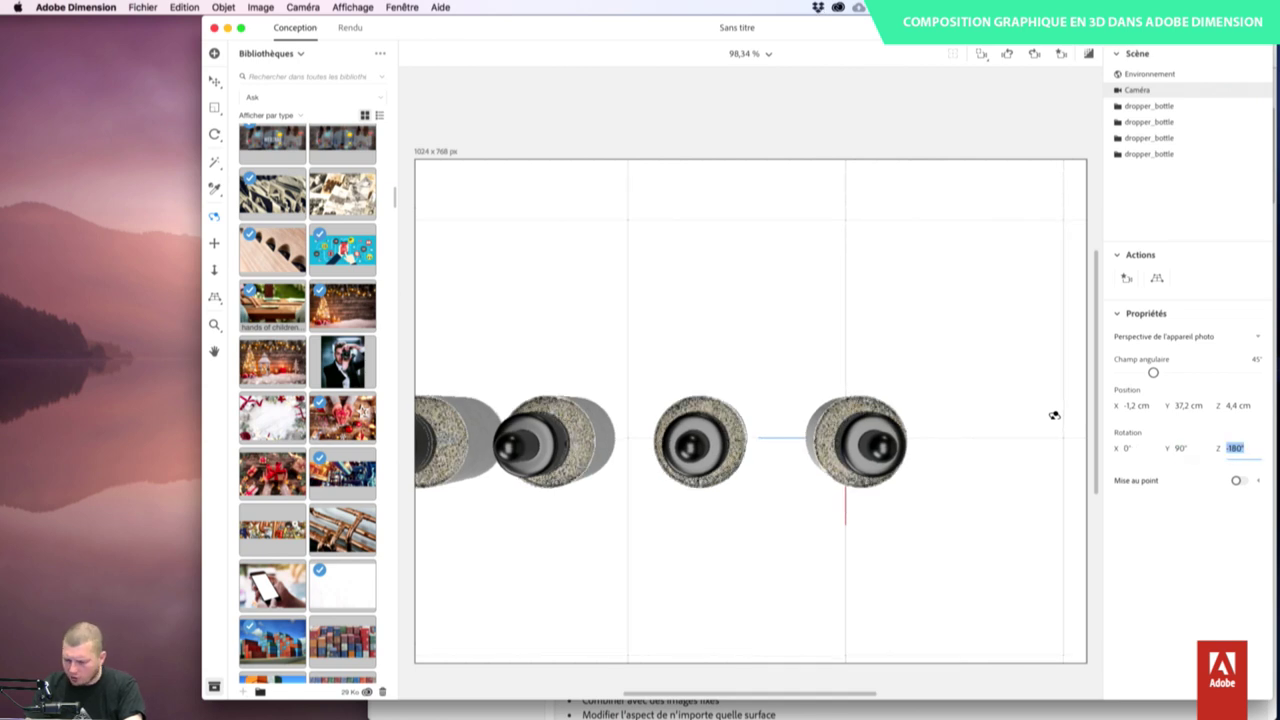
text(90)
key(Tab)
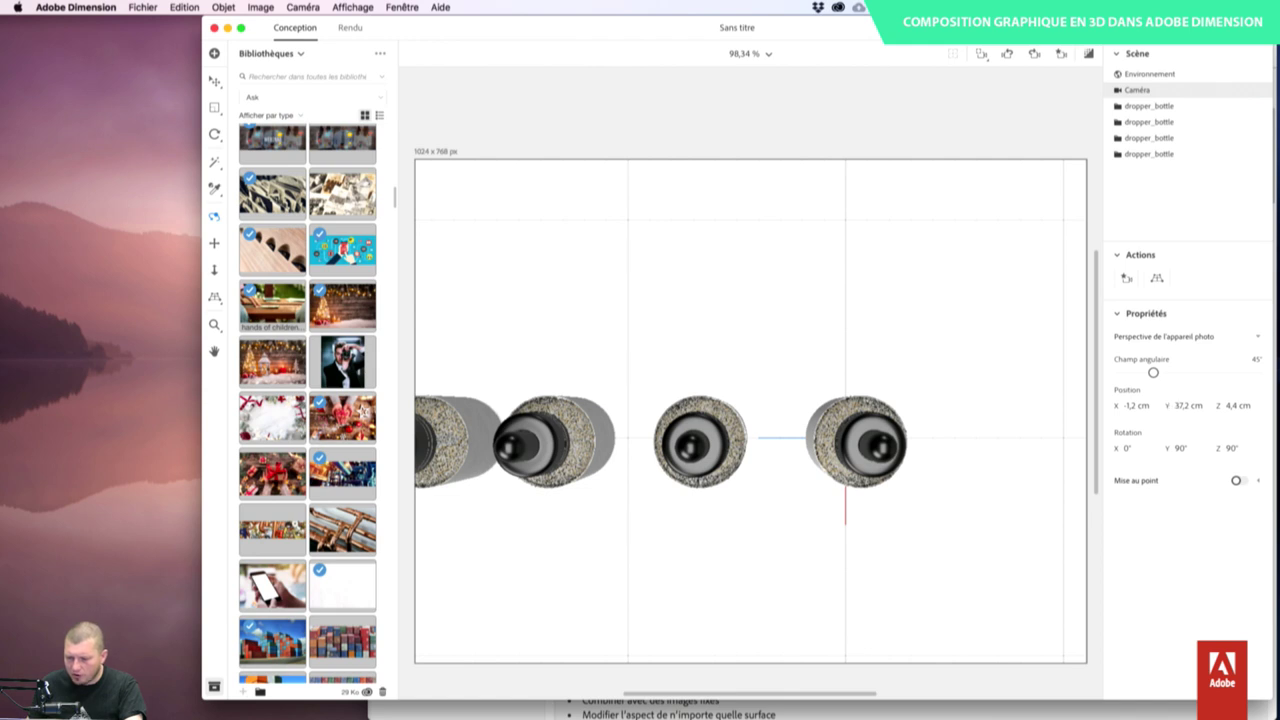
- Raise the camera above the bottles to a Y position of 139.9 cm
mouse_move(1167, 405)
mouse_down()
mouse_move(1190, 405)
mouse_move(1168, 405)
mouse_up()
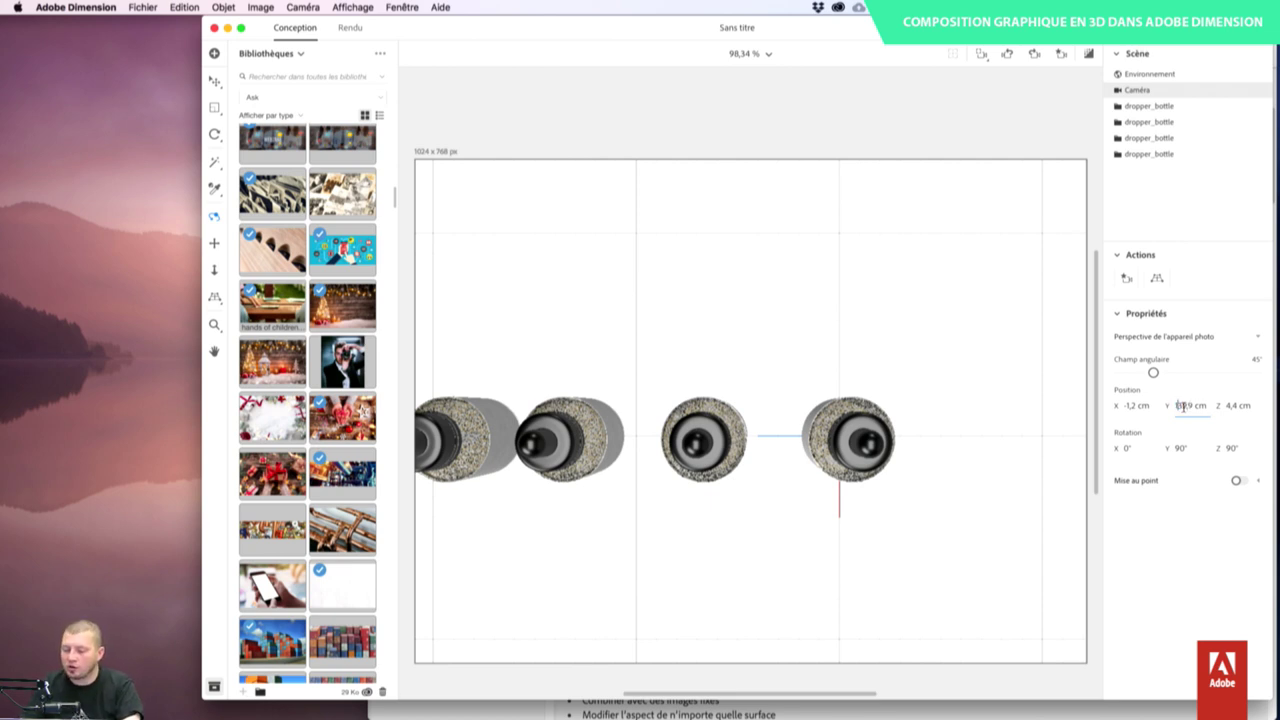
text(1)
key(Return)
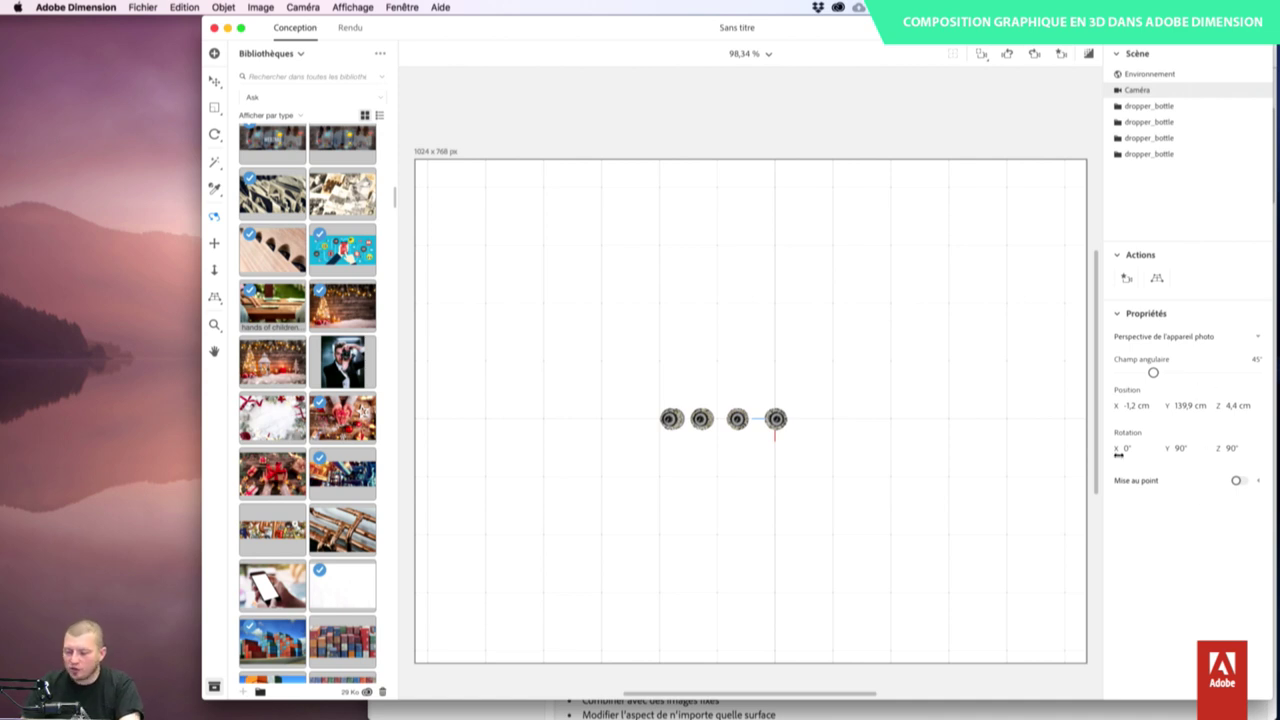
- Narrow the camera's field of view to 4°
drag(1153, 373, 1130, 373)
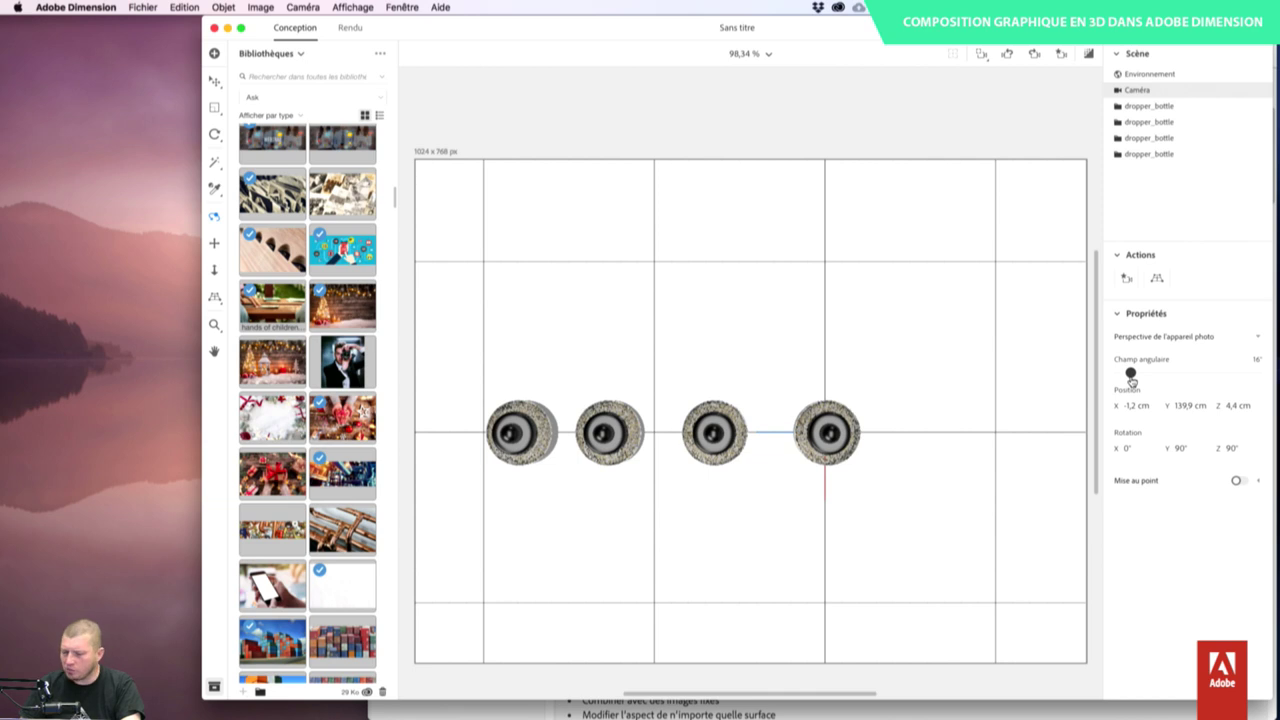
drag(1130, 373, 1132, 373)
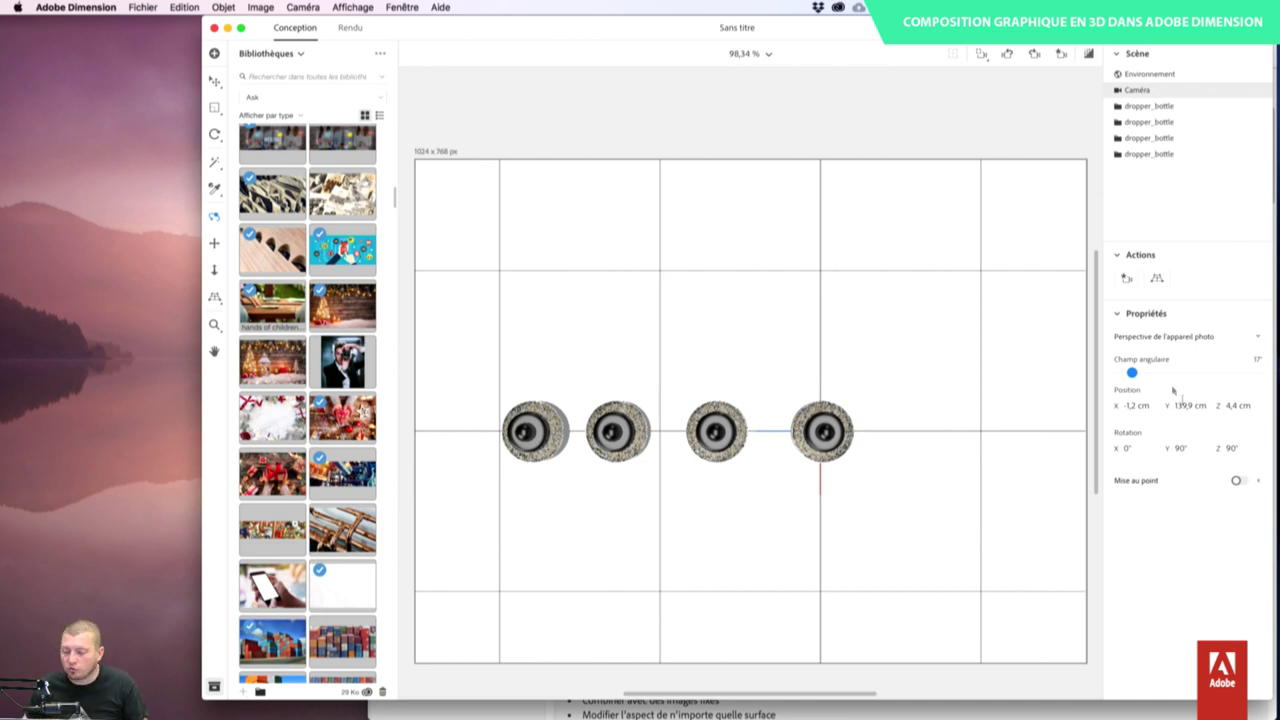
drag(1131, 373, 1121, 373)
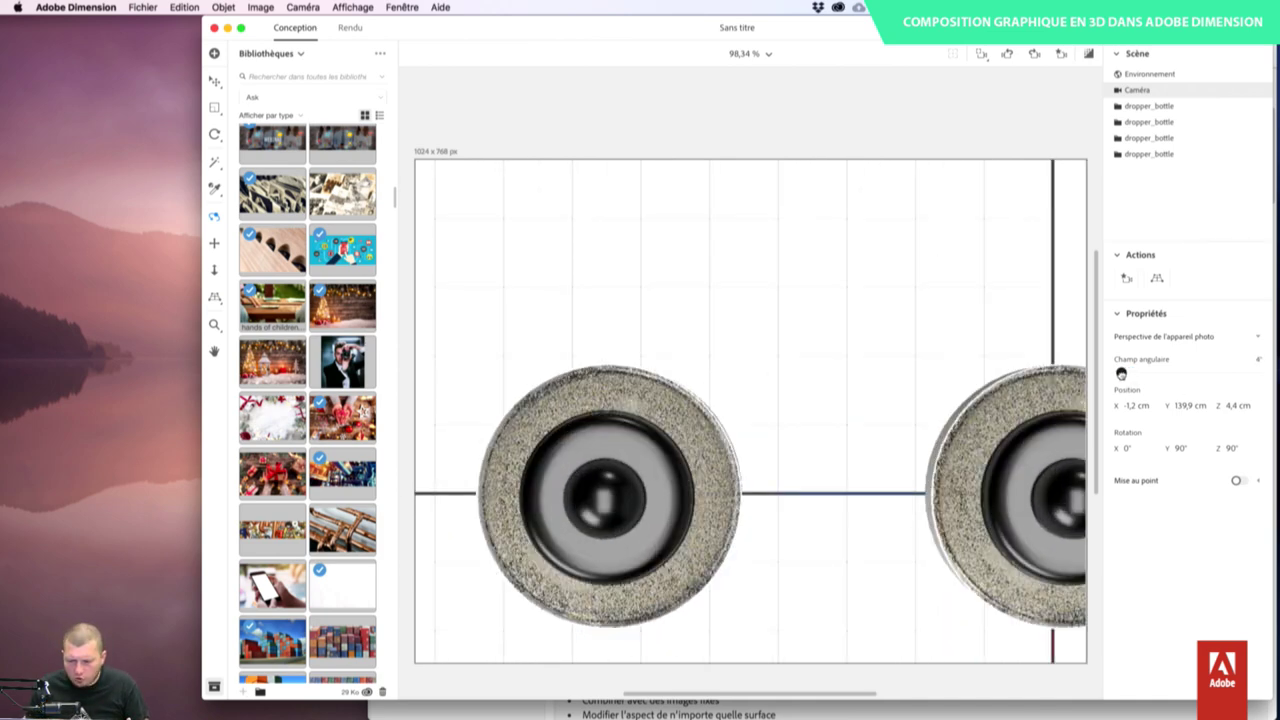
- Raise the camera to a Y position of 338.9 cm and pan it until all four bottles are in frame
click(1177, 406)
key(Down)
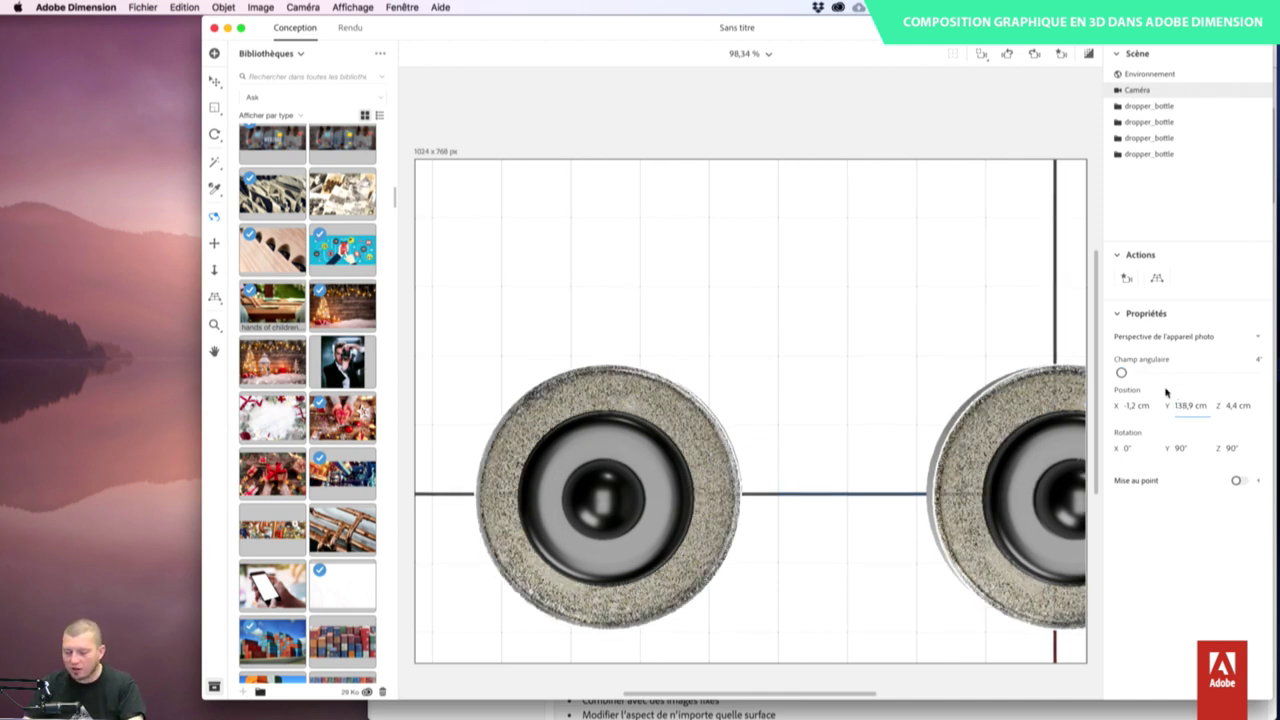
key(Tab)
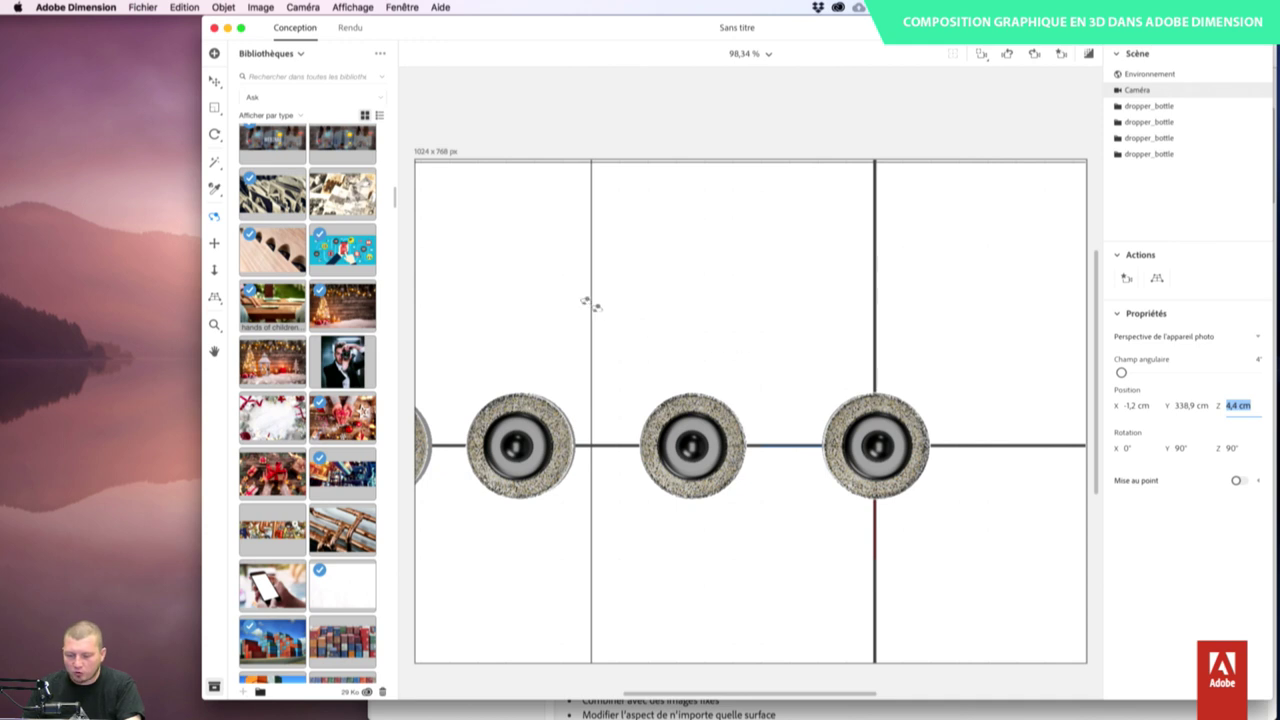
click(214, 244)
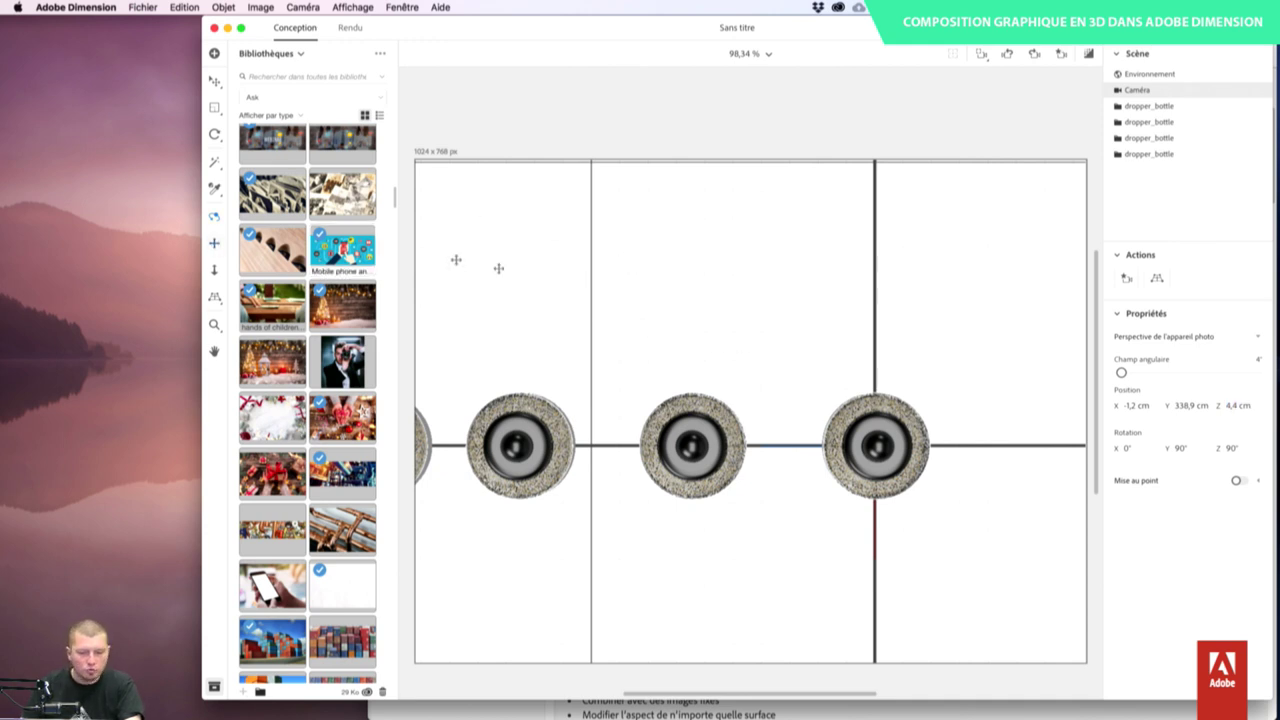
drag(500, 266, 934, 274)
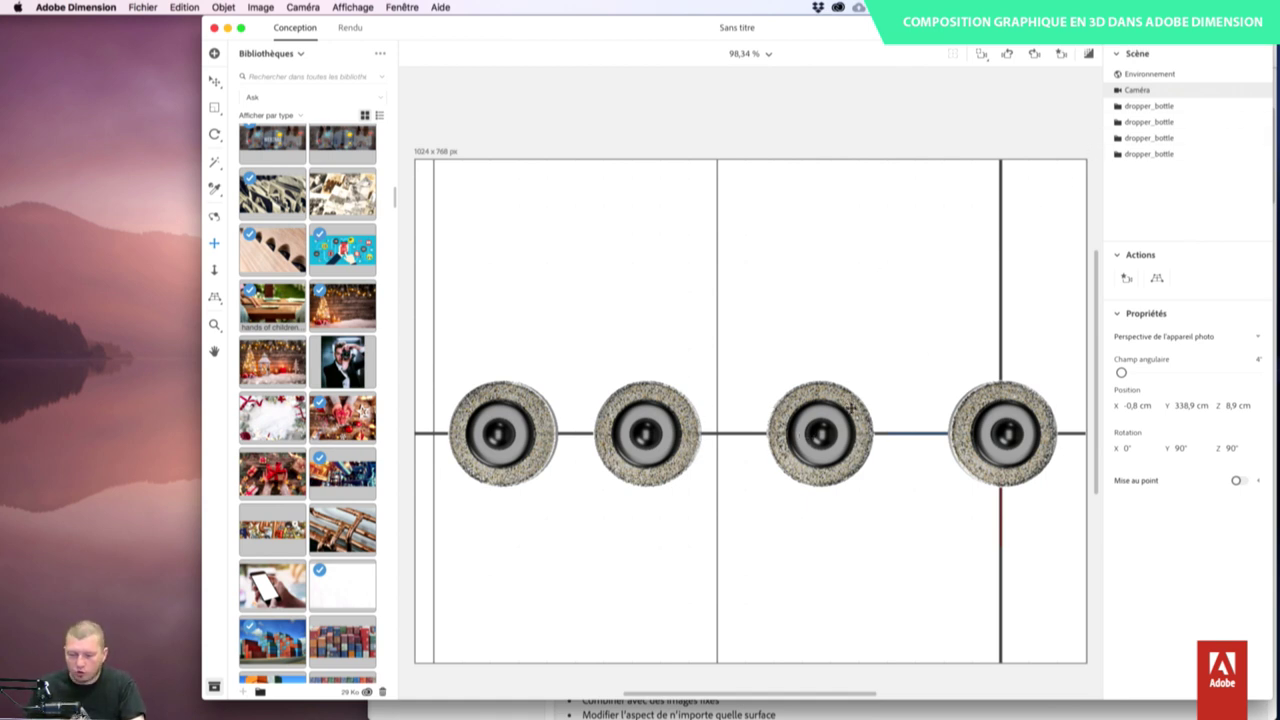
- Close up the row by moving the other three bottles along the Z axis to about 4.1, 8.1 and 12 cm
click(214, 82)
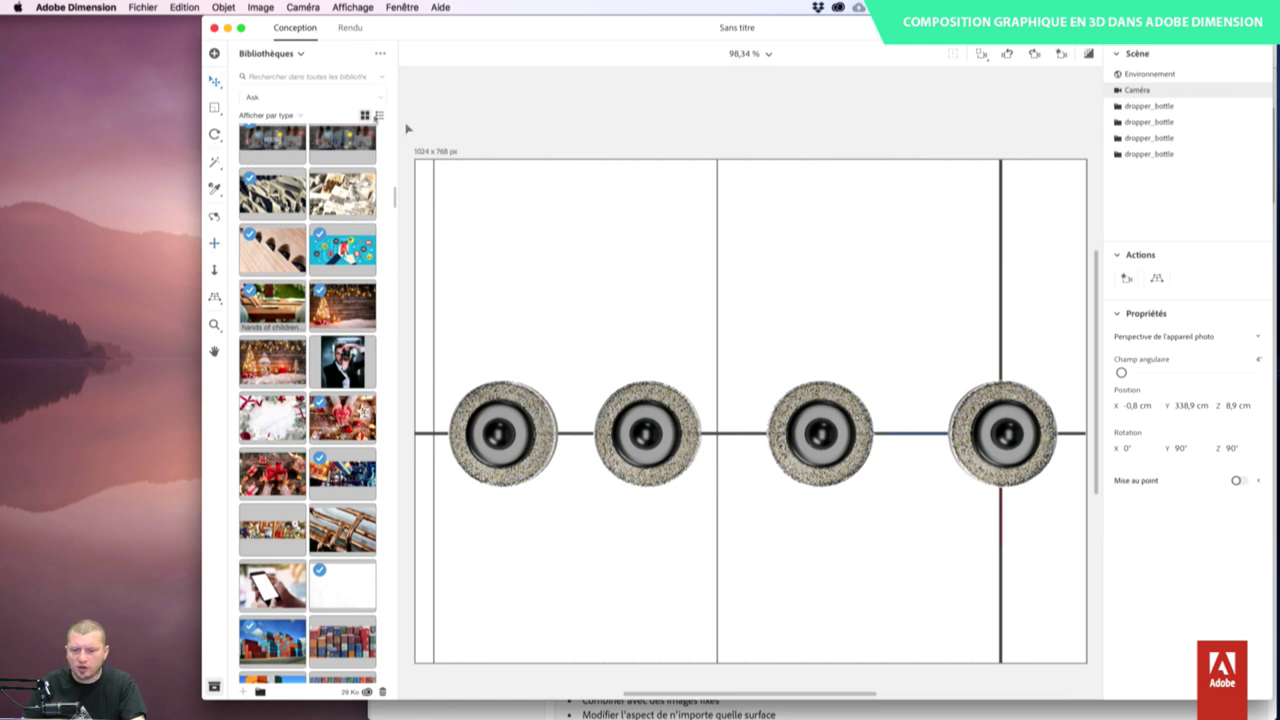
click(800, 414)
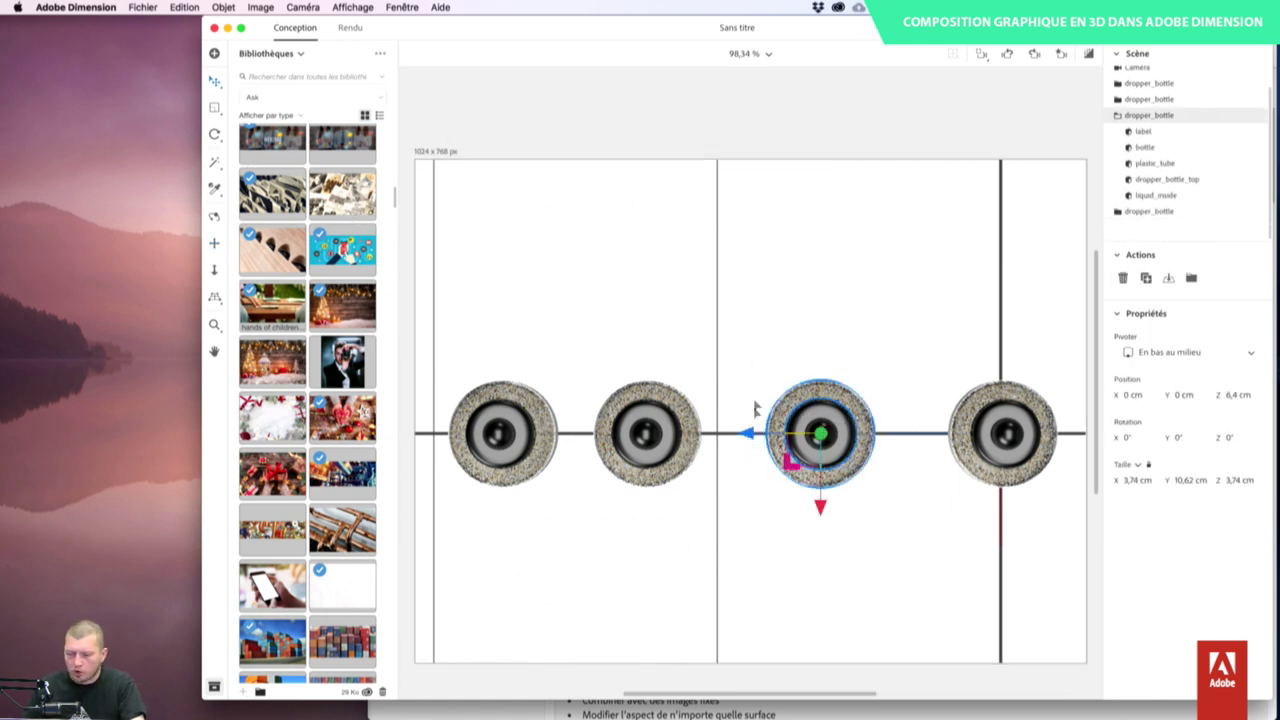
drag(758, 444, 827, 451)
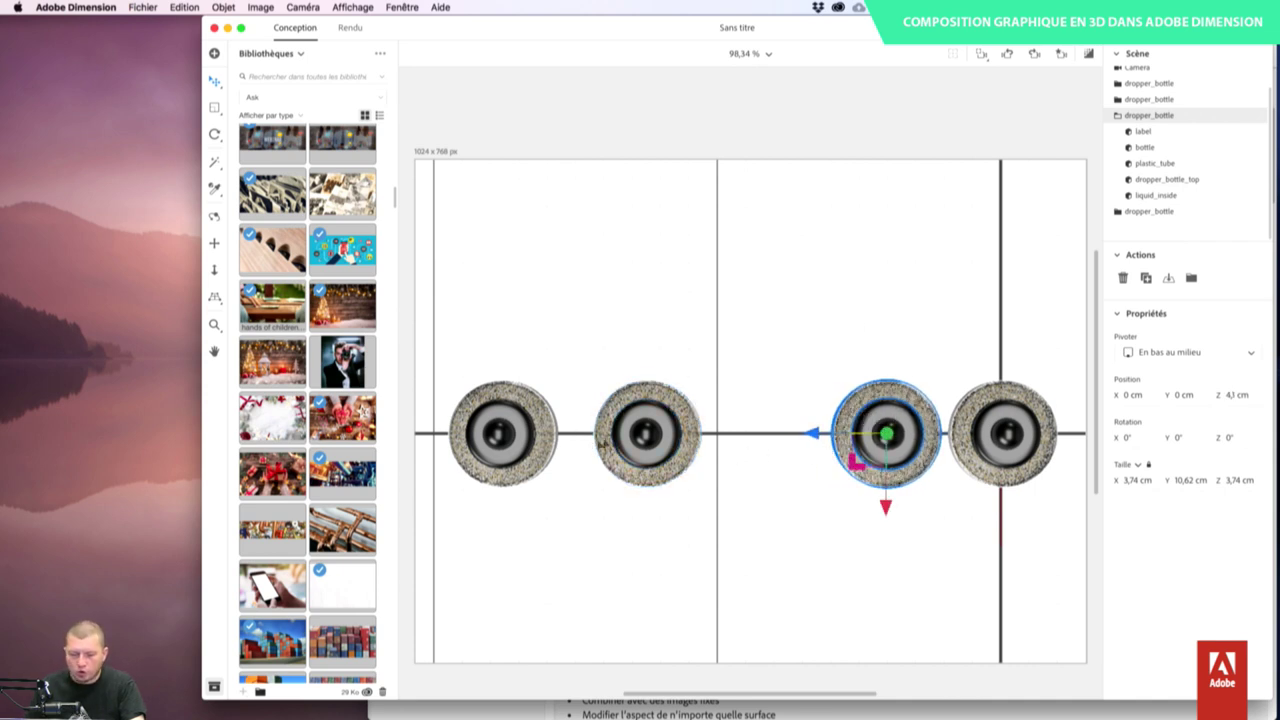
click(660, 440)
drag(590, 440, 706, 455)
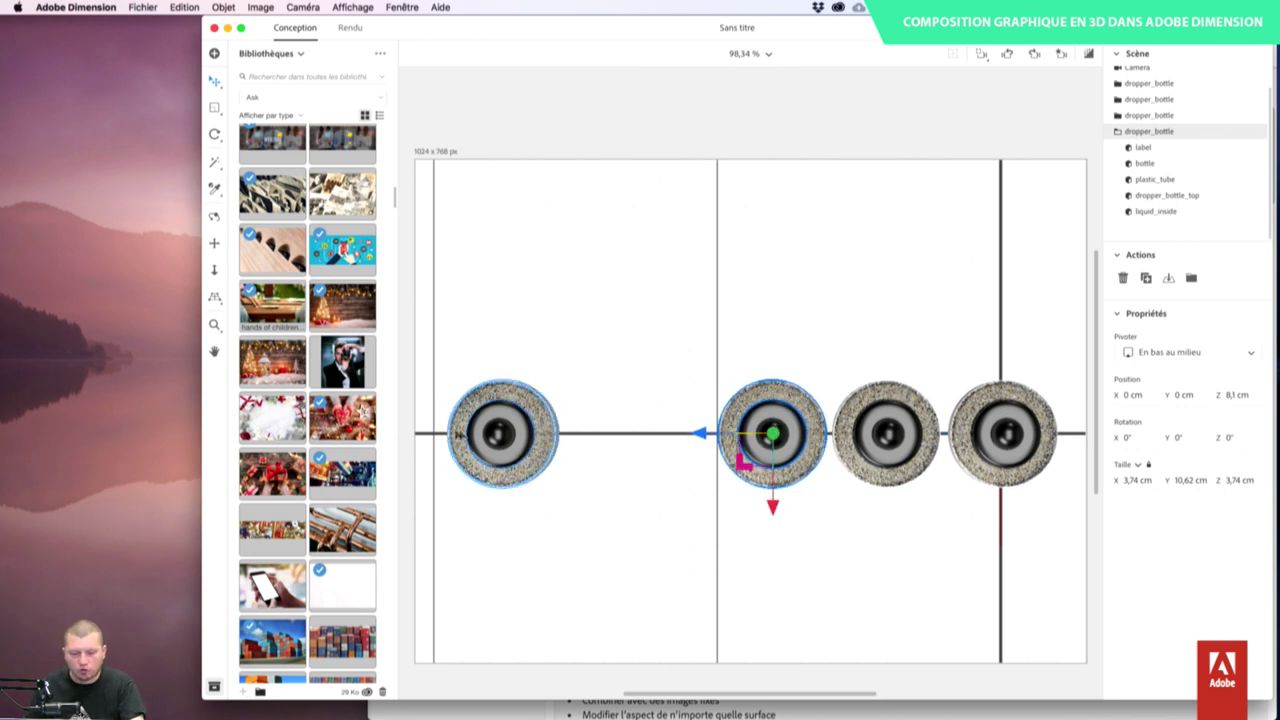
click(490, 436)
drag(481, 440, 592, 450)
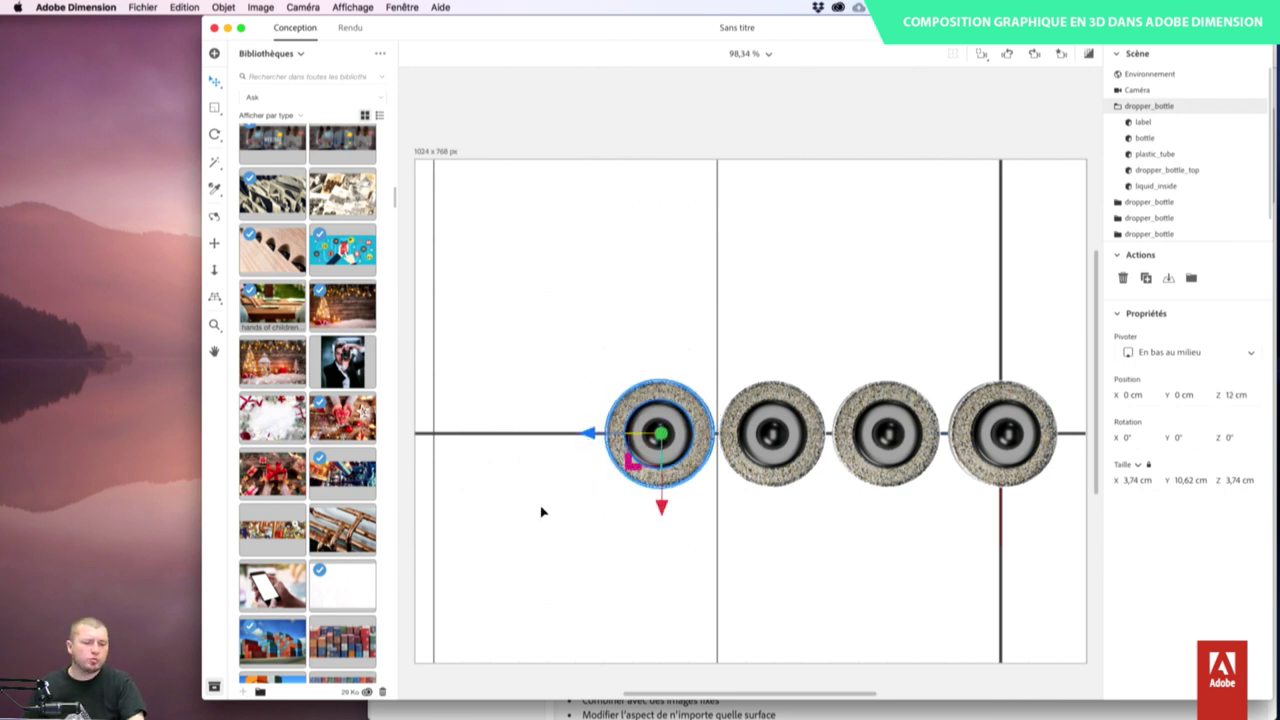
- Delete the three moved bottles, keeping only the one at the origin
click(186, 7)
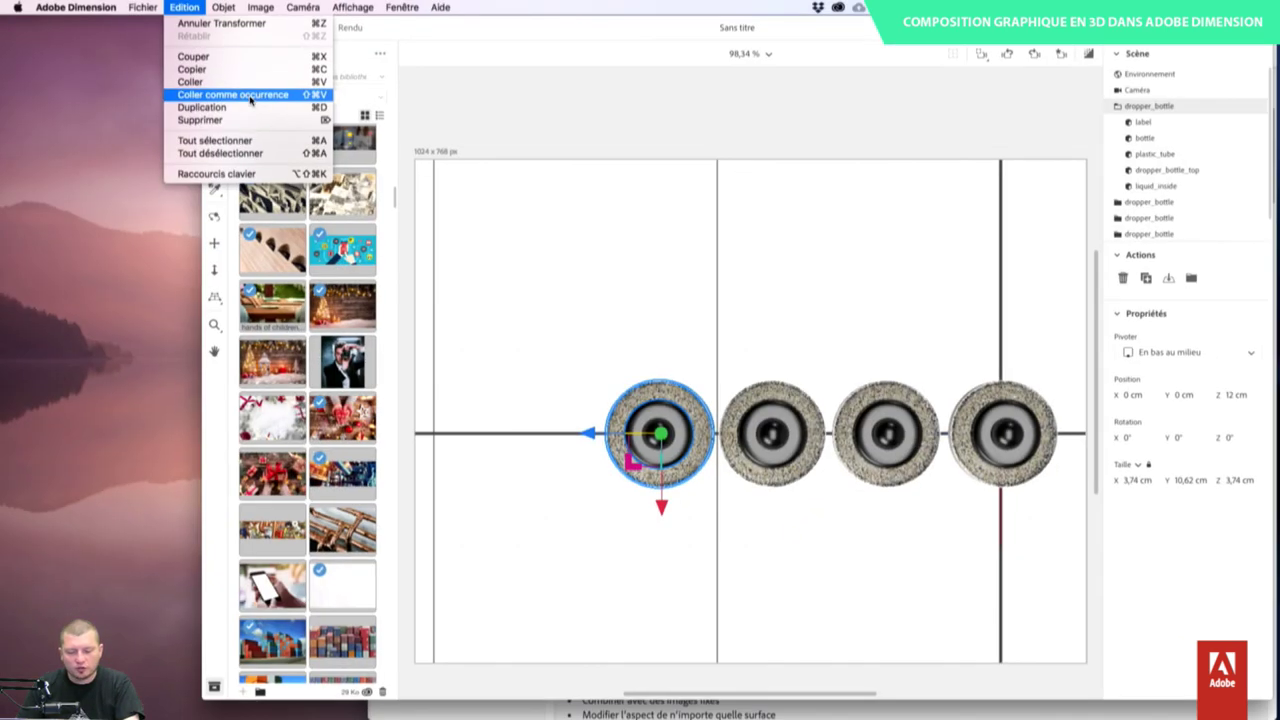
click(778, 470)
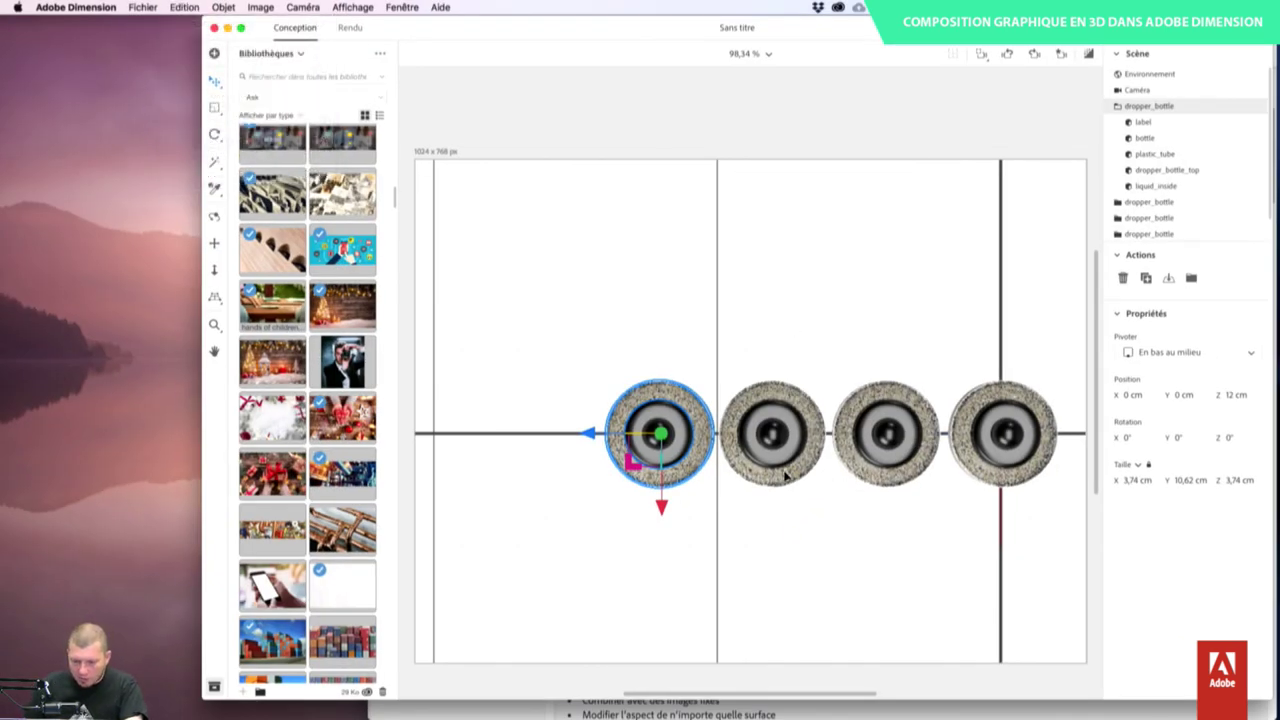
shift+click(770, 455)
shift+click(885, 440)
key(Delete)
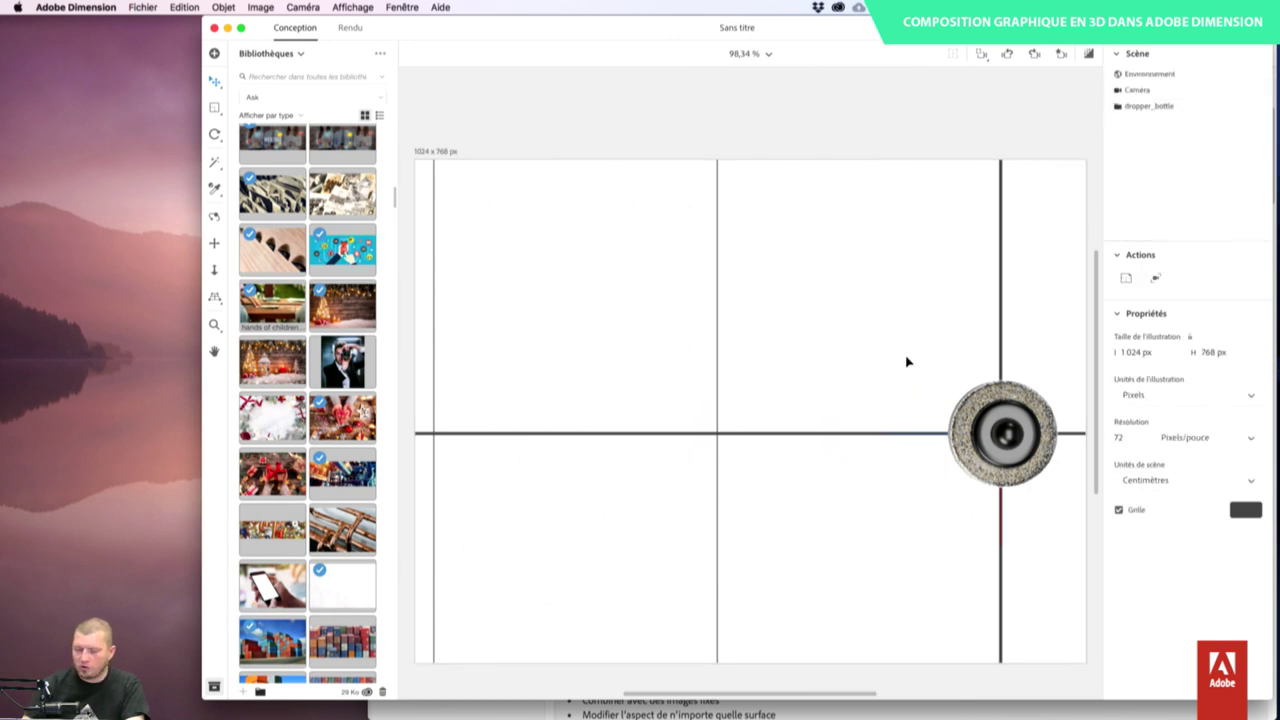
- Paste a copy of the remaining dropper bottle and move it along the Z axis to about 4.2 cm
click(1040, 432)
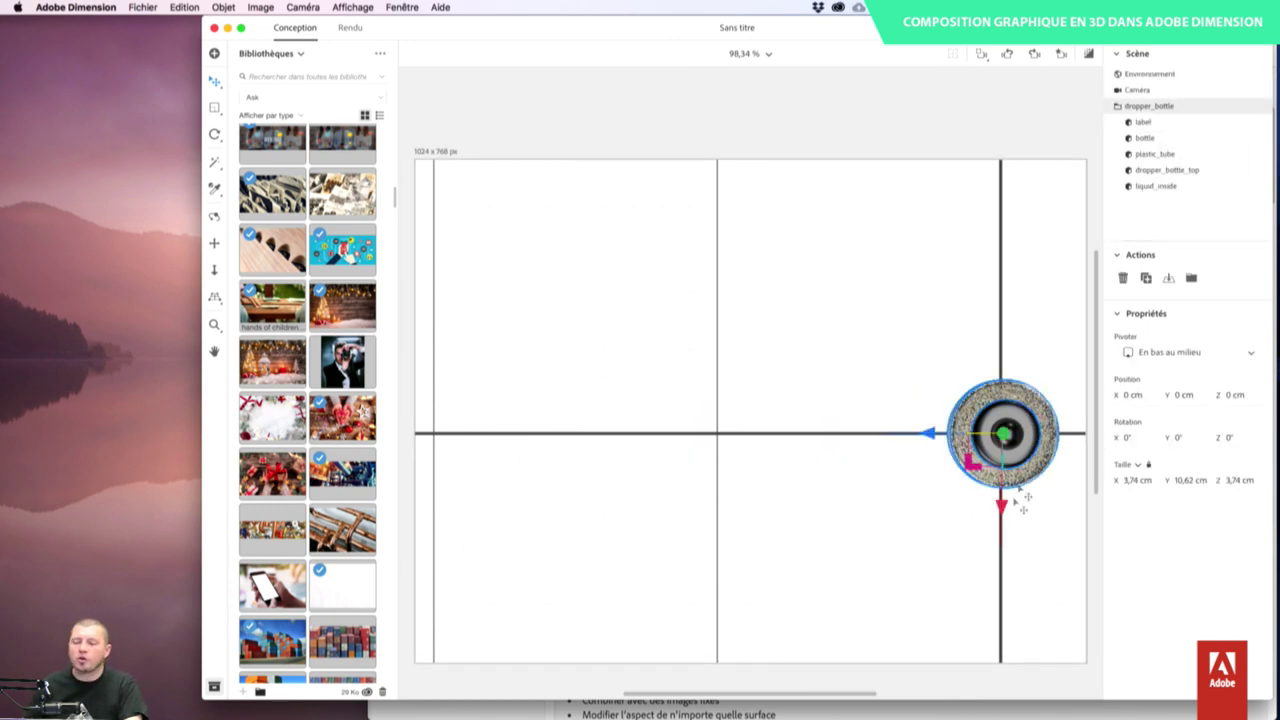
click(184, 7)
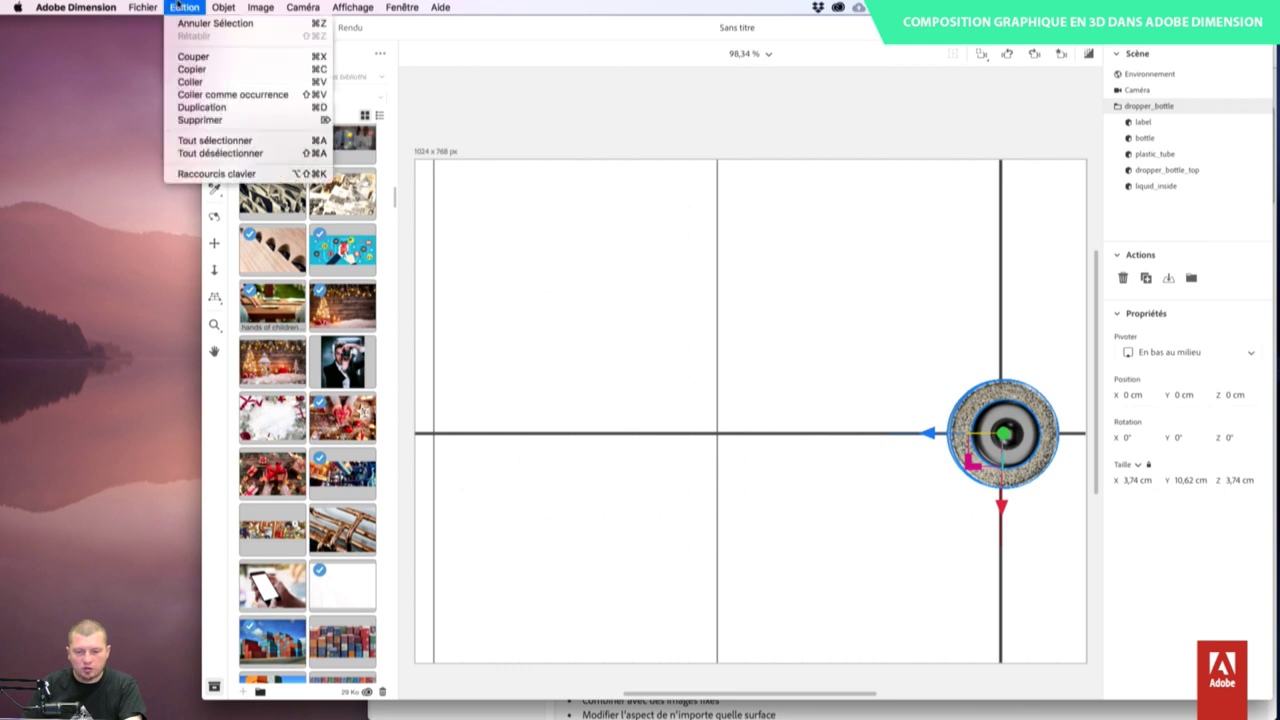
click(207, 84)
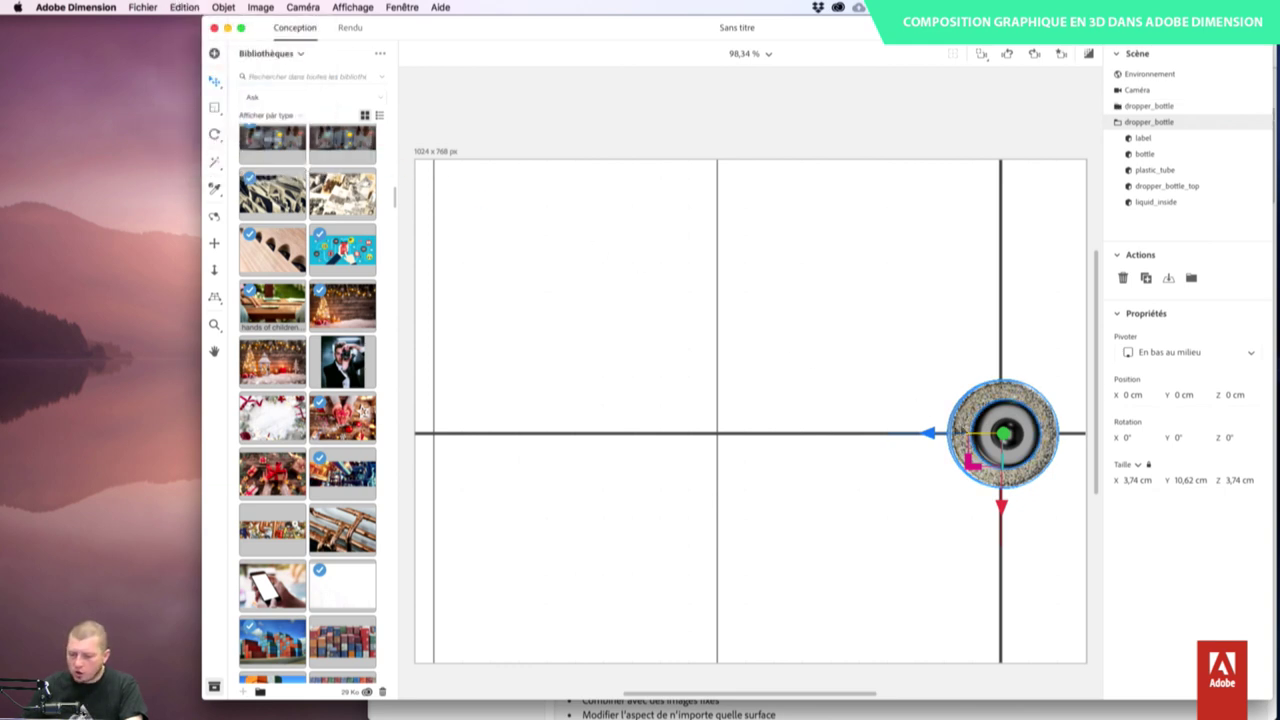
drag(928, 433, 815, 436)
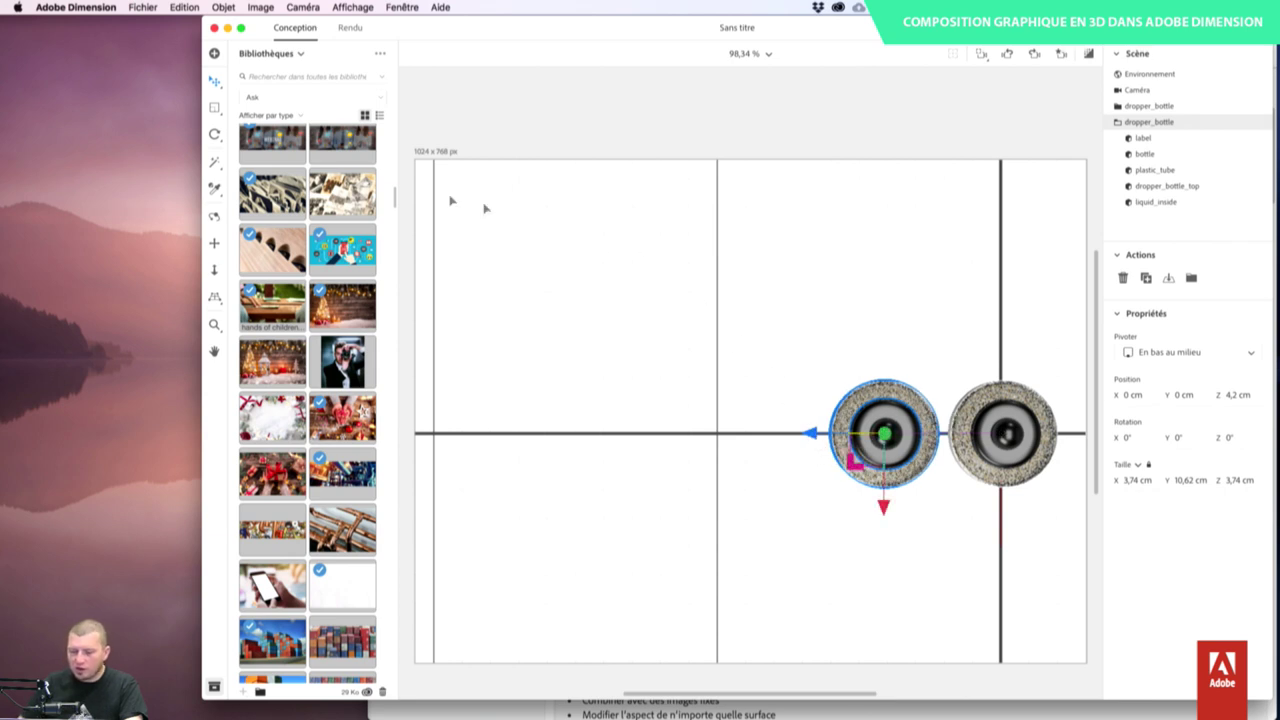
- Paste a third bottle at the end of the row and even out the spacing by moving the middle one to about Z 4 cm
click(196, 7)
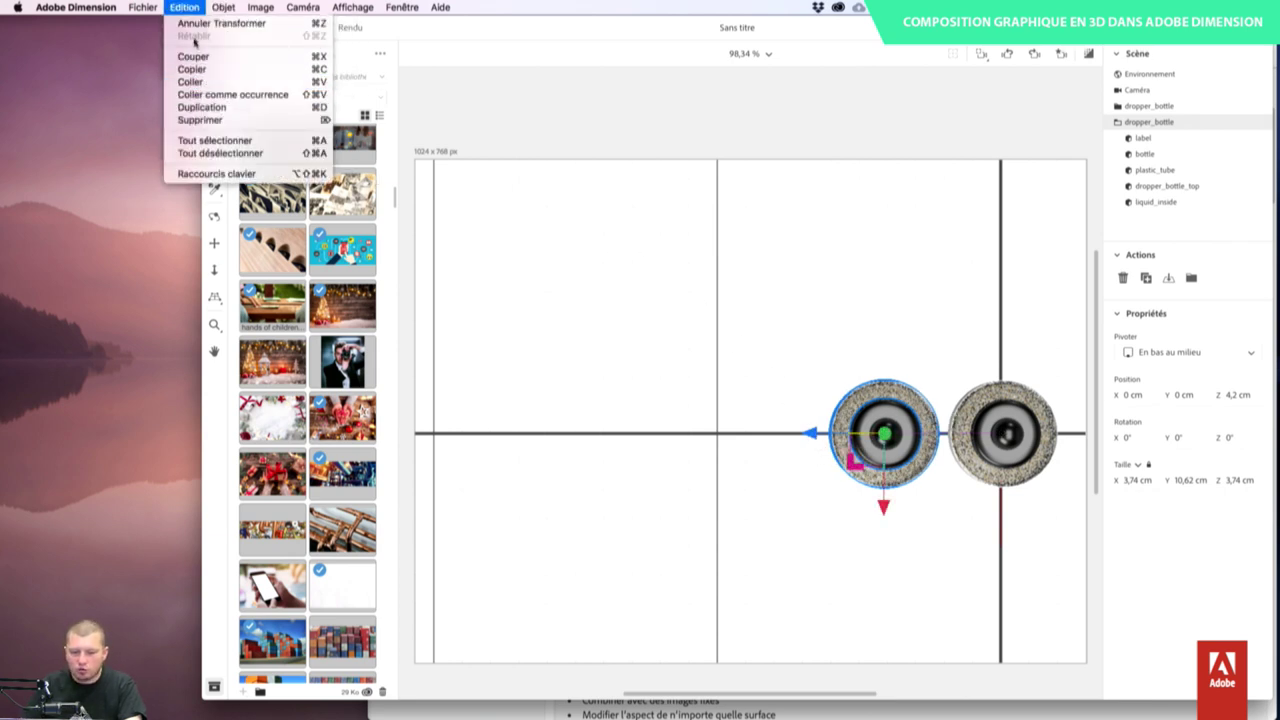
click(200, 94)
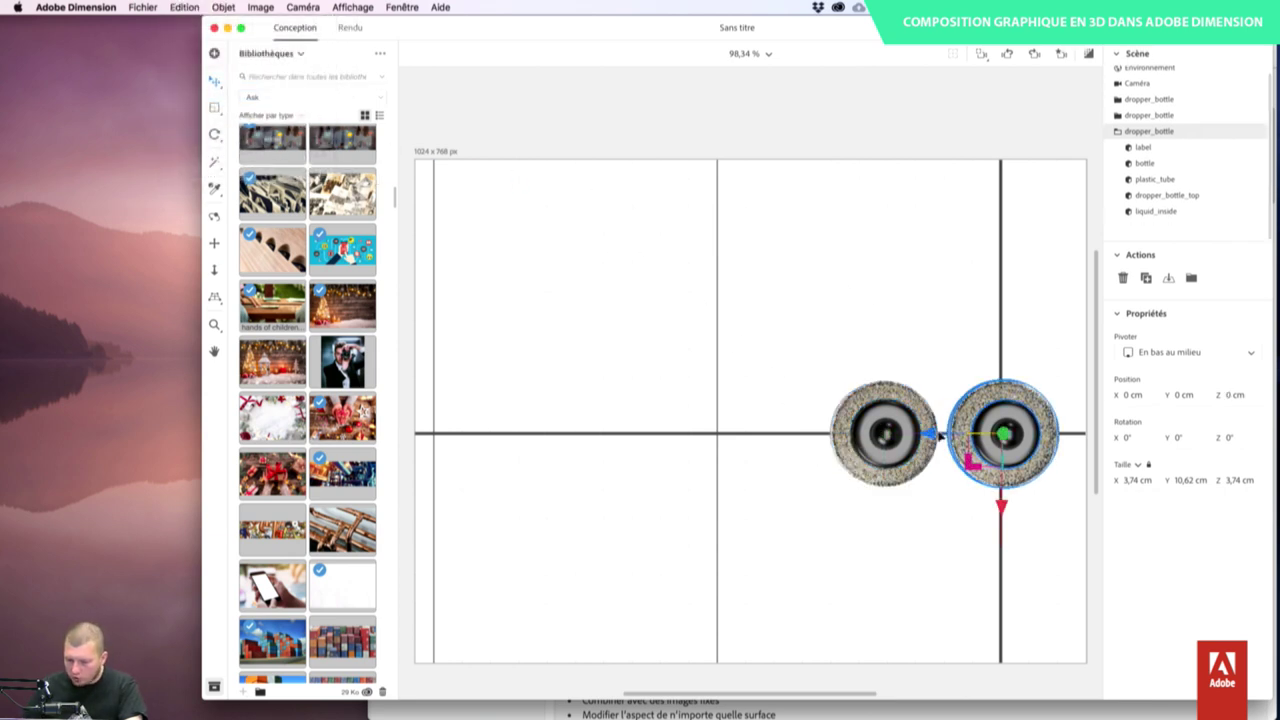
drag(930, 438, 712, 453)
key(super+v)
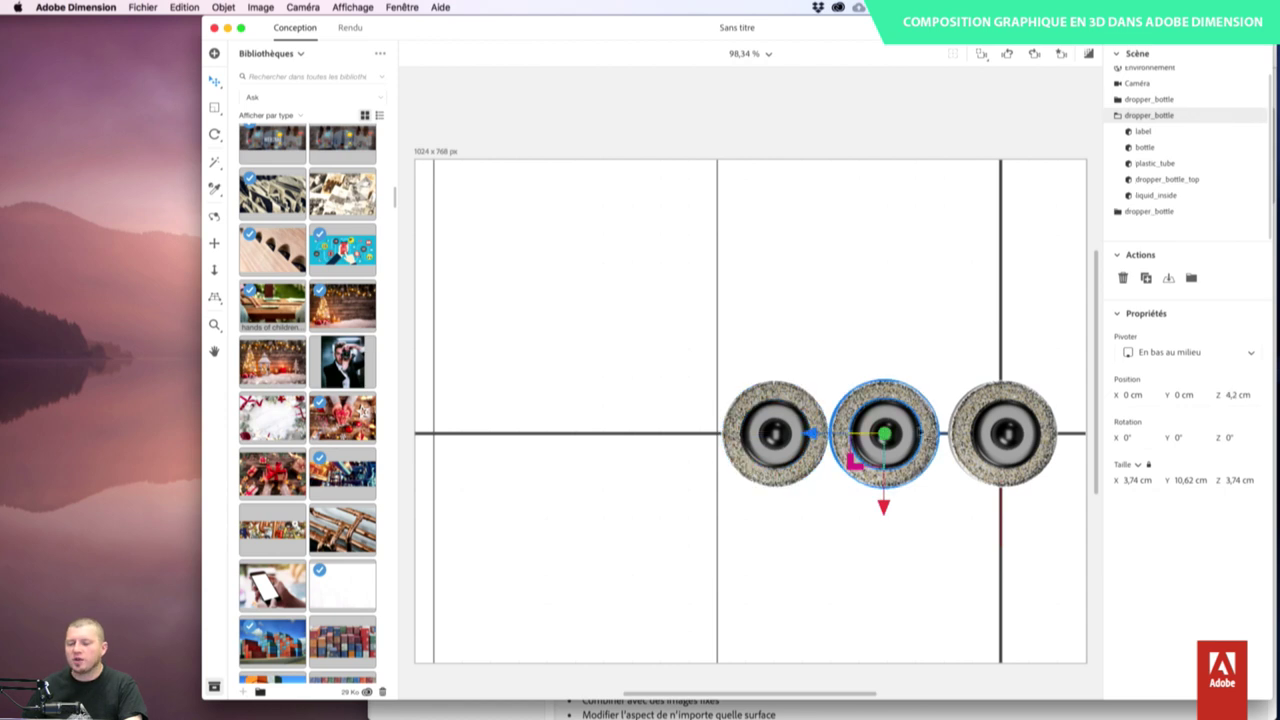
drag(811, 435, 833, 443)
click(896, 308)
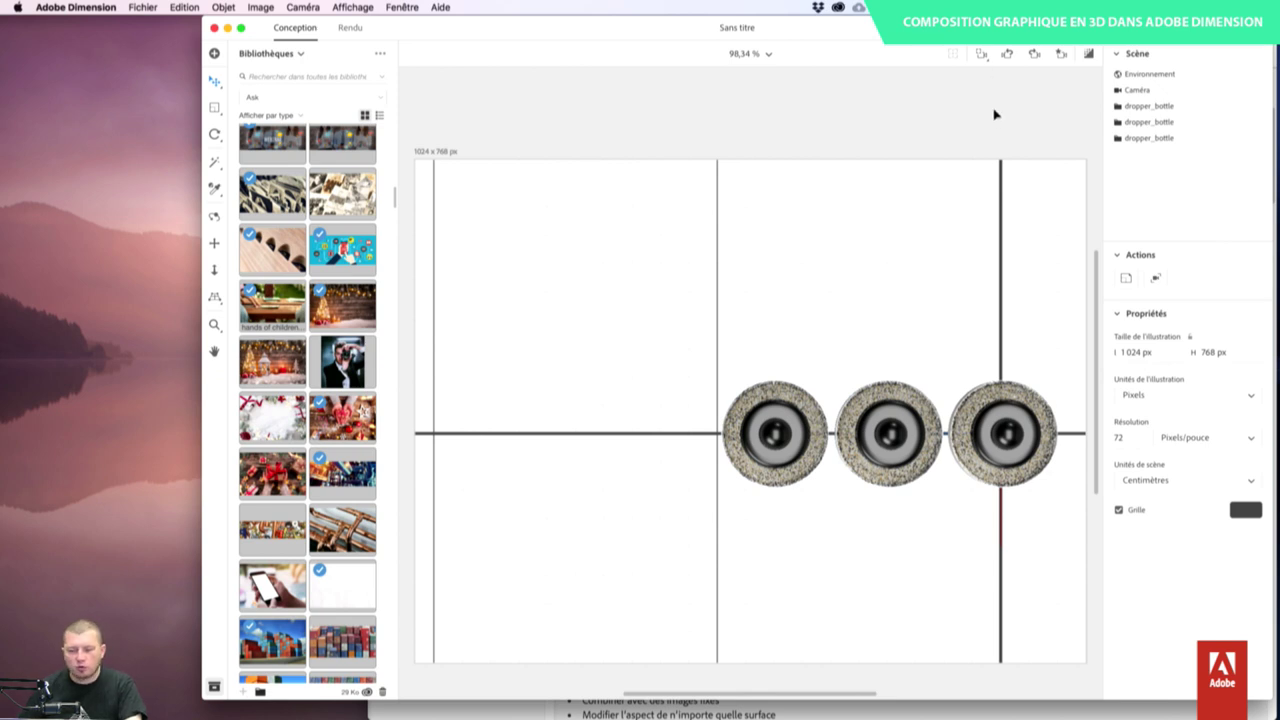
- Save the current top view as a camera bookmark named "Haut"
click(1062, 55)
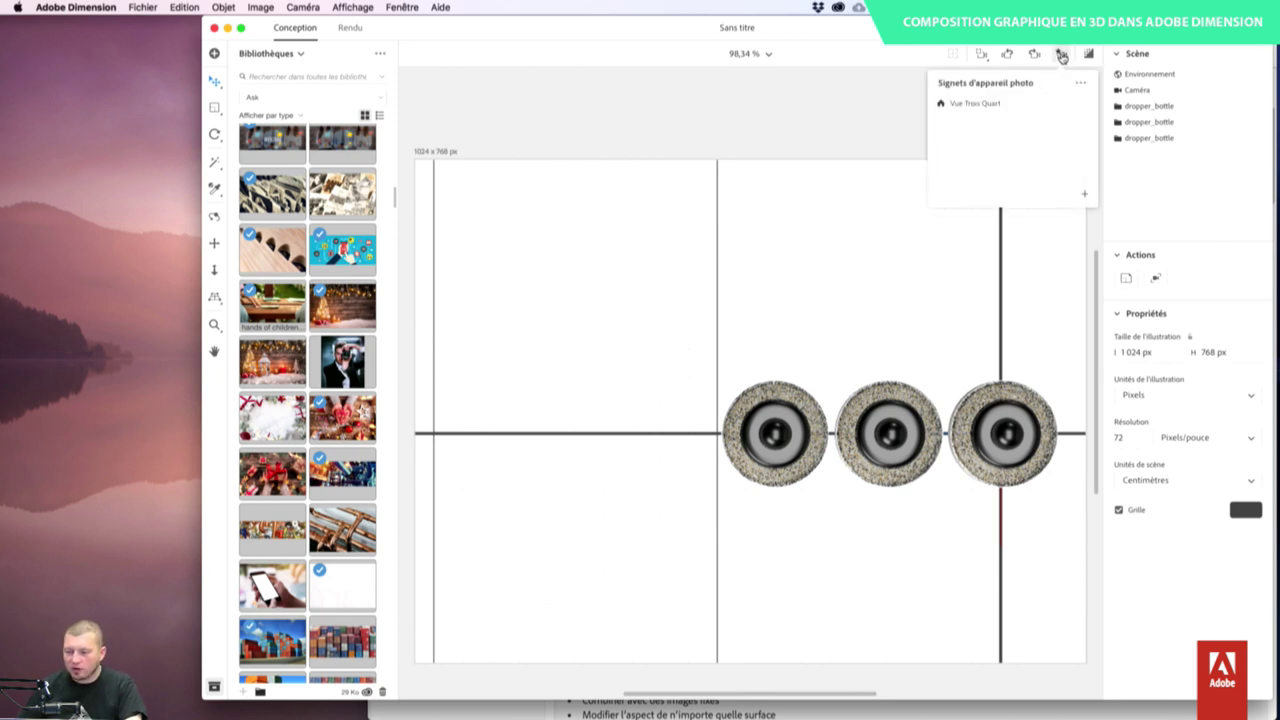
click(1084, 194)
text(Haut)
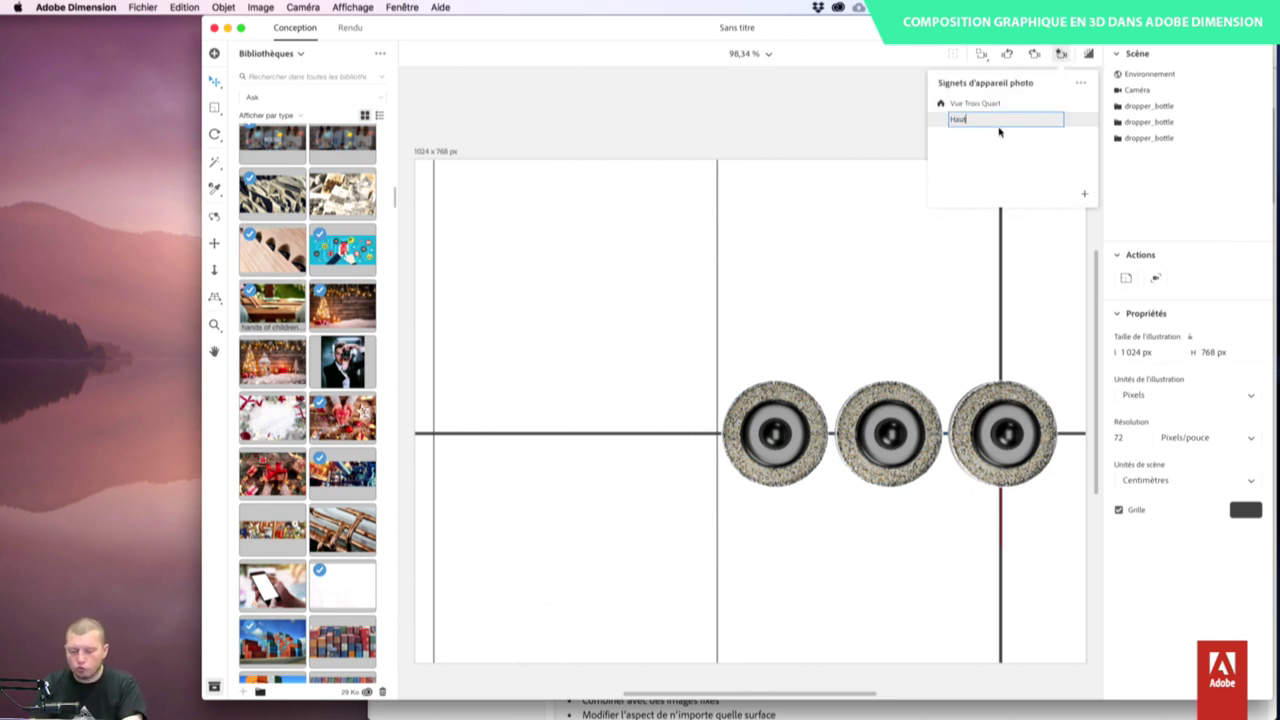
key(Return)
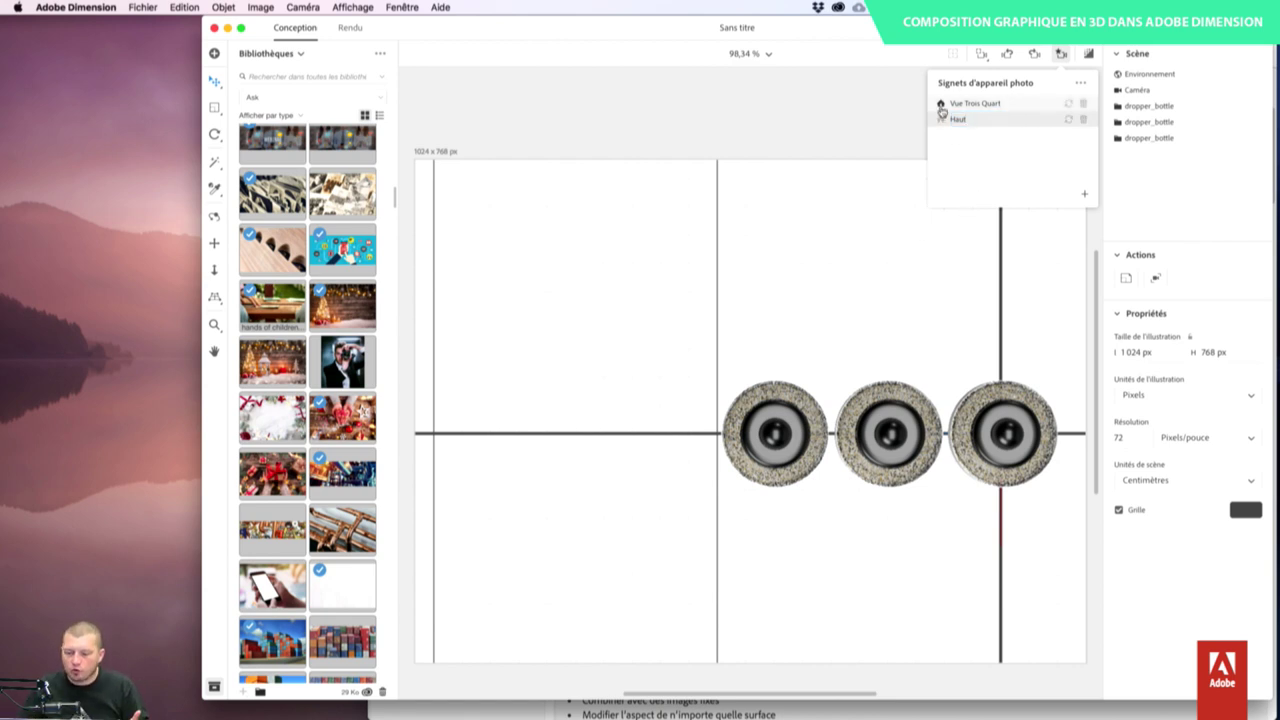
- Switch back and forth between the "Vue Trois Quart" and "Haut" camera bookmarks, finishing on "Vue Trois Quart"
click(973, 104)
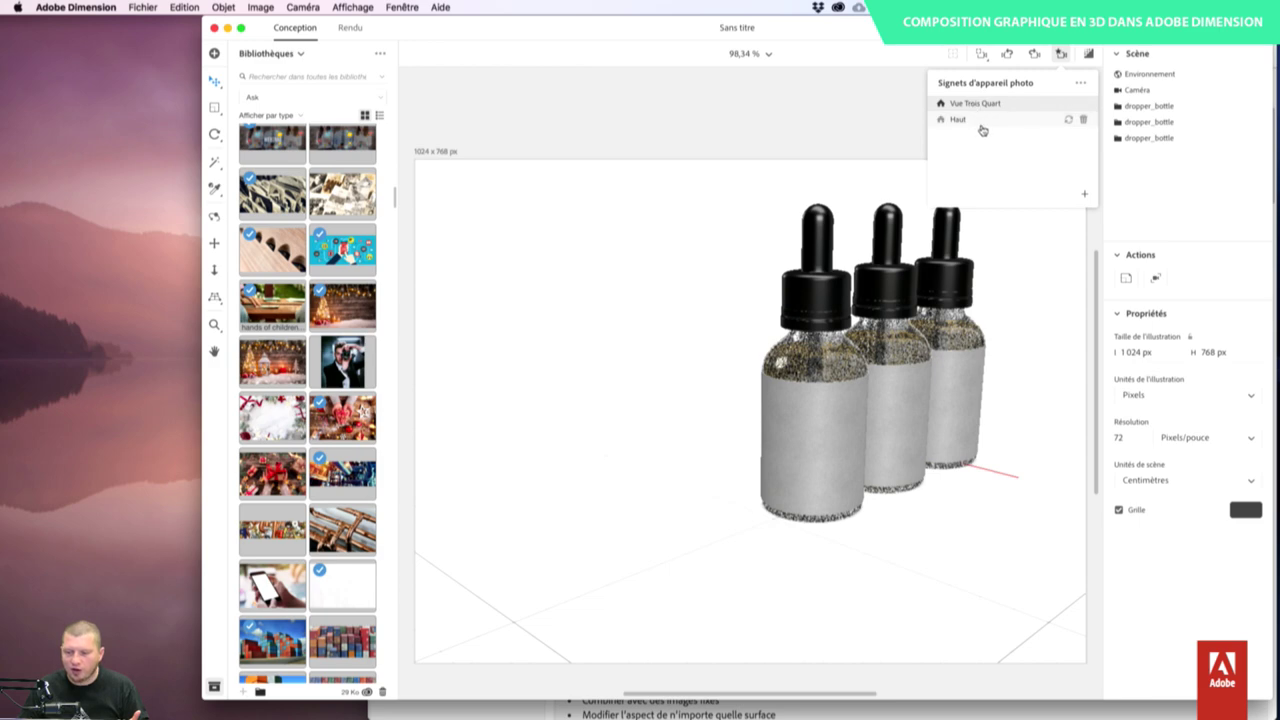
click(982, 121)
click(986, 106)
click(984, 121)
click(985, 105)
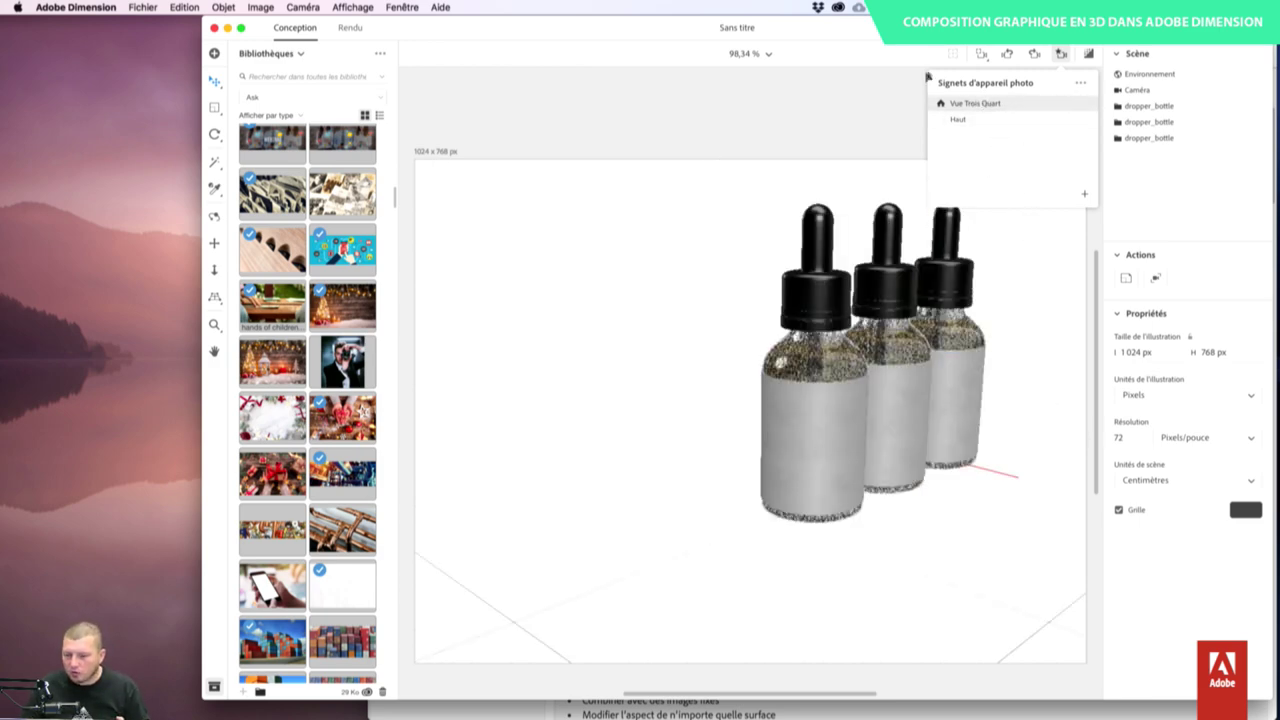
- Frame all three bottles in the view and orbit the camera to about -14° X and 29° Y rotation
click(980, 56)
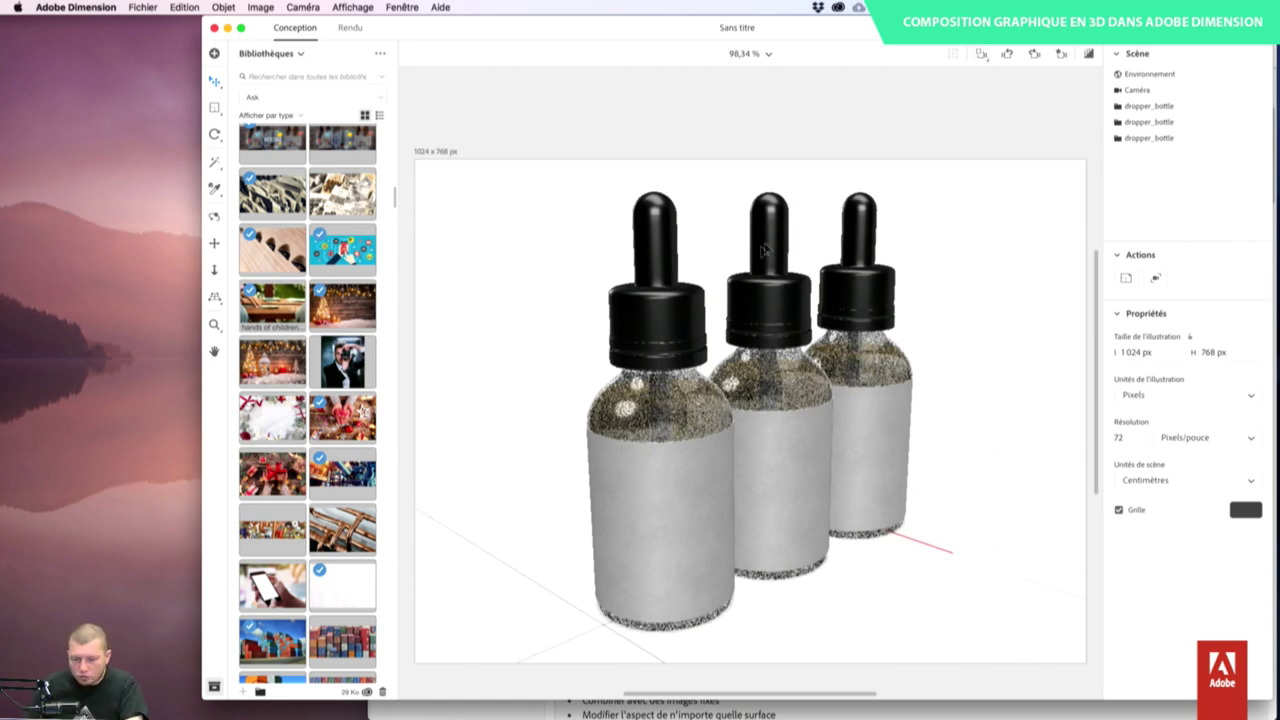
drag(1053, 403, 997, 444)
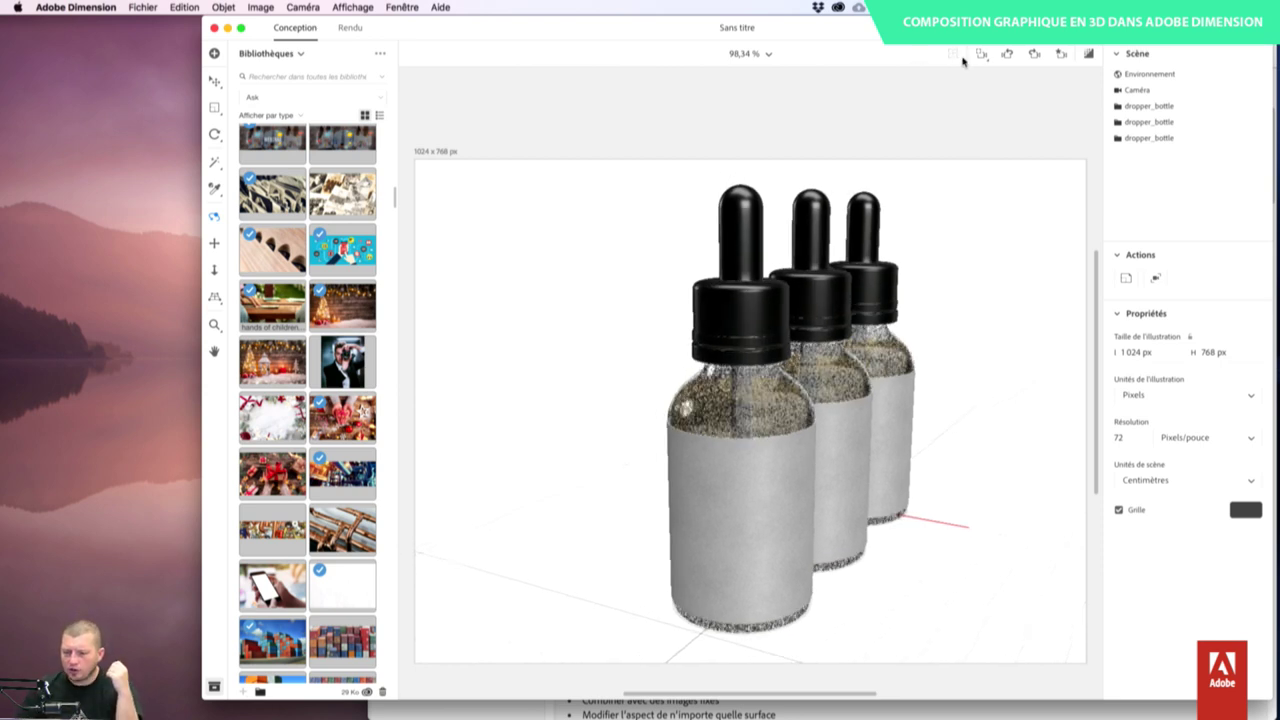
click(1121, 92)
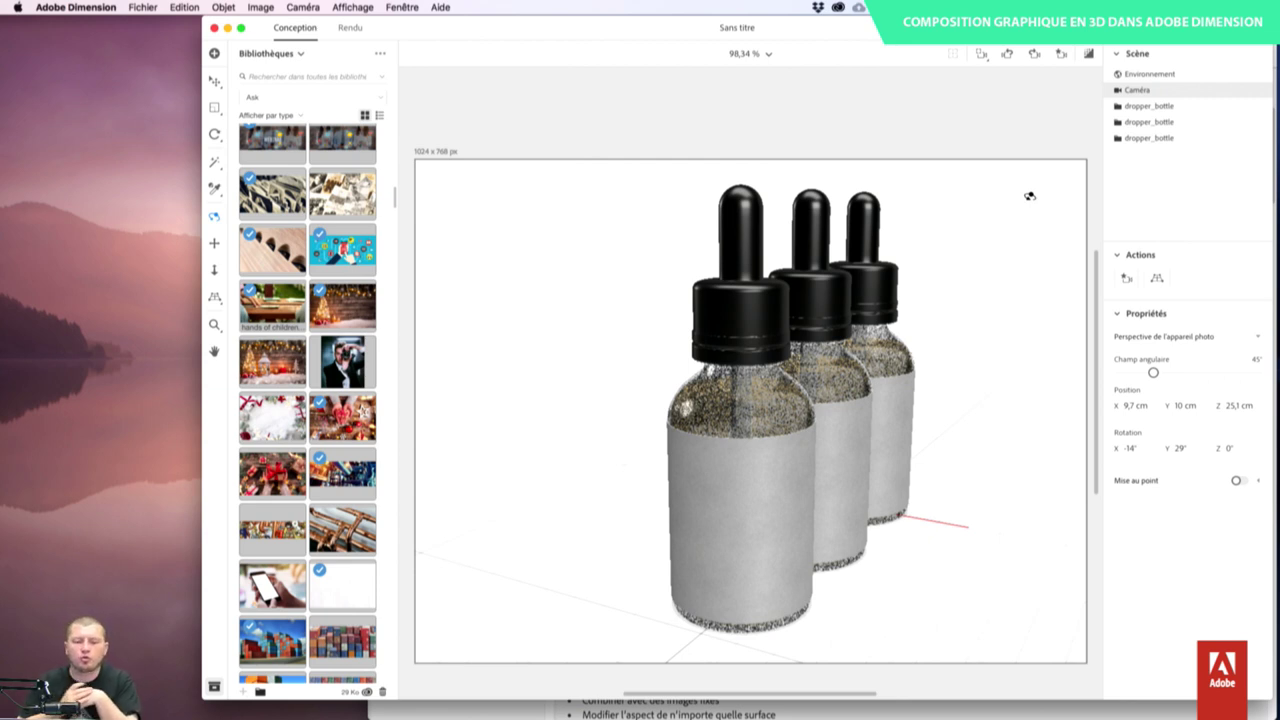
click(224, 7)
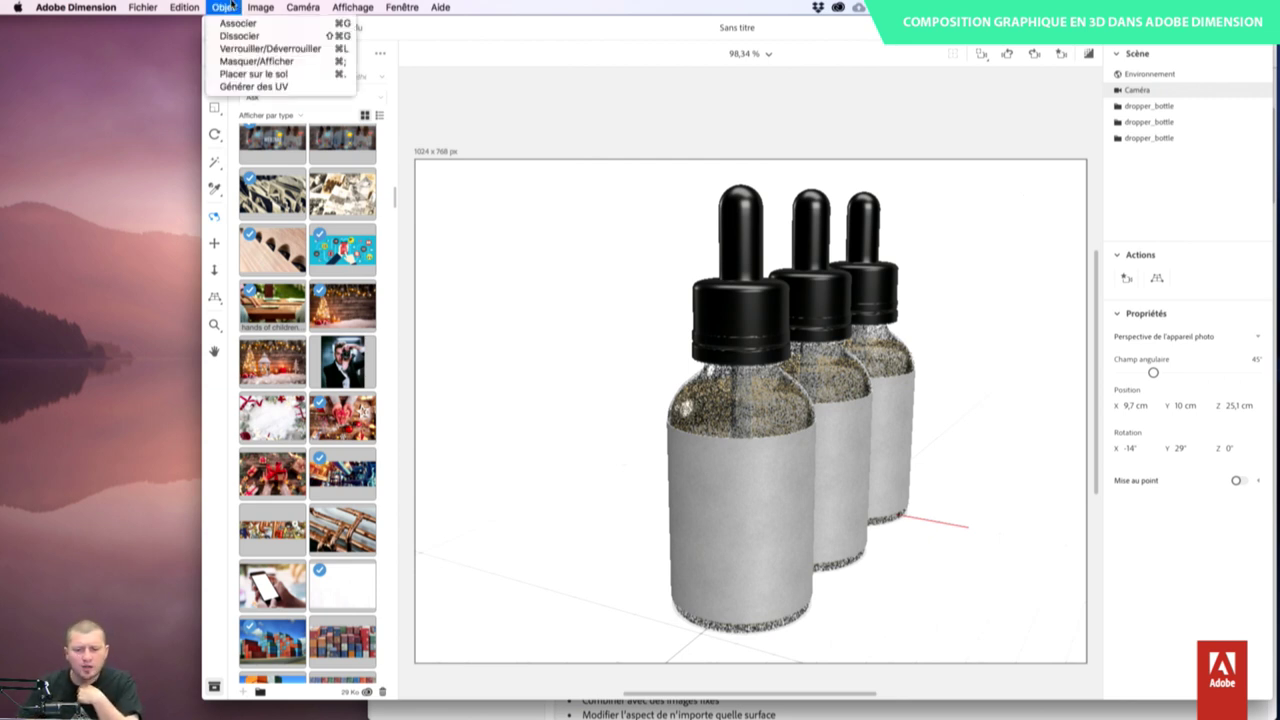
click(230, 6)
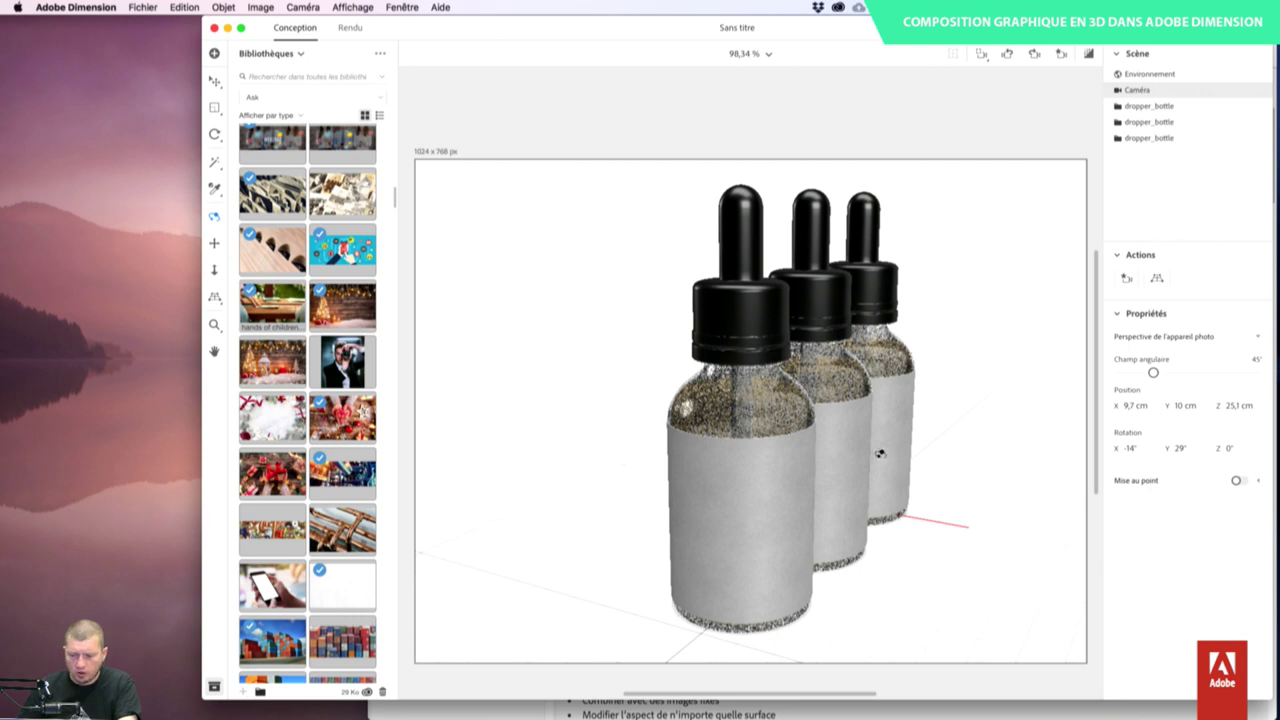
- Try moving the middle bottle sideways out of the row along the X axis, and undo the move
key(v)
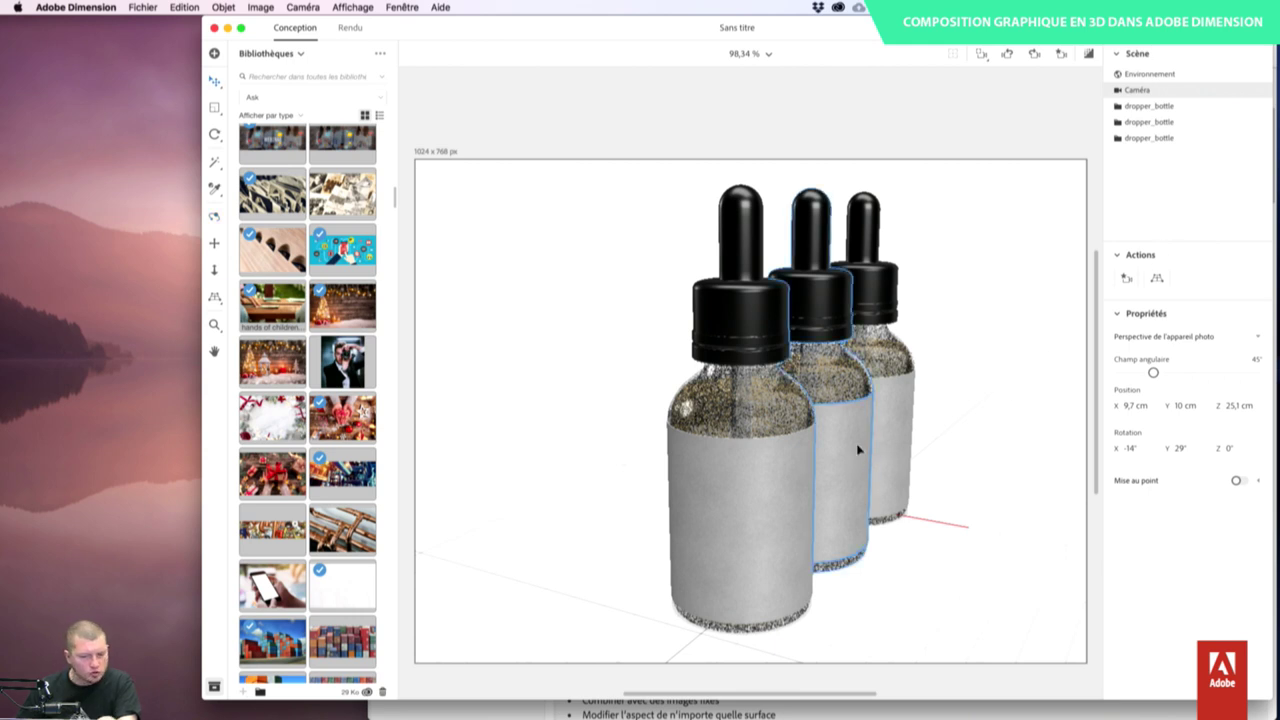
click(851, 436)
drag(886, 570, 960, 591)
key(super+z)
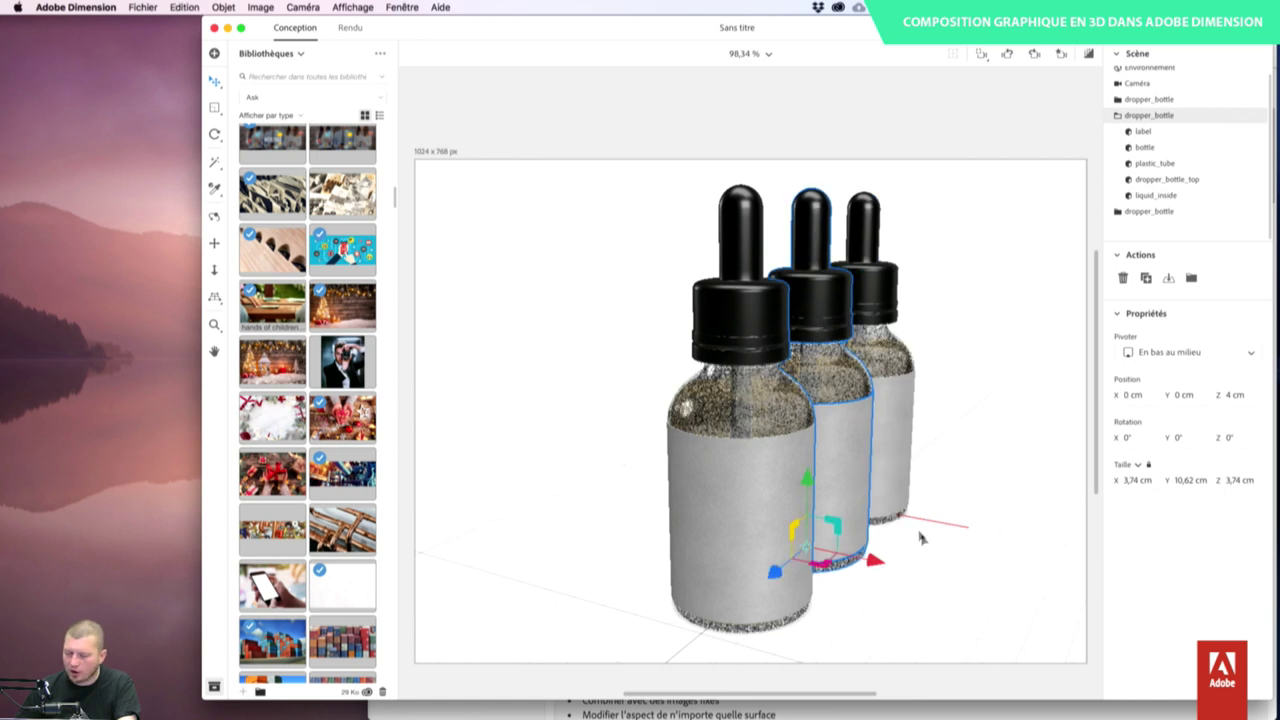
- Submit the feedback message "AliHow to align different objects" to look up related topics
key(super+z)
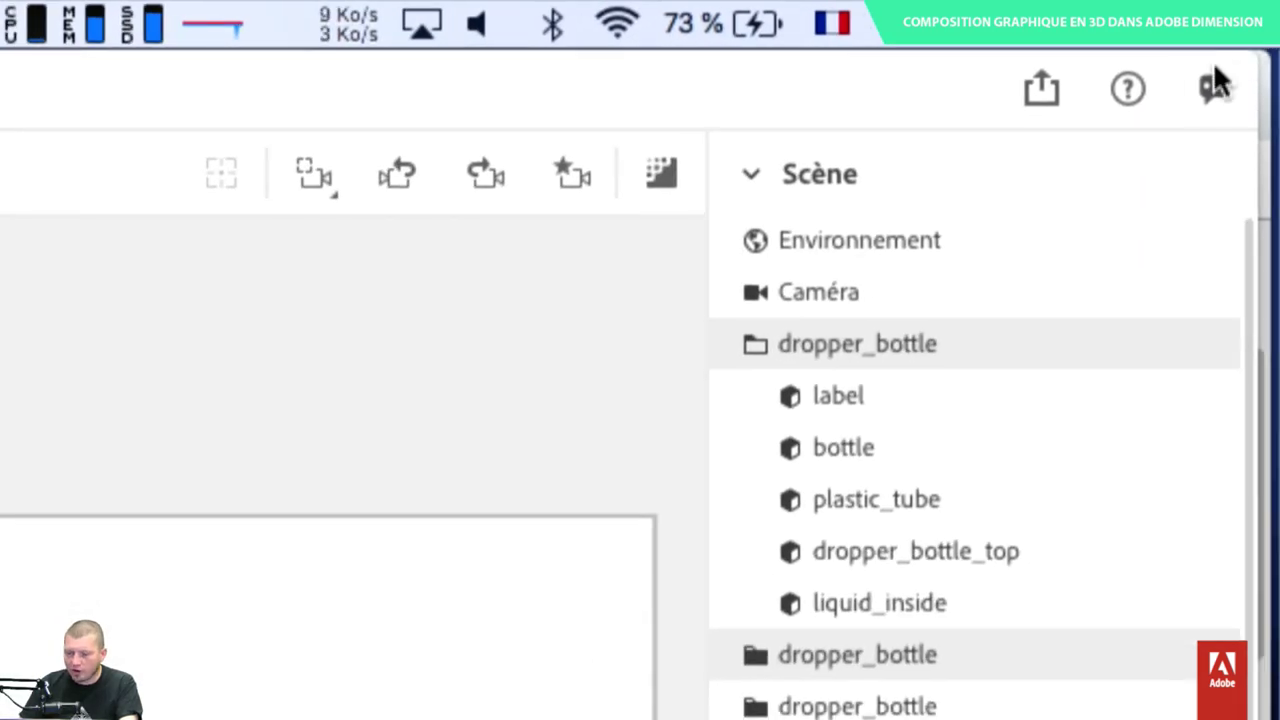
click(1211, 86)
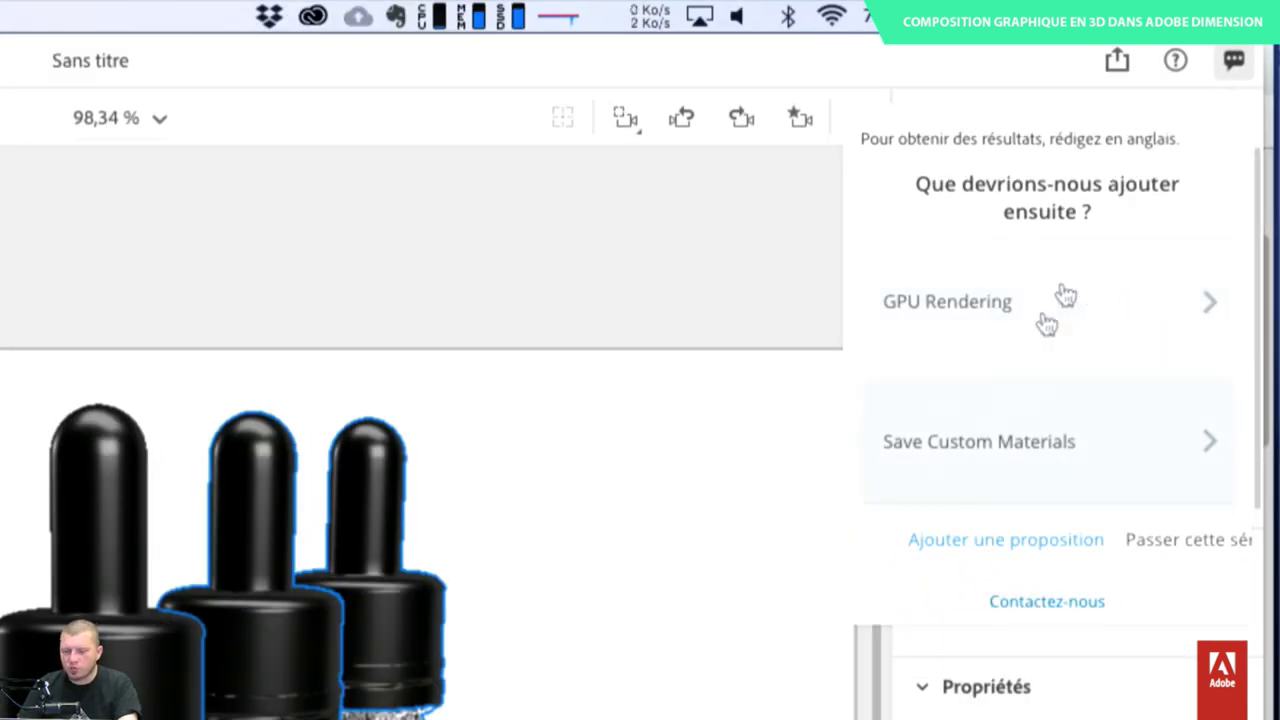
click(1172, 548)
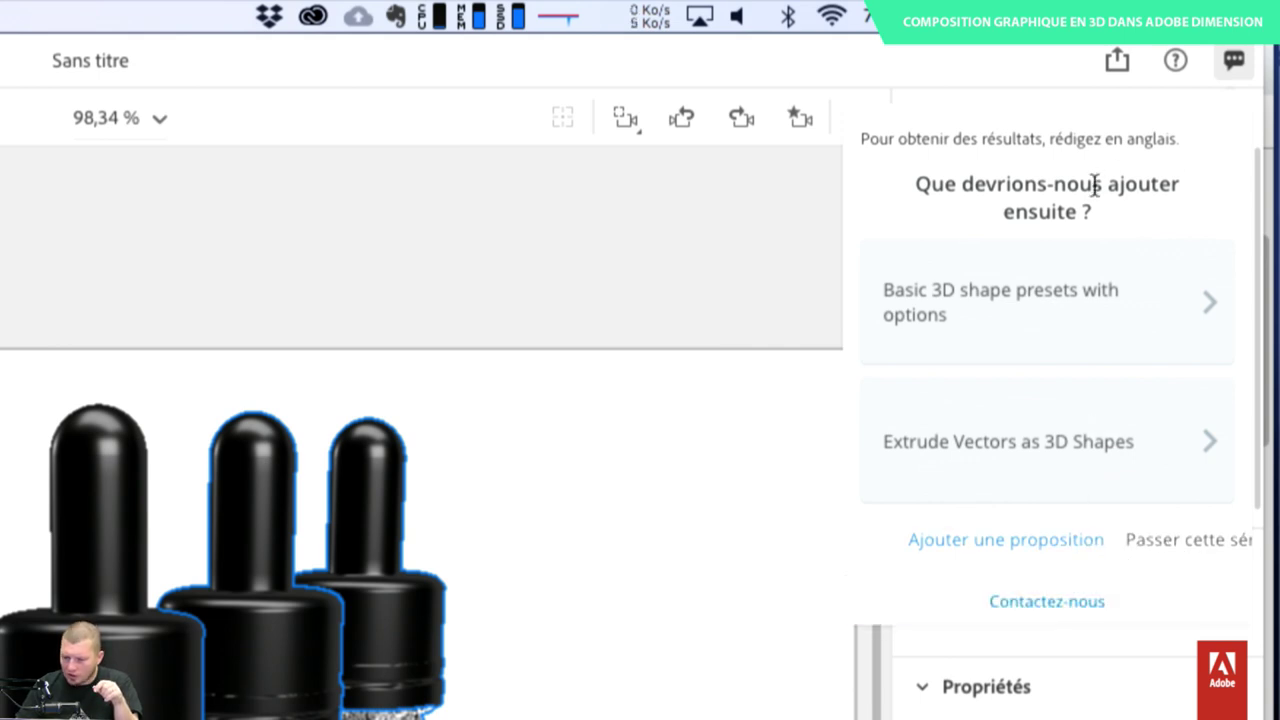
click(1020, 602)
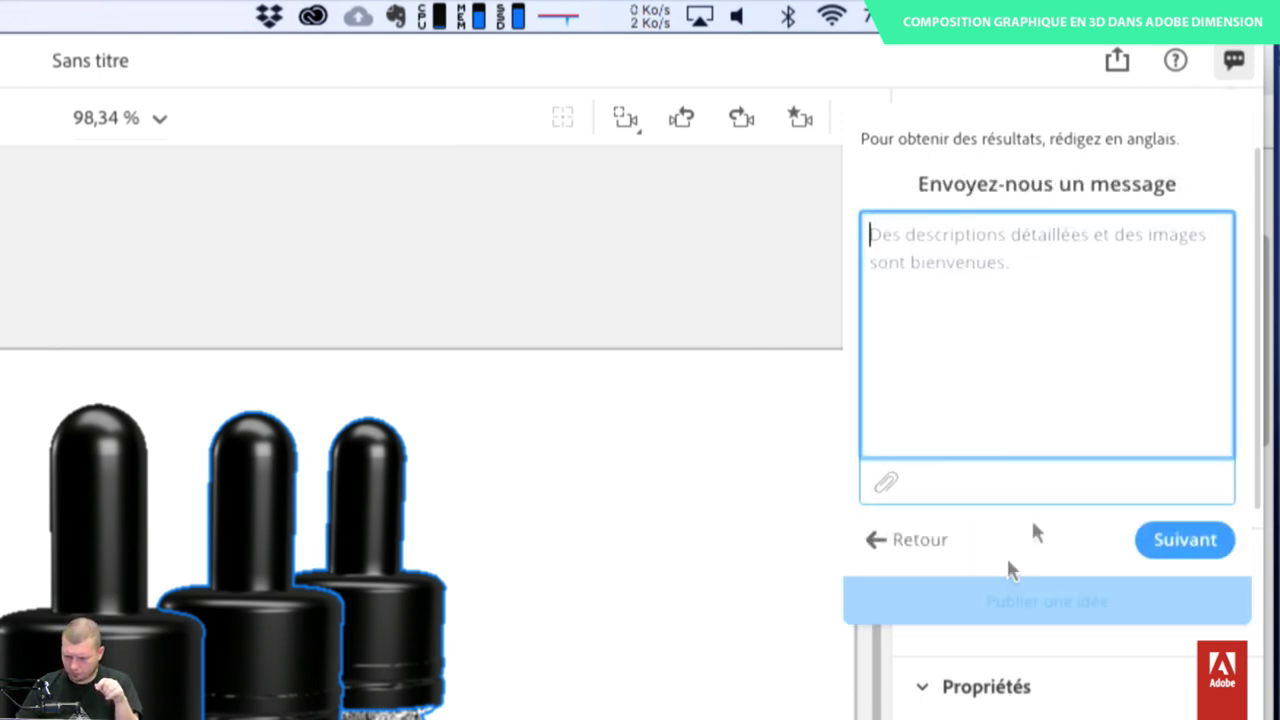
text(Alg)
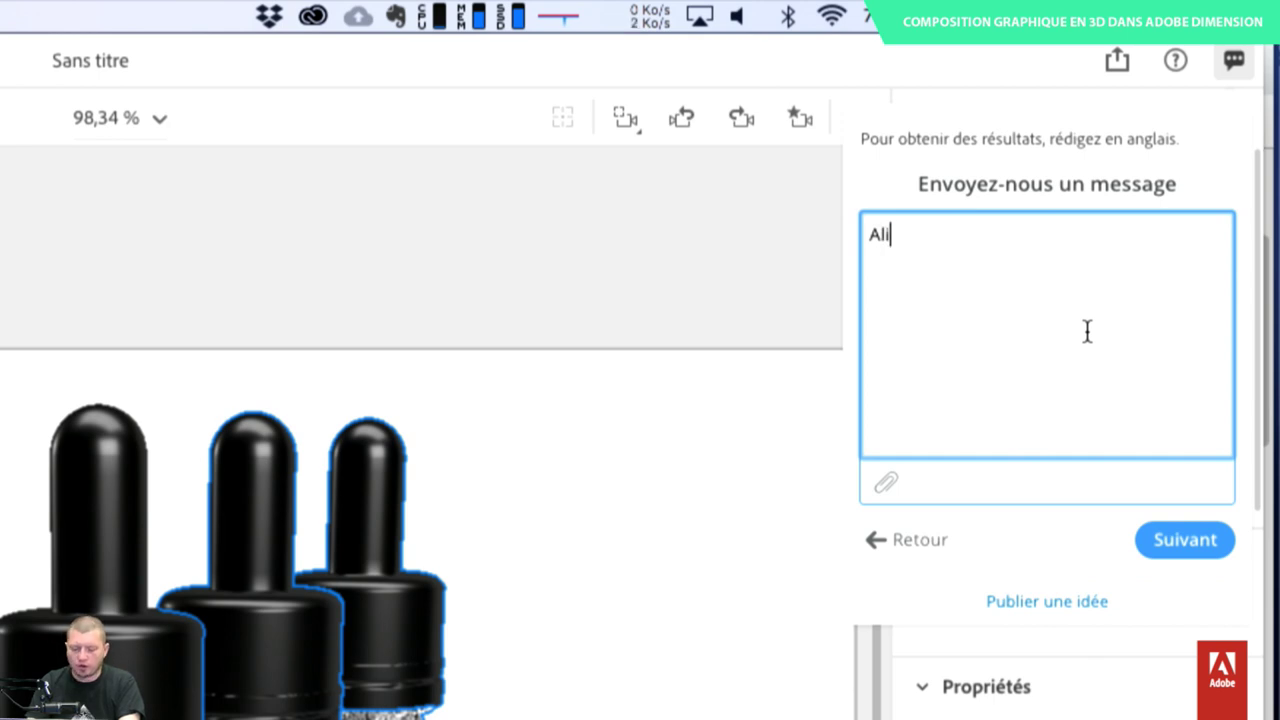
text(How to align)
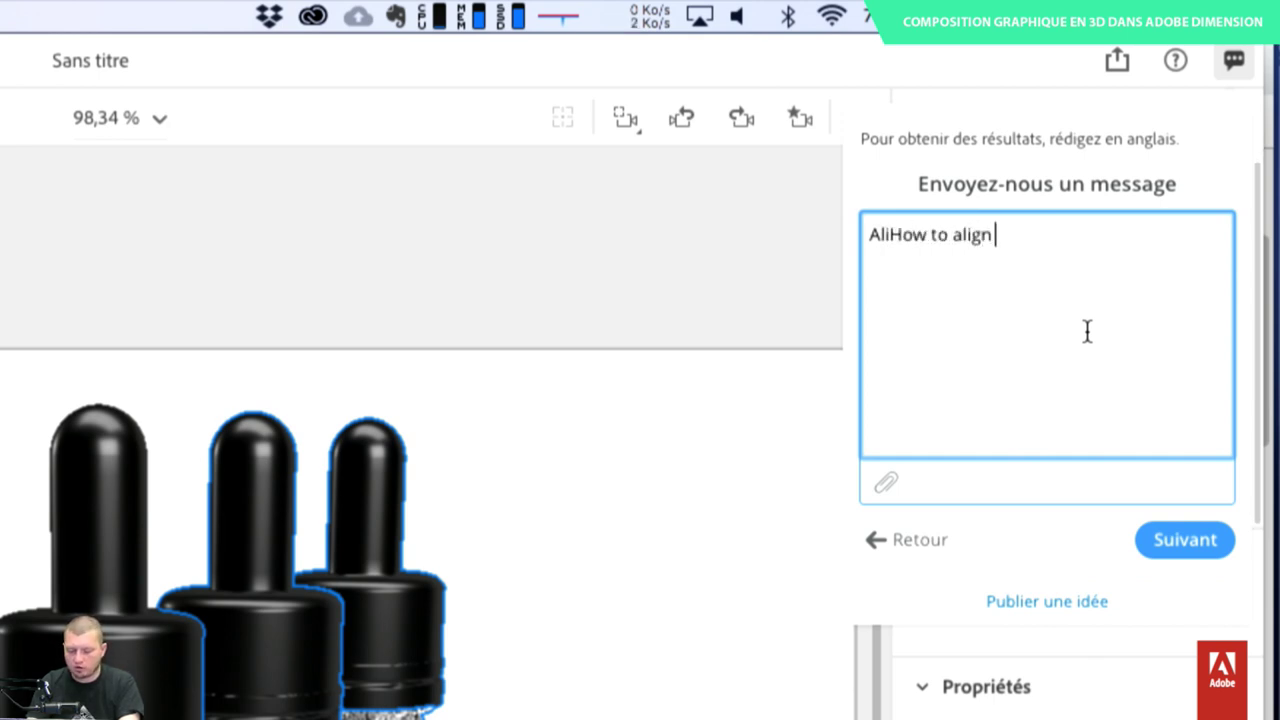
text( different o)
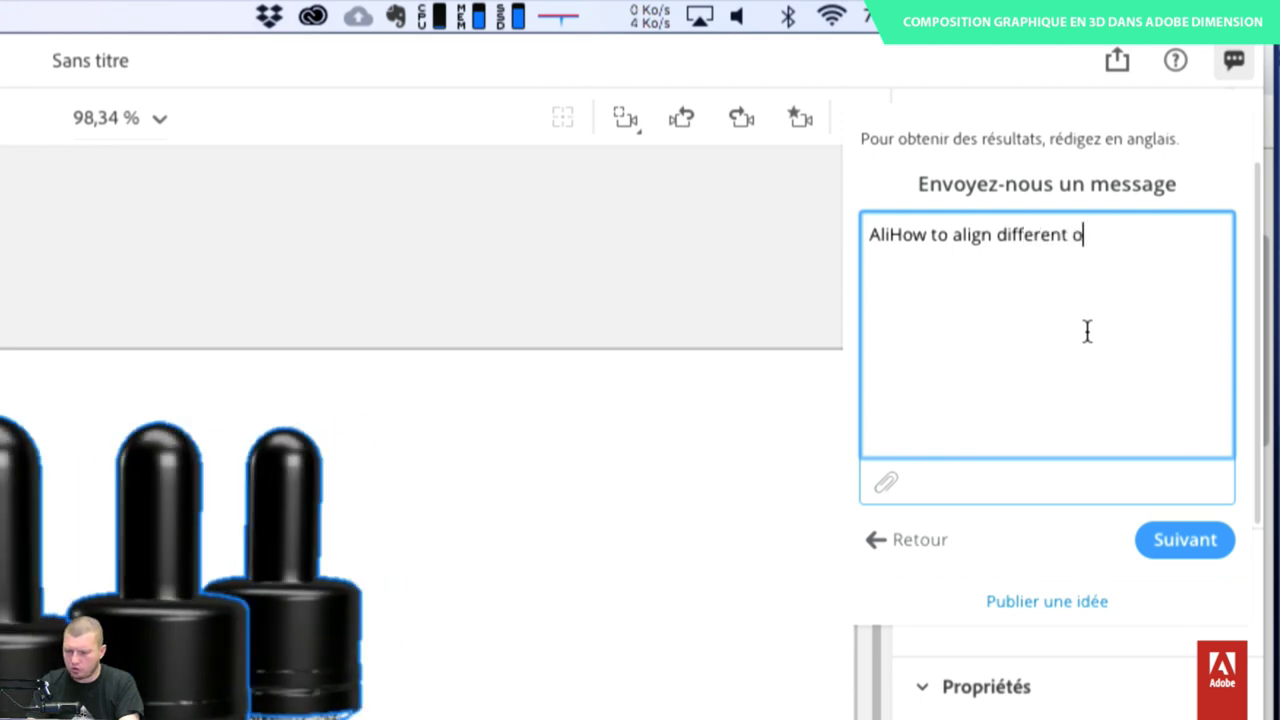
text(bjects)
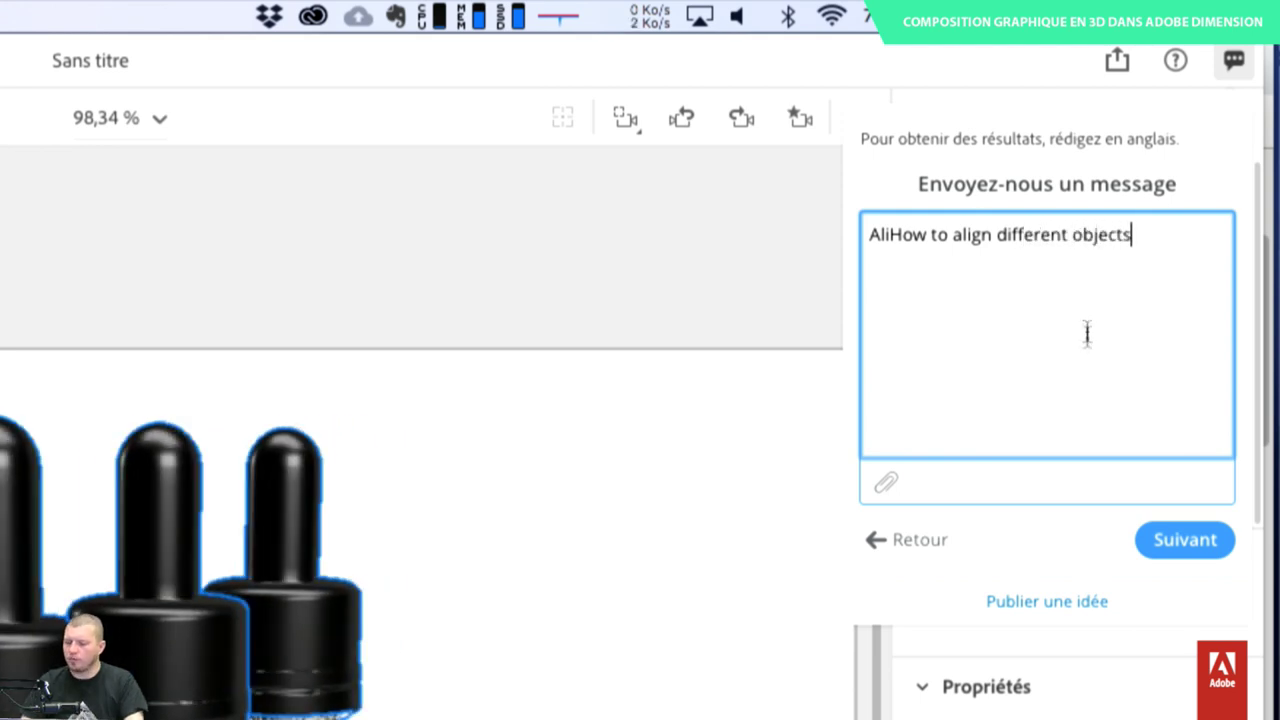
click(1176, 540)
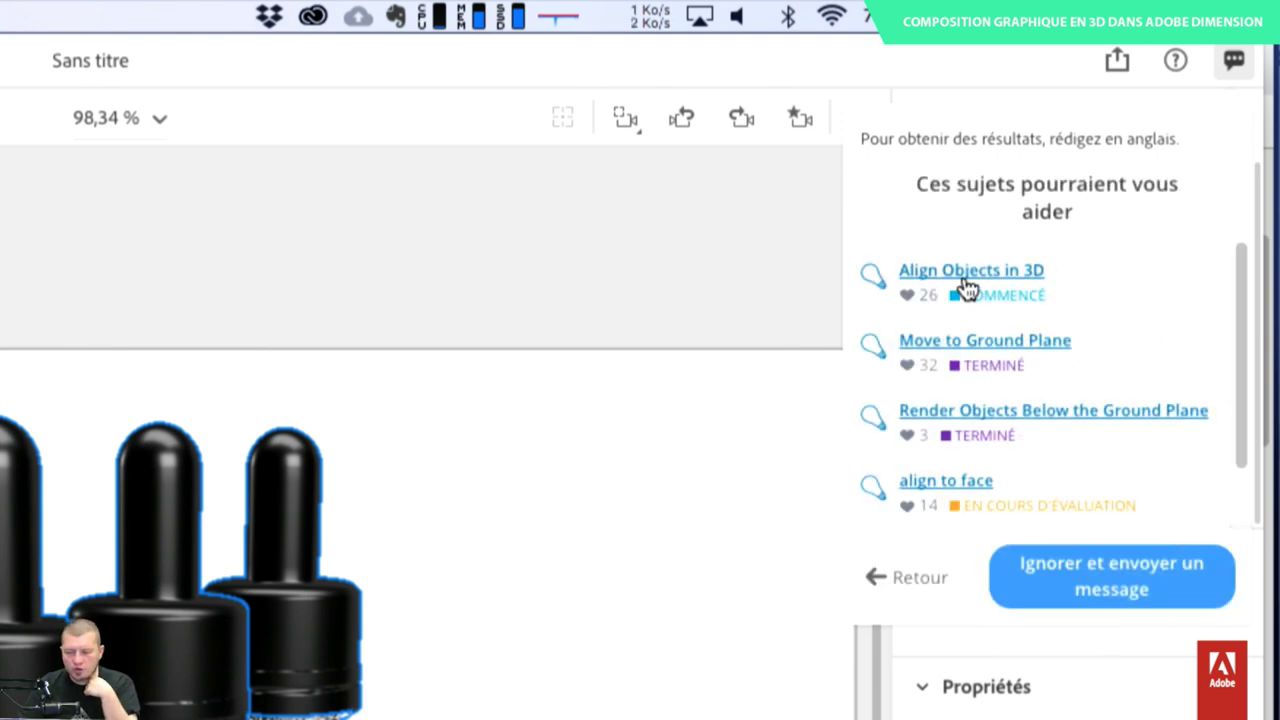
- Open the "Align Objects in 3D" idea and read its description and the Dimension team's questions about alignment needs
click(955, 277)
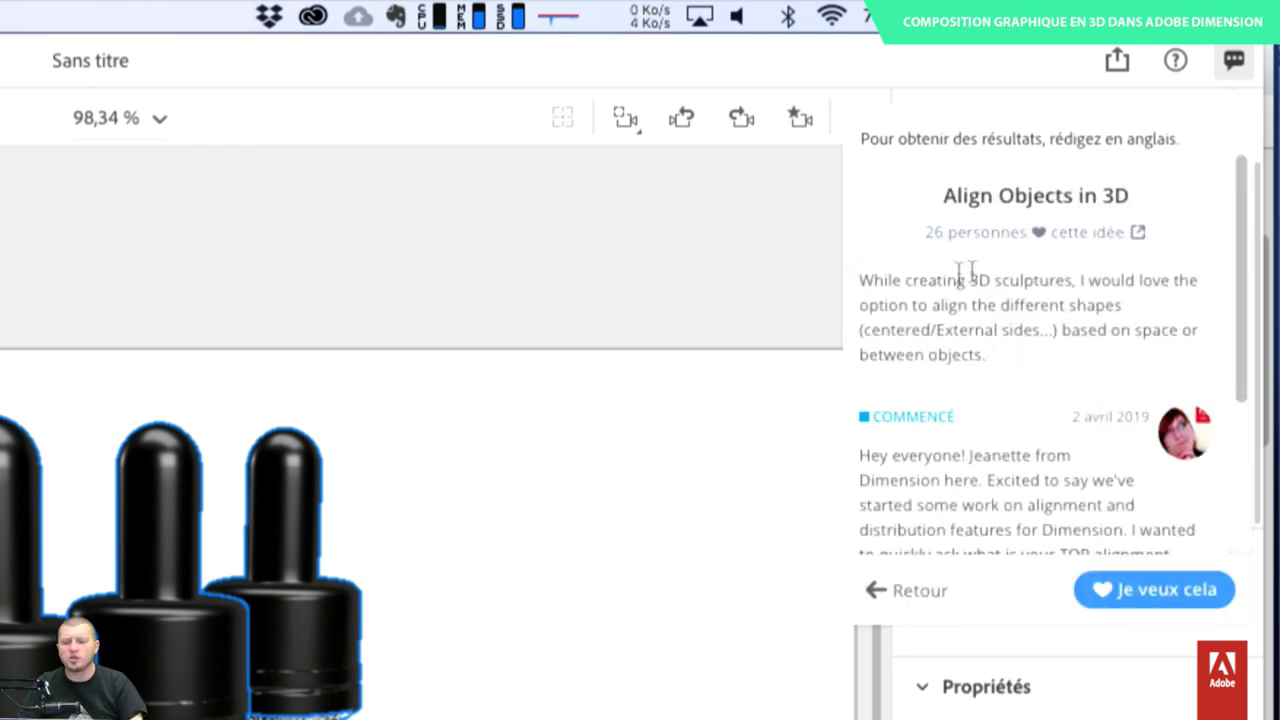
scroll(1011, 420, down, 3)
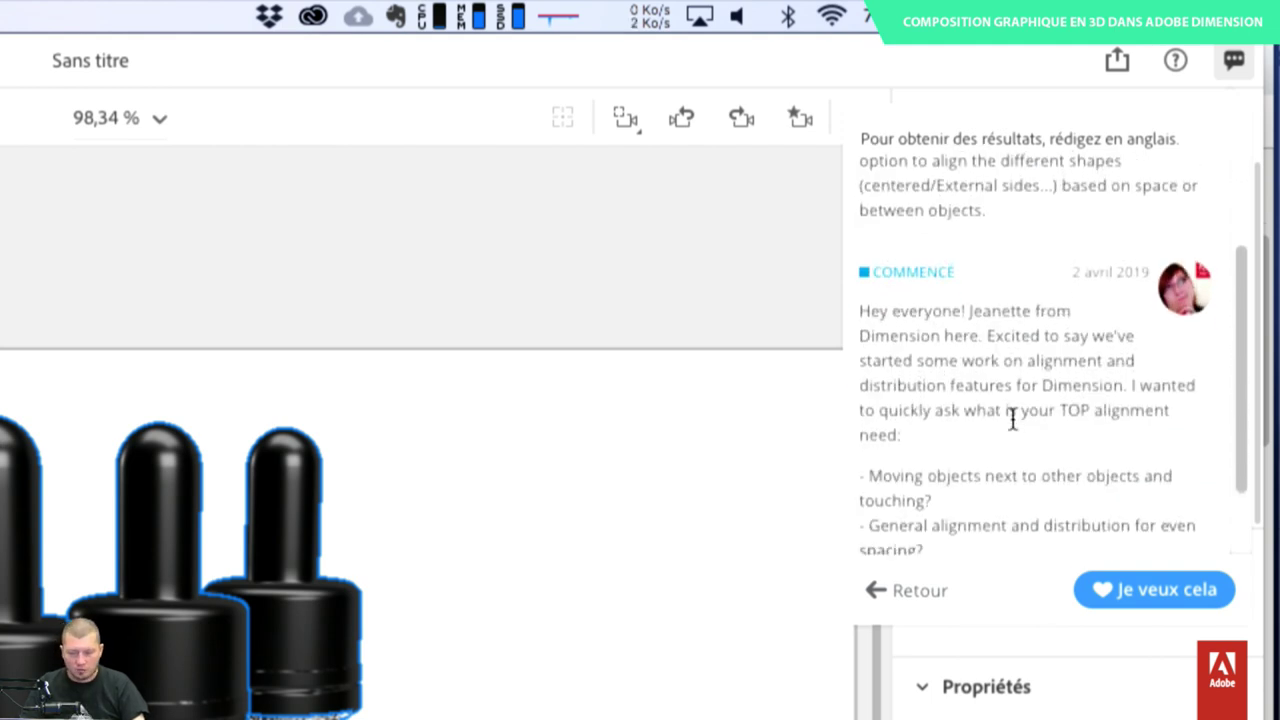
scroll(986, 313, down, 2)
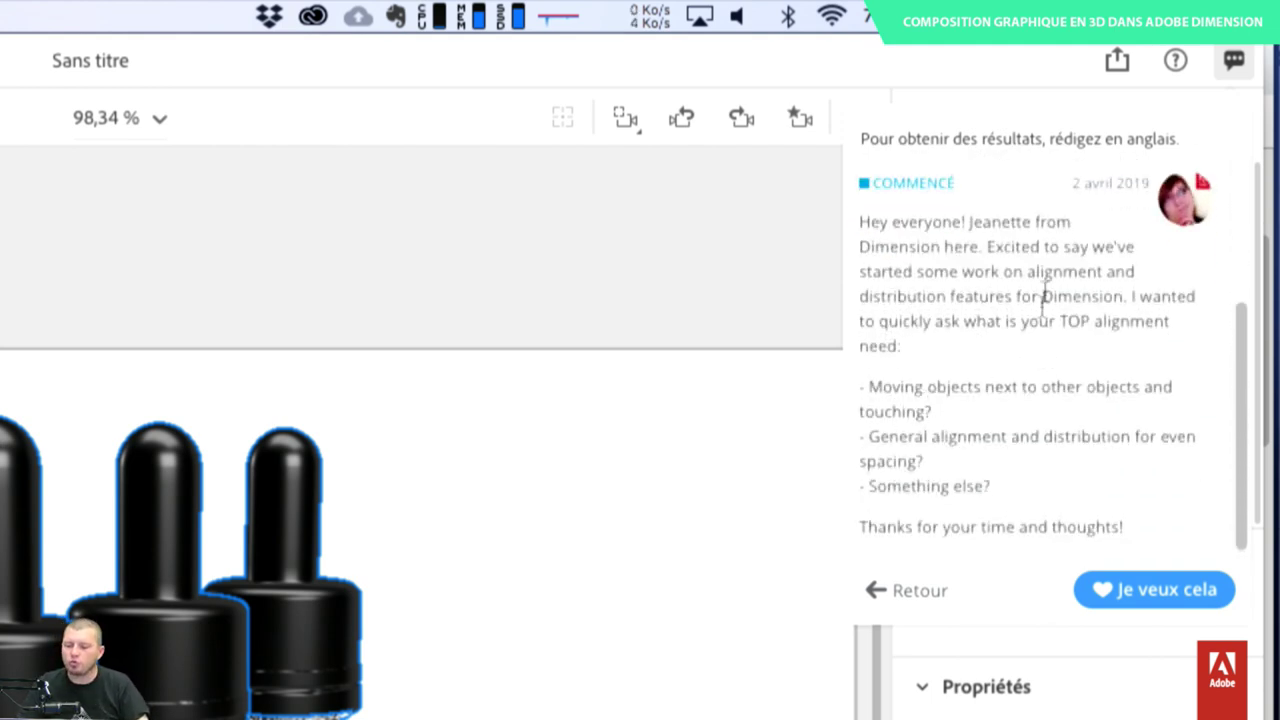
scroll(999, 284, up, 2)
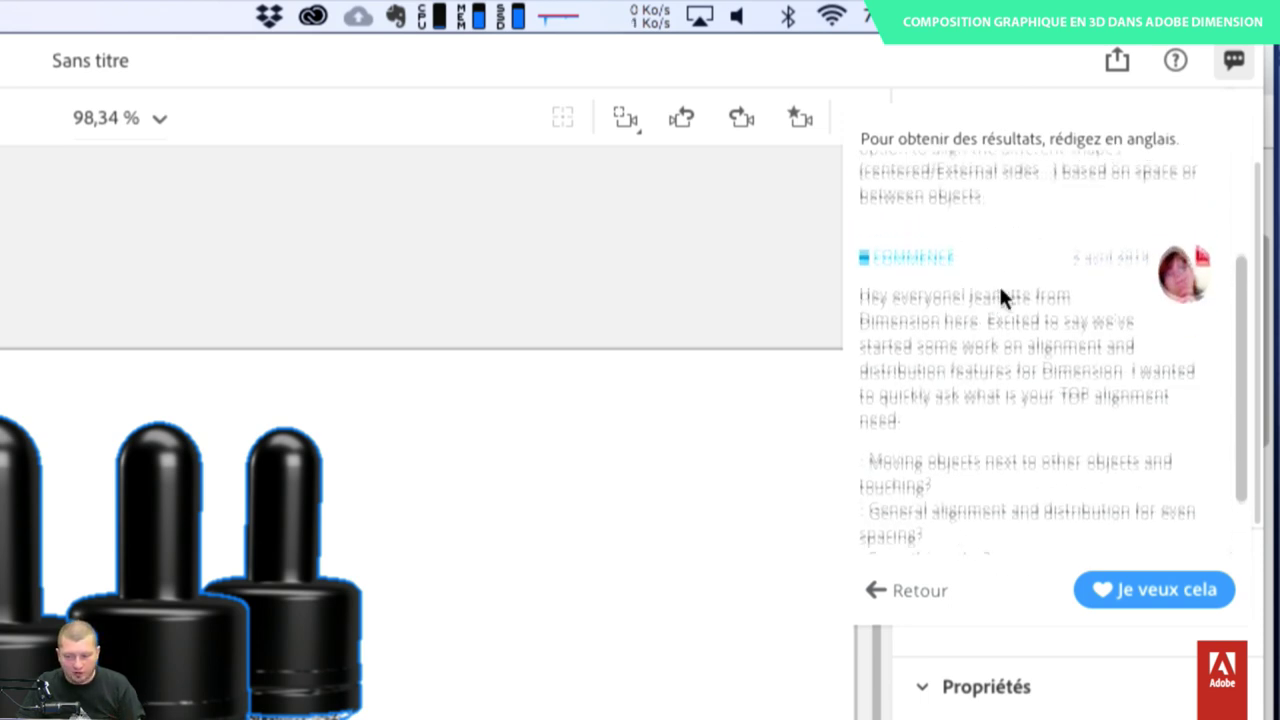
scroll(999, 284, down, 2)
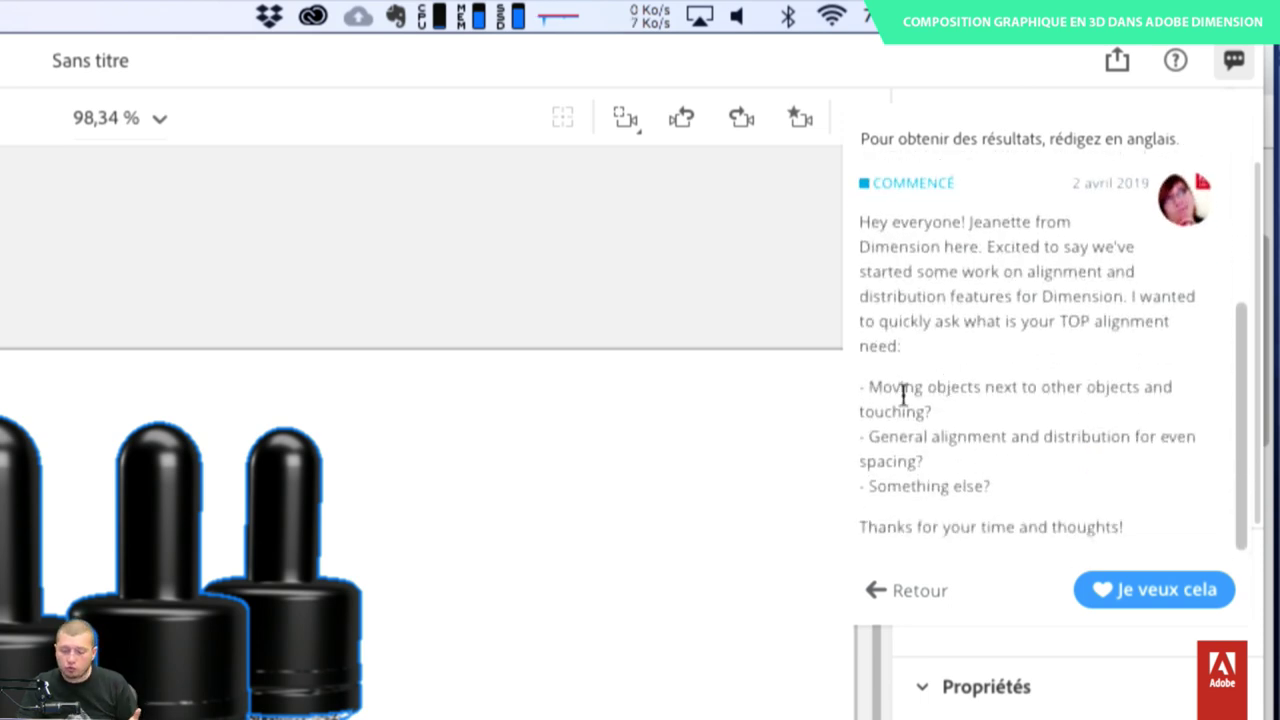
drag(877, 386, 934, 410)
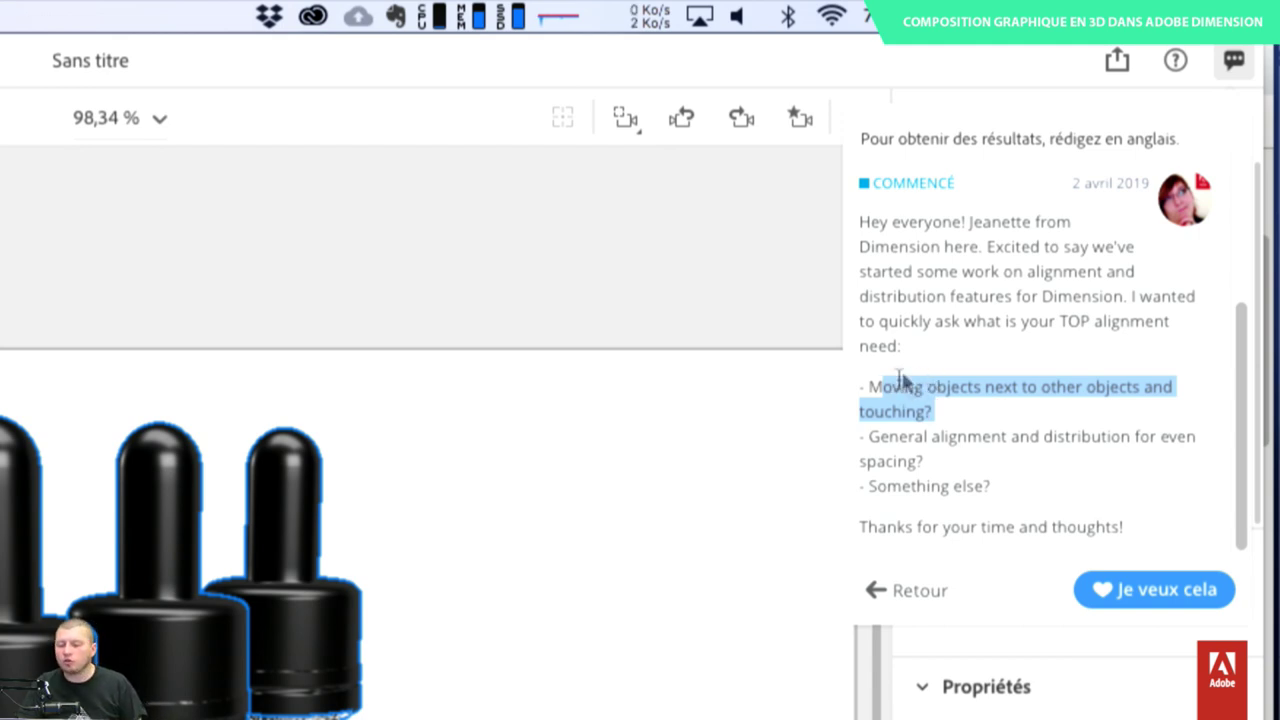
drag(879, 436, 1007, 460)
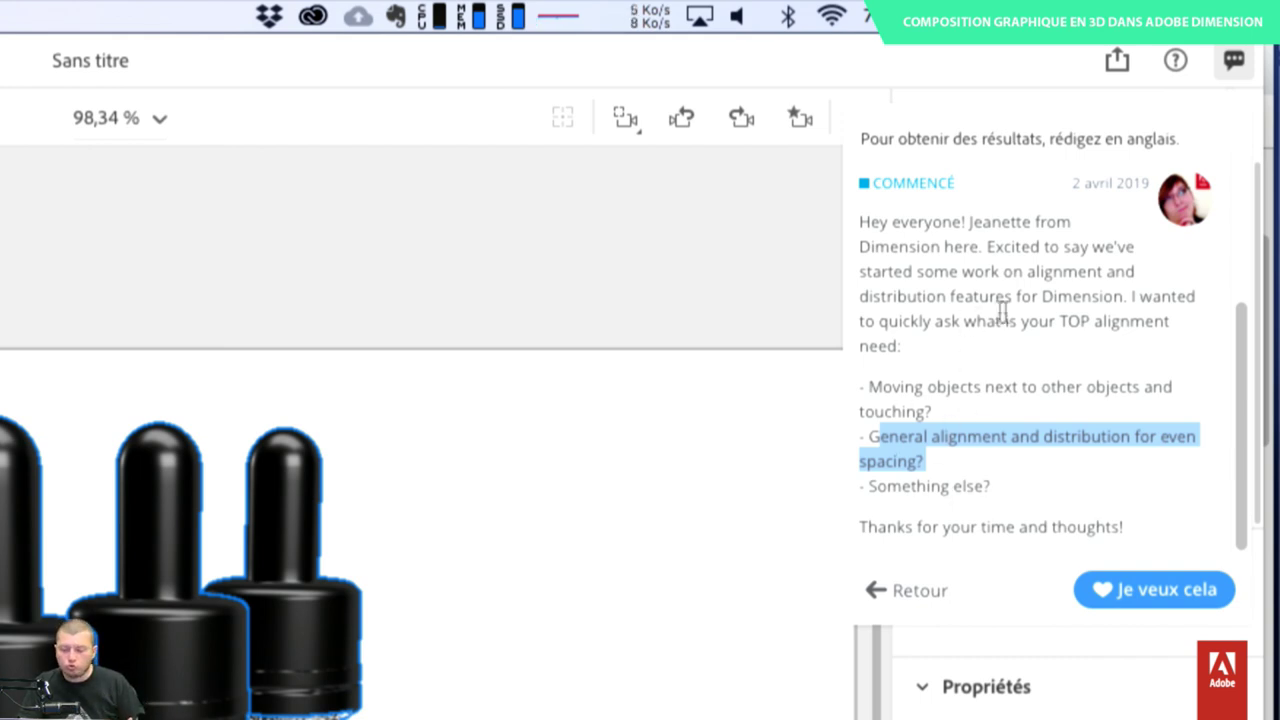
click(1080, 420)
- Vote for the "Align Objects in 3D" idea, consent to data storage and subscribe to its updates
click(1129, 592)
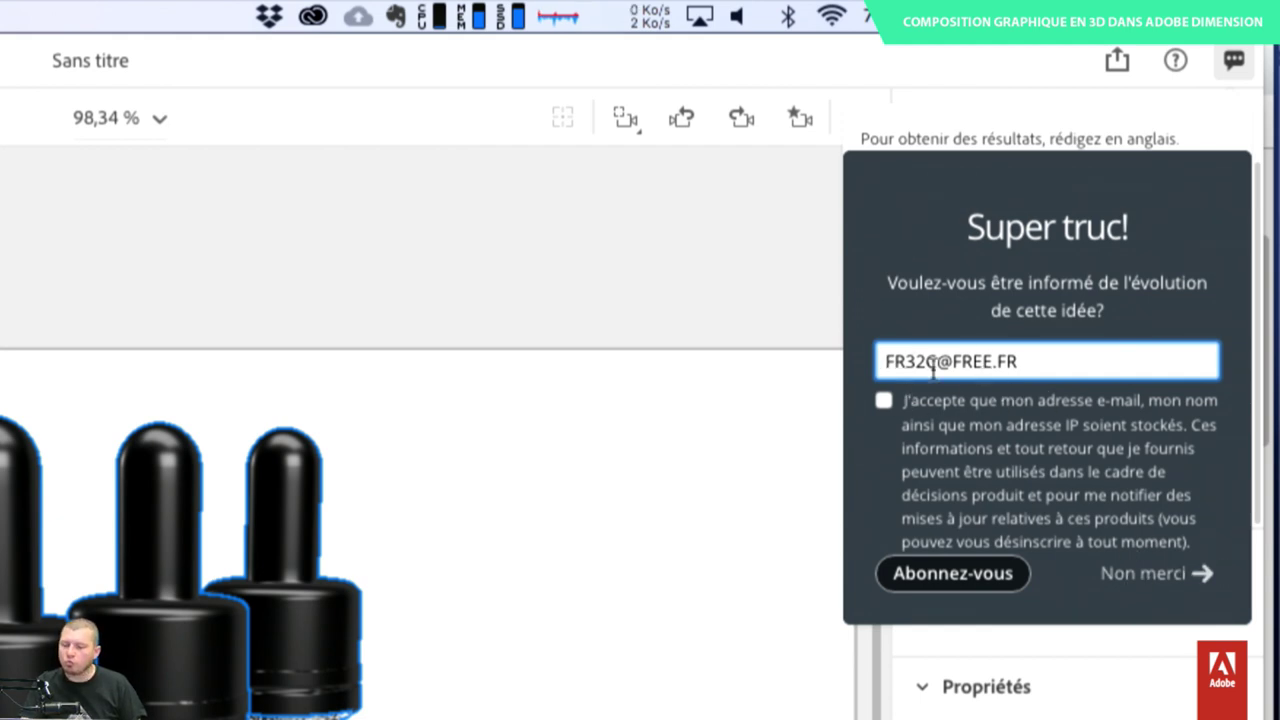
click(884, 401)
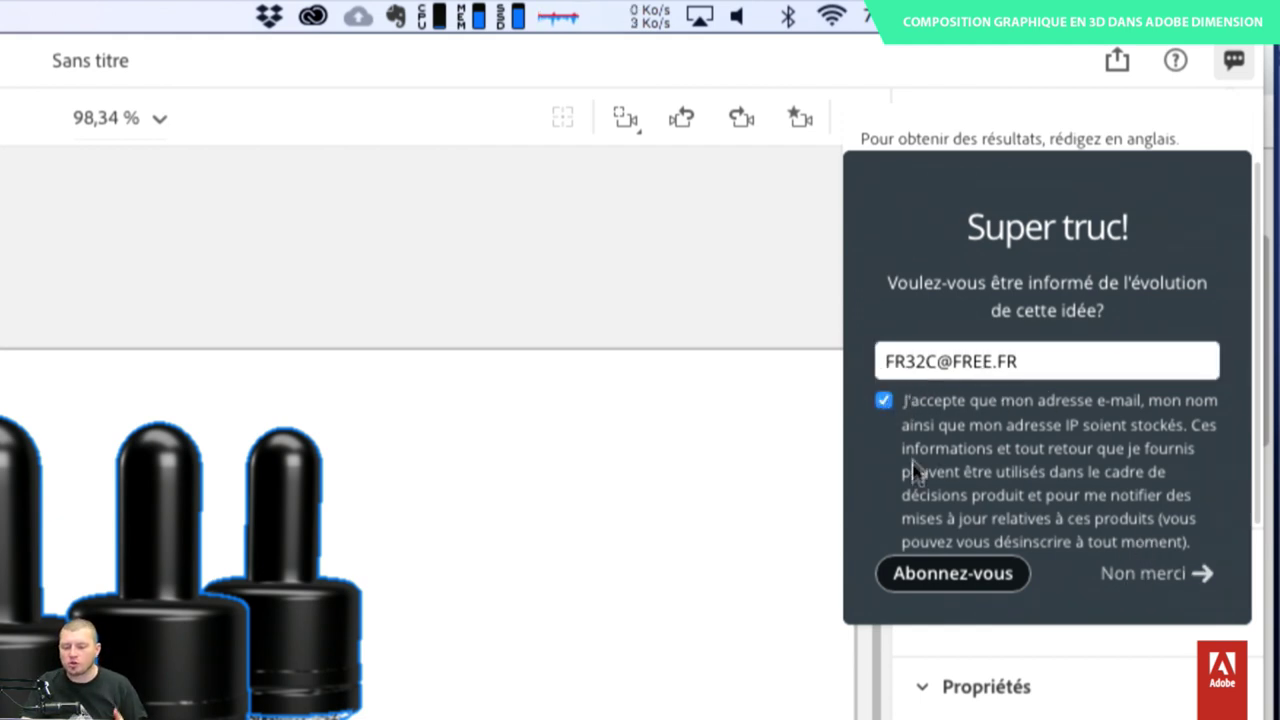
click(984, 582)
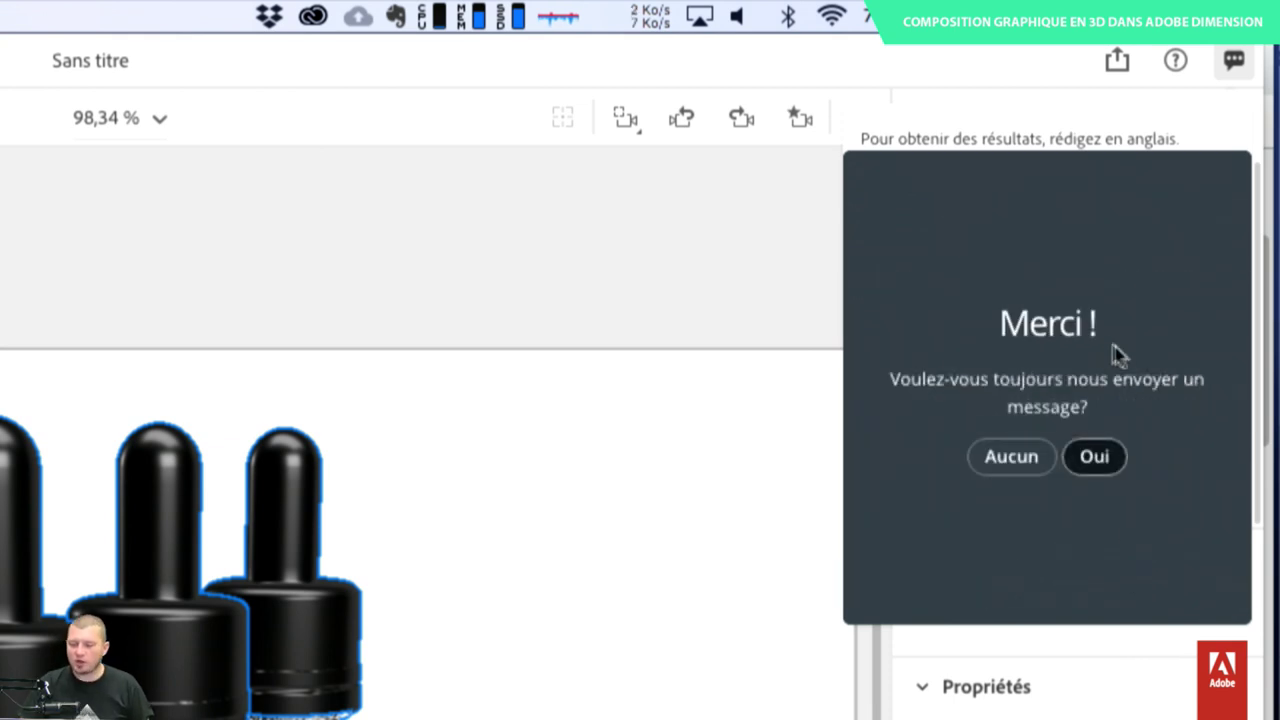
click(1096, 462)
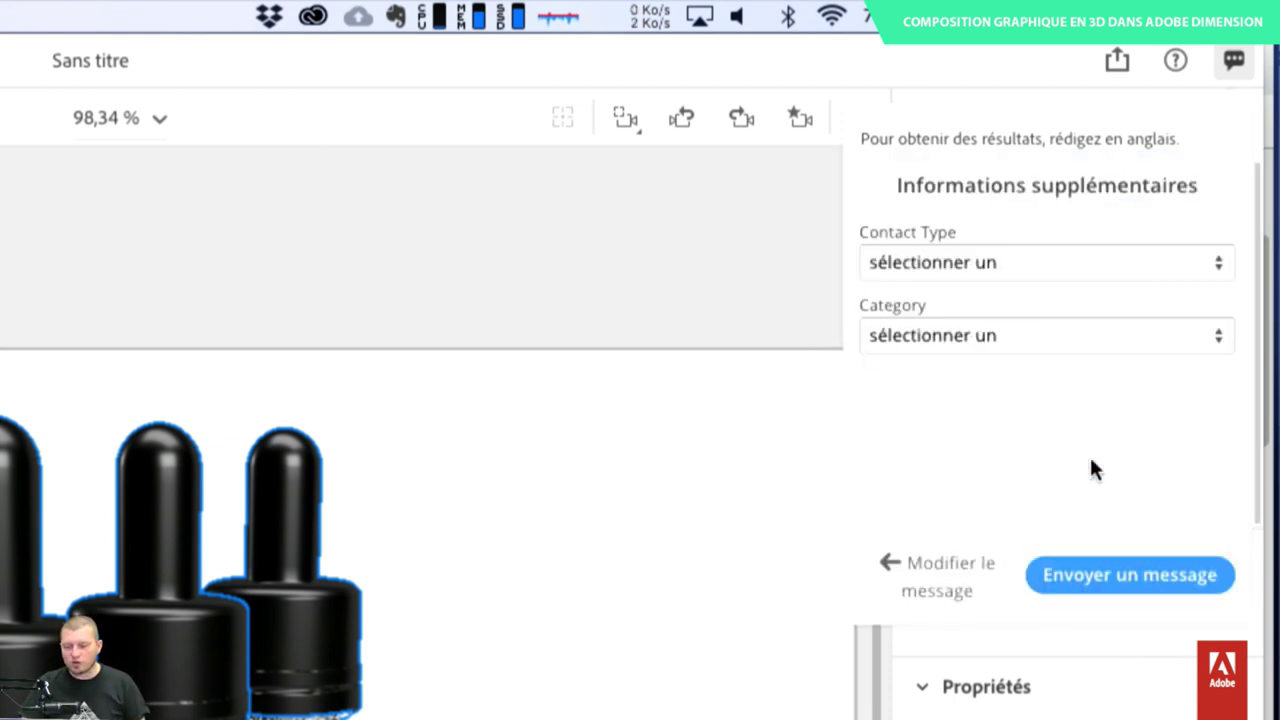
click(1014, 262)
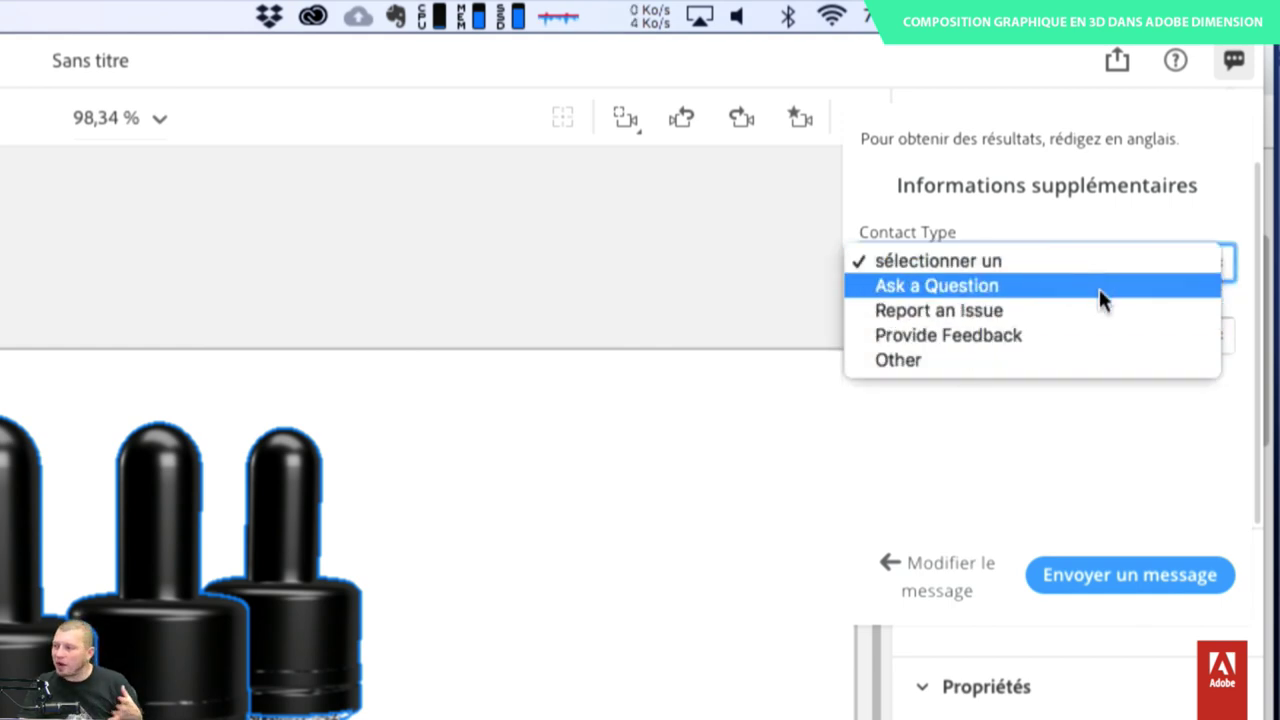
click(986, 432)
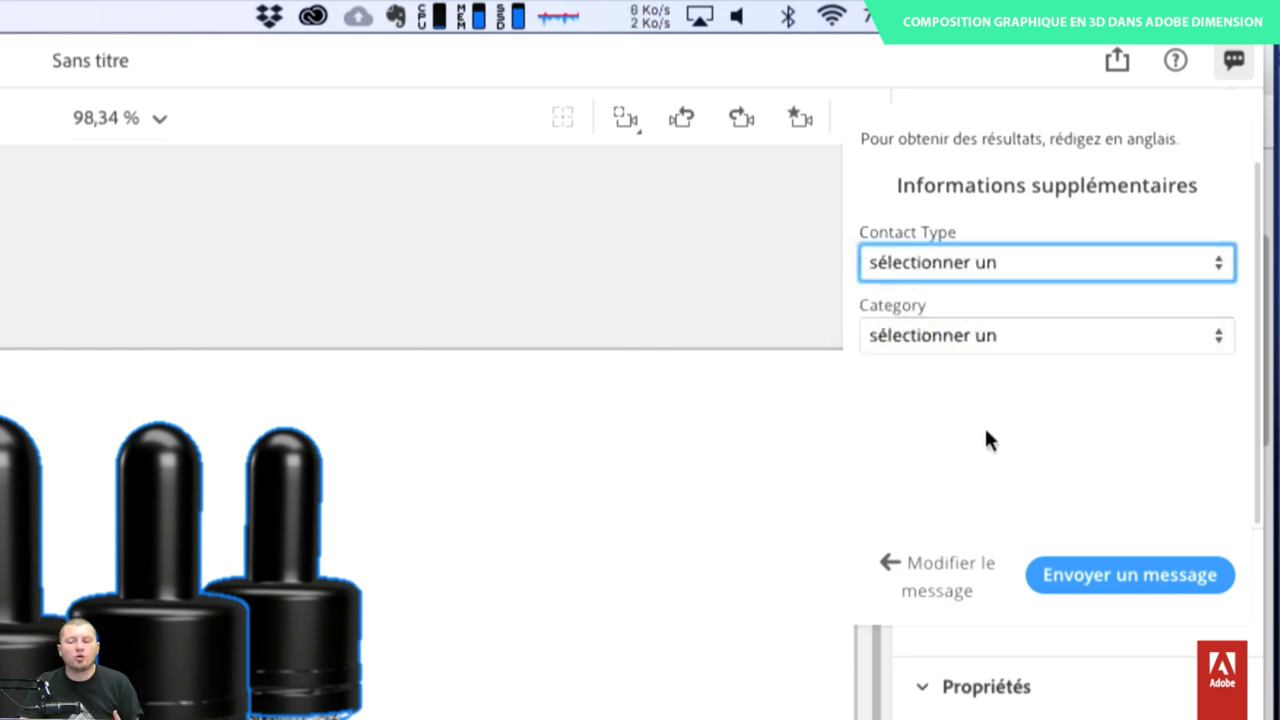
click(759, 296)
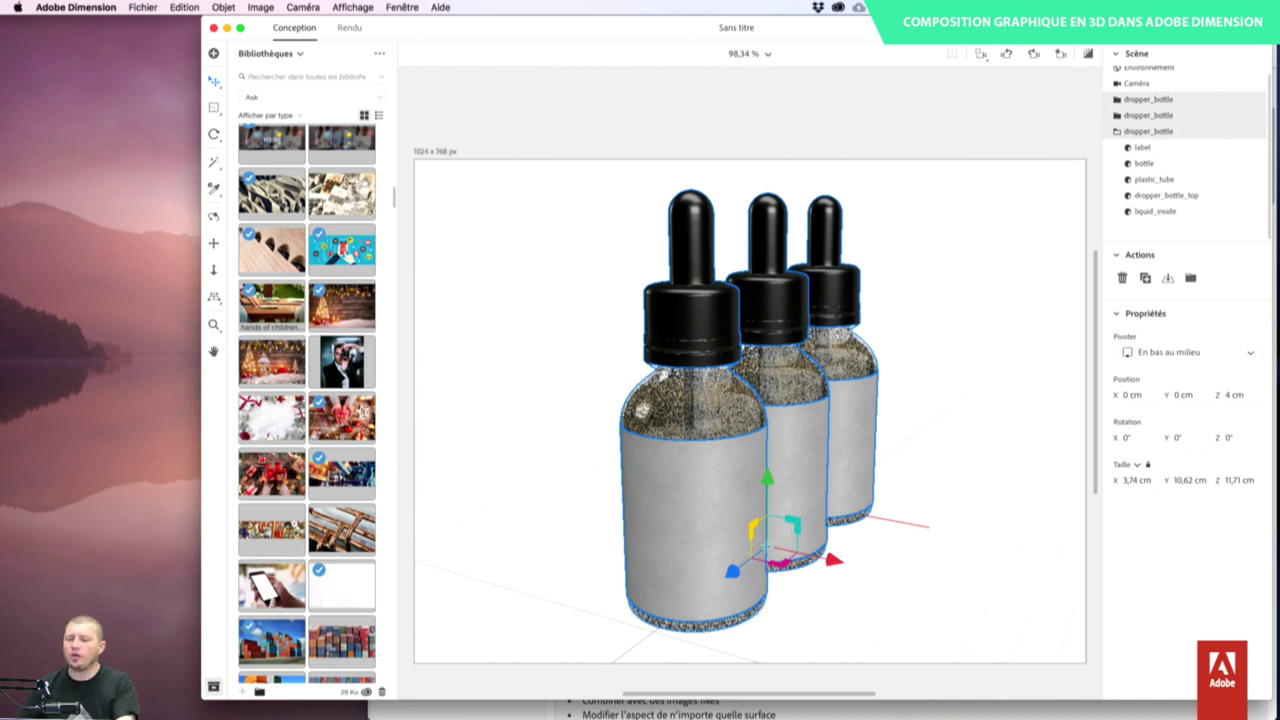
- Set the camera's field of view to 40° and check the bottles in the render preview
click(1061, 54)
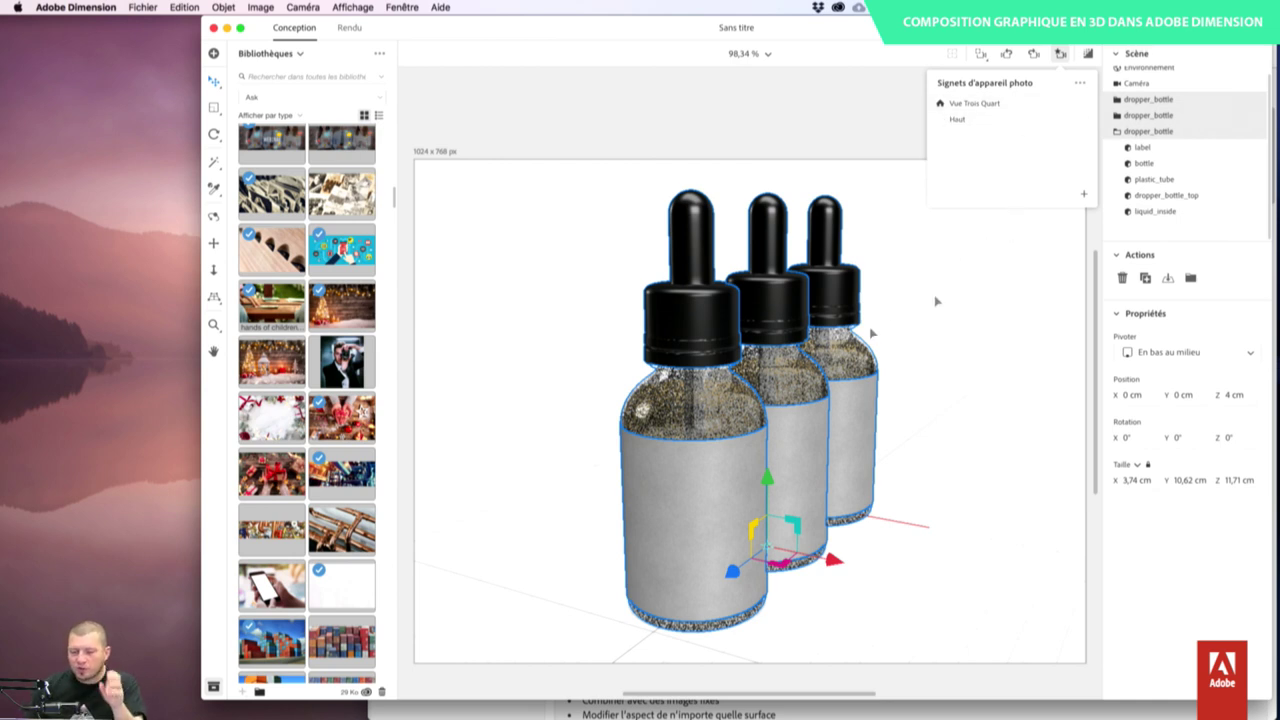
click(1137, 83)
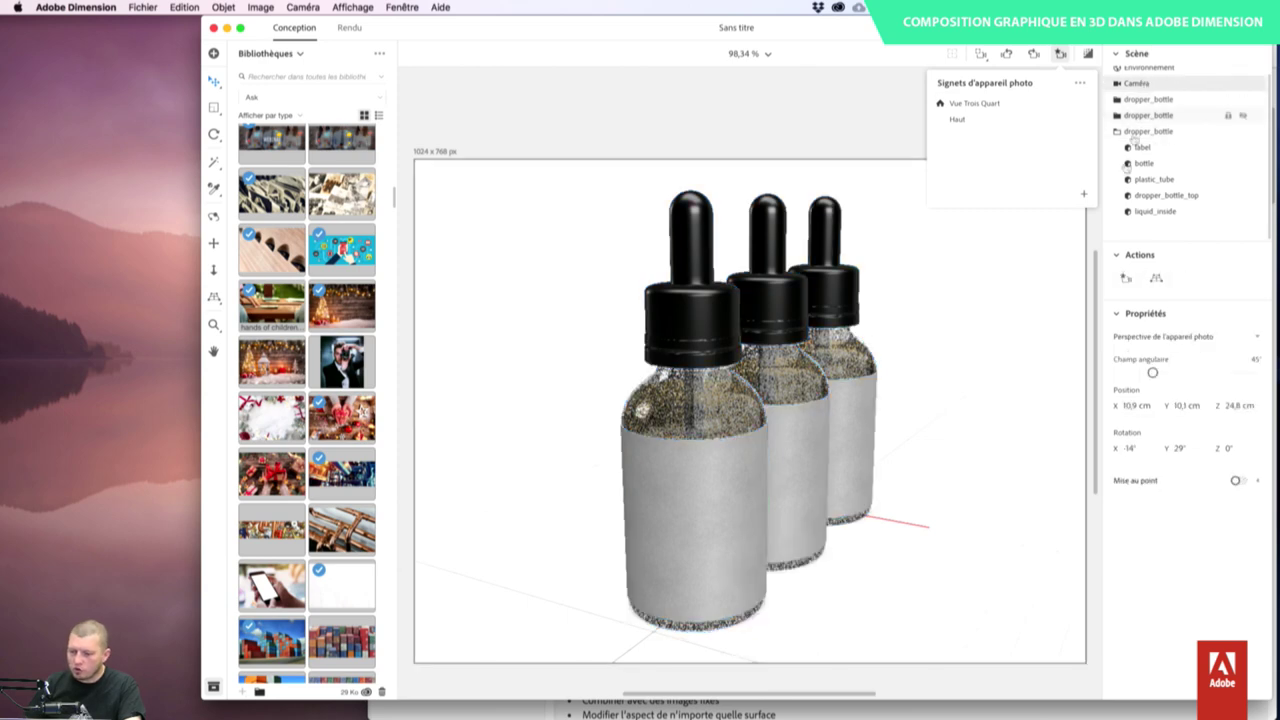
drag(1155, 372, 1149, 374)
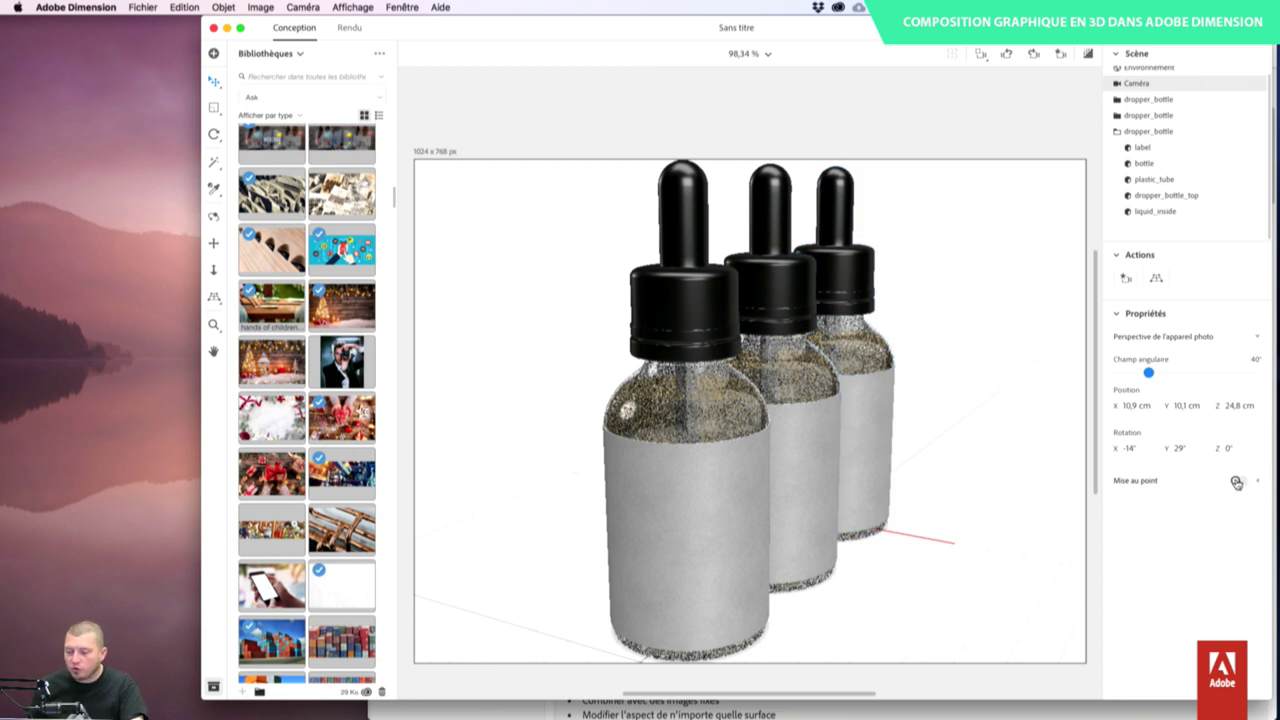
click(1088, 53)
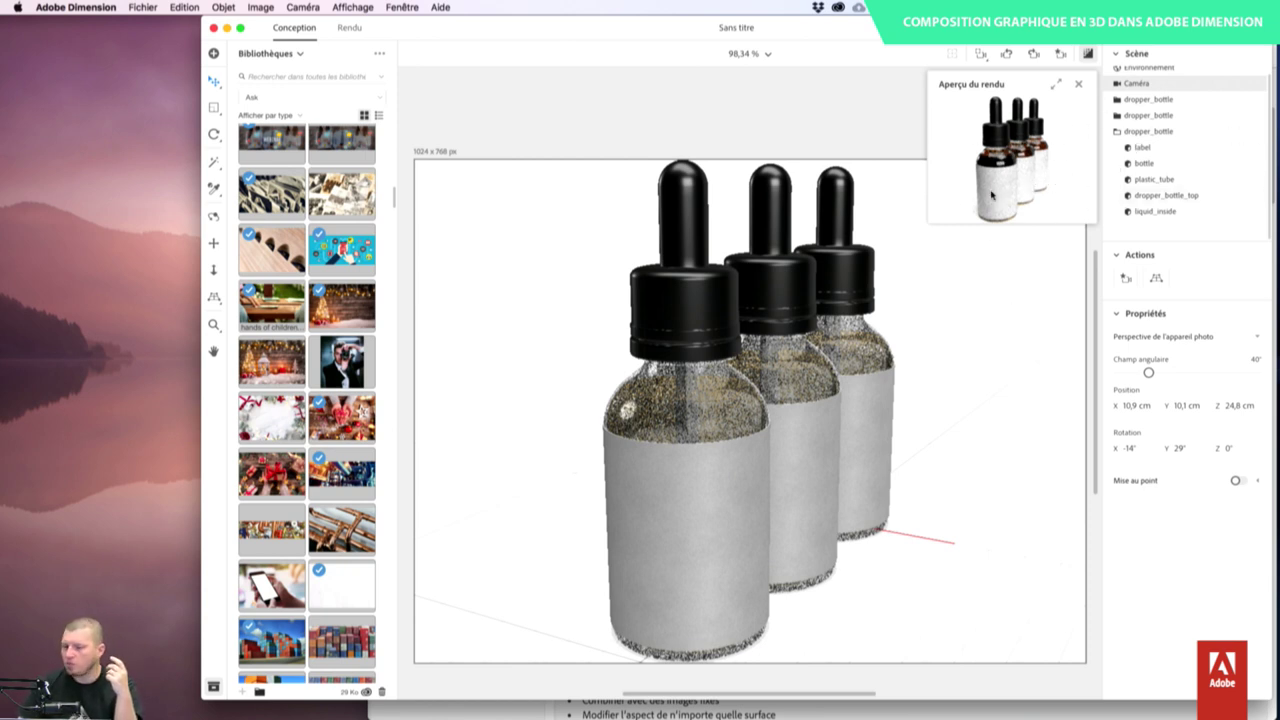
click(1078, 85)
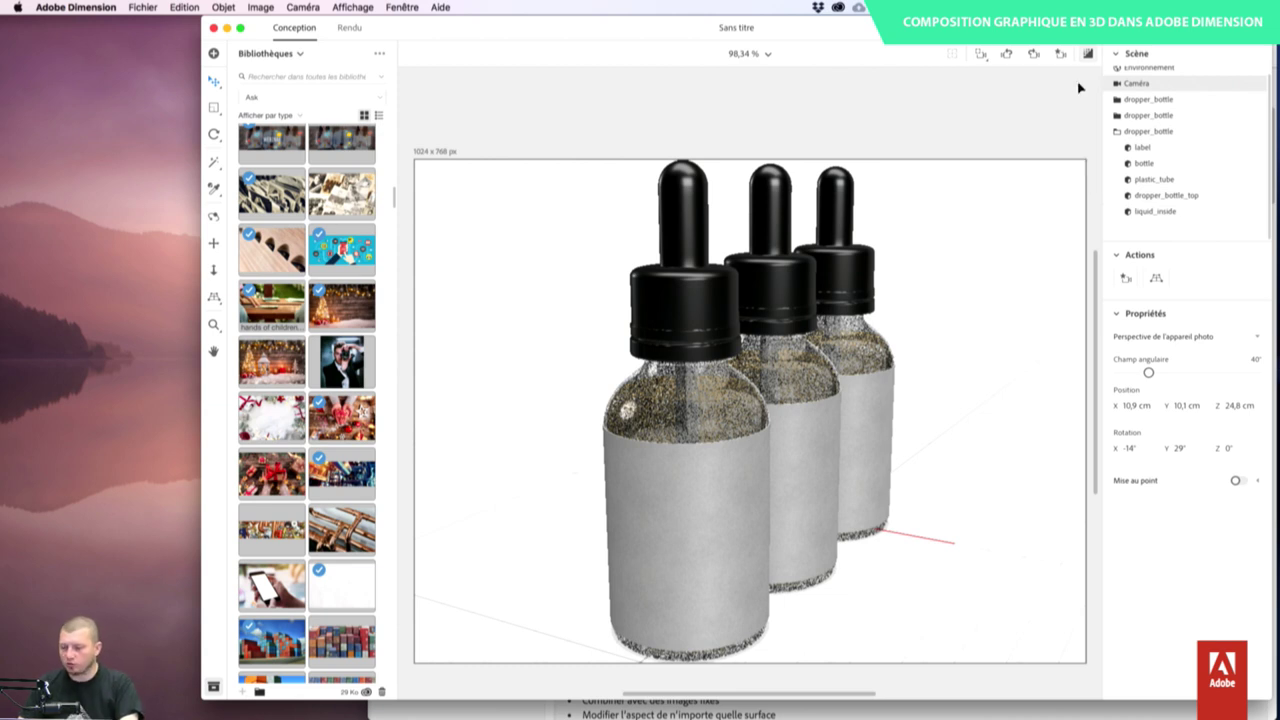
- Enable focus blur on the camera, undoing any accidental shift of the front bottle
click(1237, 481)
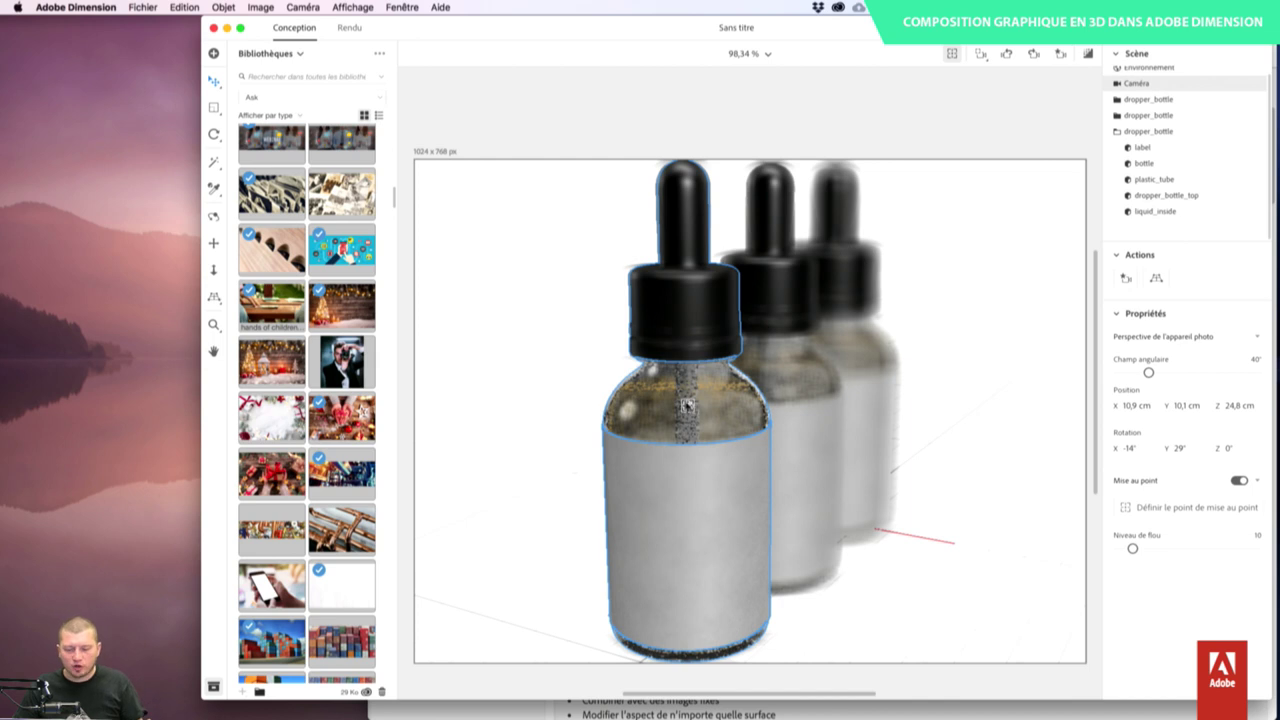
click(687, 405)
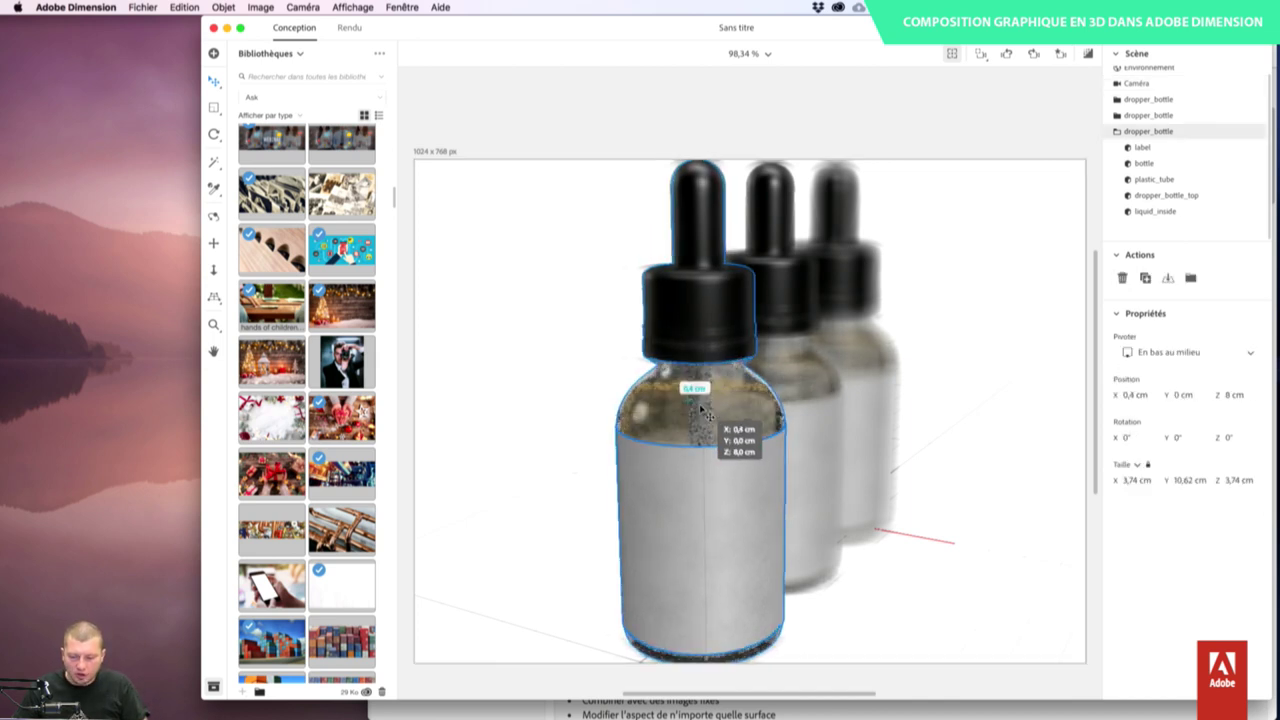
key(Escape)
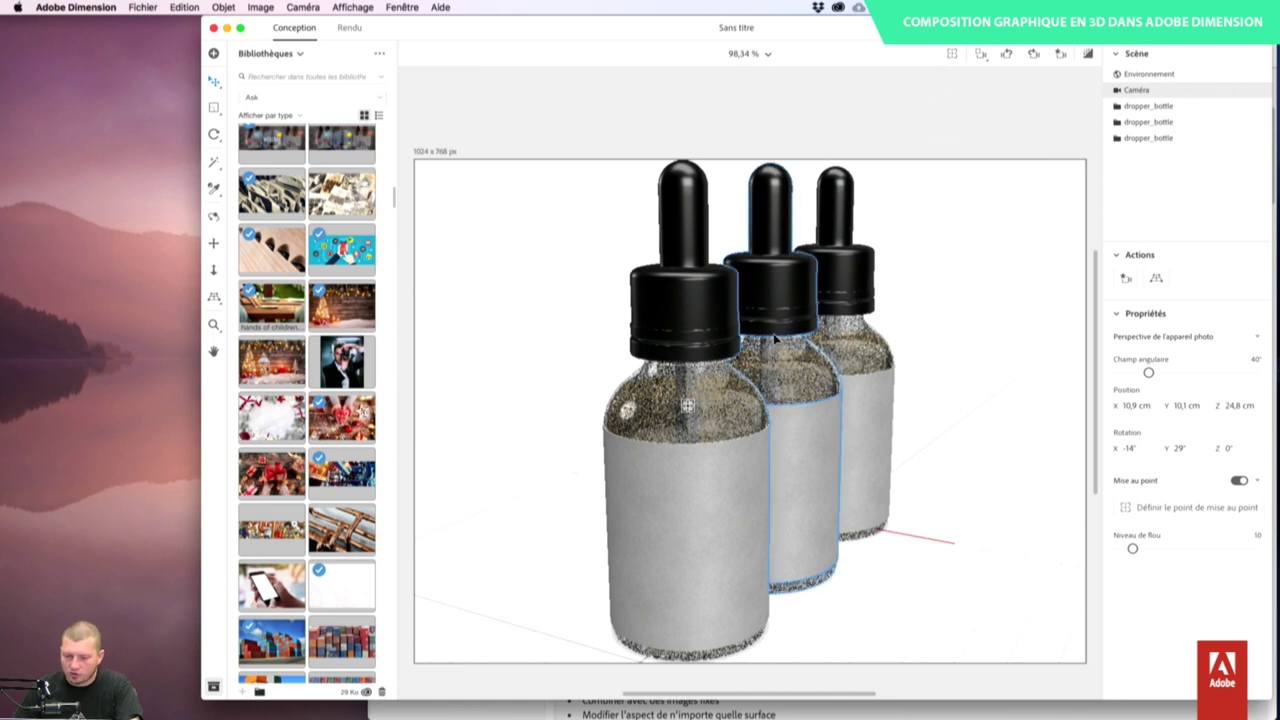
- Preview the camera's focus blur directly on the canvas, select the middle bottle, and turn the preview off again
click(952, 53)
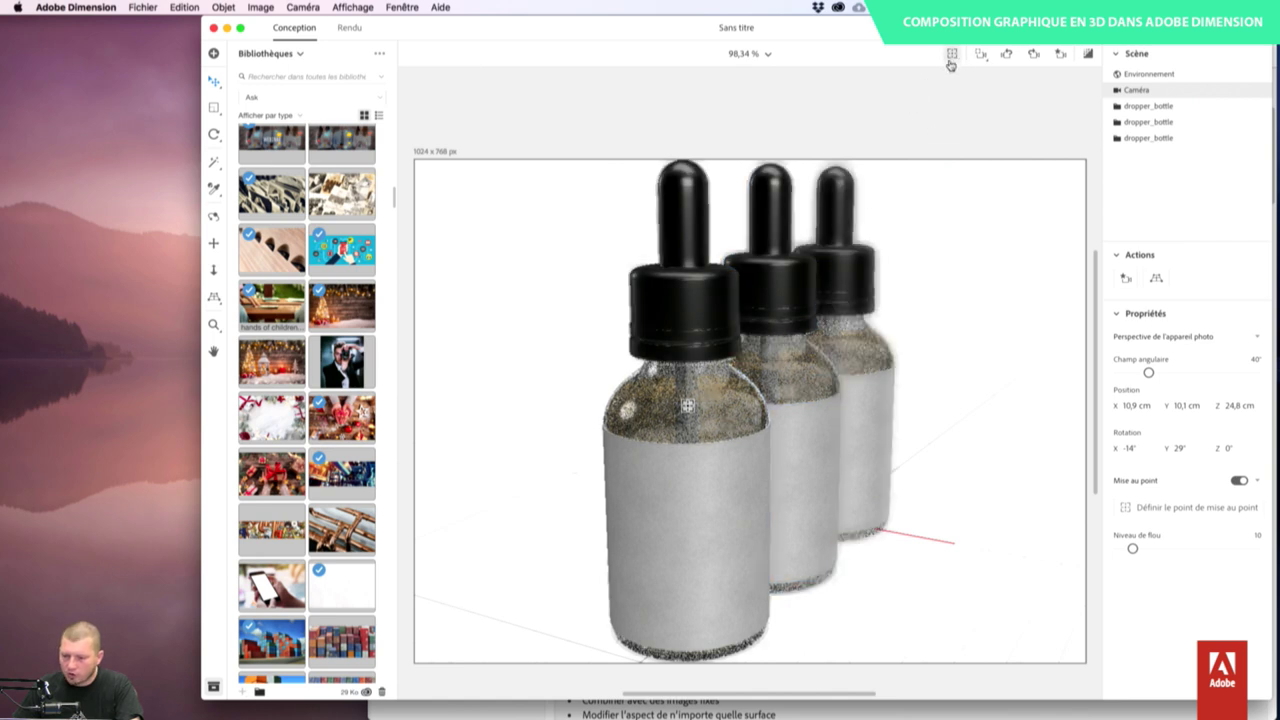
click(772, 324)
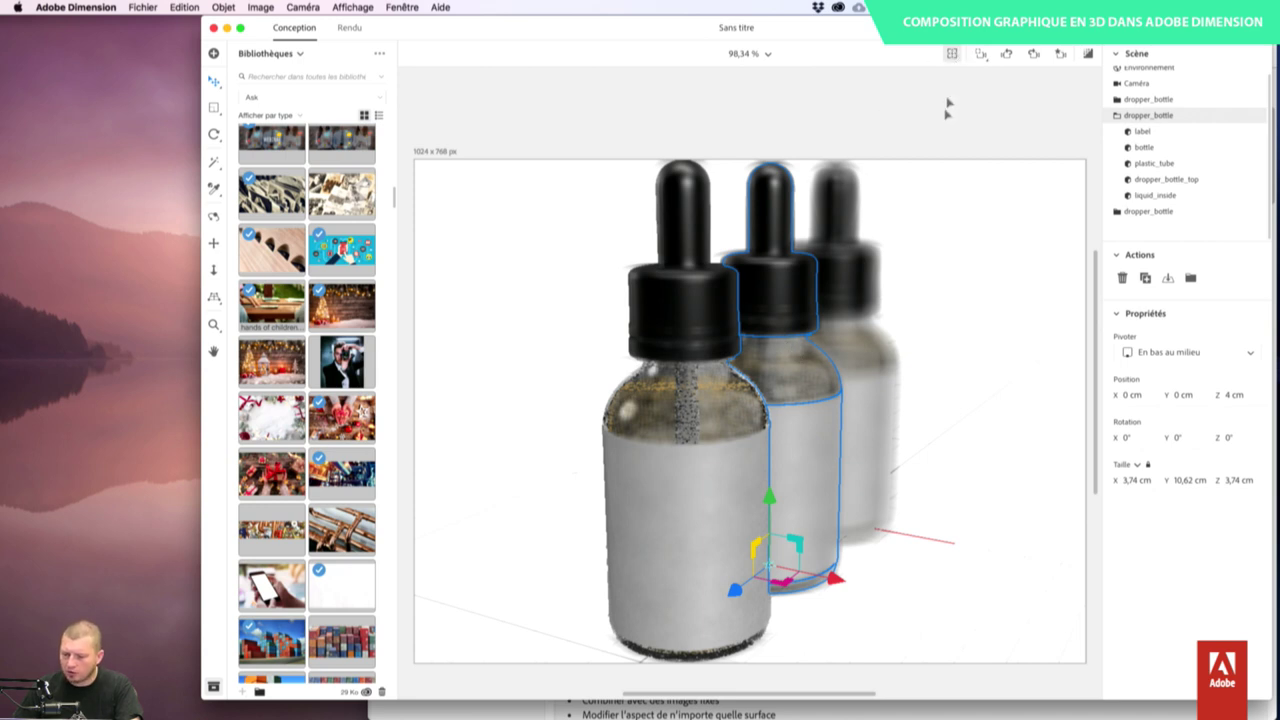
click(692, 400)
click(790, 352)
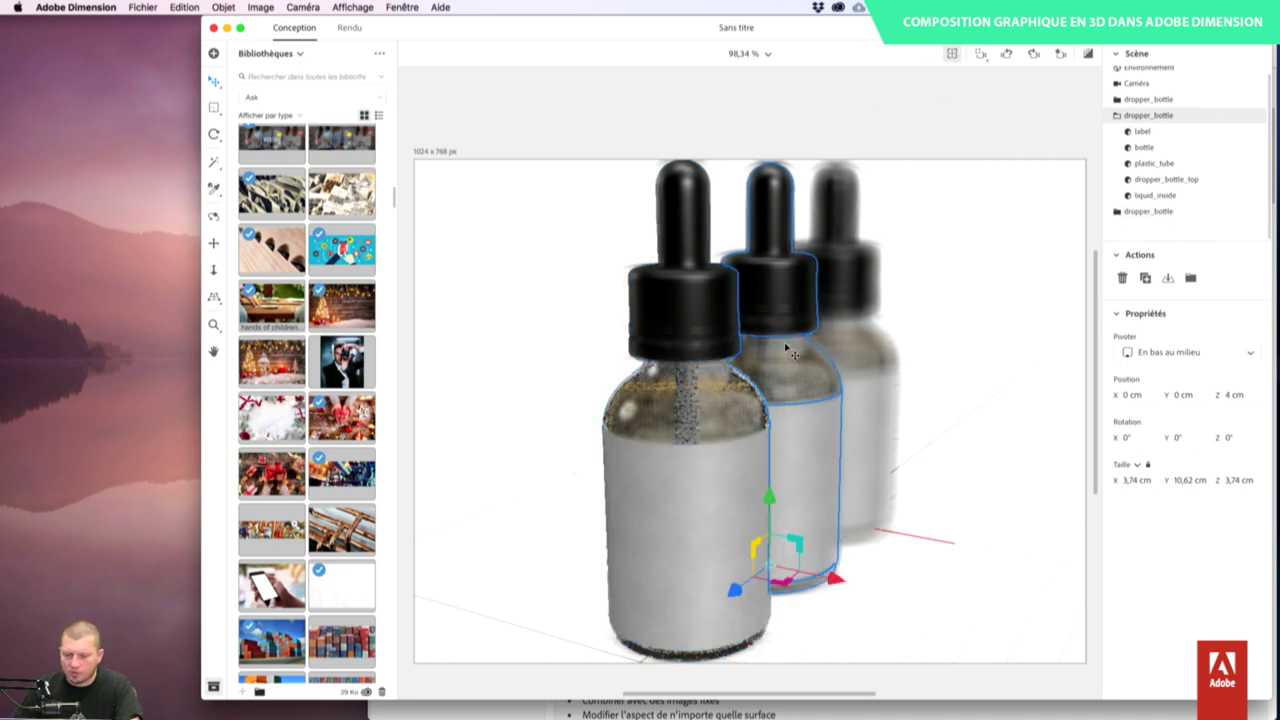
click(952, 57)
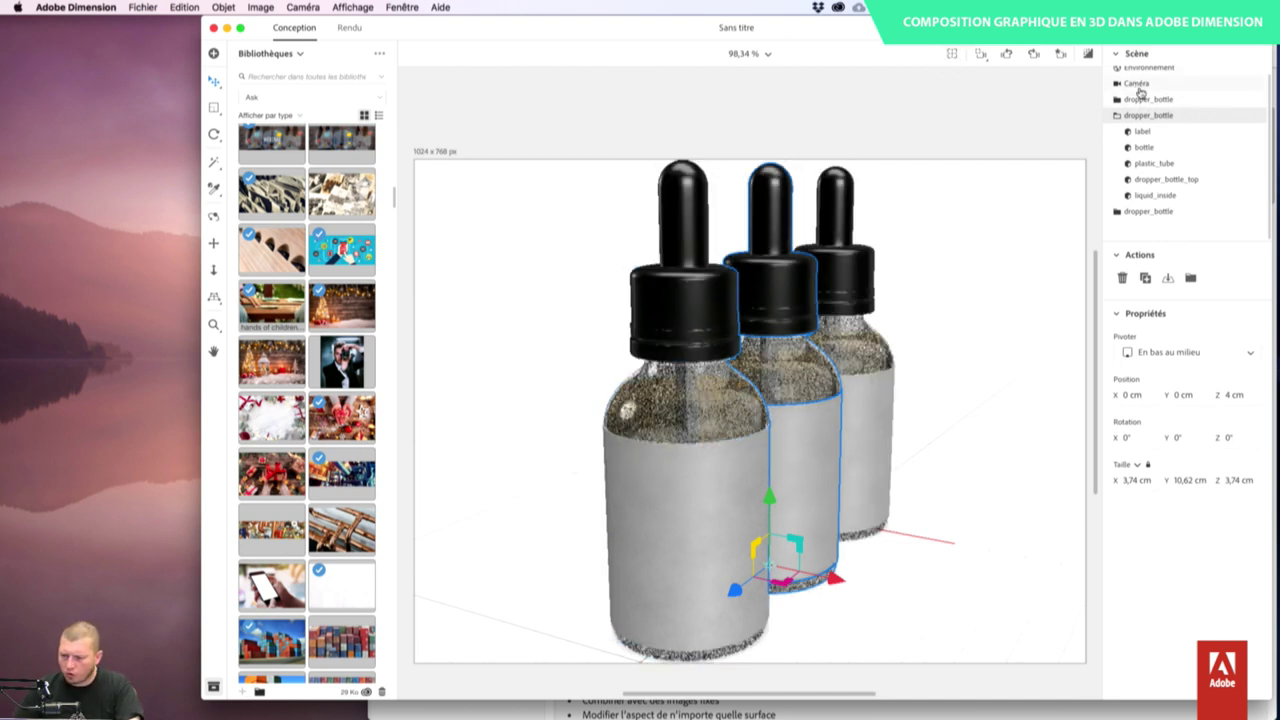
- Set the camera's focus point on the glass shoulder of the middle bottle
click(1137, 84)
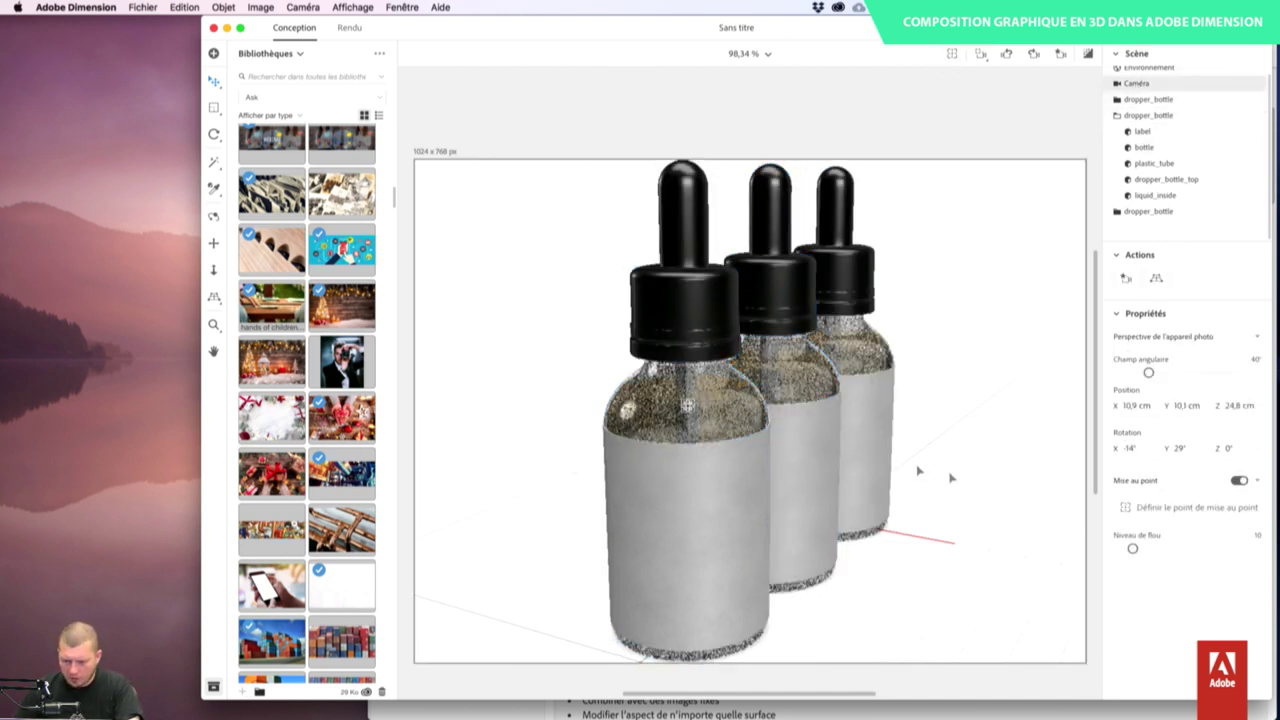
click(1165, 510)
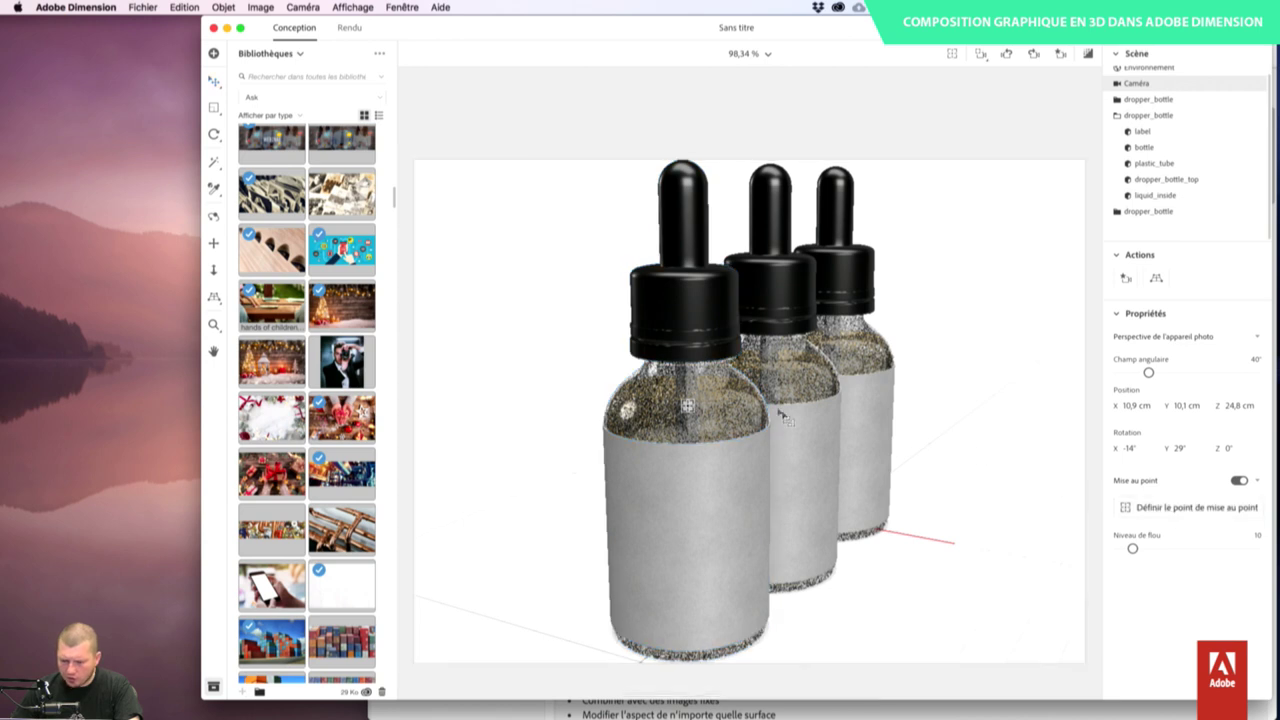
click(775, 361)
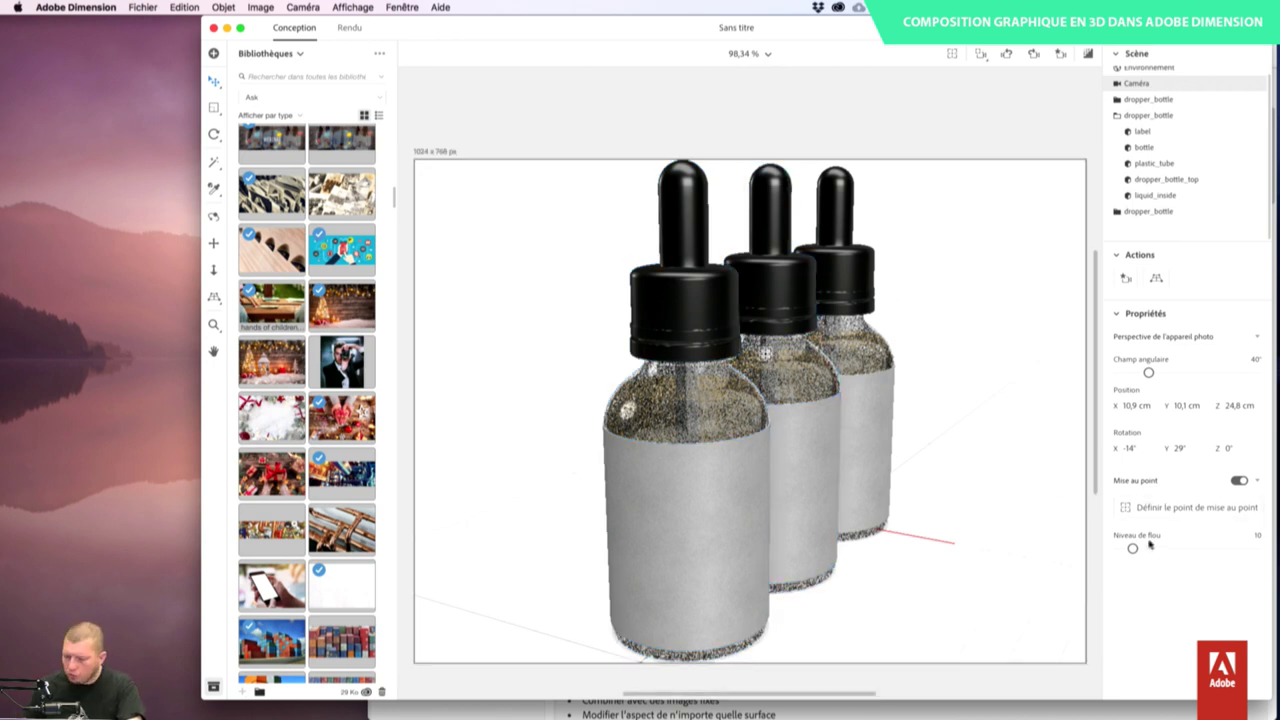
- Try blur levels of 39.8 and 11.2 against the render preview and settle on a camera blur level of 15
drag(1133, 549, 1172, 549)
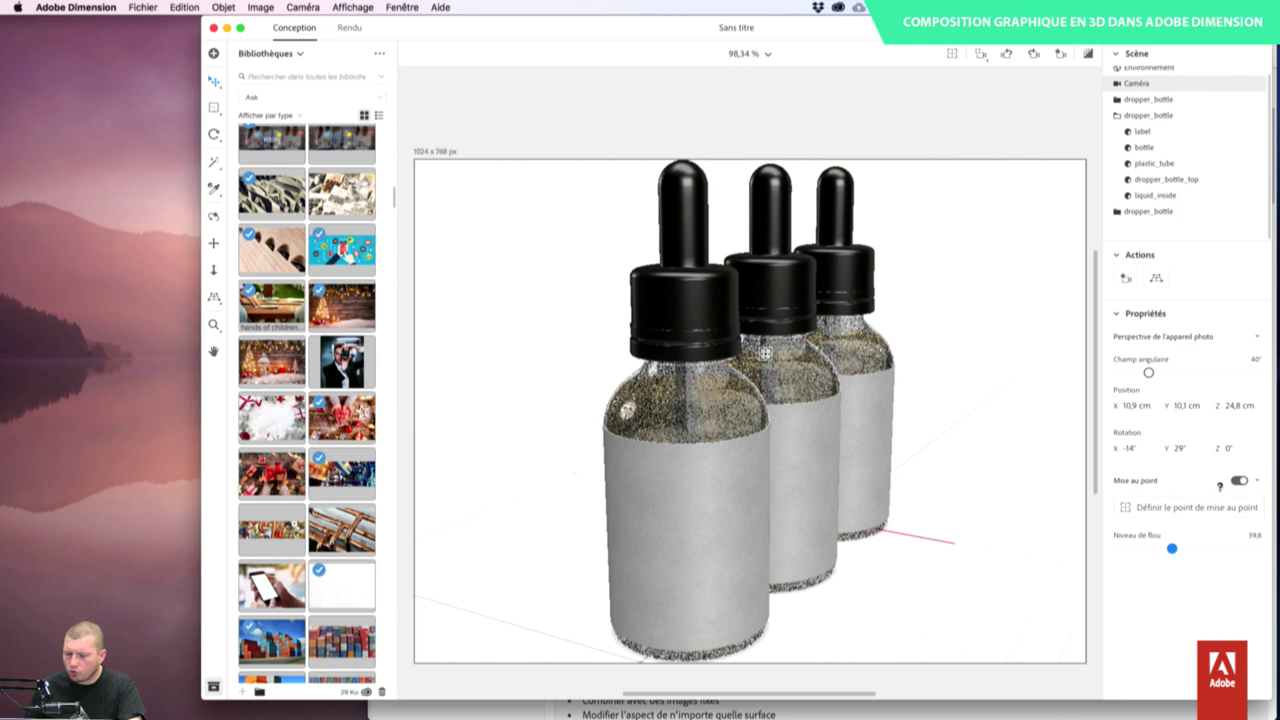
click(1088, 53)
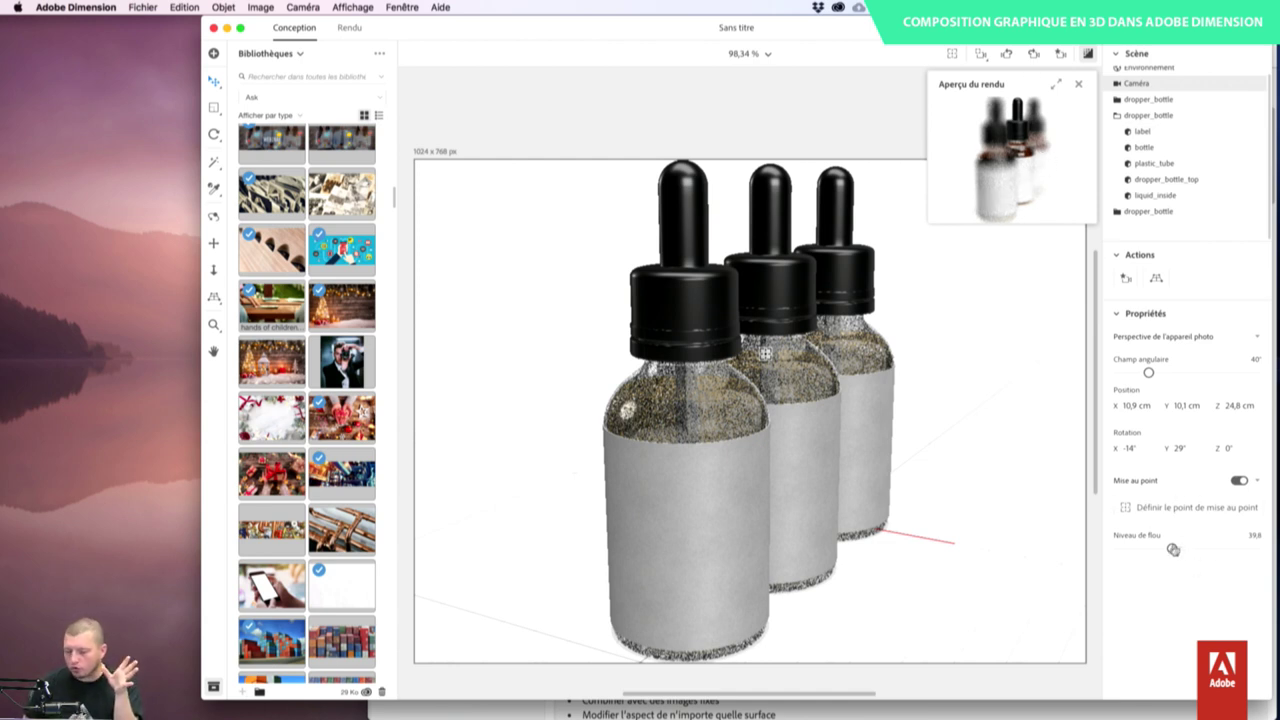
drag(1173, 549, 1135, 563)
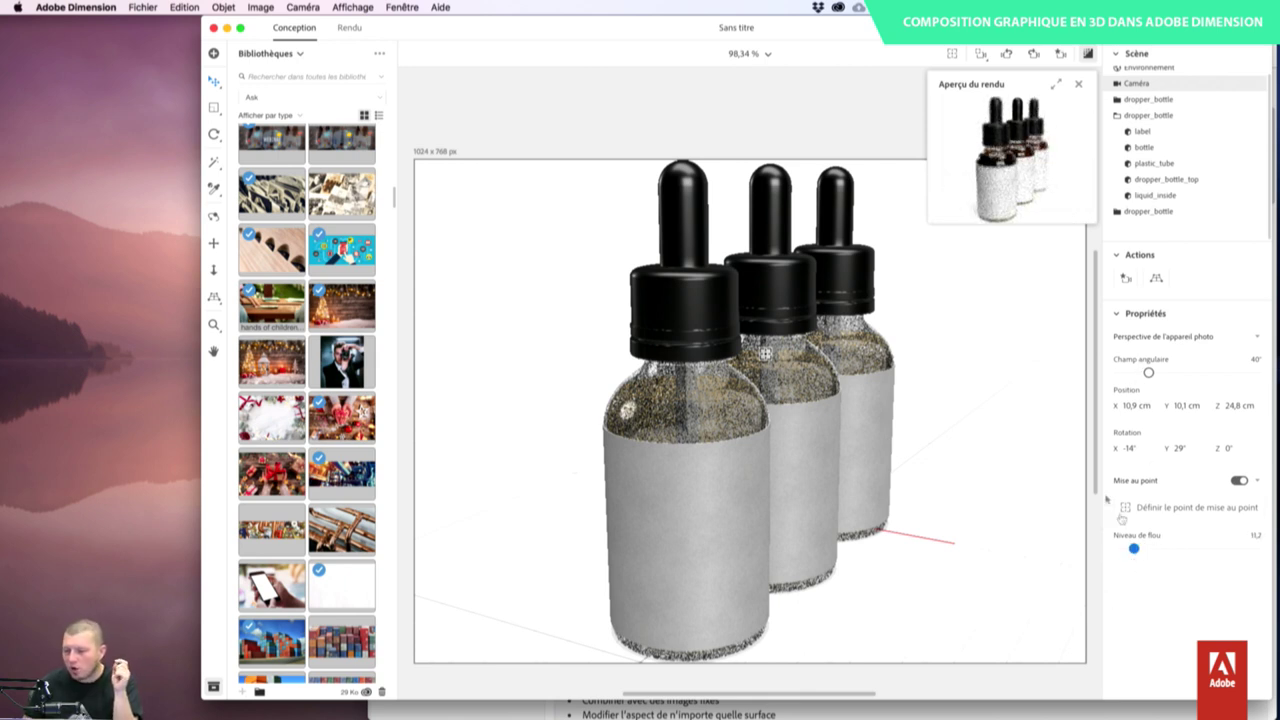
mouse_move(1136, 554)
mouse_down()
mouse_move(1126, 557)
mouse_move(1138, 556)
mouse_up()
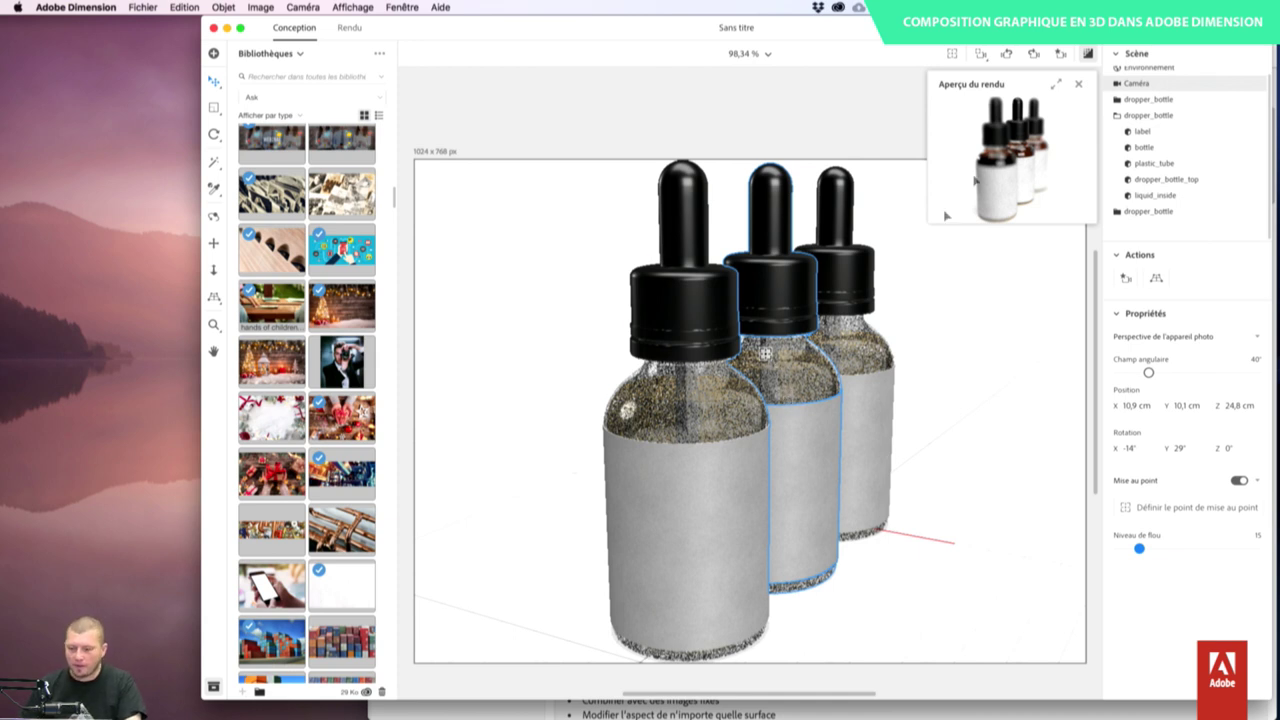
click(1087, 55)
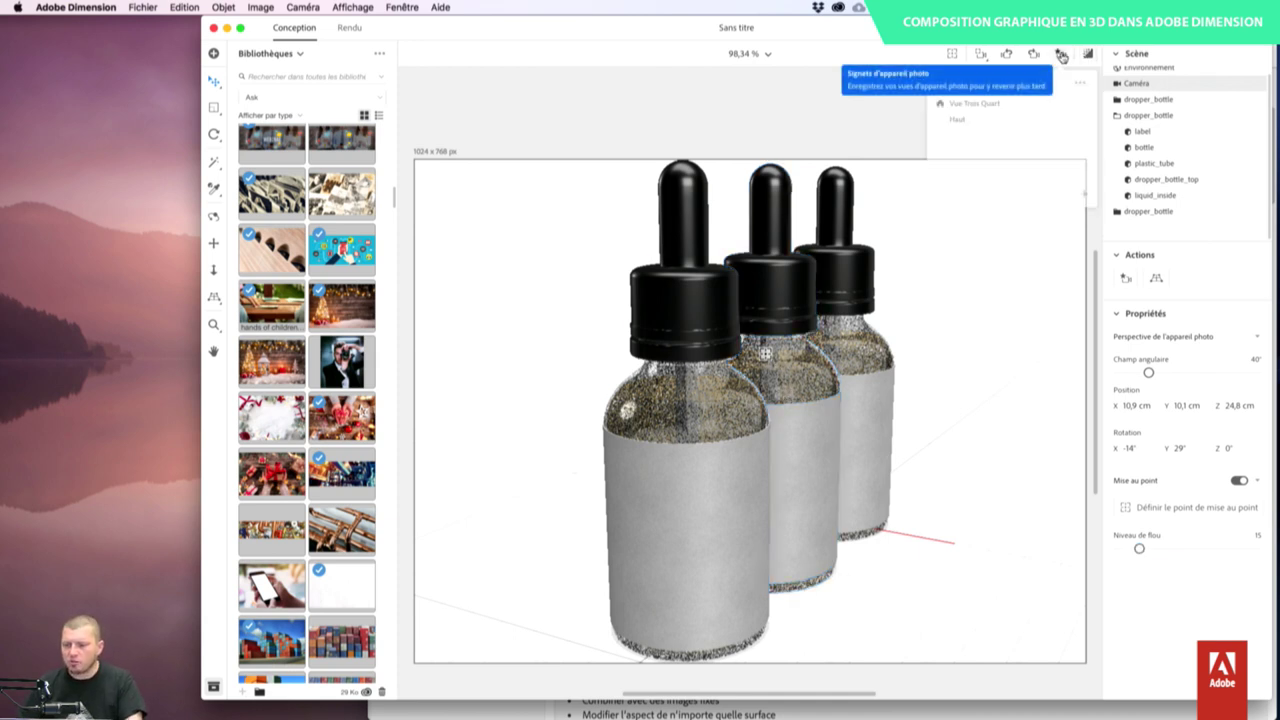
- Save the current view as a camera bookmark named "TroisQuart Mise AU Point"
click(1060, 53)
click(1083, 193)
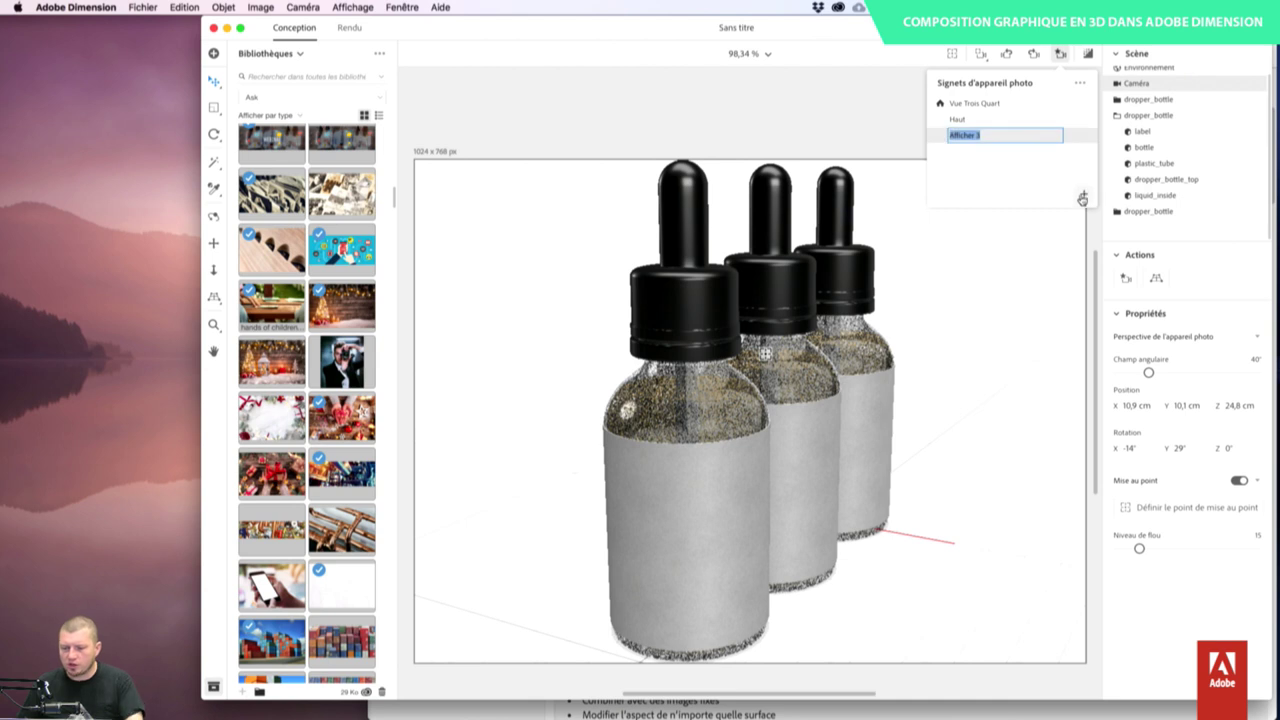
text(TroisQuart Mise AU Point)
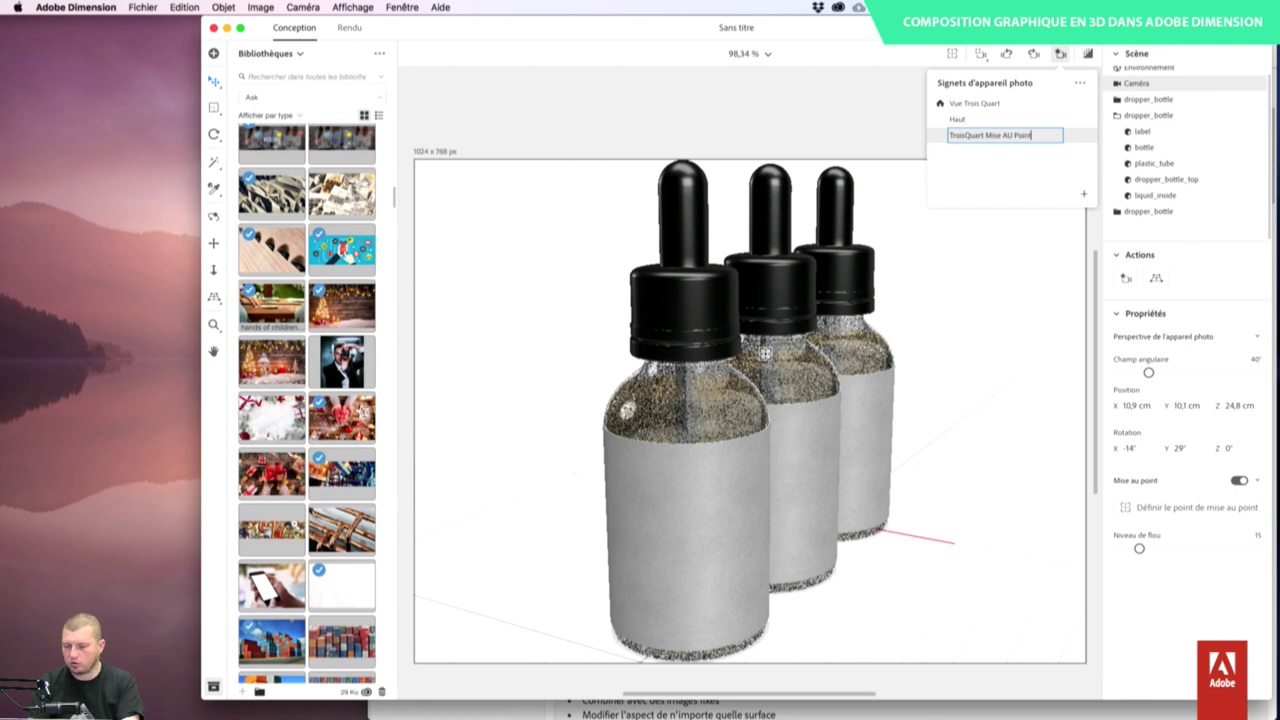
key(Return)
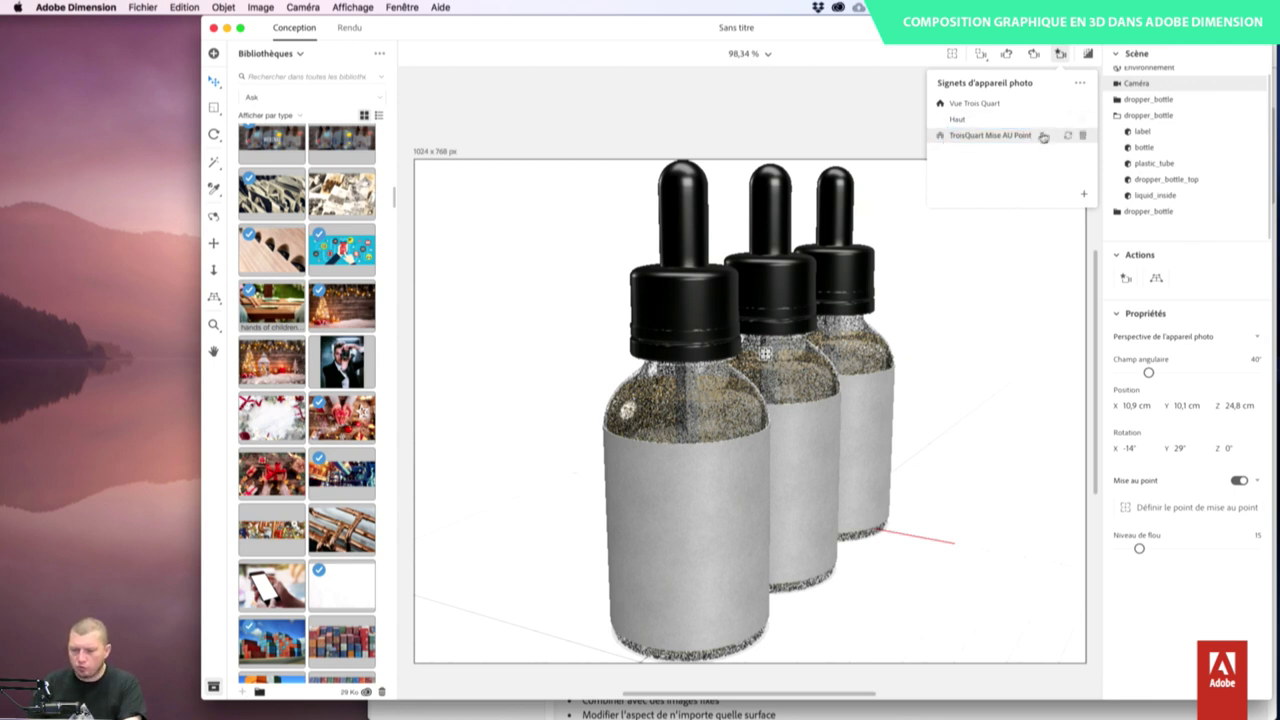
- Compare the "Vue Trois Quart" bookmark with "TroisQuart Mise AU Point", ending on the latter view
click(1023, 106)
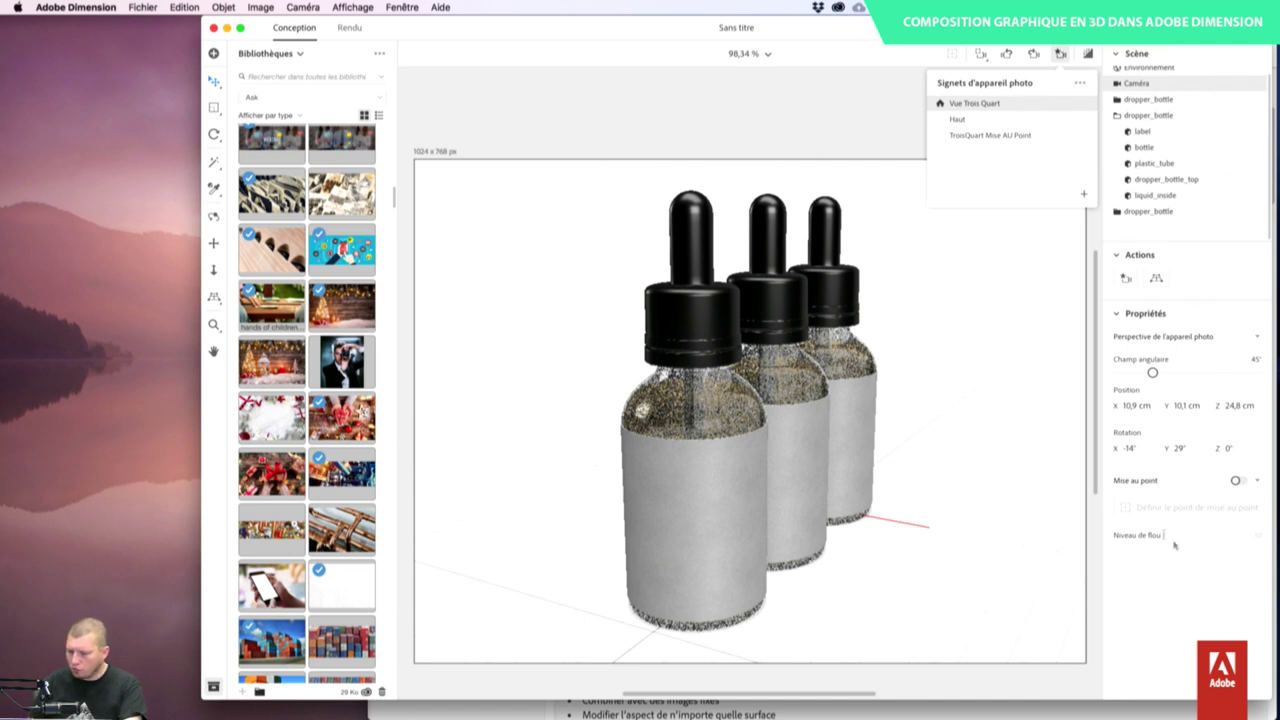
click(990, 137)
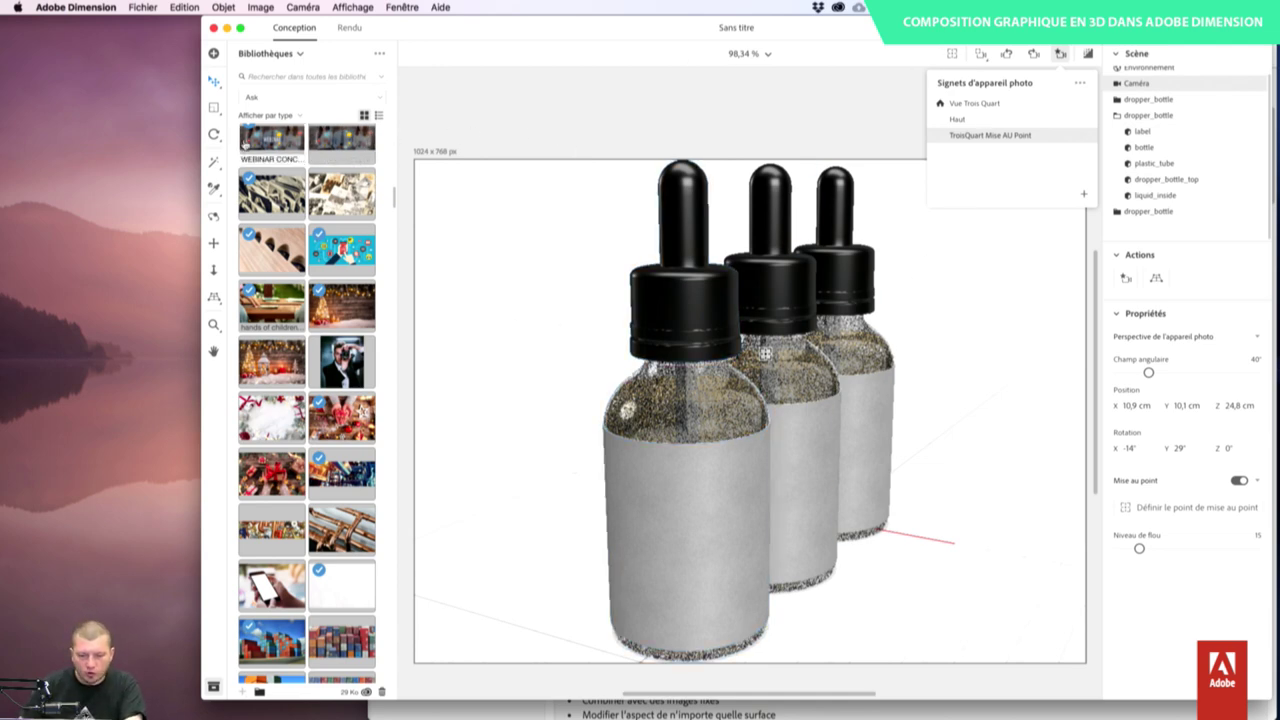
key(Escape)
- Orbit the camera to a rotation of about -13° X and 27° Y, and dolly it in and out around the bottles
key(1)
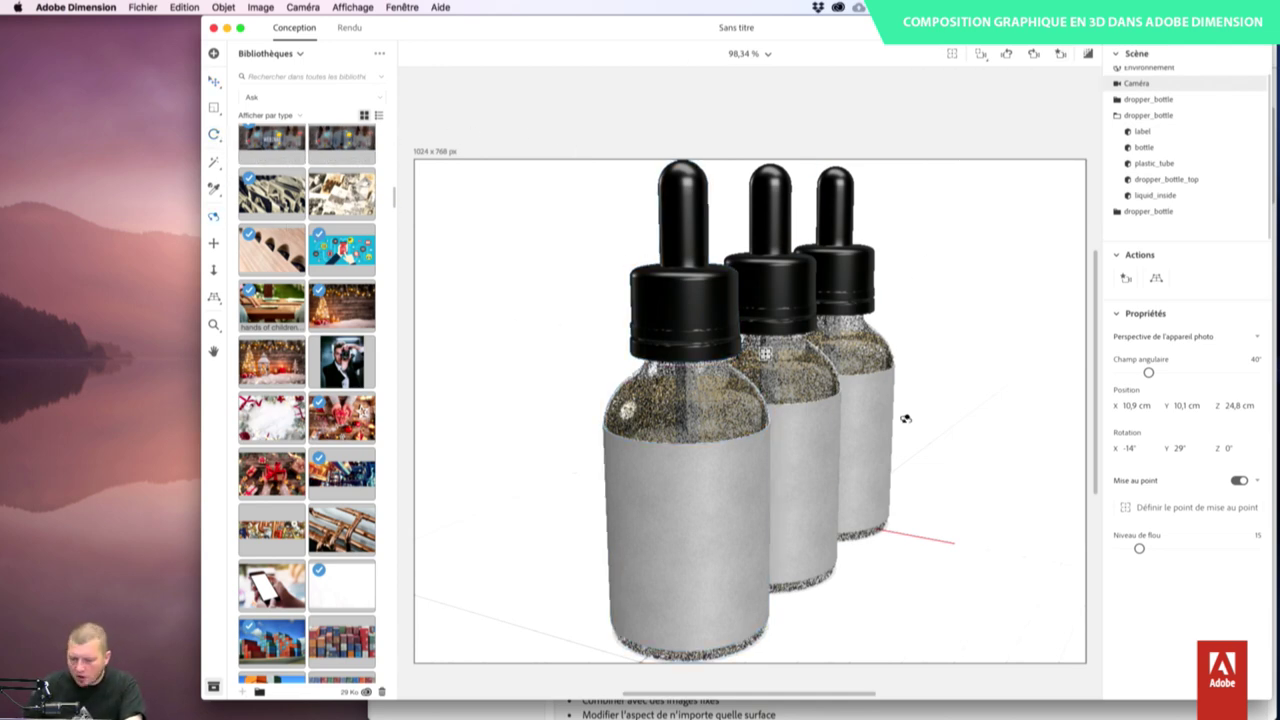
mouse_move(906, 420)
mouse_down()
mouse_move(916, 400)
mouse_move(903, 400)
mouse_move(910, 416)
mouse_up()
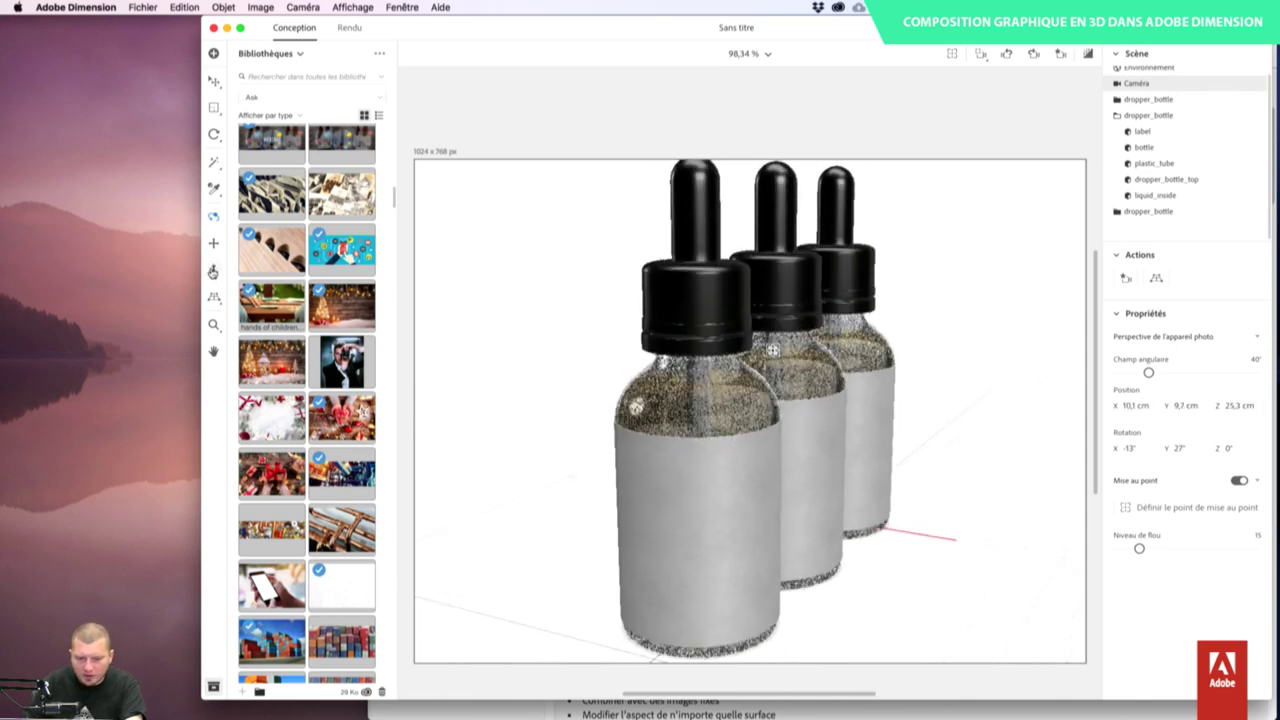
click(212, 246)
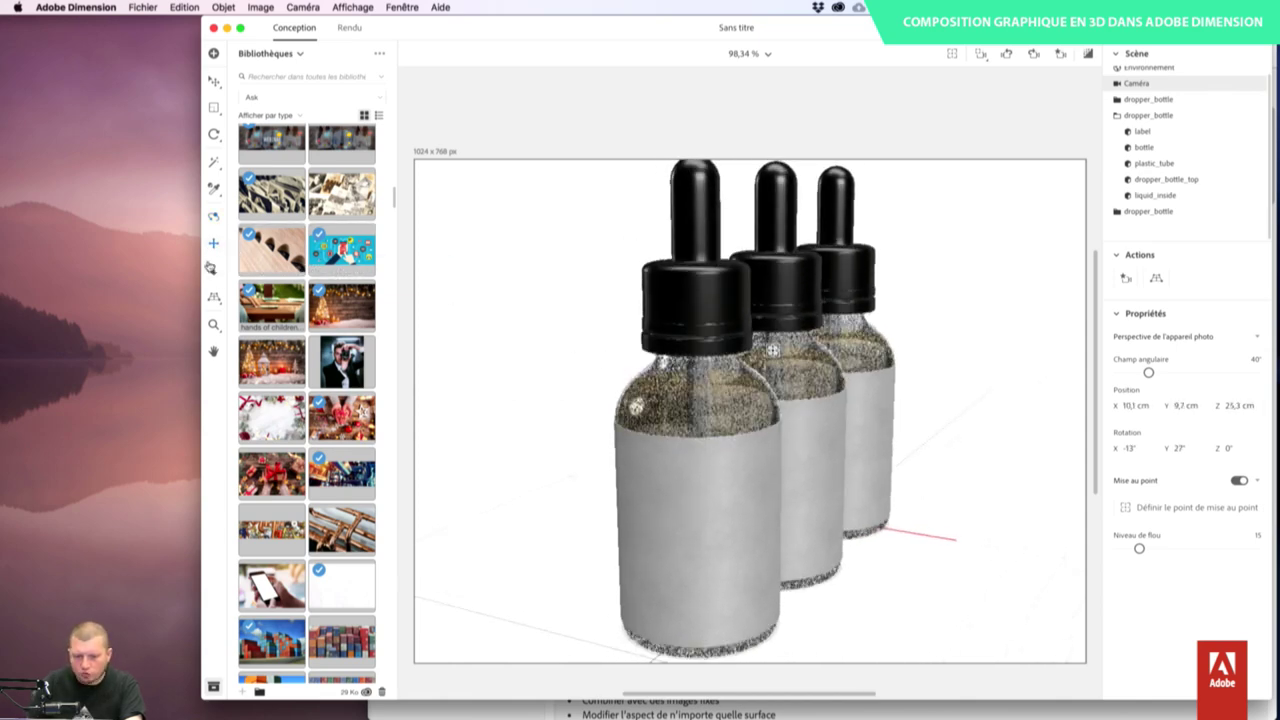
scroll(848, 474, up, 5)
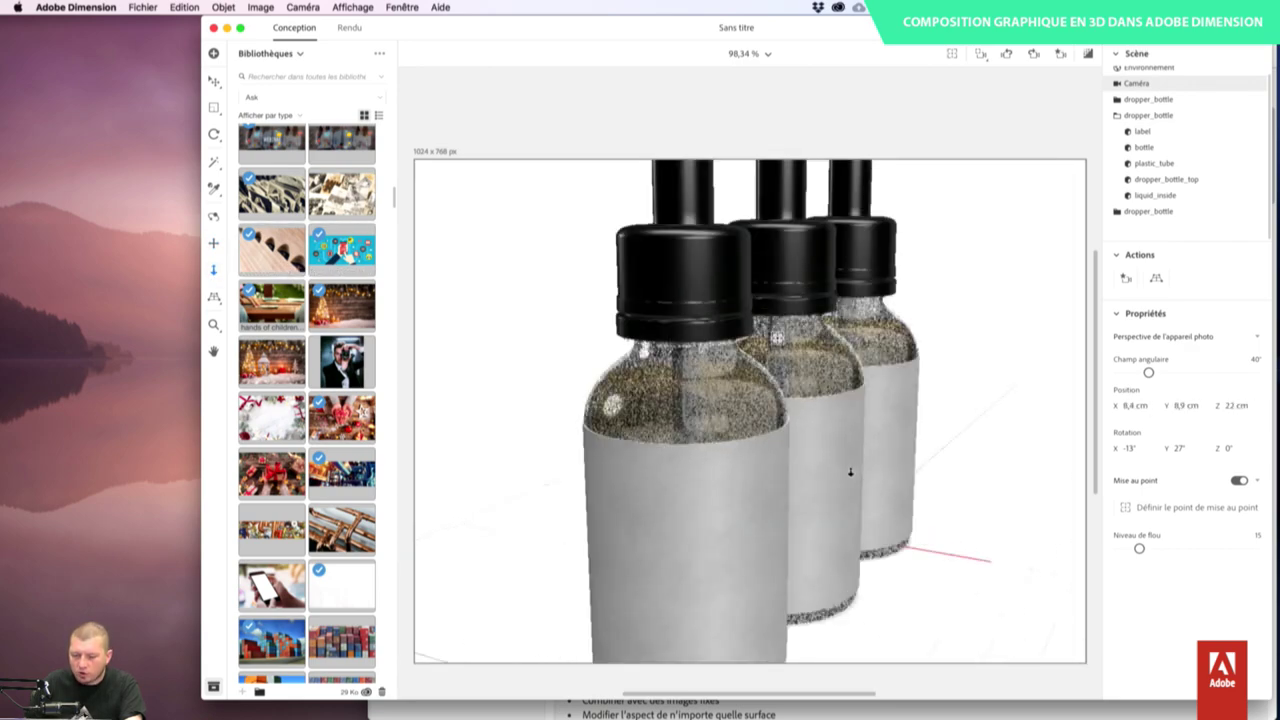
scroll(848, 472, down, 3)
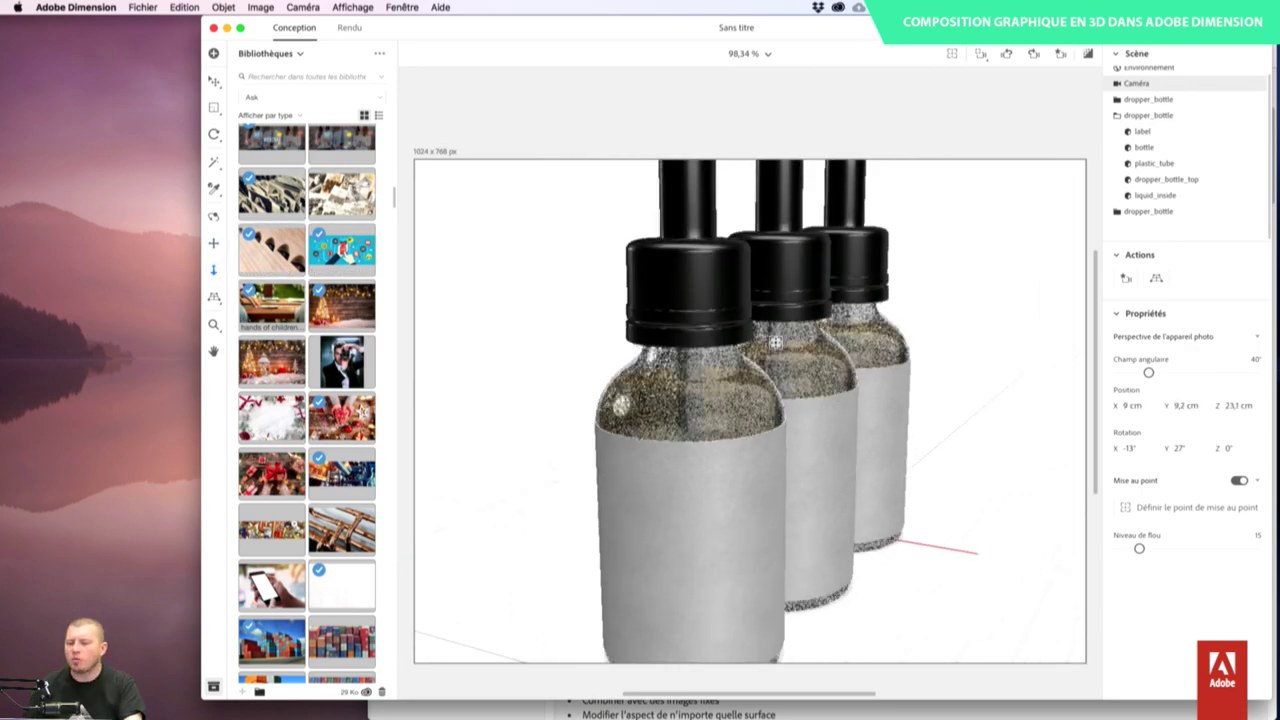
scroll(856, 455, up, 2)
scroll(851, 443, down, 5)
scroll(851, 443, up, 2)
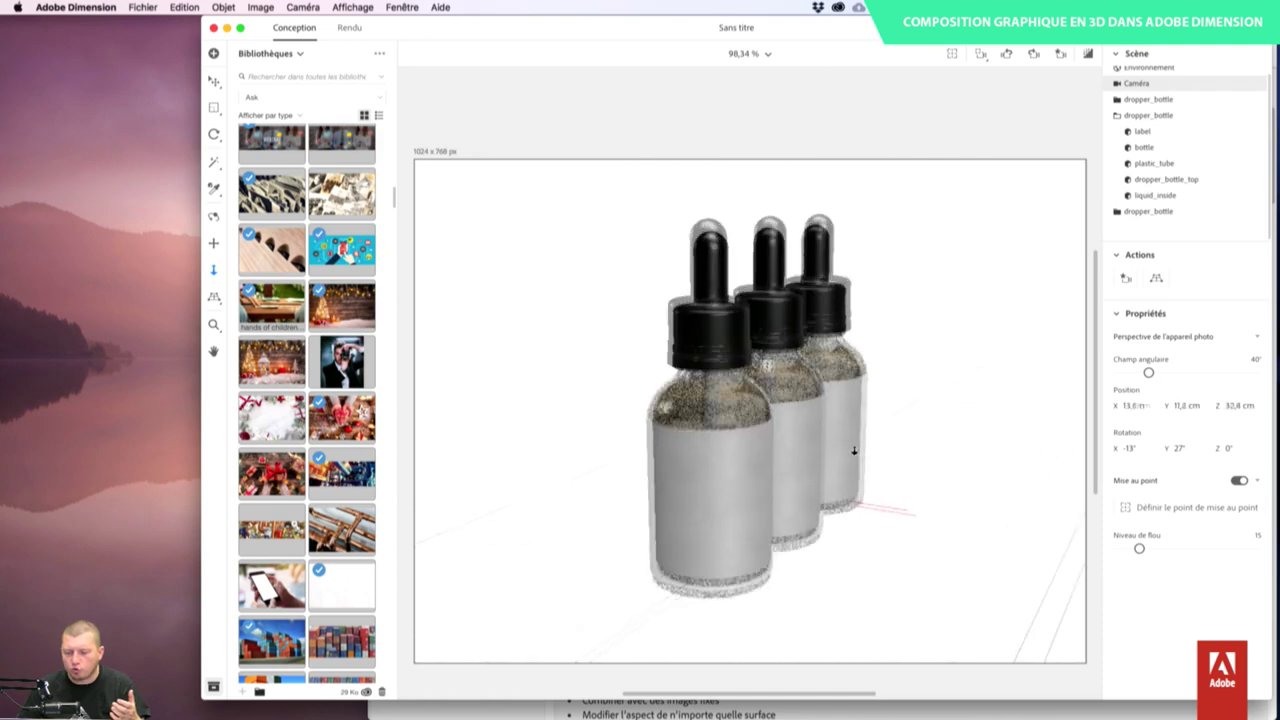
- Select the middle bottle, orbit the camera around it to about -8° X and 34° Y, and dolly in closer
click(1145, 115)
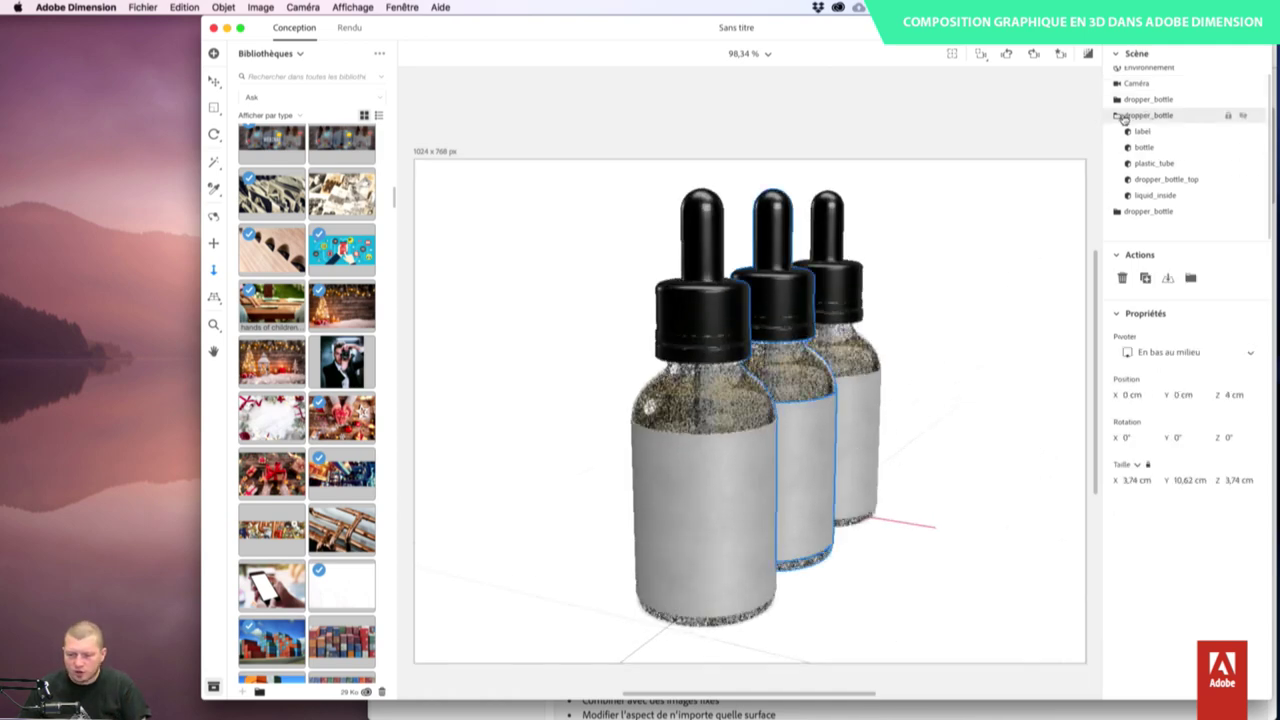
click(213, 215)
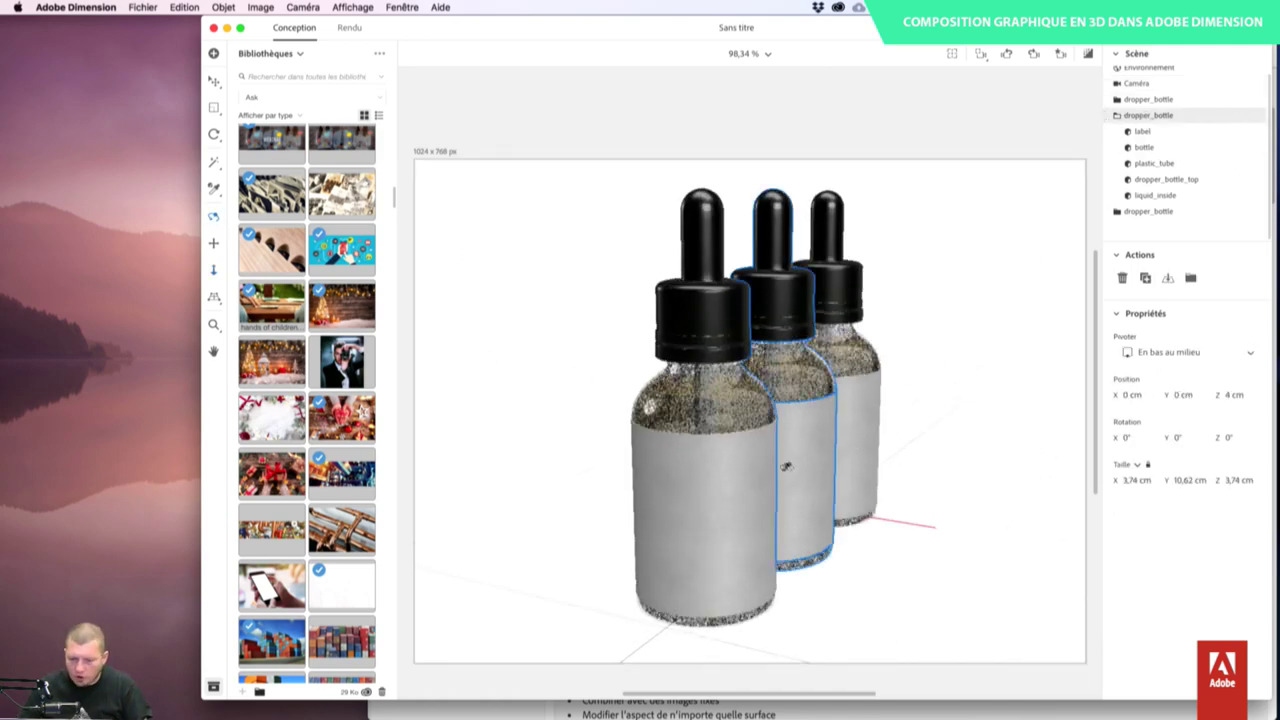
drag(740, 446, 789, 446)
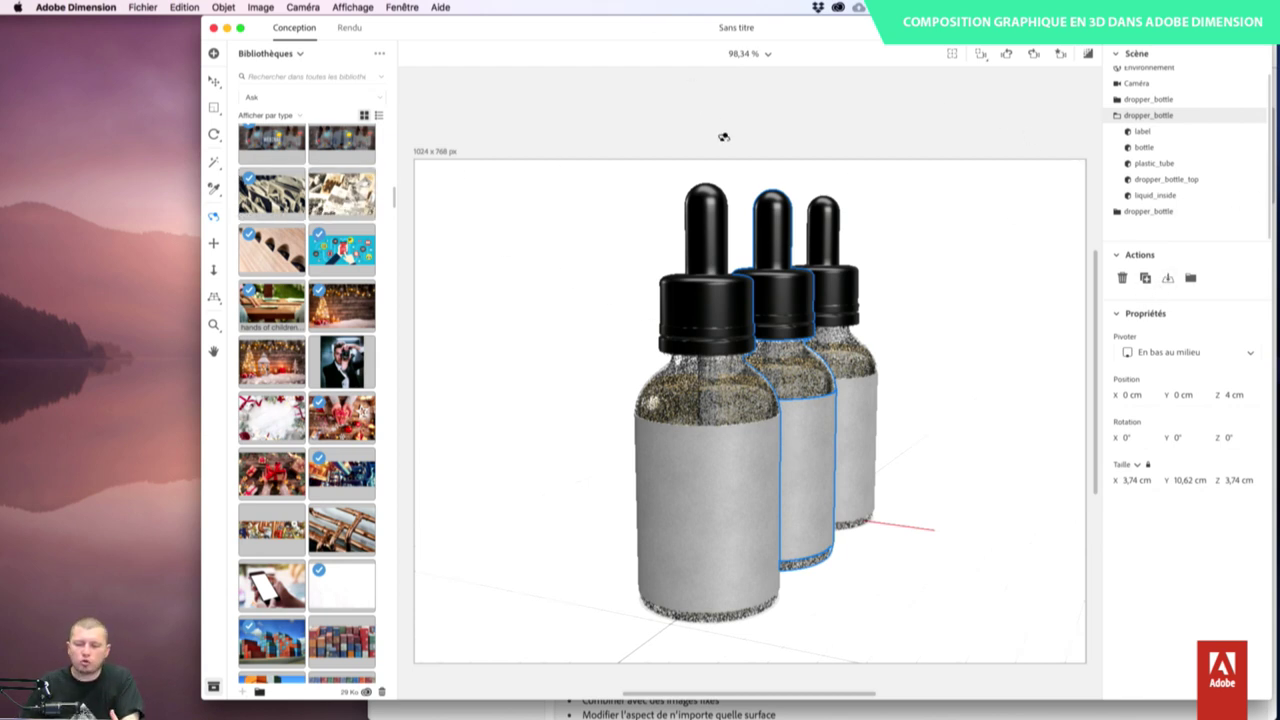
drag(859, 428, 835, 412)
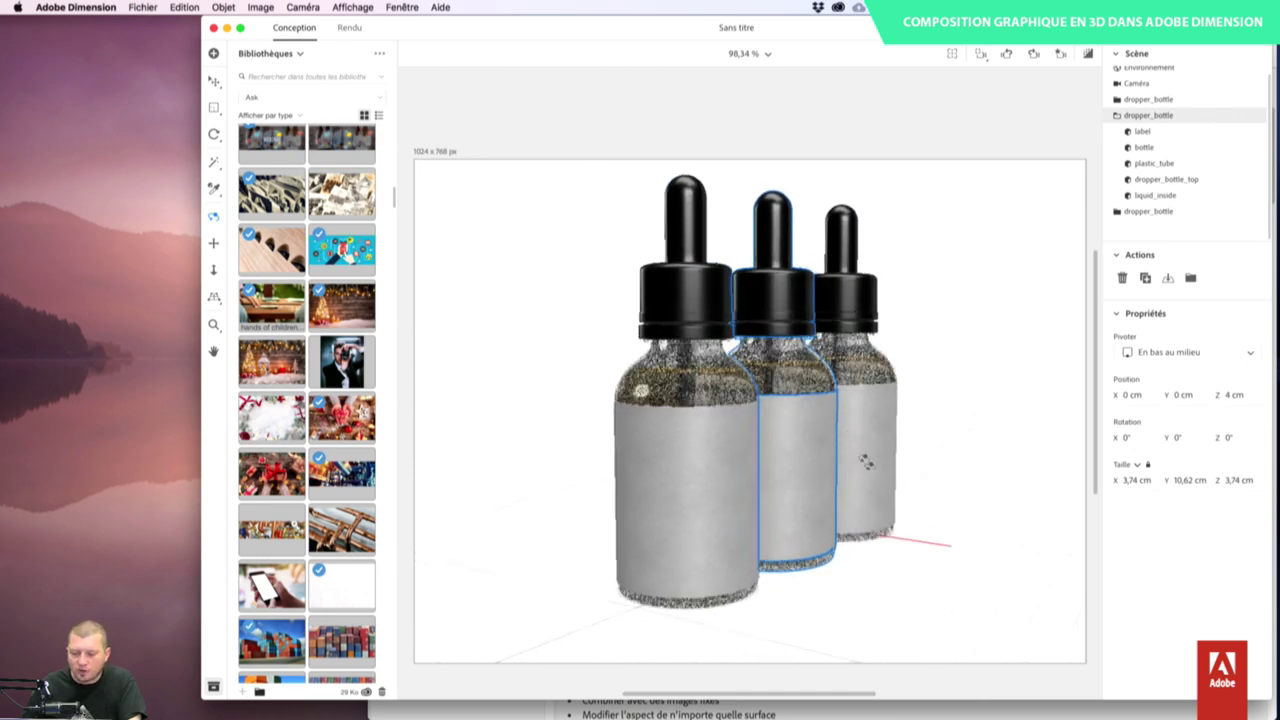
drag(866, 461, 874, 449)
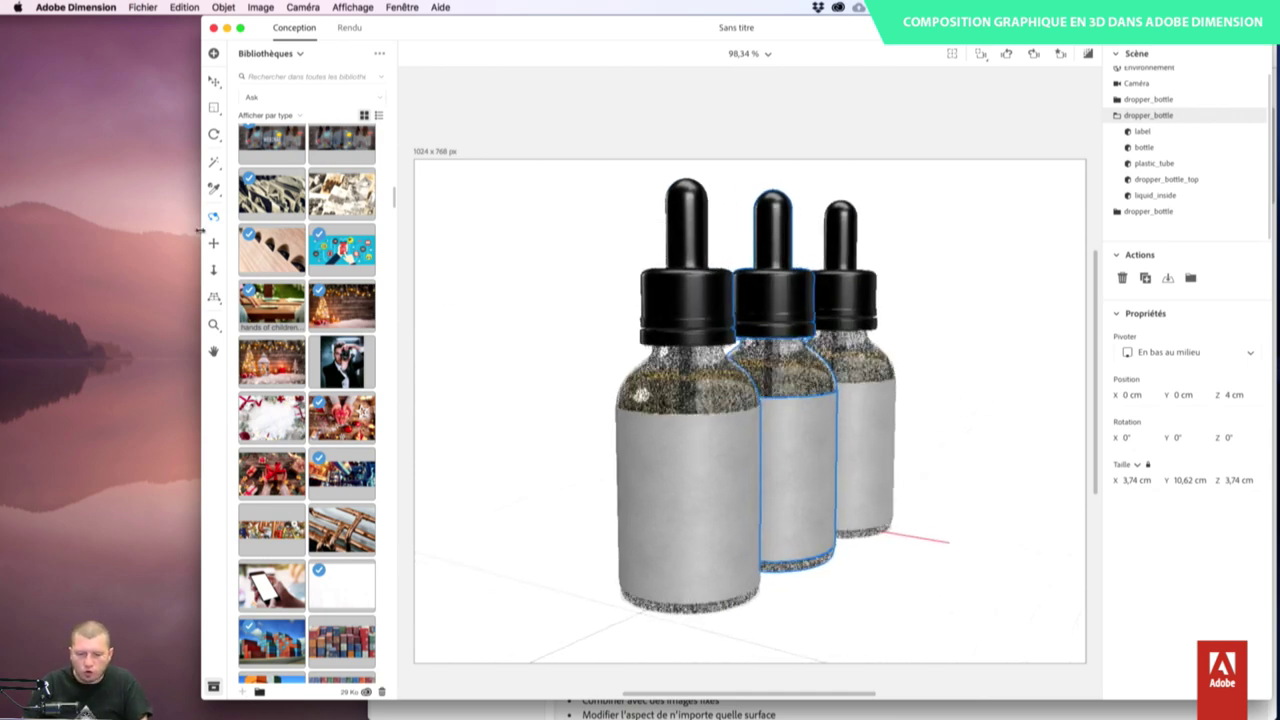
click(213, 270)
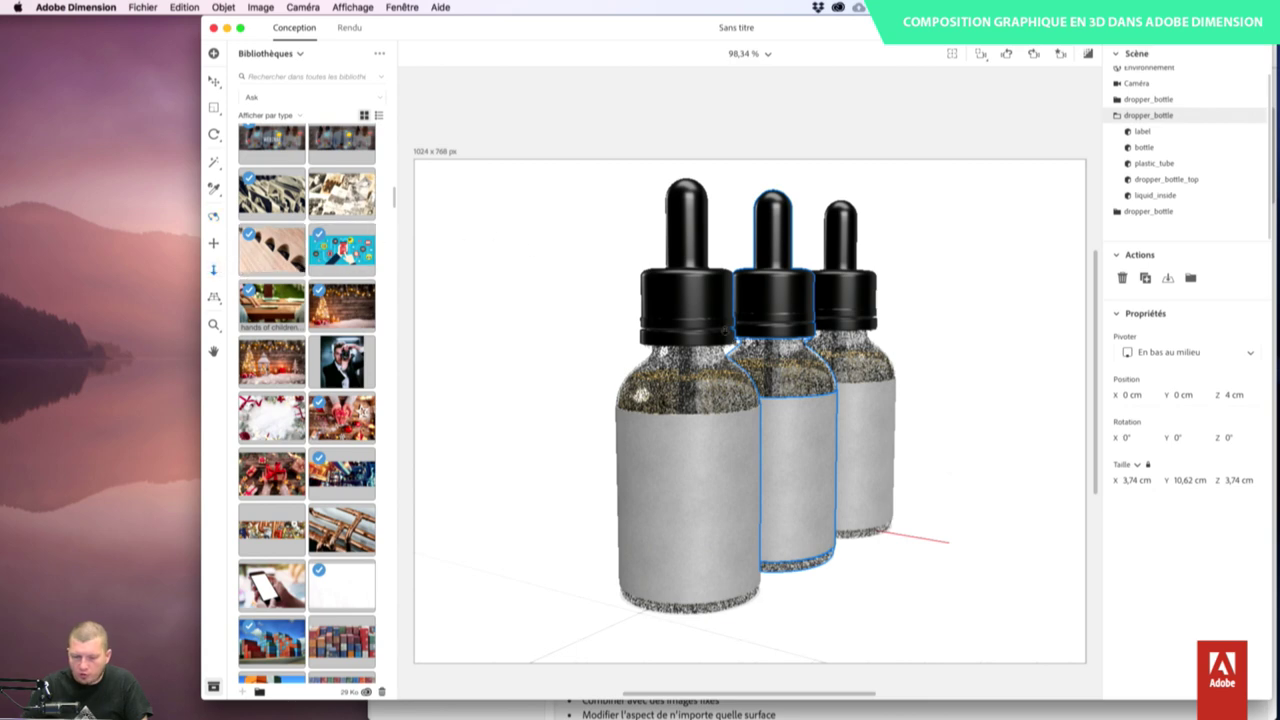
drag(840, 420, 840, 360)
scroll(769, 311, up, 2)
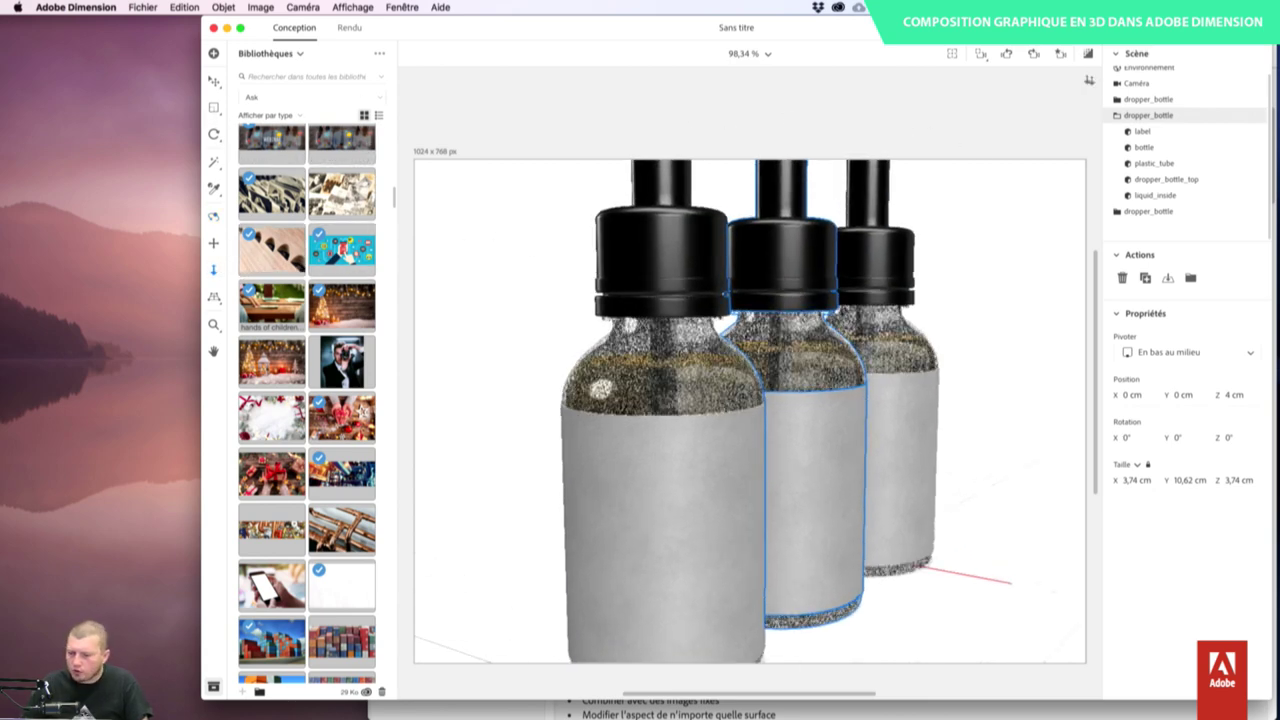
- Dolly the camera to about X 10.3, Y 7.1, Z 20.4 cm and check the focus blur in the render preview
click(1136, 83)
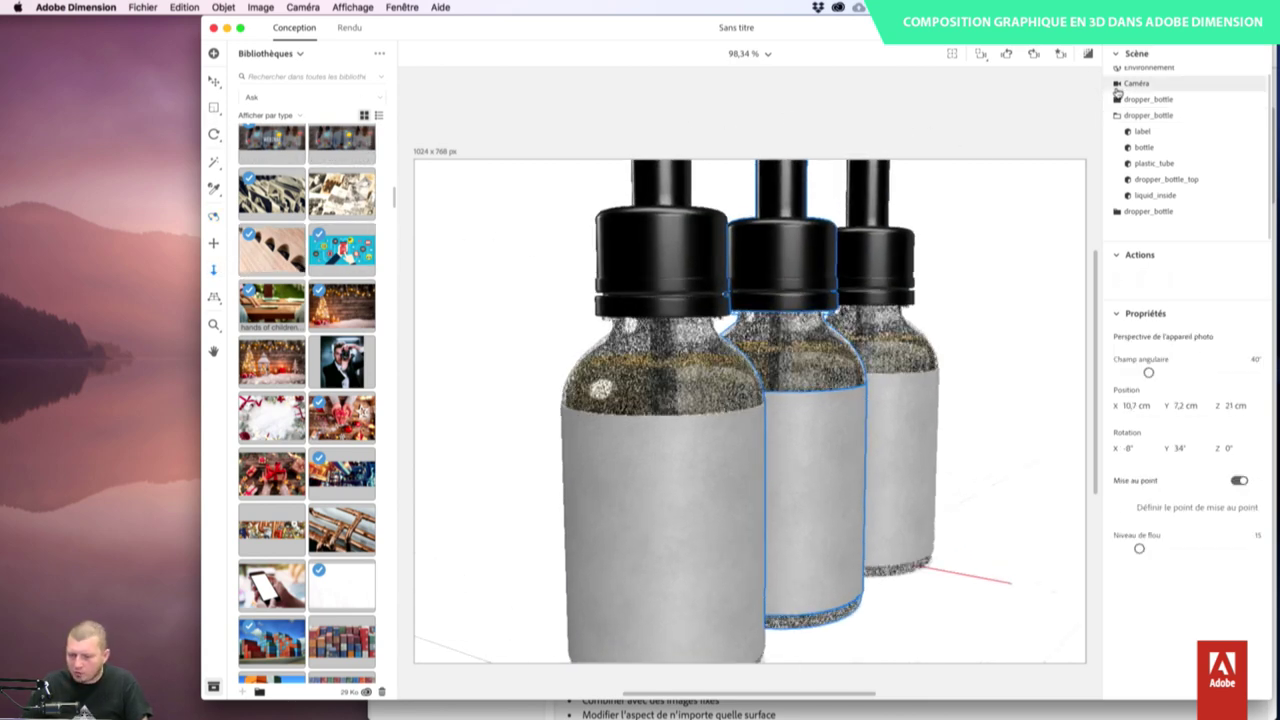
scroll(770, 333, down, 3)
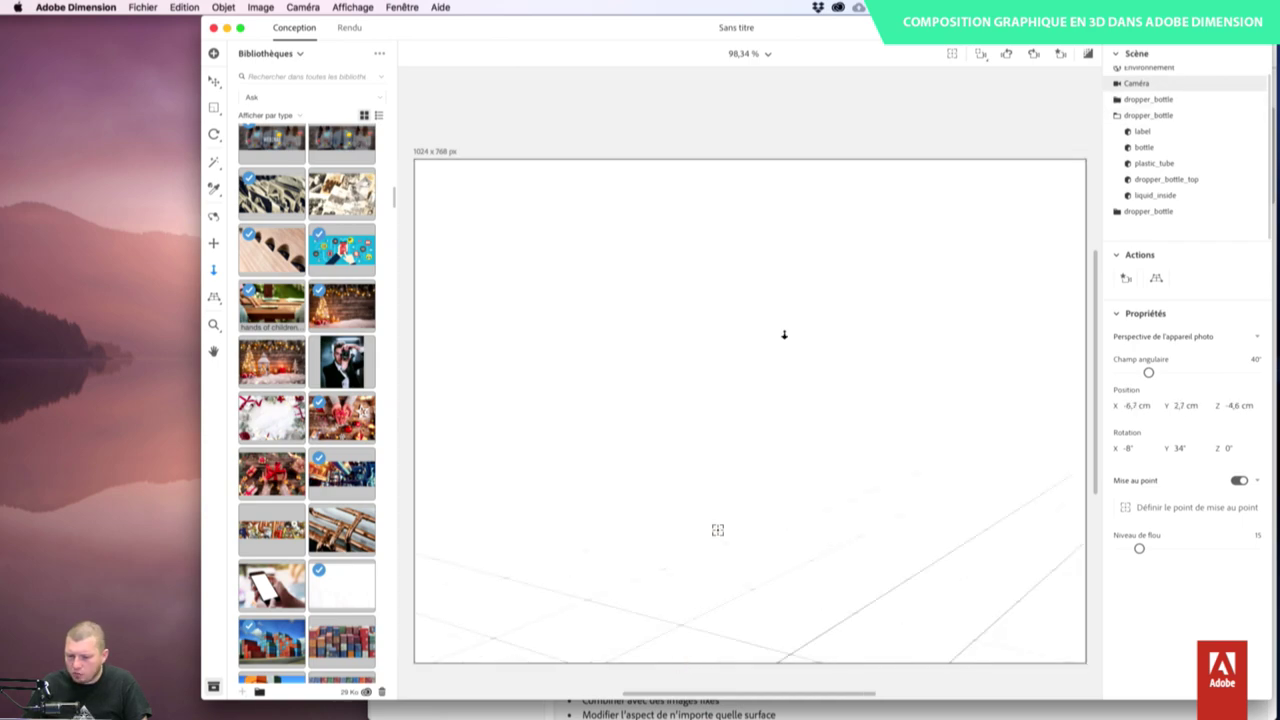
scroll(770, 340, up, 5)
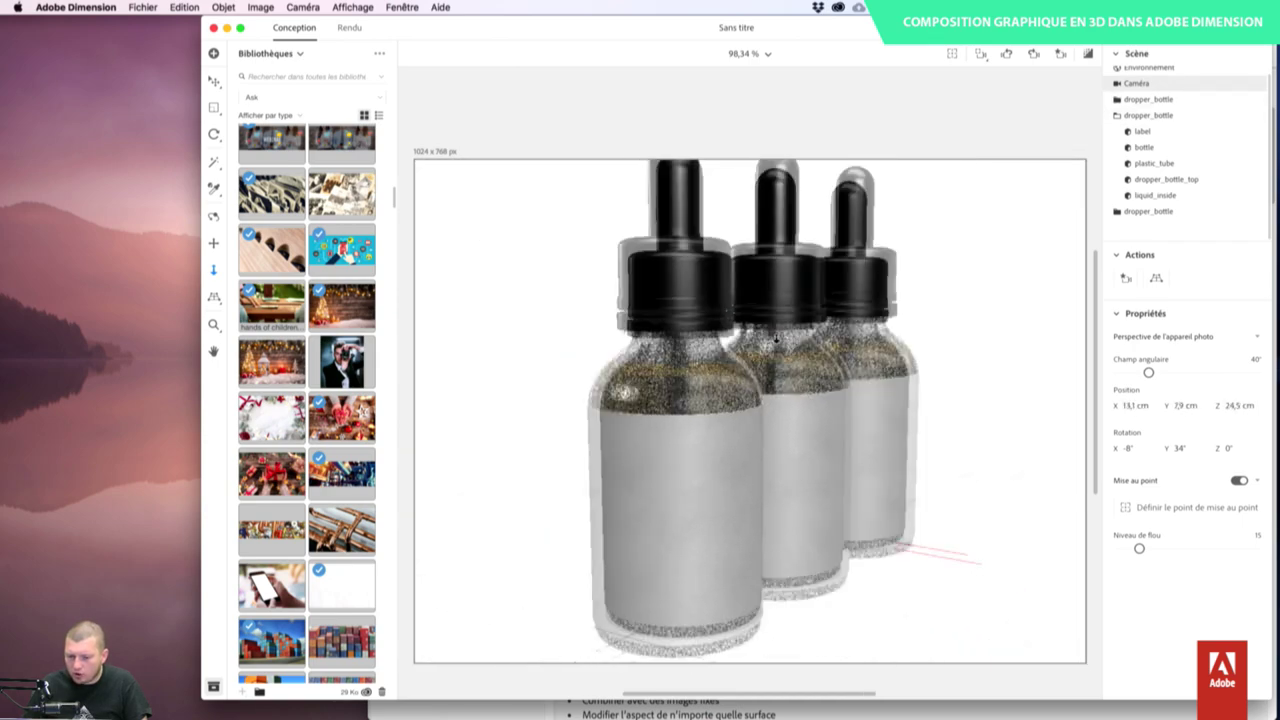
click(1089, 55)
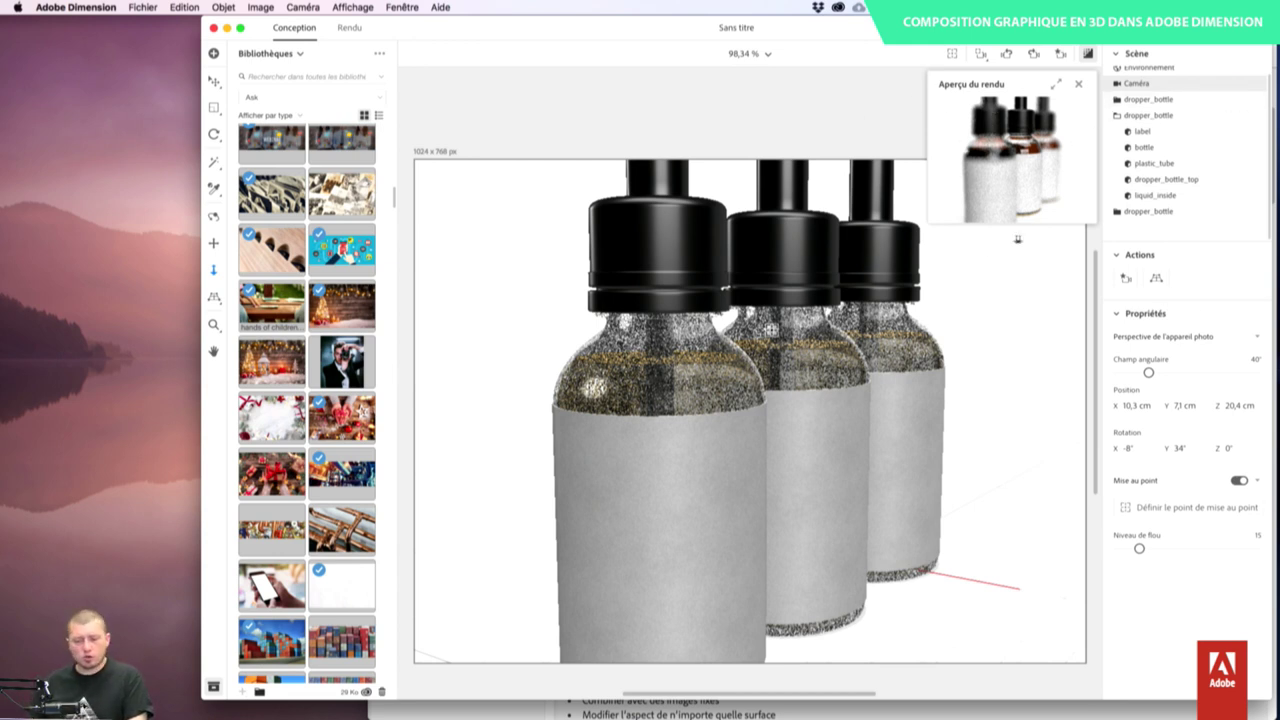
- Open the render setup, set the quality to Faible (rapide) and check the PSD bit-depth choices
click(352, 30)
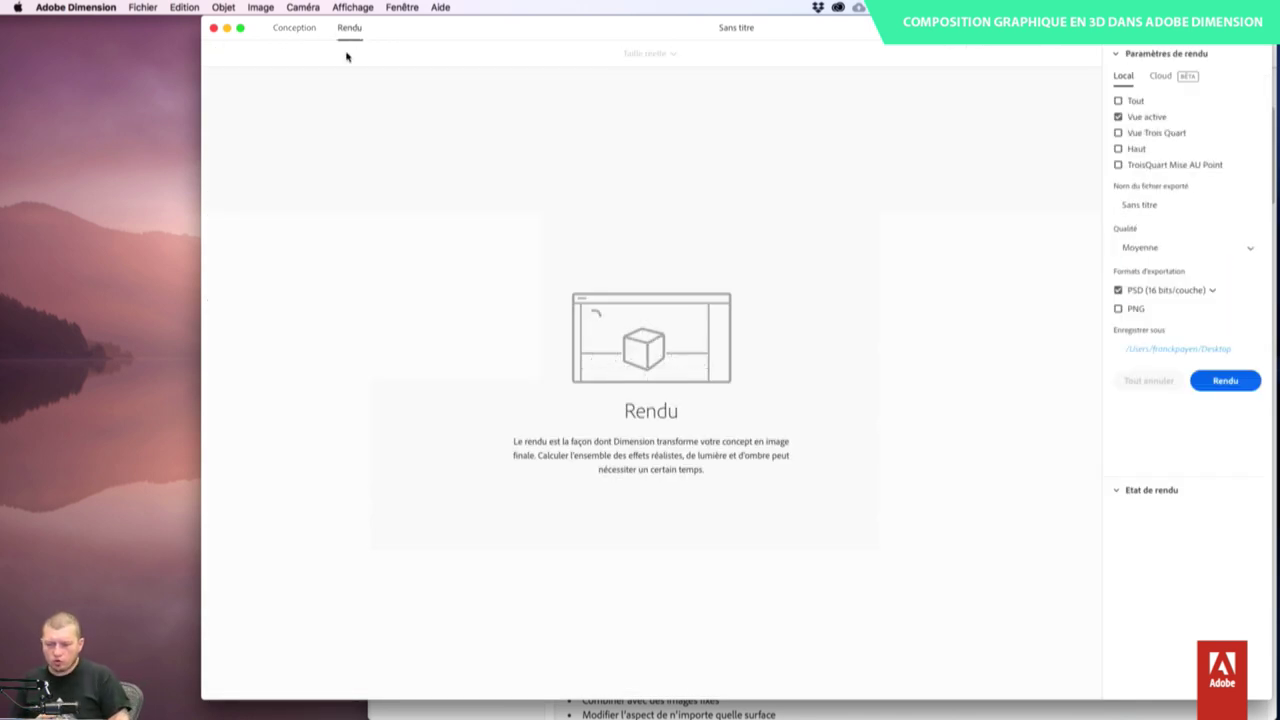
click(1170, 252)
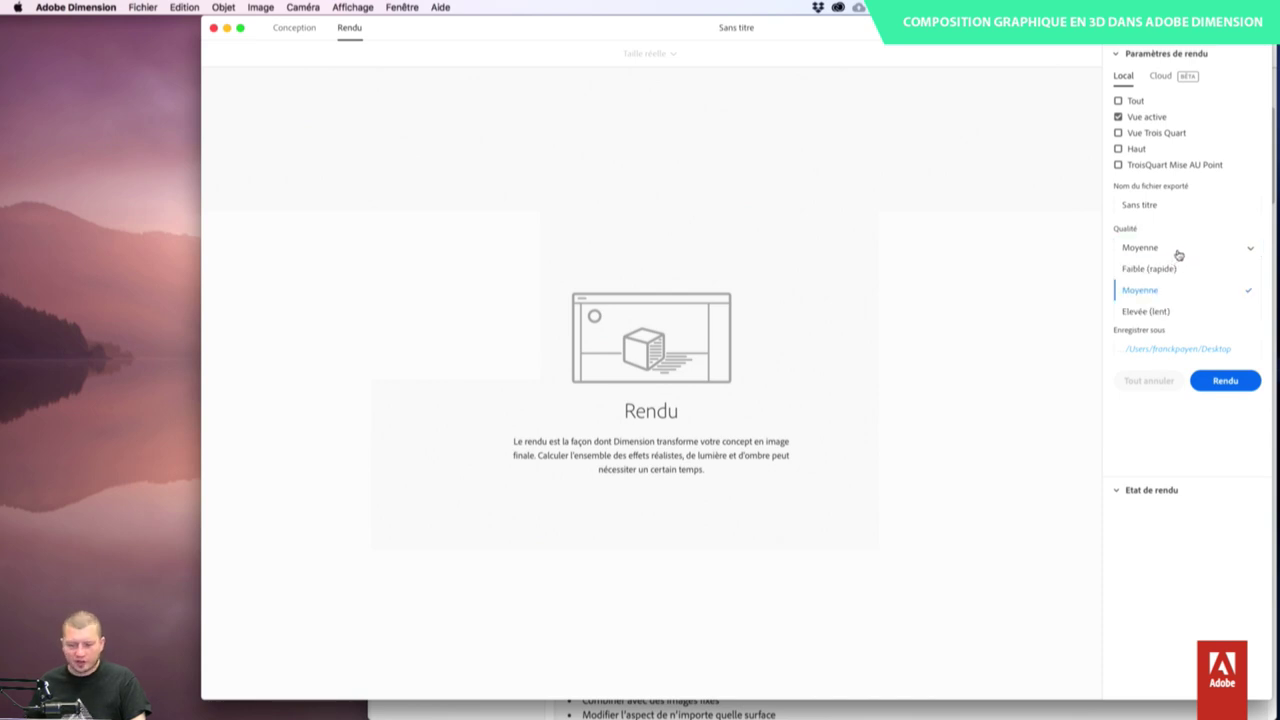
click(1177, 266)
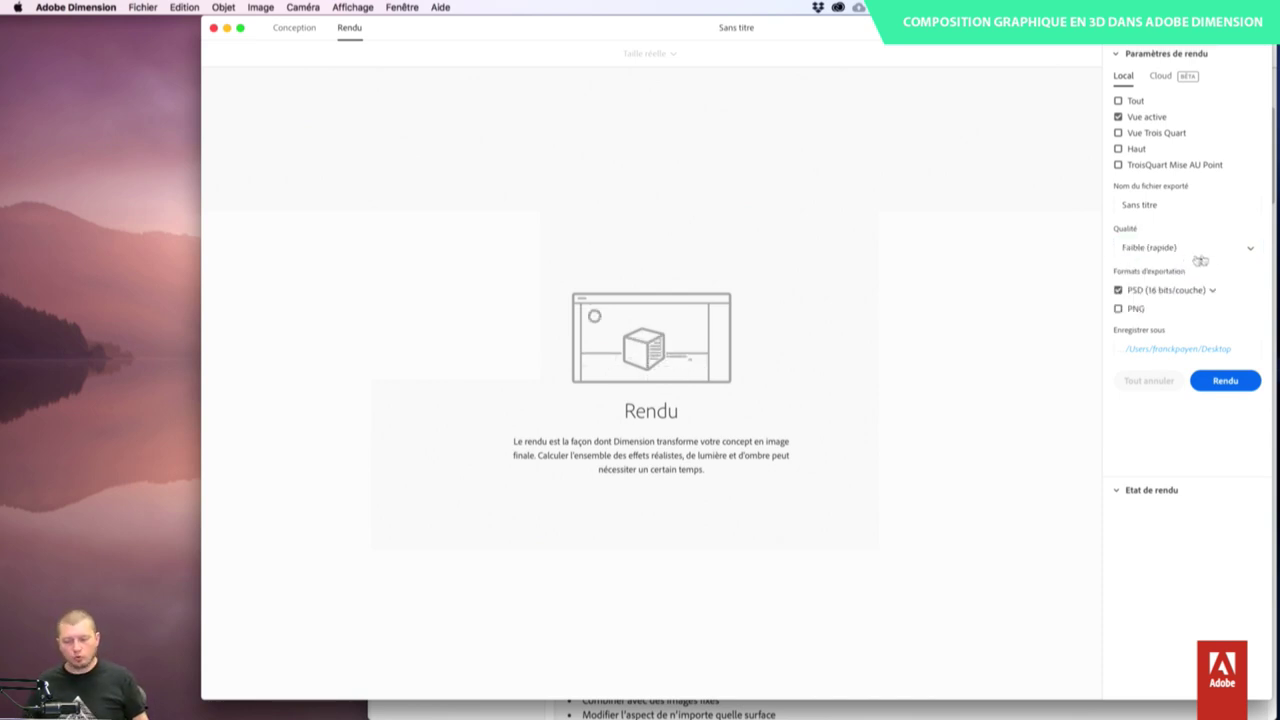
click(1207, 290)
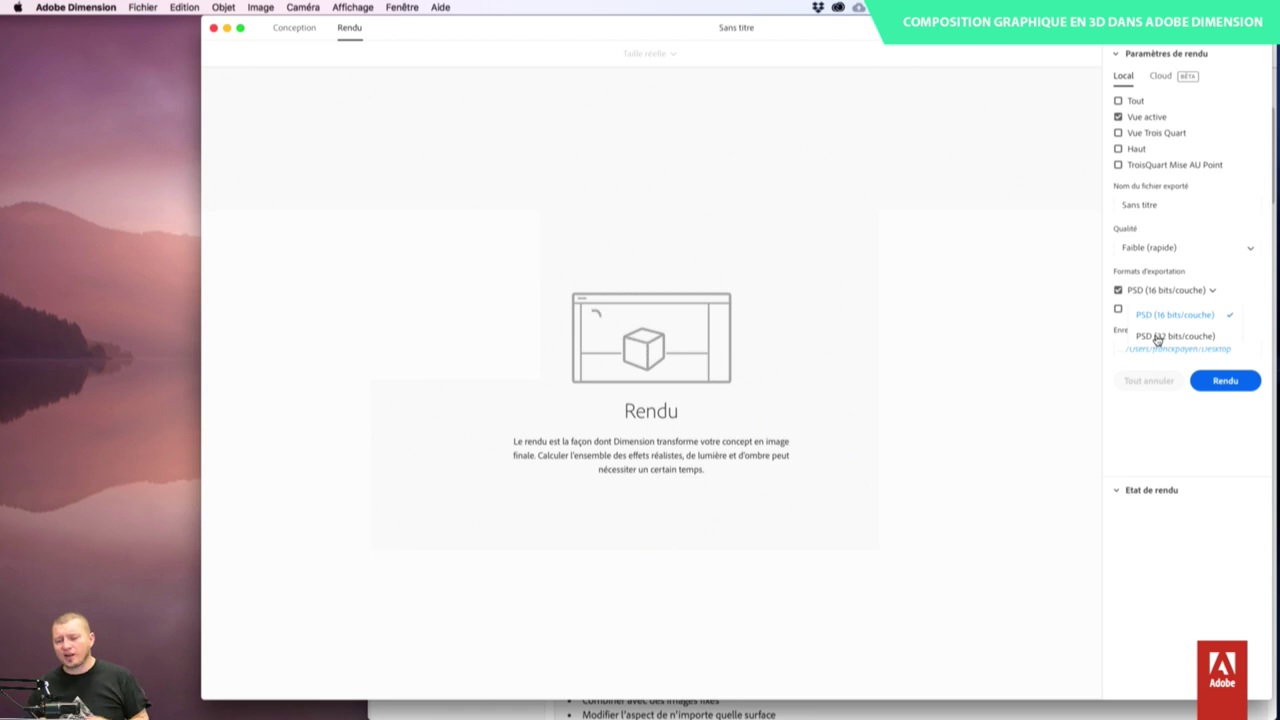
- Name the exported render file Flacons
click(1170, 204)
key(Left)
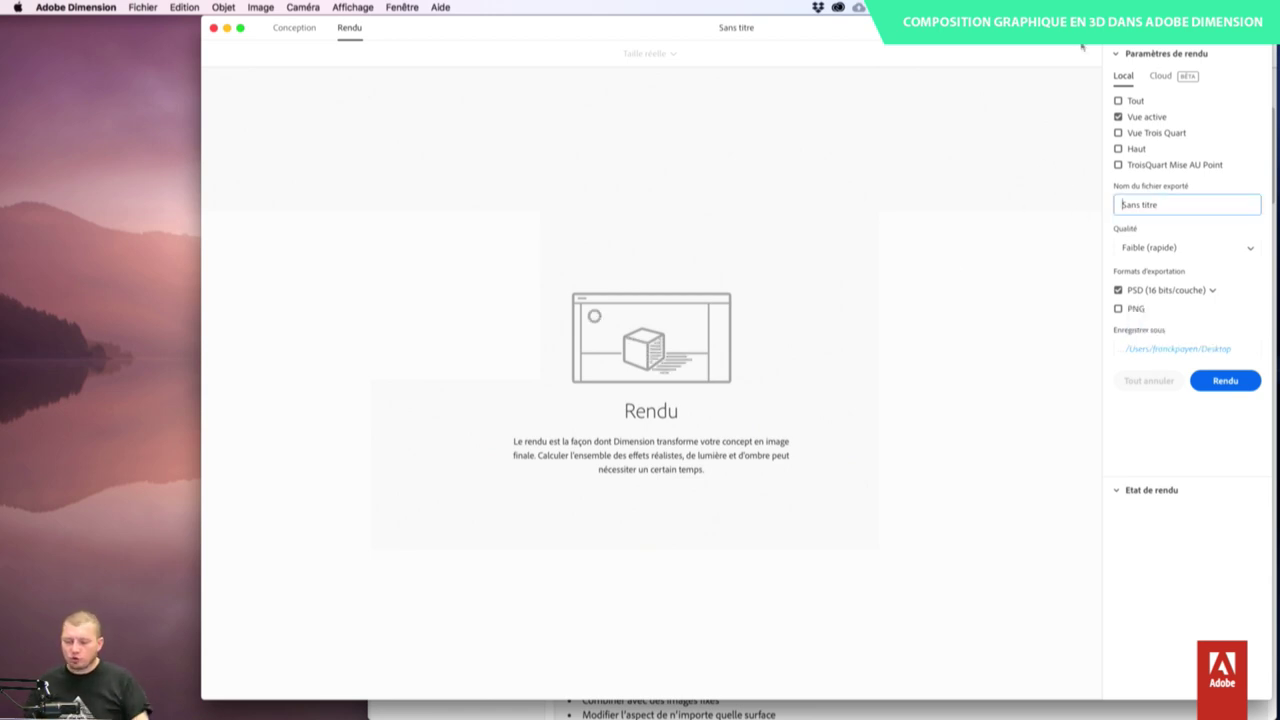
key(super+a)
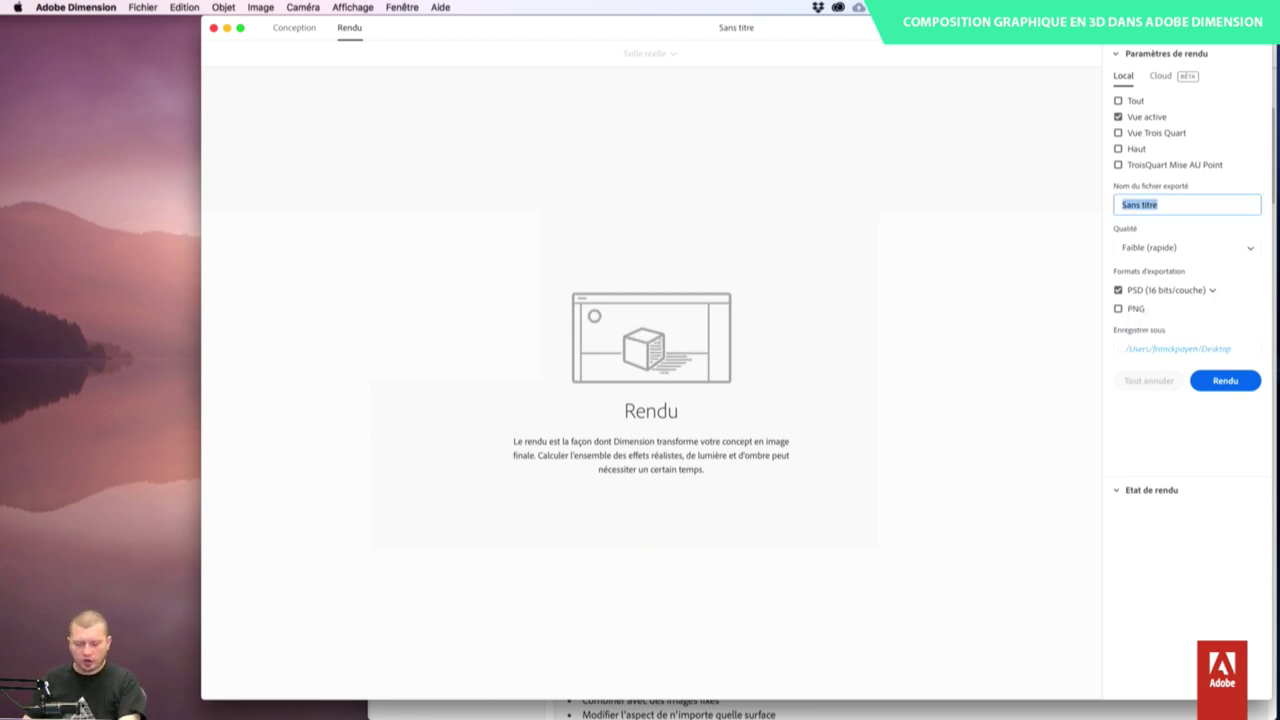
text(Flacons)
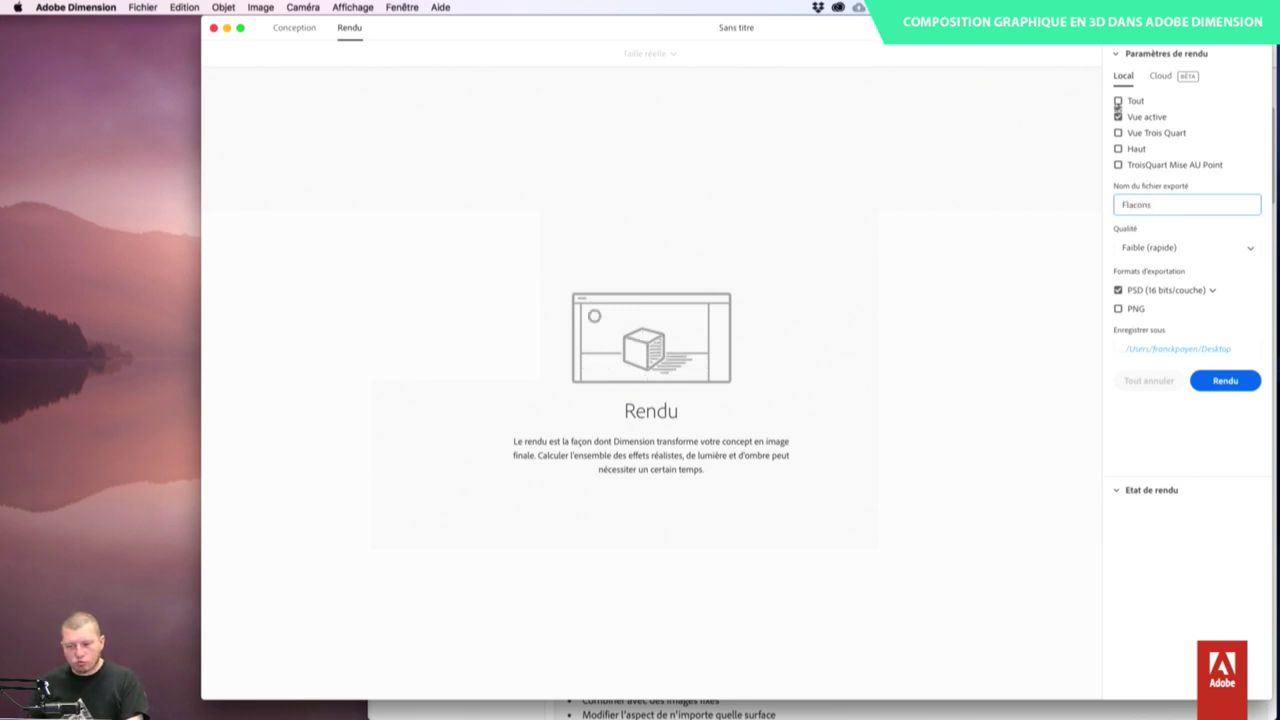
- Render only the Vue Trois Quart and TroisQuart Mise AU Point views, saving the files to the Desktop (Bureau)
click(1141, 165)
click(1138, 133)
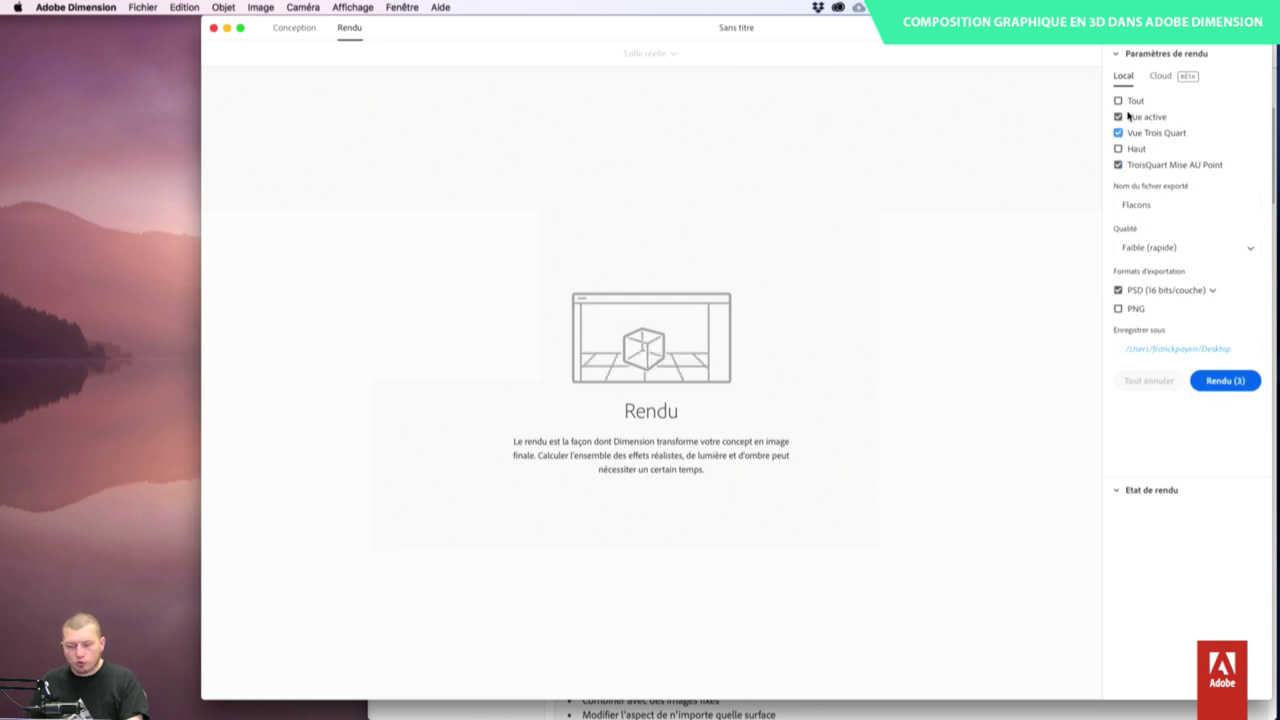
click(1130, 118)
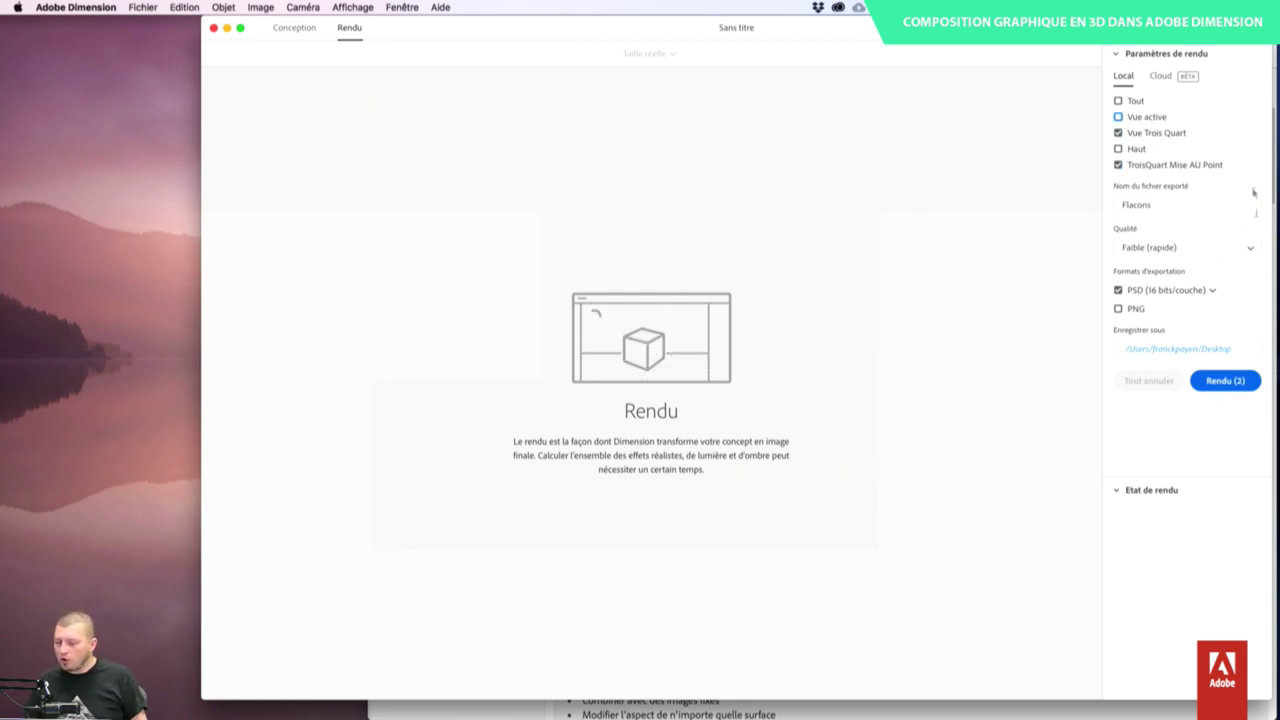
click(1195, 352)
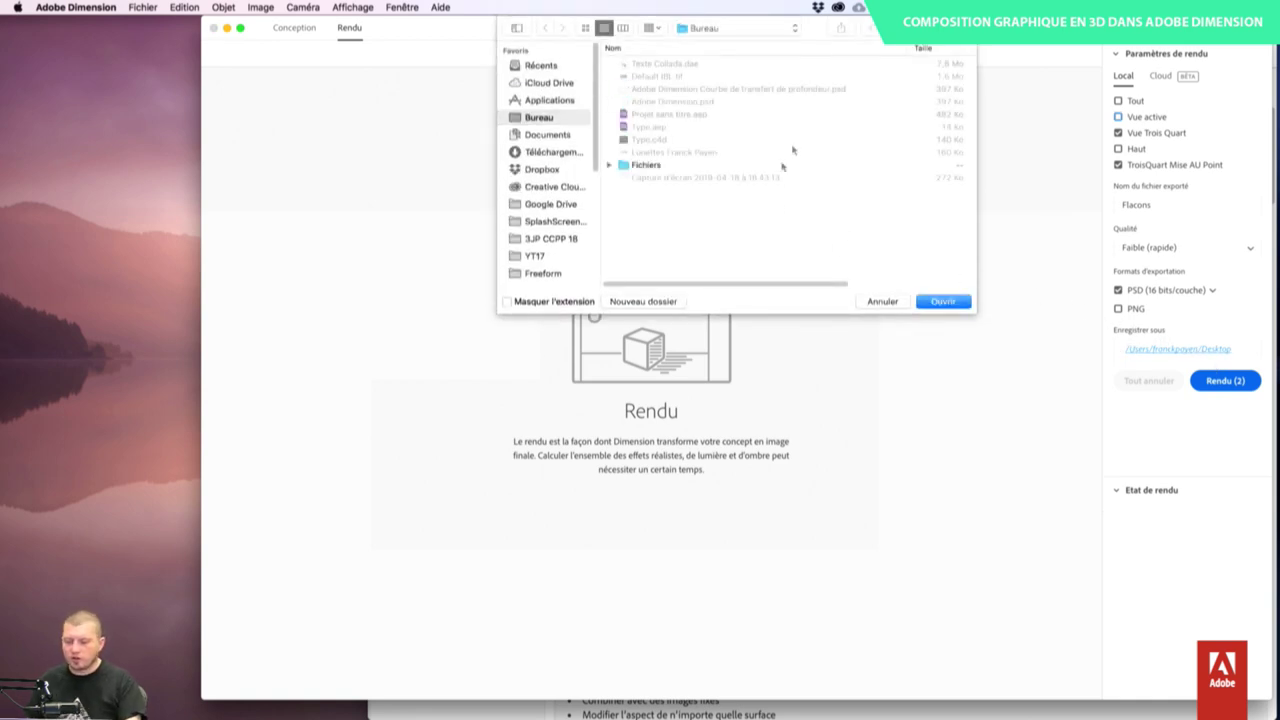
key(Return)
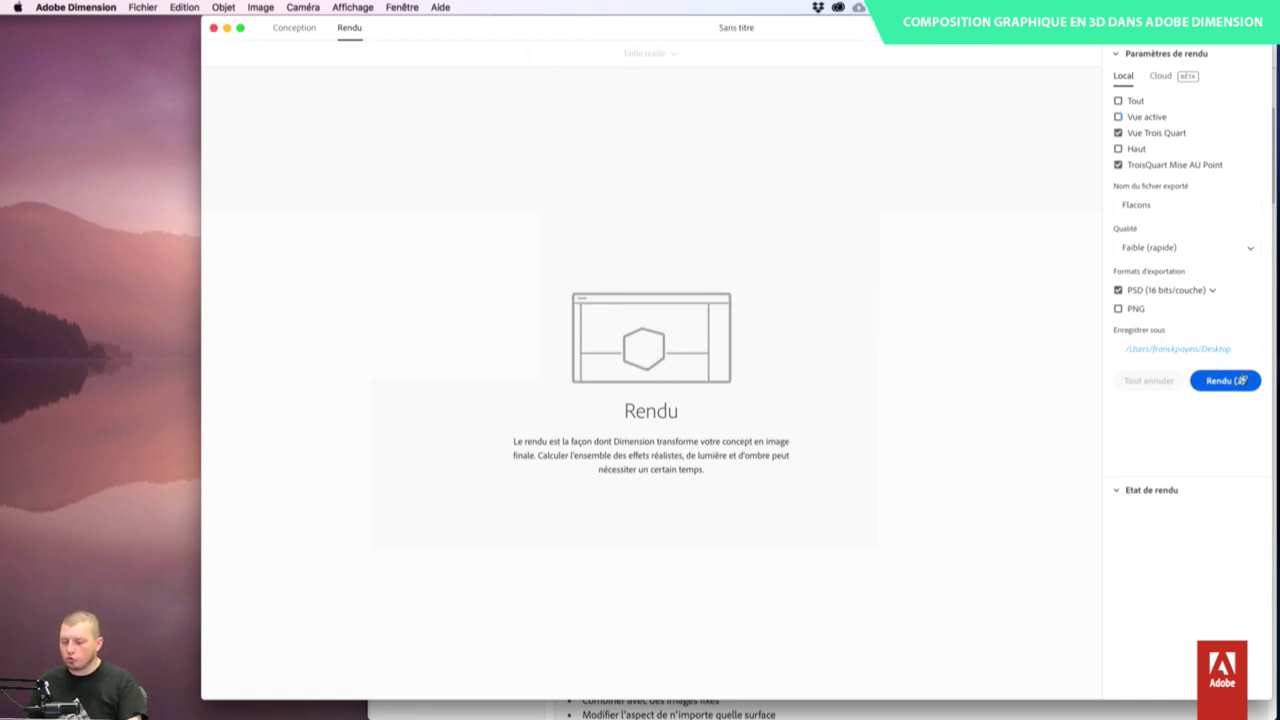
click(1226, 381)
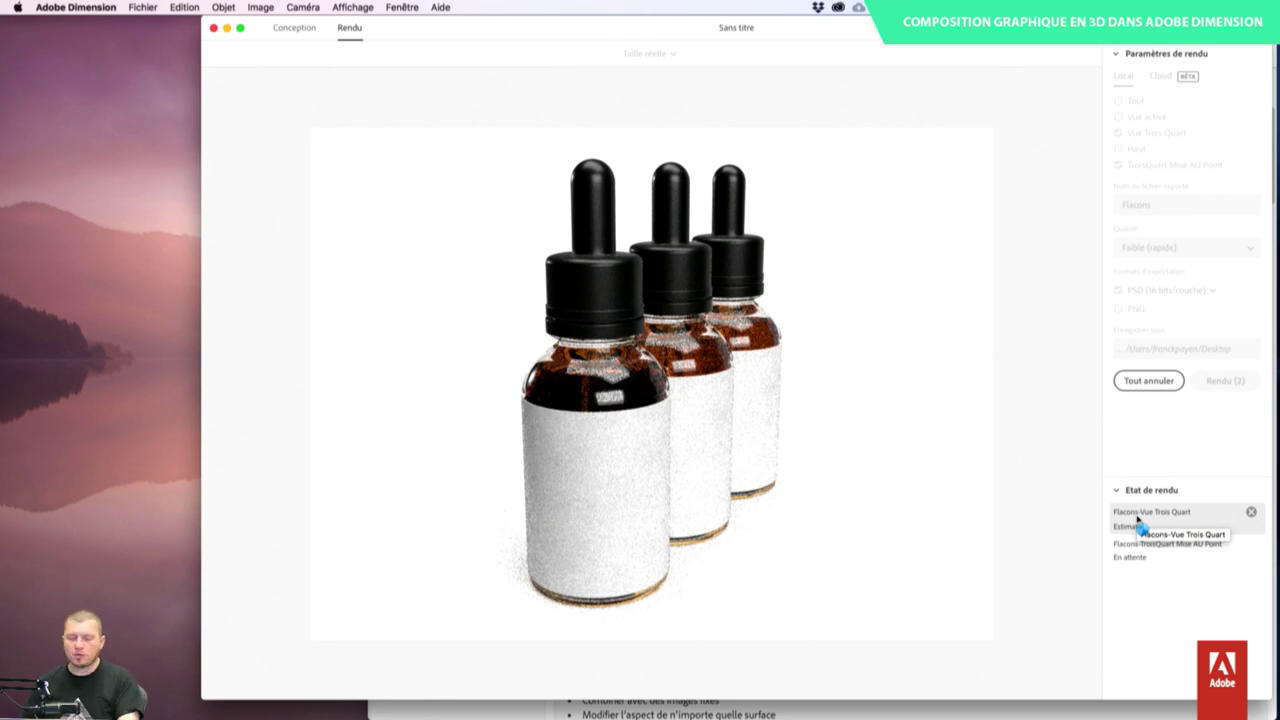
- Switch to Illustrator and create a new A4 document
key(super+Tab)
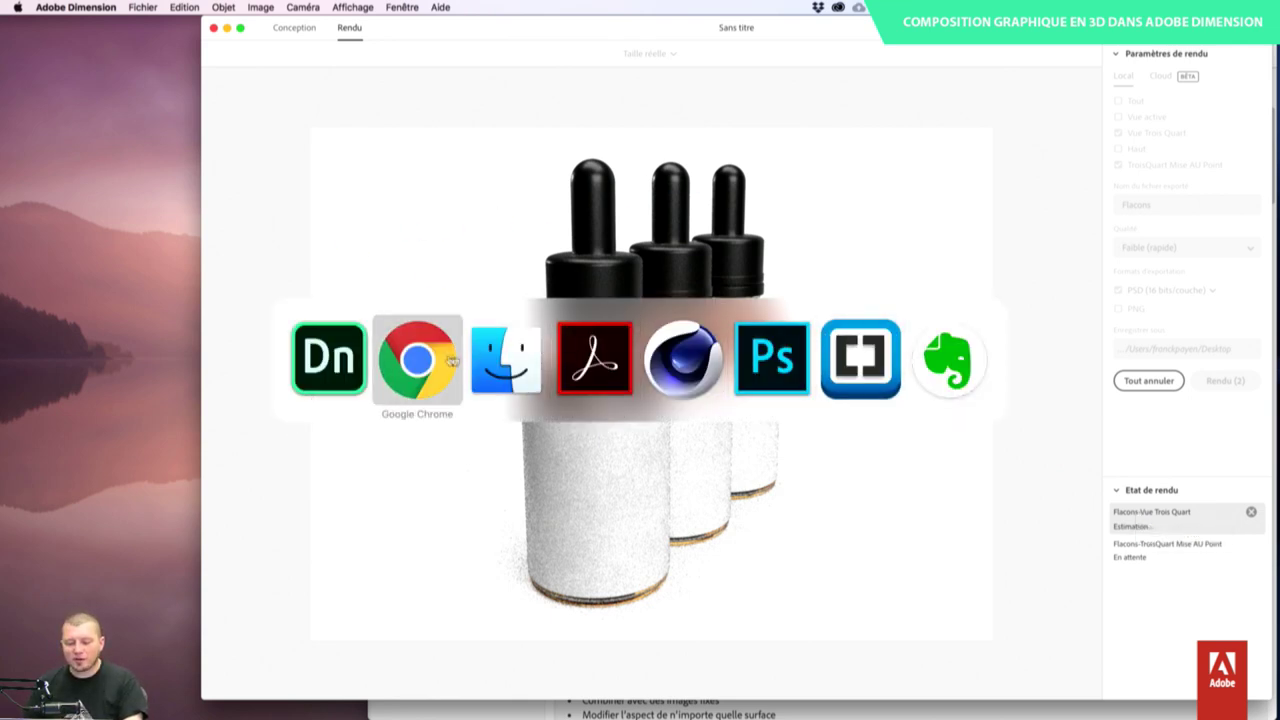
click(505, 358)
mouse_move(754, 669)
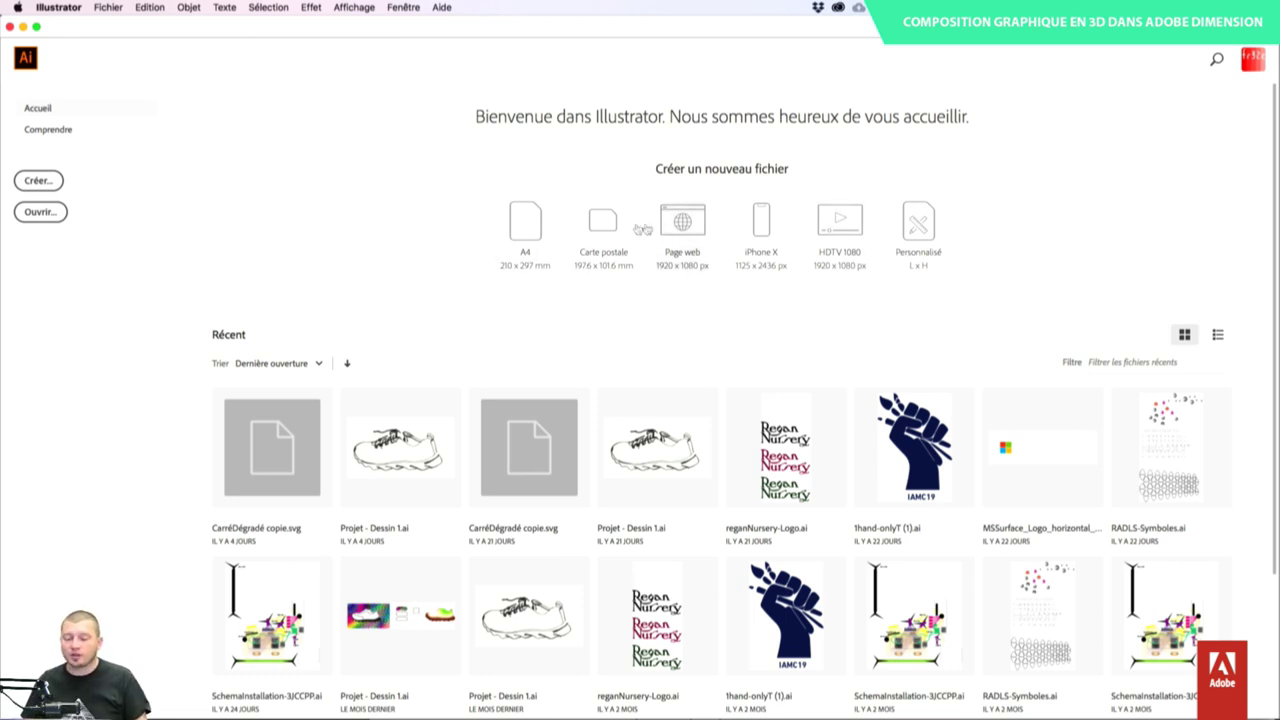
click(524, 234)
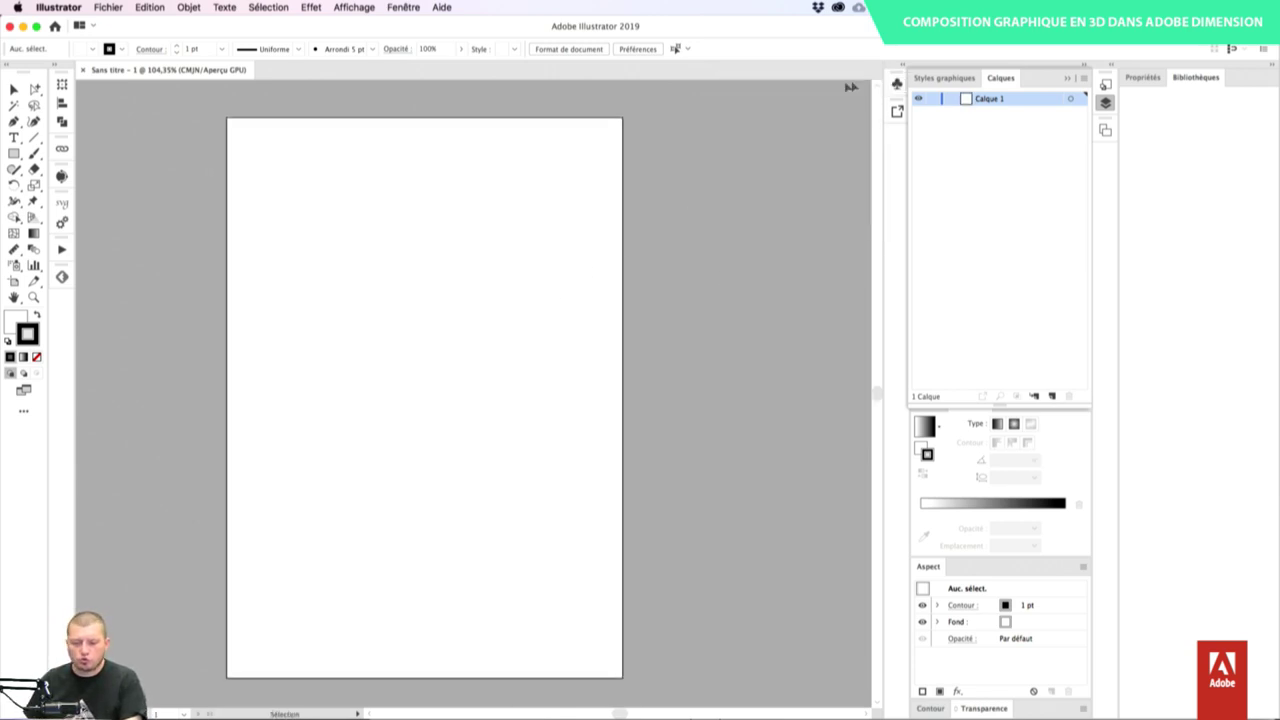
click(858, 78)
- Draw a horizontal line about 174 mm long with the Pen tool, duplicate it about 193 mm below, and select both lines
click(14, 121)
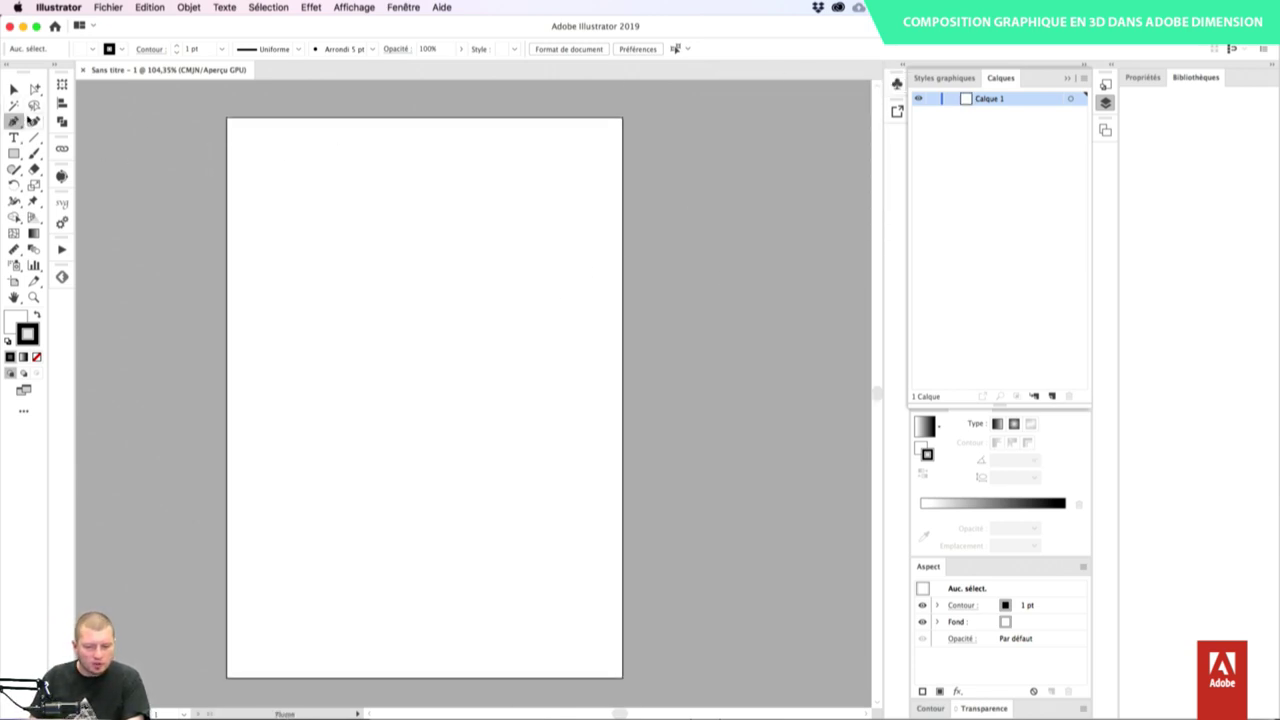
click(280, 249)
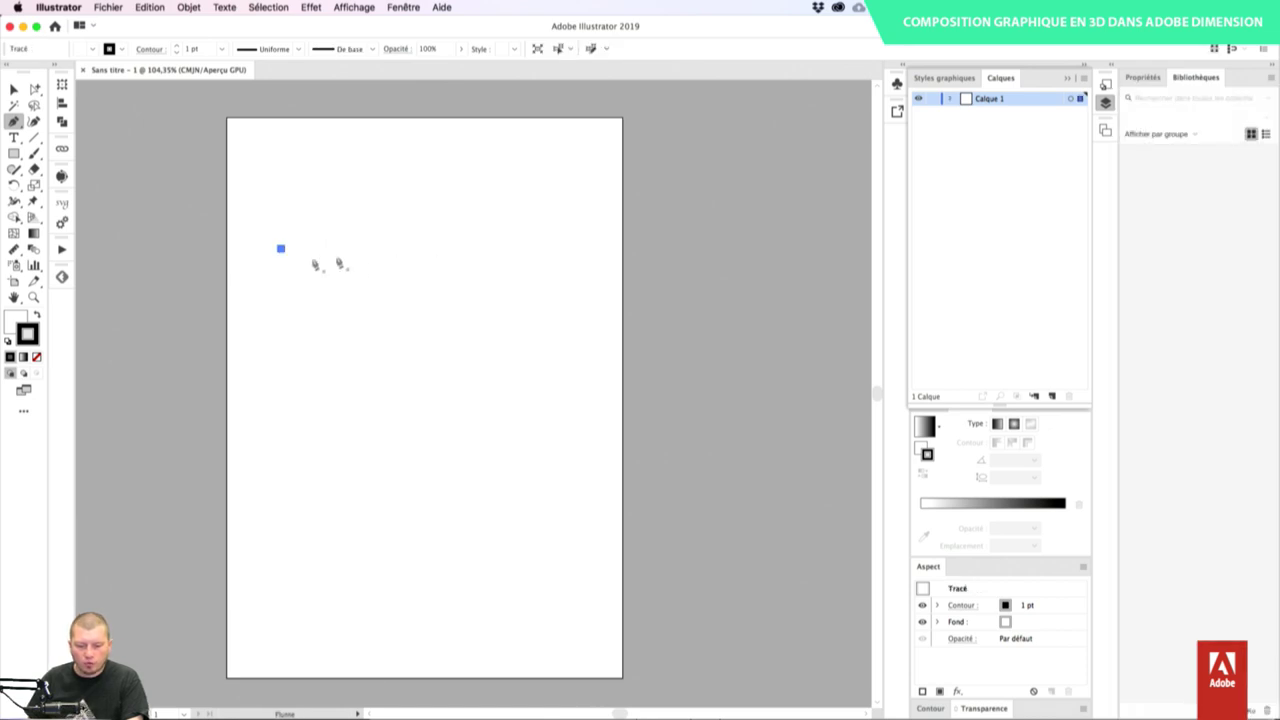
shift+click(609, 258)
key(v)
alt+shift+drag(517, 248, 489, 598)
key(ctrl+a)
key(ctrl+j)
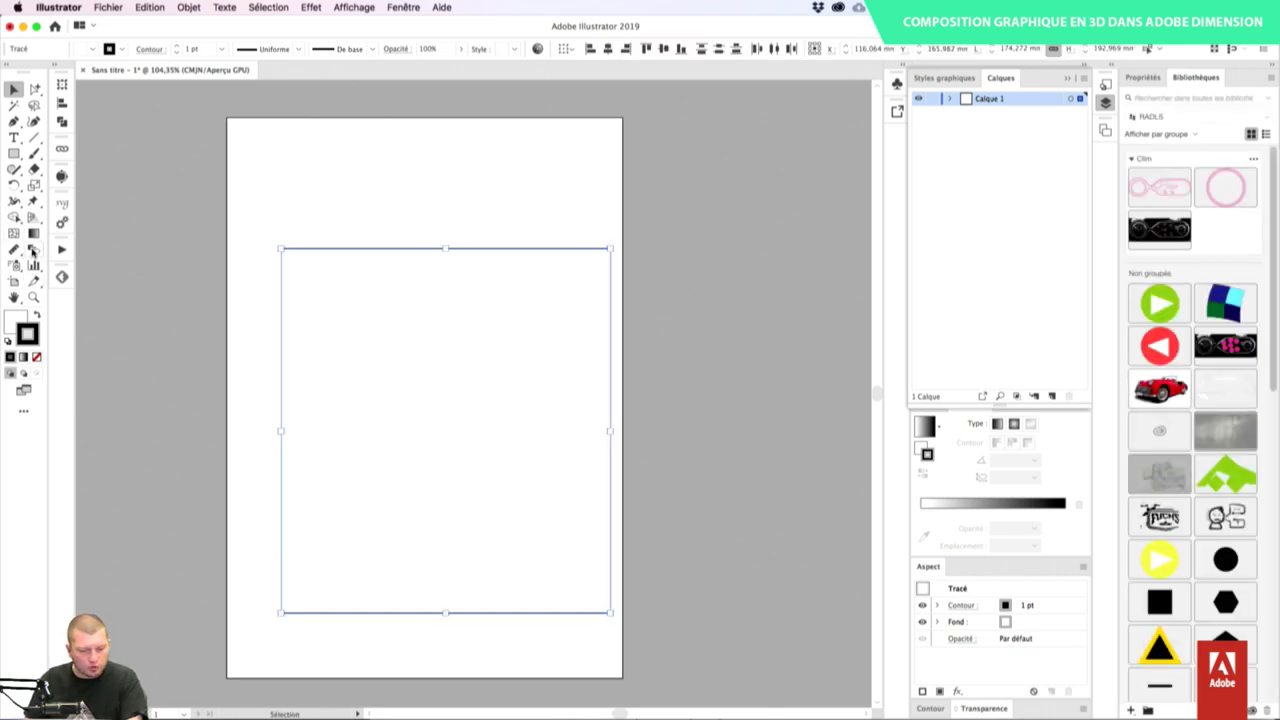
- Blend the two horizontal lines together with the spacing set to 20 Etapes
click(33, 250)
key(ctrl+z)
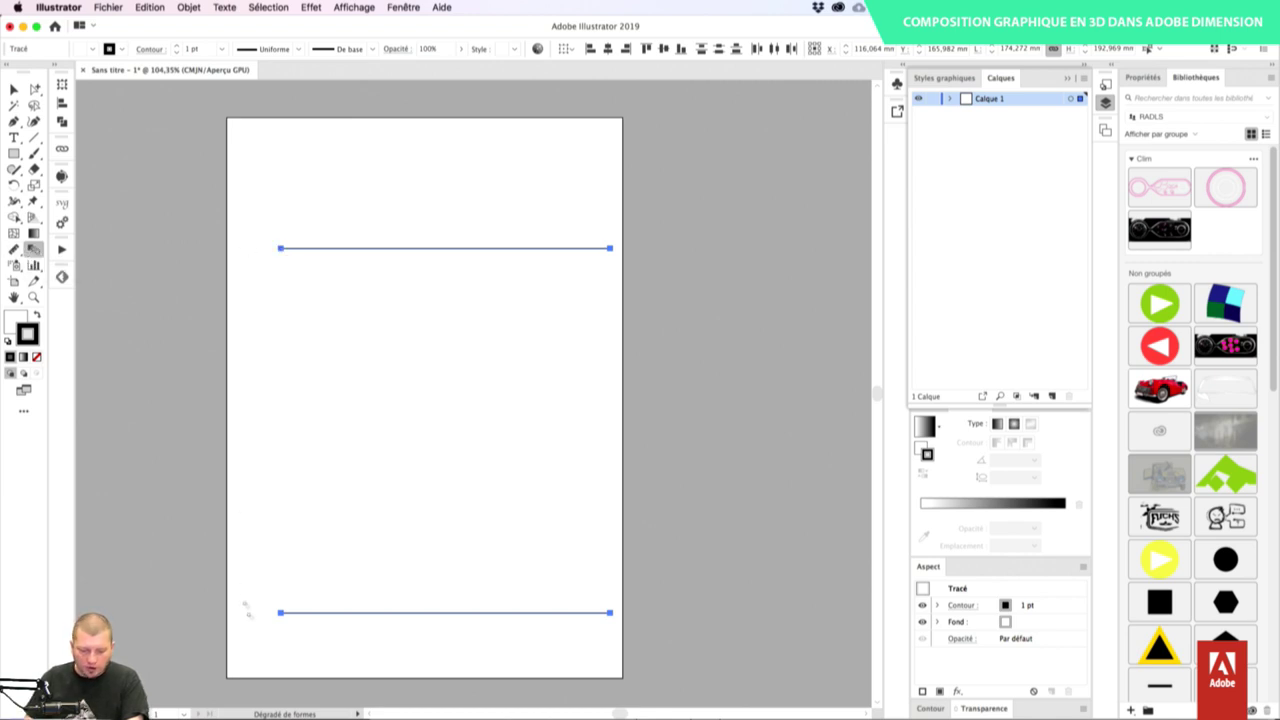
click(284, 614)
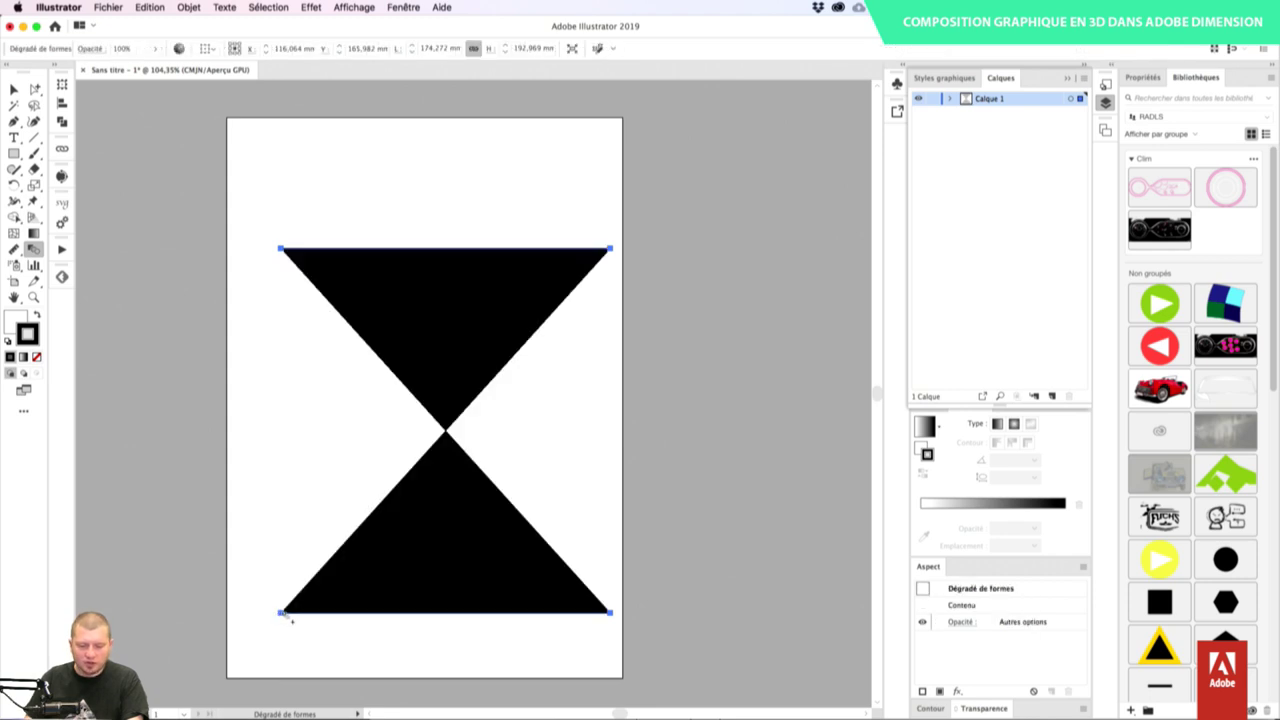
click(34, 265)
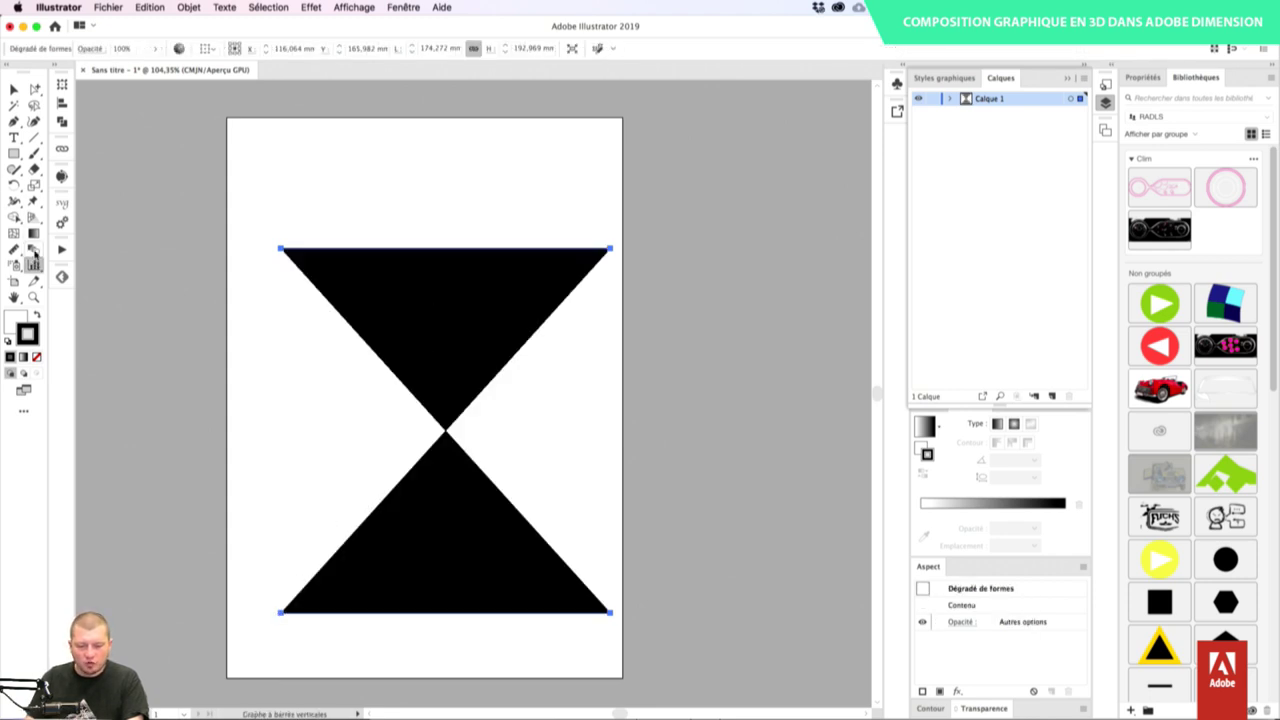
double_click(34, 251)
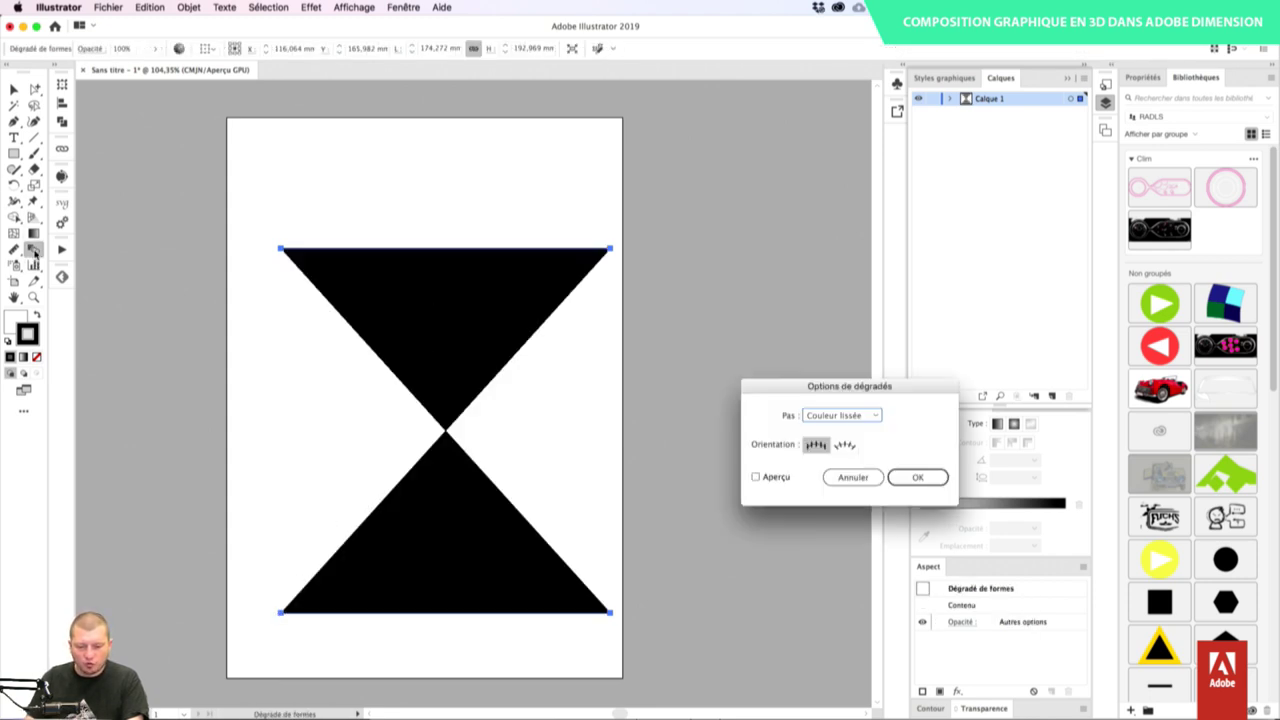
click(859, 417)
click(851, 446)
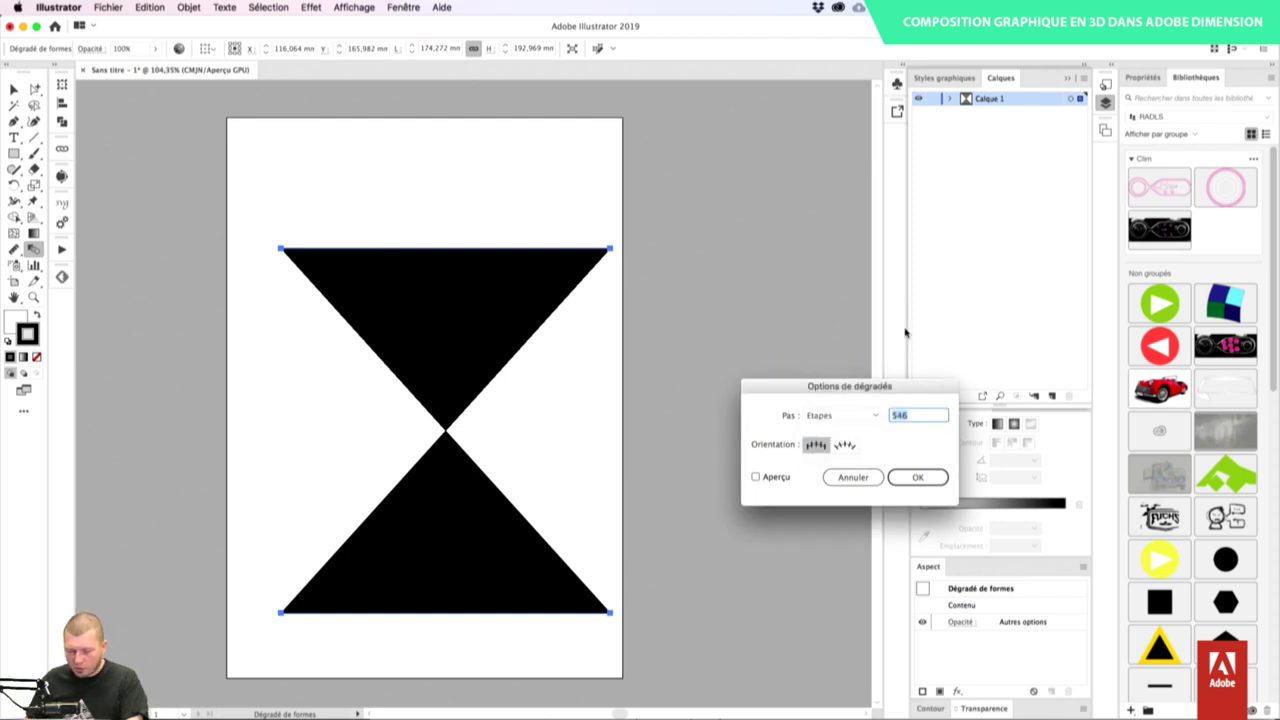
click(776, 477)
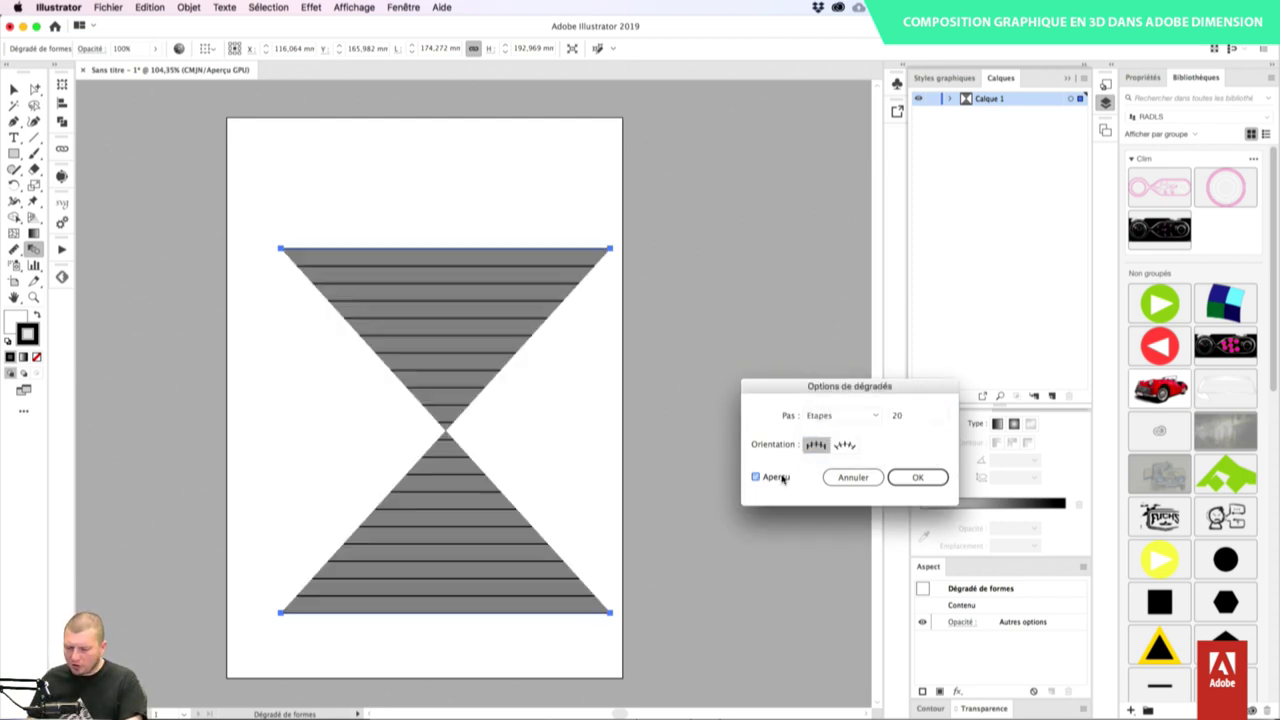
click(917, 477)
- Extend the blend's lowest line with the Pen tool, adding an anchor point just below its right end
key(v)
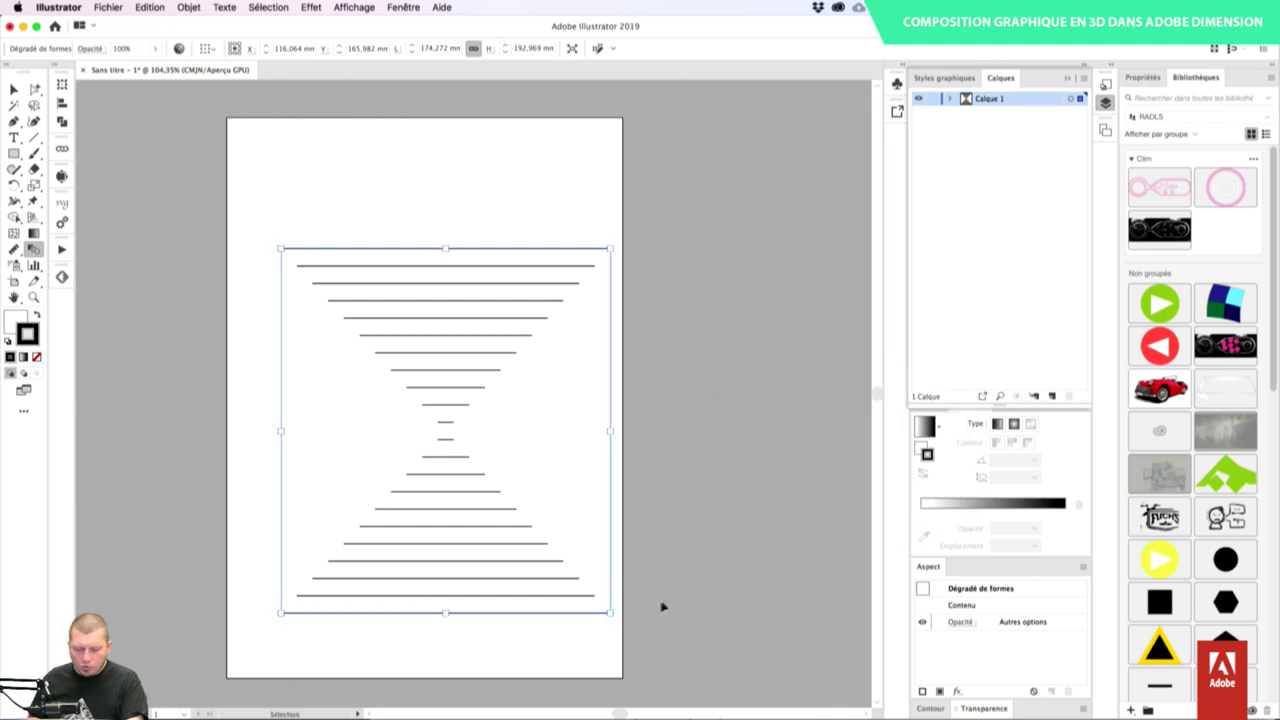
key(a)
click(611, 613)
key(p)
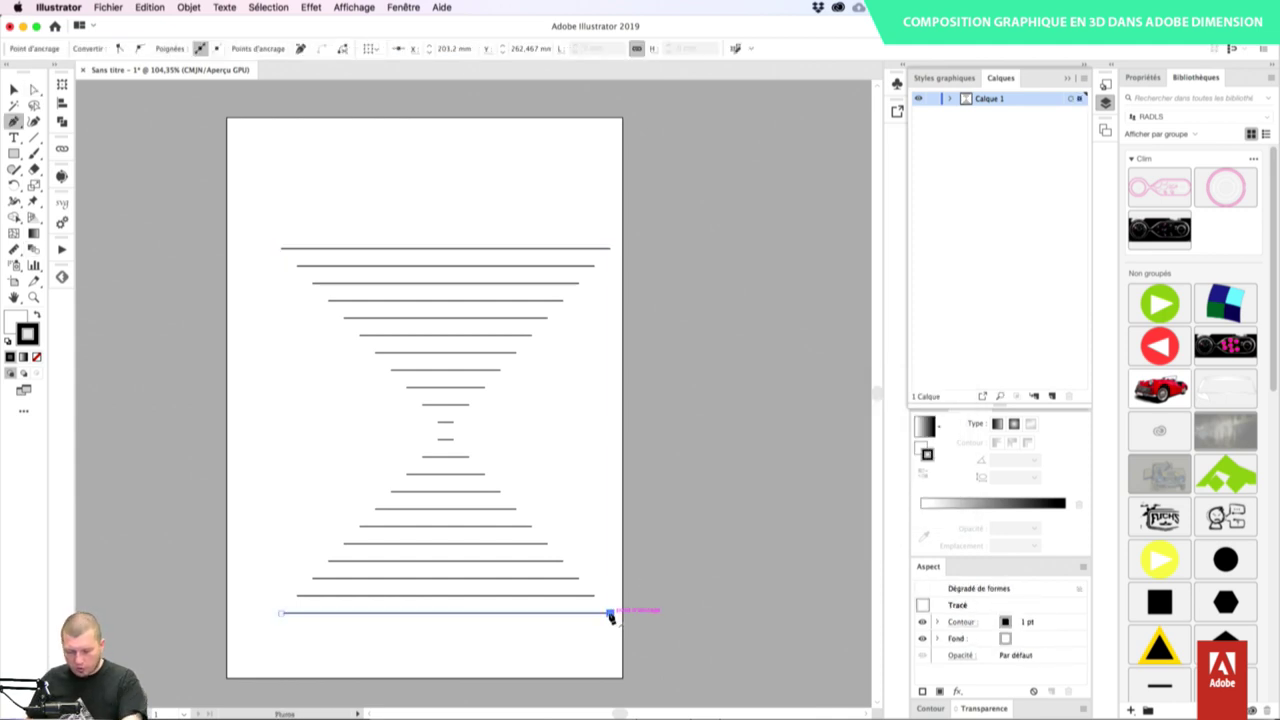
drag(611, 613, 611, 640)
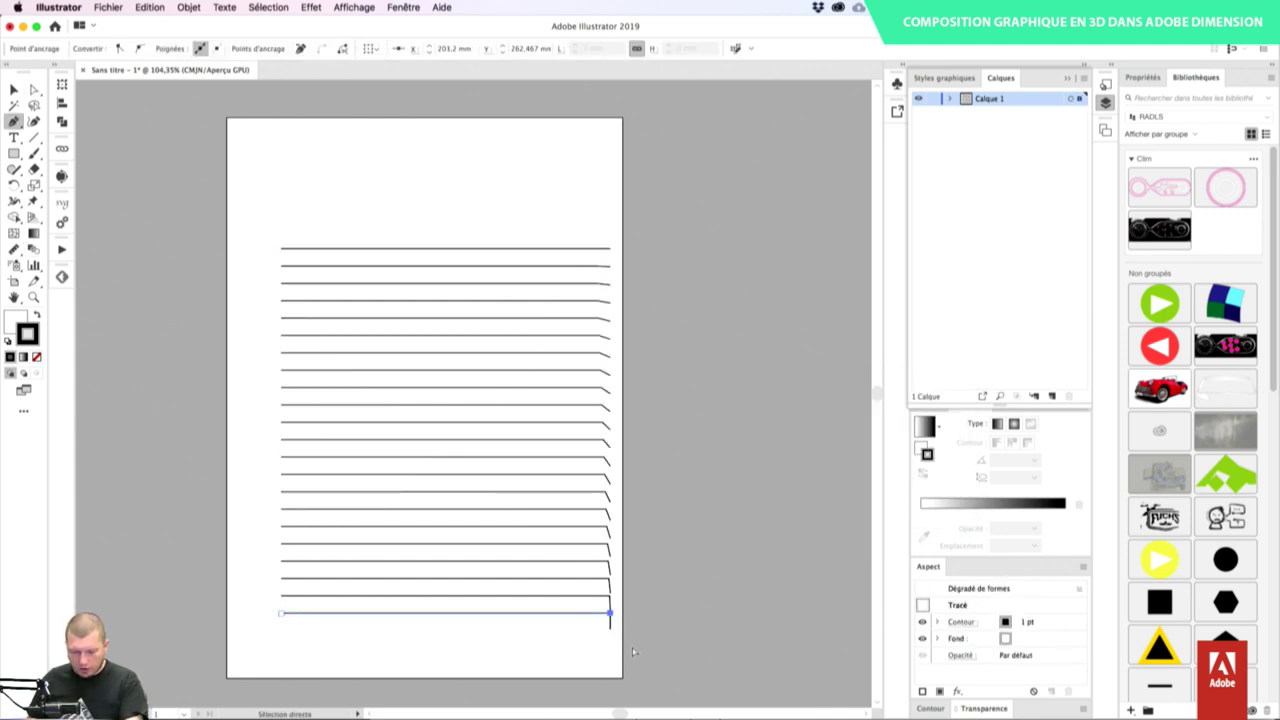
- Straighten the blended lines by bringing the added anchor point back to the lowest line's right end
key(a)
key(super+a)
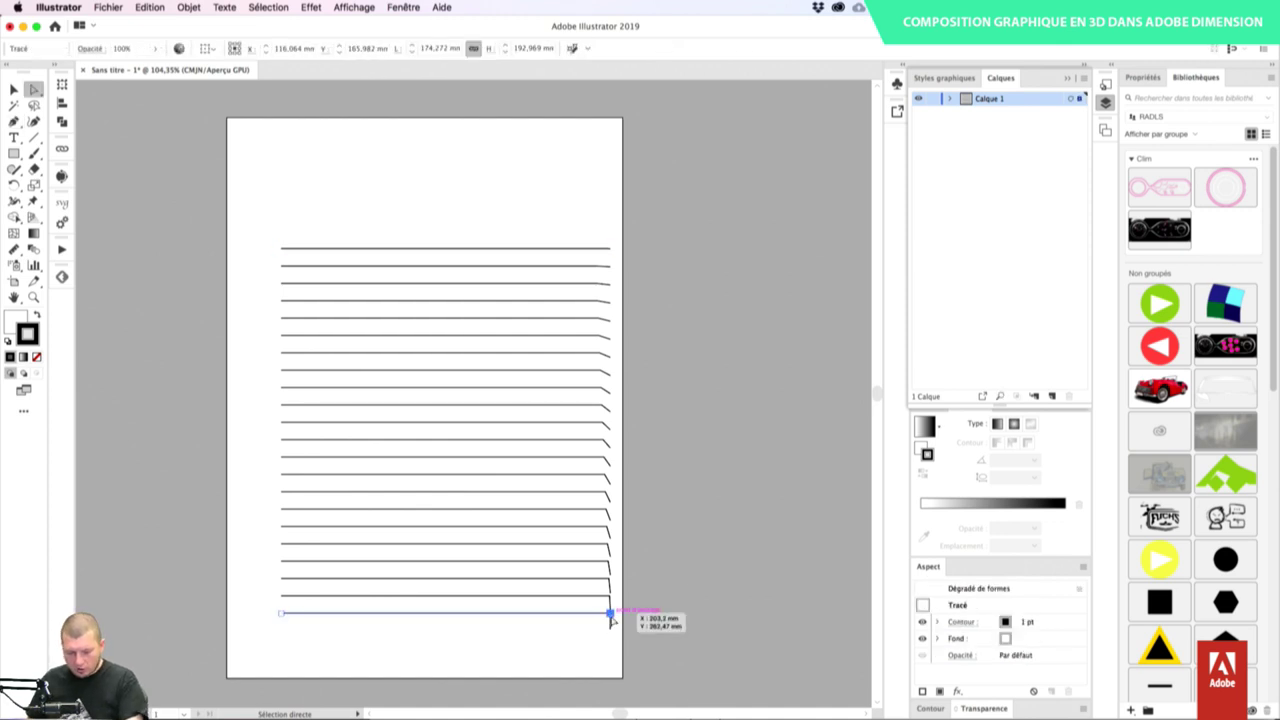
key(super+shift+a)
drag(609, 630, 612, 616)
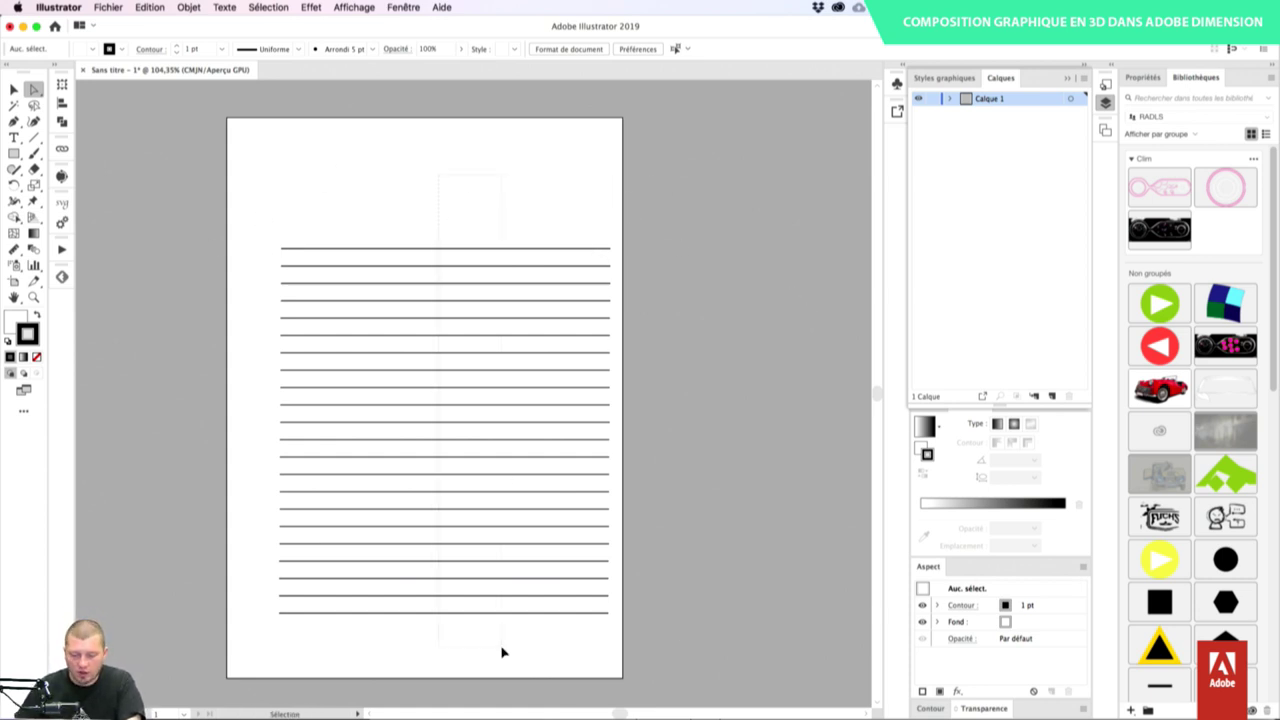
- Select the line blend and make a copy rotated 90° about its centre to form a grid
drag(503, 651, 605, 600)
key(r)
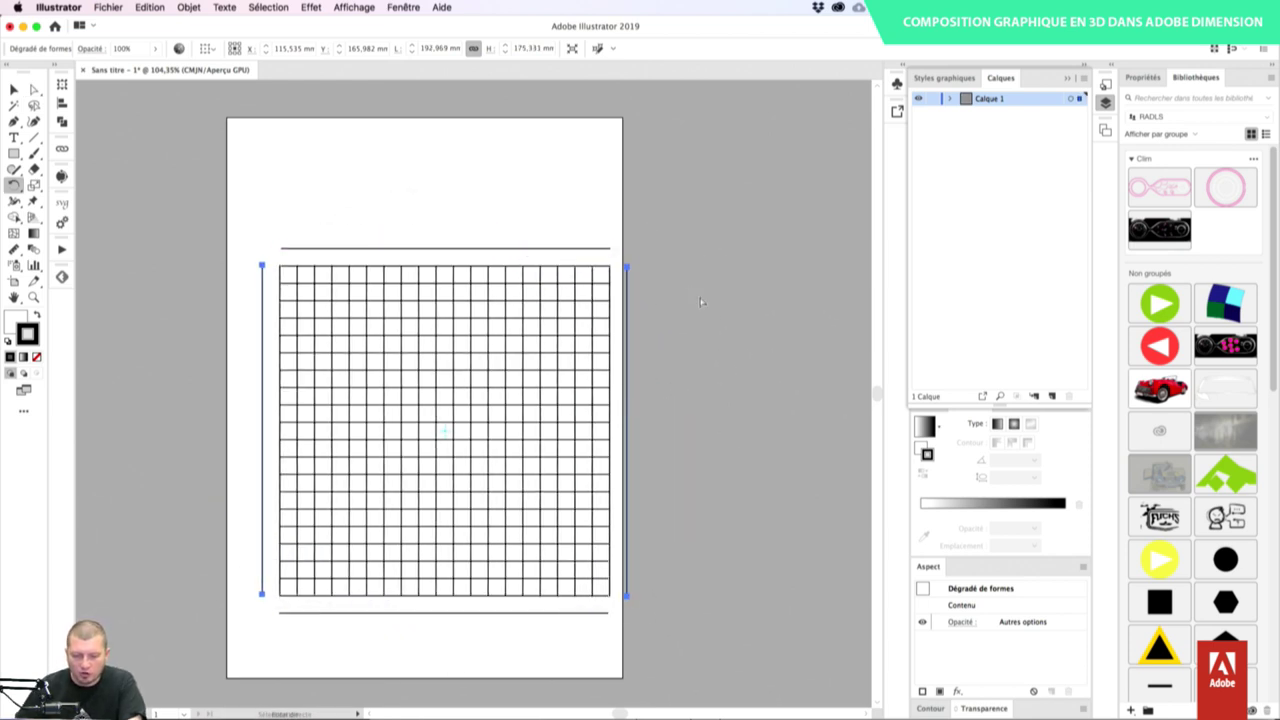
key(super+shift+a)
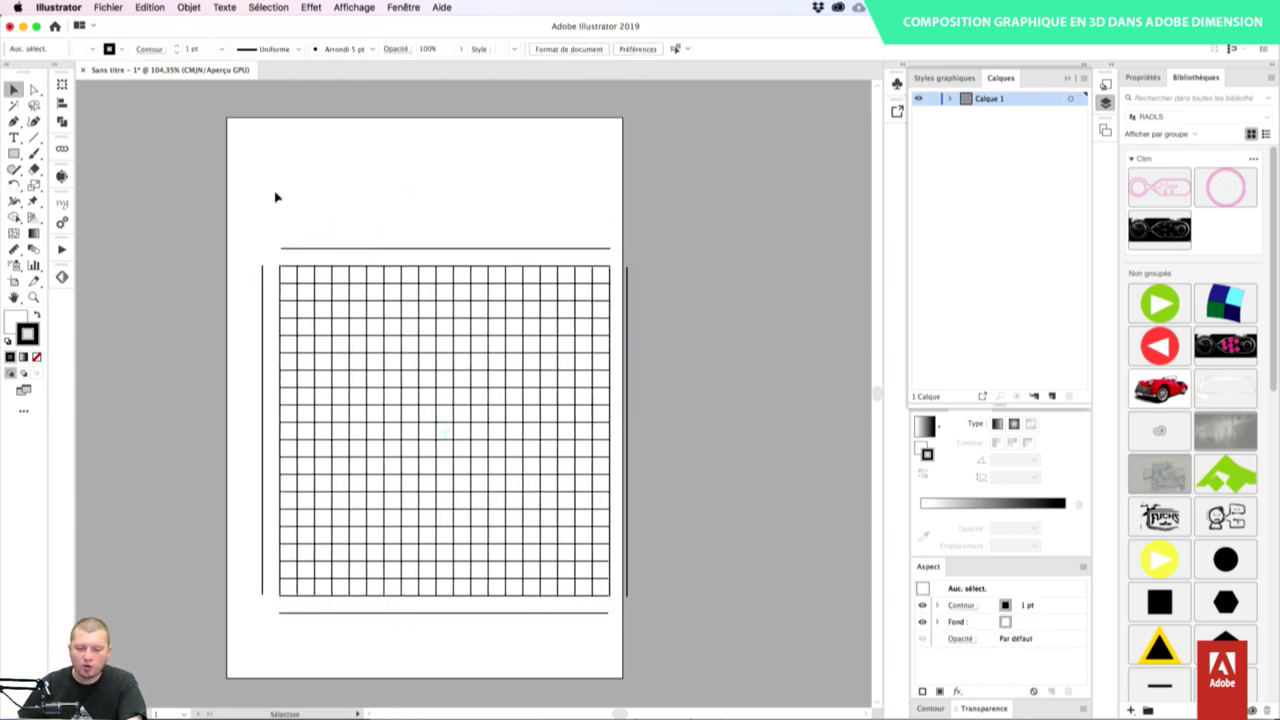
- Select both line blends of the grid and set their spacing to 10 Etapes
key(c)
key(v)
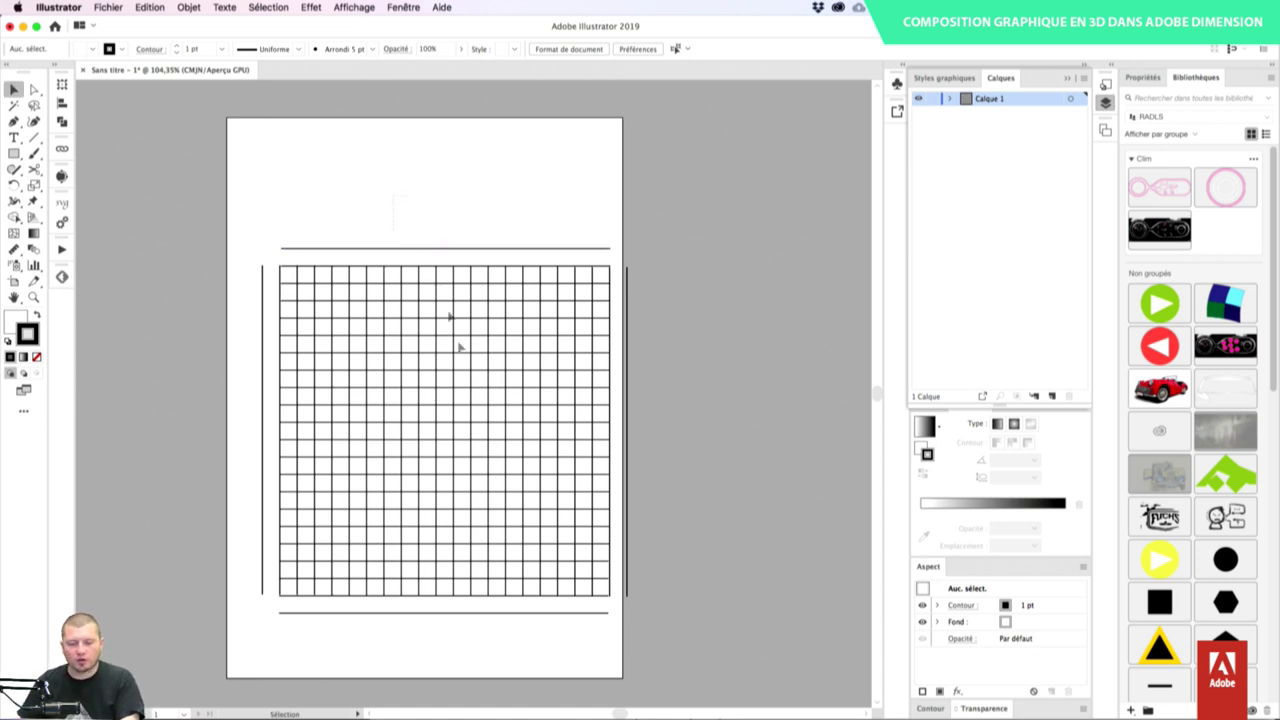
click(476, 264)
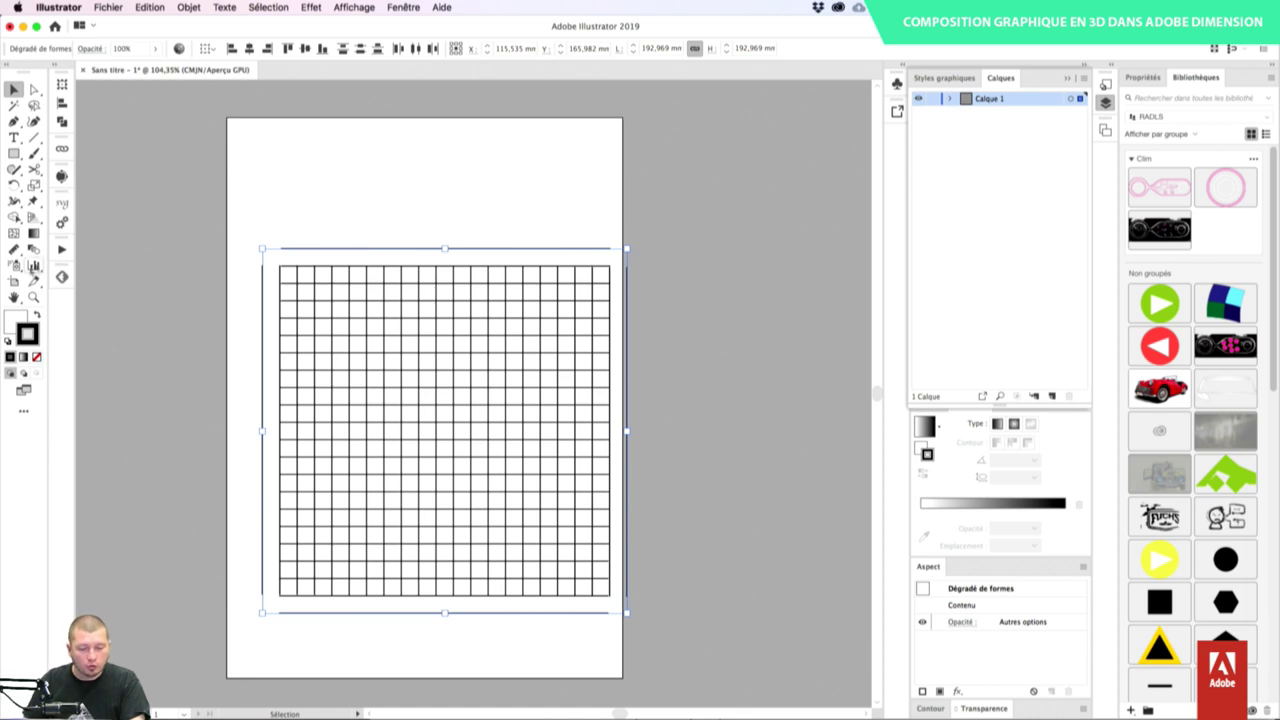
double_click(34, 250)
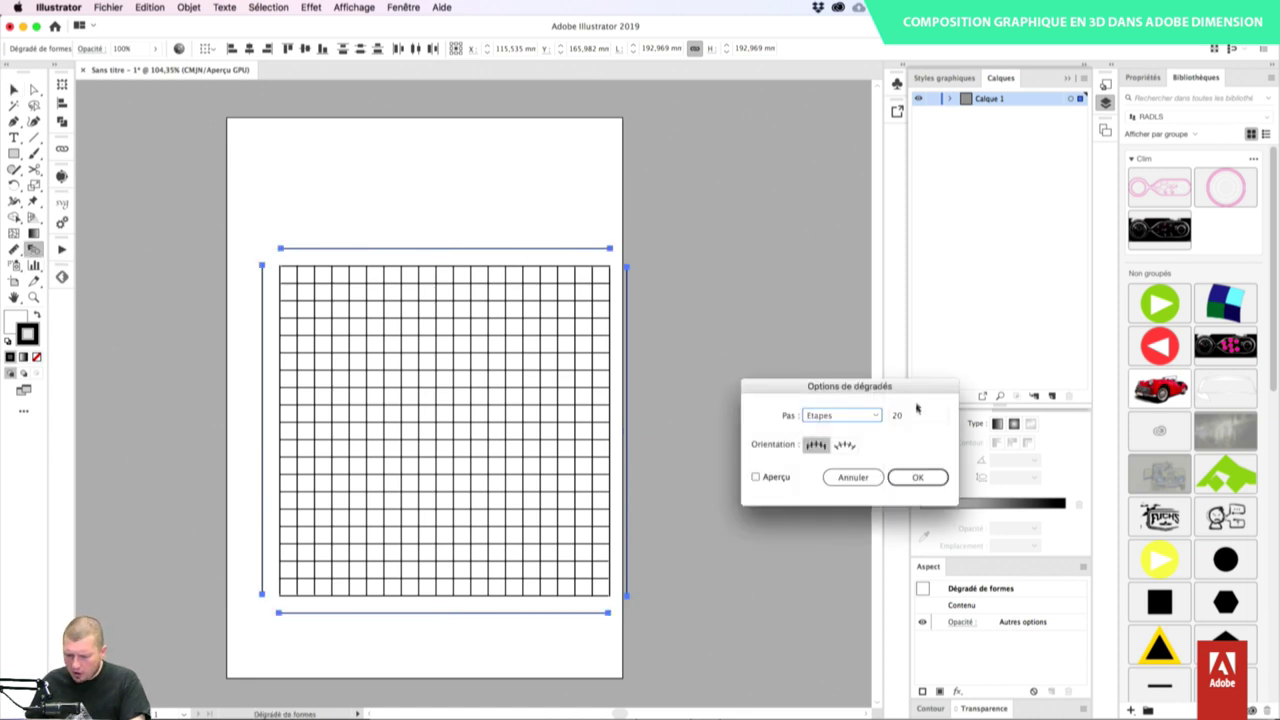
click(918, 418)
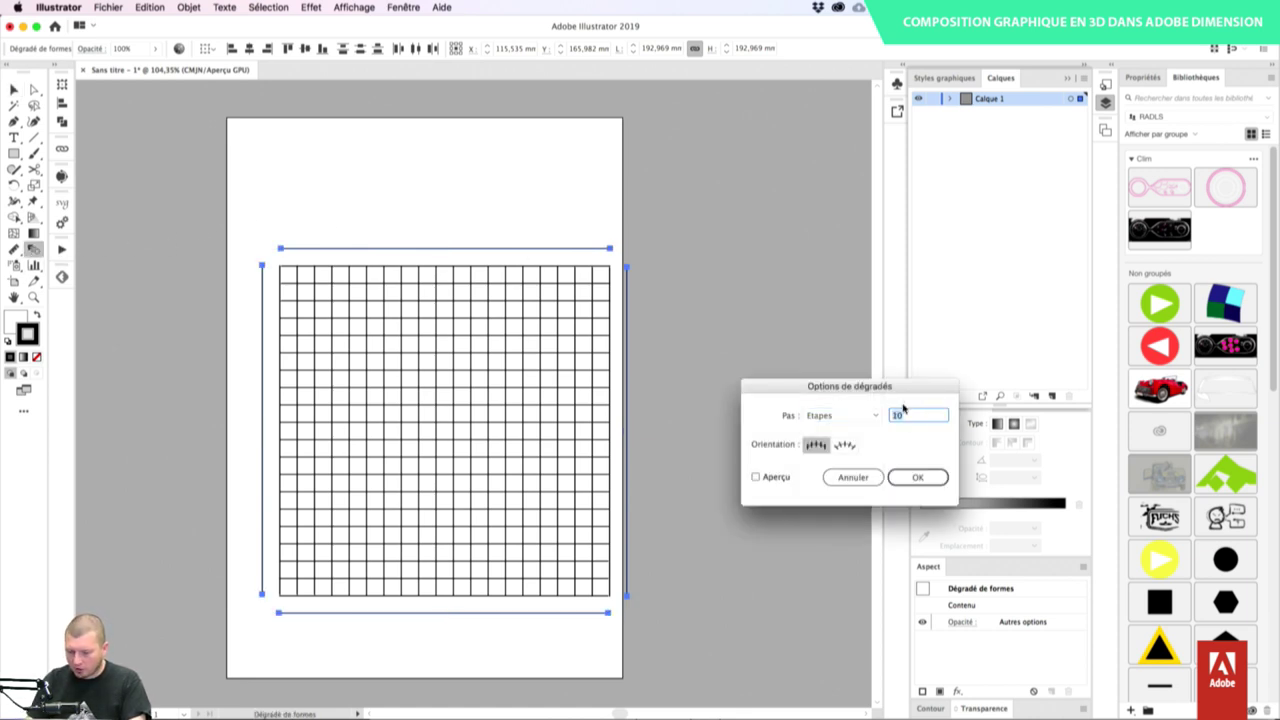
click(766, 476)
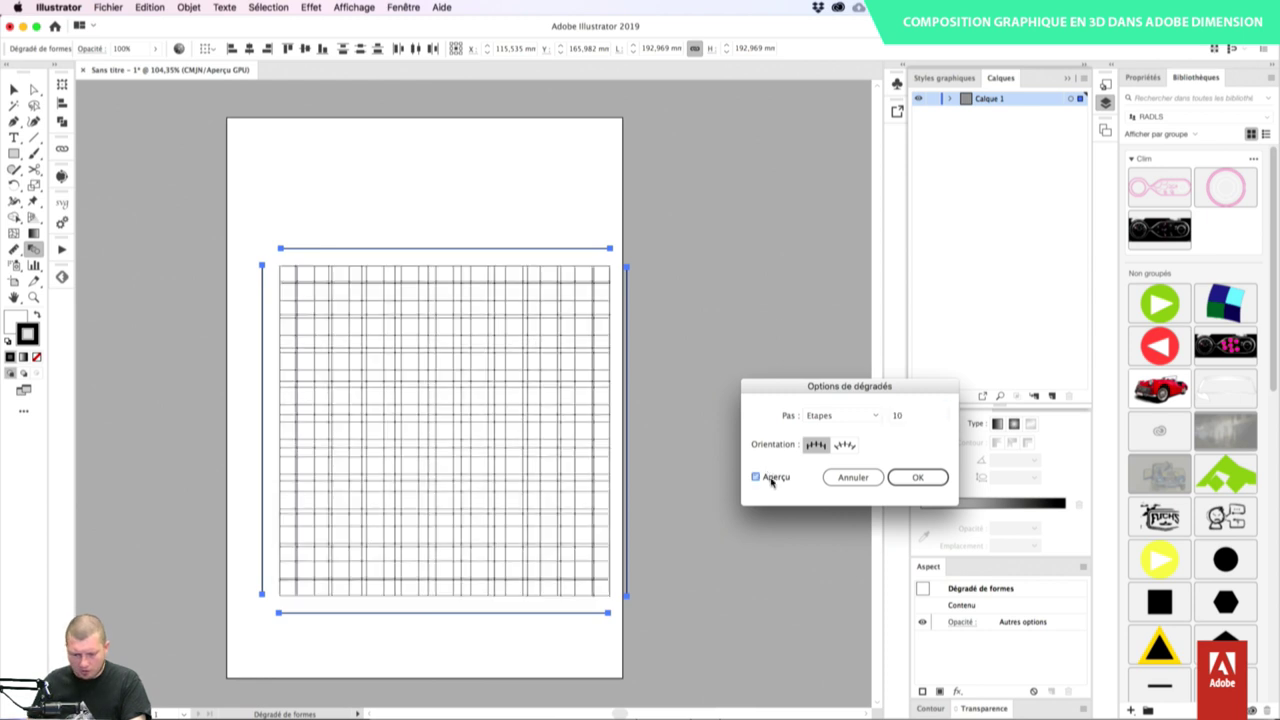
click(920, 476)
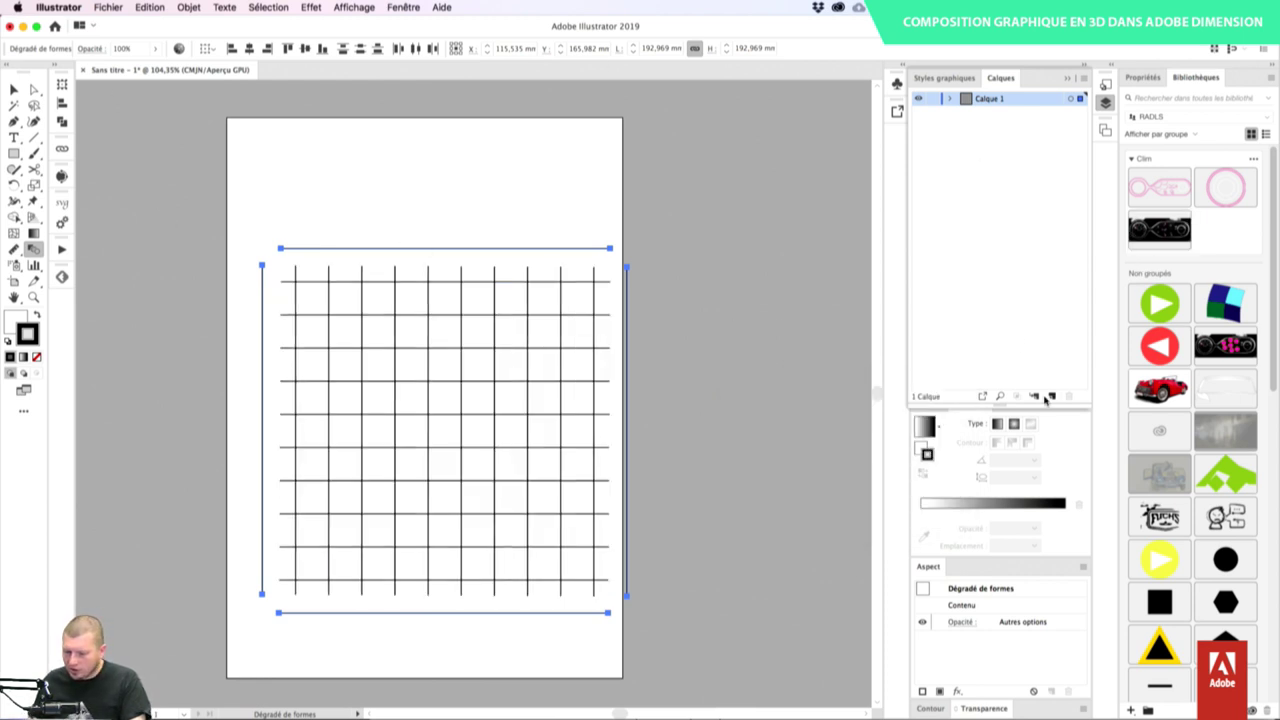
- Set the stroke weight of the grid lines to 4 pt and colour the stroke orange
click(1067, 78)
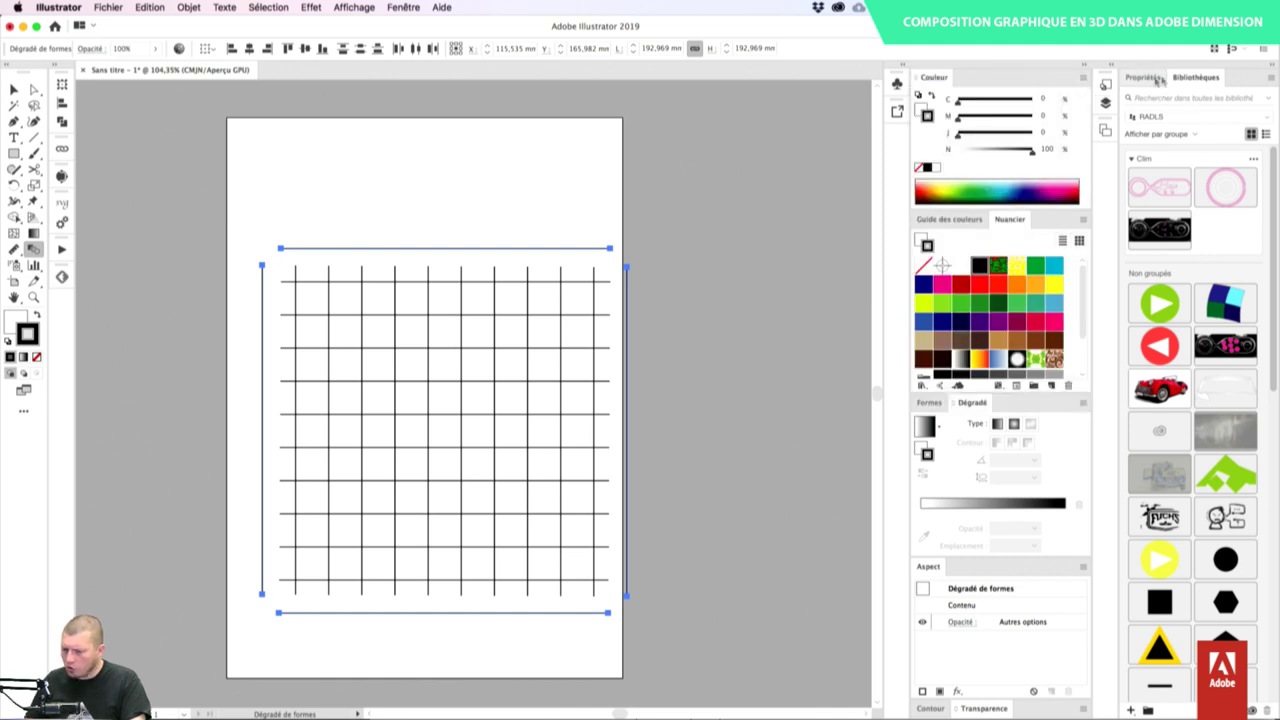
click(1142, 77)
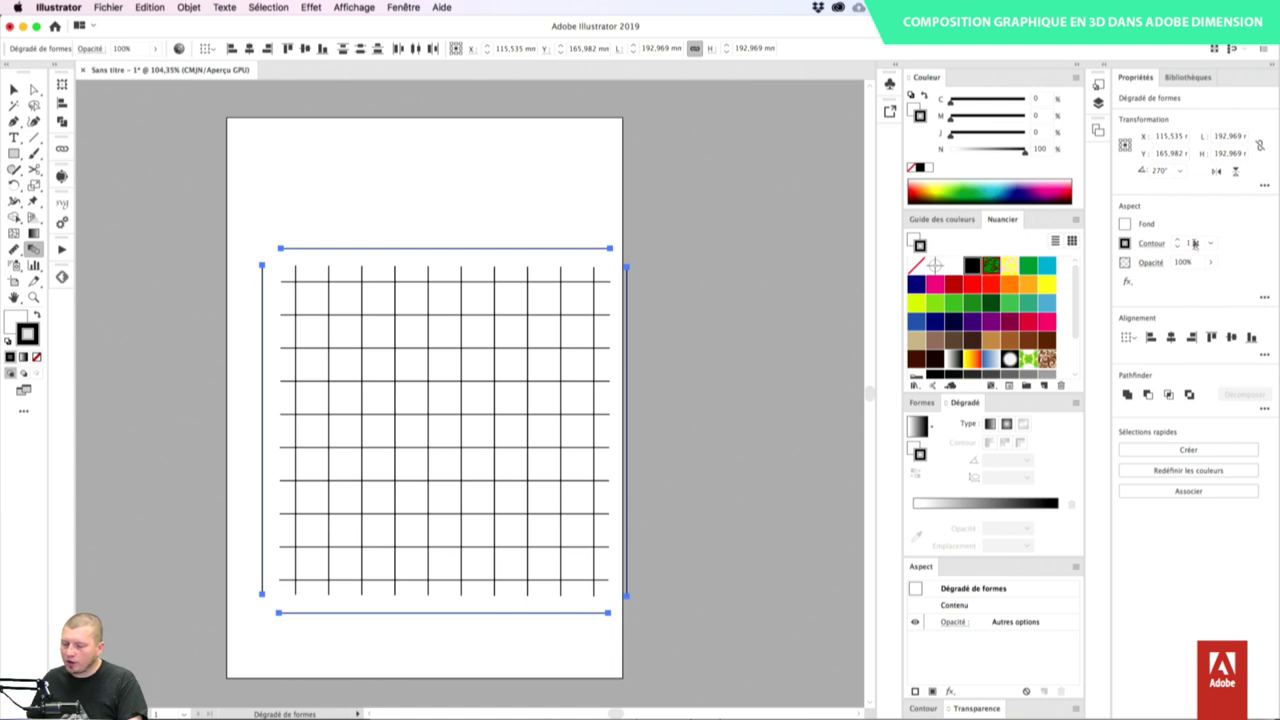
click(1194, 243)
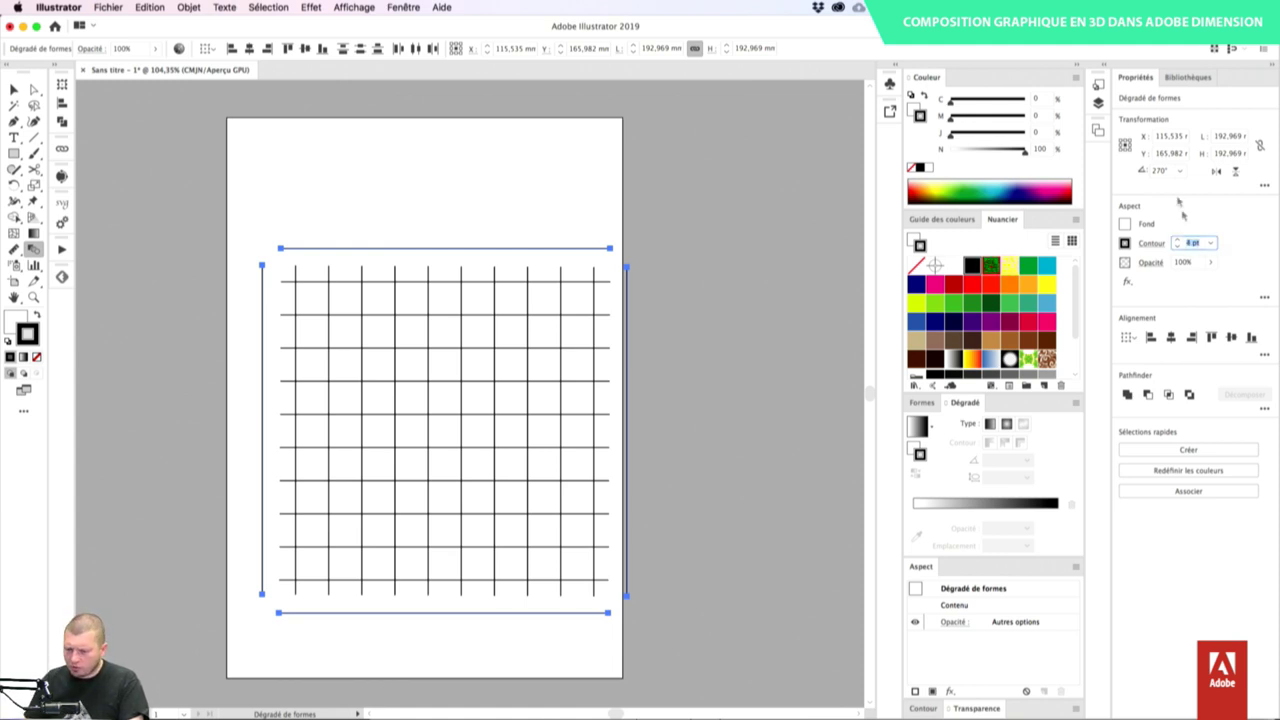
key(Return)
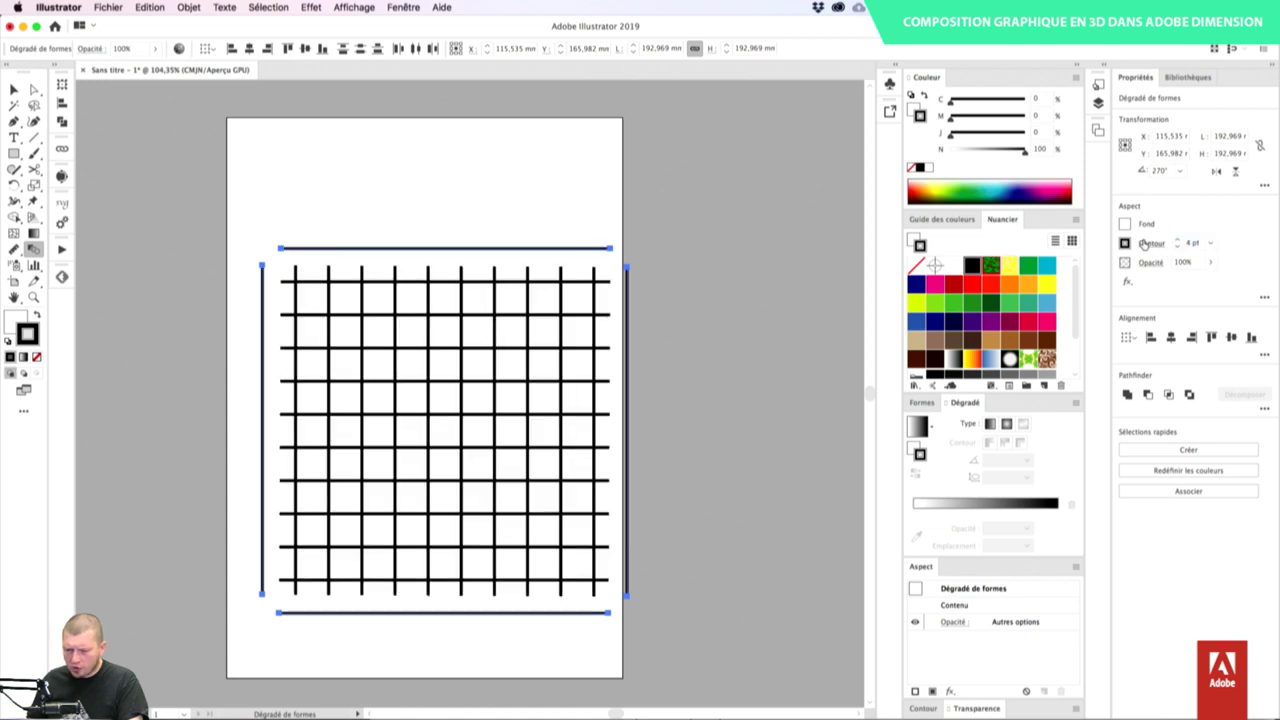
click(1126, 243)
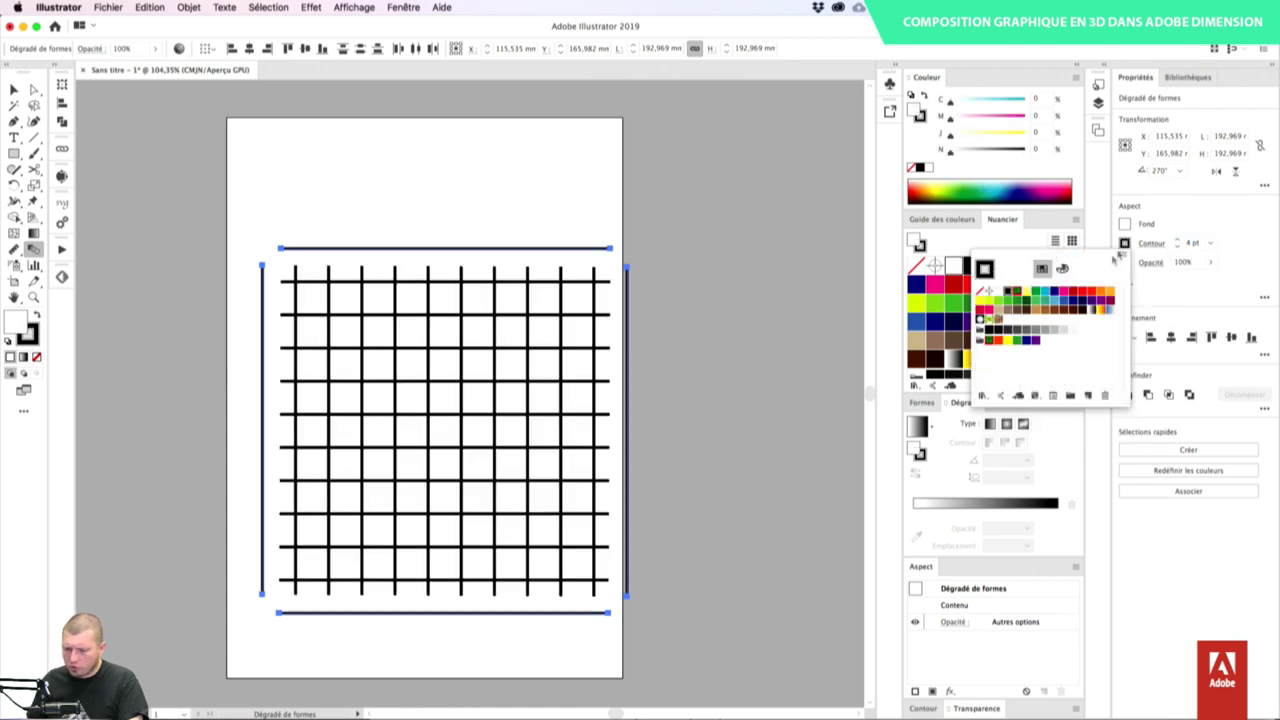
click(1102, 292)
click(757, 320)
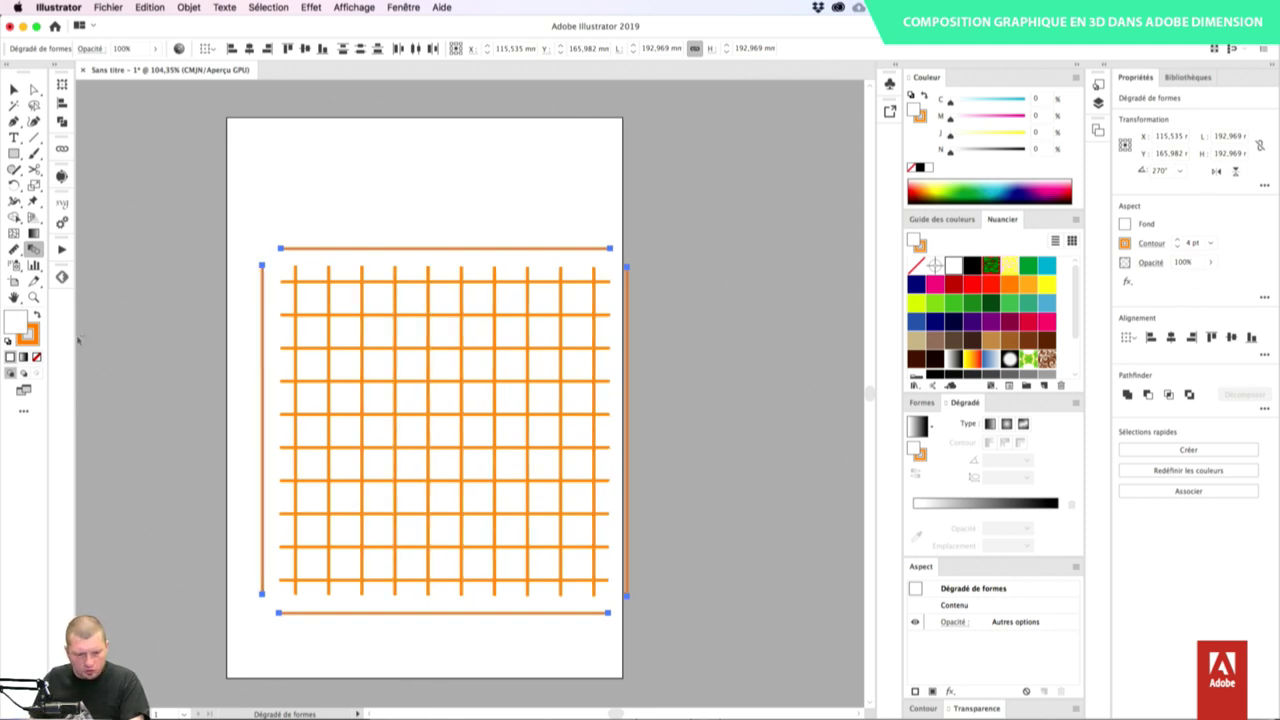
- Duplicate the orange grid in place and set the copy's blend spacing to 100 Etapes
double_click(34, 251)
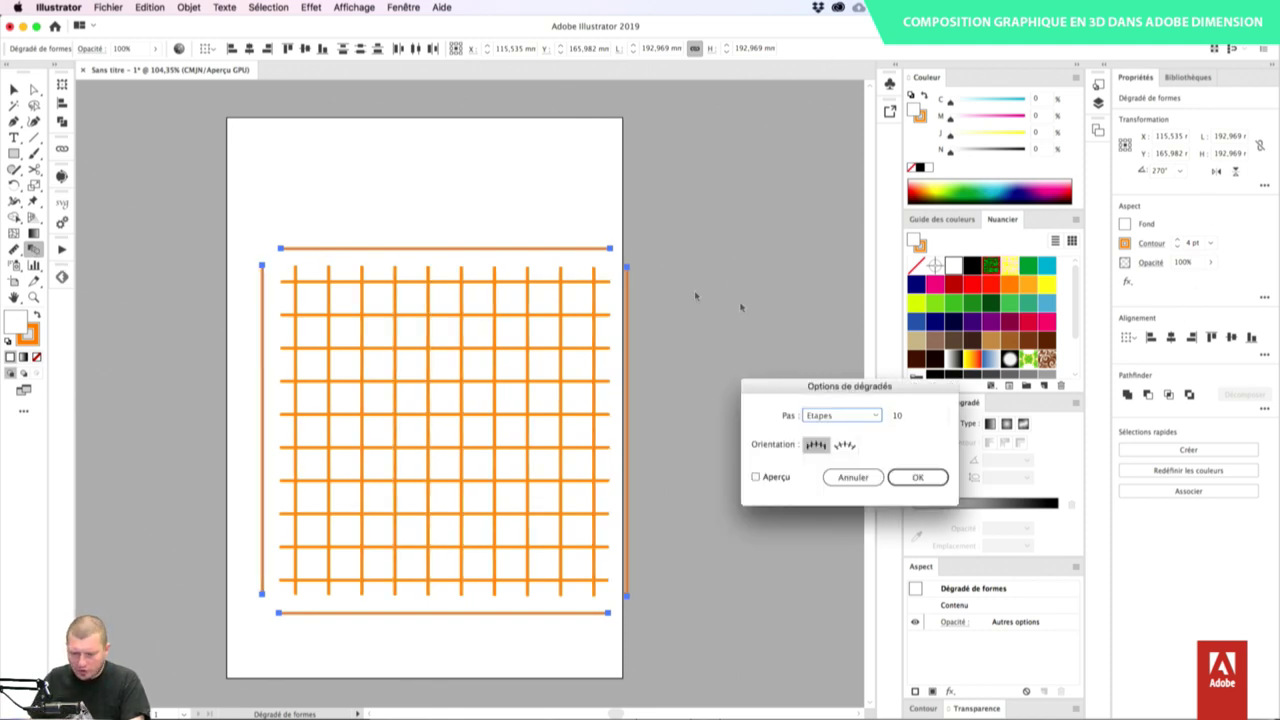
click(909, 416)
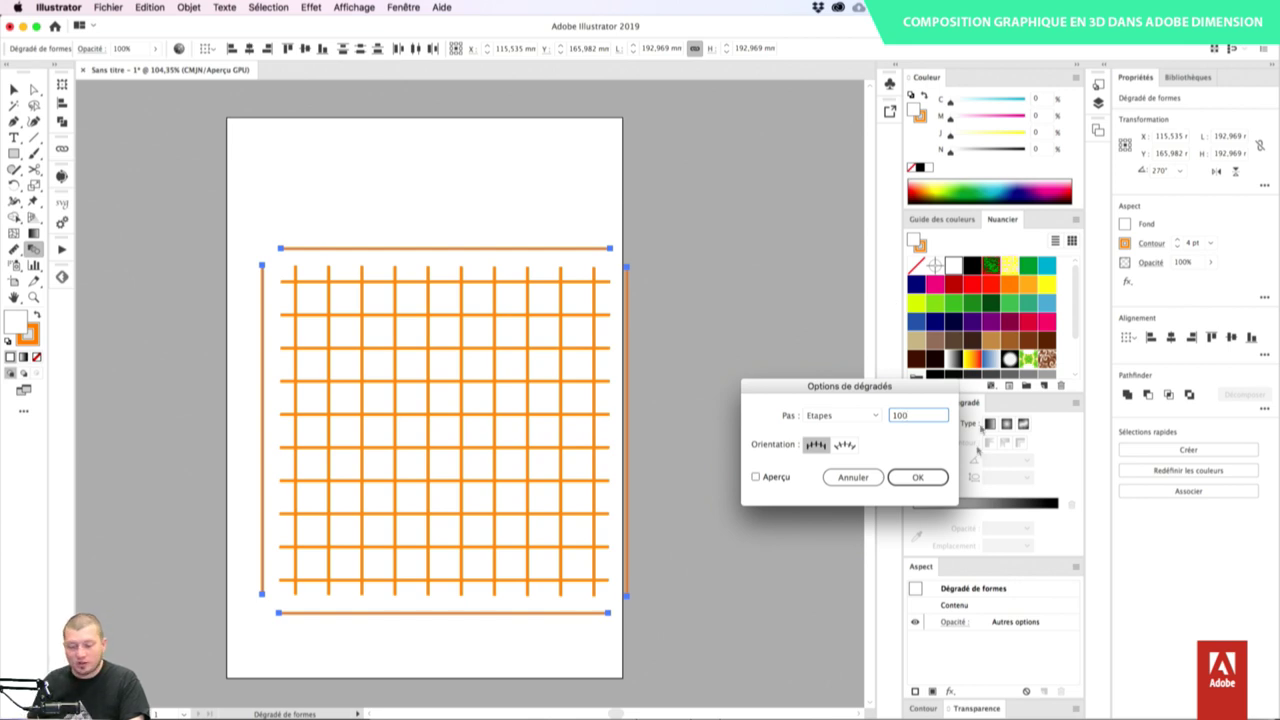
click(919, 477)
click(756, 477)
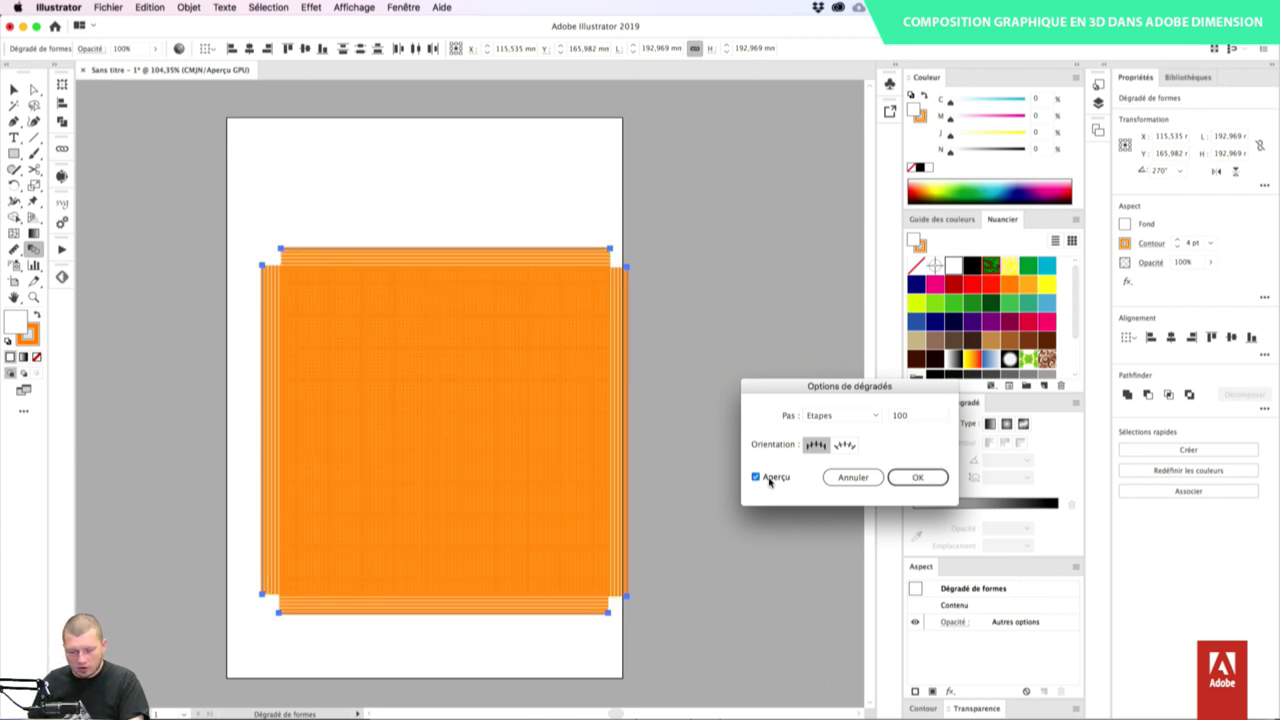
click(919, 477)
- Set the stroke weight of the dense 100-step grid to 1 pt
click(1189, 243)
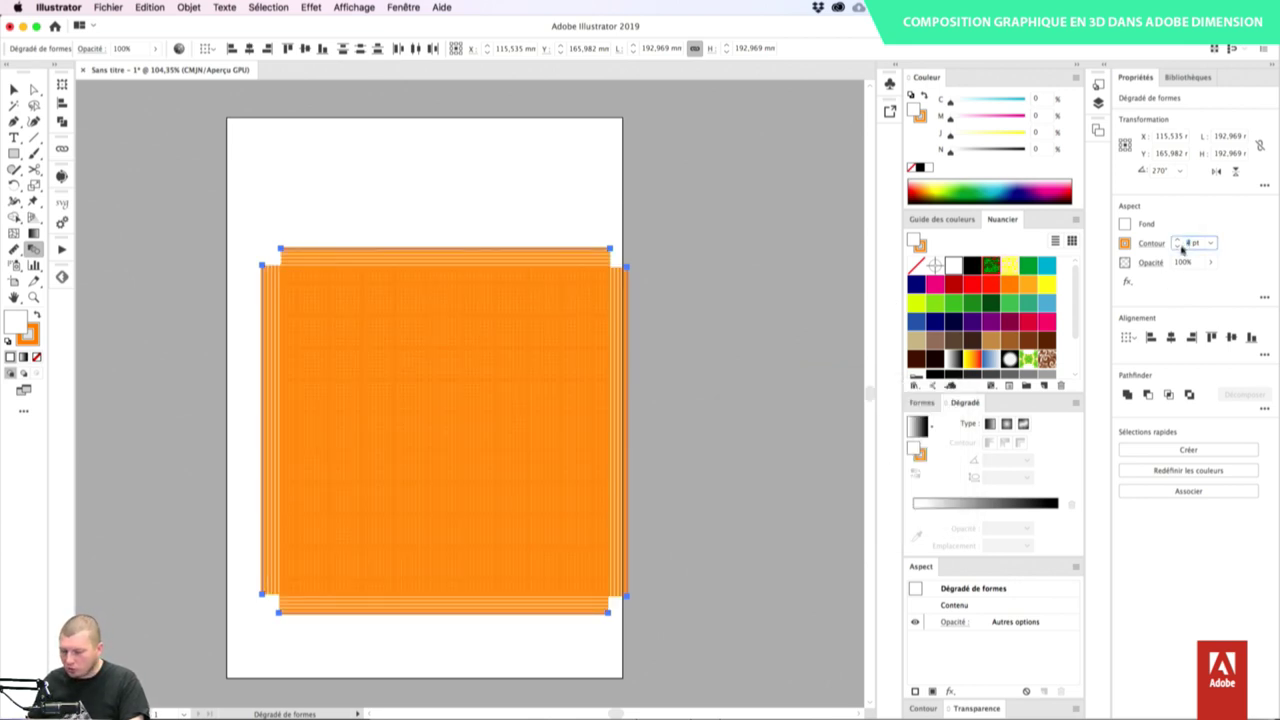
key(Tab)
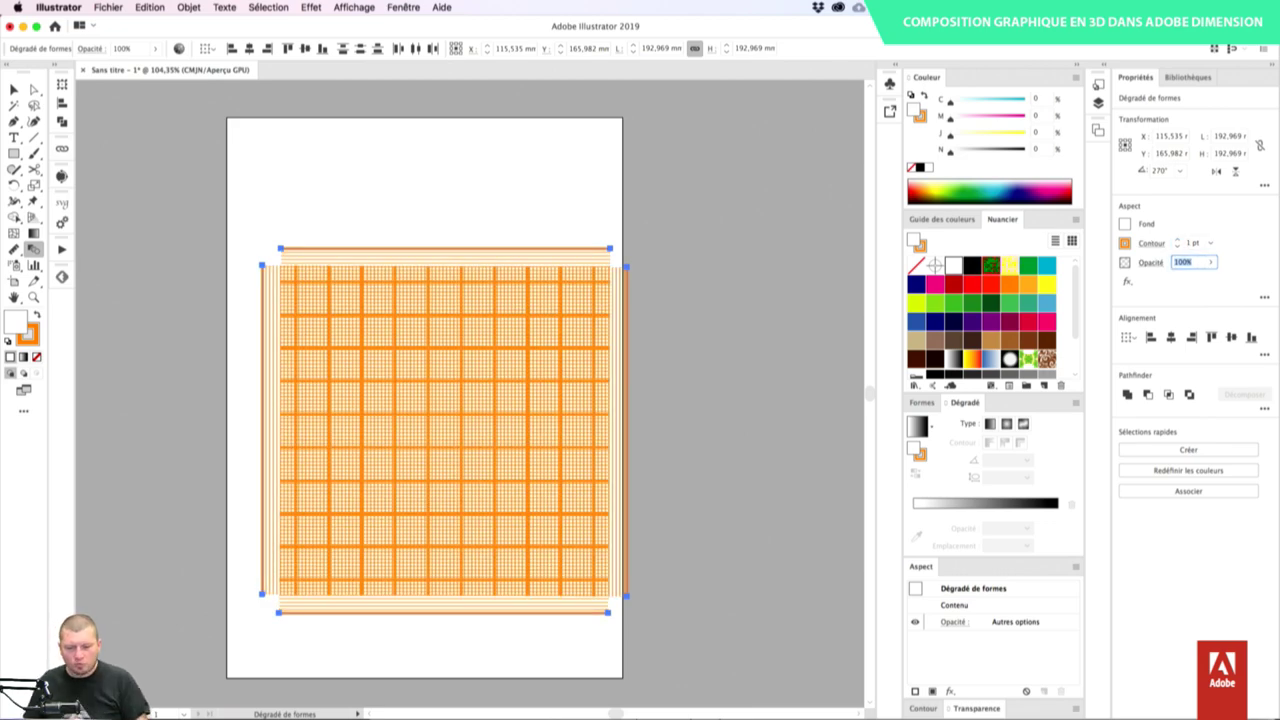
key(super+plus)
key(super+plus)
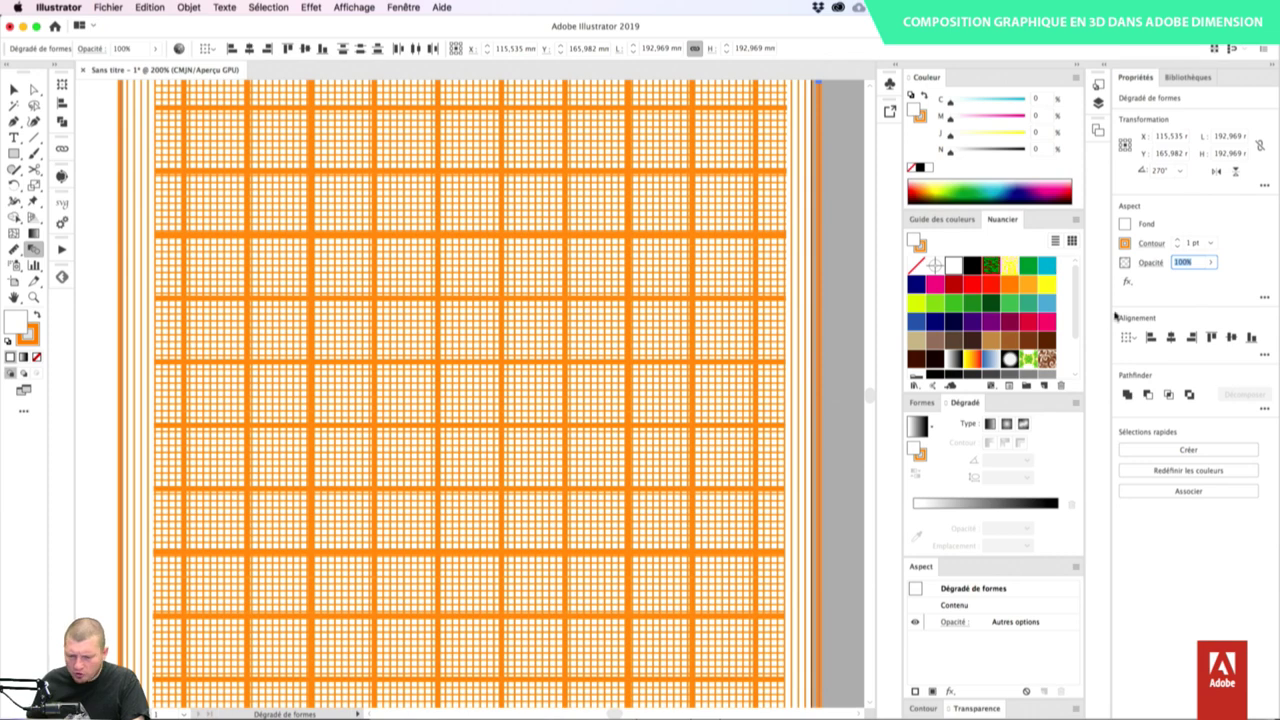
- Reduce the dense grid's stroke weight to 0,5 pt and deselect the artwork
click(1193, 243)
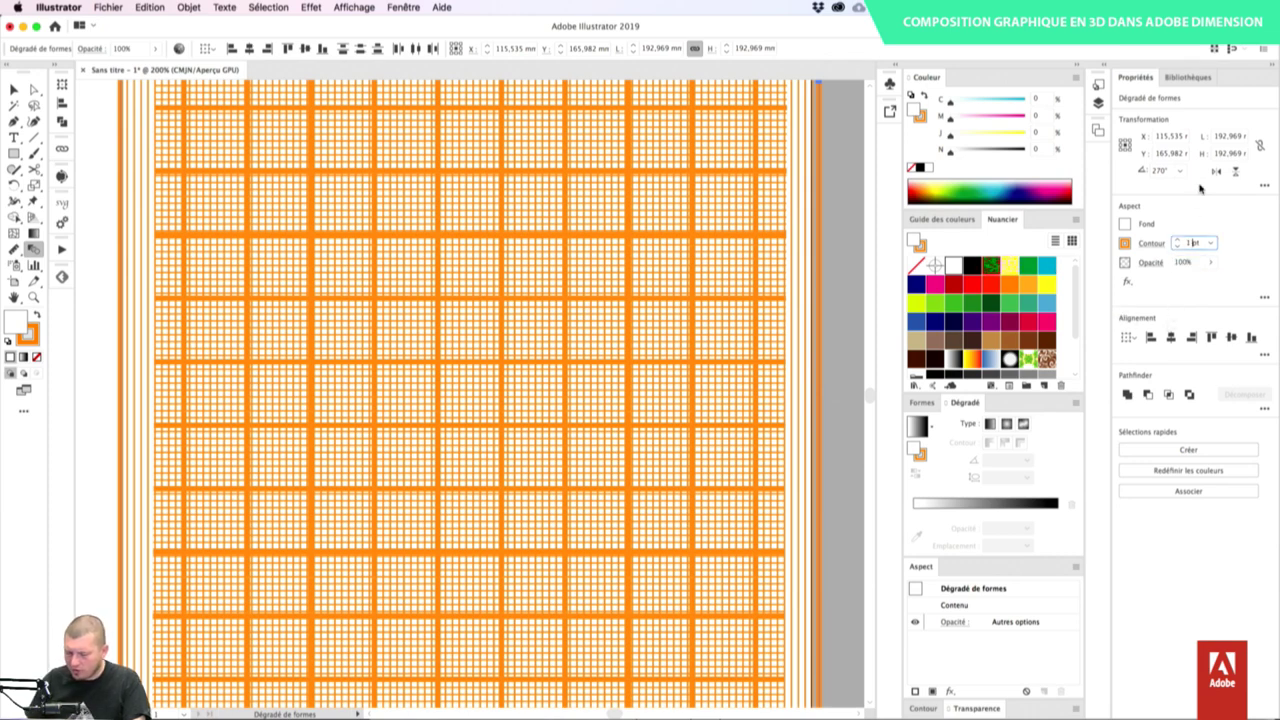
click(1211, 244)
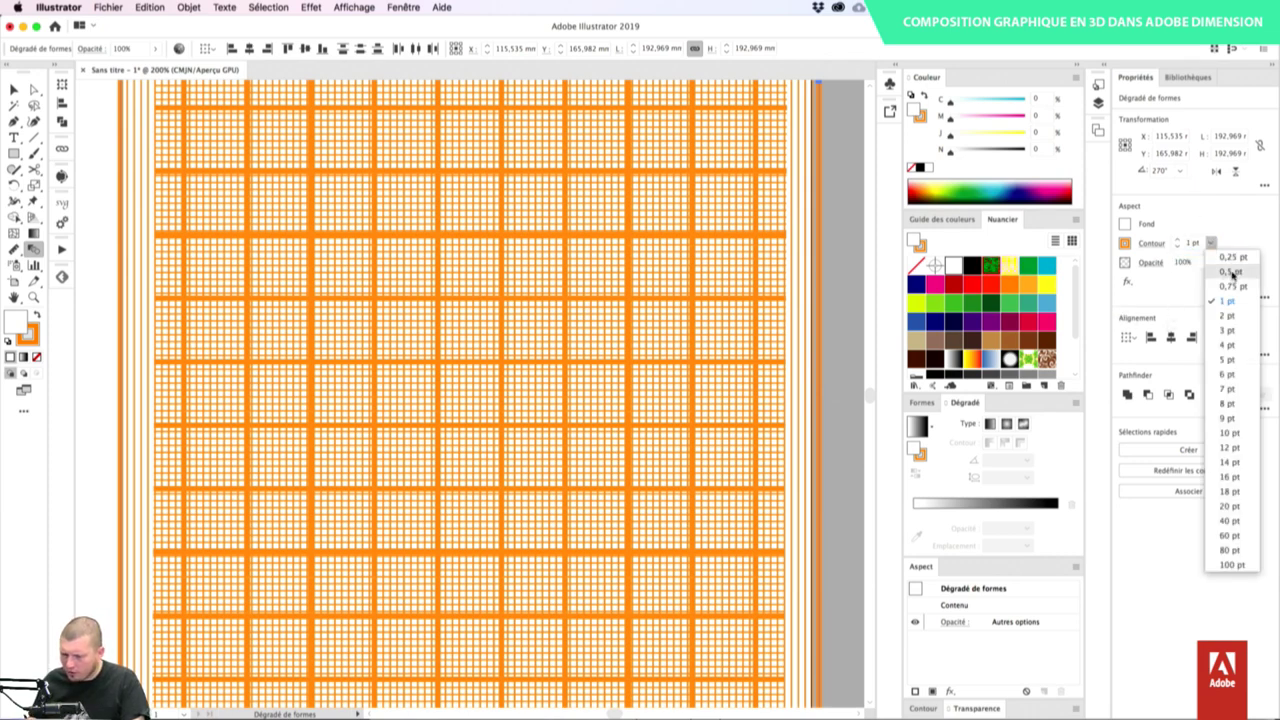
click(1232, 276)
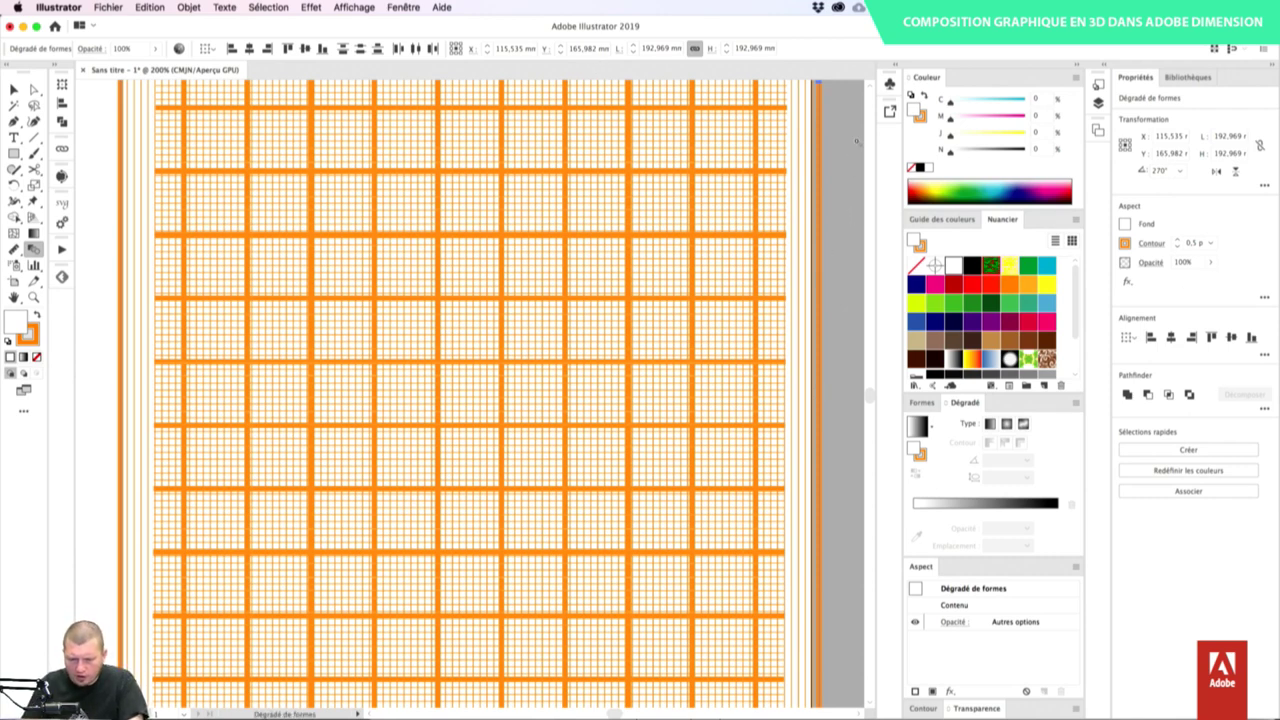
key(super+minus)
key(super+minus)
key(super+minus)
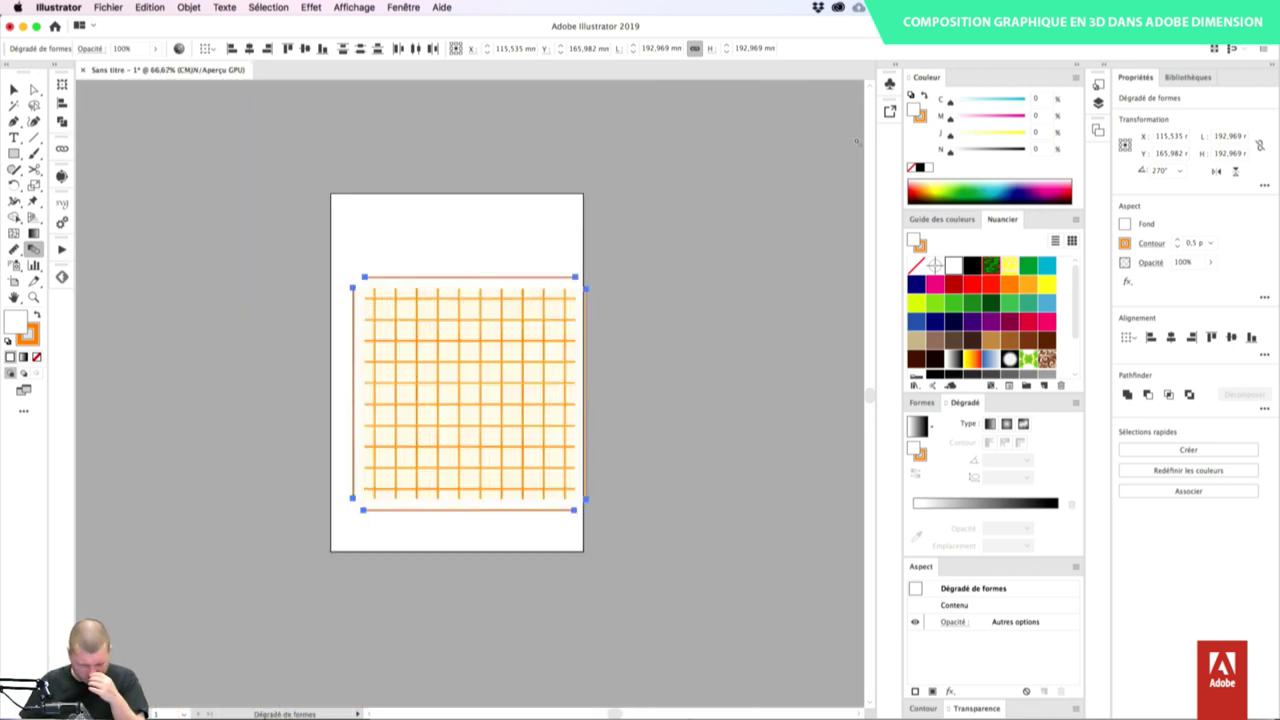
key(v)
click(662, 340)
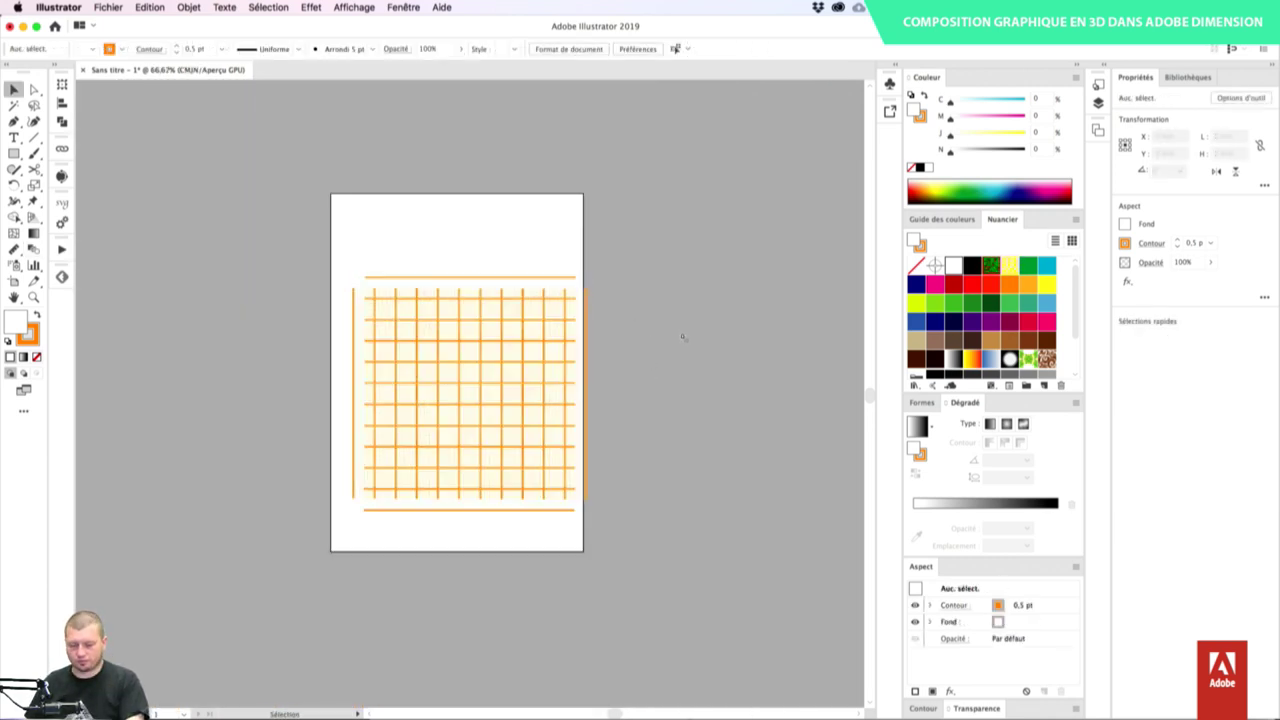
- Select the whole grid artwork and add it as a graphic to the Ask Dn library
key(super+a)
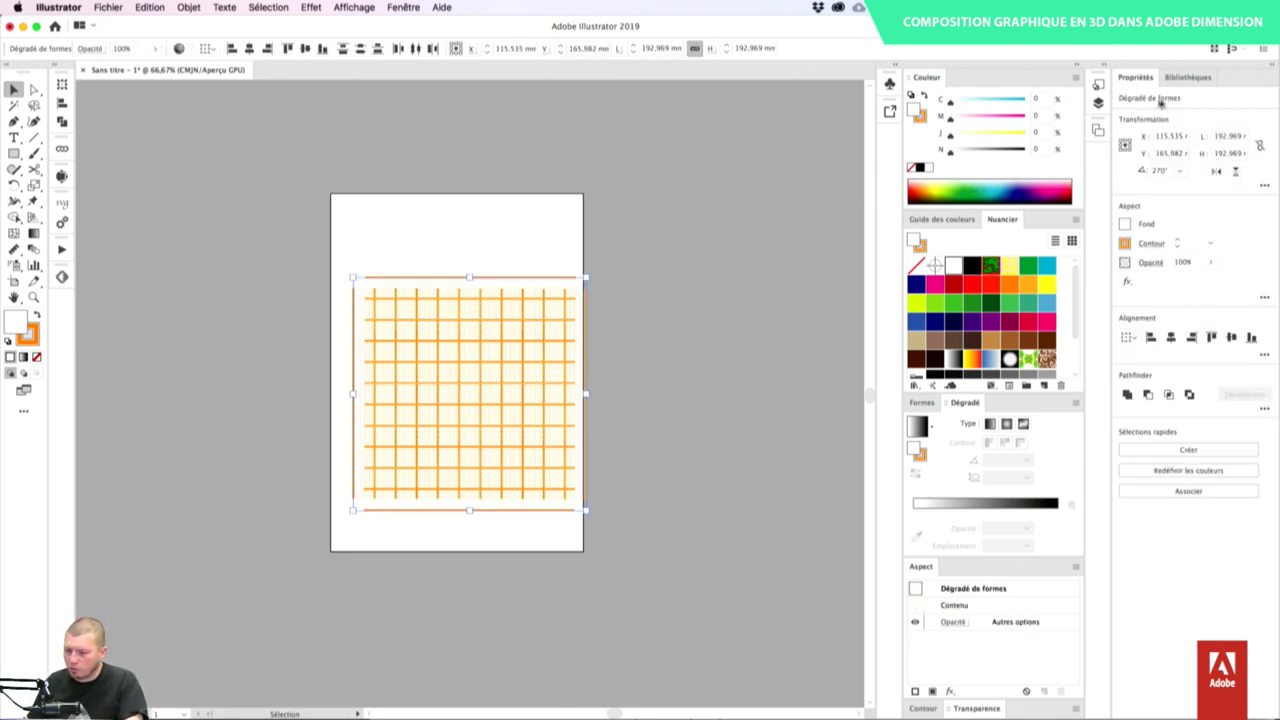
click(1186, 77)
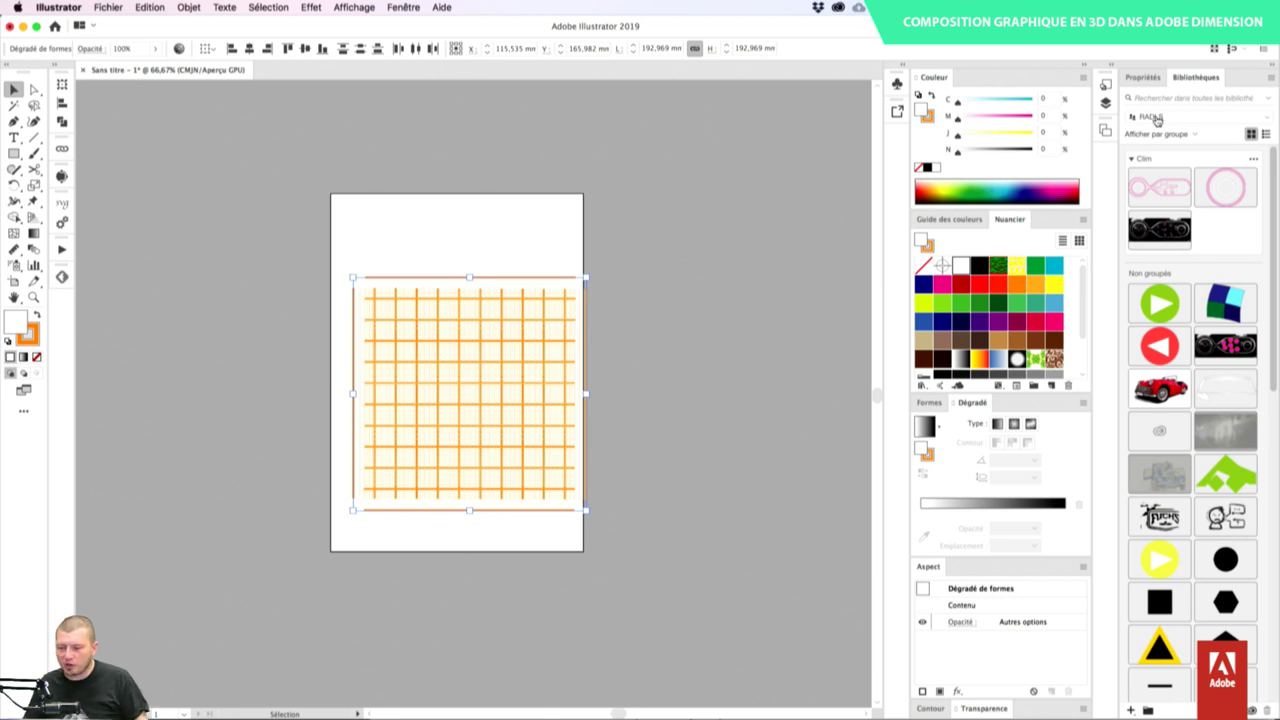
click(1155, 118)
click(1167, 157)
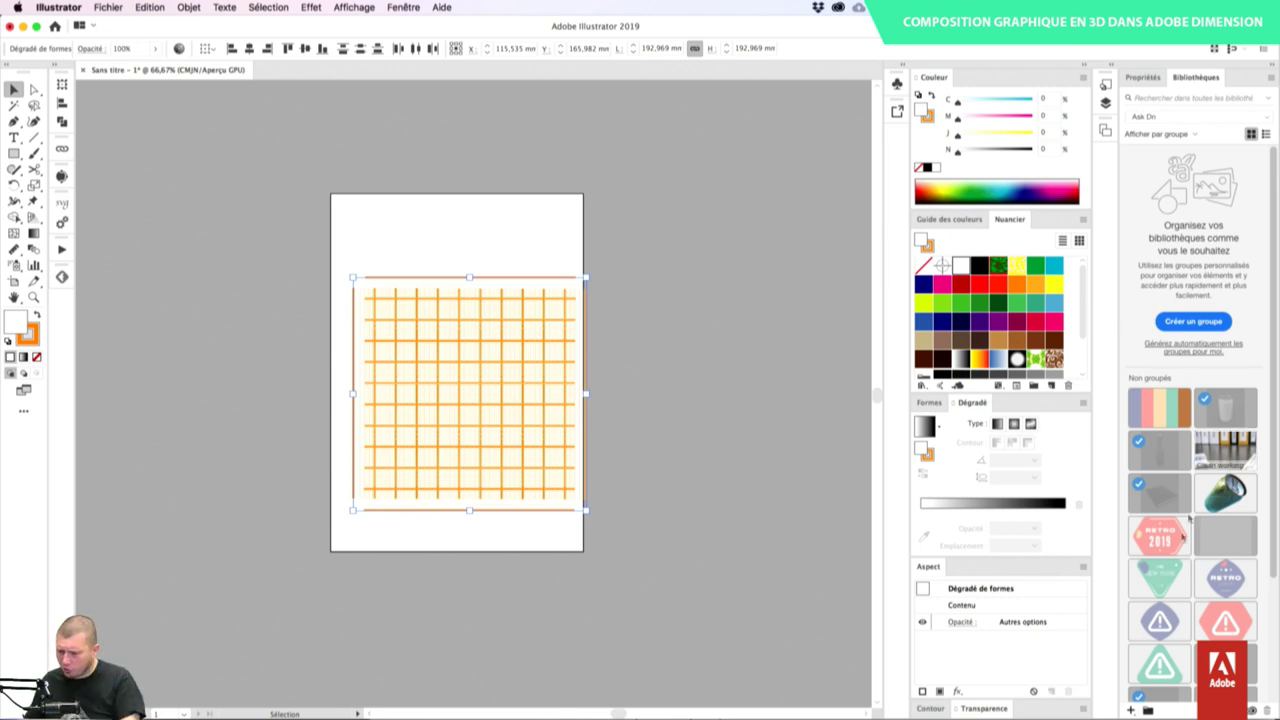
click(1131, 710)
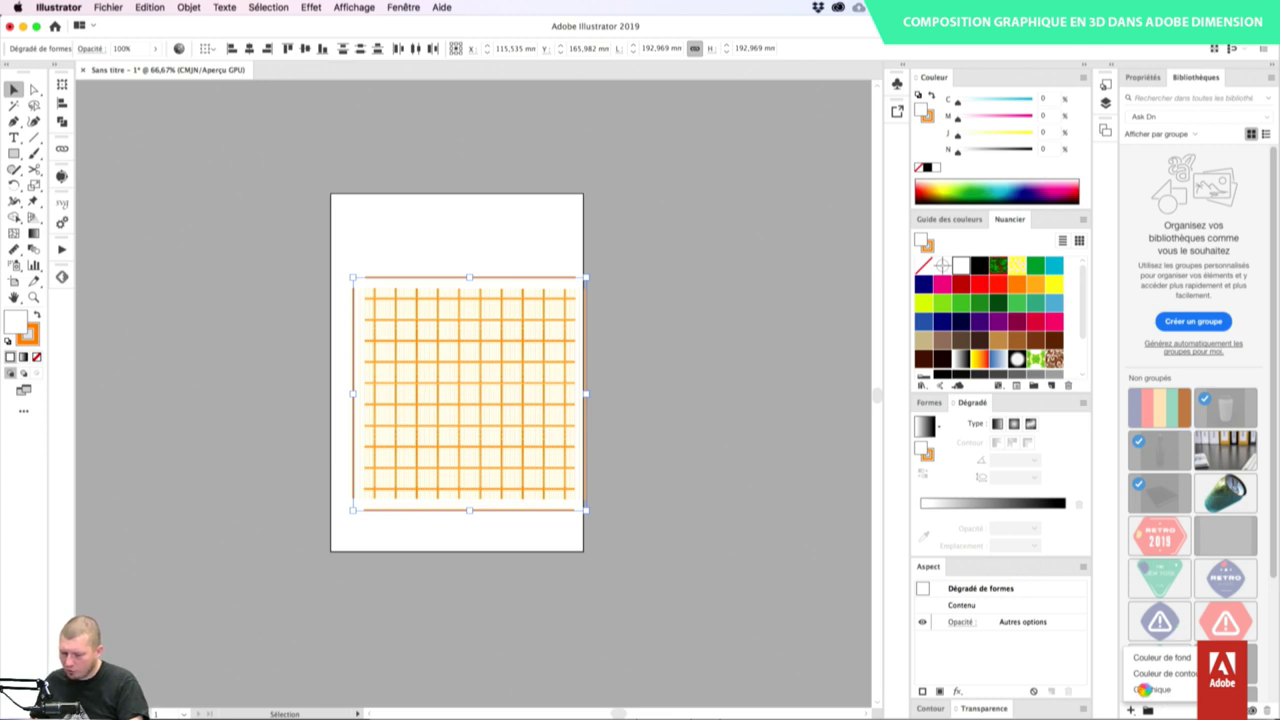
click(1146, 690)
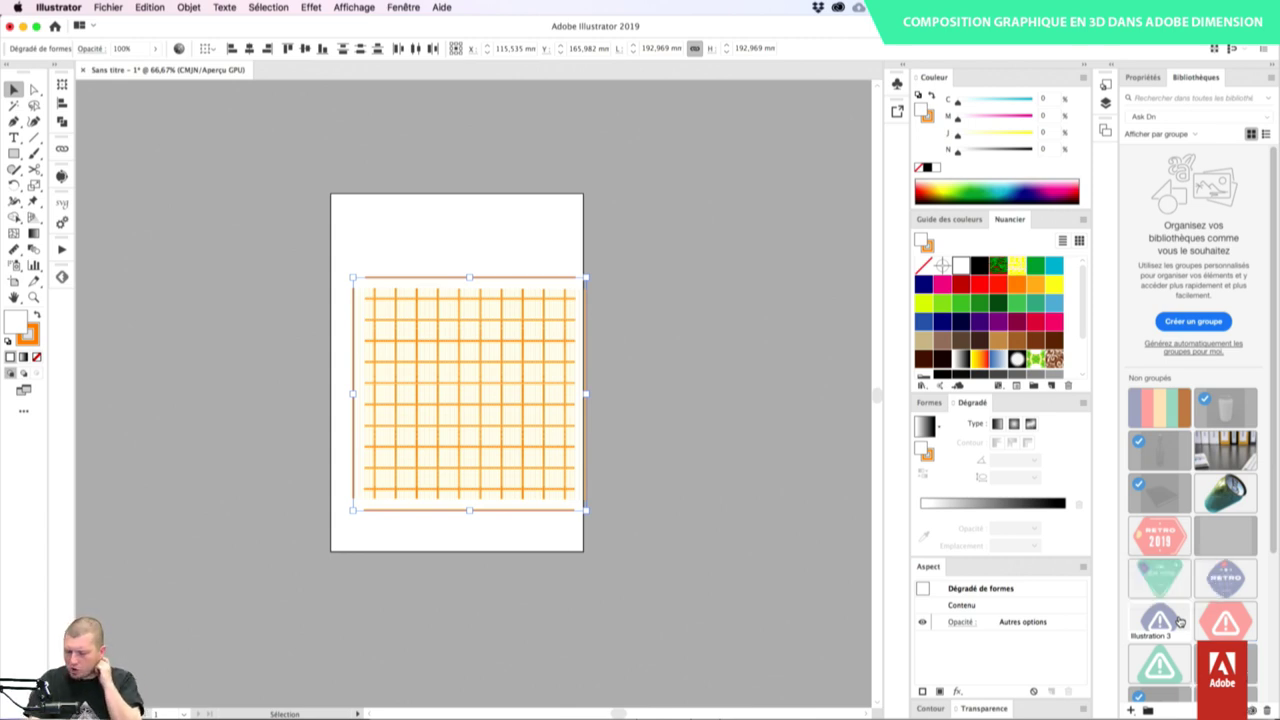
- Deselect the grid and draw a square of about 39 mm in the empty area above it
click(575, 252)
drag(578, 179, 628, 210)
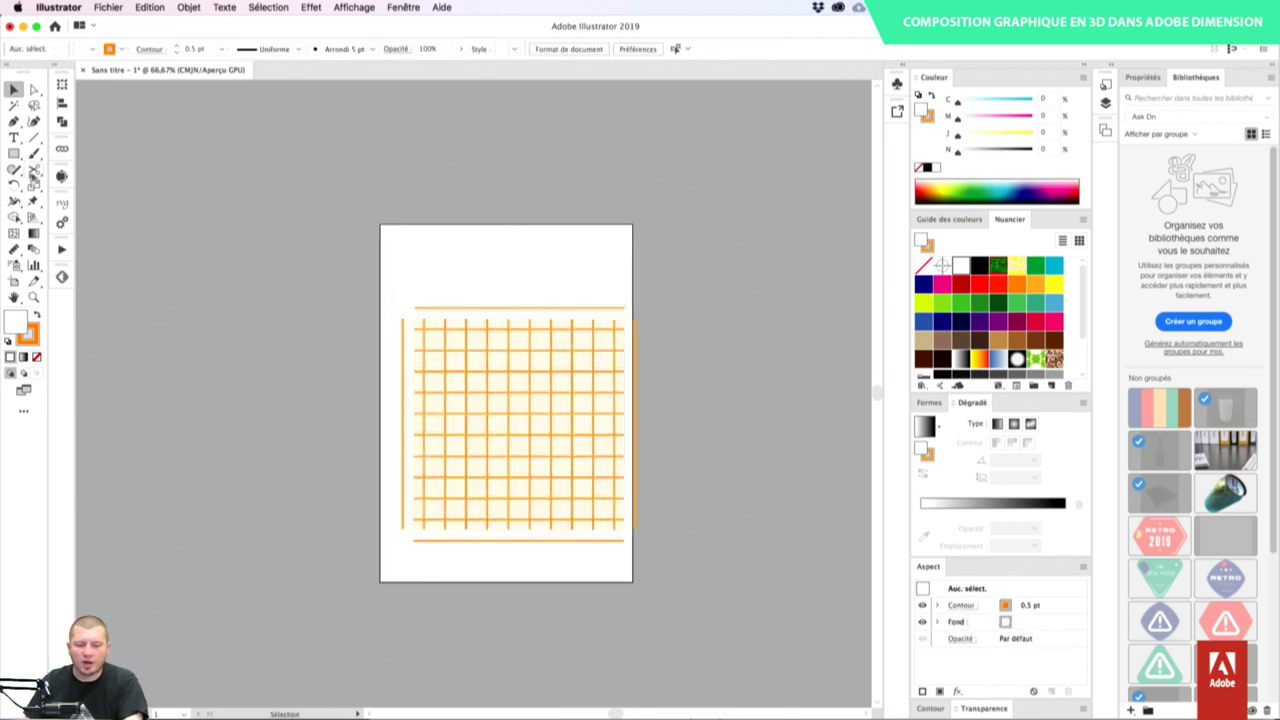
click(14, 153)
drag(466, 240, 518, 290)
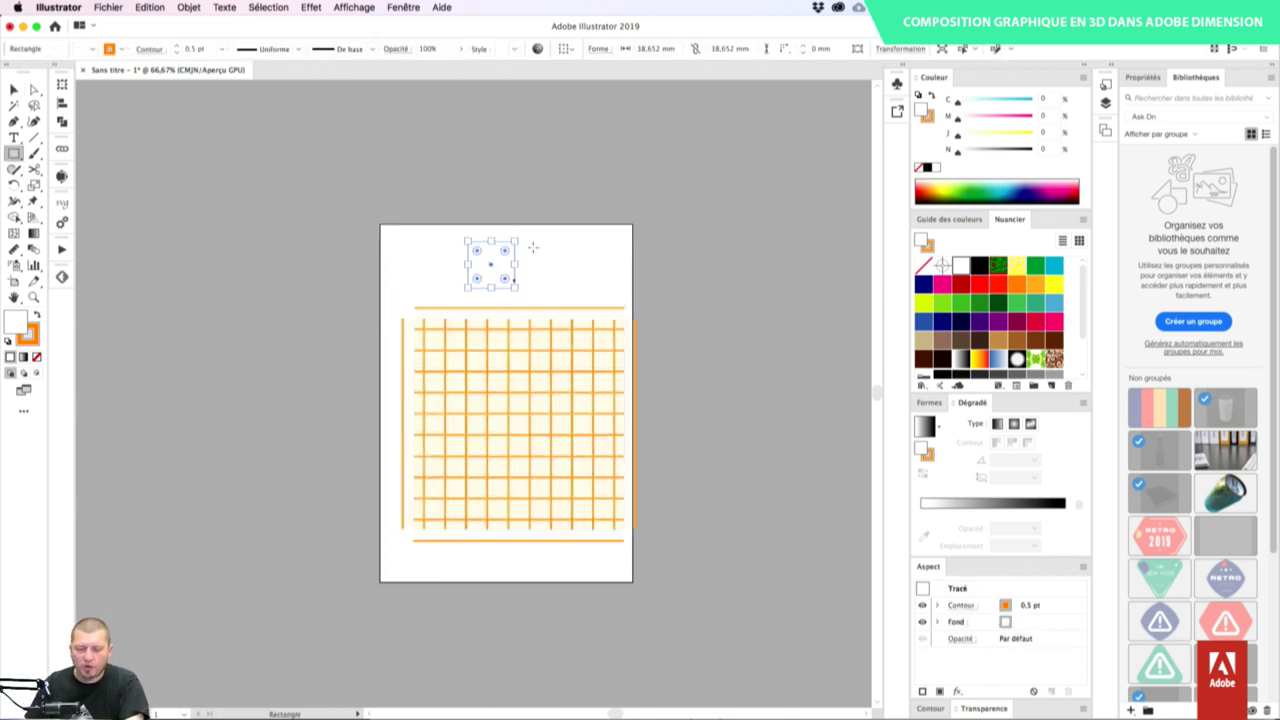
- Give the square above the grid a solid orange fill with no outline
key(shift+x)
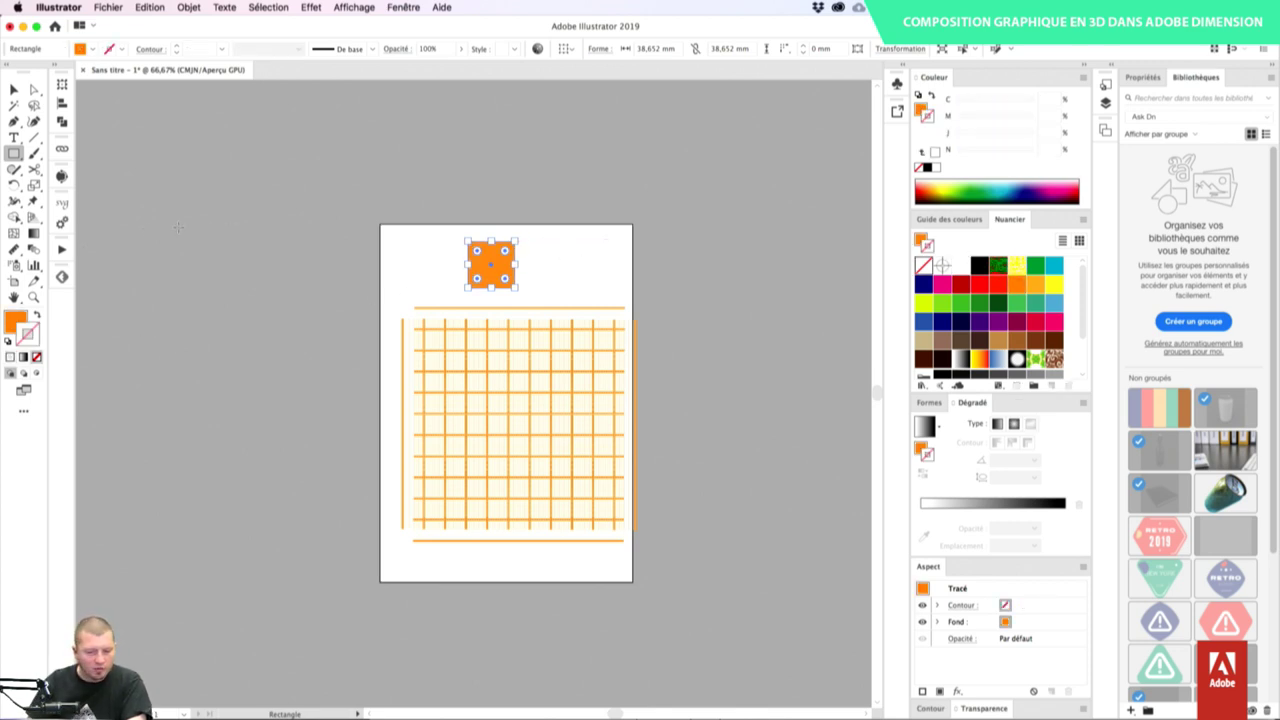
key(/)
key(super+shift+a)
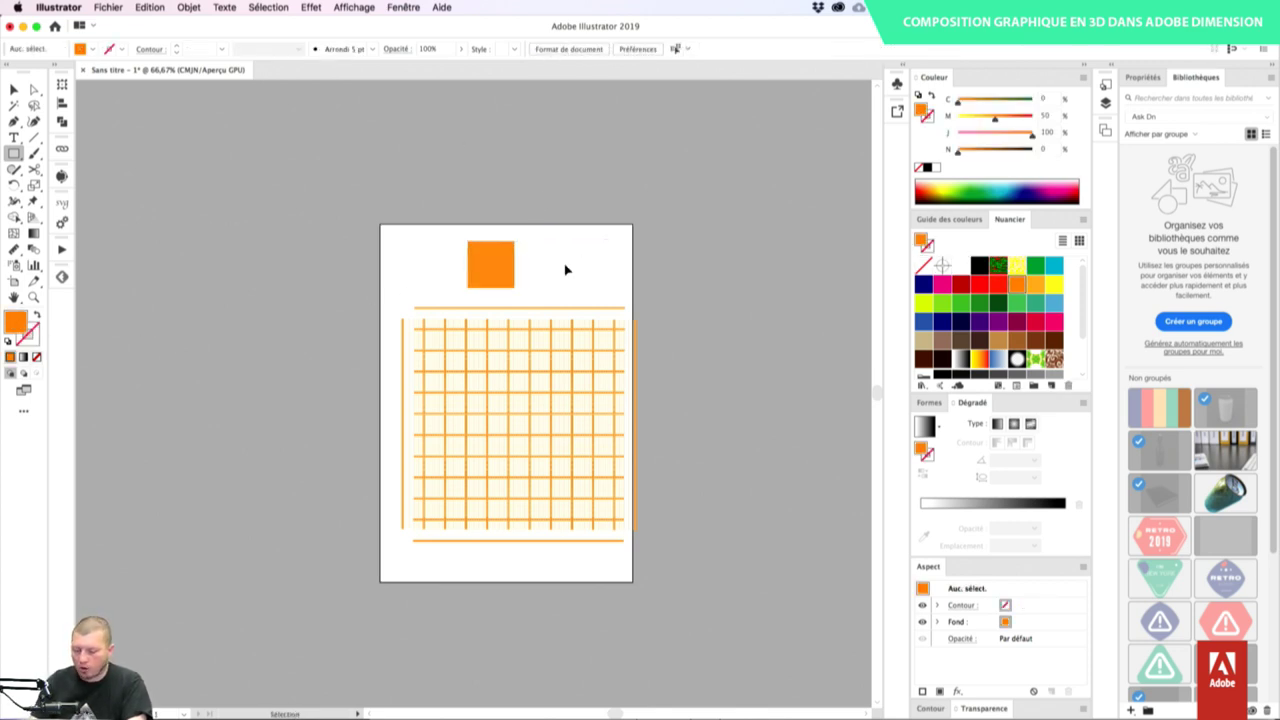
- Draw two equal orange circles centred on the midpoints of the square's left and right sides
key(super+plus)
key(super+plus)
drag(563, 266, 540, 489)
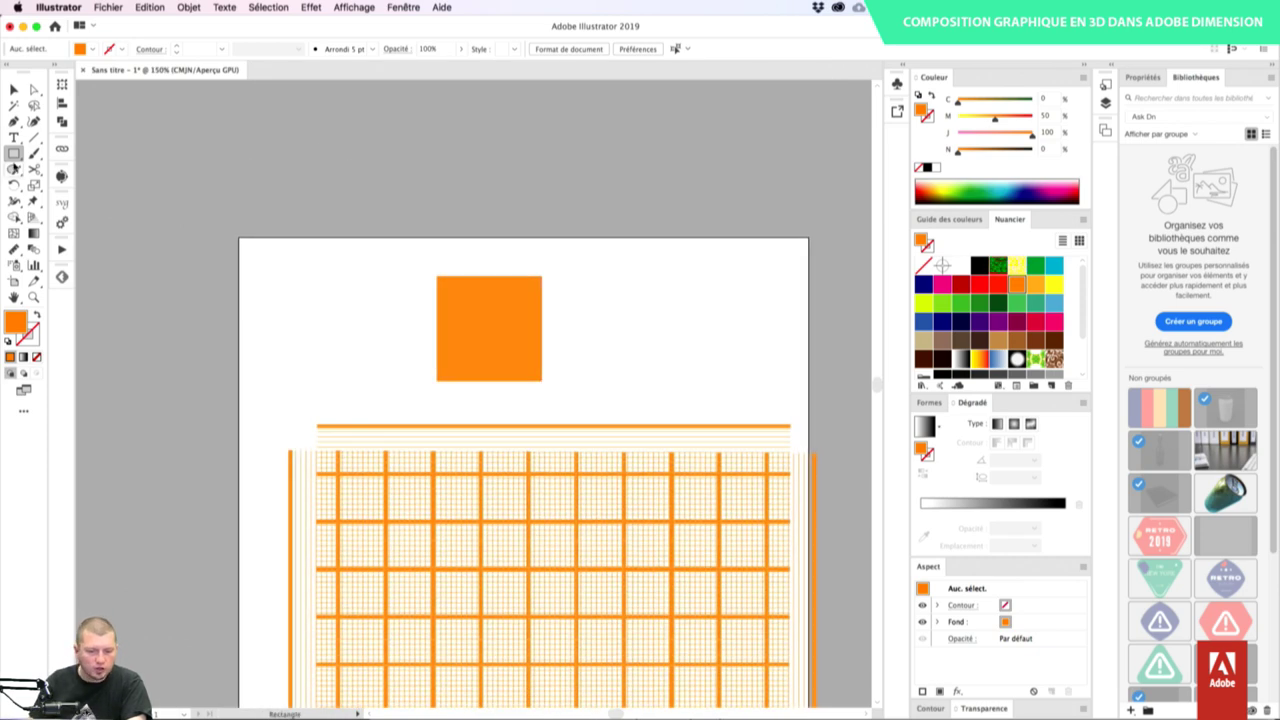
click(13, 151)
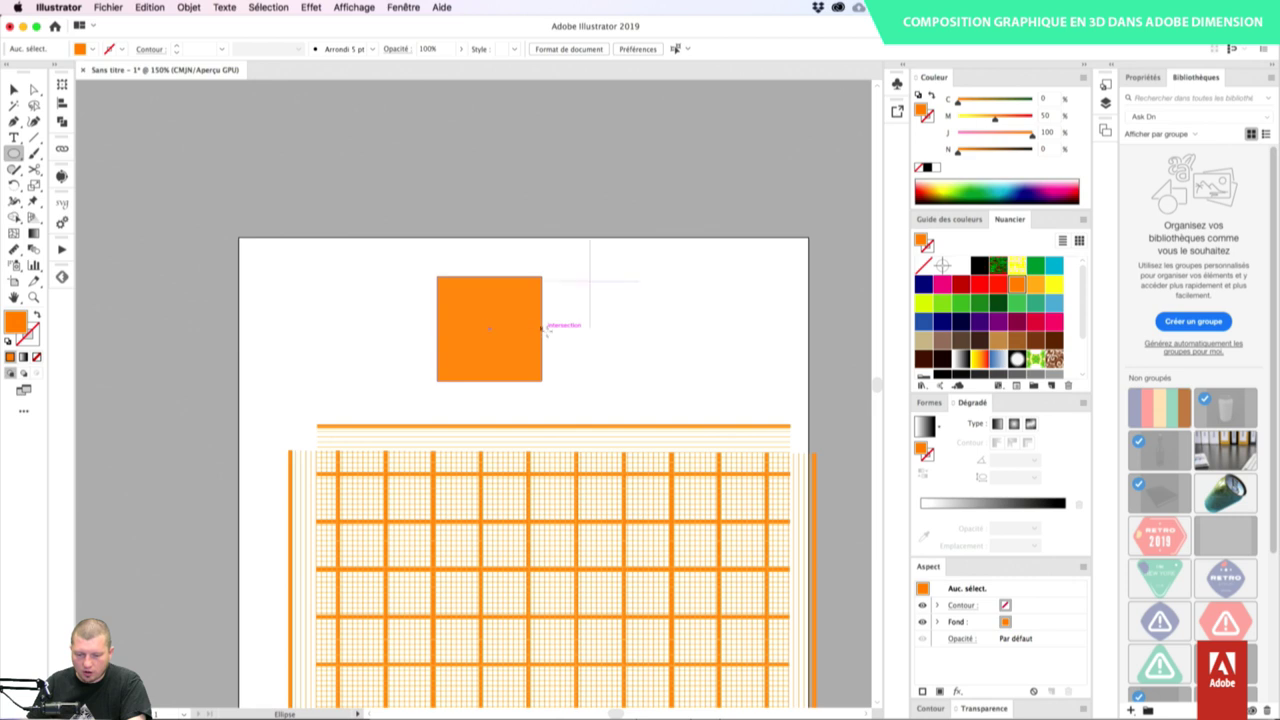
alt+shift+drag(541, 327, 440, 333)
- Subtract both circles from the square with the Shape Builder tool, leaving rounded notches on its two sides
key(v)
drag(385, 262, 606, 371)
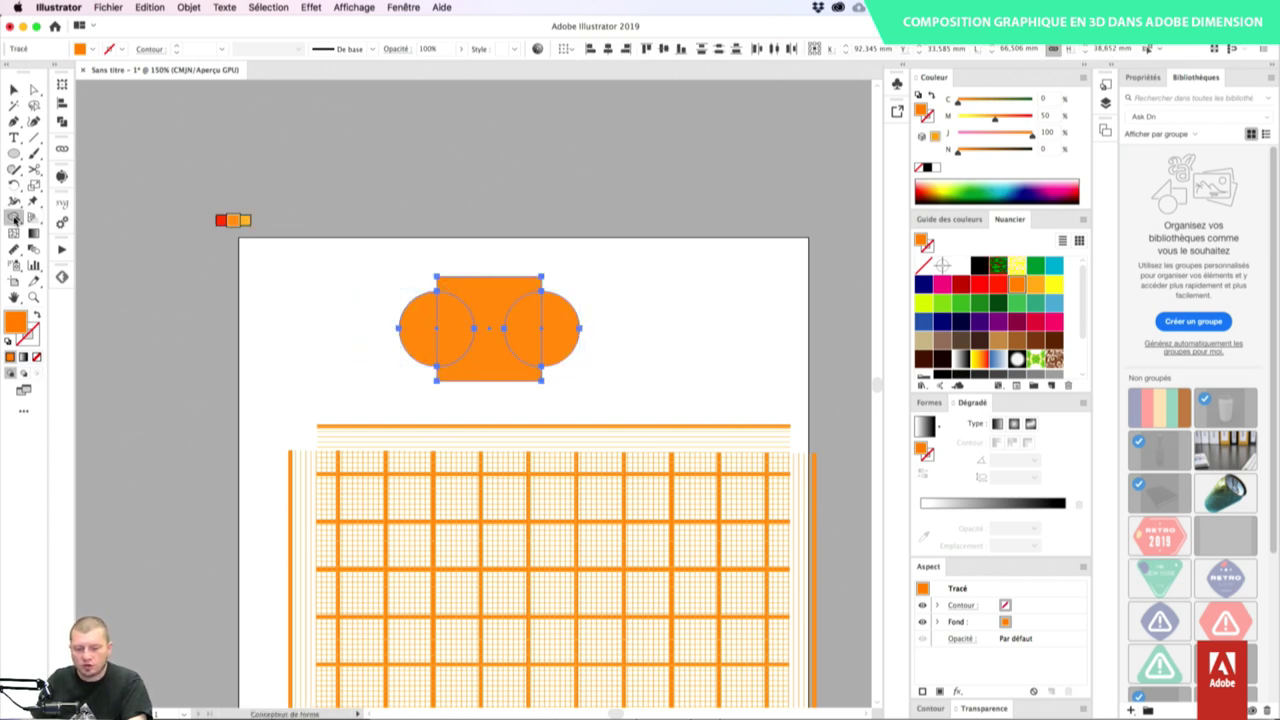
mouse_move(14, 217)
mouse_down()
mouse_move(172, 232)
mouse_move(75, 224)
mouse_up()
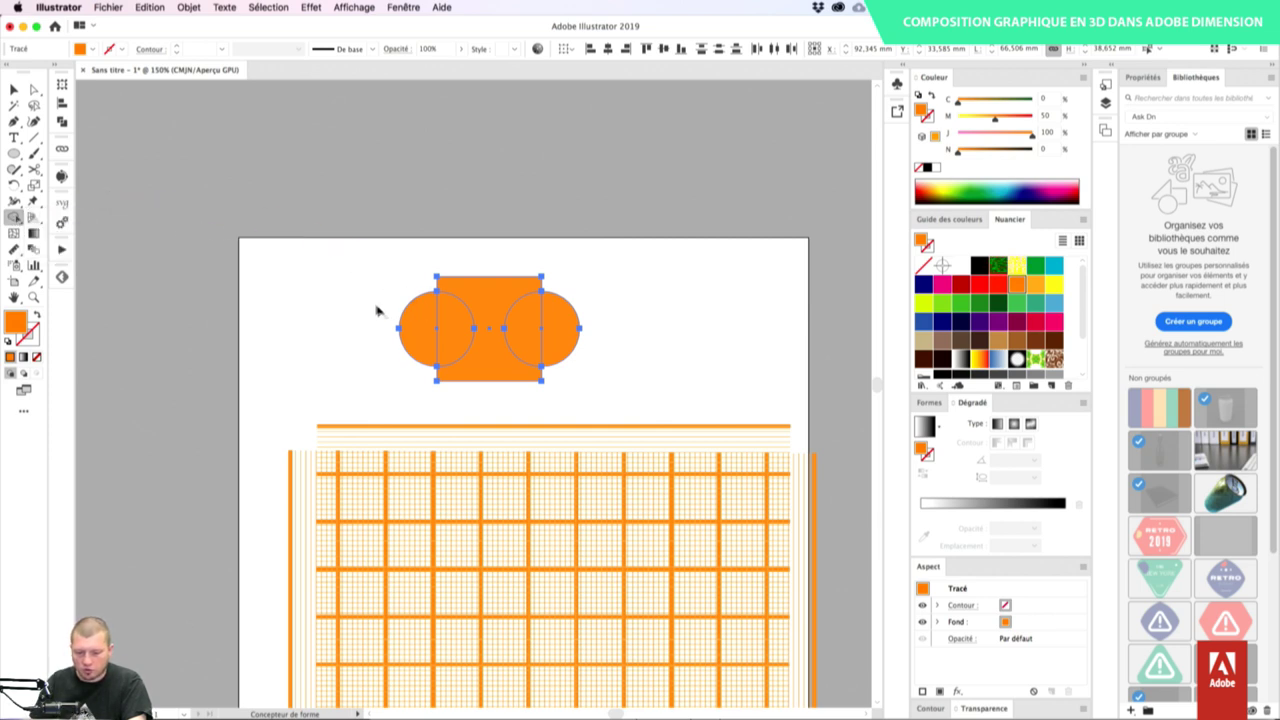
alt+drag(380, 306, 450, 330)
alt+drag(566, 327, 529, 334)
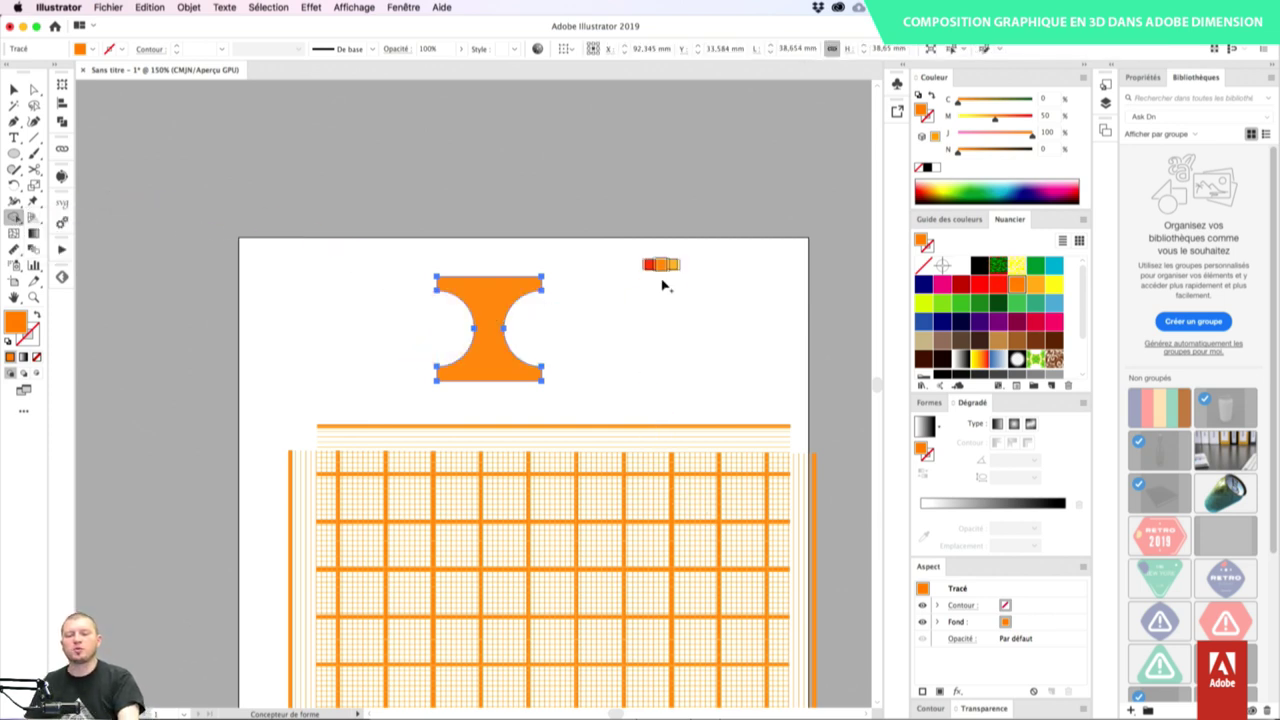
key(v)
click(660, 310)
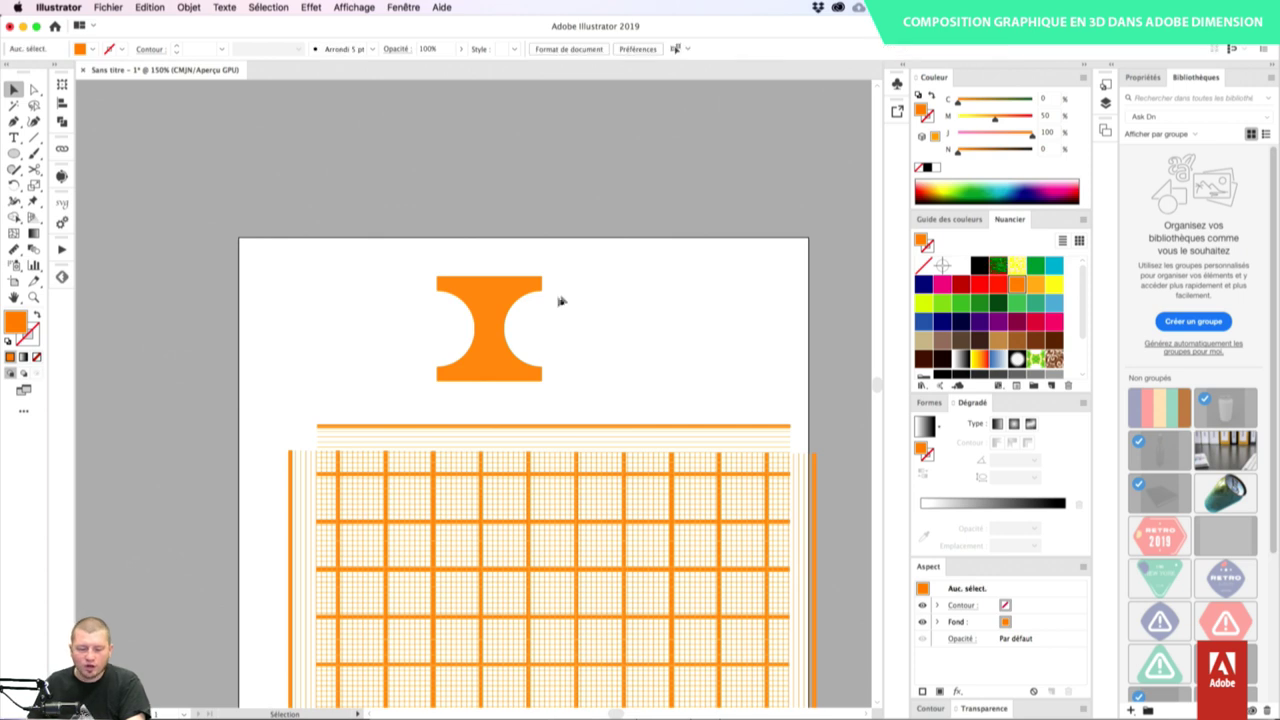
- Draw a small orange circle about 11.7 mm in diameter centred in each of the two side notches
key(l)
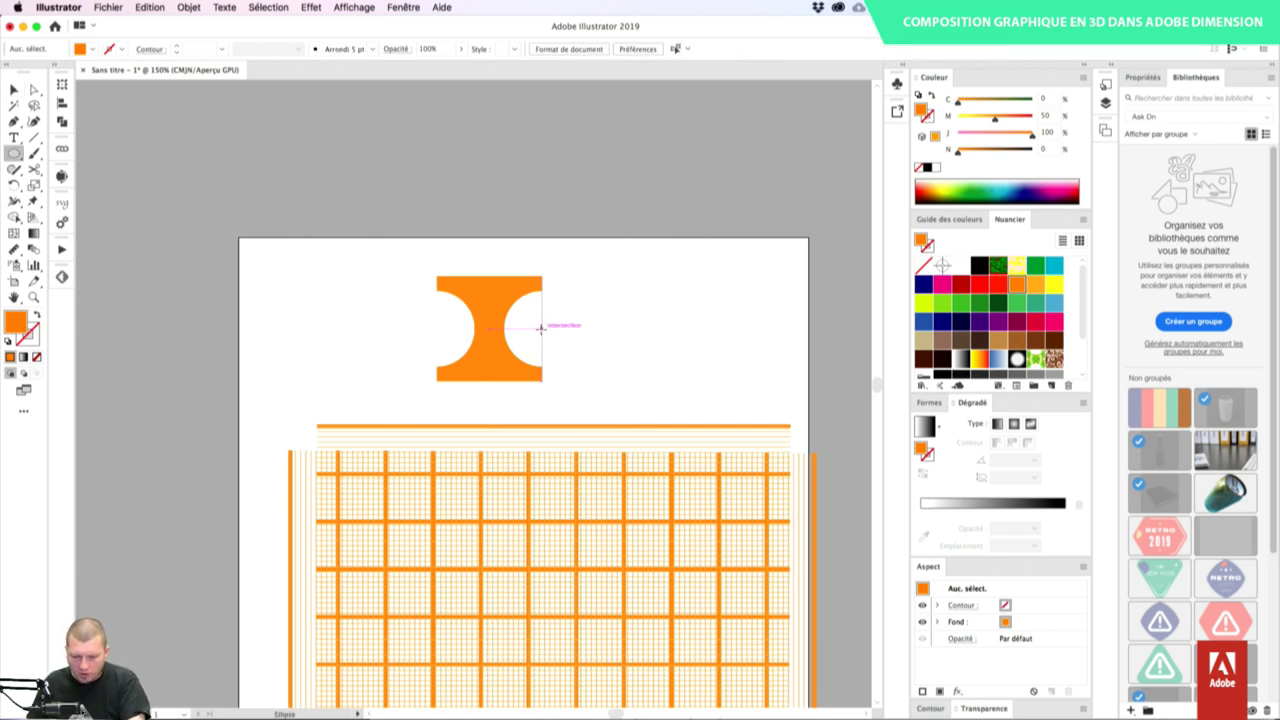
mouse_move(542, 328)
alt+shift+mouse_down()
mouse_move(559, 345)
mouse_move(444, 341)
alt+shift+mouse_up()
key(v)
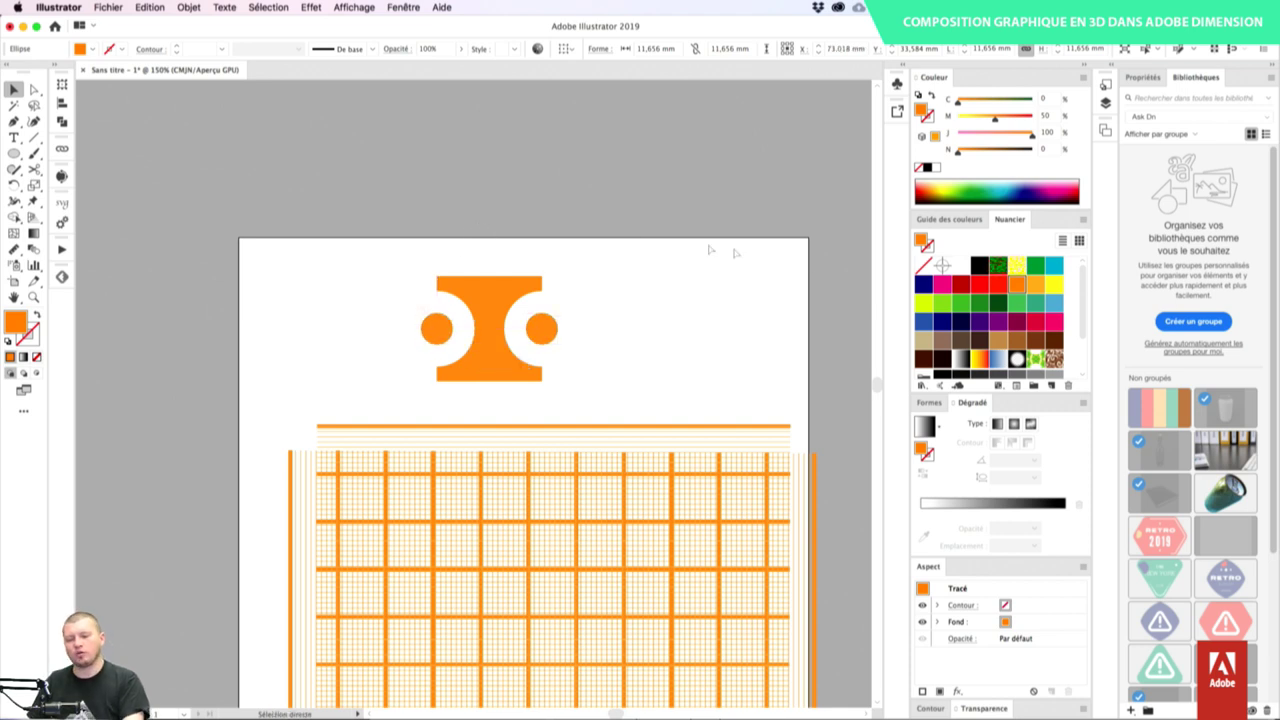
click(800, 368)
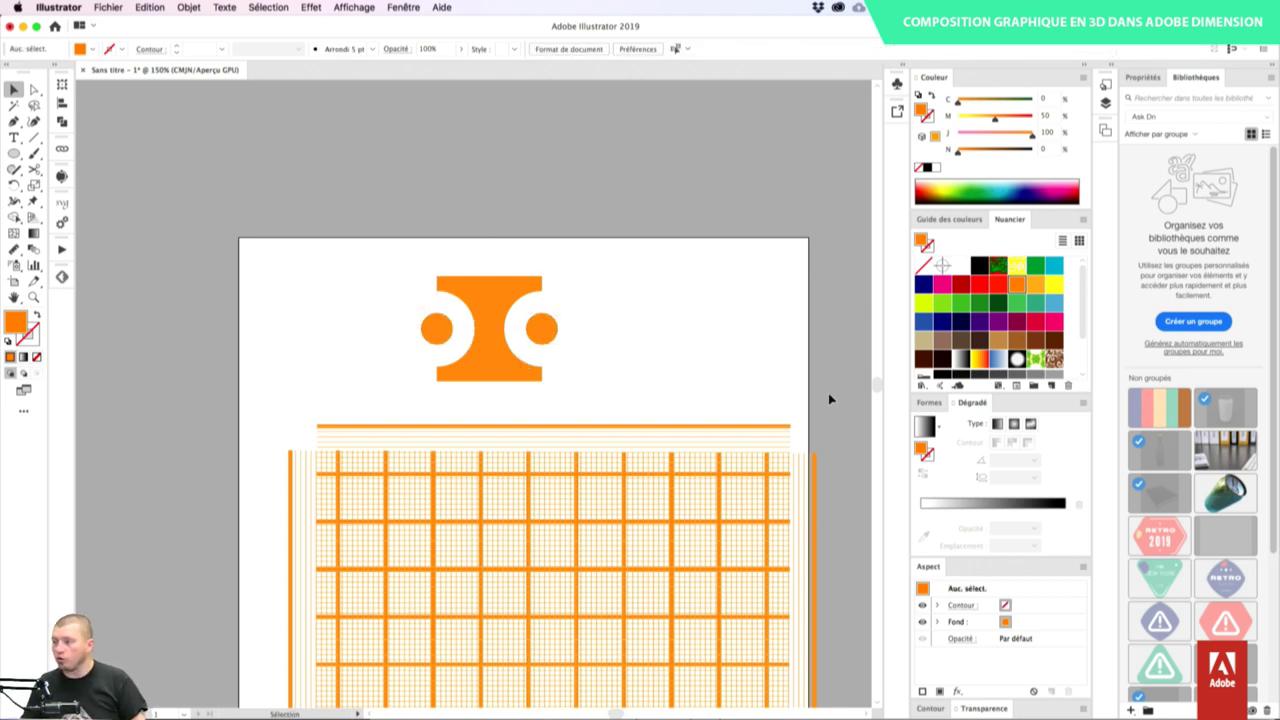
- Rotate the notched shape together with both small circles about their common centre to a 45° diagonal
drag(395, 260, 588, 351)
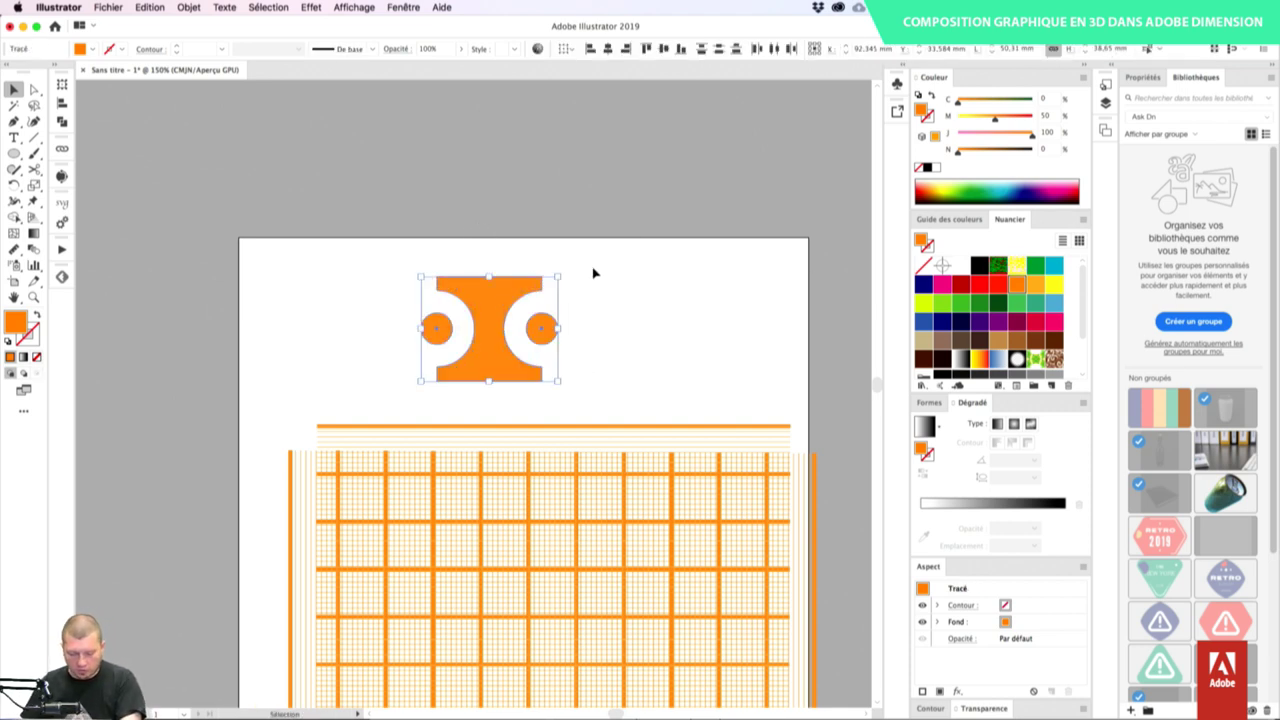
key(r)
key(v)
key(r)
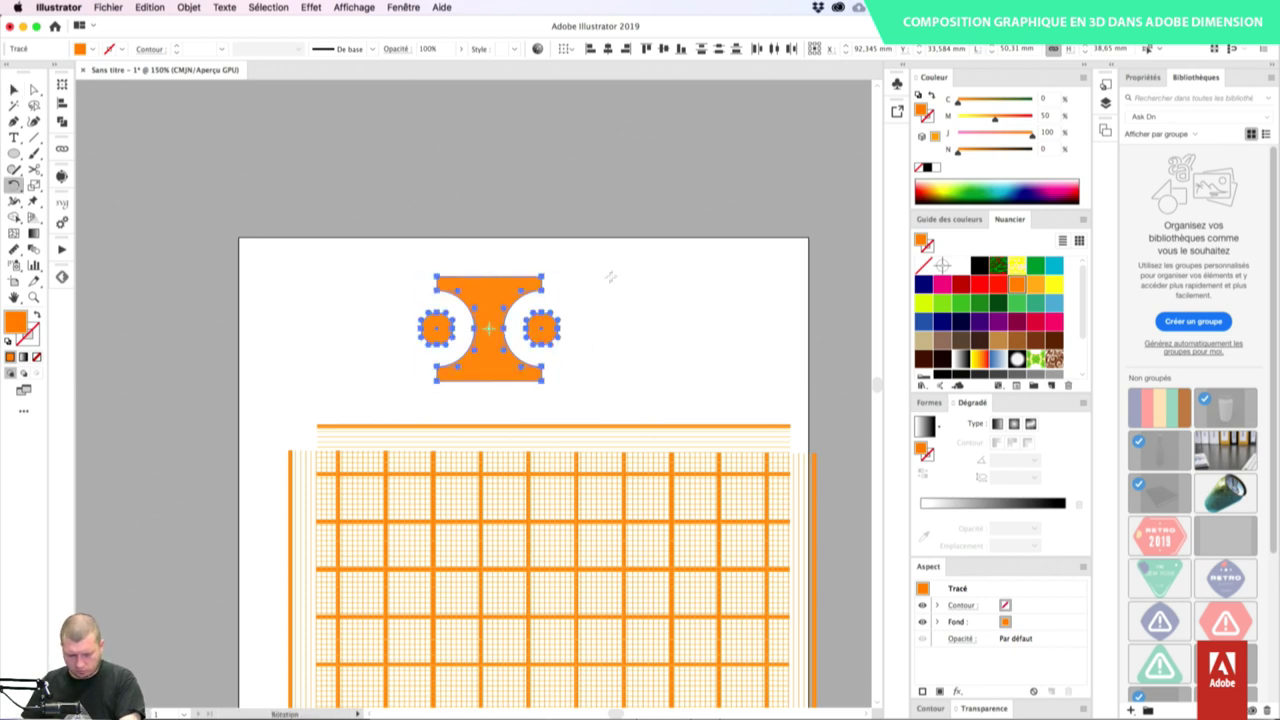
shift+drag(610, 276, 512, 404)
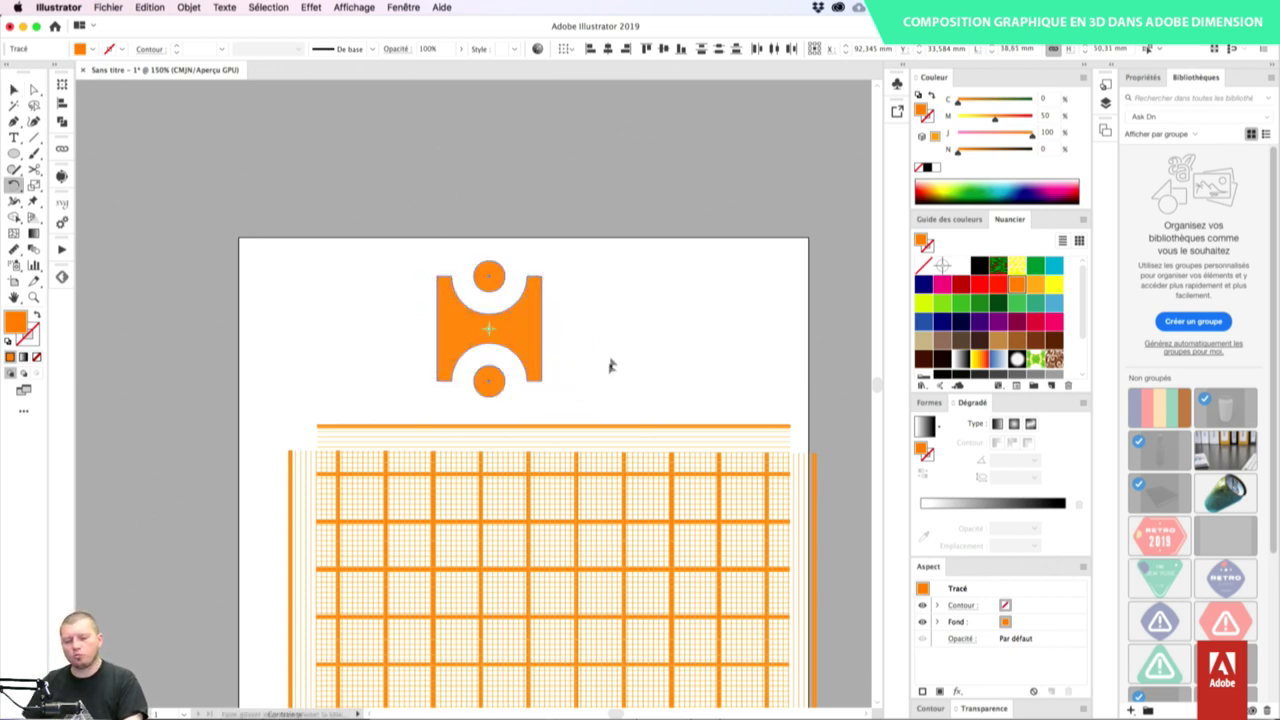
shift+drag(610, 366, 702, 356)
key(v)
key(super+shift+a)
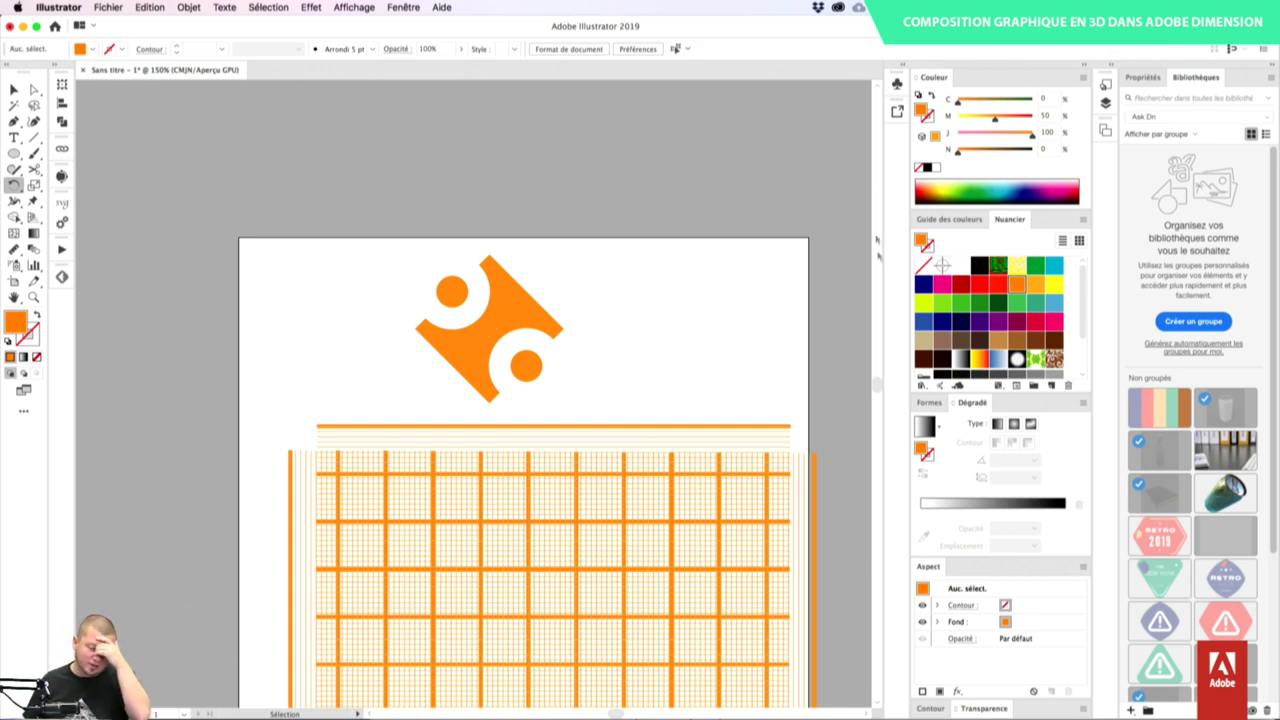
- Add the complete rotated motif to the Ask Dn library as a graphic
key(v)
click(480, 330)
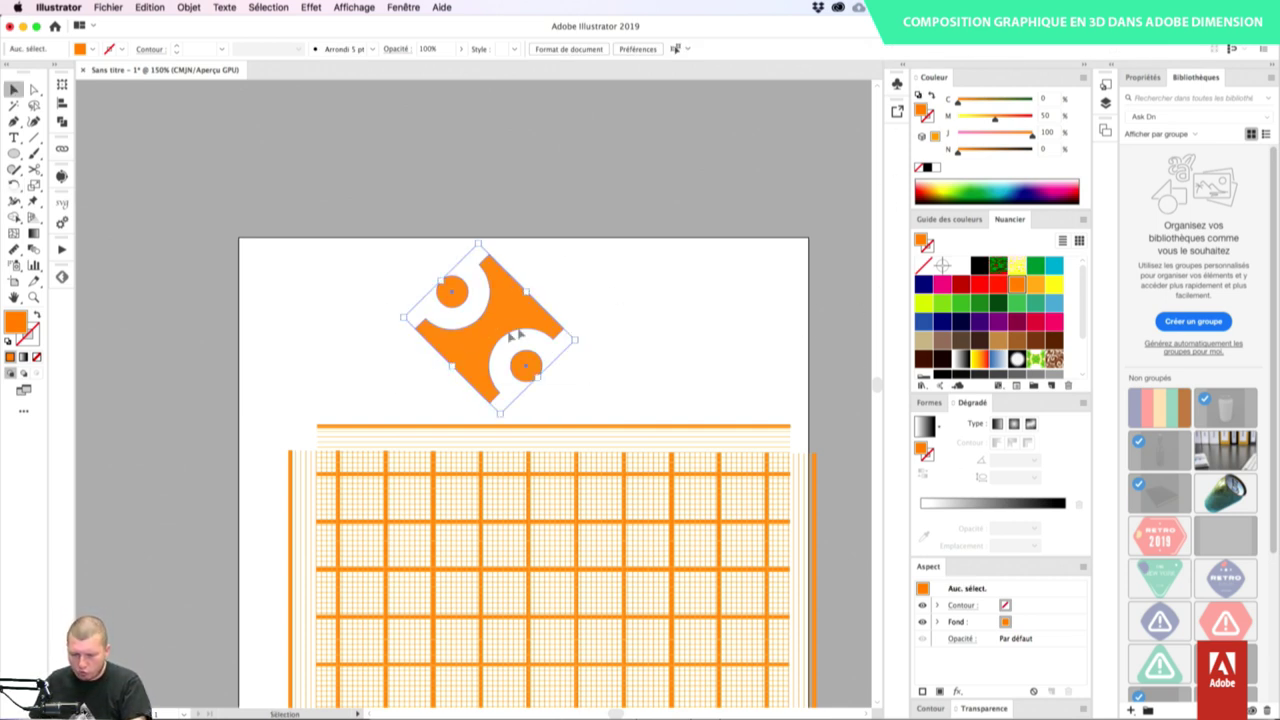
drag(551, 289, 1196, 494)
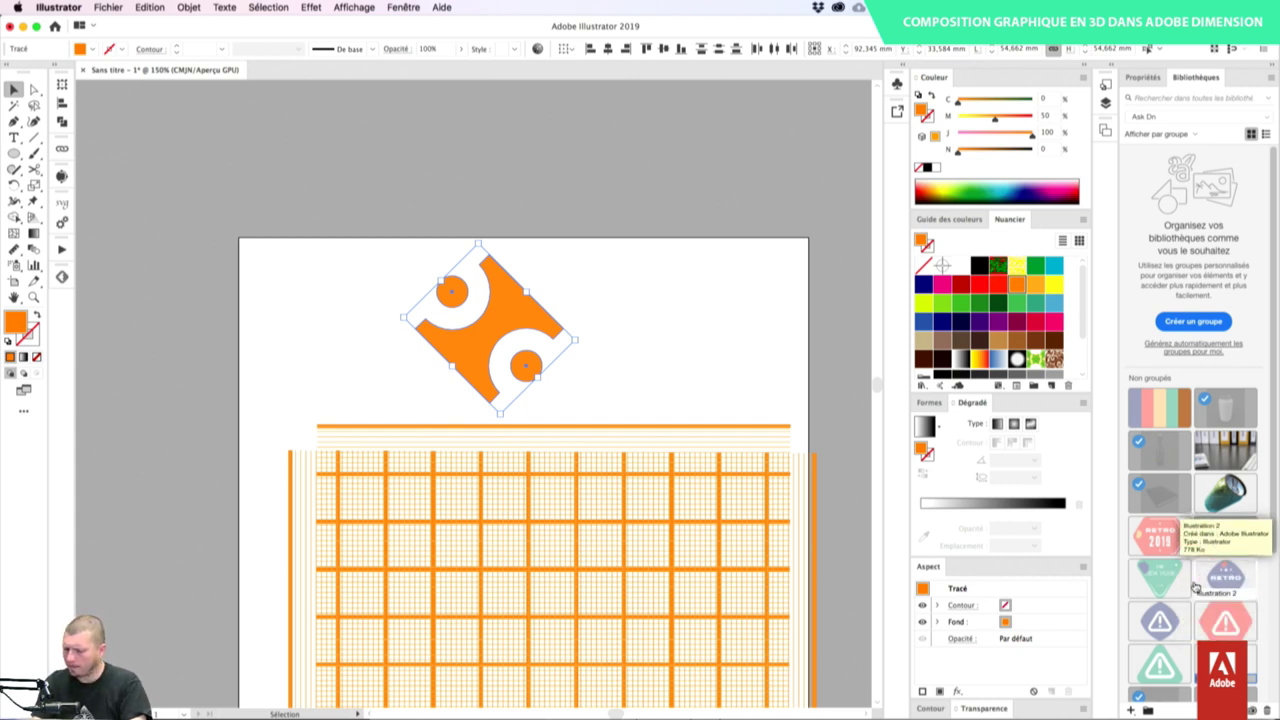
key(a)
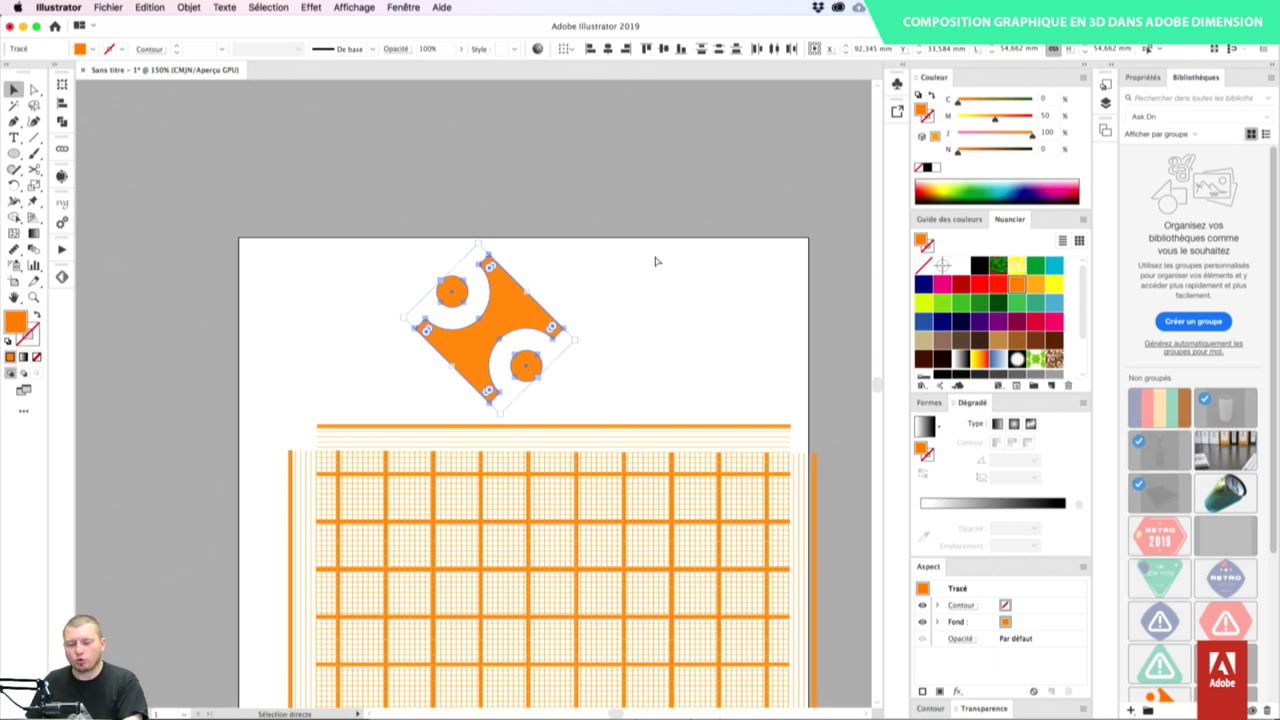
- Switch to Adobe Dimension to check the render in progress, and go to Finder with all other apps hidden
key(super+Tab)
key(super+Tab)
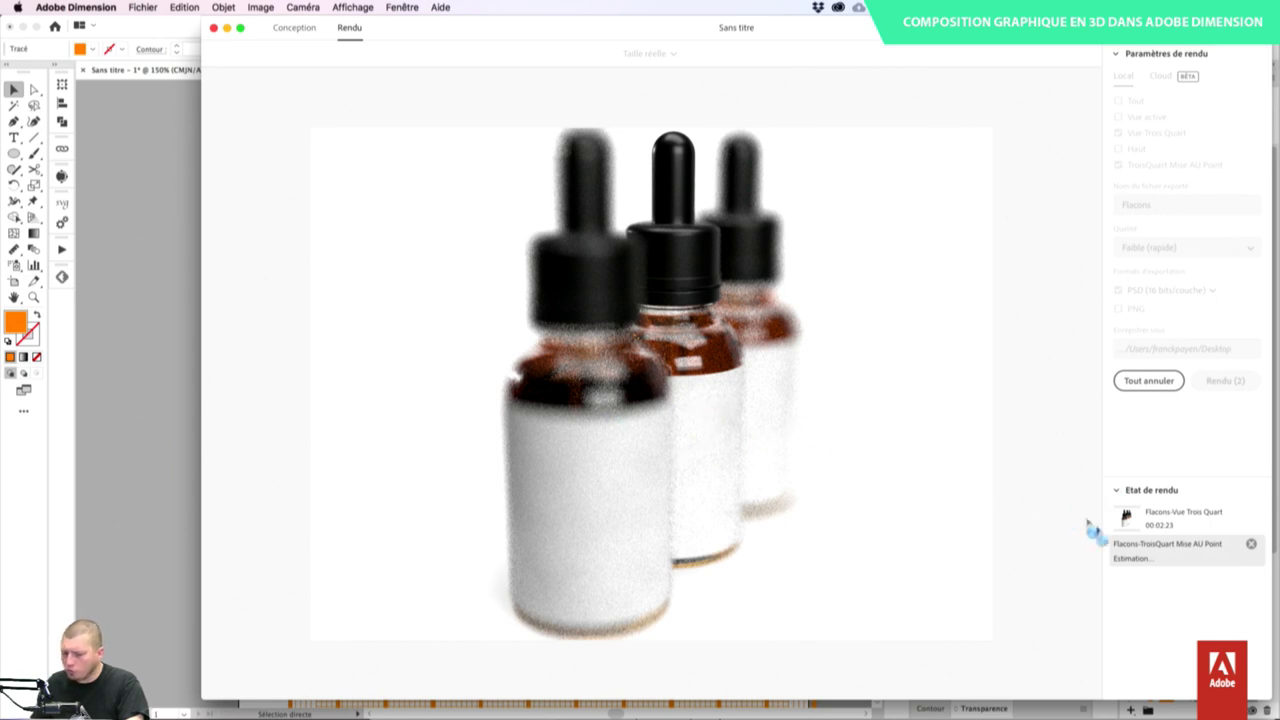
key(super+Tab)
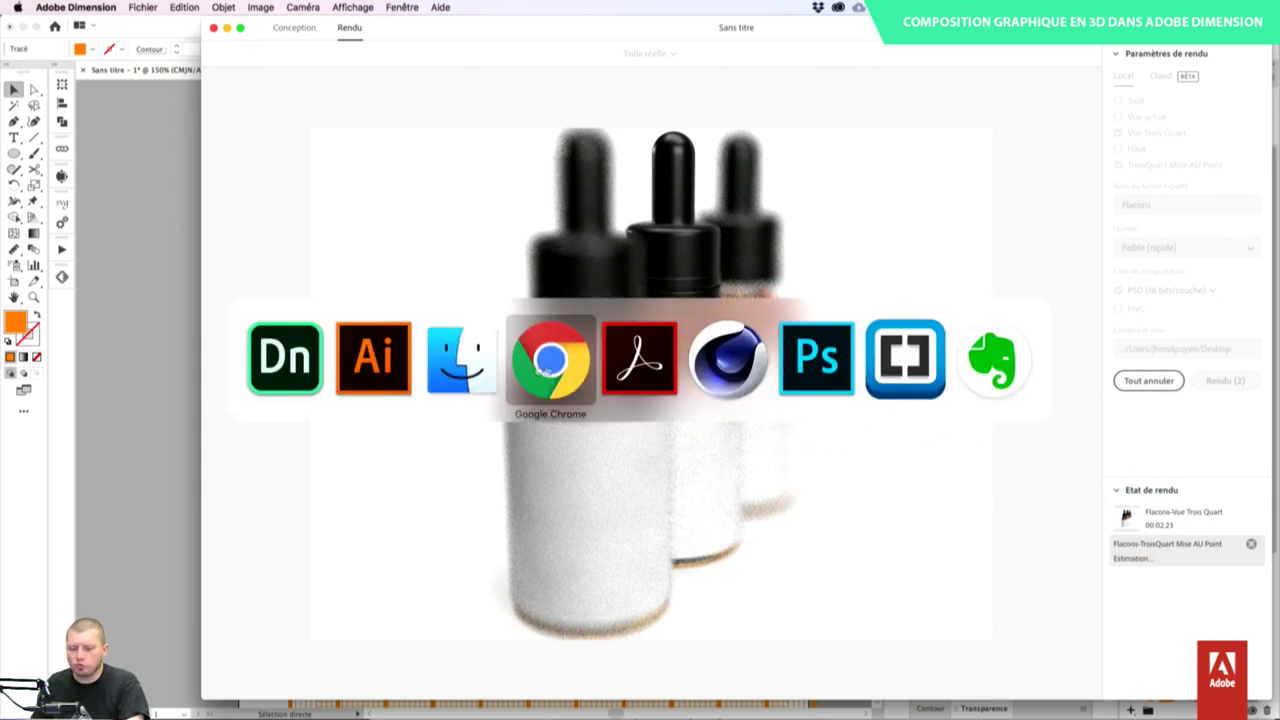
click(460, 357)
key(super+alt+h)
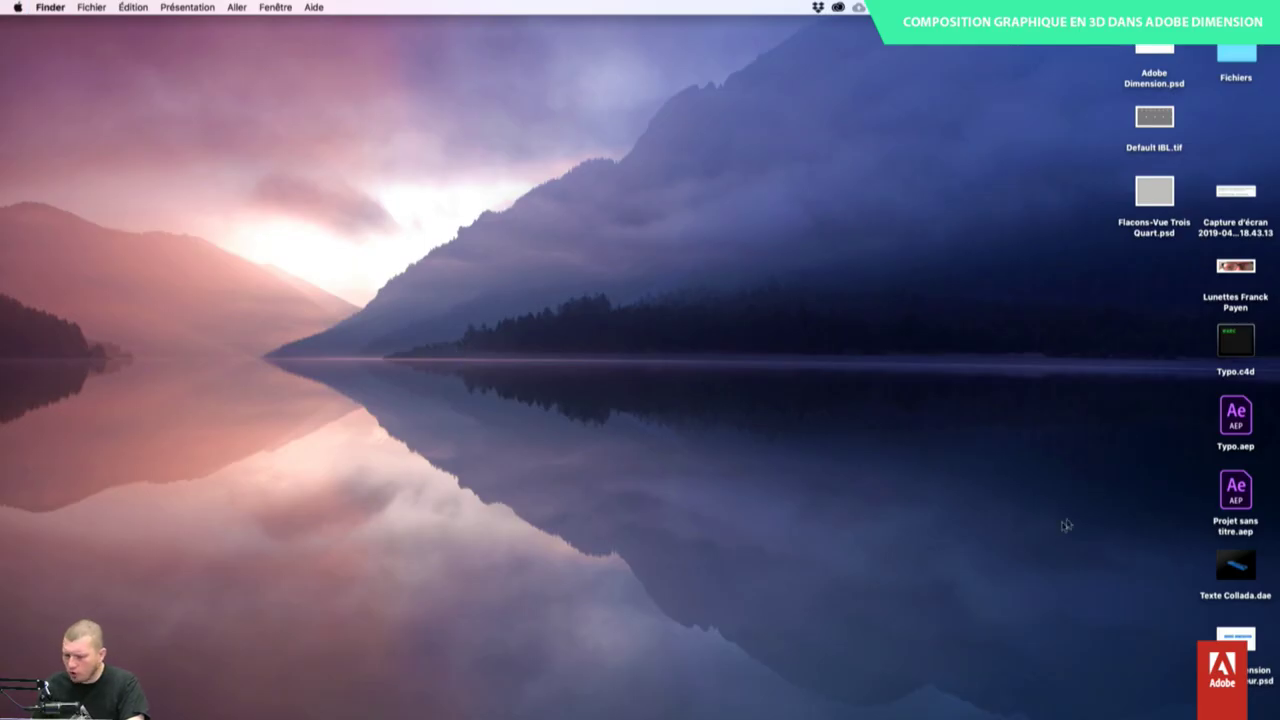
- Open Flacons-Vue Trois Quart.psd from the desktop in Photoshop, keeping its embedded colour profile
click(1157, 188)
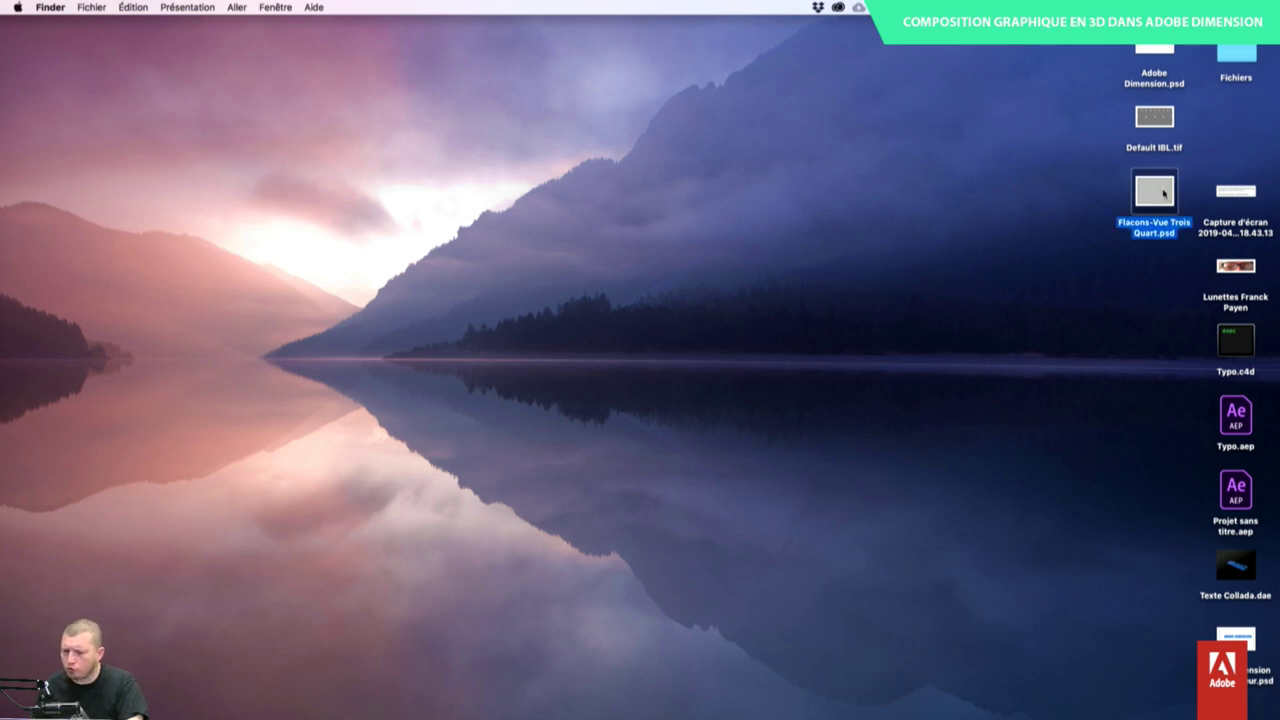
double_click(1163, 193)
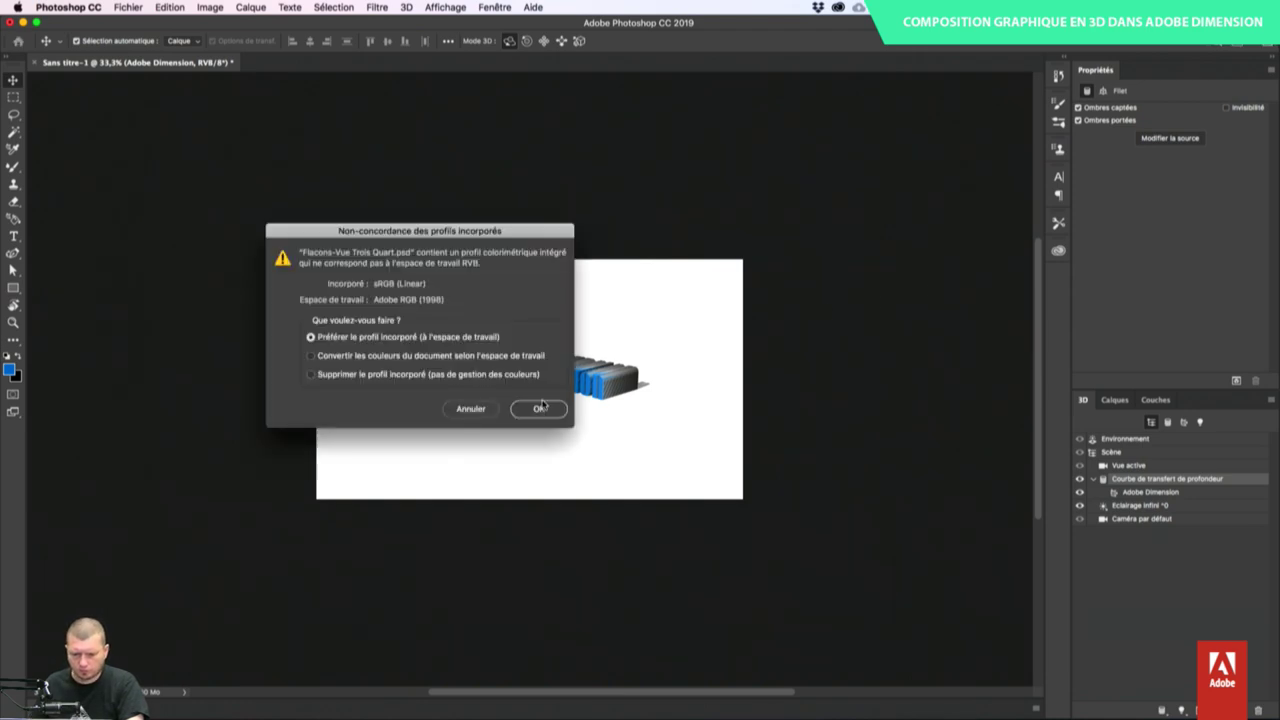
click(540, 409)
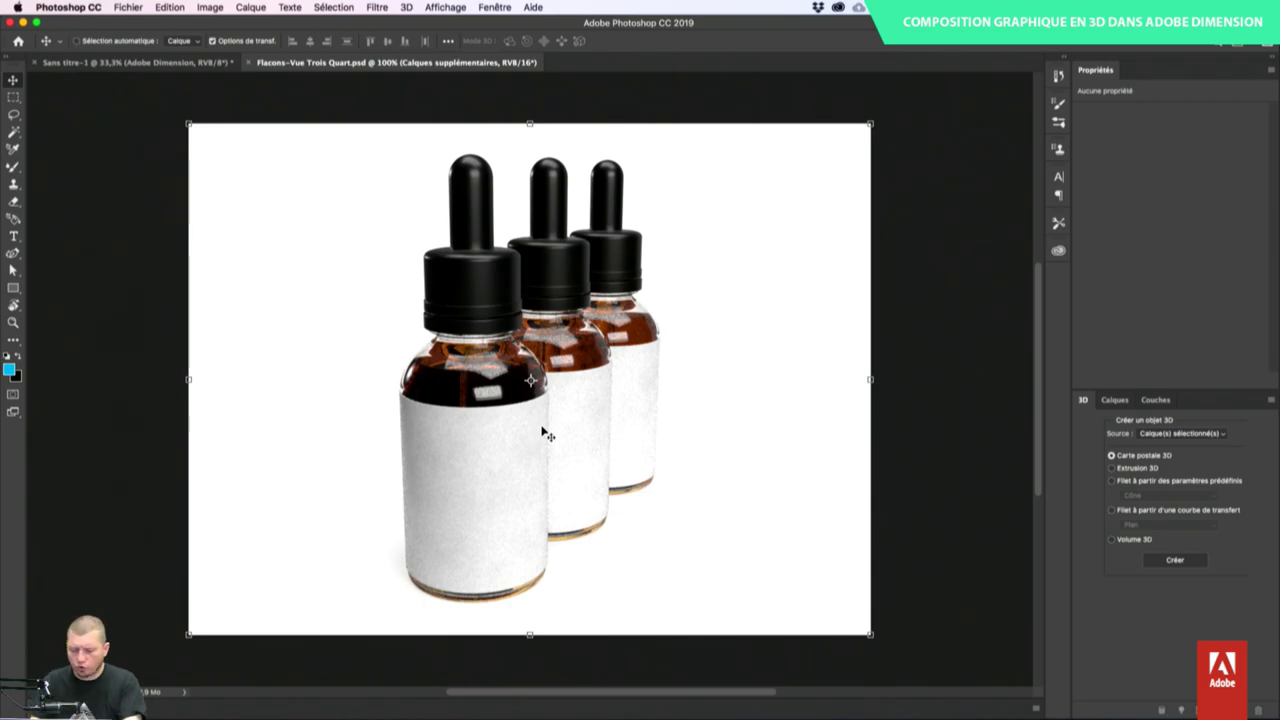
- Examine the render quality on the bottles' labels and bases close up
key(super+plus)
key(super+plus)
drag(530, 380, 537, 298)
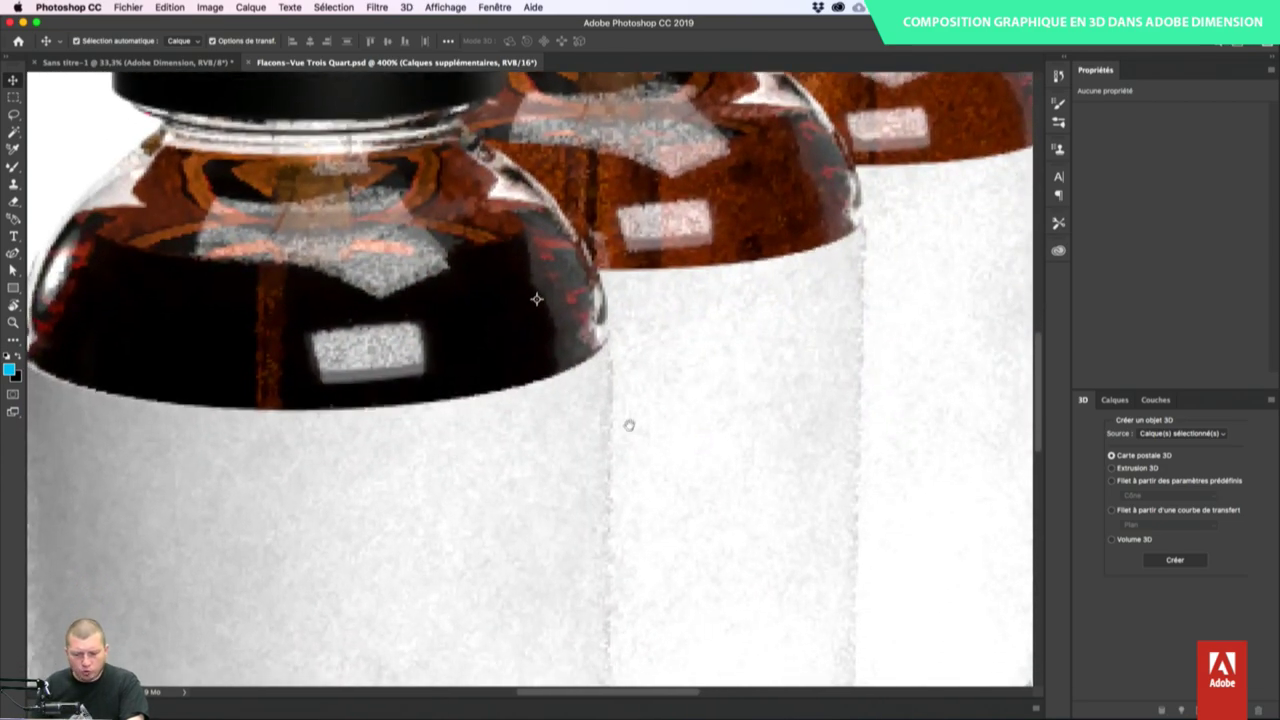
scroll(629, 425, down, 10)
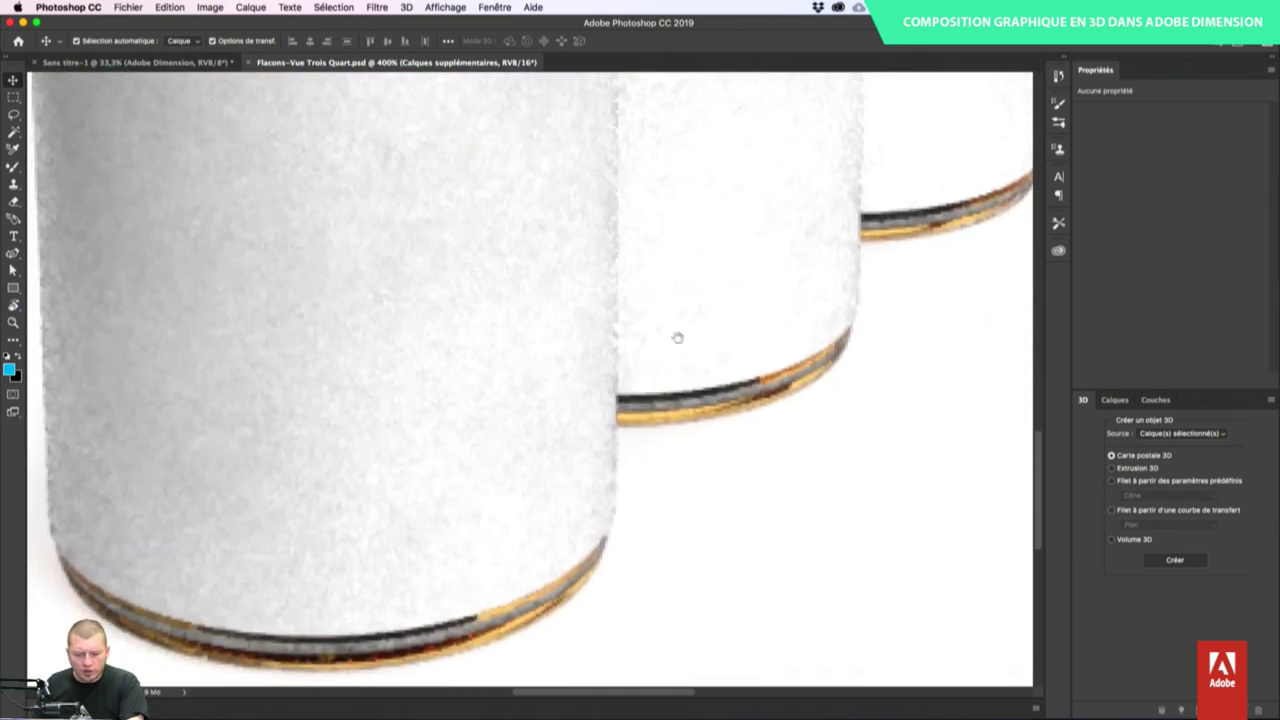
drag(677, 338, 760, 160)
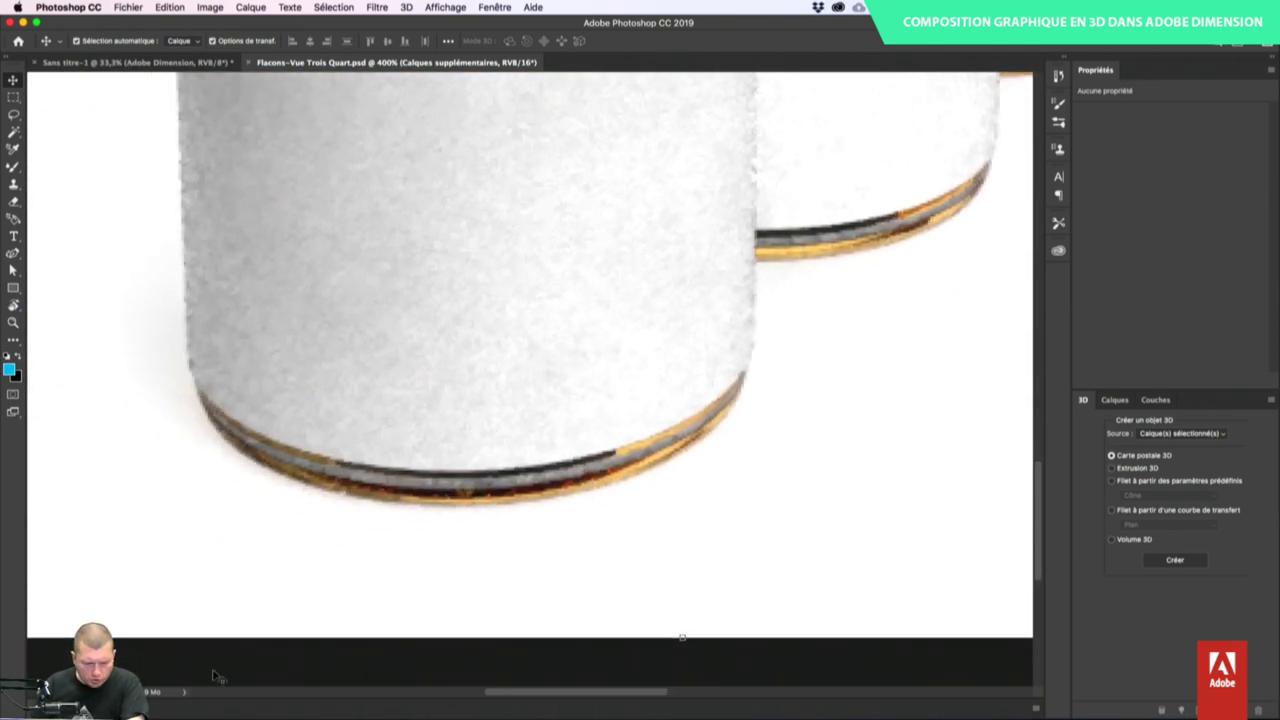
click(184, 691)
click(150, 691)
click(150, 691)
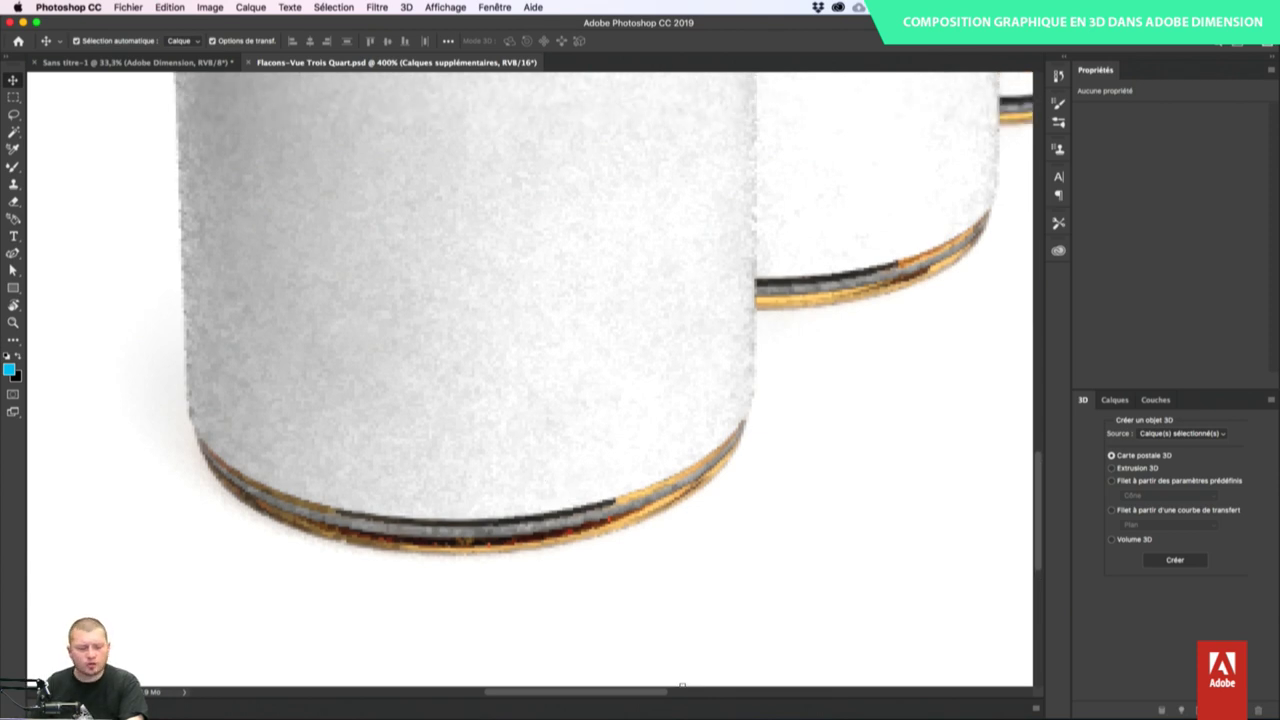
- Examine the overall bottle render and the grain in the glass reflections
key(super+minus)
key(super+minus)
key(super+minus)
key(super+minus)
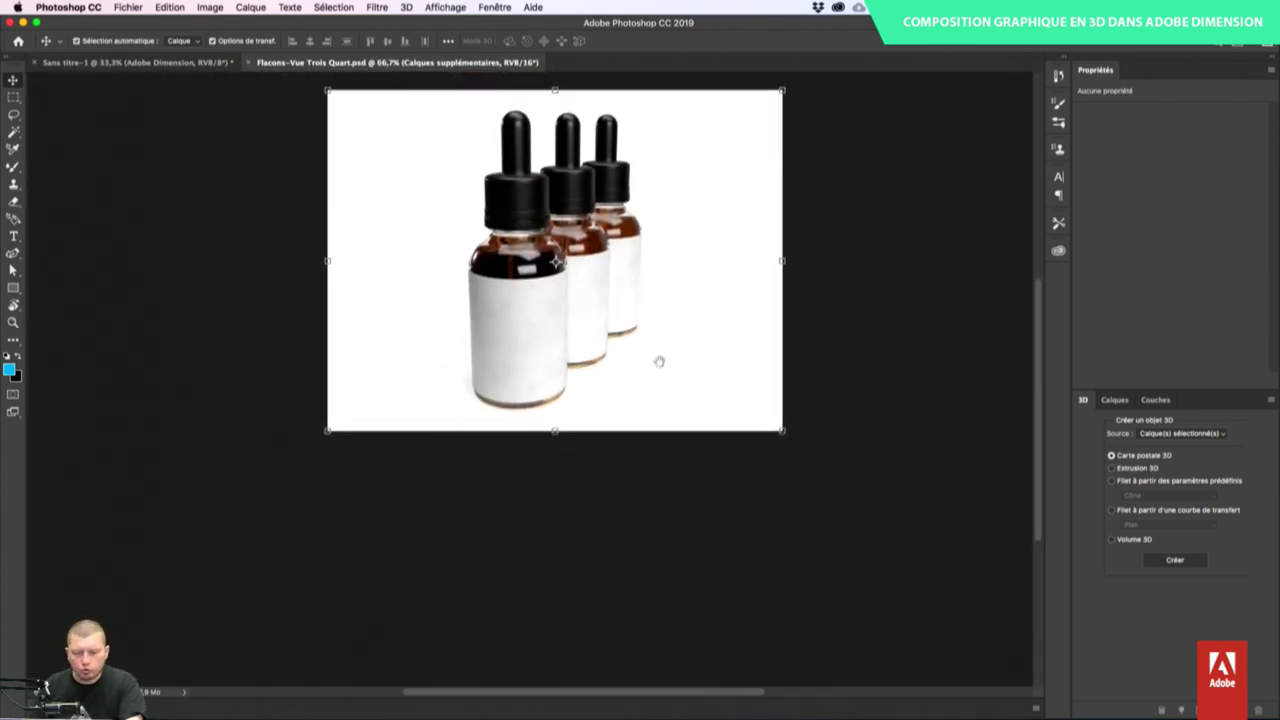
key(super+plus)
key(super+plus)
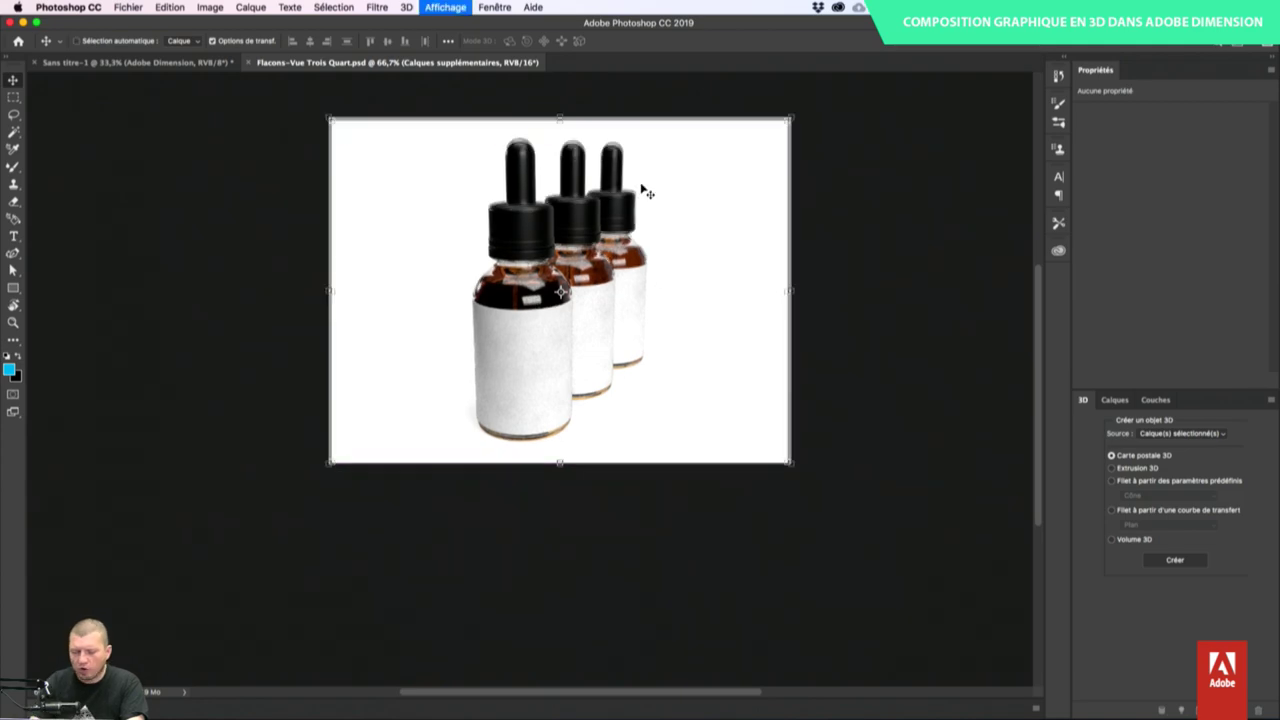
key(super+plus)
scroll(614, 271, up, 5)
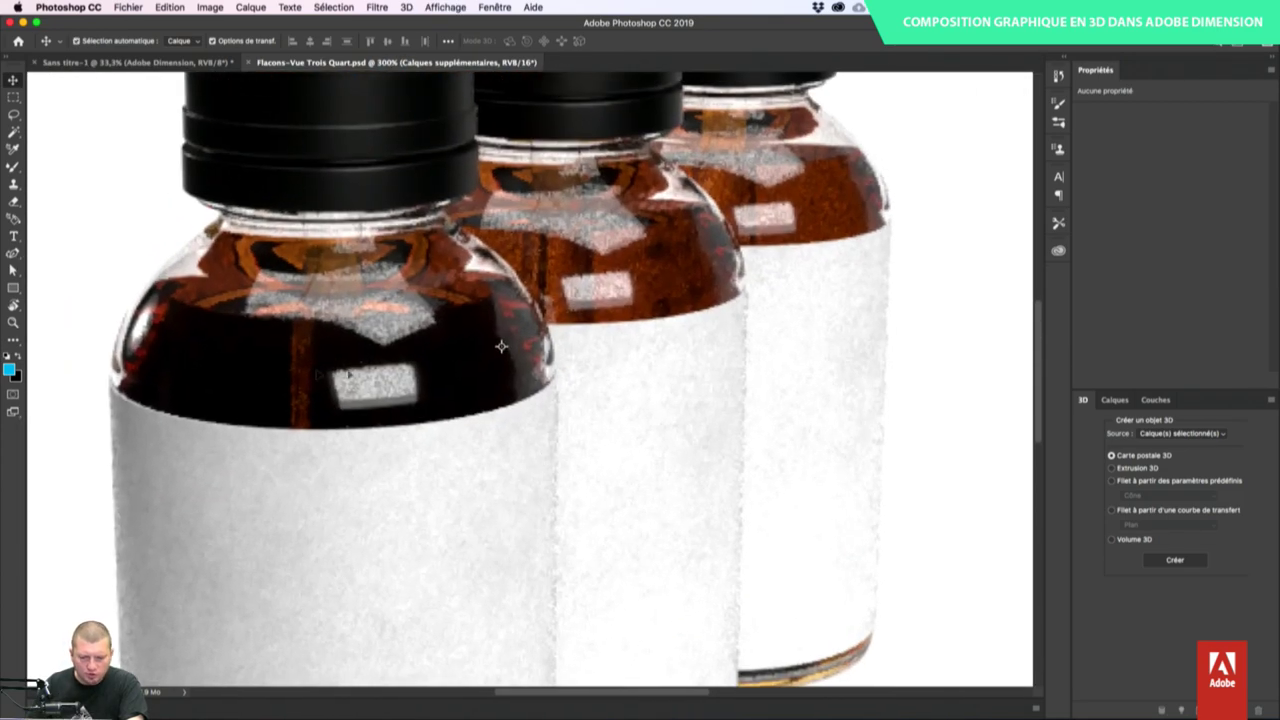
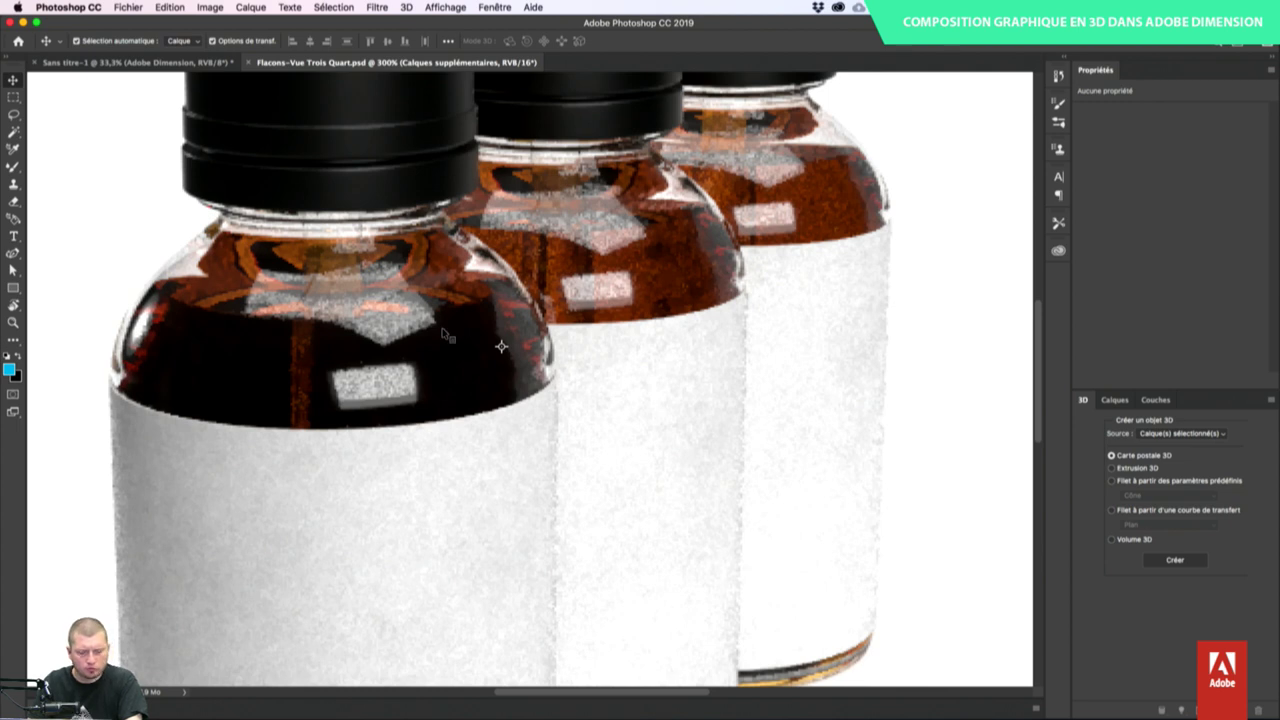
- Switch to Adobe Dimension and save a PSD snapshot of the render in progress to the desktop as Flacons-instantané
key(super+Tab)
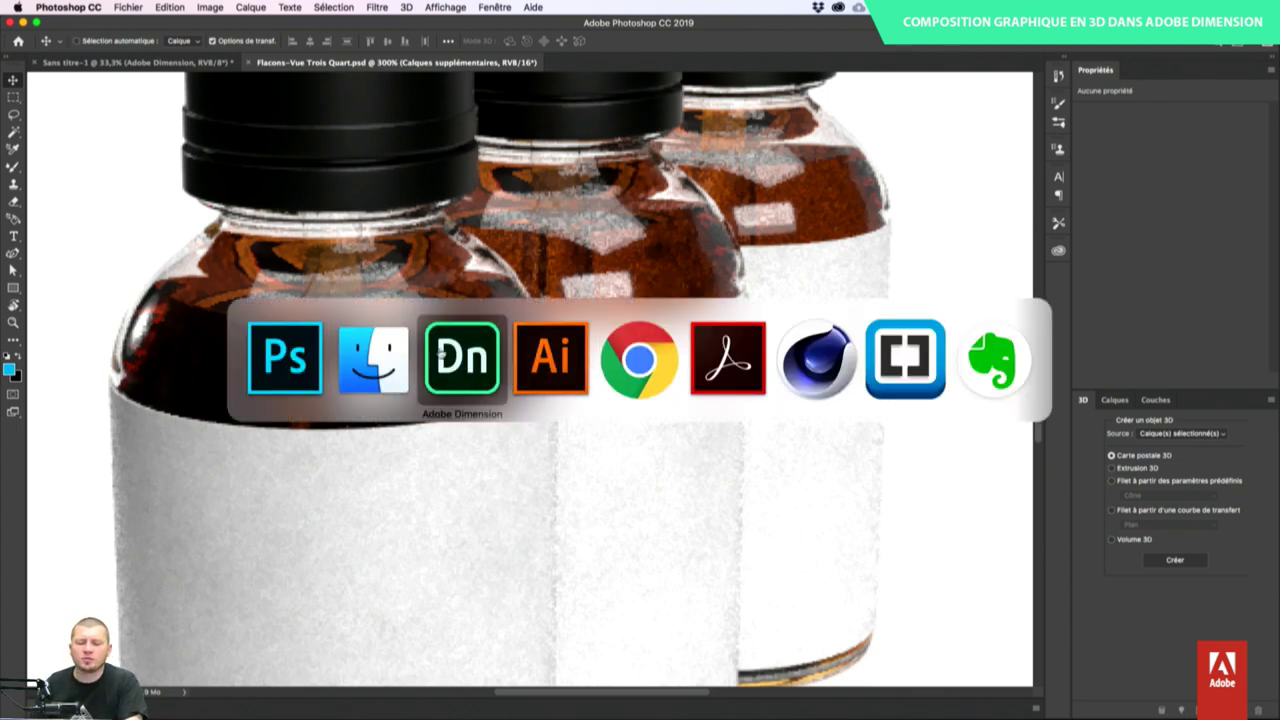
click(441, 360)
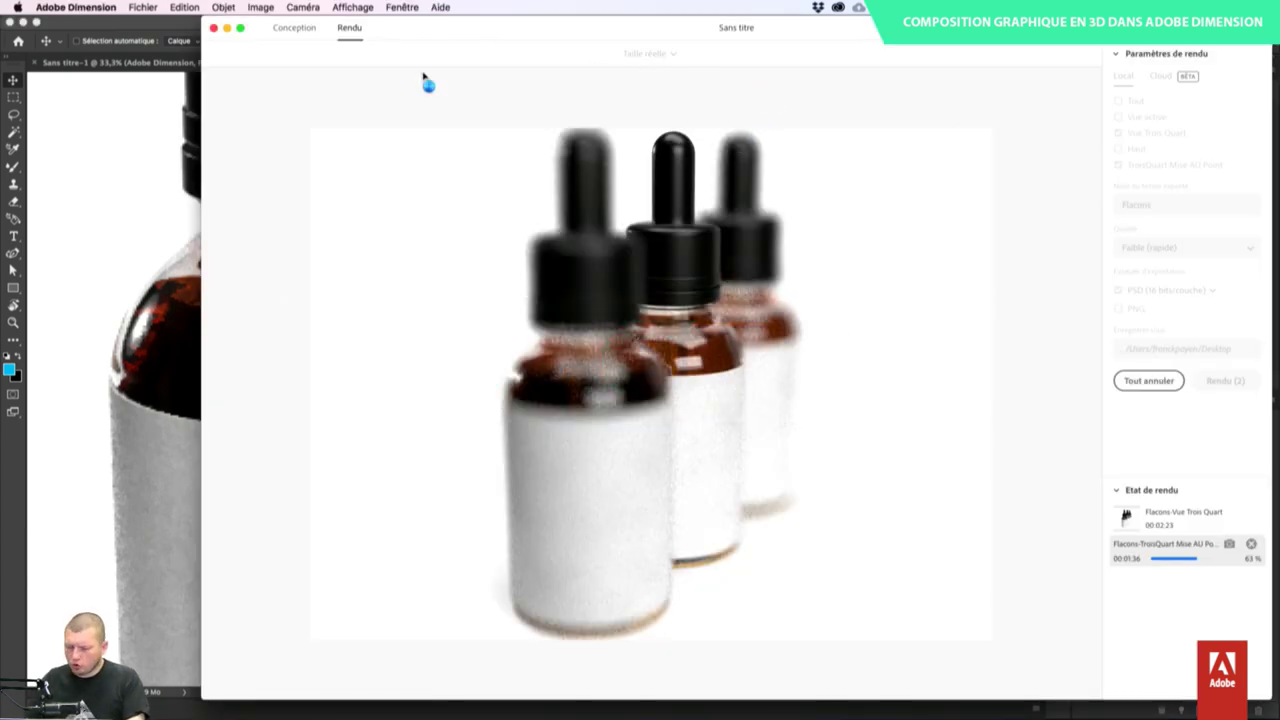
click(1233, 538)
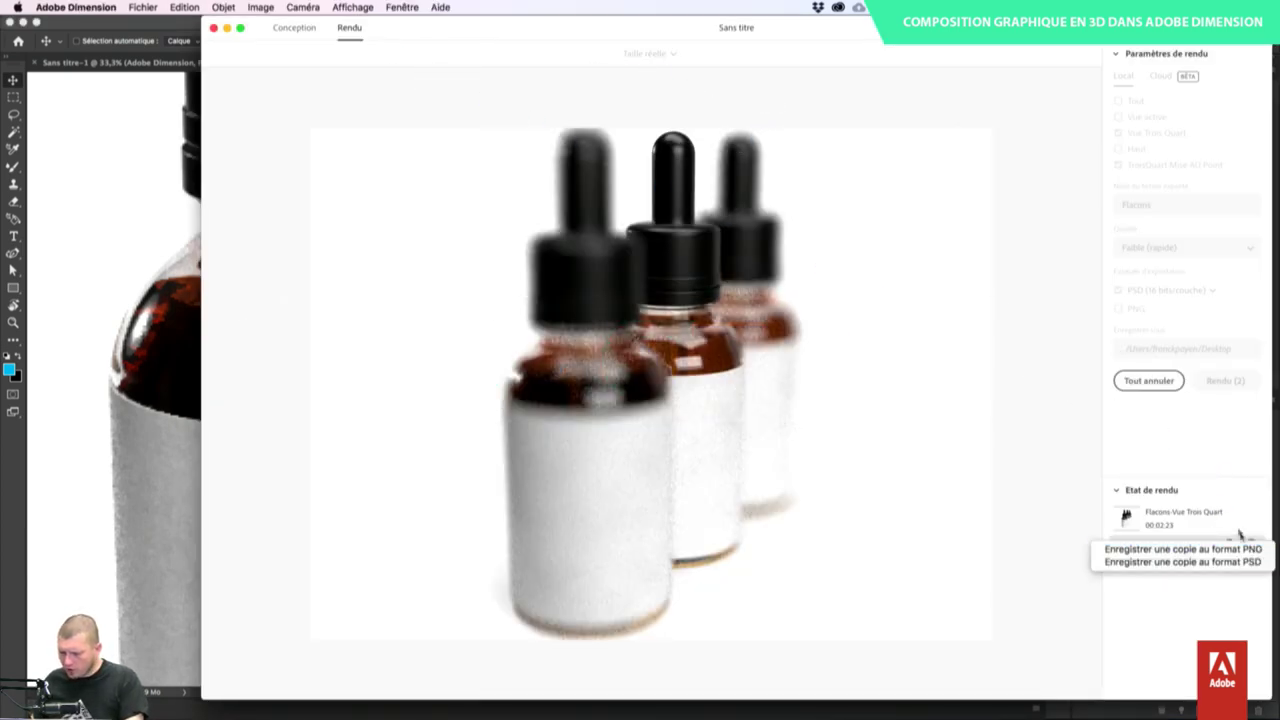
click(1220, 561)
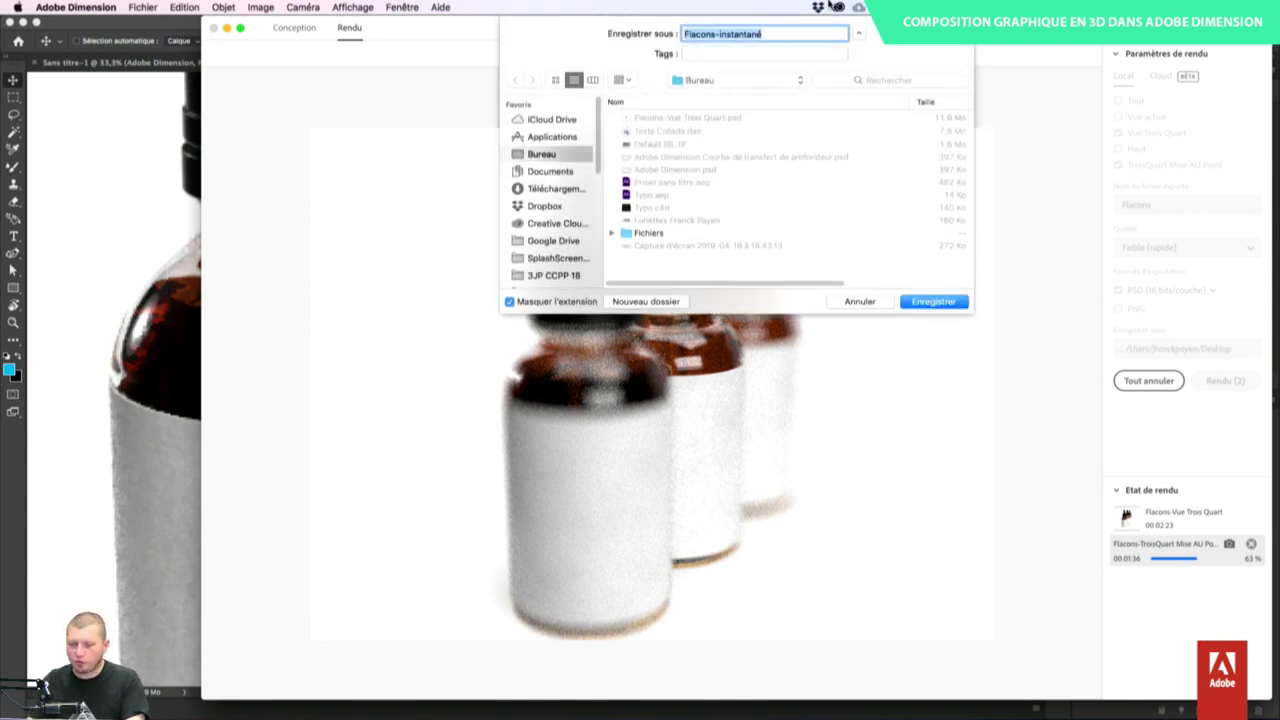
key(Return)
- Open Flacons-instantané.psd from the desktop in Photoshop, keeping its embedded colour profile, and view the image without the interface panels
key(super+Tab)
key(super+Tab)
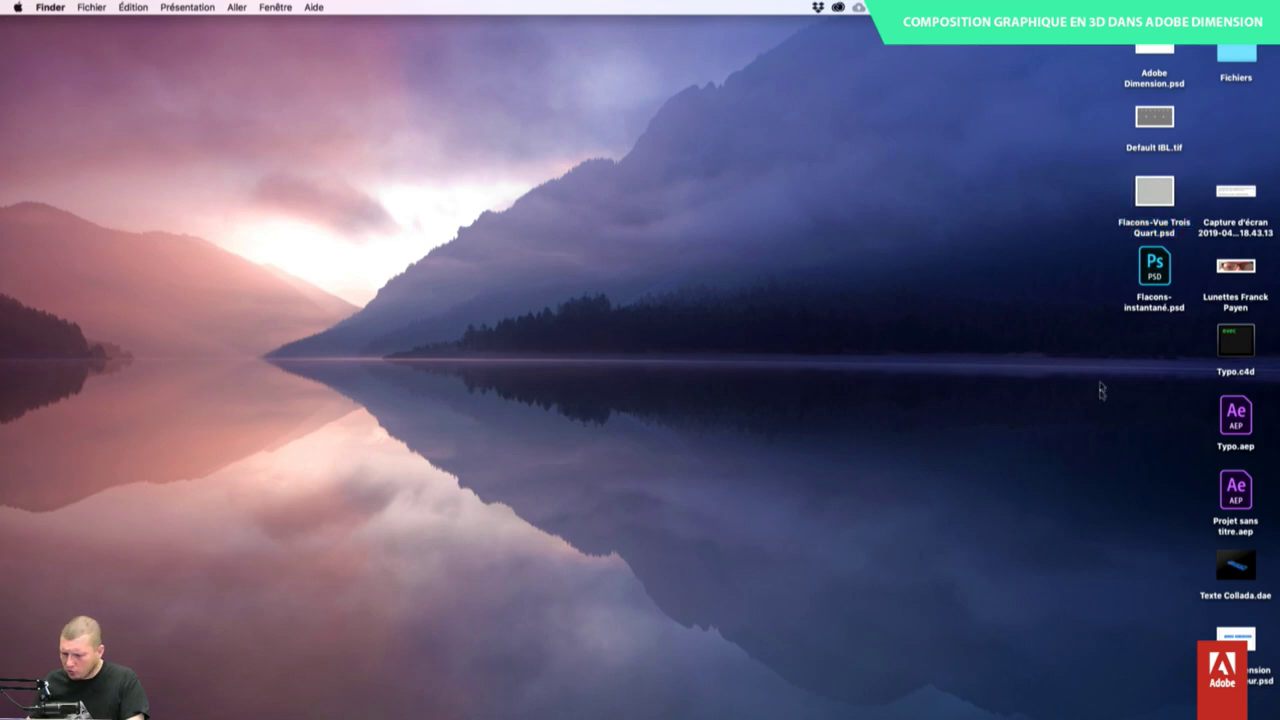
click(1154, 285)
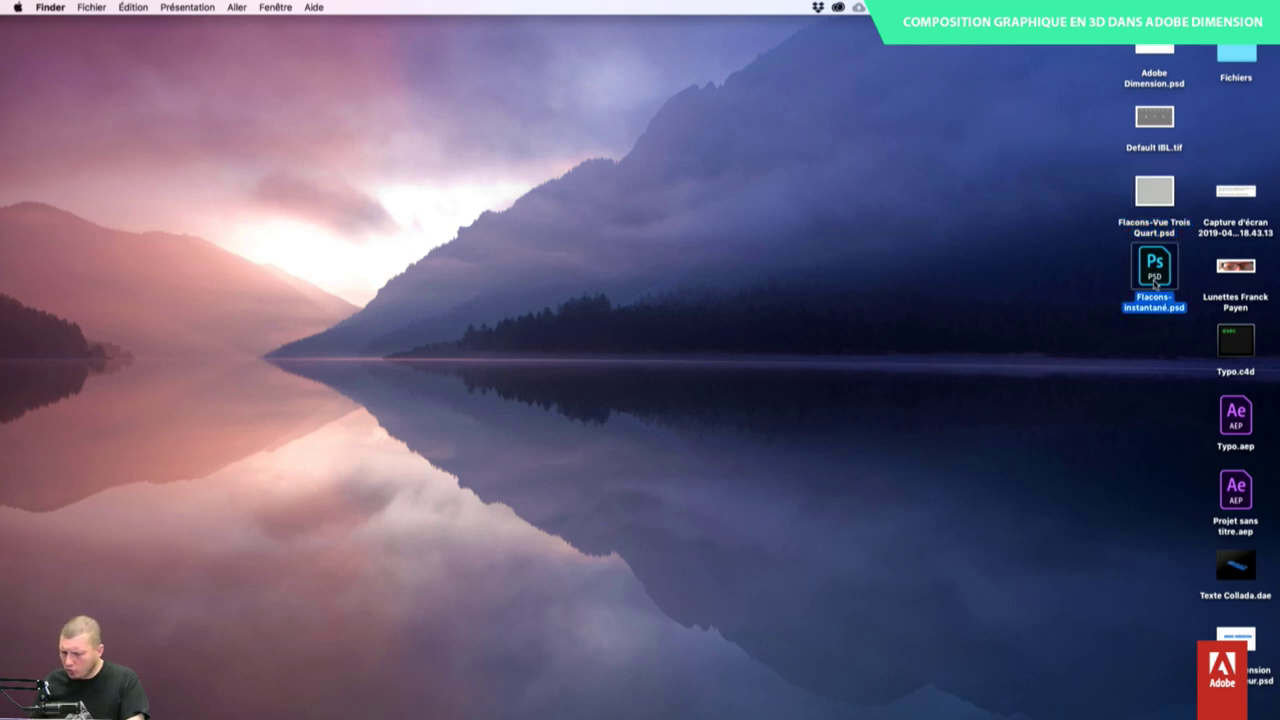
double_click(1157, 272)
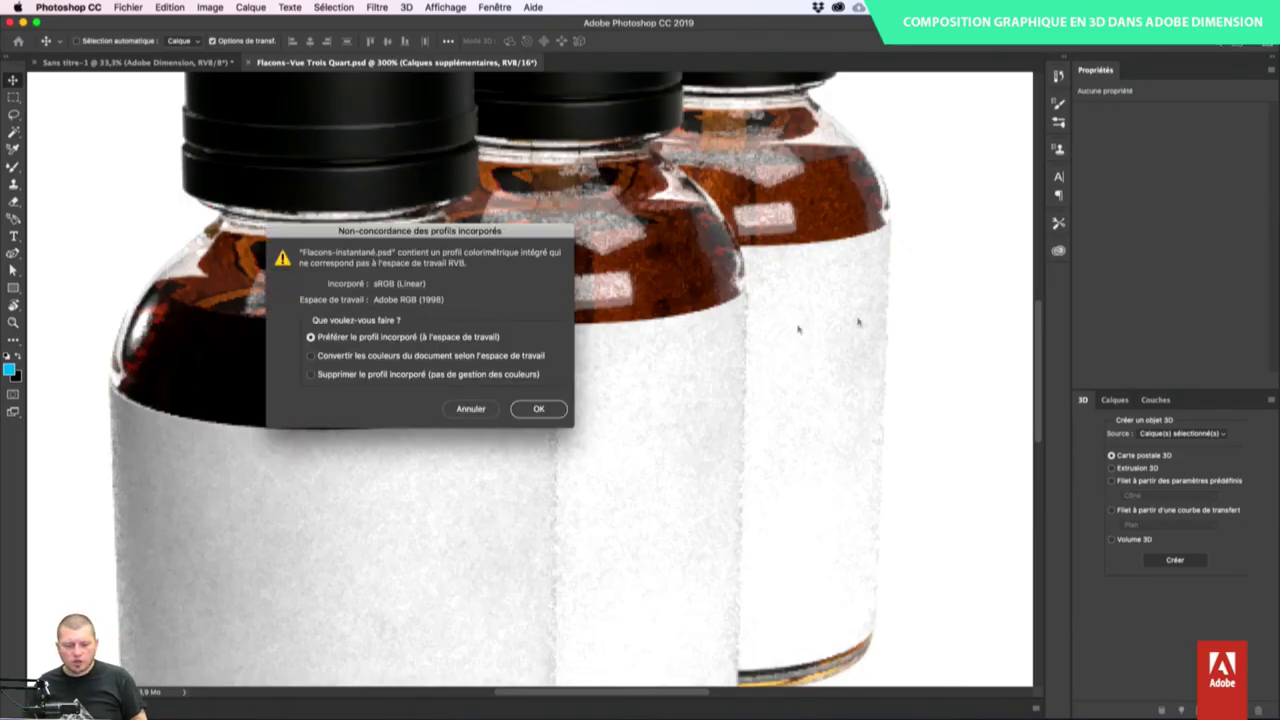
click(537, 410)
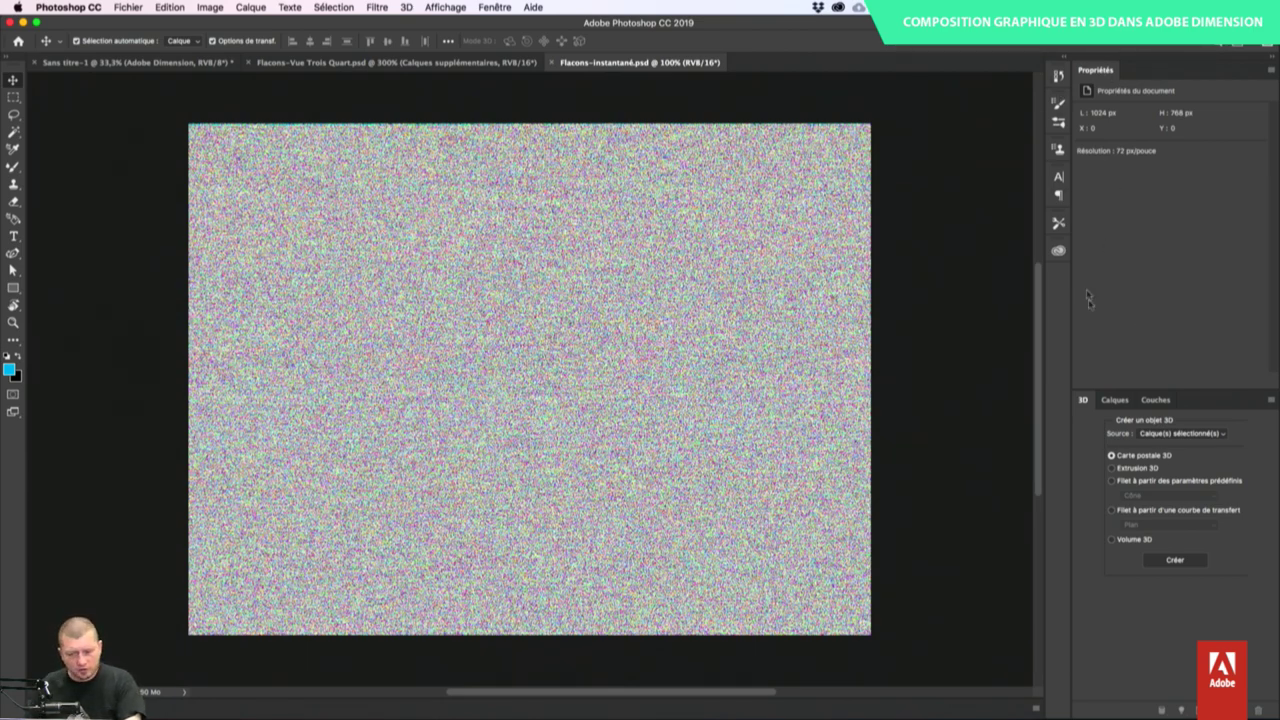
click(1115, 399)
key(Tab)
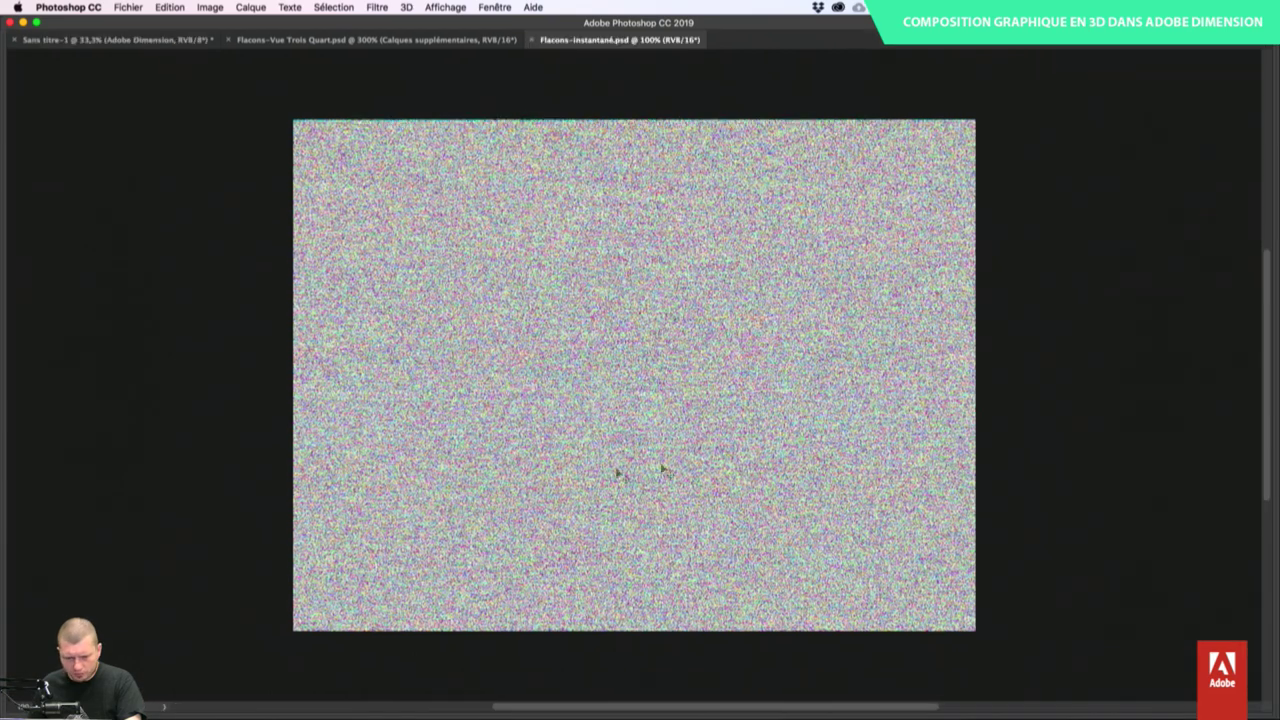
- Return to Adobe Dimension and save a second PSD snapshot of the current render to the desktop as Flacons-instantané2
key(super+Tab)
click(457, 358)
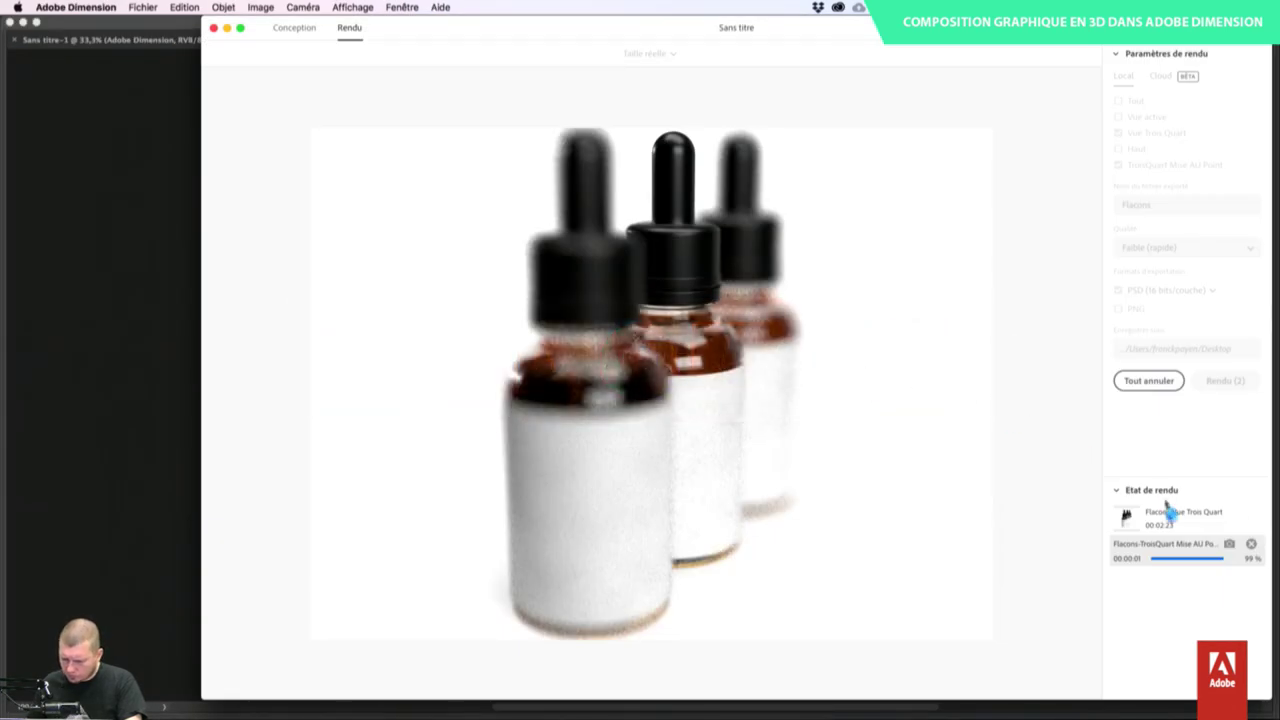
click(1229, 543)
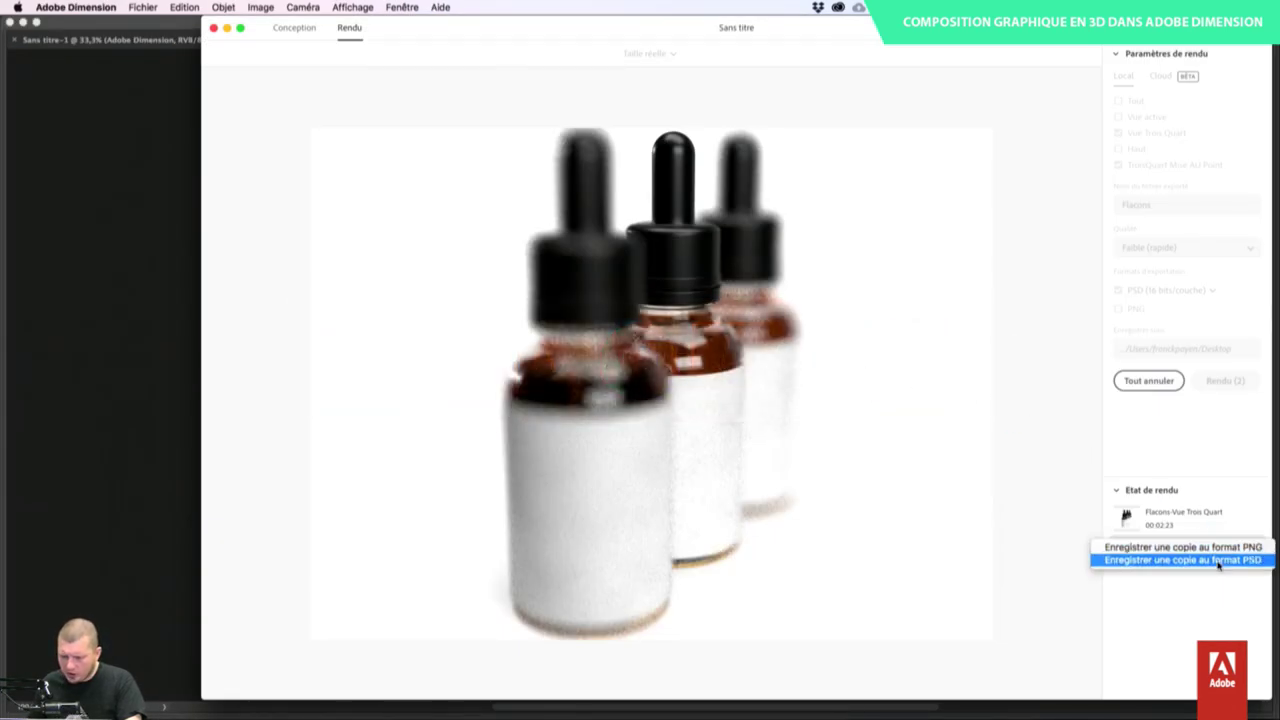
click(1180, 560)
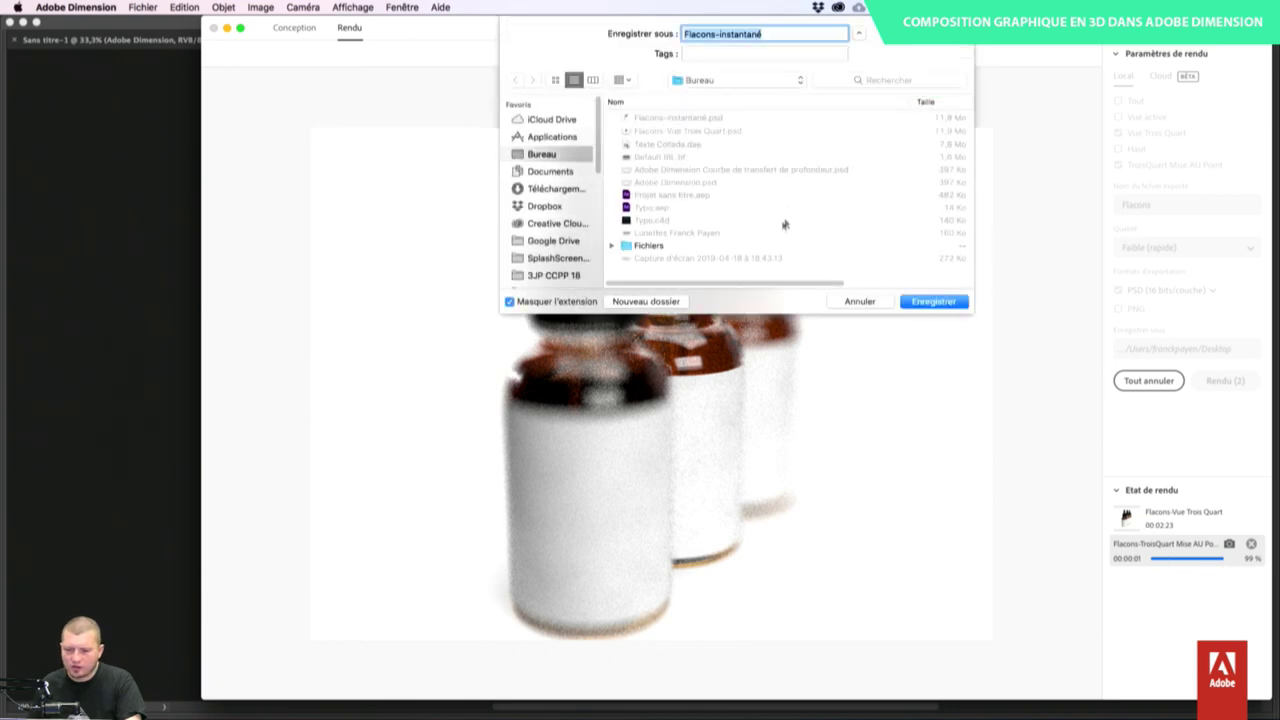
key(Return)
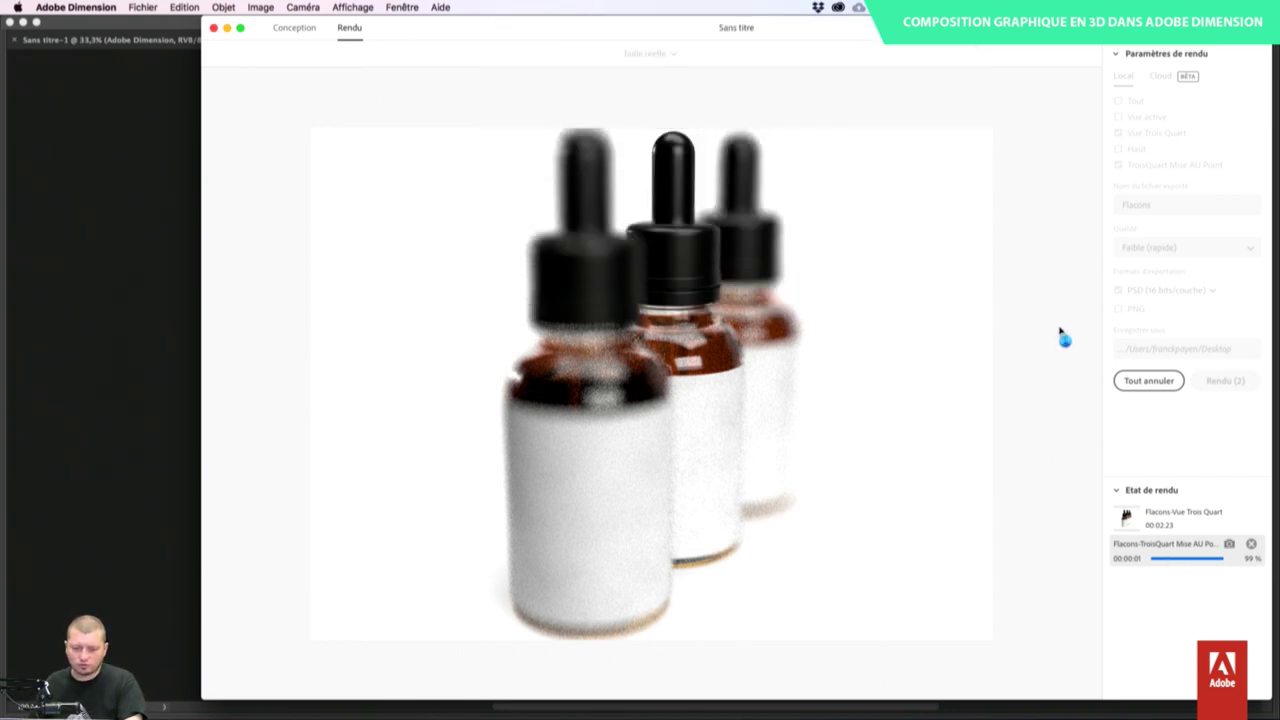
- Close Flacons-instantané.psd in Photoshop and go to Finder with all other apps hidden
key(super+Tab)
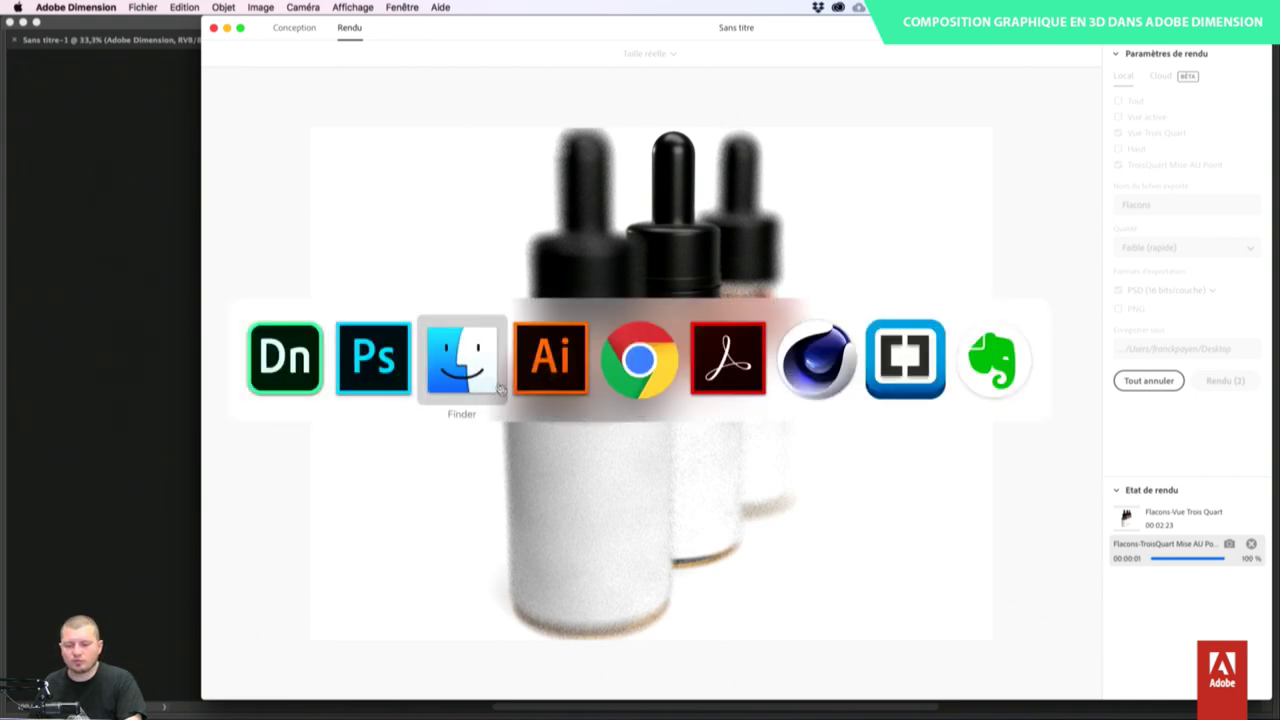
key(super+w)
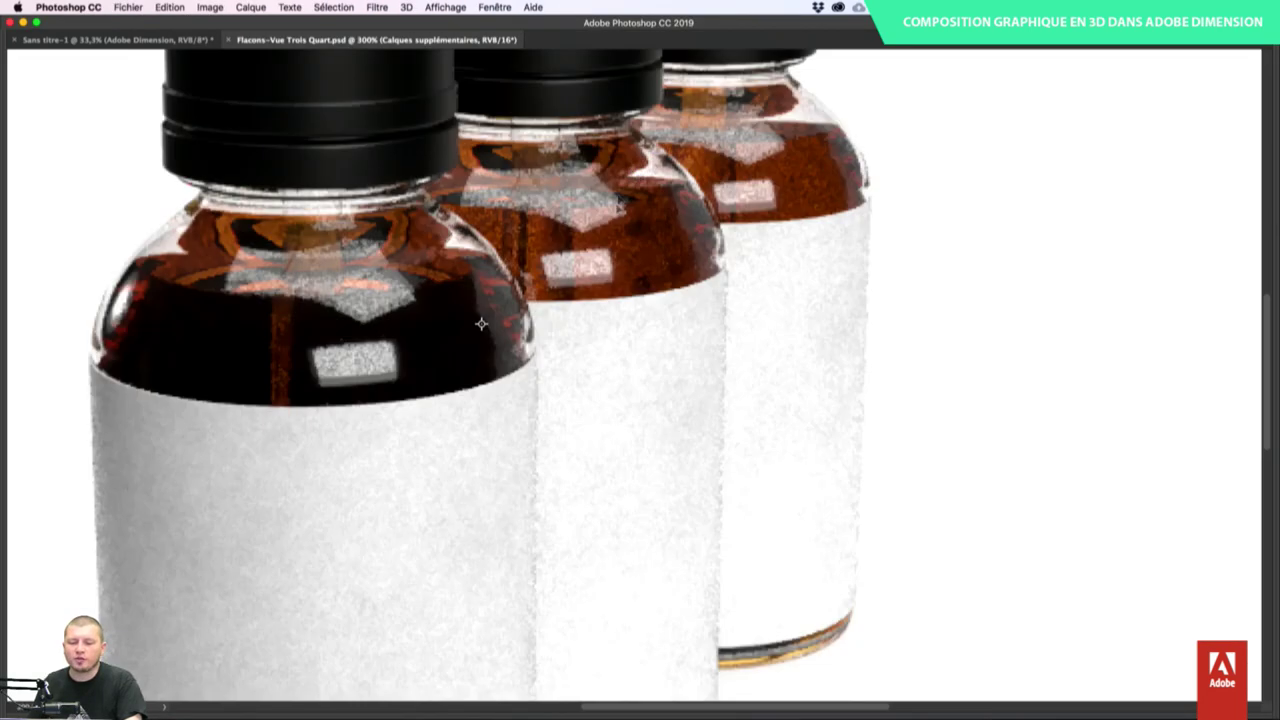
key(super+Tab)
click(465, 360)
key(super+alt+h)
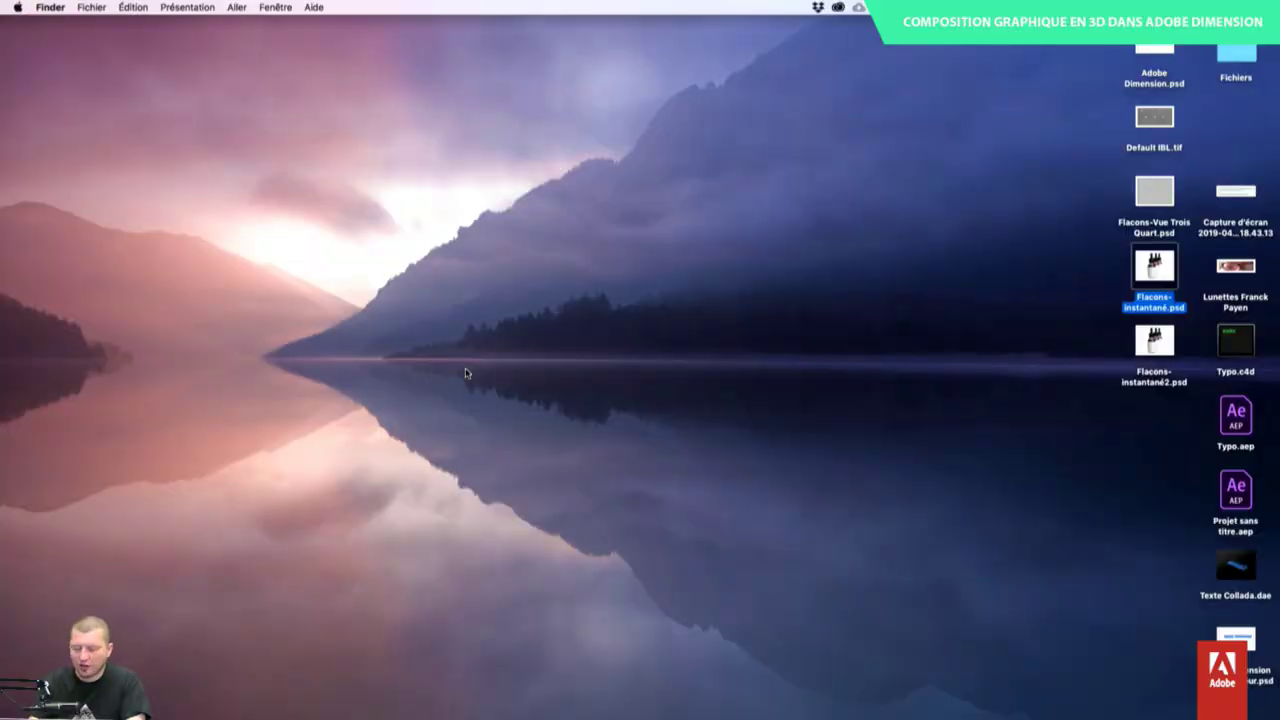
- Open Flacons-instantané2.psd from the desktop in Photoshop, keeping its embedded colour profile
click(1150, 345)
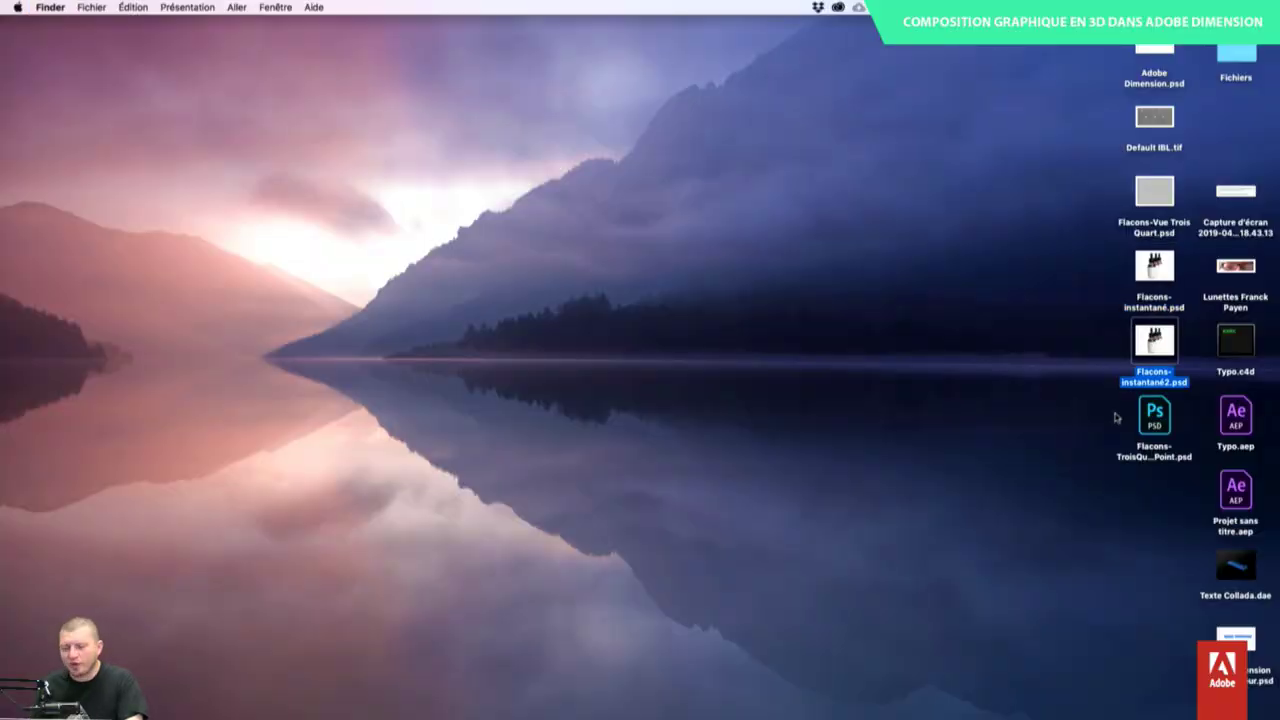
key(space)
key(space)
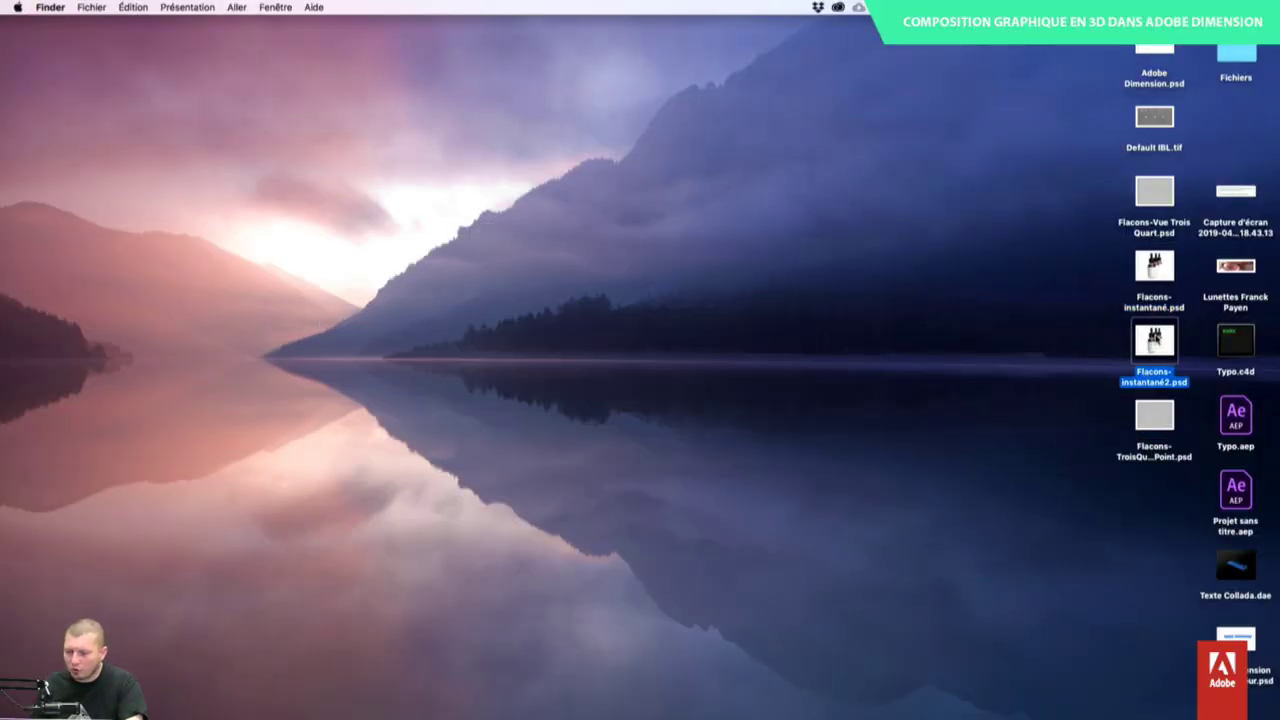
key(super+Tab)
drag(1108, 362, 1123, 264)
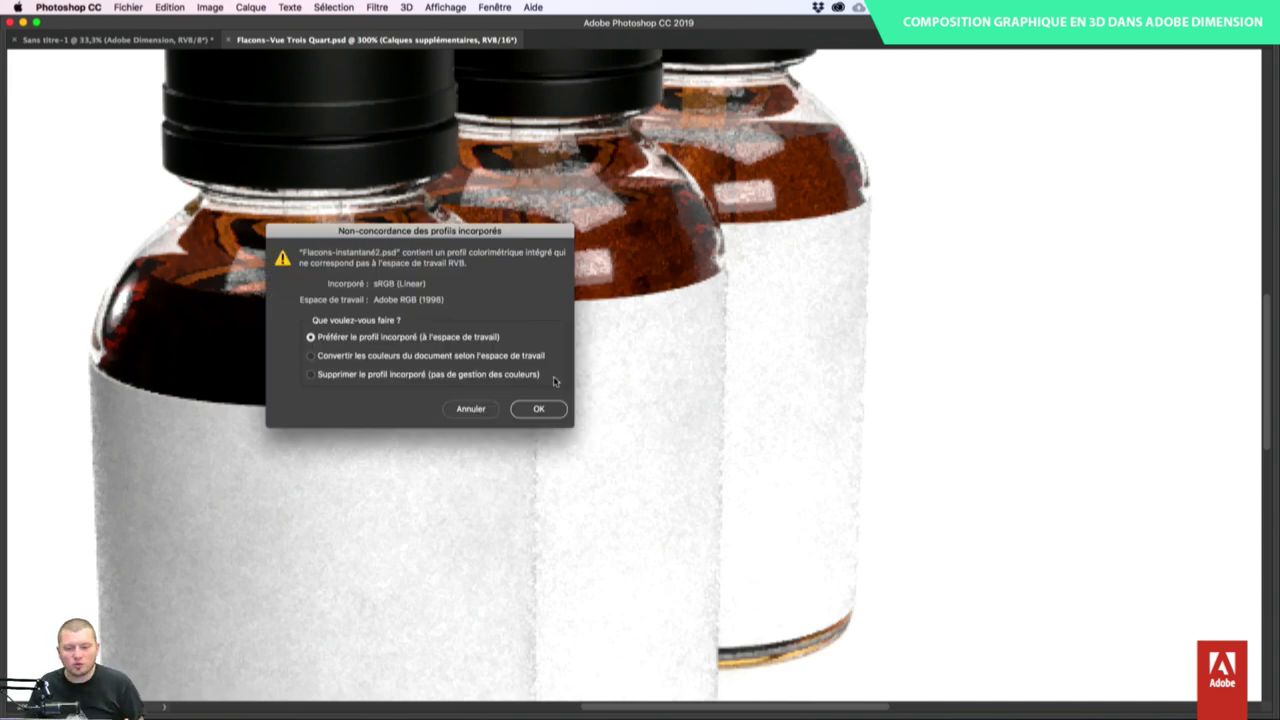
click(540, 409)
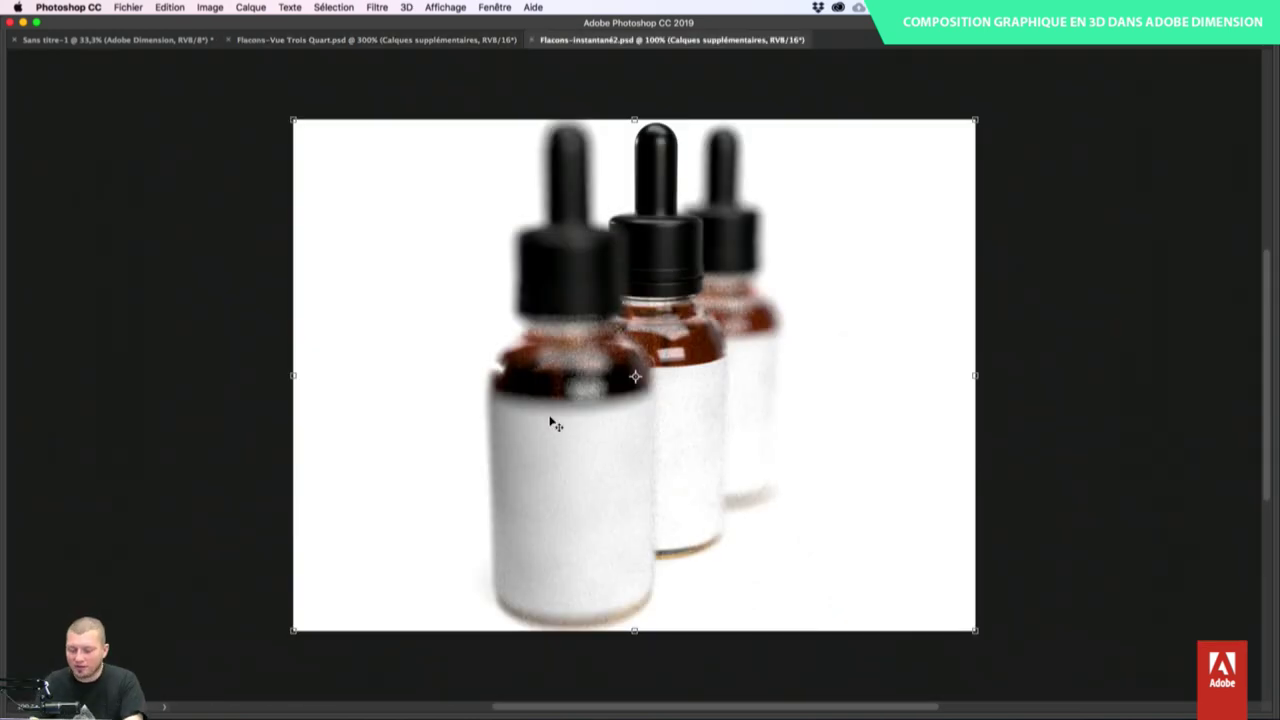
- Bring back the interface panels and briefly show the Calques supplémentaires group over the bottle render
key(super+minus)
key(Tab)
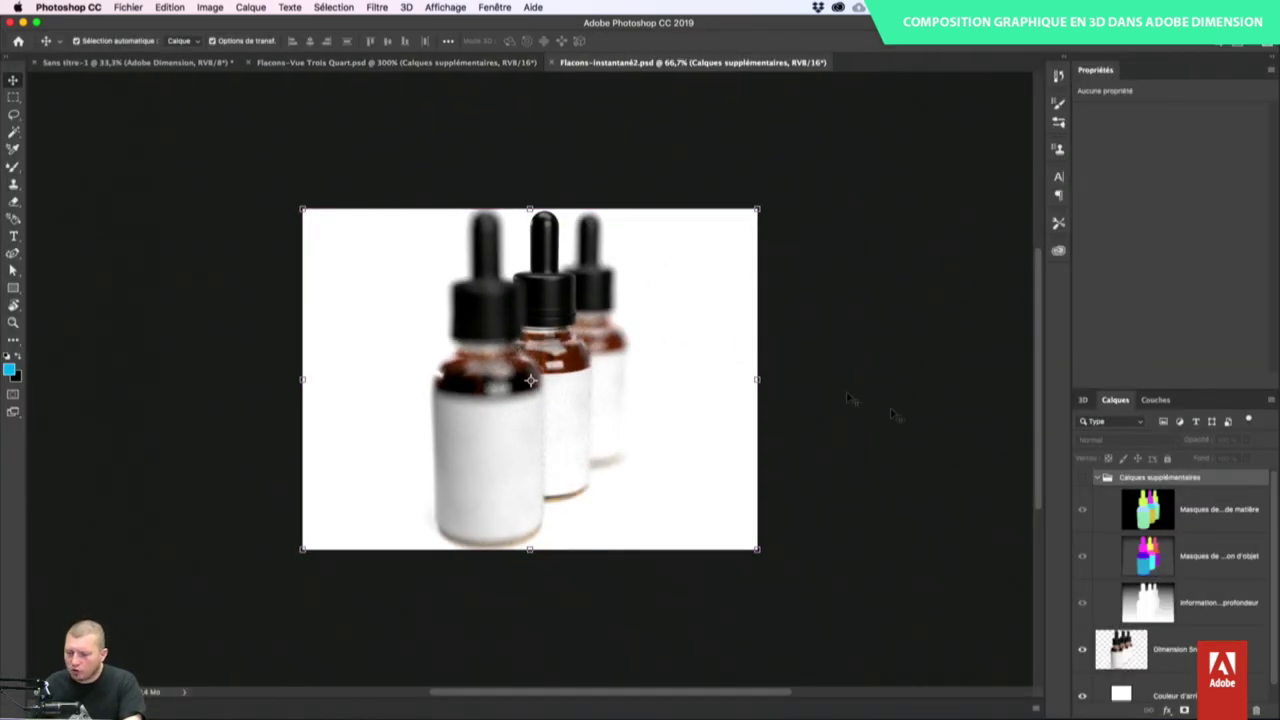
click(1084, 482)
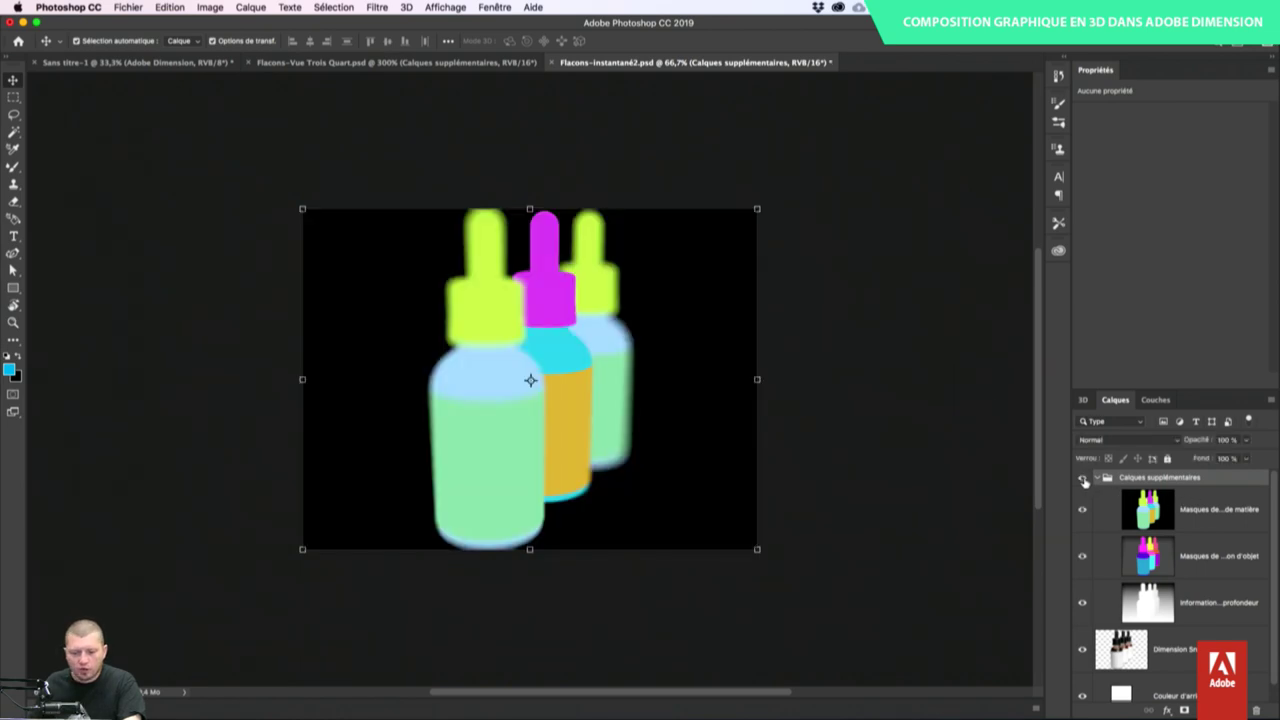
click(1087, 486)
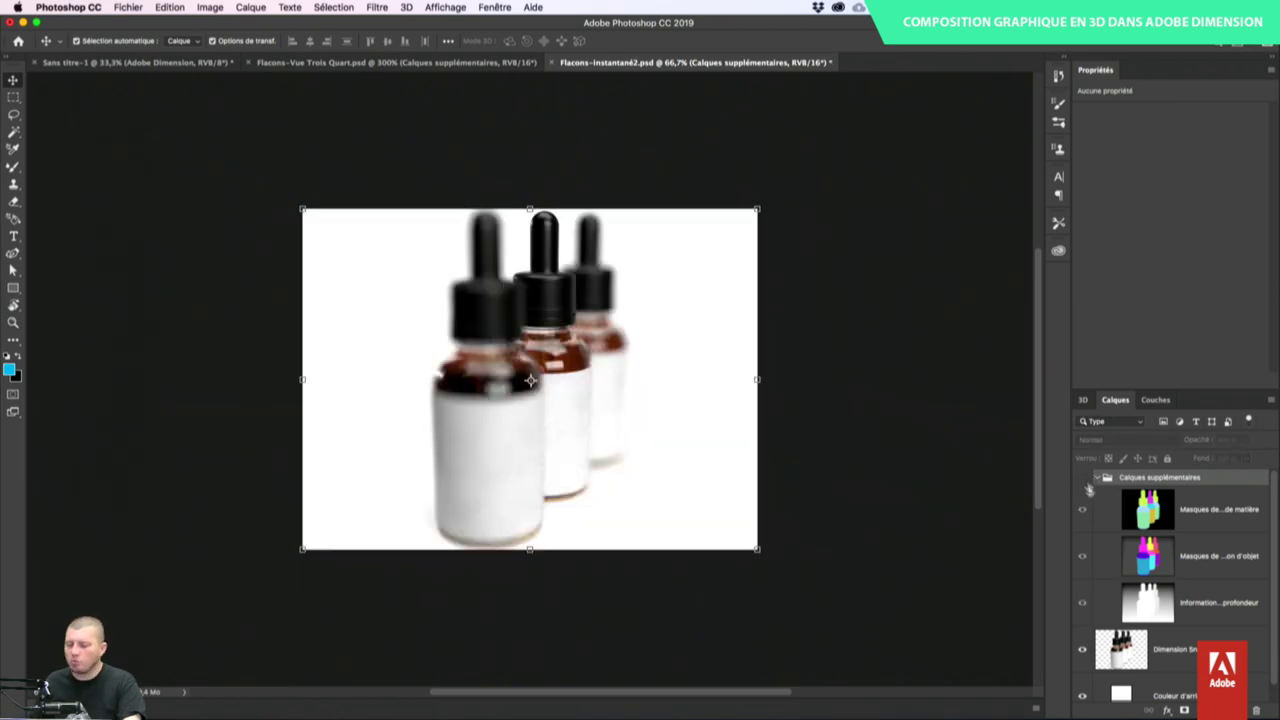
- Isolate the depth information layer, examine its blurred edges close up, and compare it with the object and material selection masks
alt+click(1082, 604)
click(1081, 604)
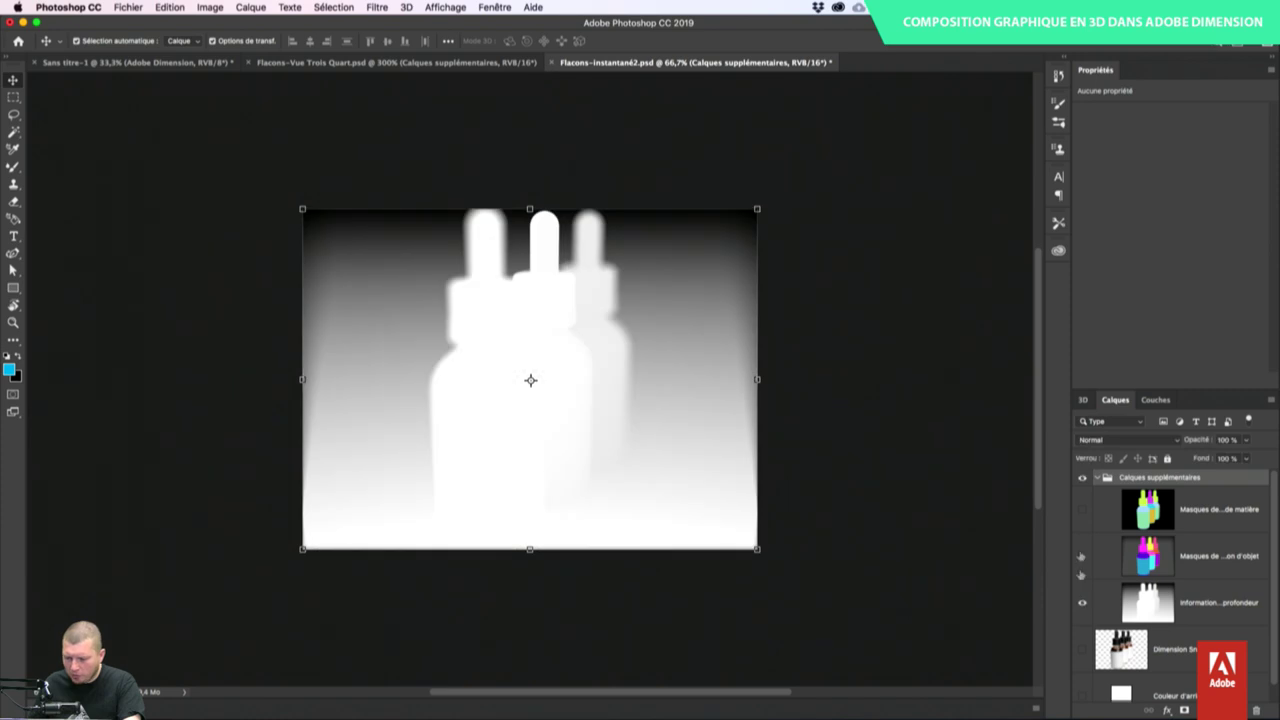
key(super+plus)
key(super+plus)
key(super+plus)
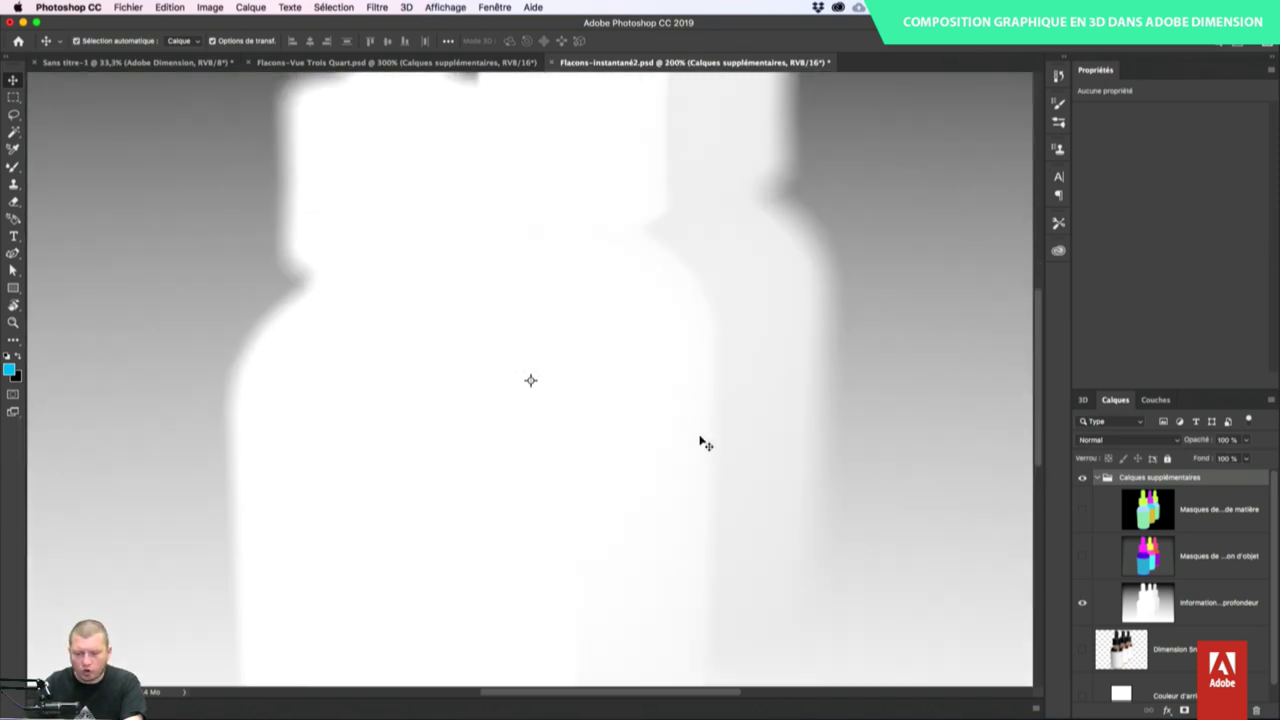
click(1081, 558)
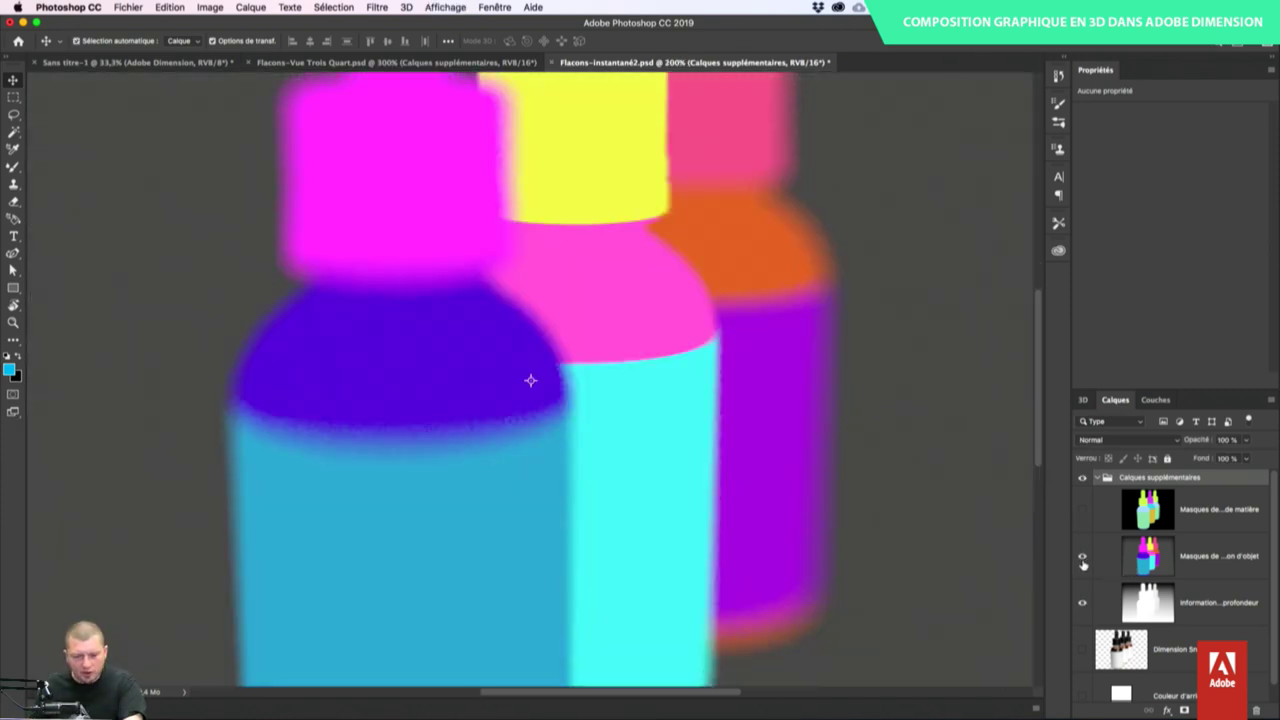
click(1082, 511)
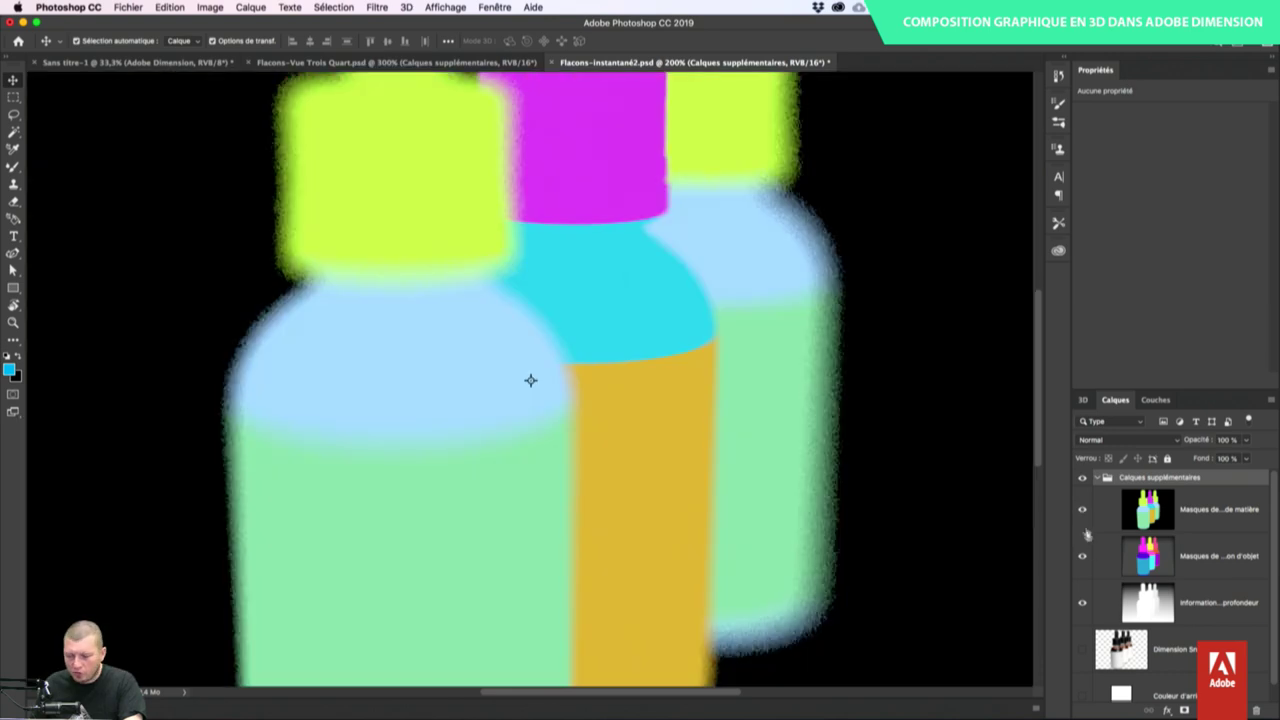
- Display only the material selection mask layer and examine the blurred bottle edges from the caps to the bases
alt+click(1082, 602)
alt+click(1082, 511)
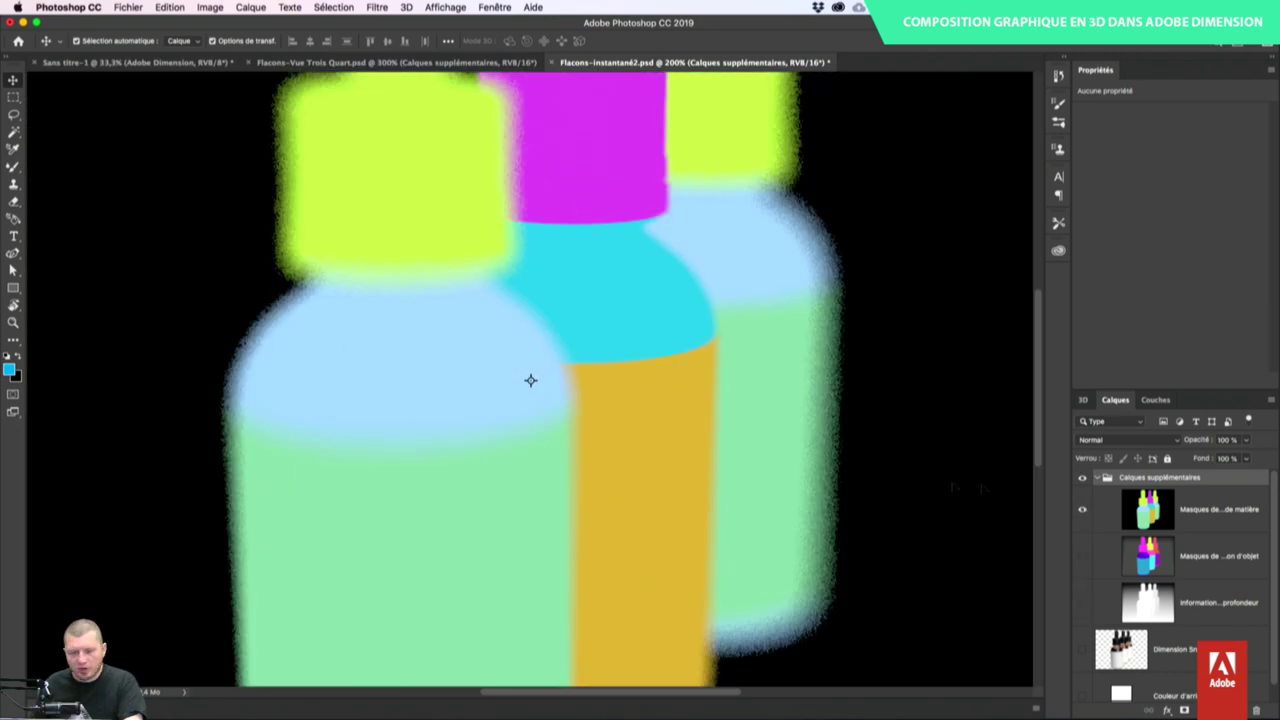
click(1212, 515)
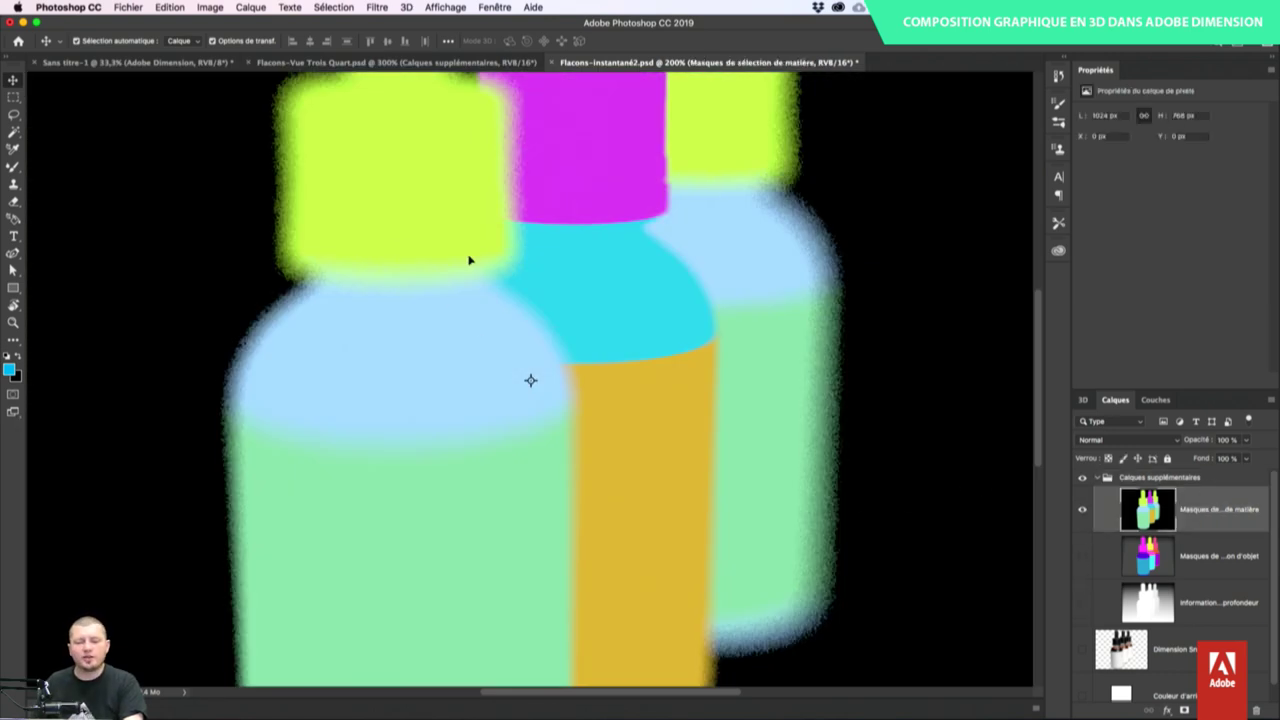
alt+scroll(468, 260, down, 5)
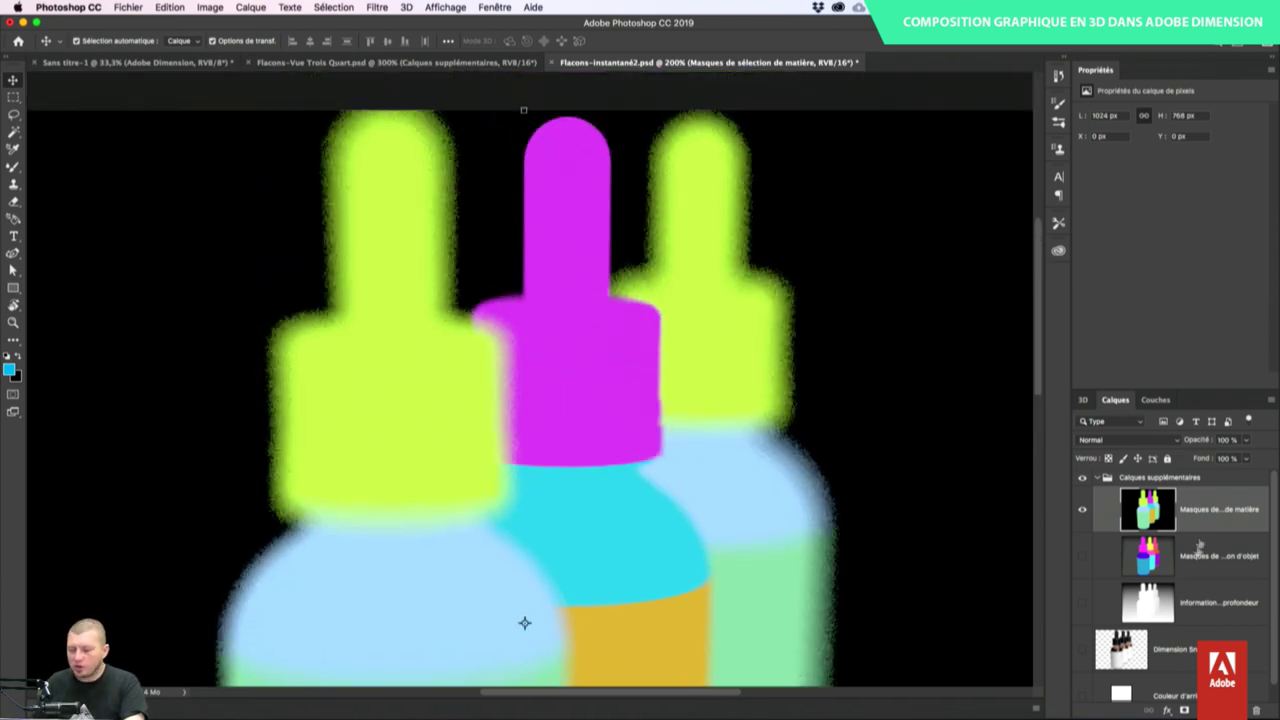
scroll(738, 265, down, 10)
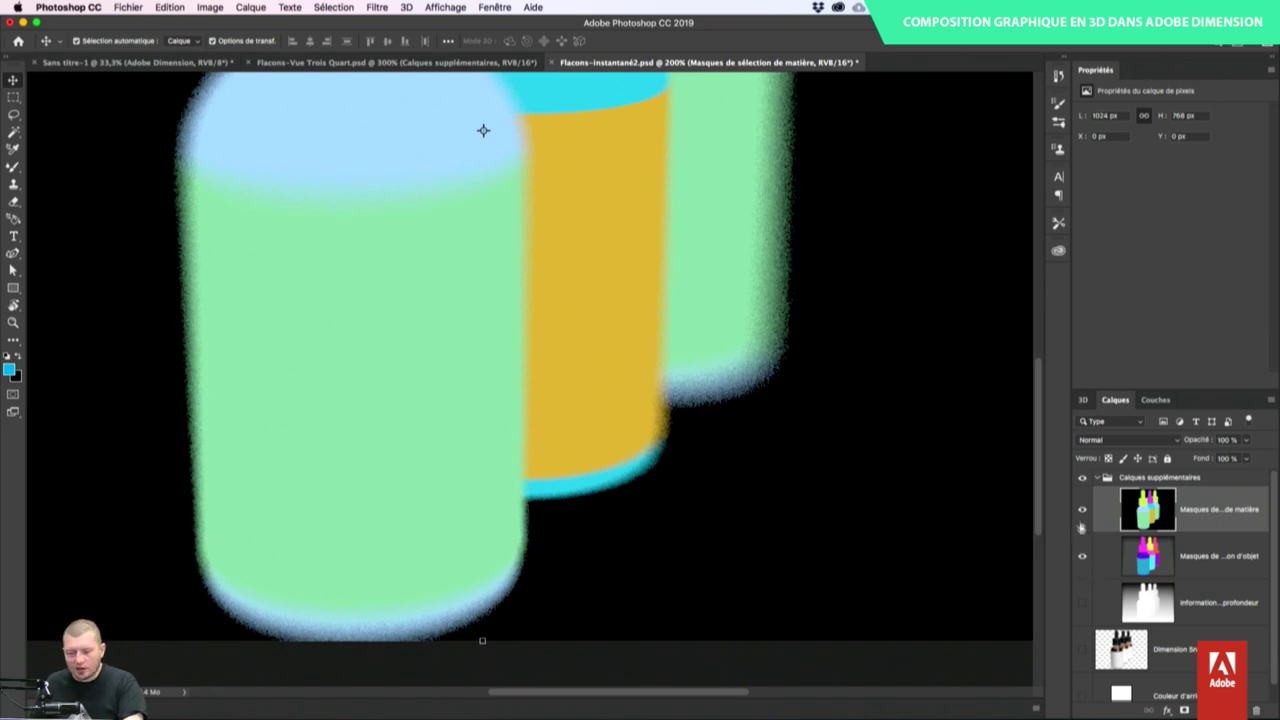
- Display only the object selection mask layer and examine its colour zones on the three bottles
alt+click(1082, 556)
scroll(751, 423, up, 5)
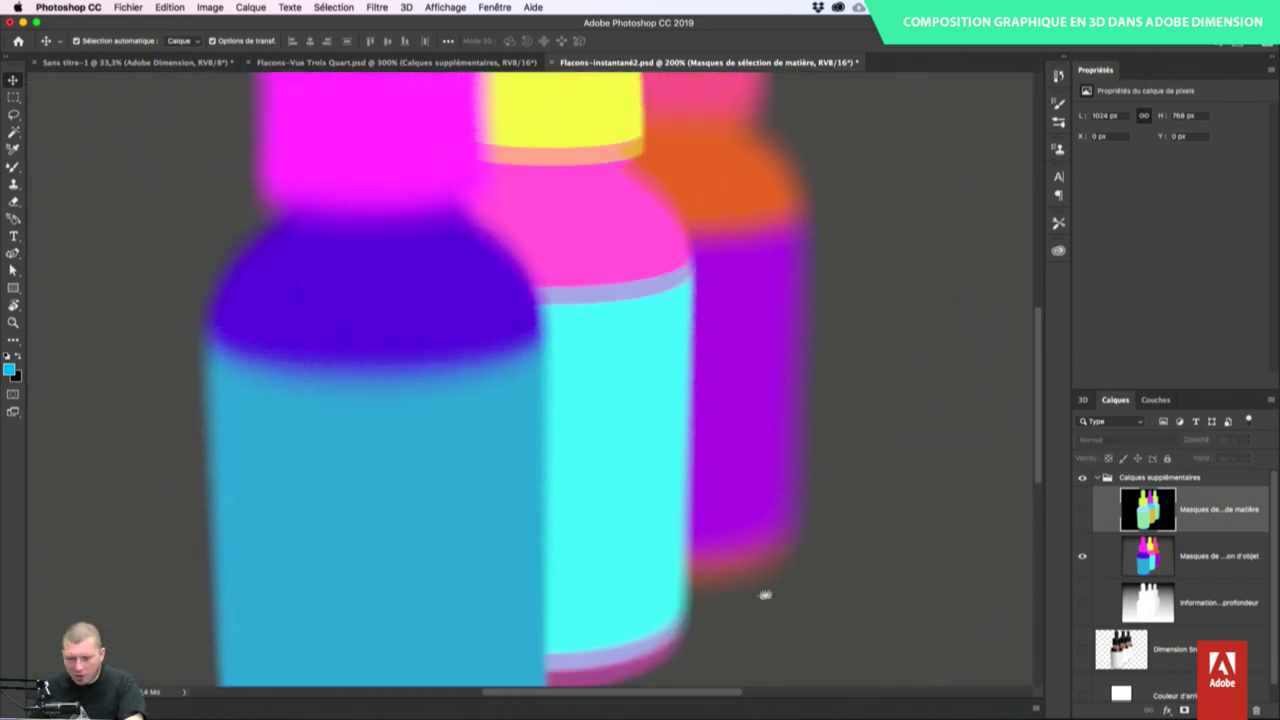
click(1083, 568)
click(1083, 570)
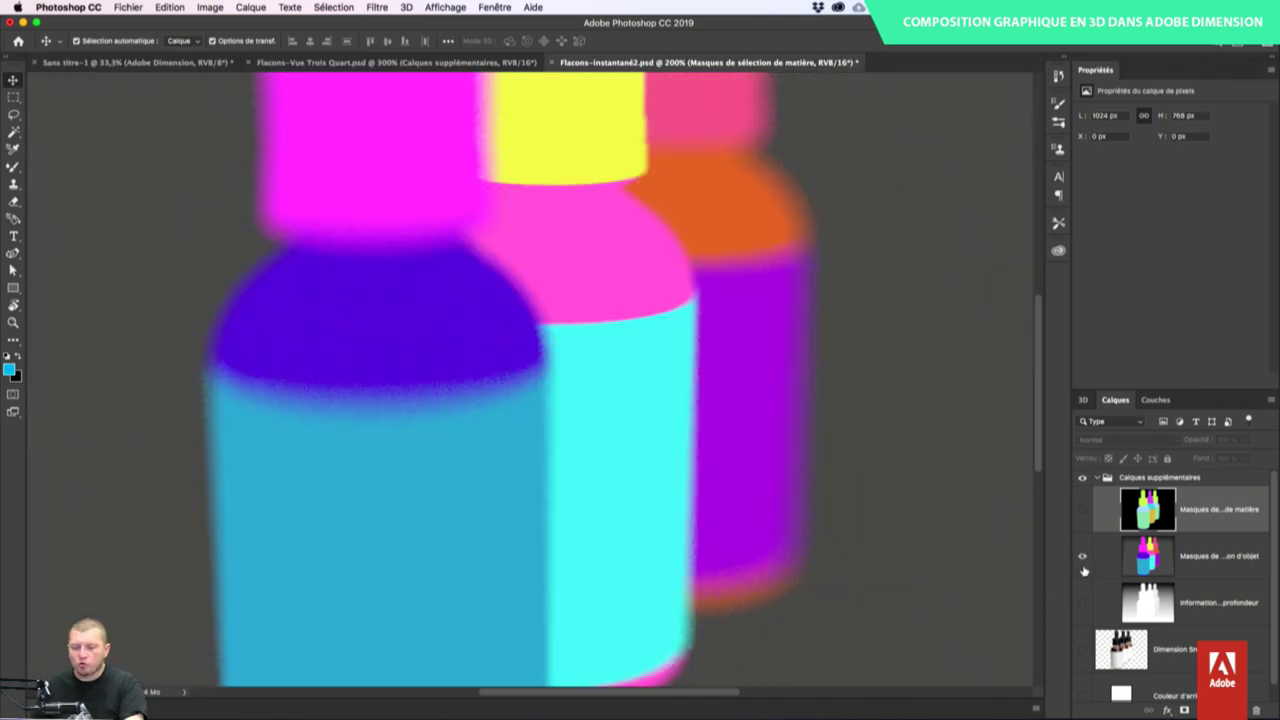
- Hide the Calques supplémentaires group and show the rendered bottles layer at 100 %
click(1083, 603)
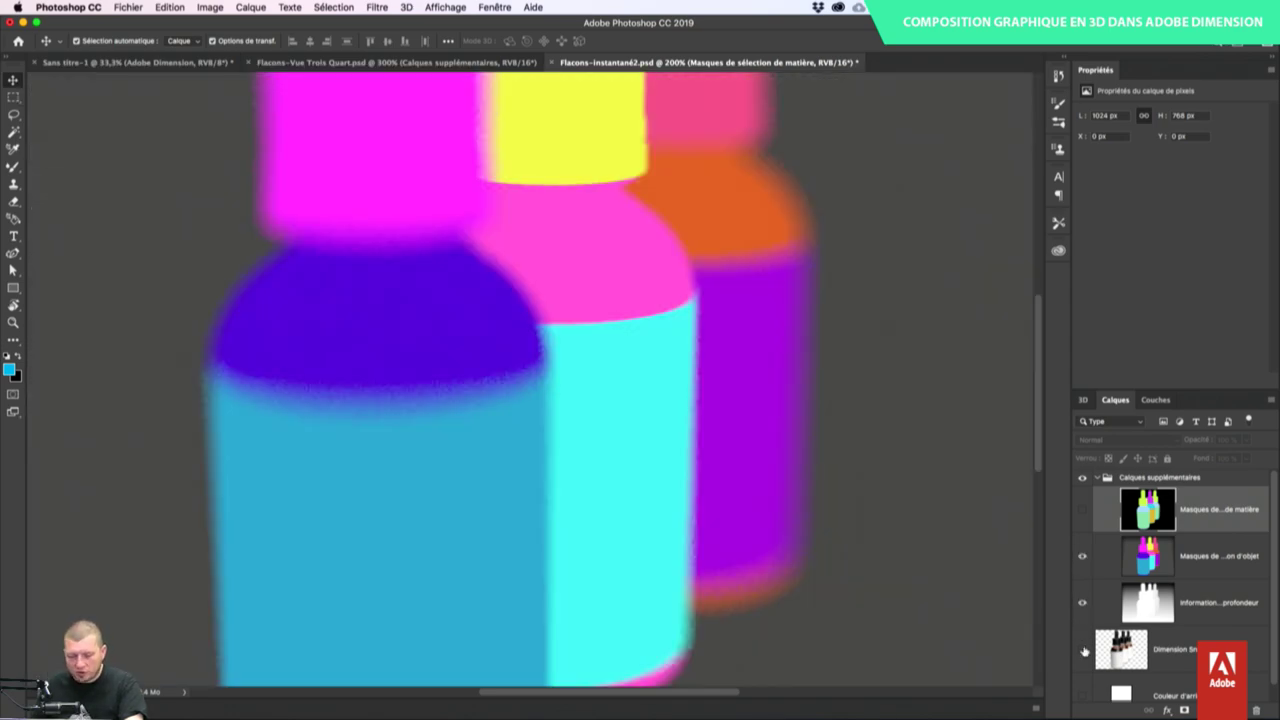
click(1082, 479)
key(super+1)
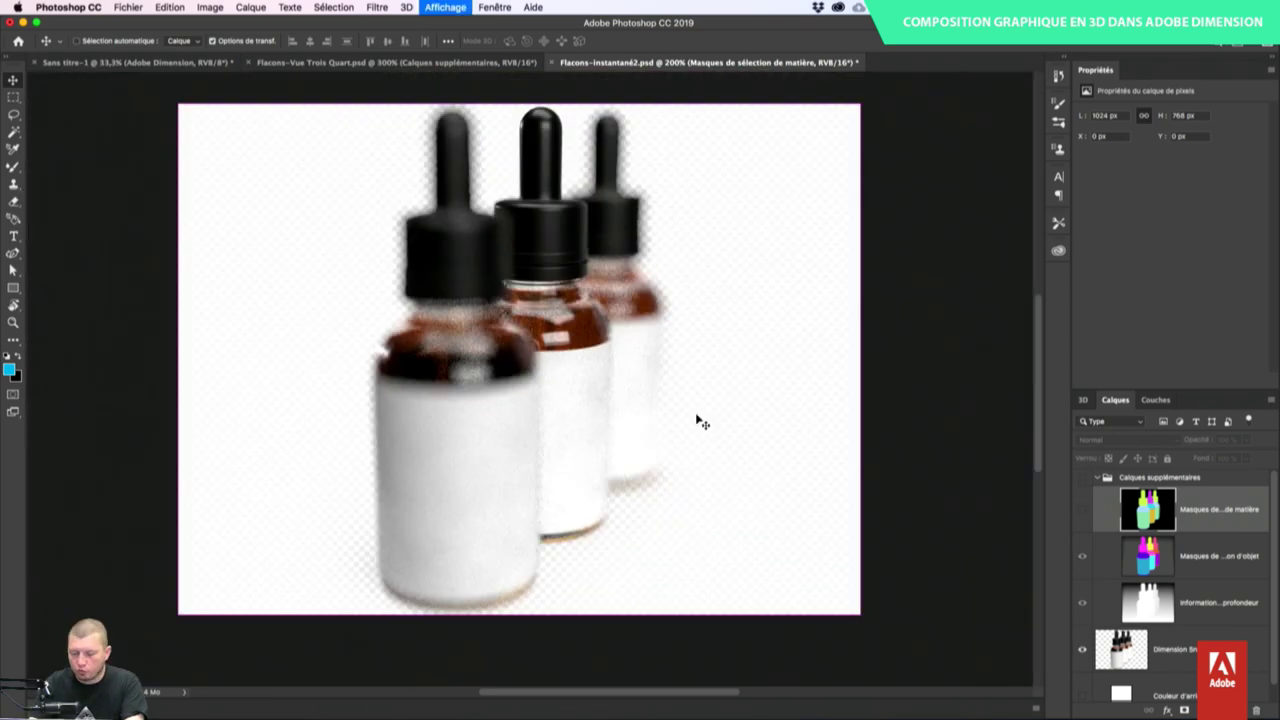
- Show the background colour layer beneath the rendered bottles and examine the image down to the bottle bases
click(1082, 696)
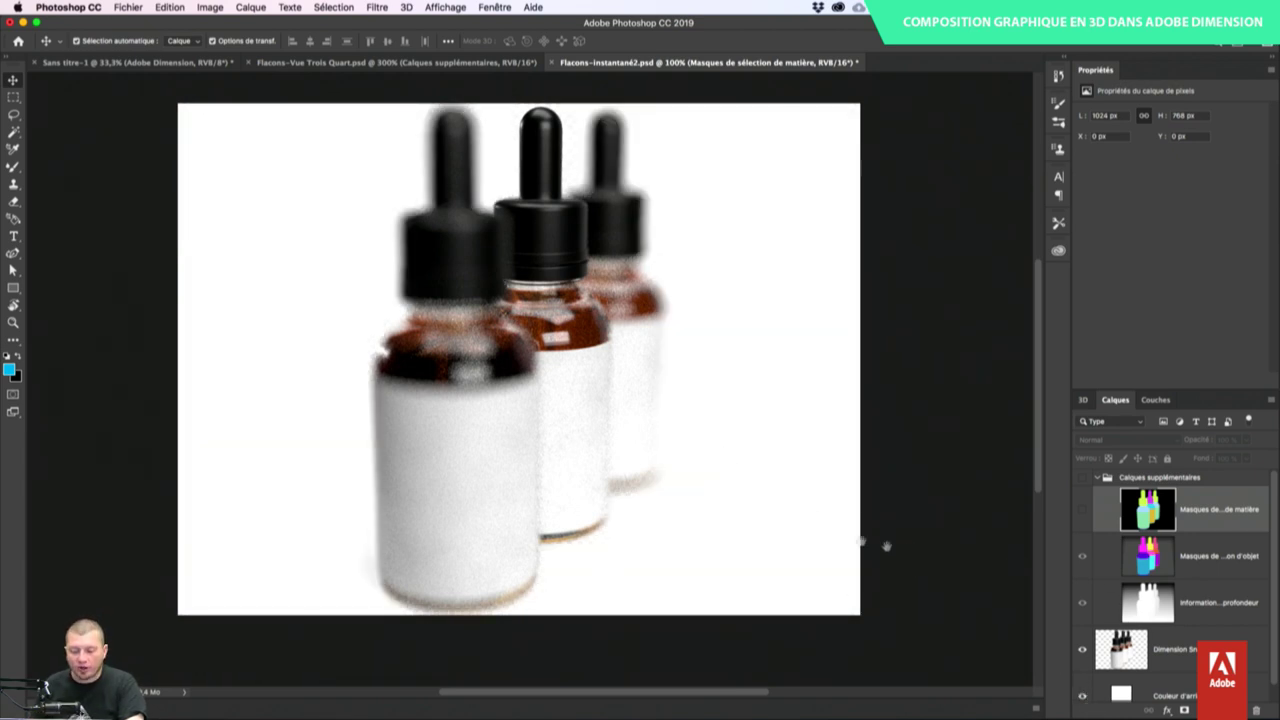
scroll(886, 545, down, 5)
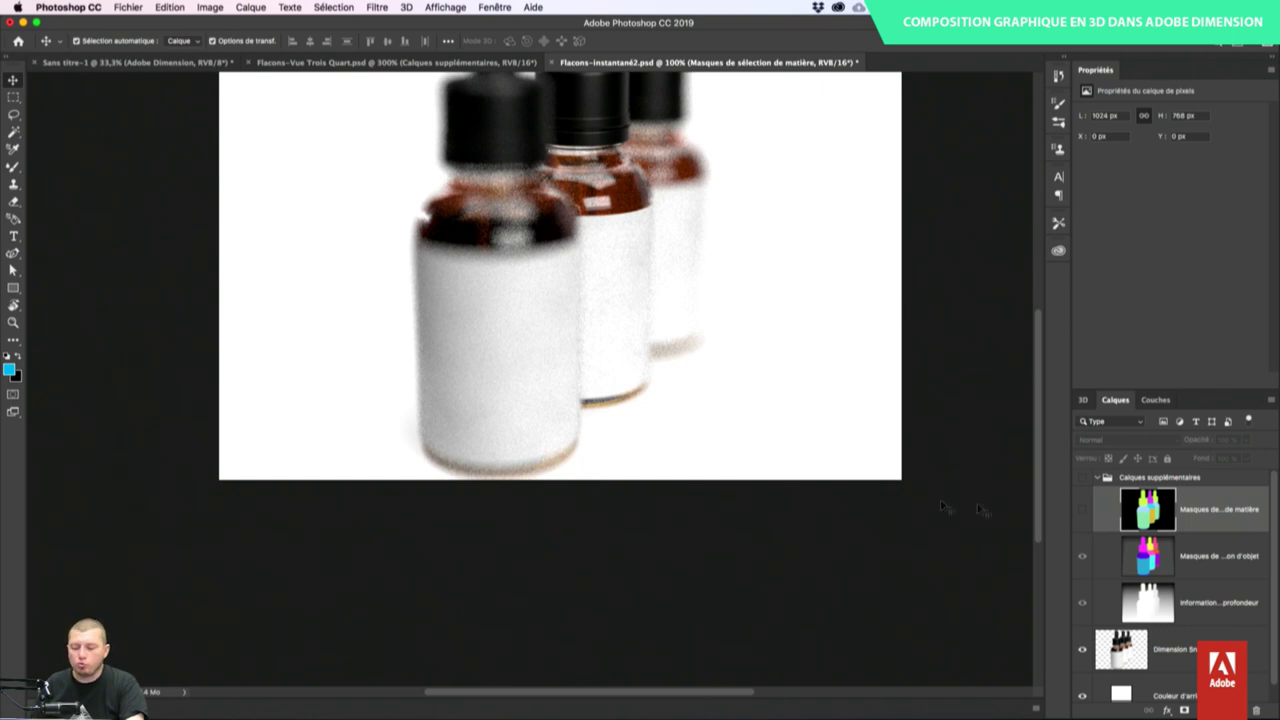
drag(930, 341, 964, 488)
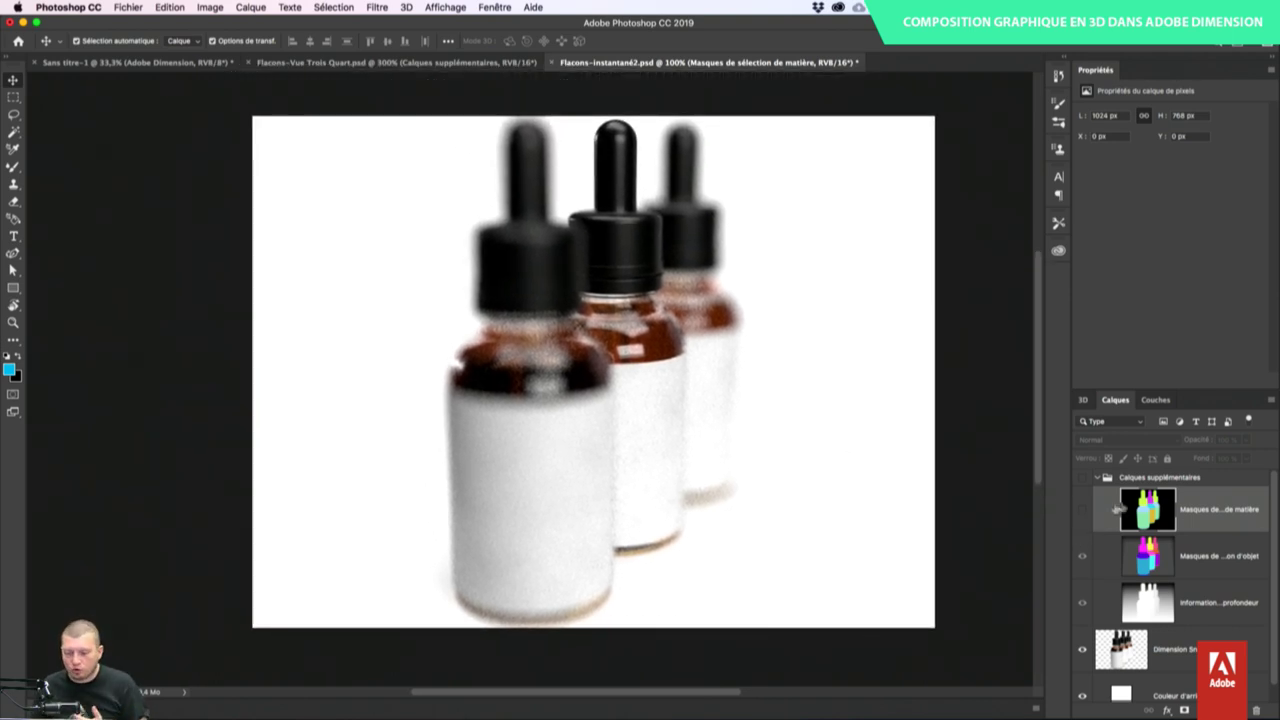
- Show the Calques supplémentaires group and select the material mask's black background with Color Range at a tolerance of 146
click(1083, 510)
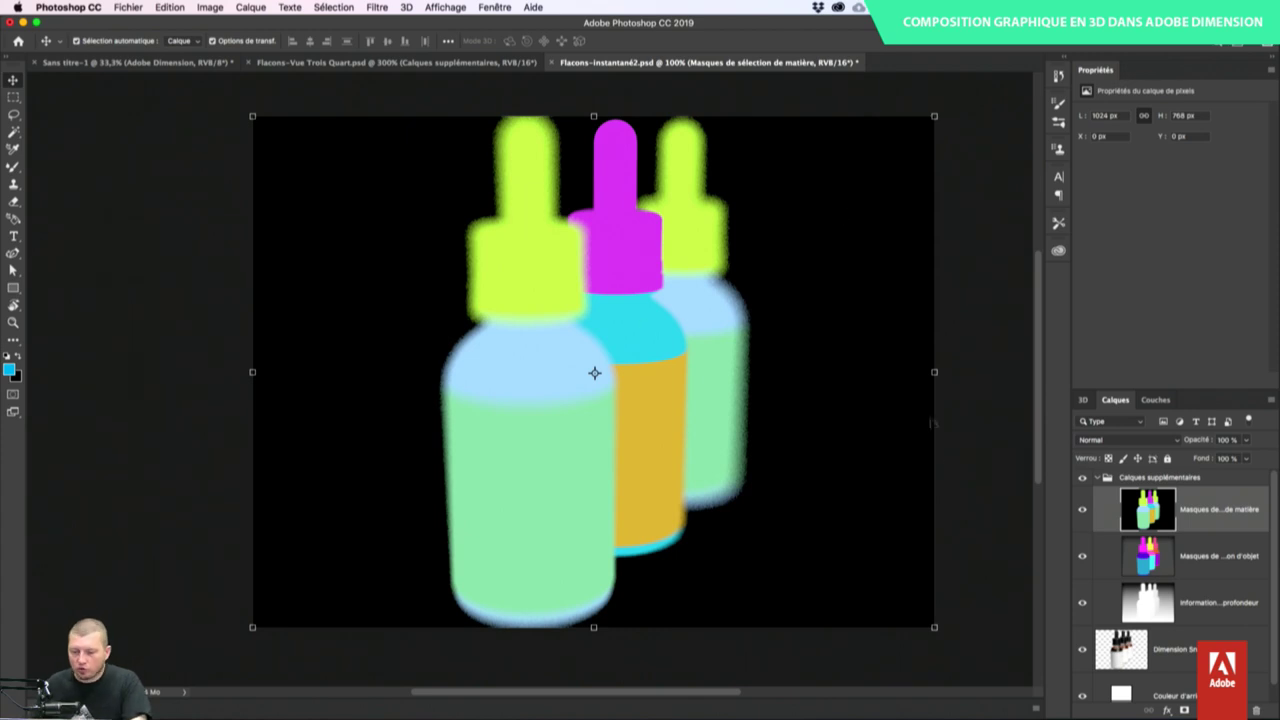
click(289, 7)
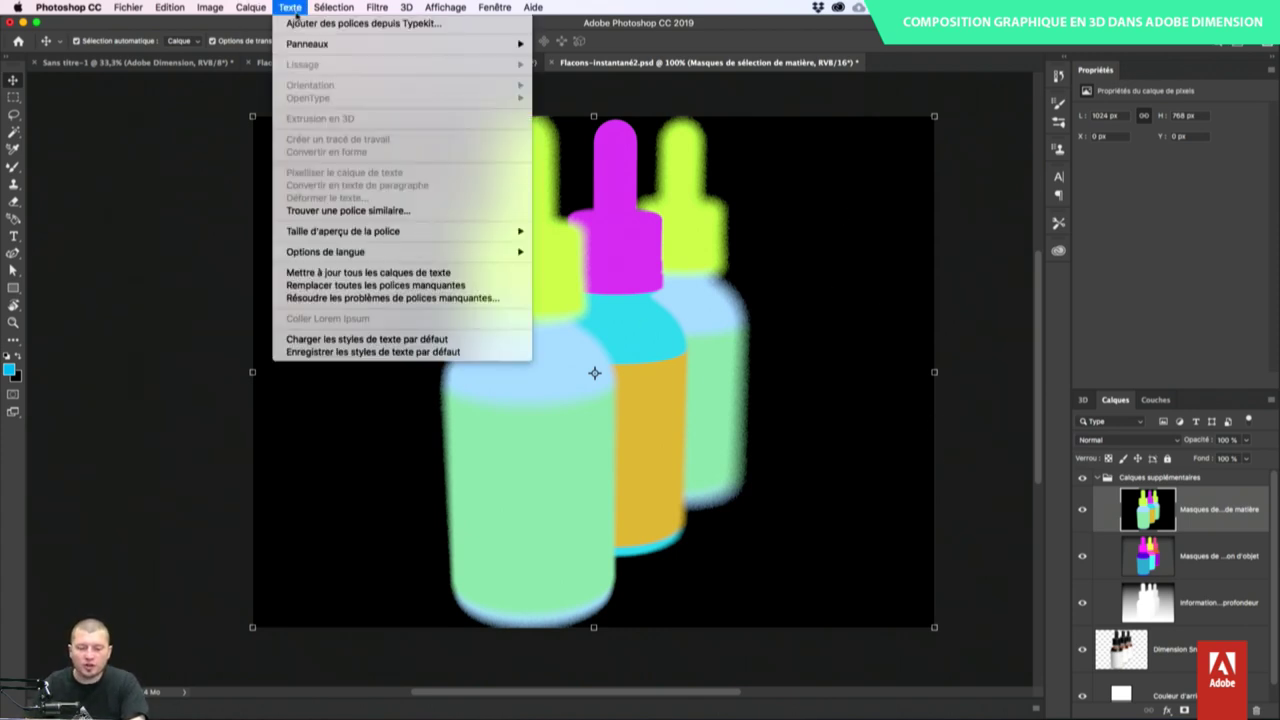
mouse_move(339, 5)
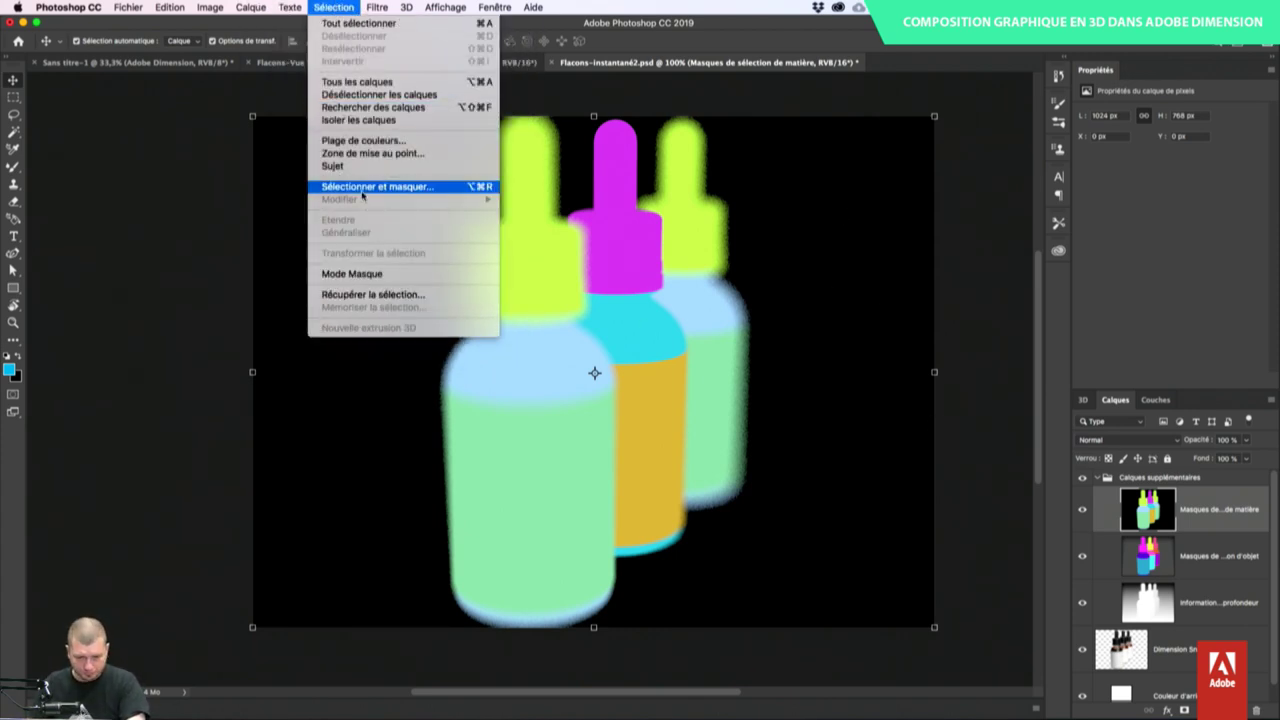
click(355, 142)
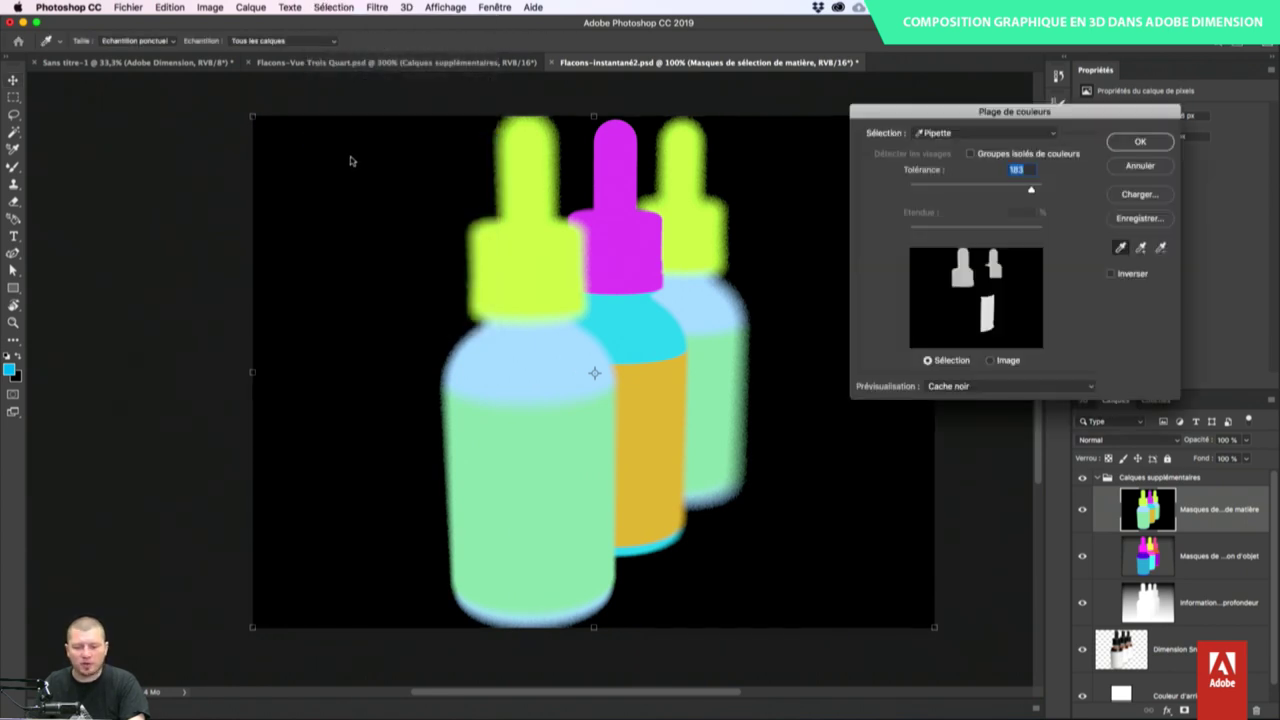
click(355, 145)
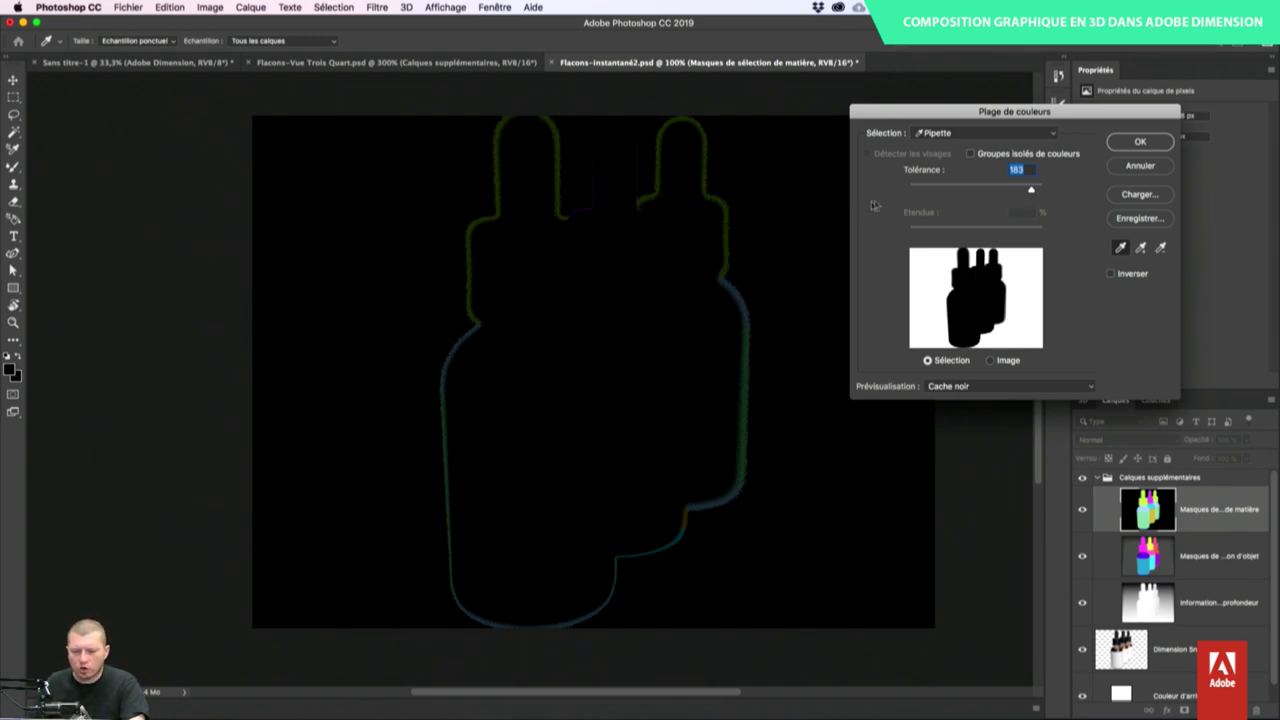
drag(940, 189, 1013, 190)
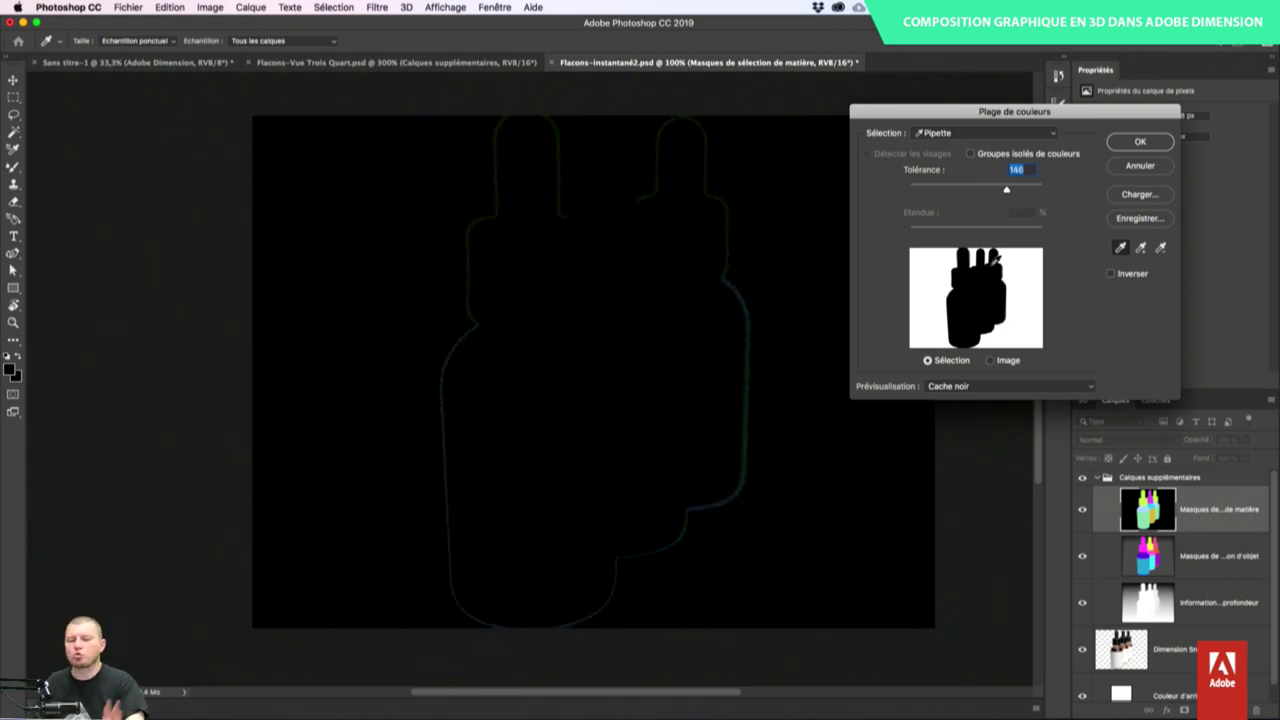
click(1140, 143)
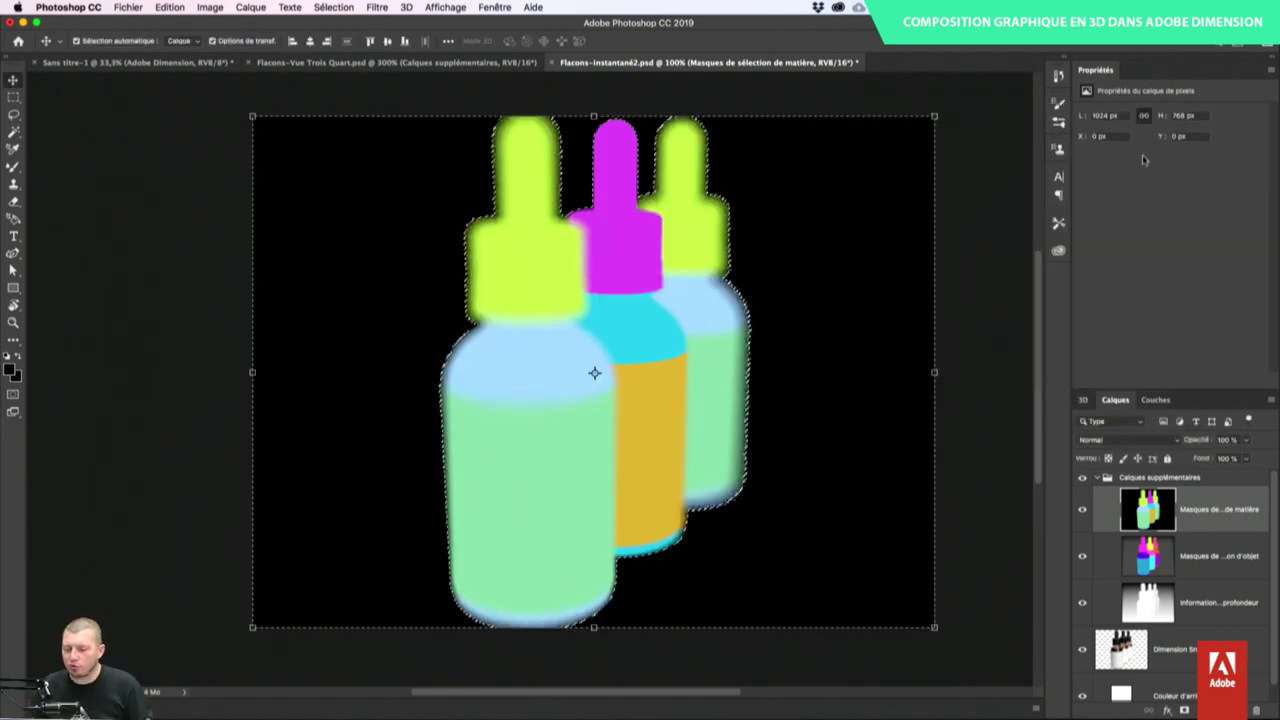
- Add a layer mask from the selection to the Dimension Snapshot layer and hide the Calques supplémentaires group to examine the remaining shadows
click(1165, 662)
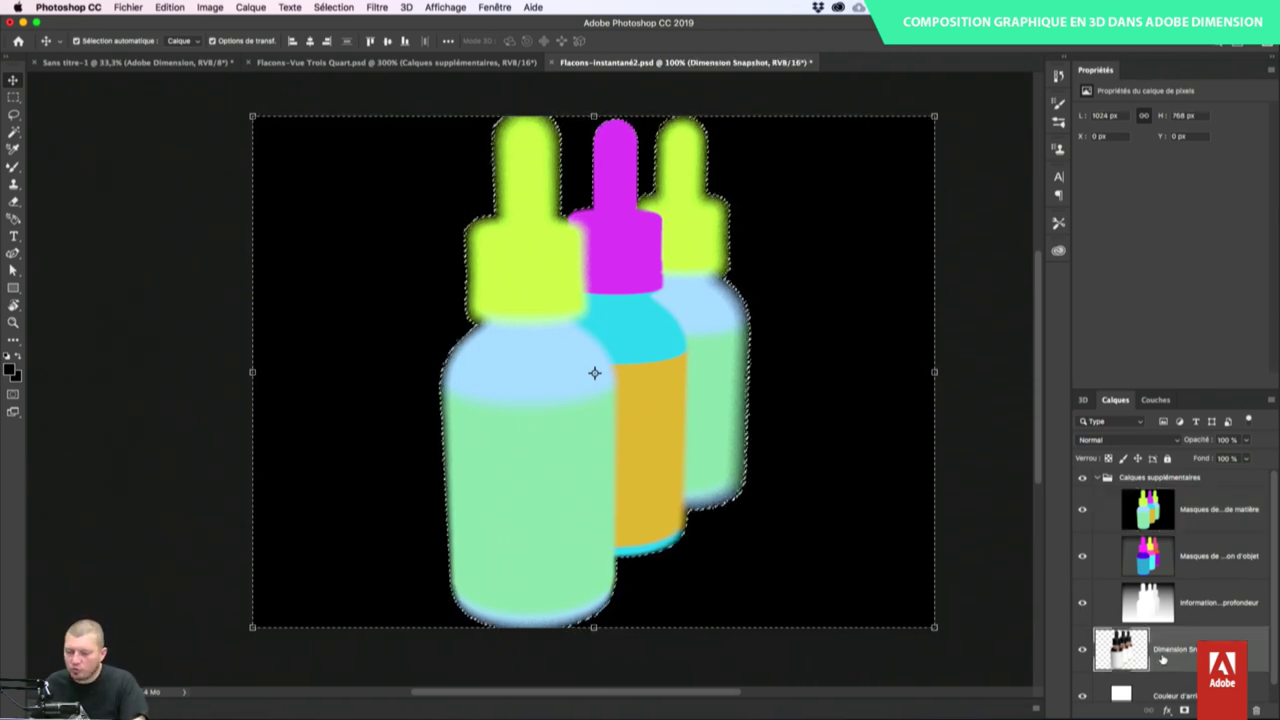
click(1184, 710)
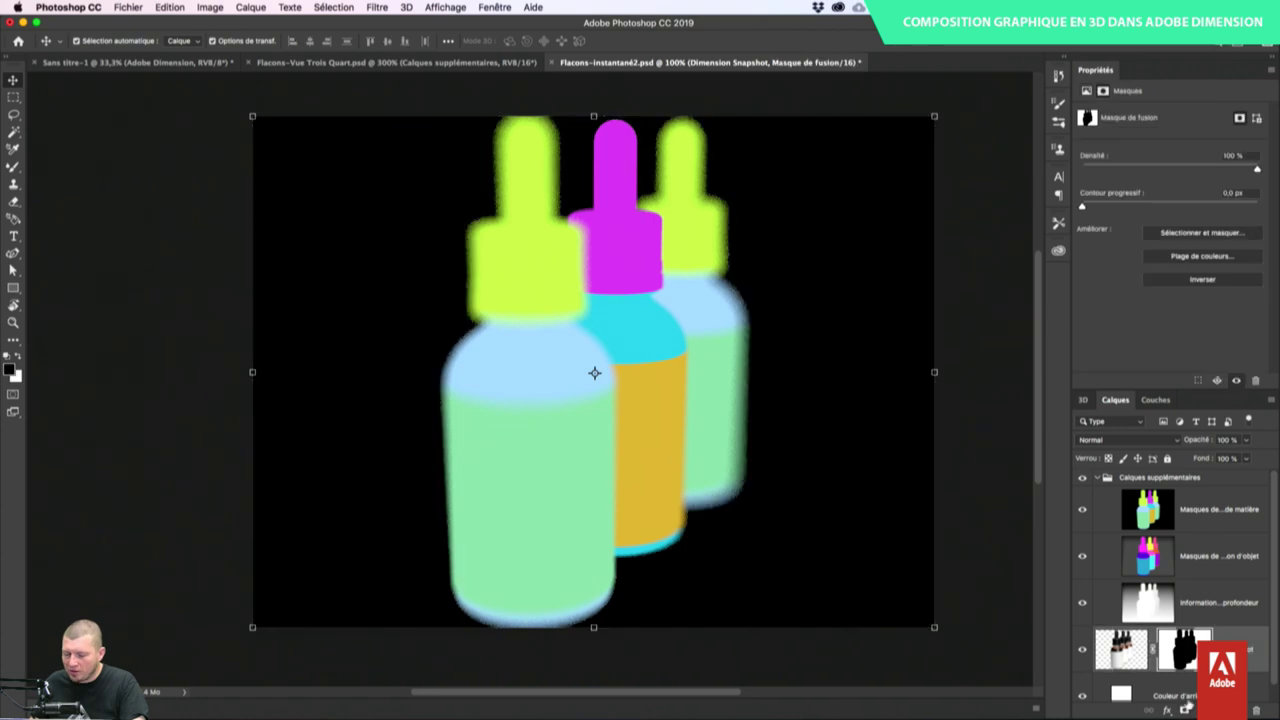
click(1081, 477)
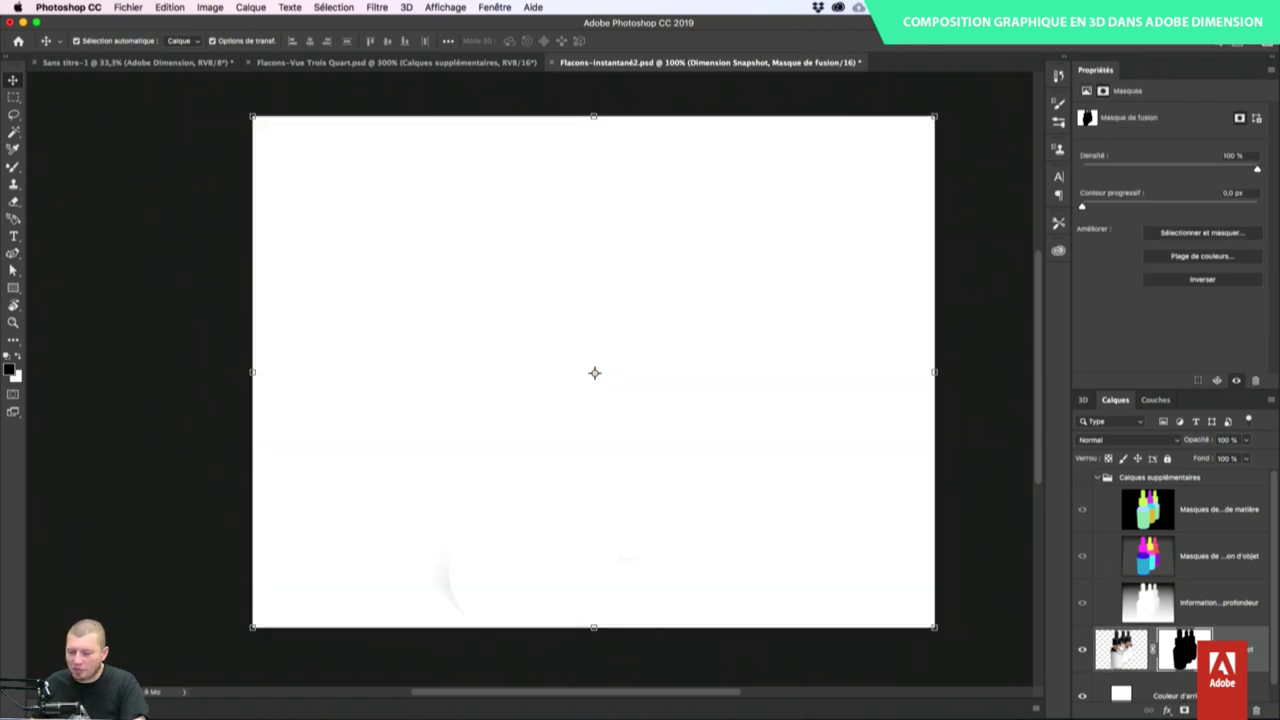
scroll(620, 500, down, 3)
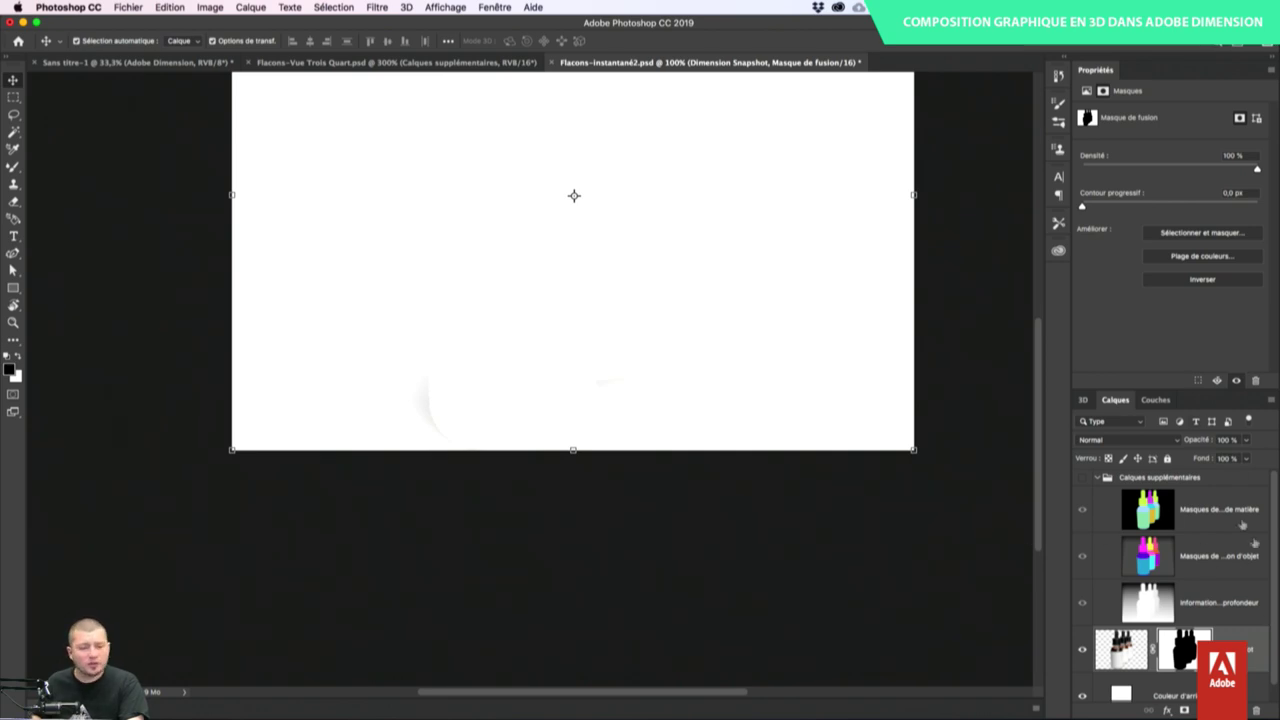
scroll(1235, 597, down, 1)
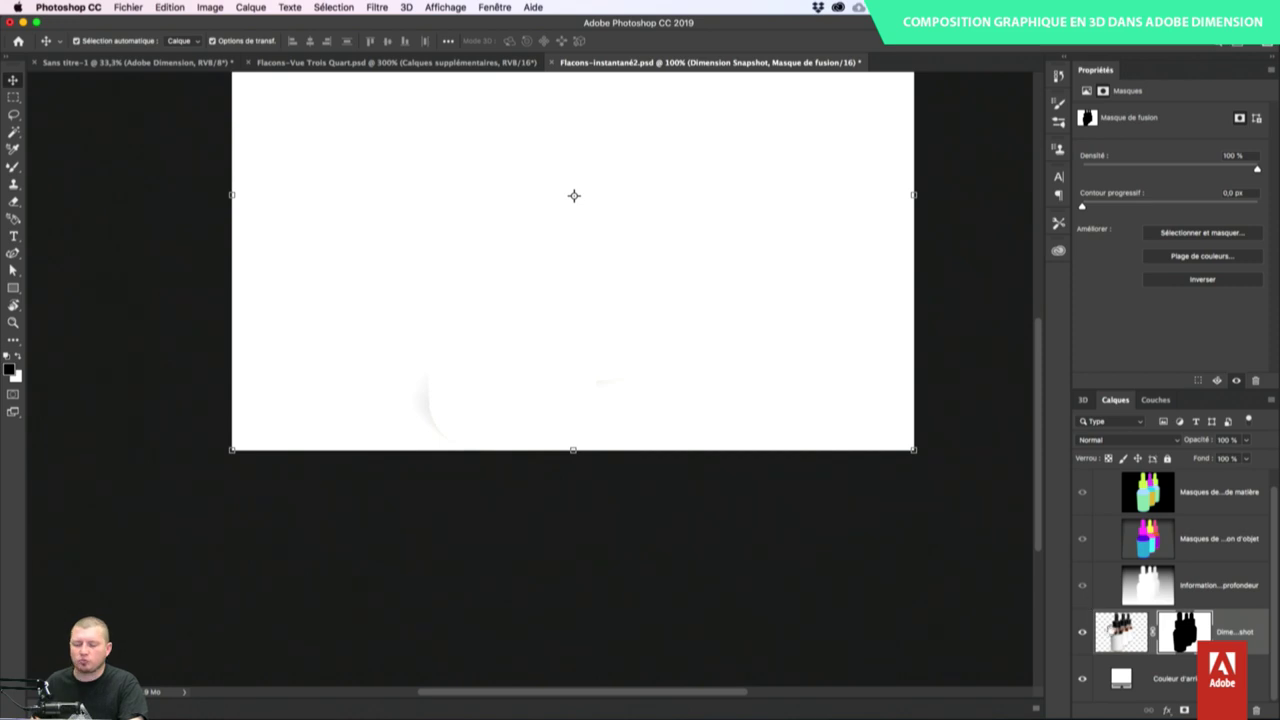
- Switch to Adobe Dimension and return the bottle scene to the Conception workspace
key(super+Tab)
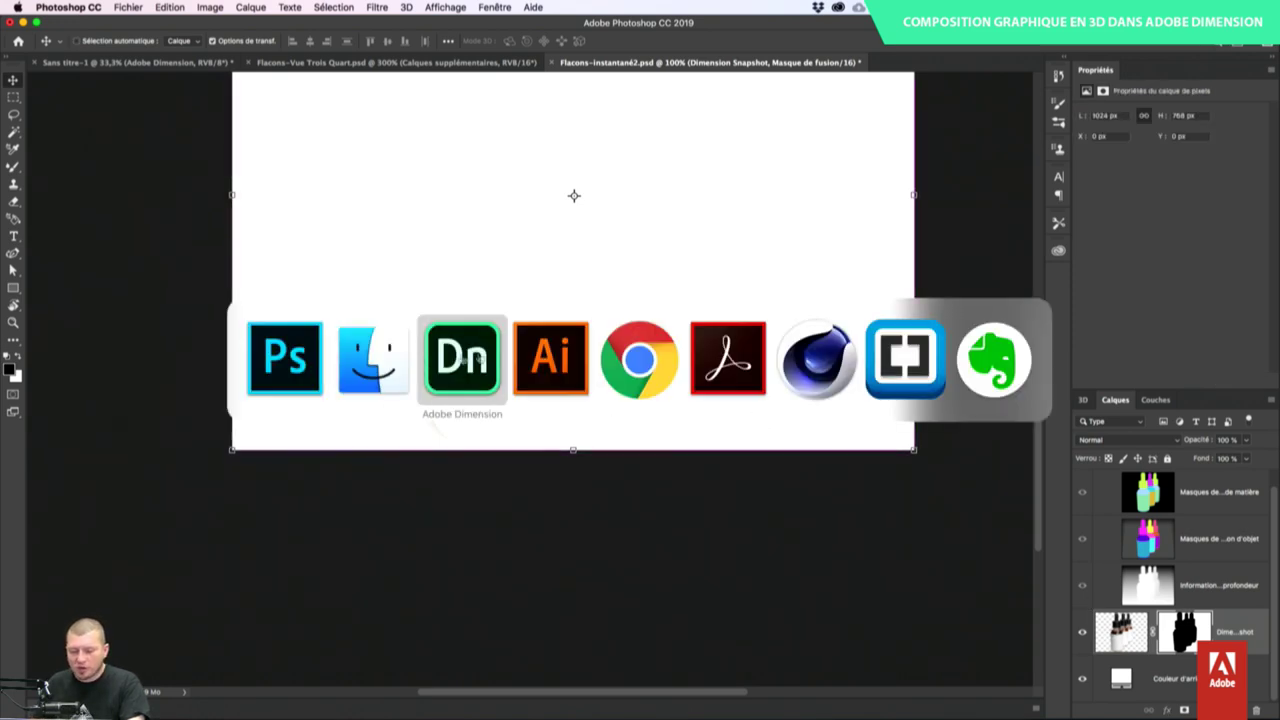
click(462, 360)
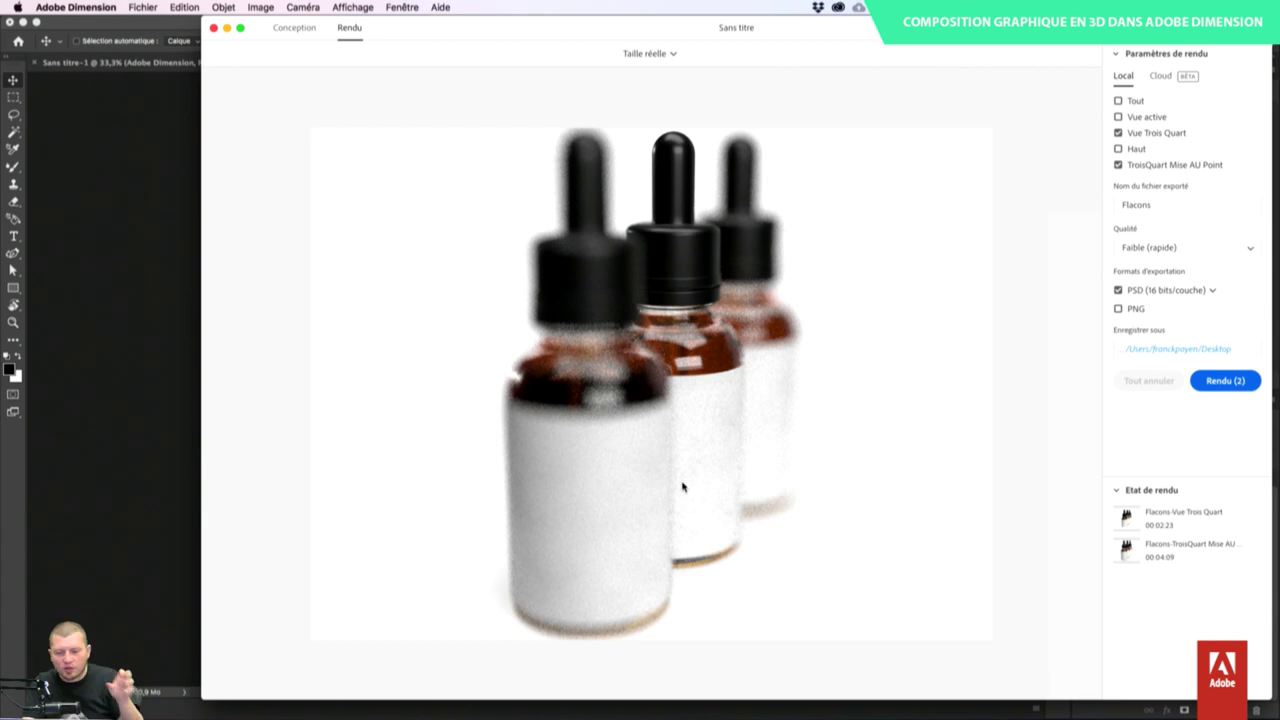
click(294, 28)
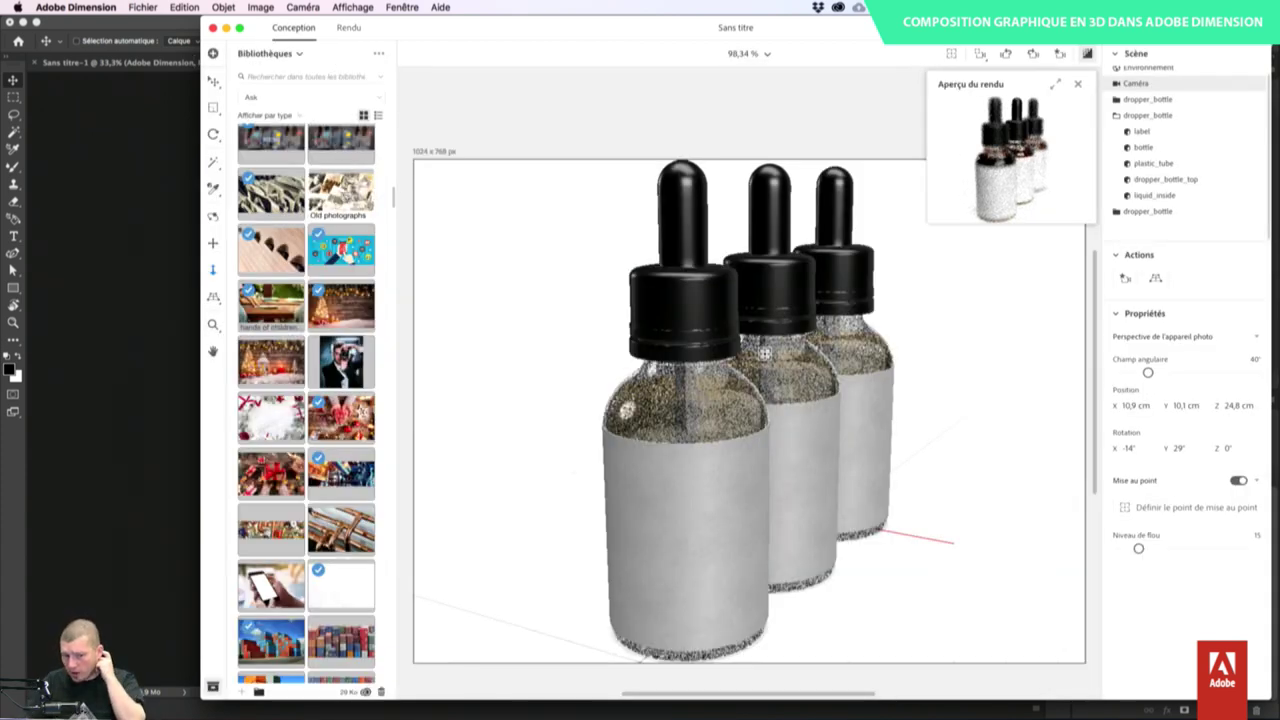
- Show the Fichiers pour débutants assets, clear their search filter, and place the Plan incurvé model beneath the three bottles
click(268, 53)
click(290, 81)
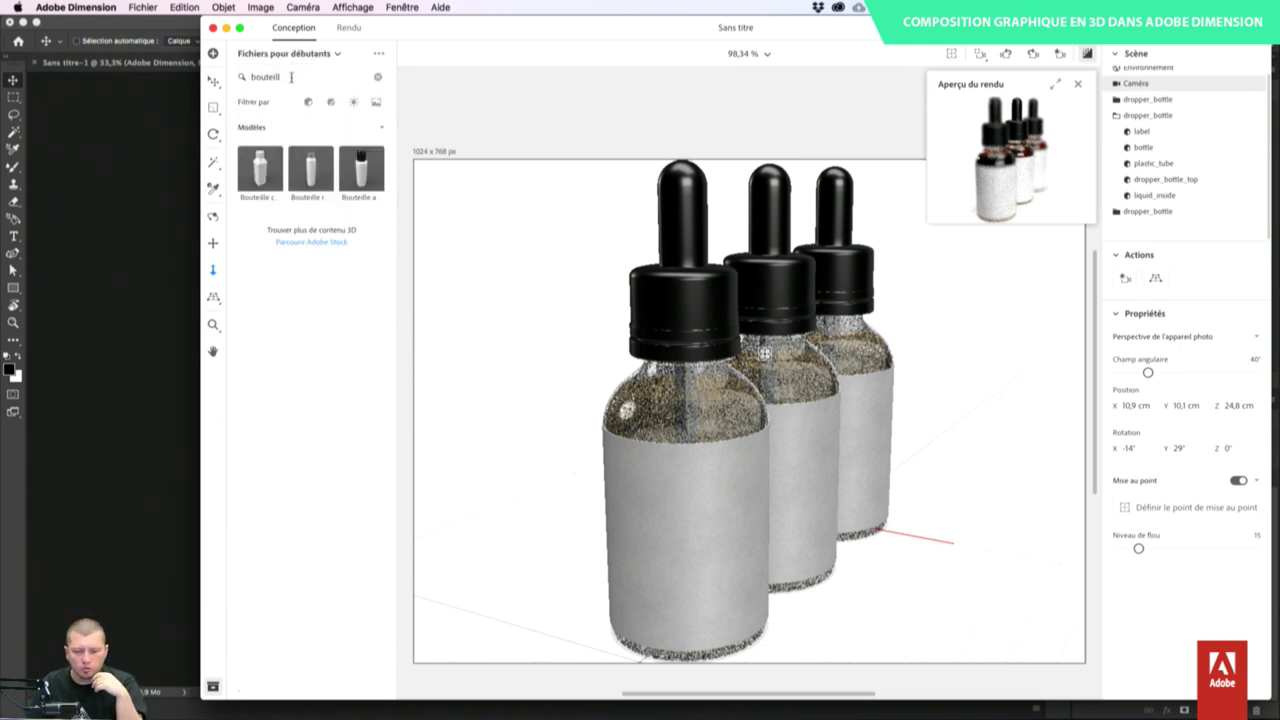
click(291, 77)
click(377, 77)
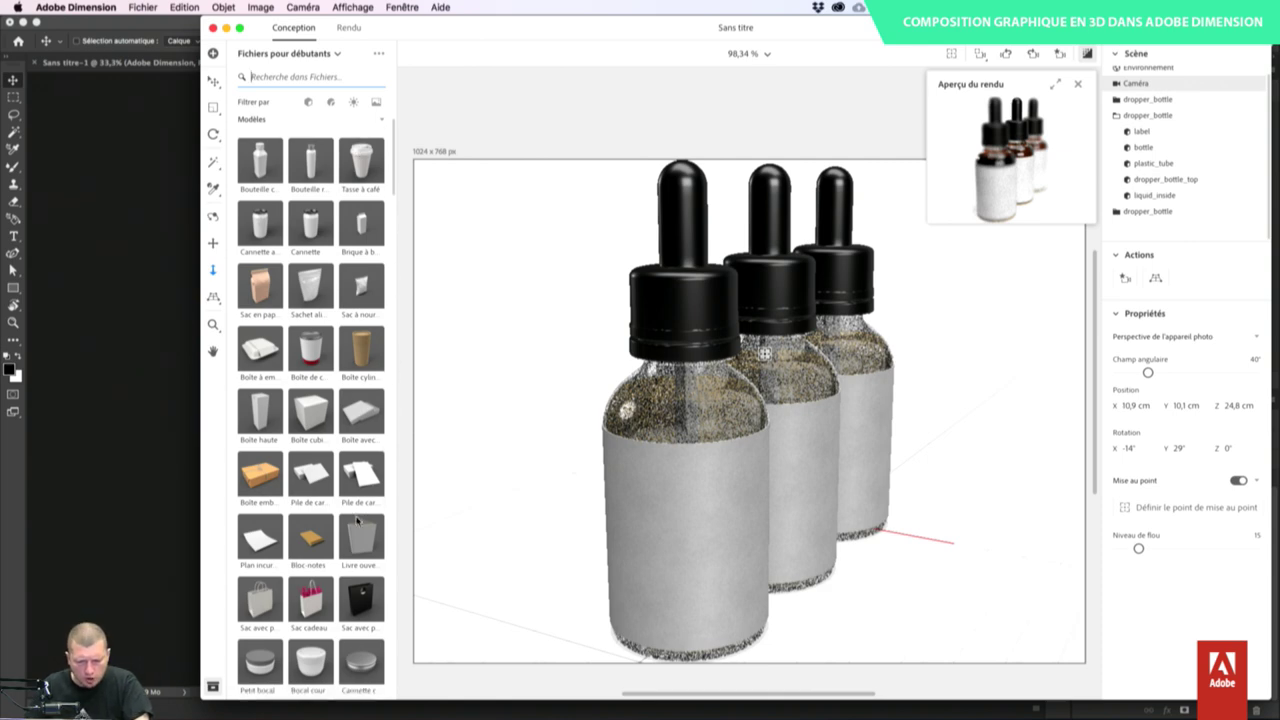
scroll(240, 487, down, 2)
scroll(252, 480, down, 1)
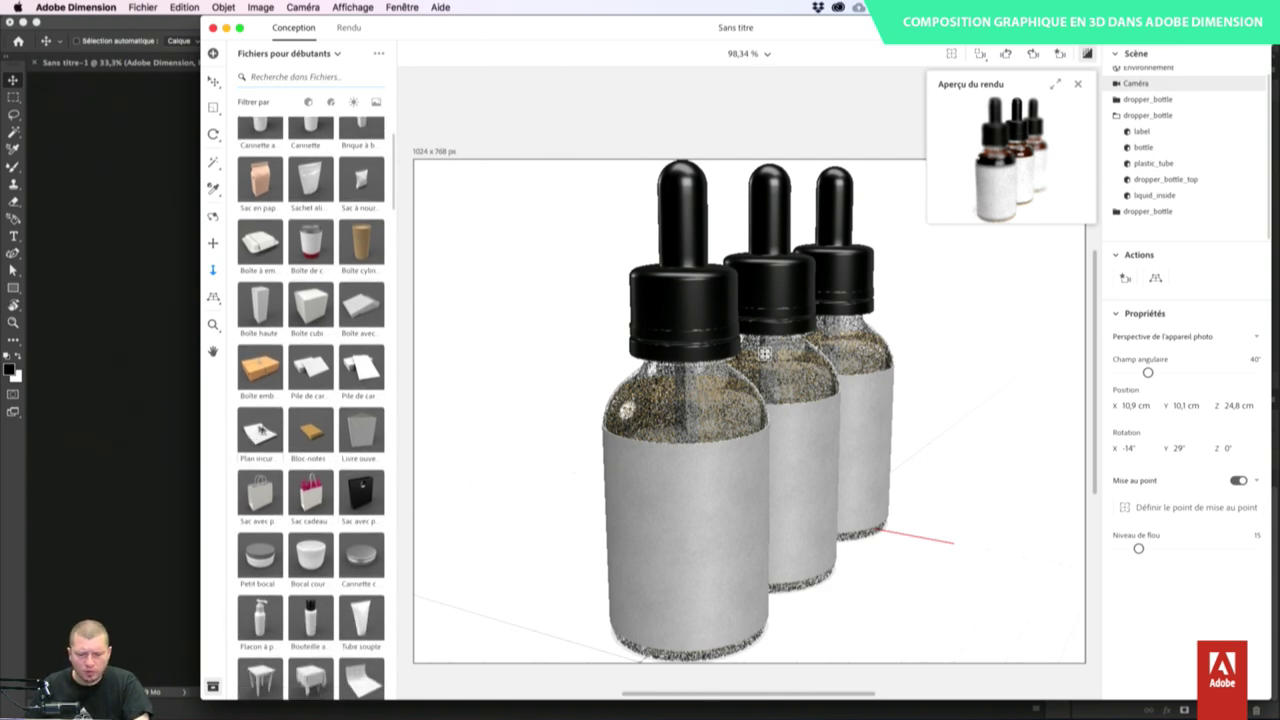
drag(258, 432, 748, 572)
drag(787, 578, 966, 600)
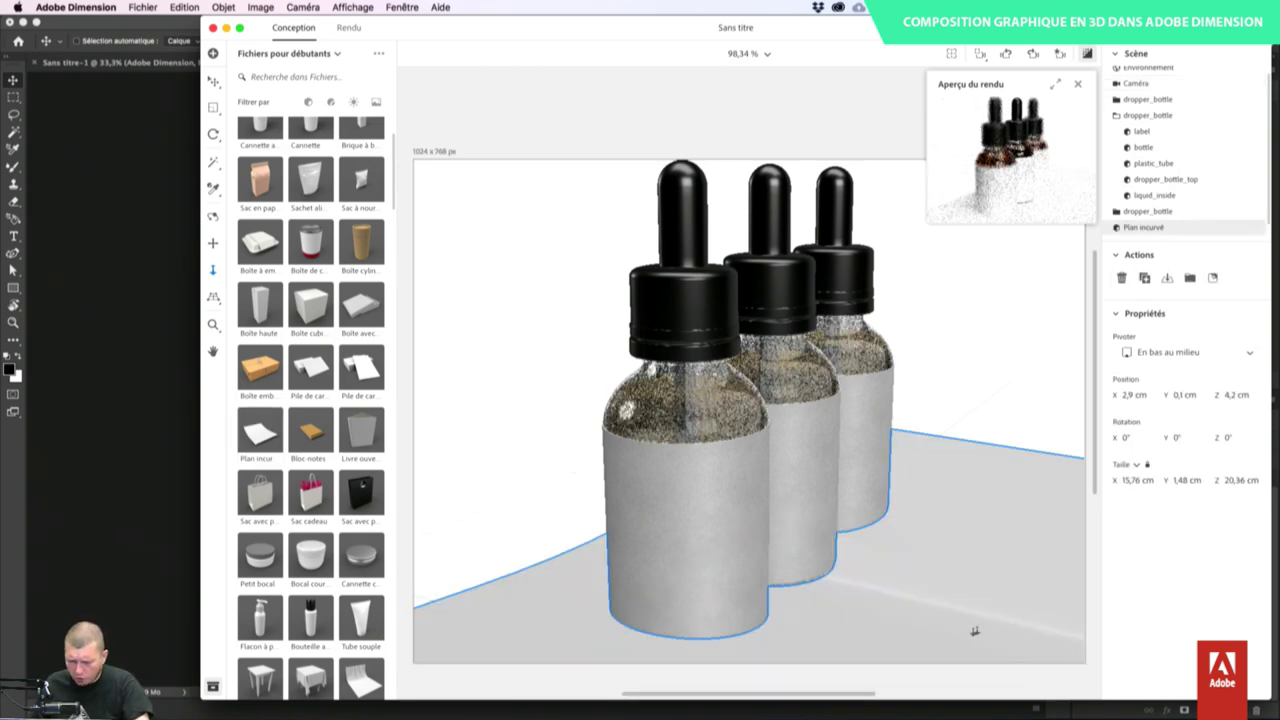
- Move the curved plane back along the ground to X 1,1 cm and Z -3 cm
scroll(949, 596, down, 5)
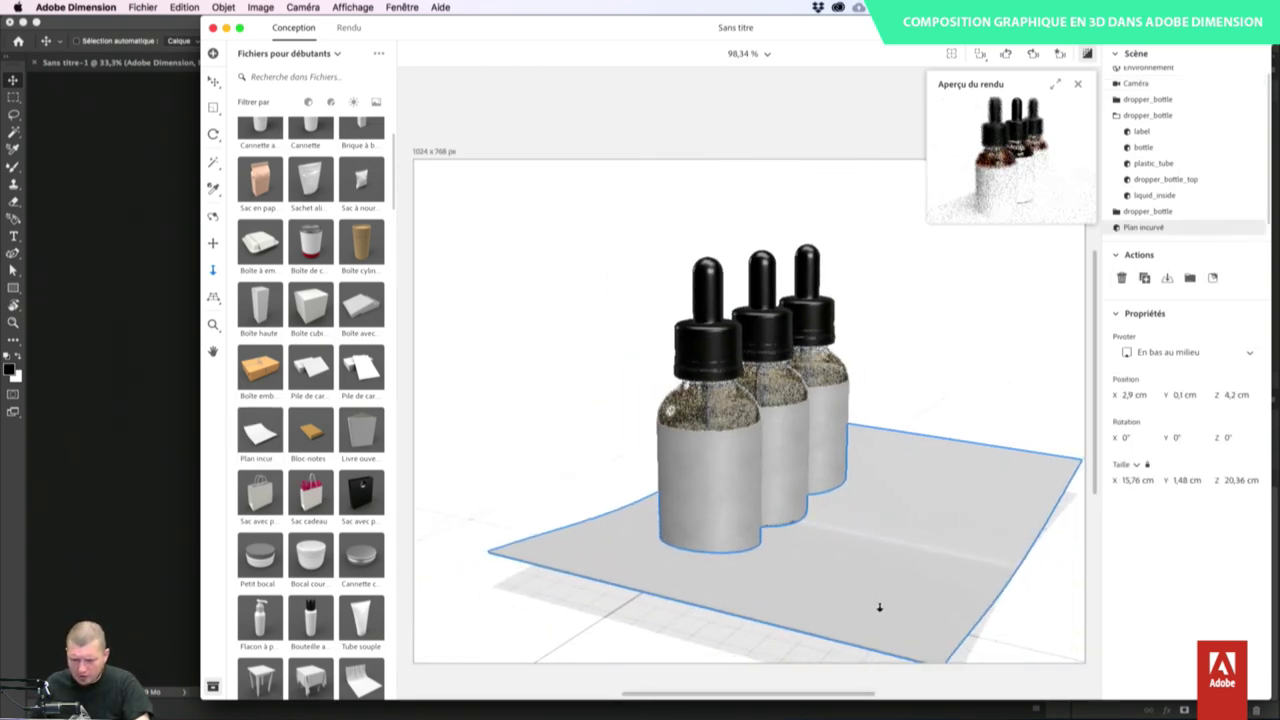
drag(884, 599, 886, 591)
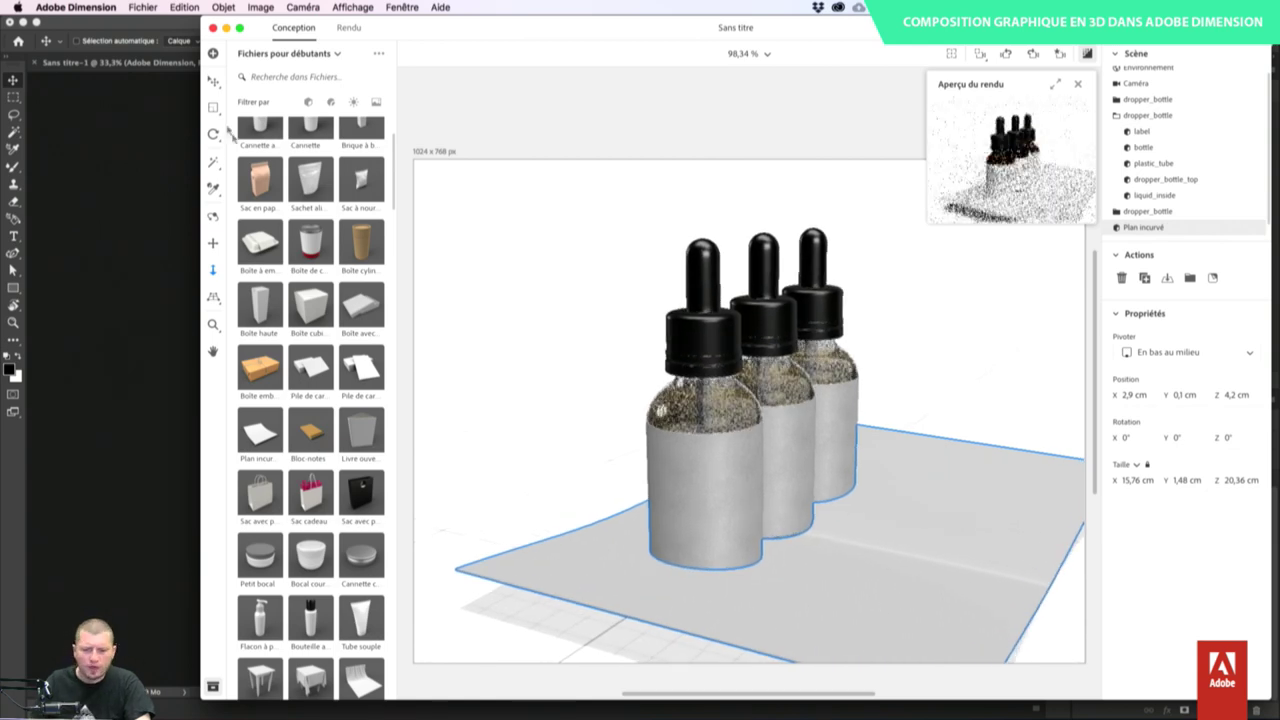
click(213, 84)
drag(922, 545, 932, 488)
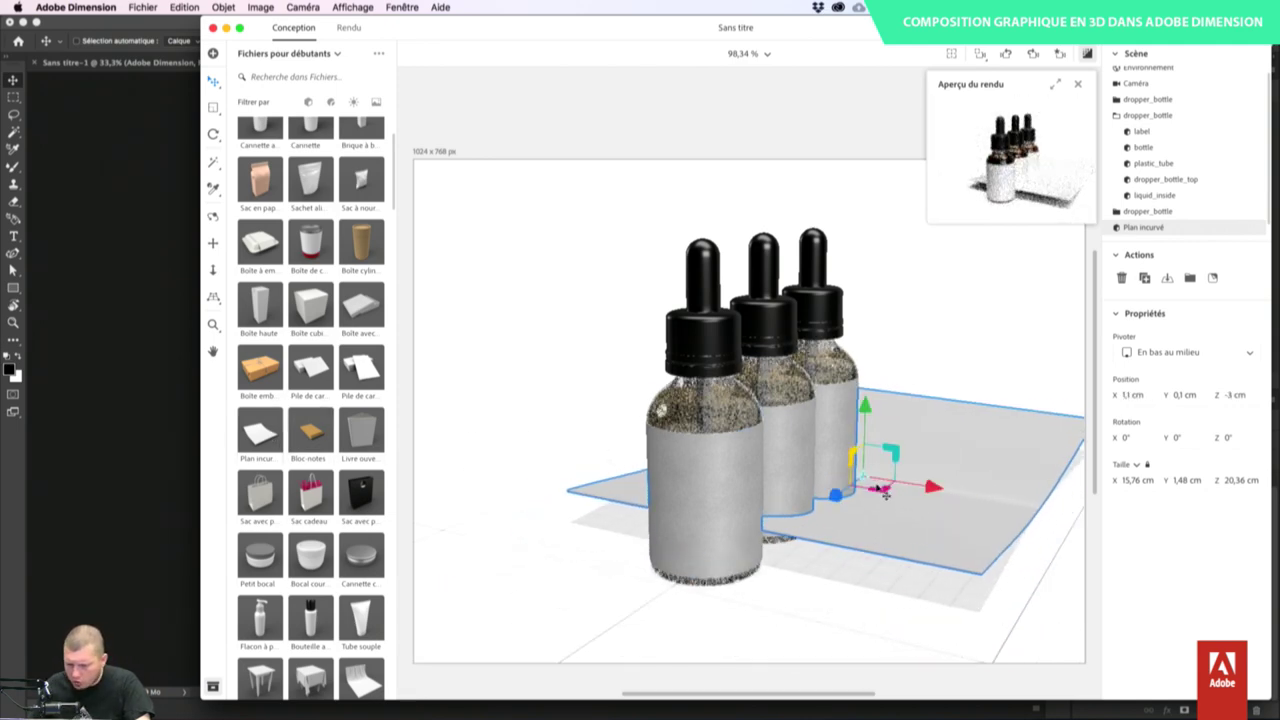
drag(897, 540, 897, 535)
- Rotate the curved plane to X 12°, Y 90° and Z -7°
key(r)
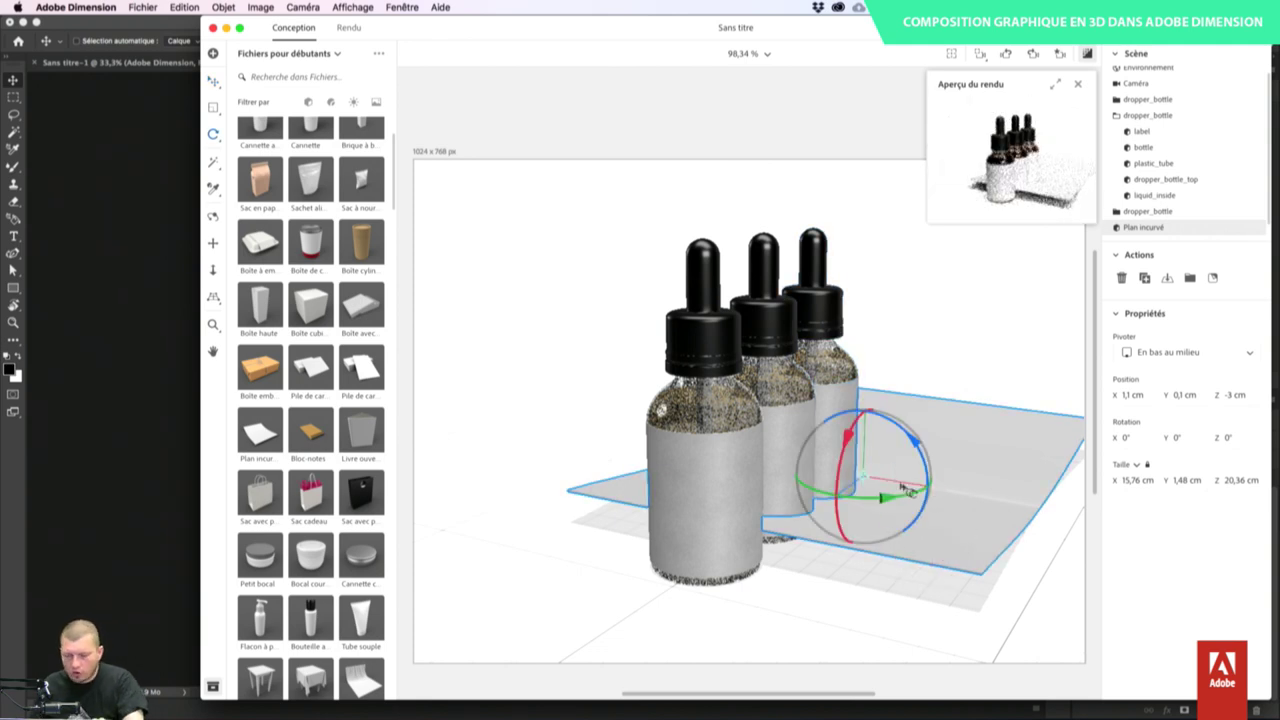
drag(849, 446, 851, 450)
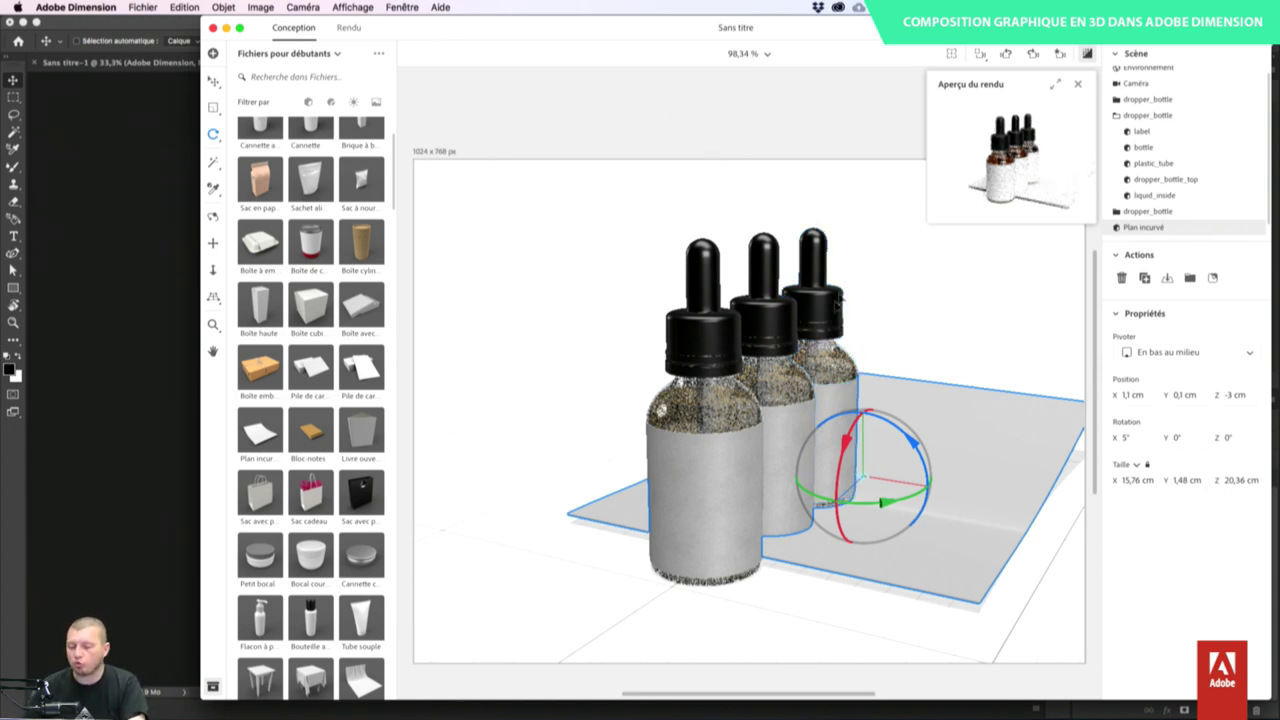
drag(882, 503, 985, 490)
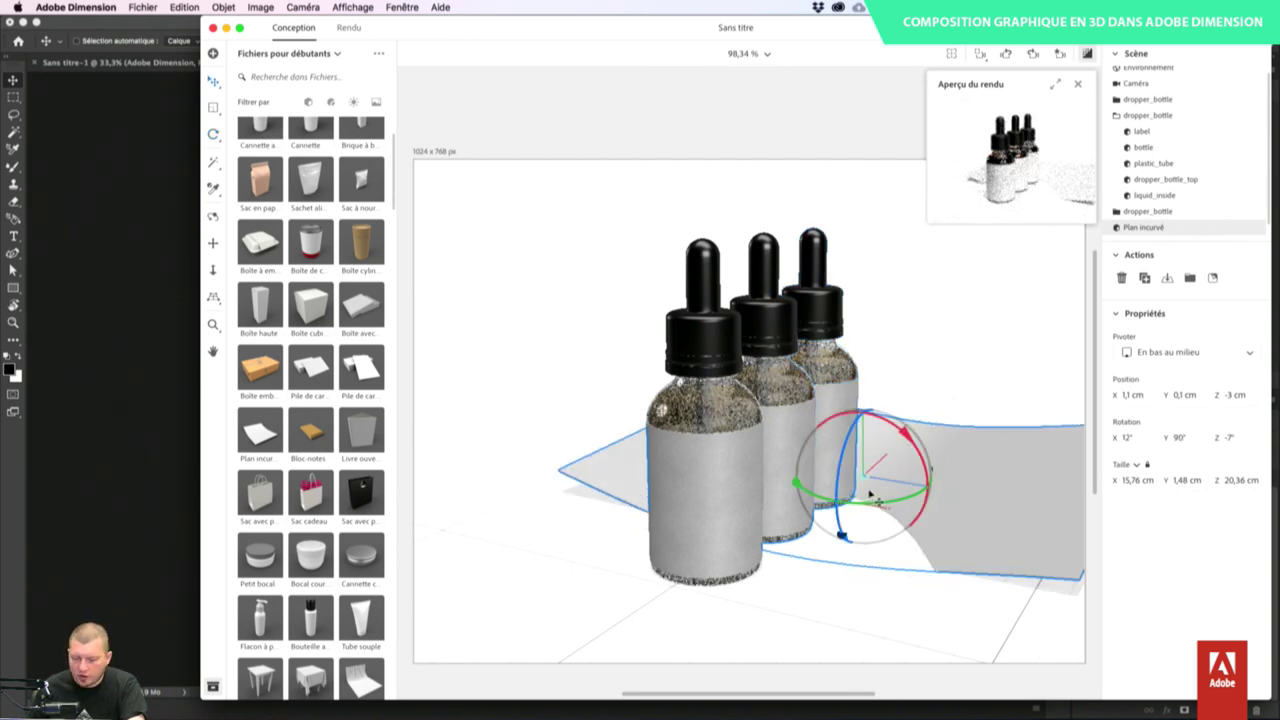
- Move the curved plane to Y -0,4 cm and Z 3,4 cm, and level it at X 90°, Y 90°, Z -90°
drag(889, 453, 837, 524)
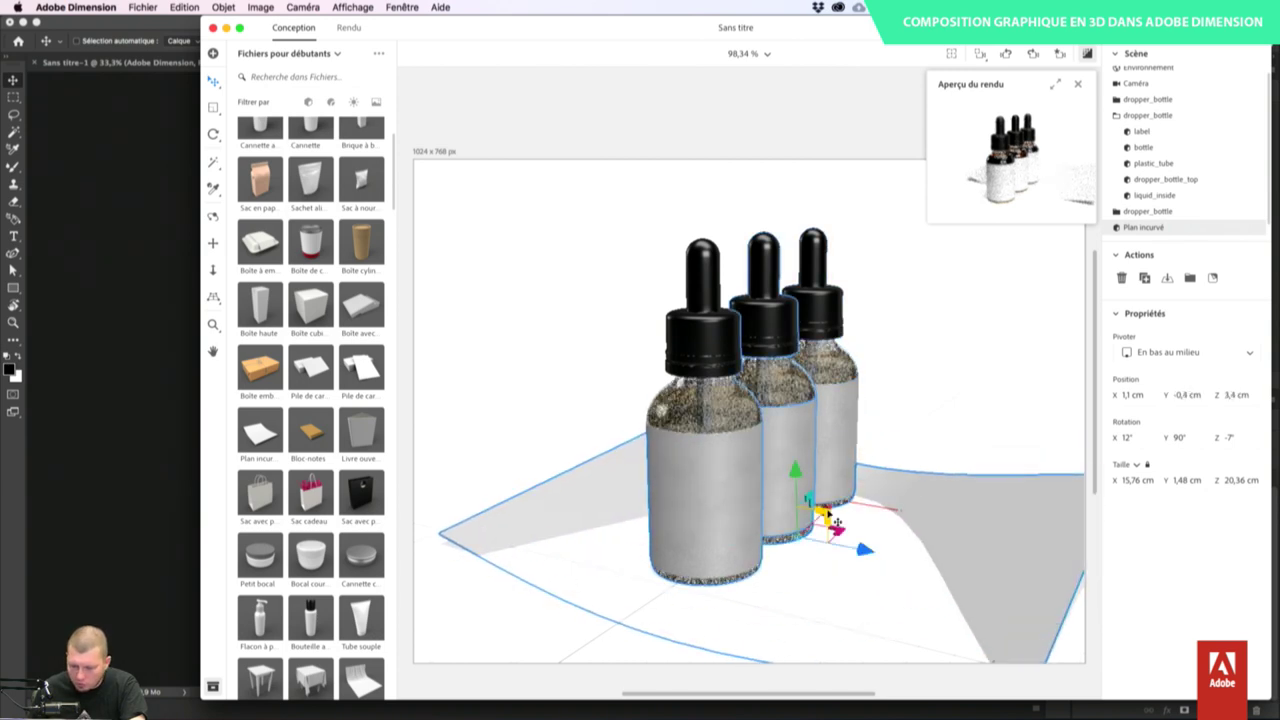
key(r)
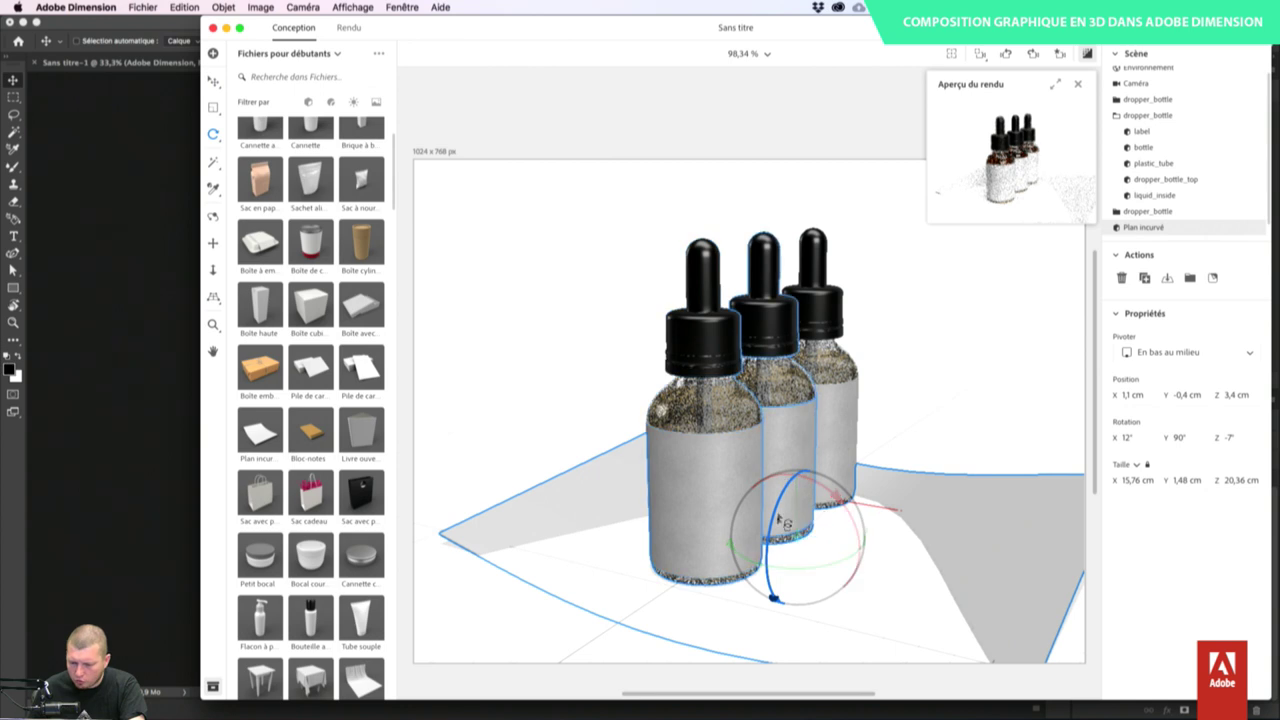
mouse_move(777, 537)
mouse_down()
mouse_move(778, 585)
mouse_move(781, 525)
mouse_up()
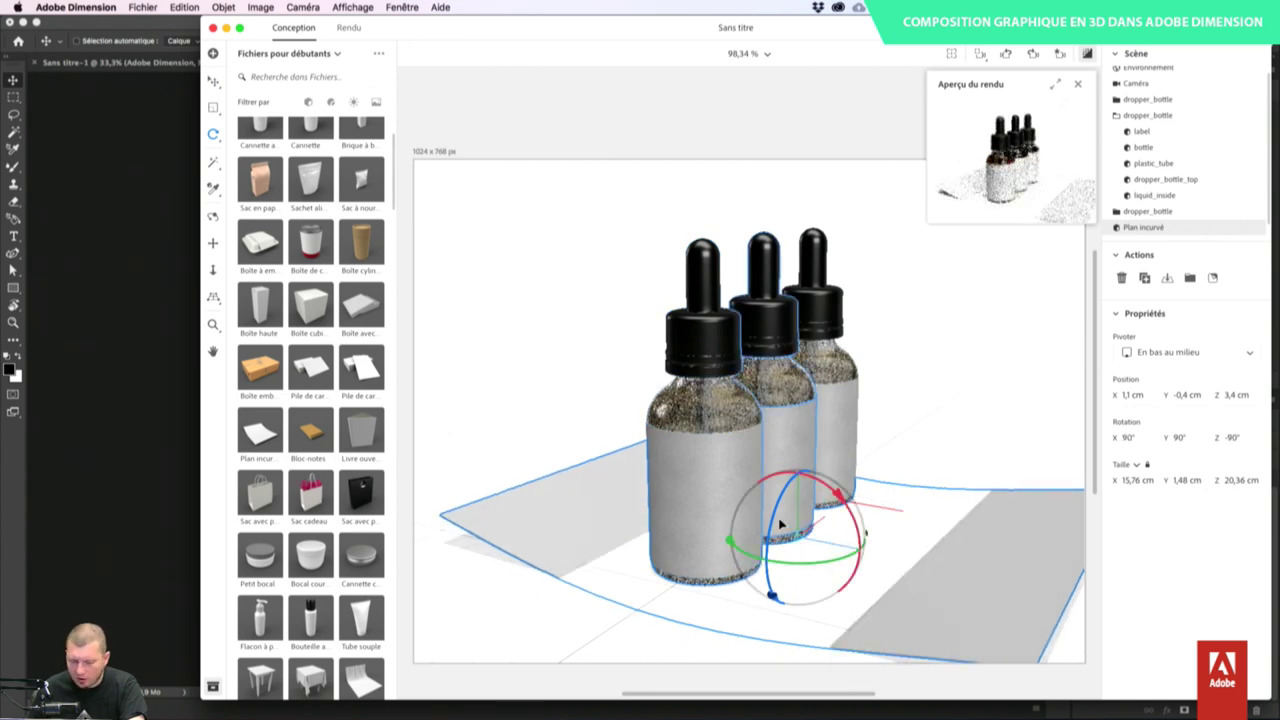
- Place the curved plane on the ground and enlarge it to 27,89 cm in X and 42,59 cm in Z
key(v)
drag(803, 478, 800, 388)
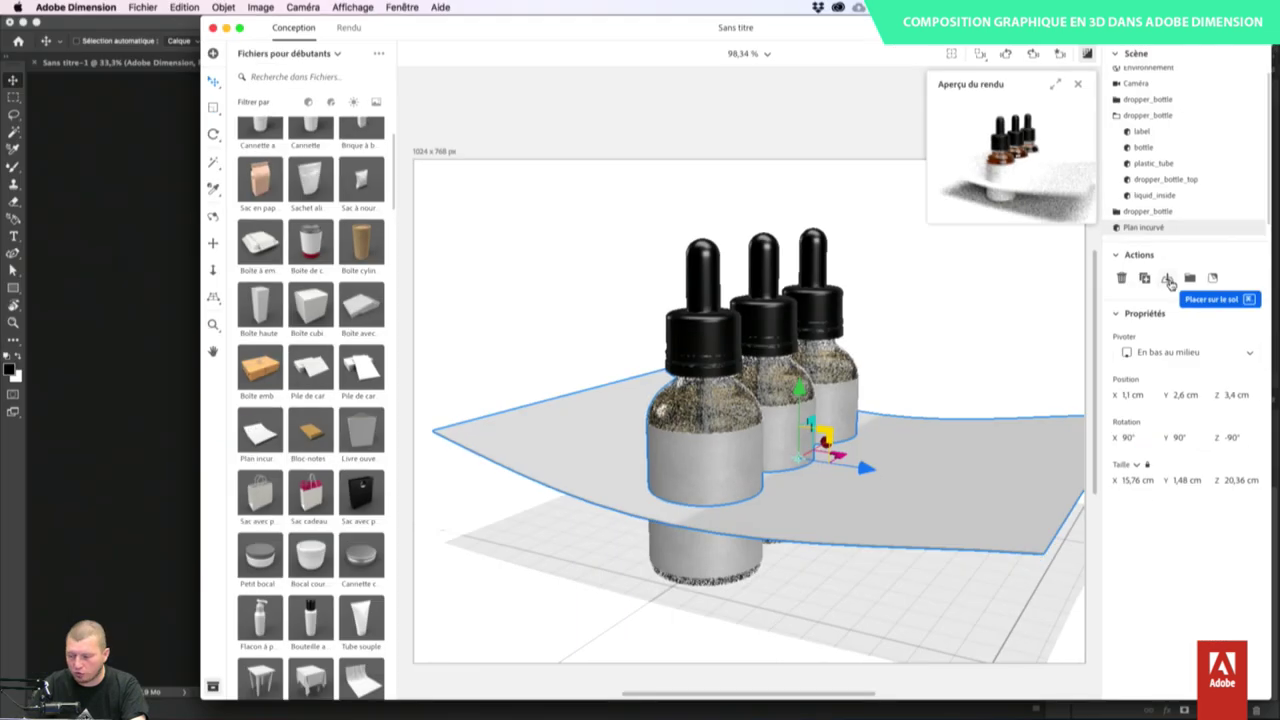
click(935, 456)
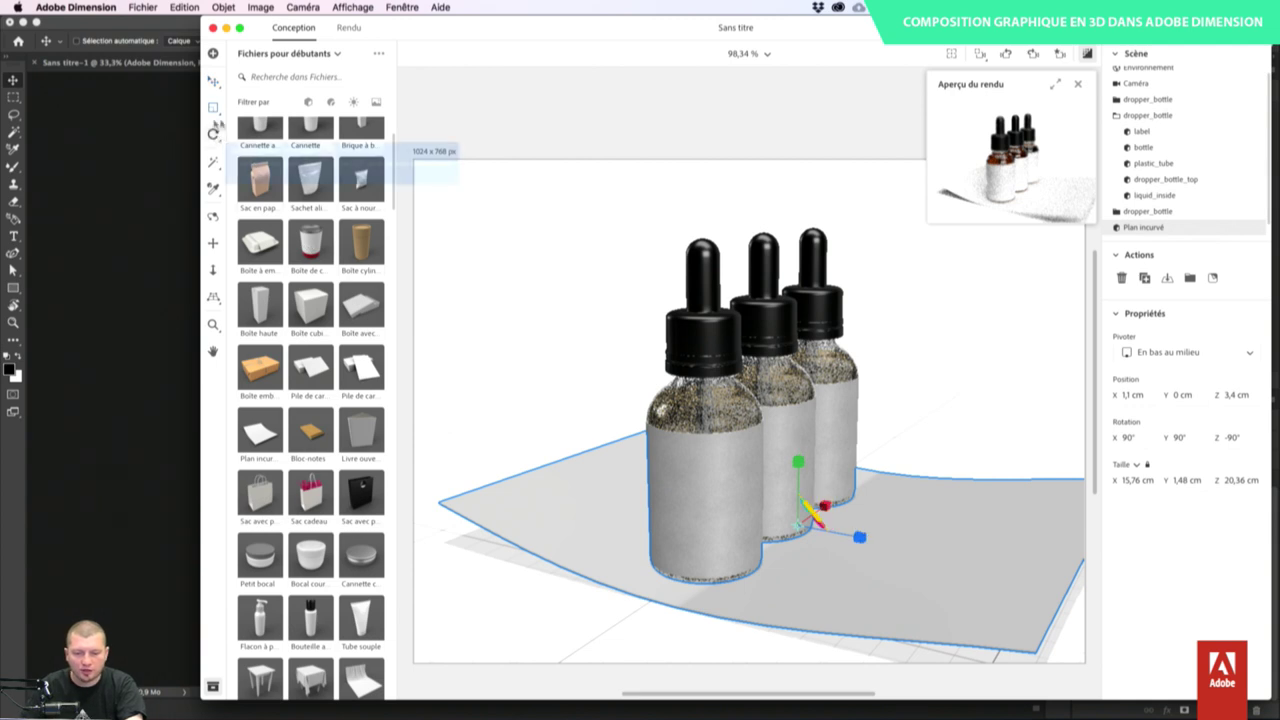
click(213, 107)
drag(828, 508, 935, 548)
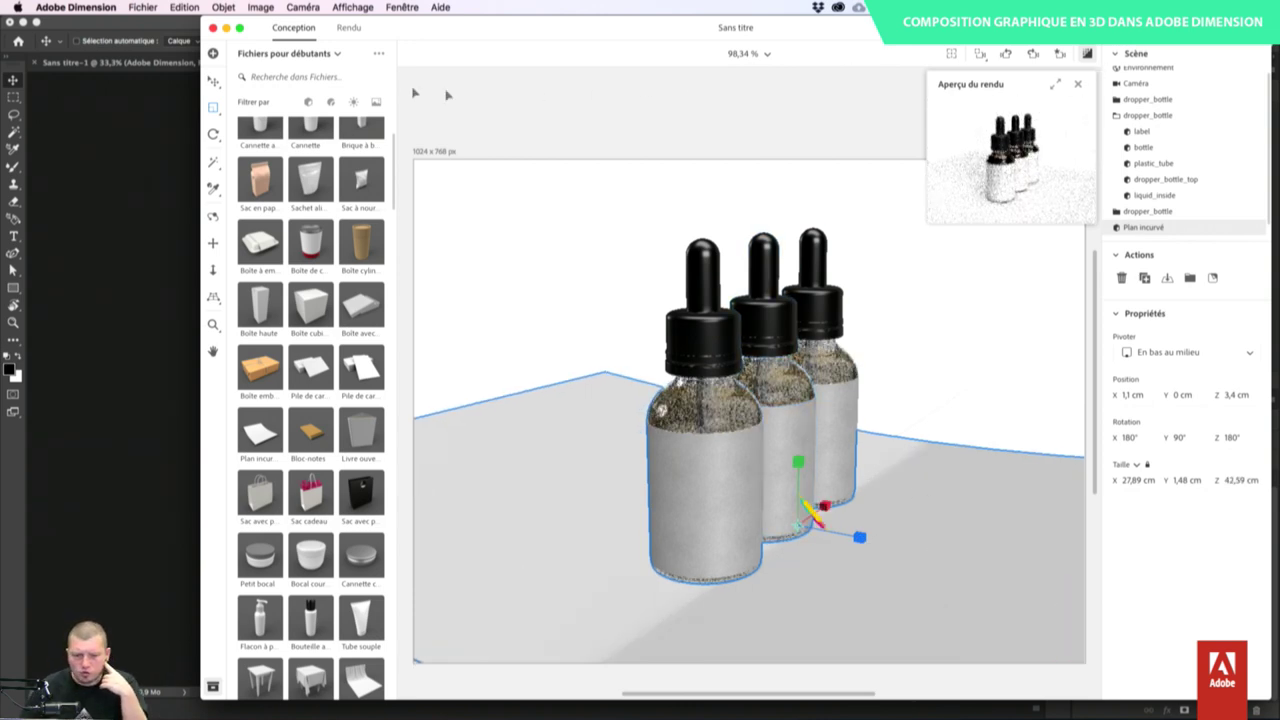
- Display the Bibliothèques assets in place of the starter files
click(306, 55)
click(275, 100)
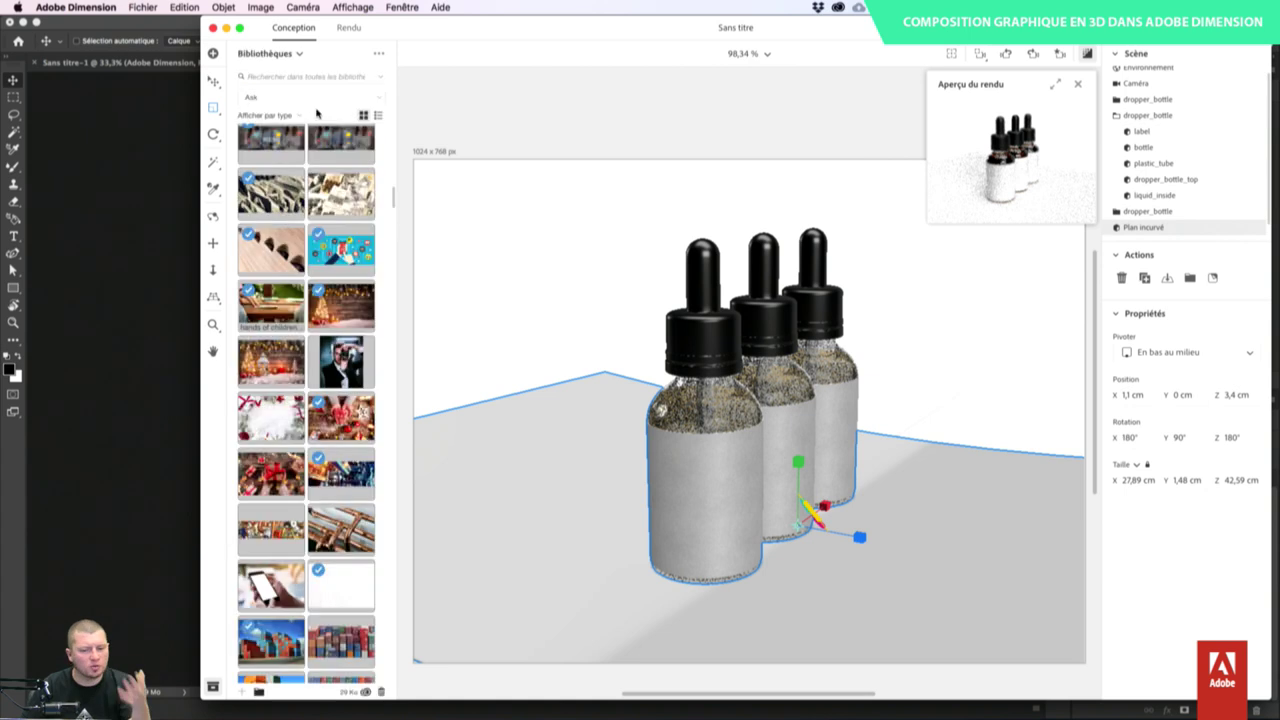
- Switch to the Ask Dn library and place its Papier Millimètre image on the curved plane as a decal
click(308, 100)
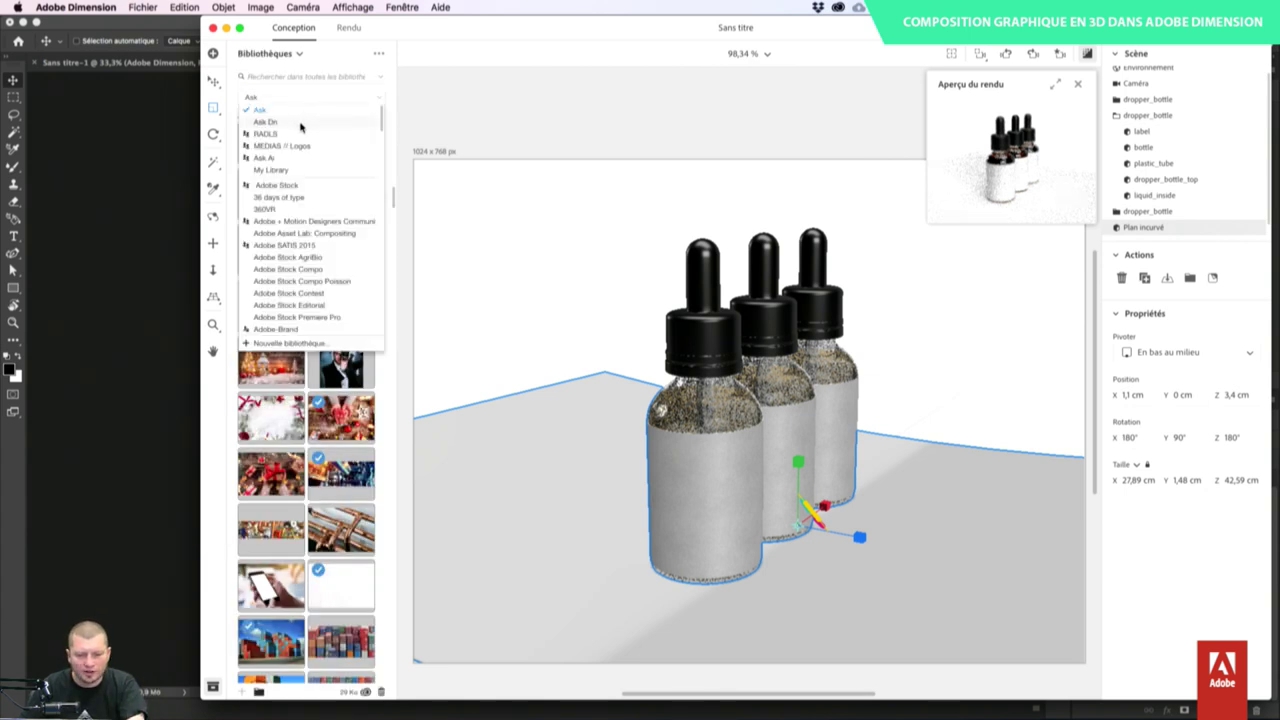
click(300, 123)
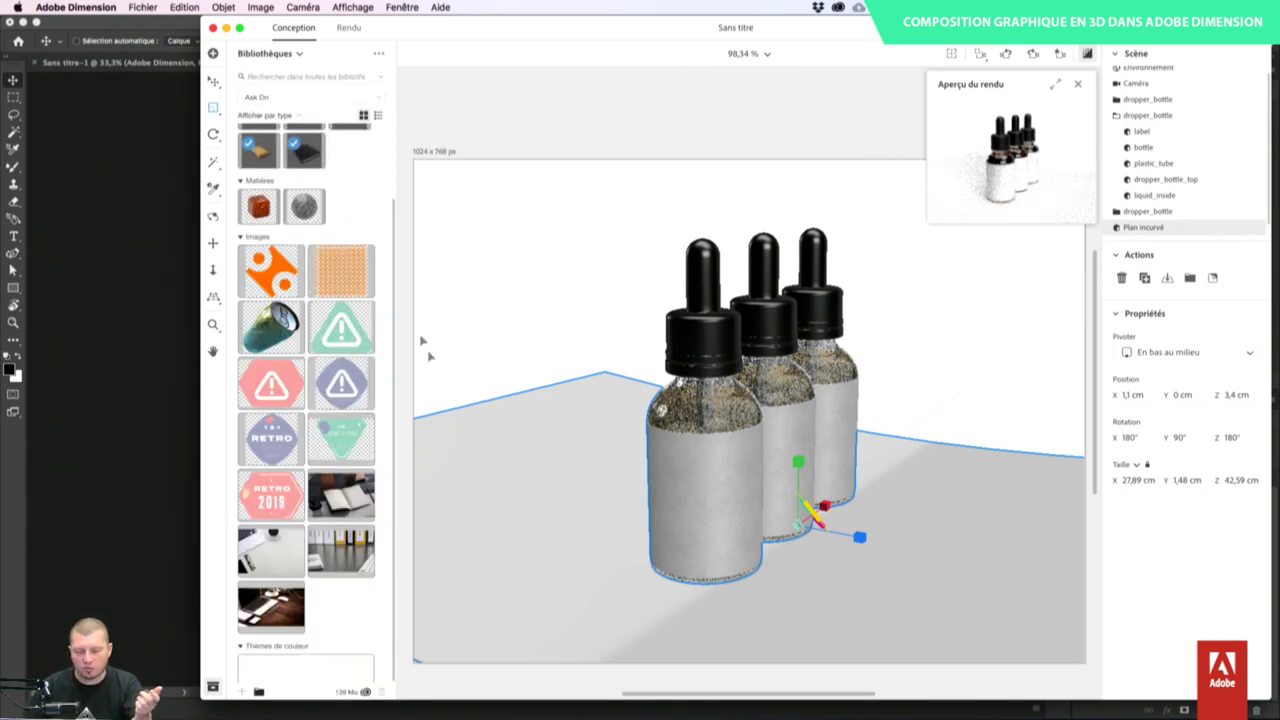
drag(346, 280, 507, 518)
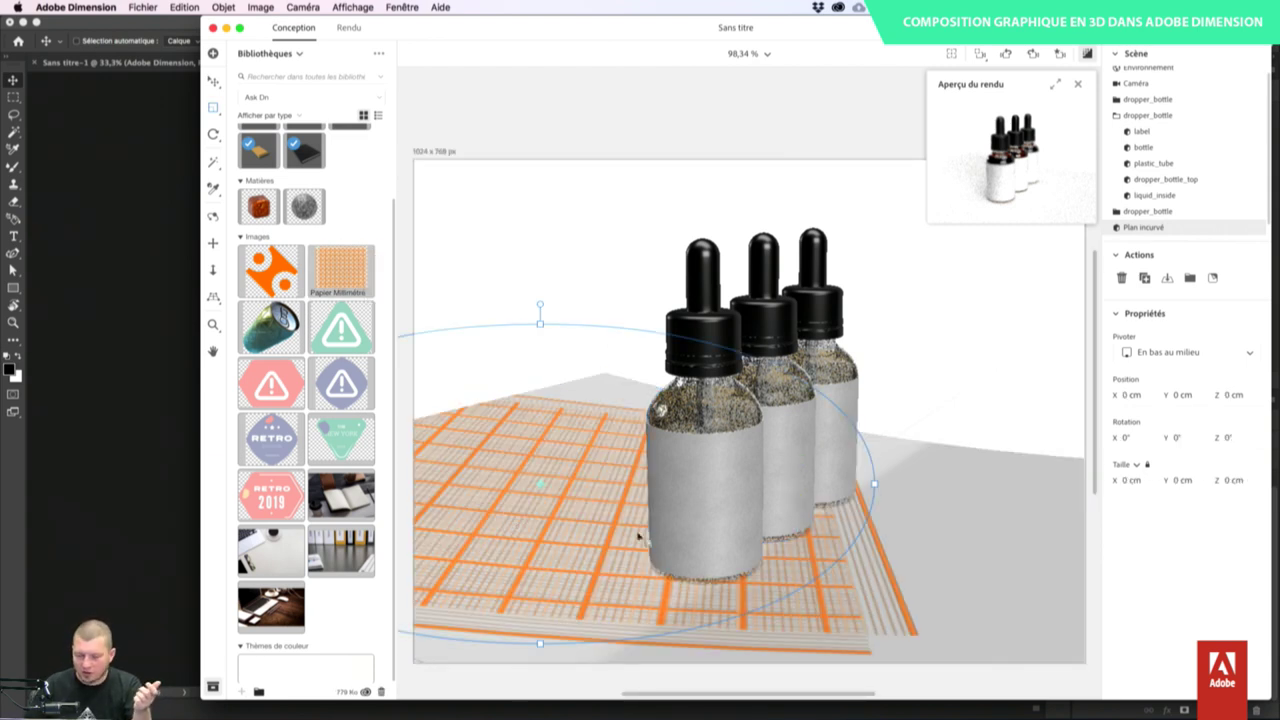
click(561, 651)
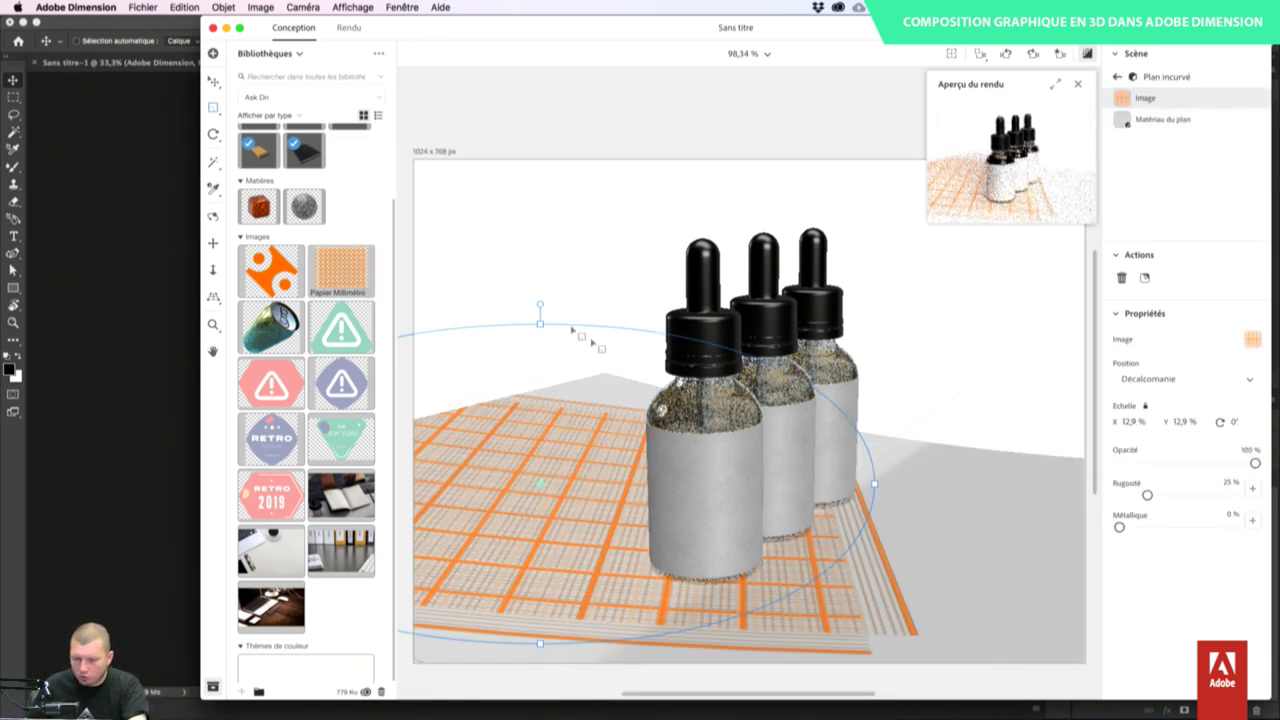
- Reposition the graph-paper decal under the bottles at -61° and enlarge the curved plane to 32,7 cm in X and 49,94 cm in Z
drag(529, 307, 358, 400)
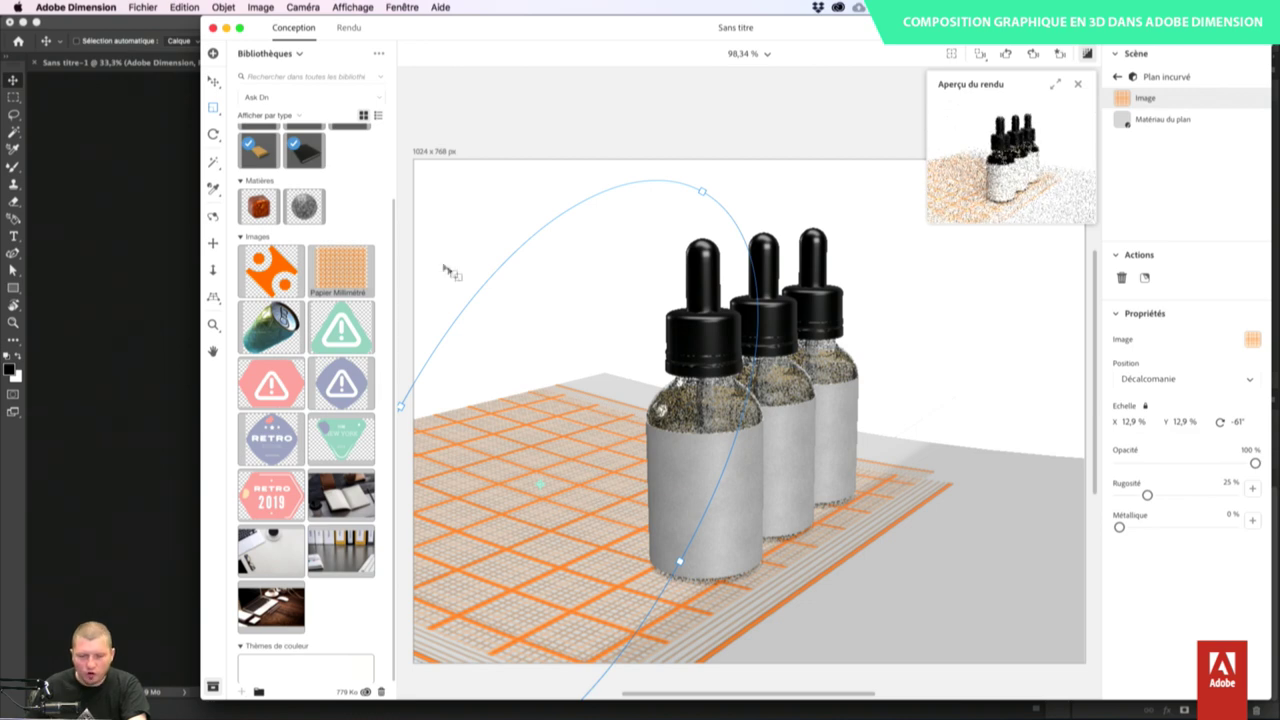
drag(587, 478, 739, 511)
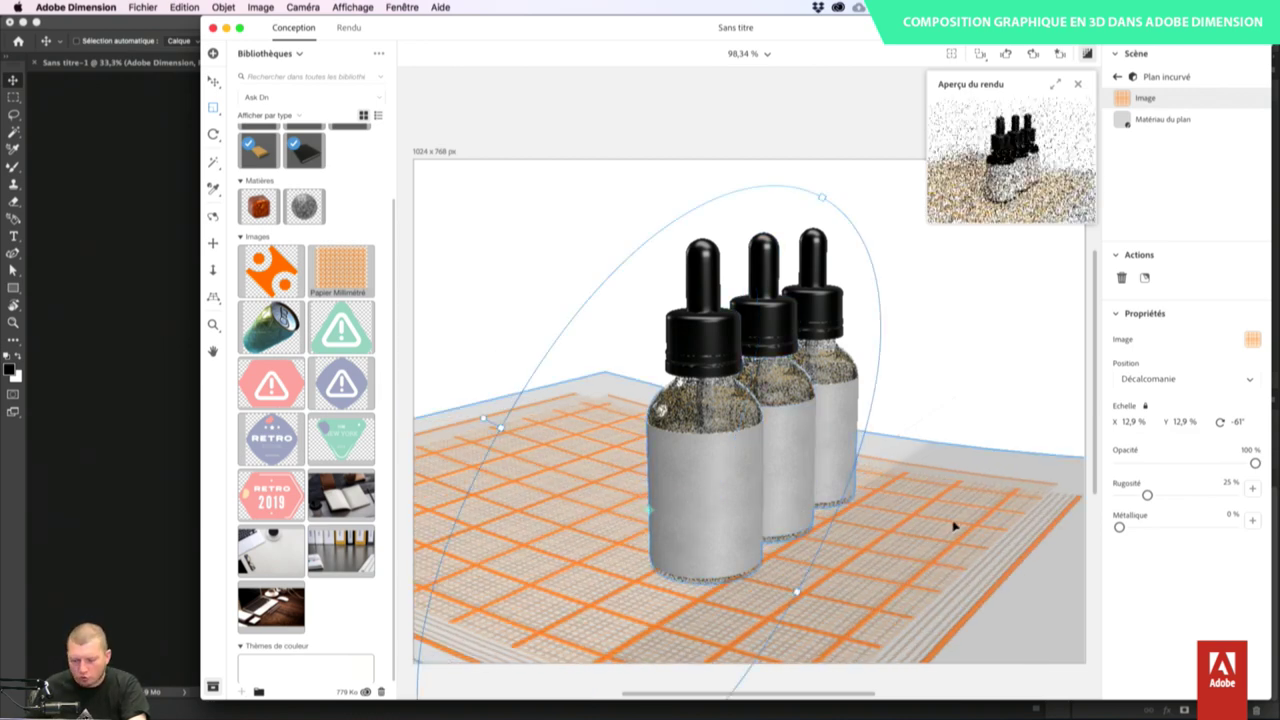
drag(923, 523, 986, 515)
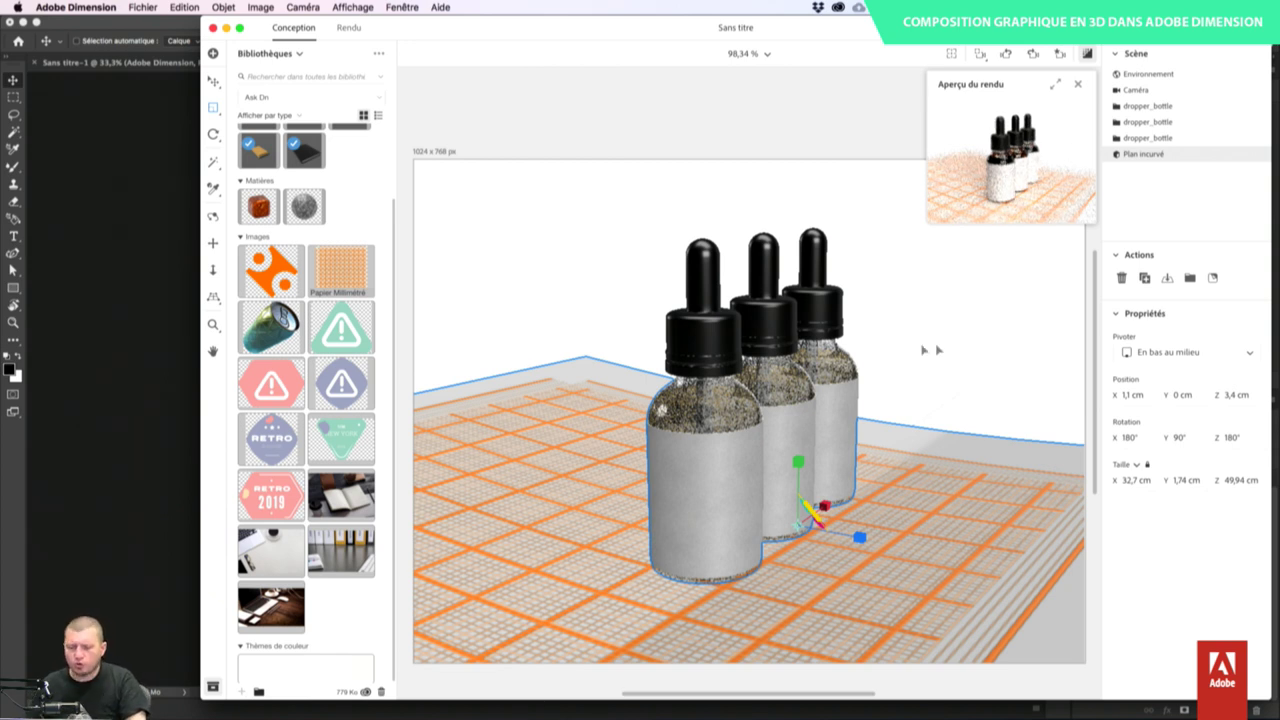
- Open the front bottle's label material and place the Logo Test image on the label
click(747, 466)
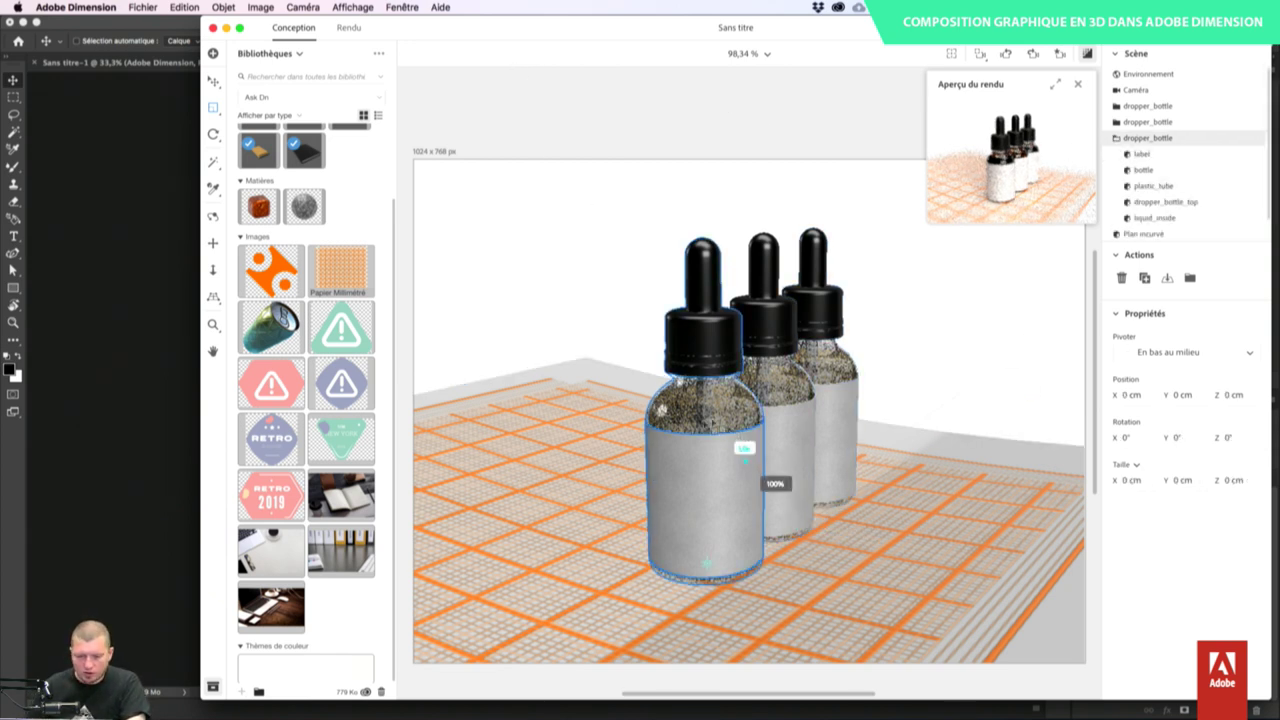
click(686, 465)
click(688, 460)
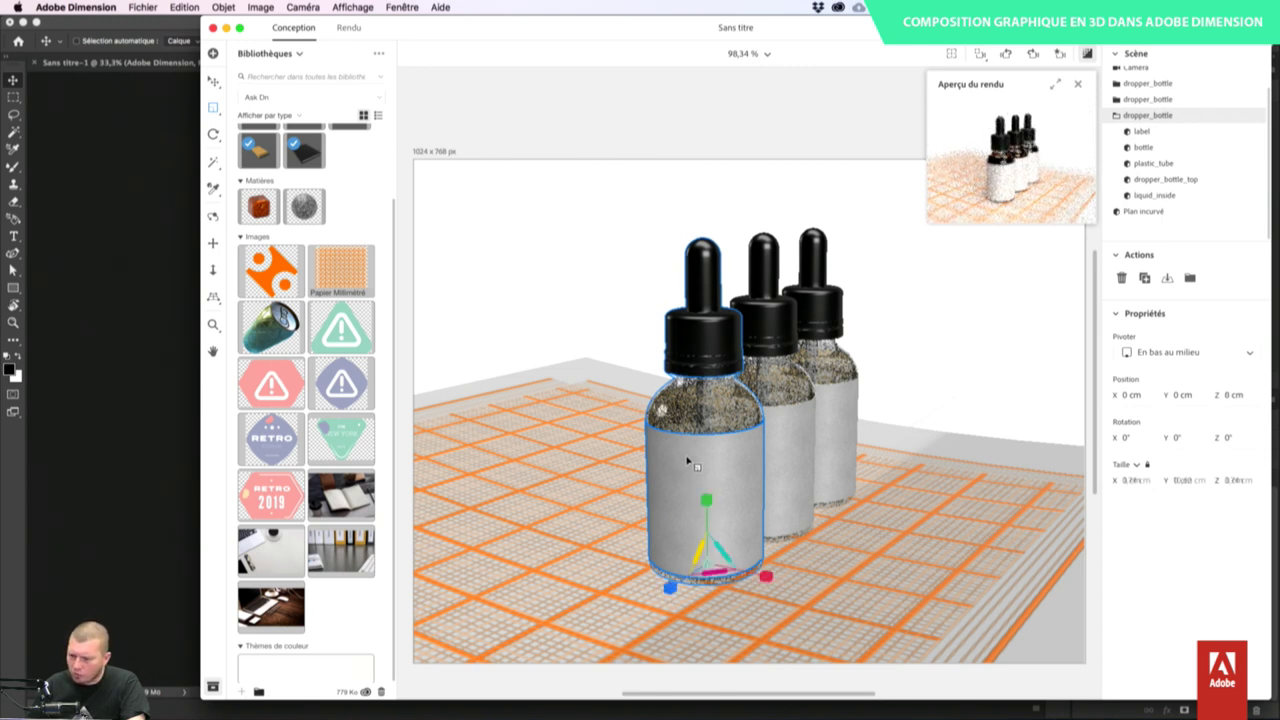
double_click(698, 450)
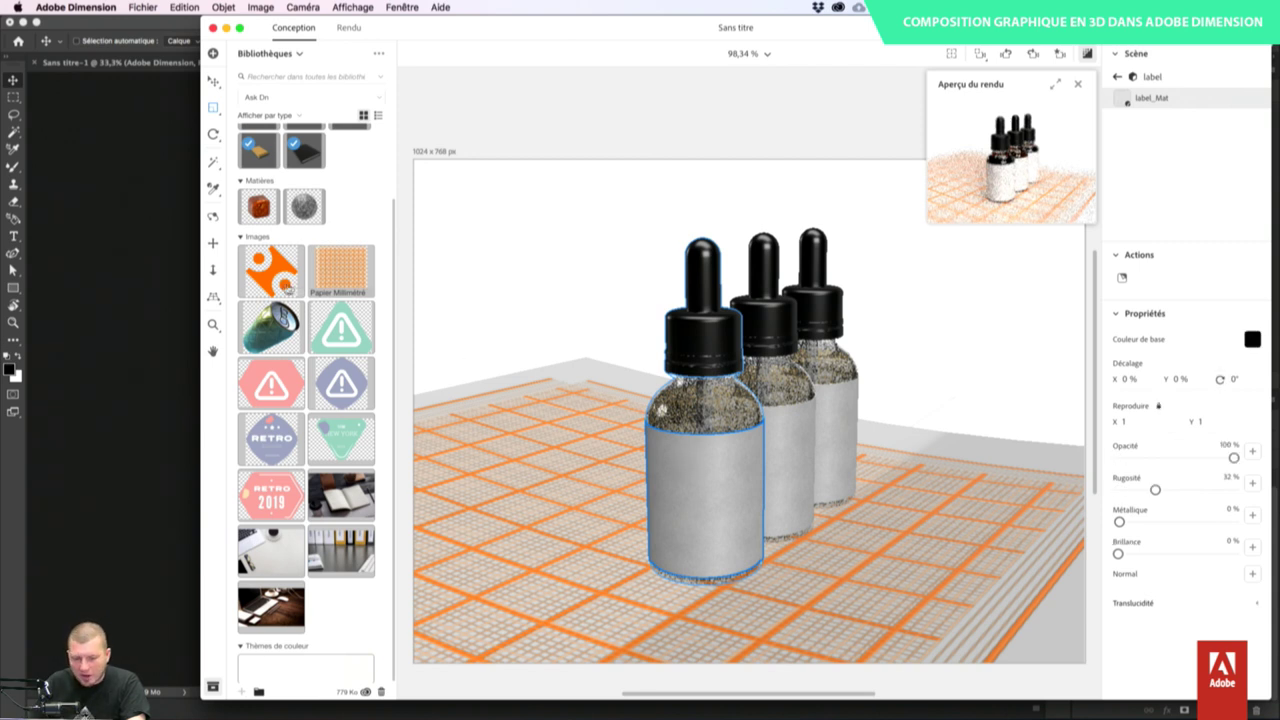
drag(286, 287, 688, 468)
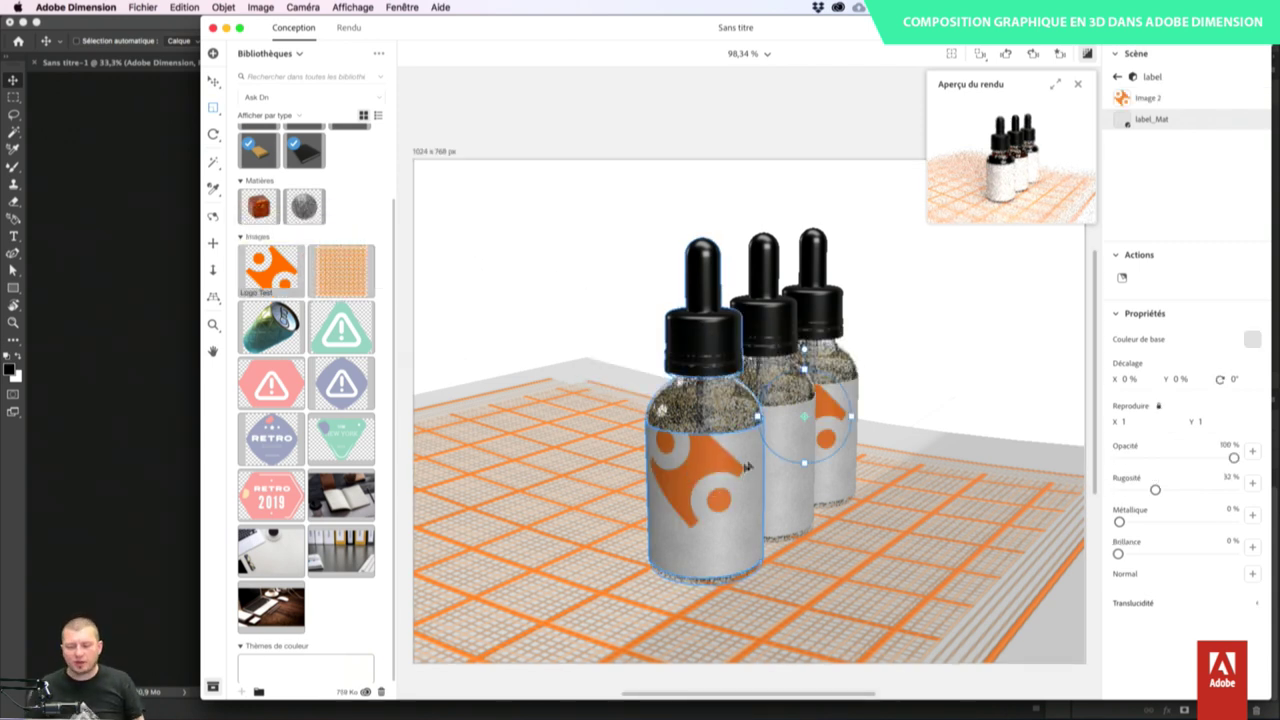
- Move the logo decal on the front bottle's label toward its lower right half, clear of the label's upper edge
click(822, 428)
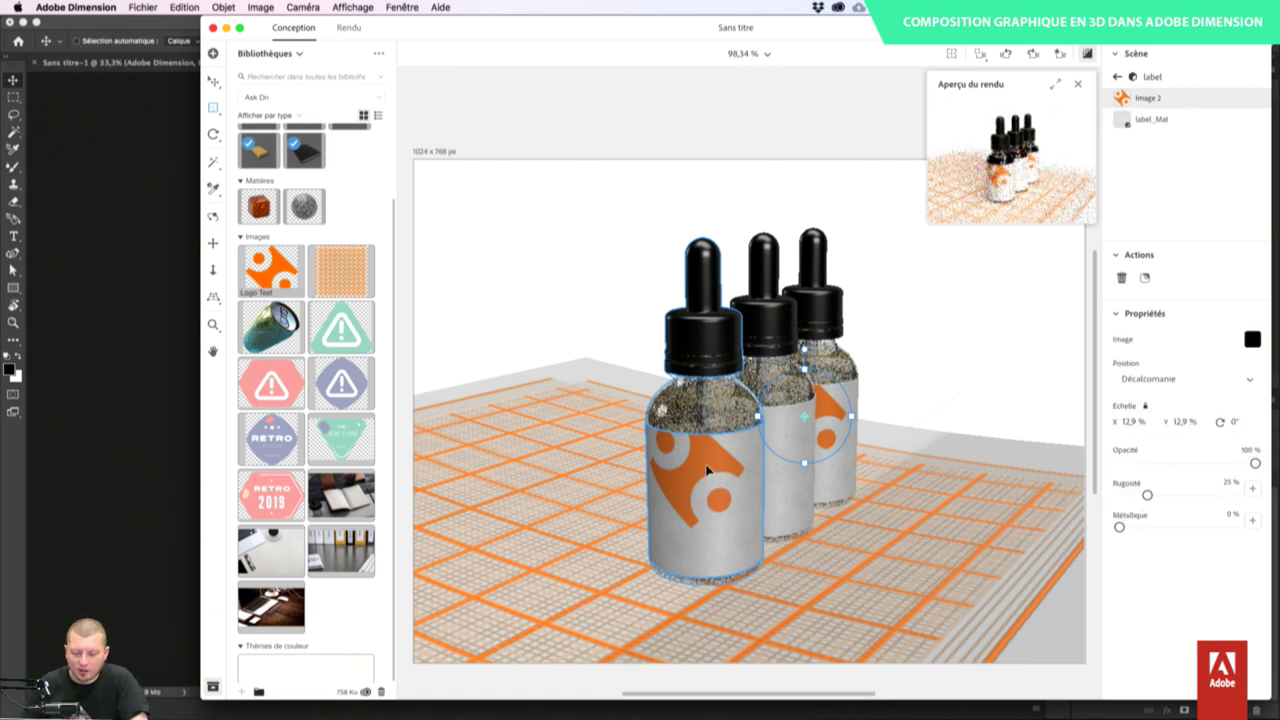
mouse_move(836, 418)
mouse_down()
mouse_move(880, 420)
mouse_move(857, 430)
mouse_up()
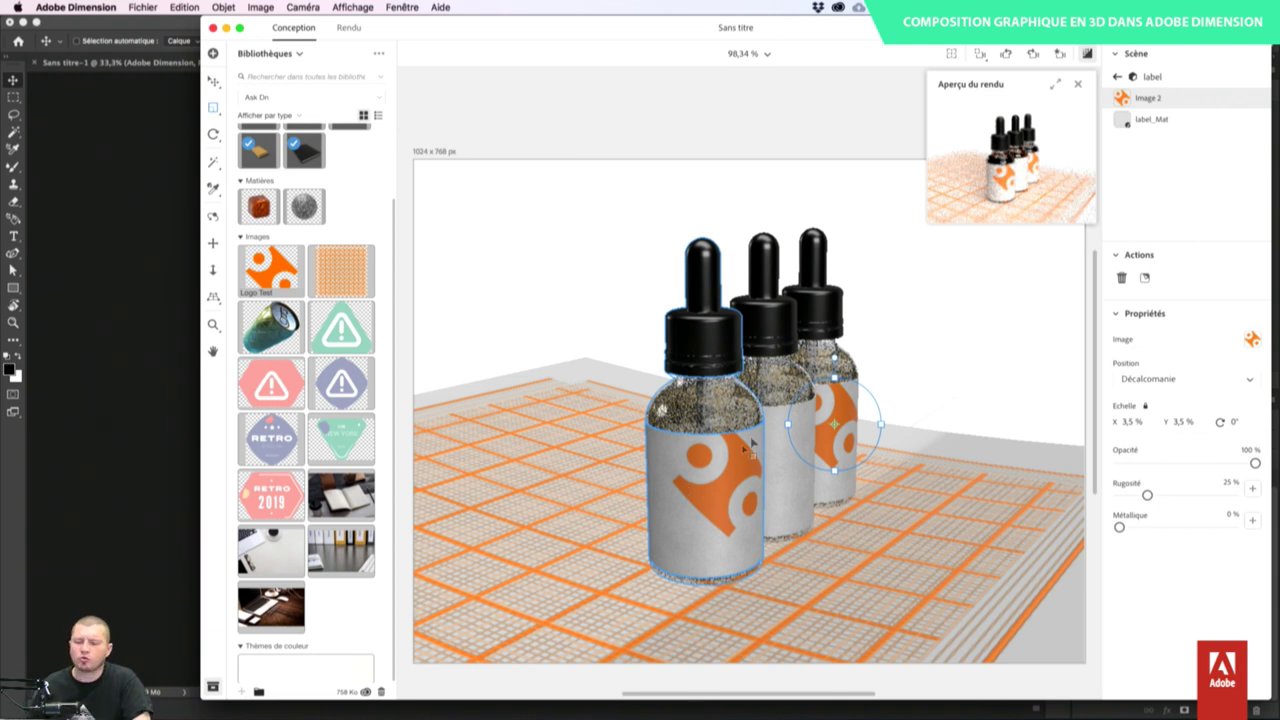
drag(852, 432, 838, 420)
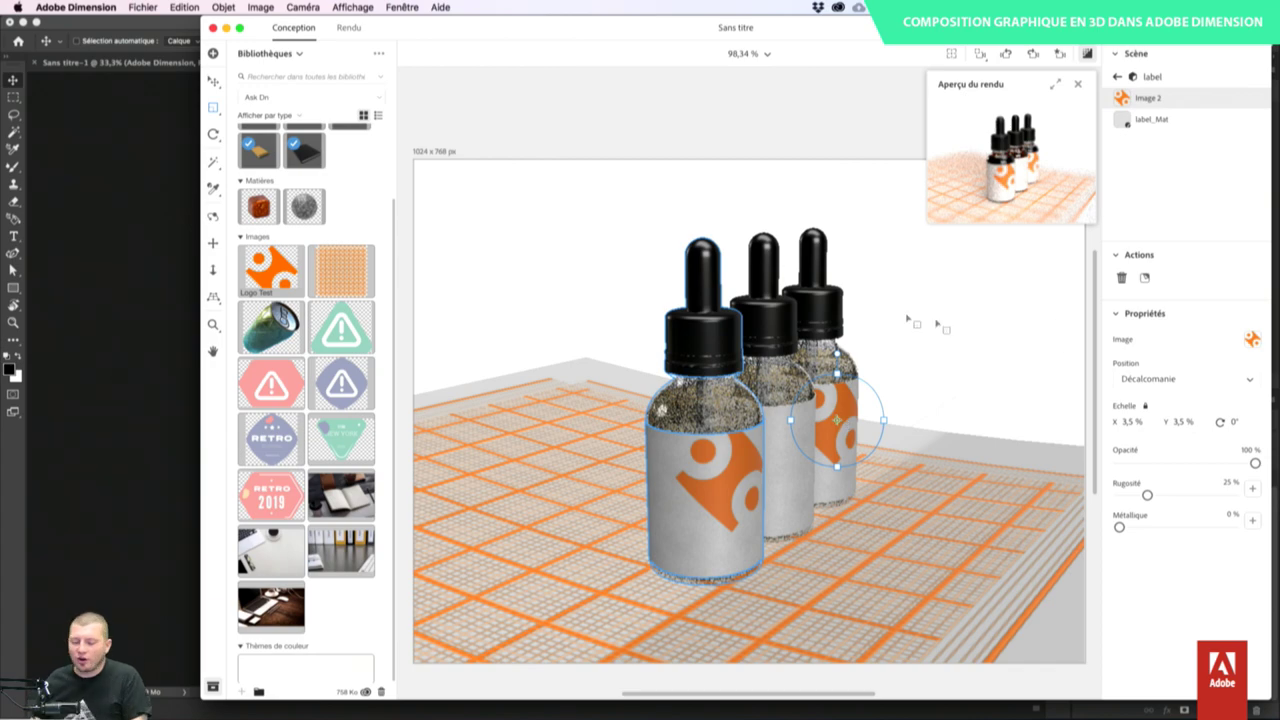
click(184, 7)
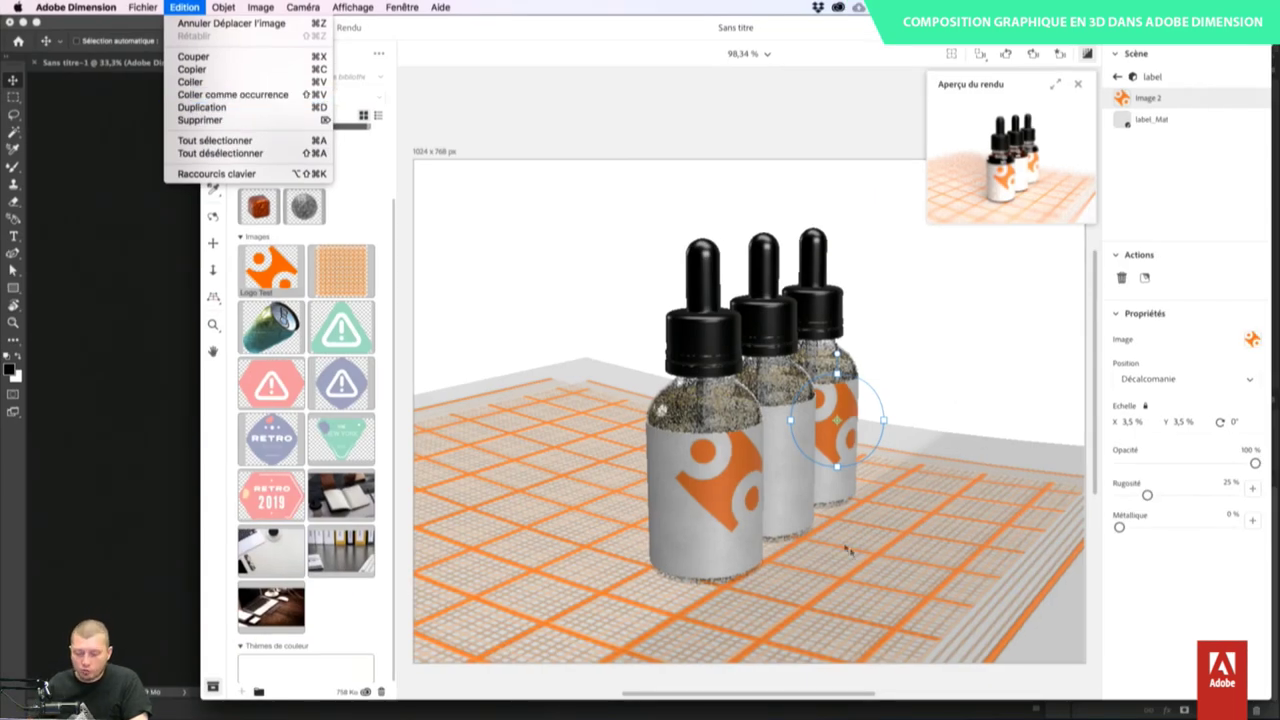
click(840, 446)
mouse_move(852, 440)
mouse_down()
mouse_move(848, 457)
mouse_move(866, 446)
mouse_up()
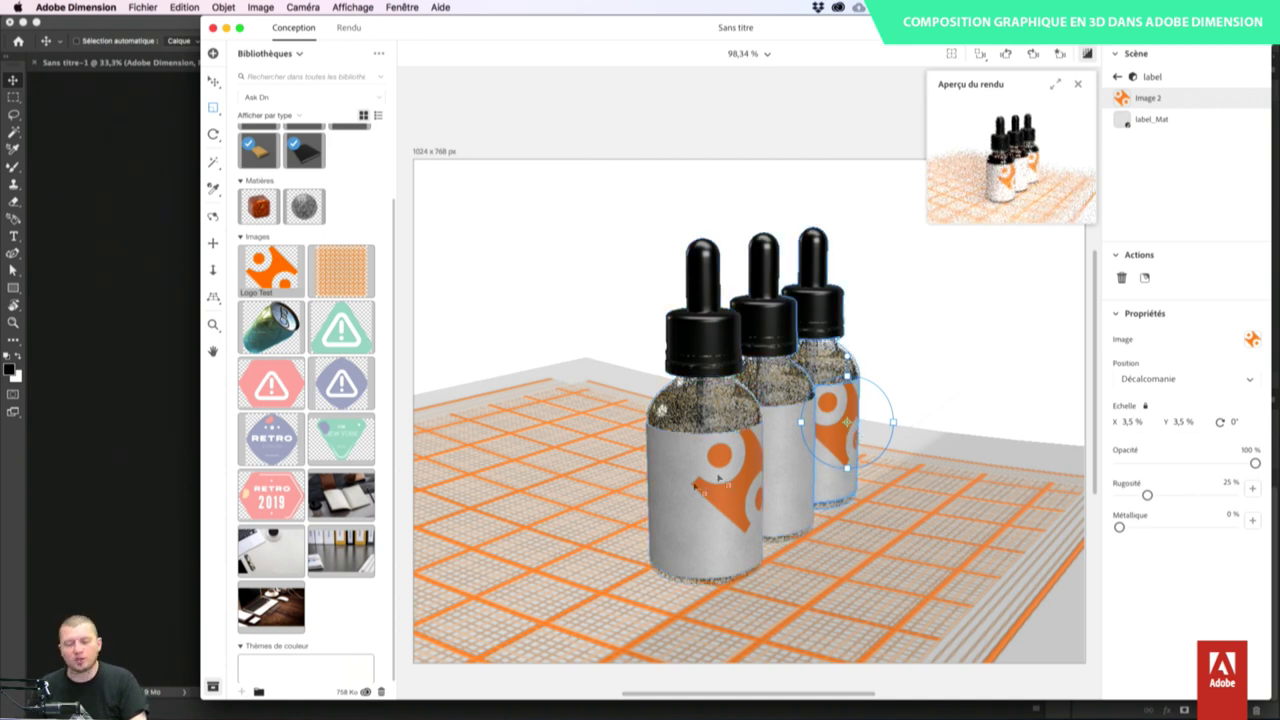
drag(850, 428, 846, 440)
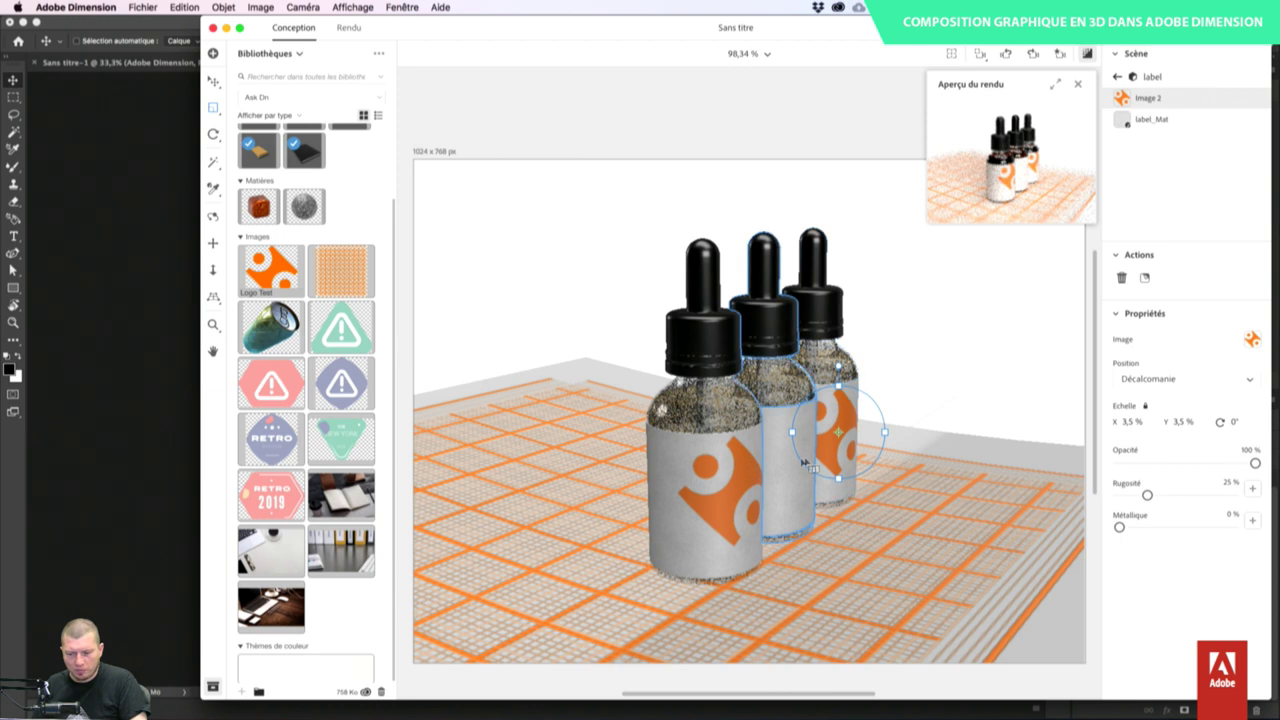
- Open the label_Mat base colour image for editing in Photoshop, keeping the embedded sRGB profile
click(1175, 122)
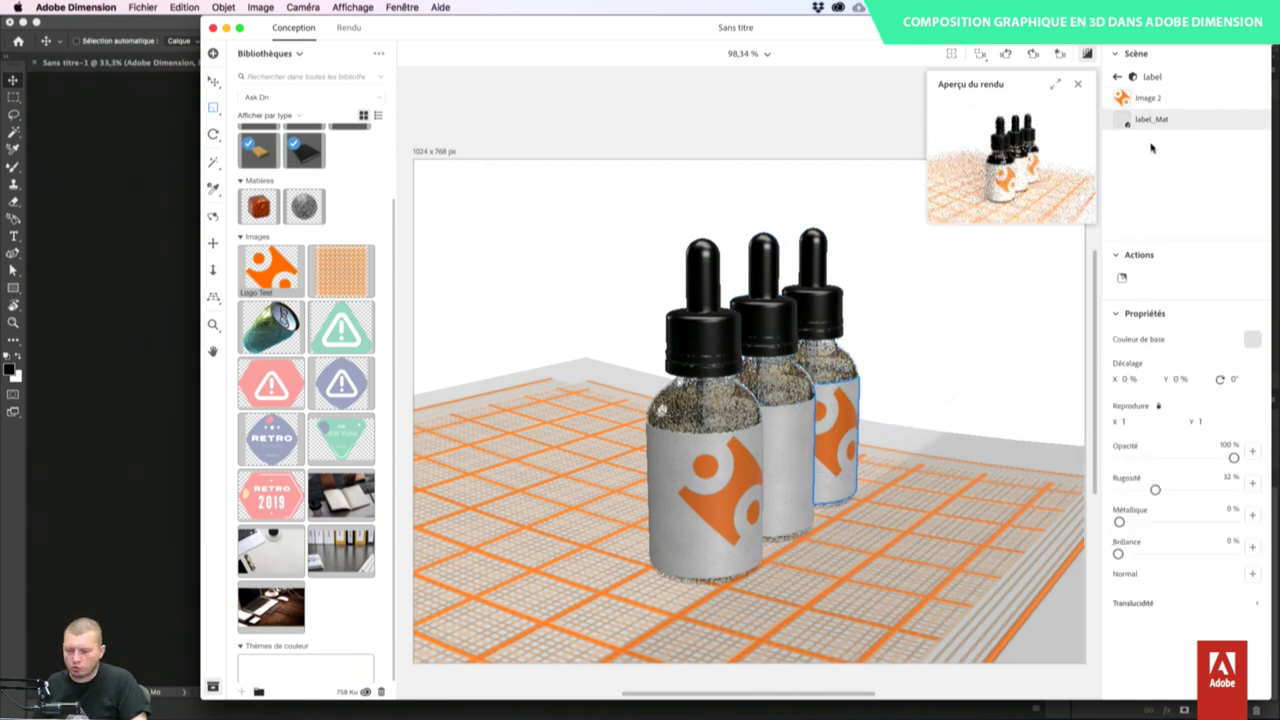
click(1255, 341)
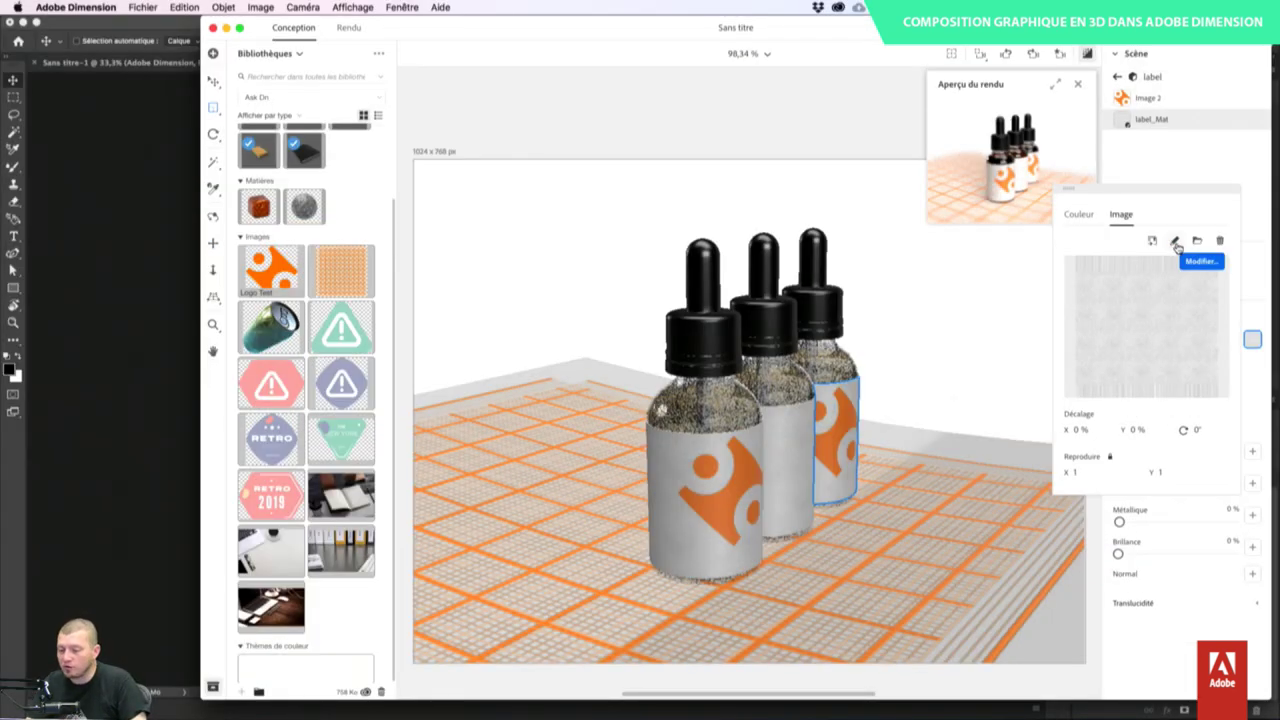
click(1177, 245)
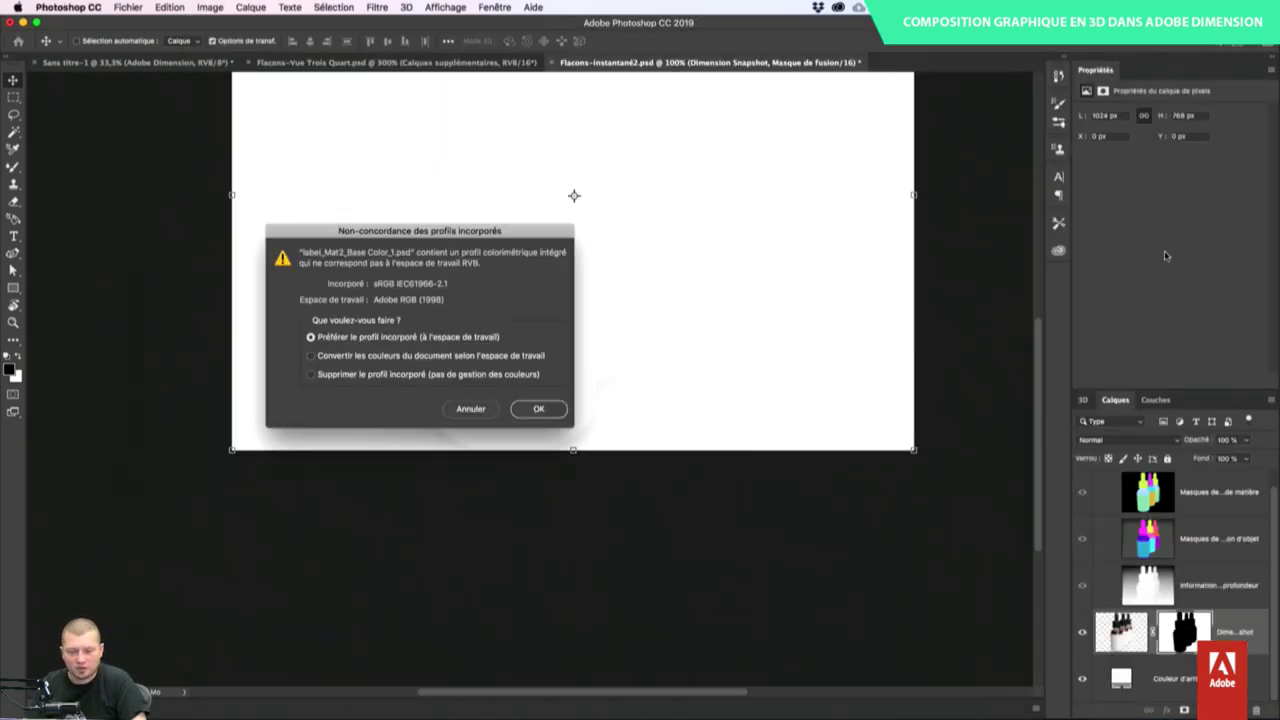
click(532, 408)
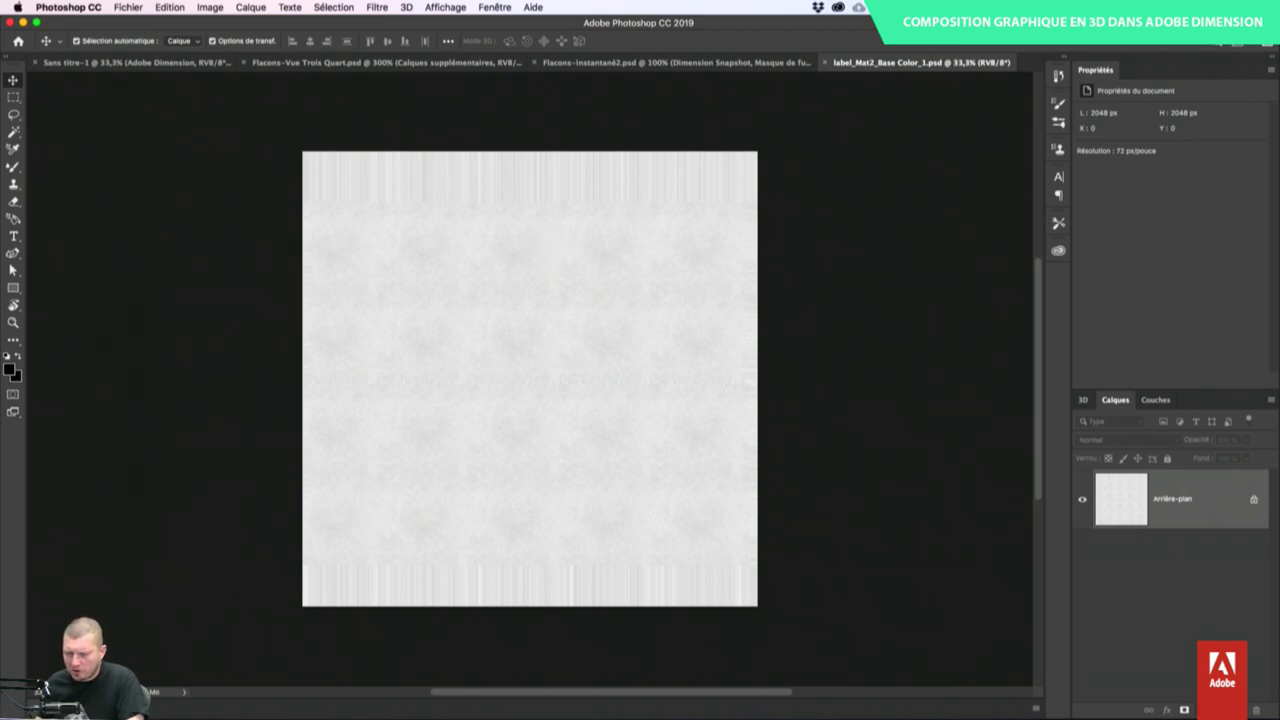
- Add a solid colour fill layer in yellow-orange #ffba13 above the label texture
click(1202, 709)
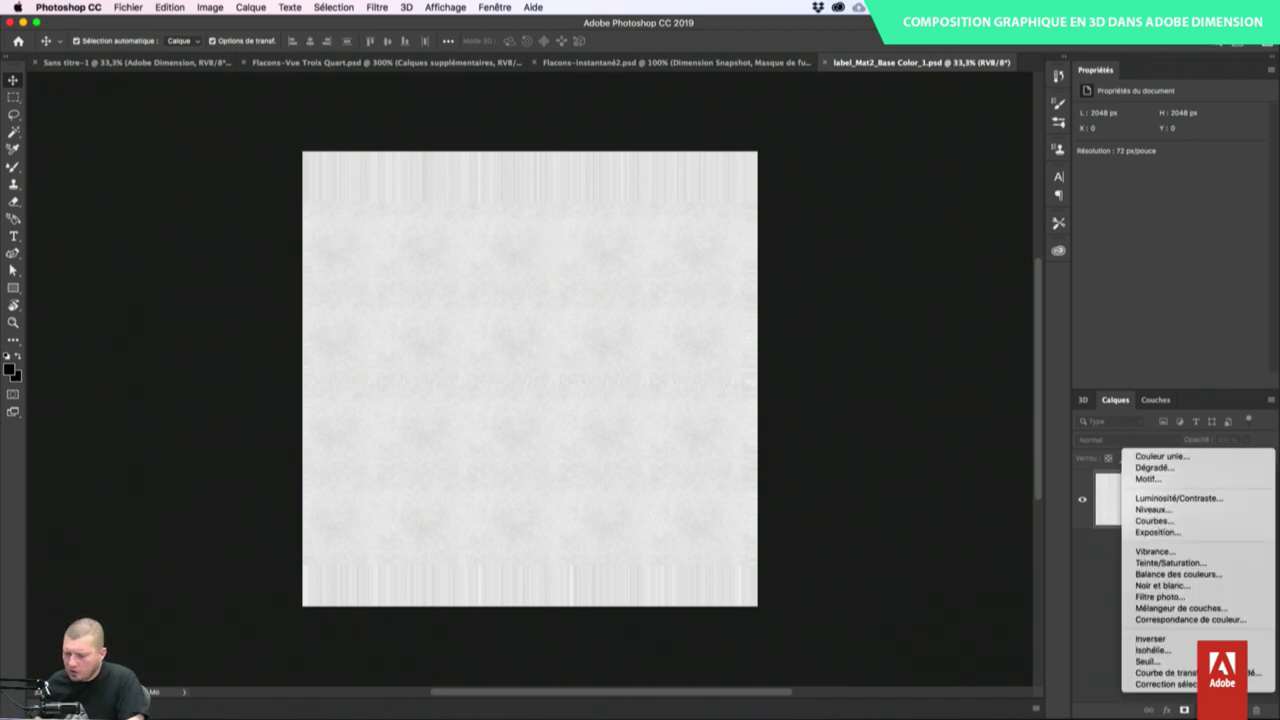
click(1170, 457)
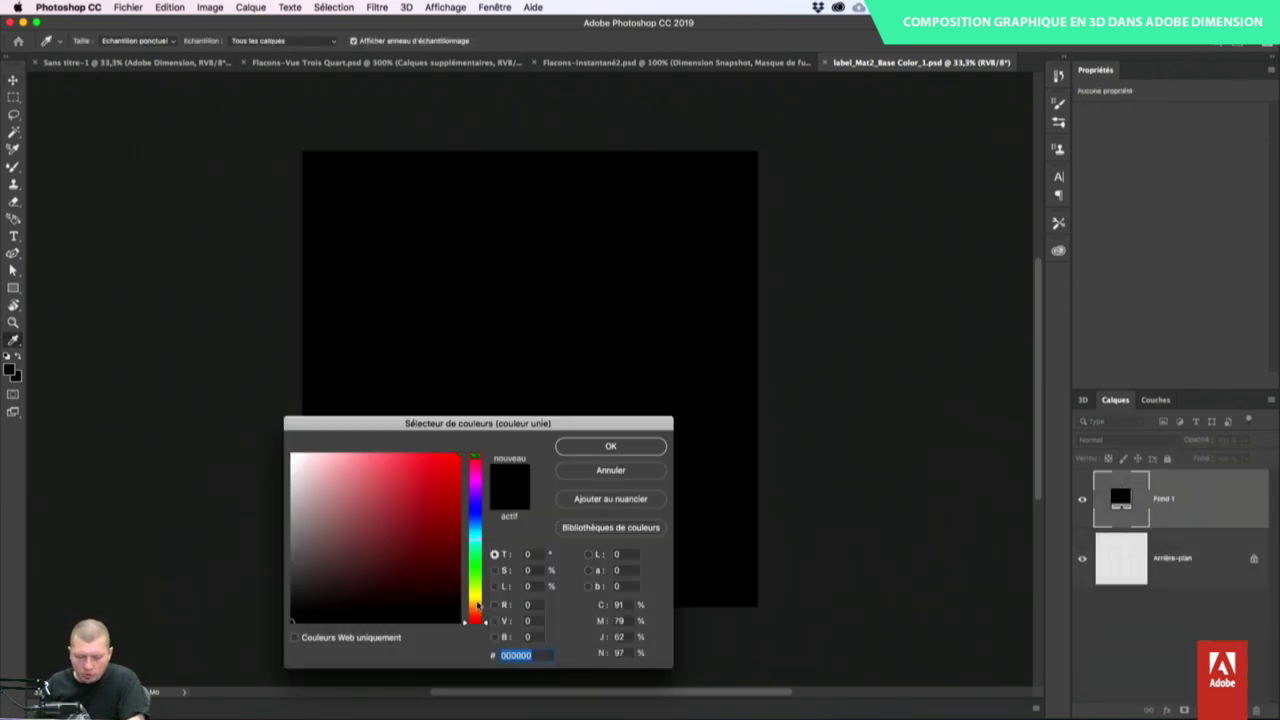
click(476, 604)
click(452, 455)
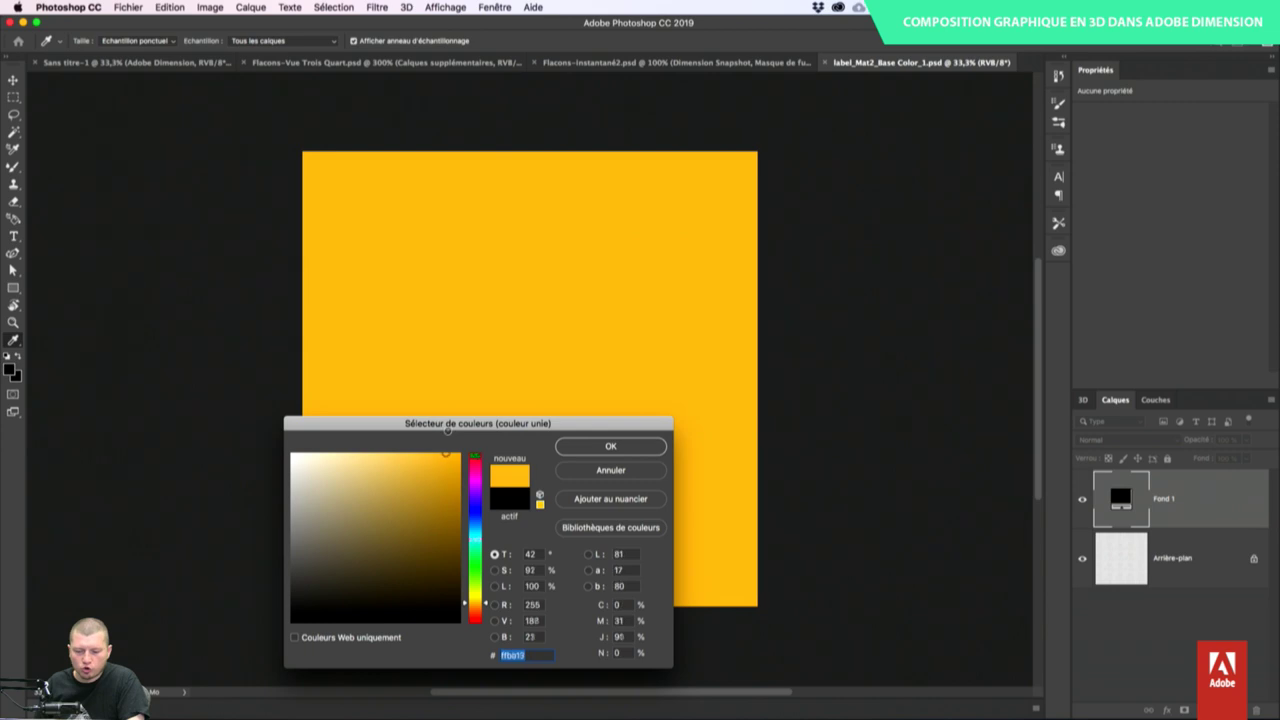
click(593, 451)
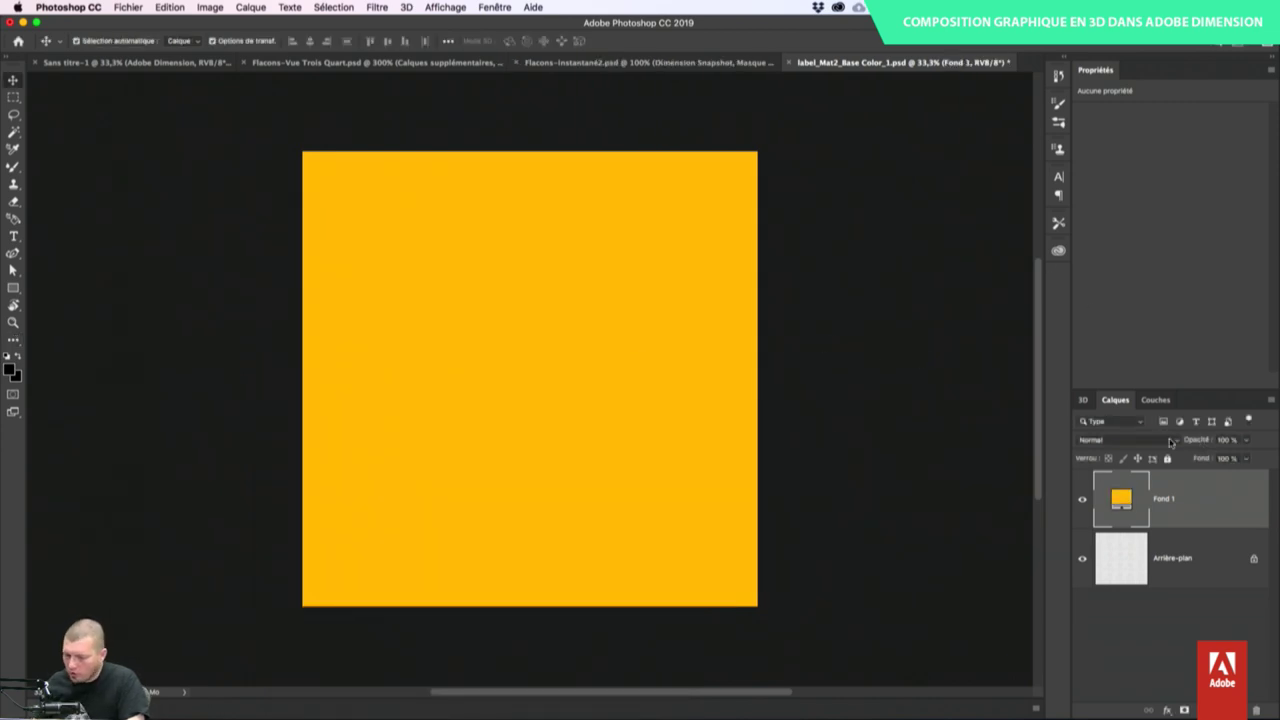
- Set the fill layer's blending mode to Couleur and its opacity to 72 %
click(1138, 440)
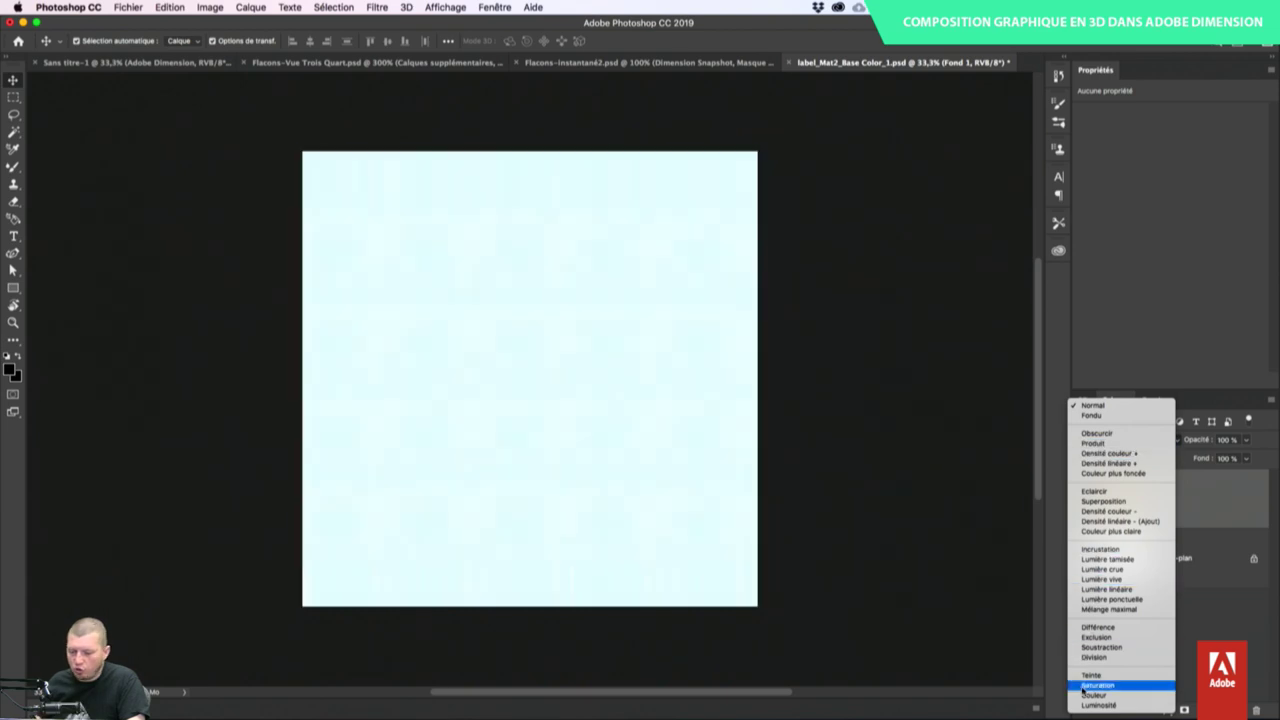
click(1094, 695)
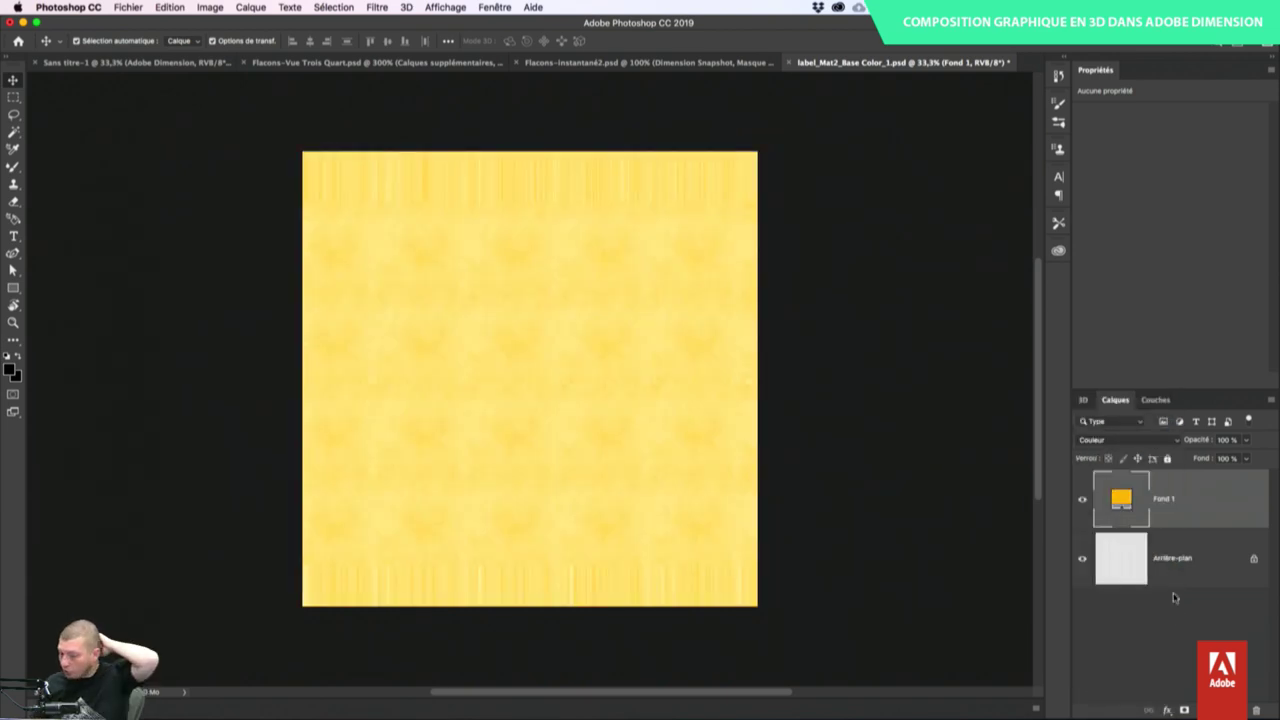
click(1132, 440)
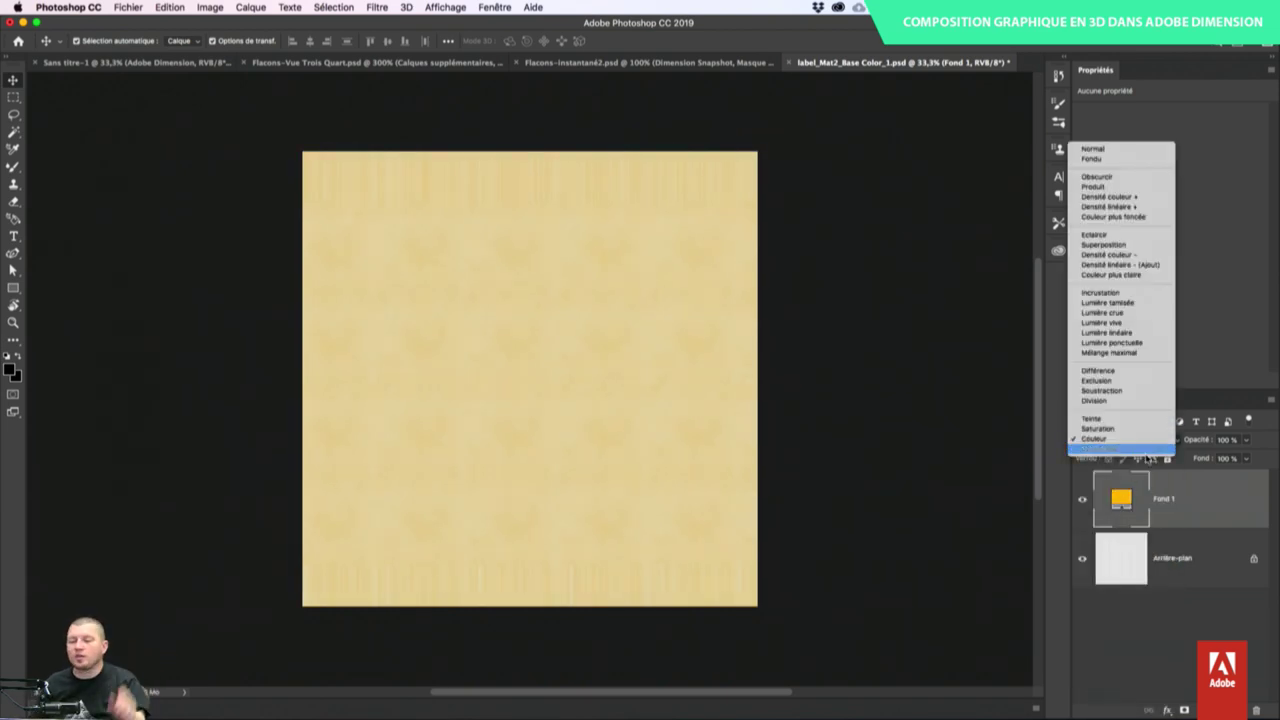
click(1225, 385)
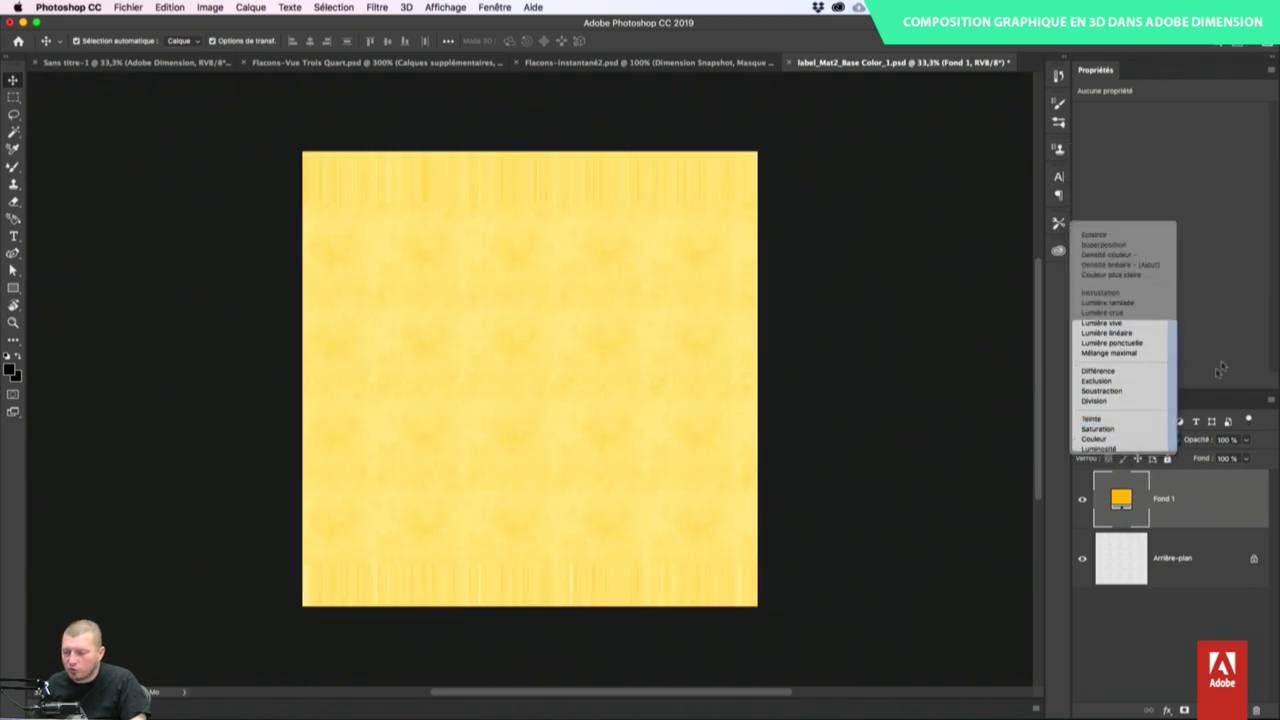
drag(1197, 445, 1190, 452)
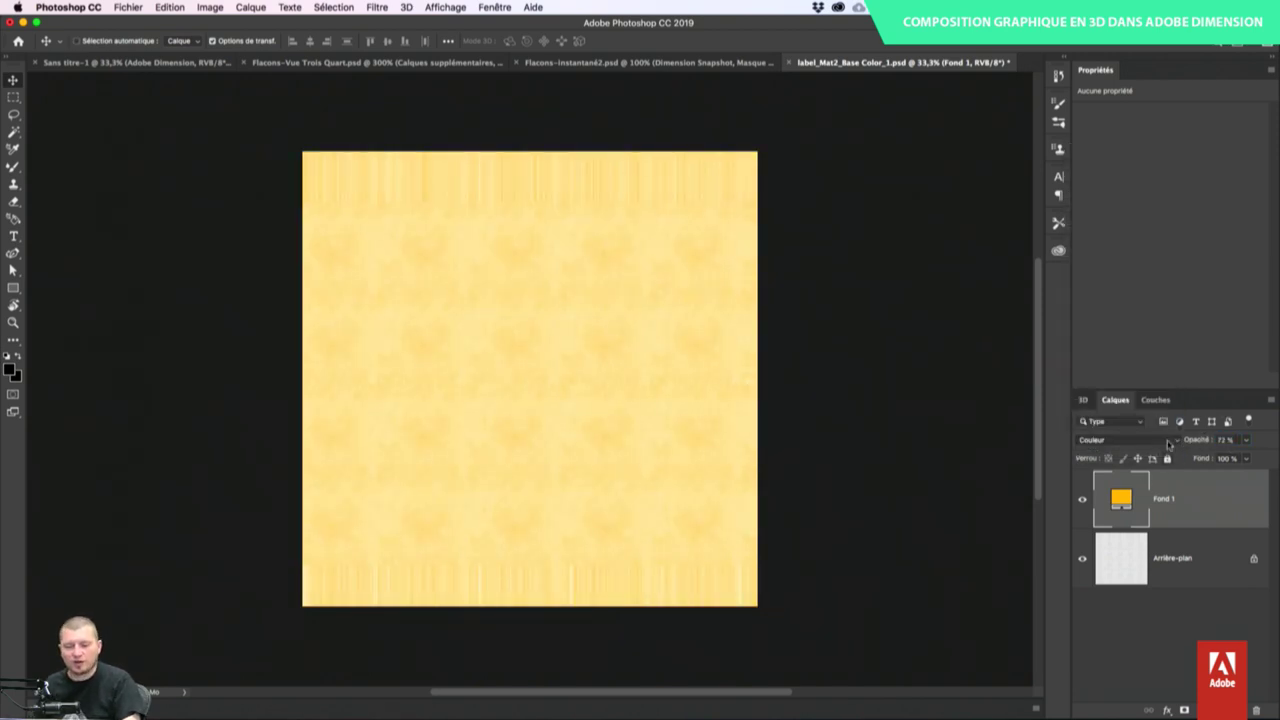
- Save the label texture with maximised compatibility, switch back to Dimension and close the base colour image settings
key(super+s)
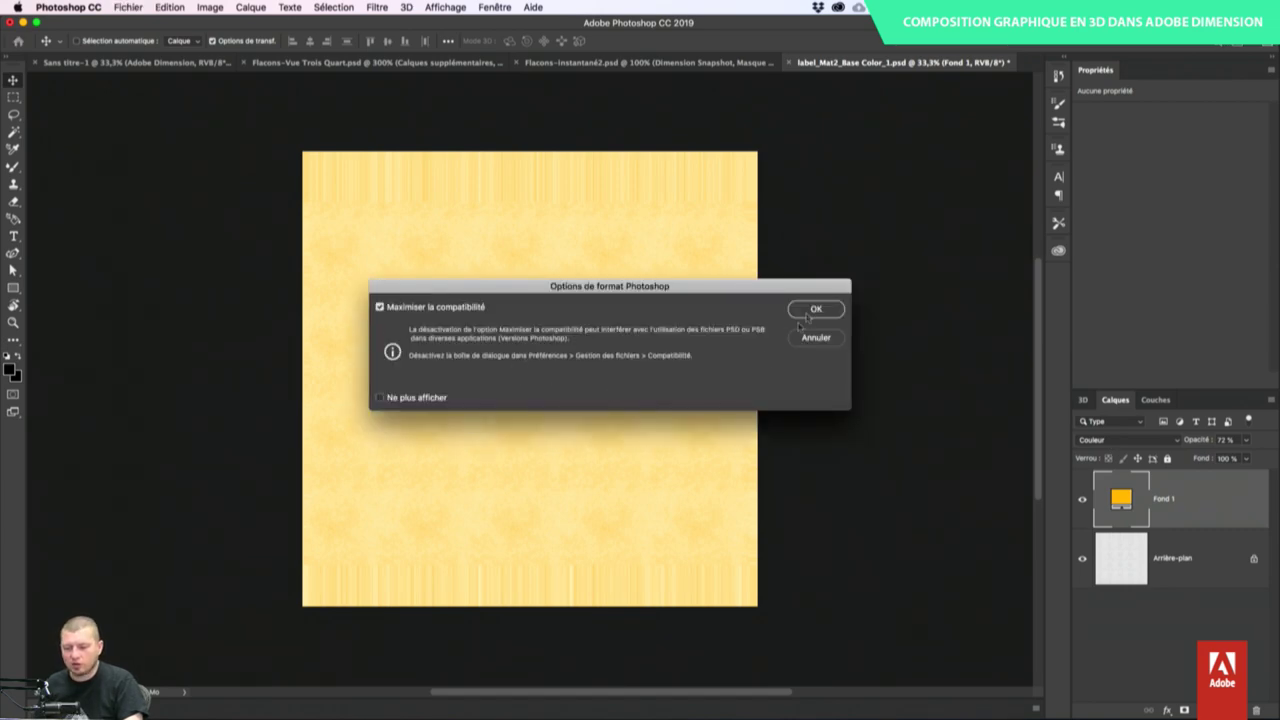
key(Return)
key(super+Tab)
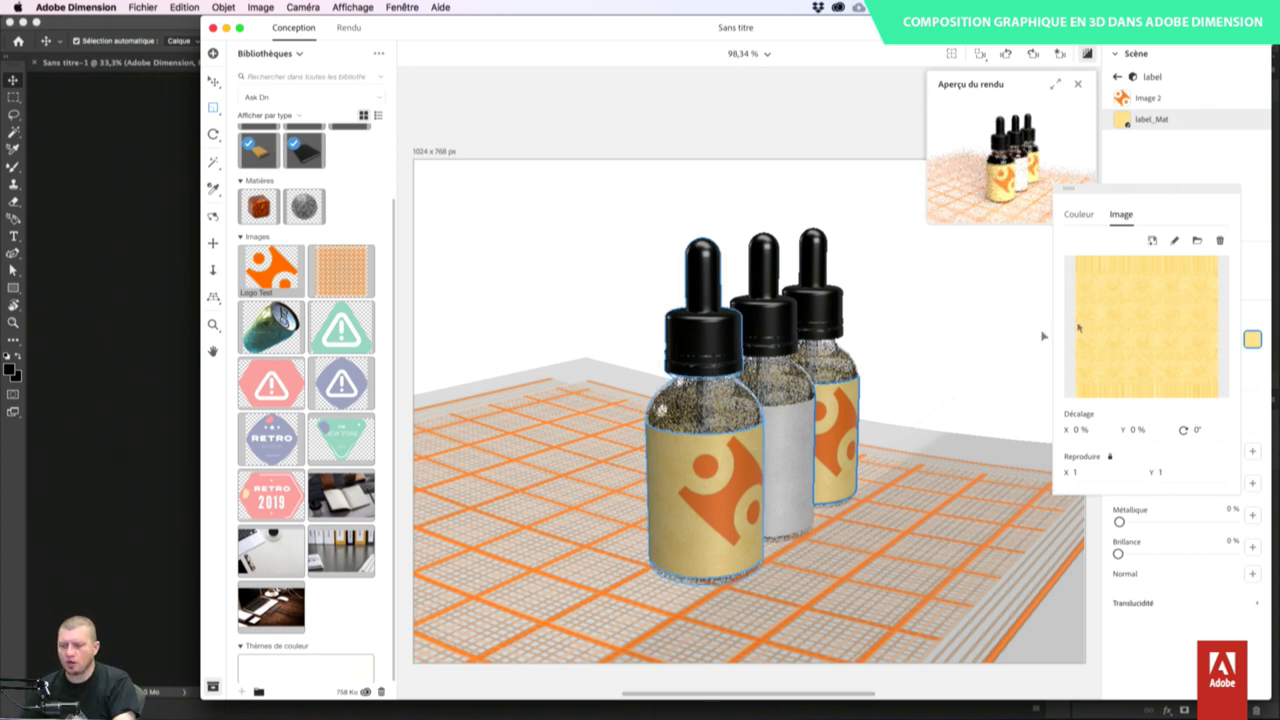
click(1219, 151)
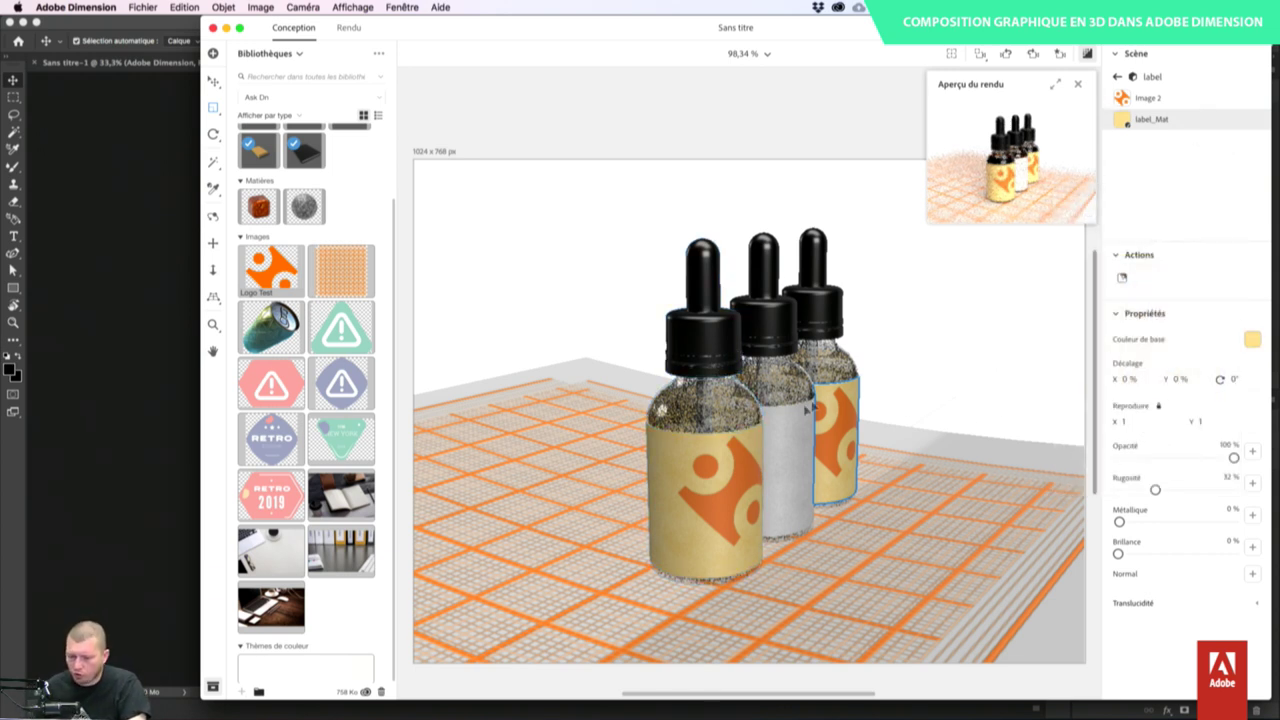
- Place the Logo Test image as a decal on the middle bottle's label, scaled to 3,5 % in X and Y
click(790, 427)
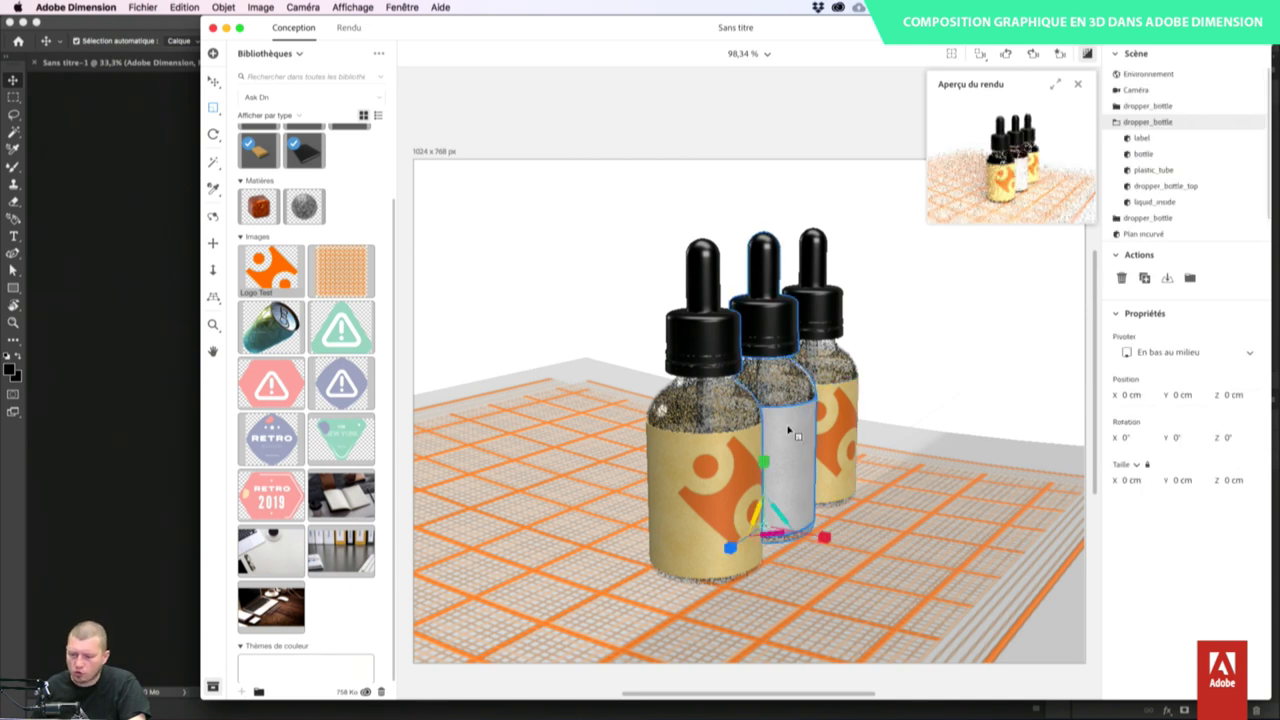
key(v)
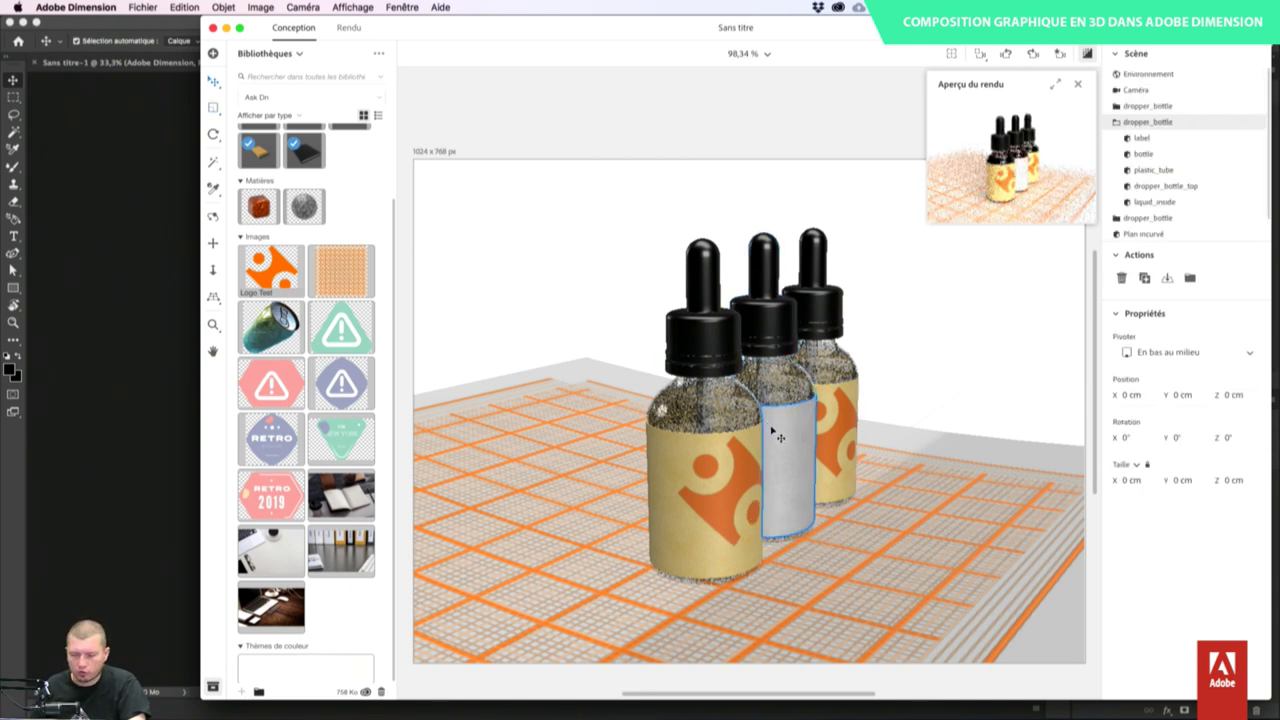
double_click(800, 430)
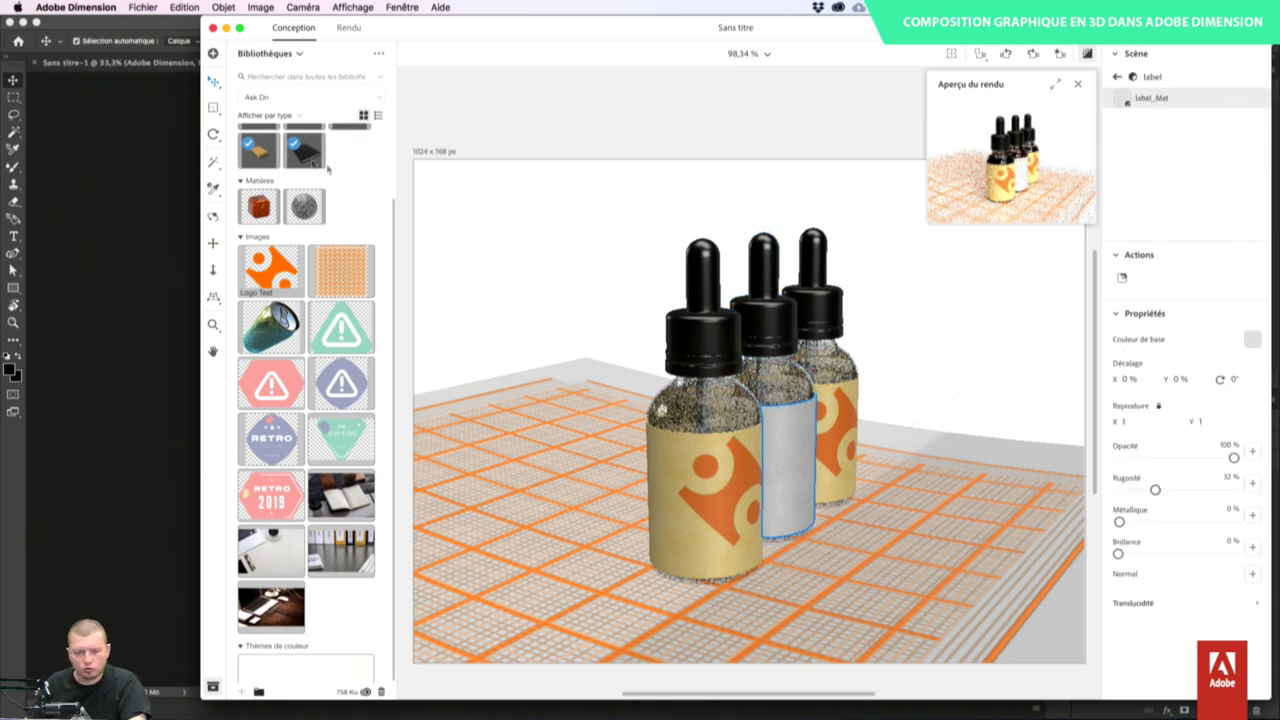
drag(268, 265, 790, 444)
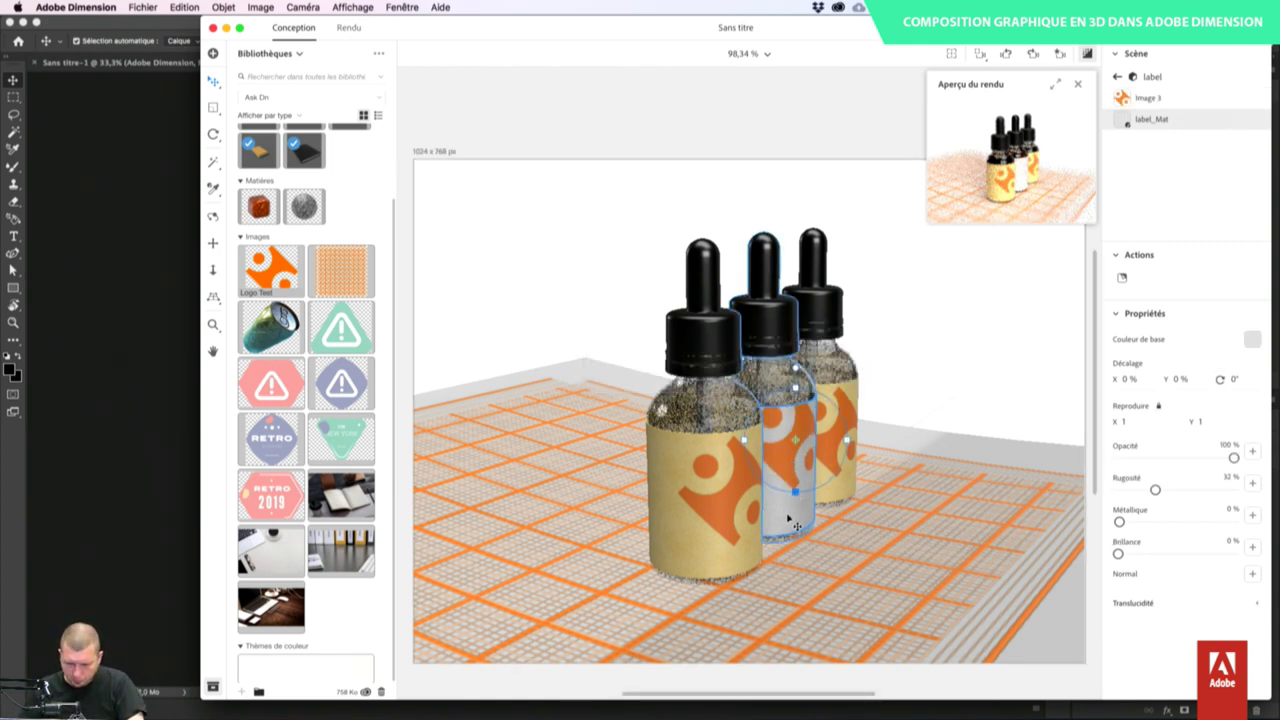
click(823, 489)
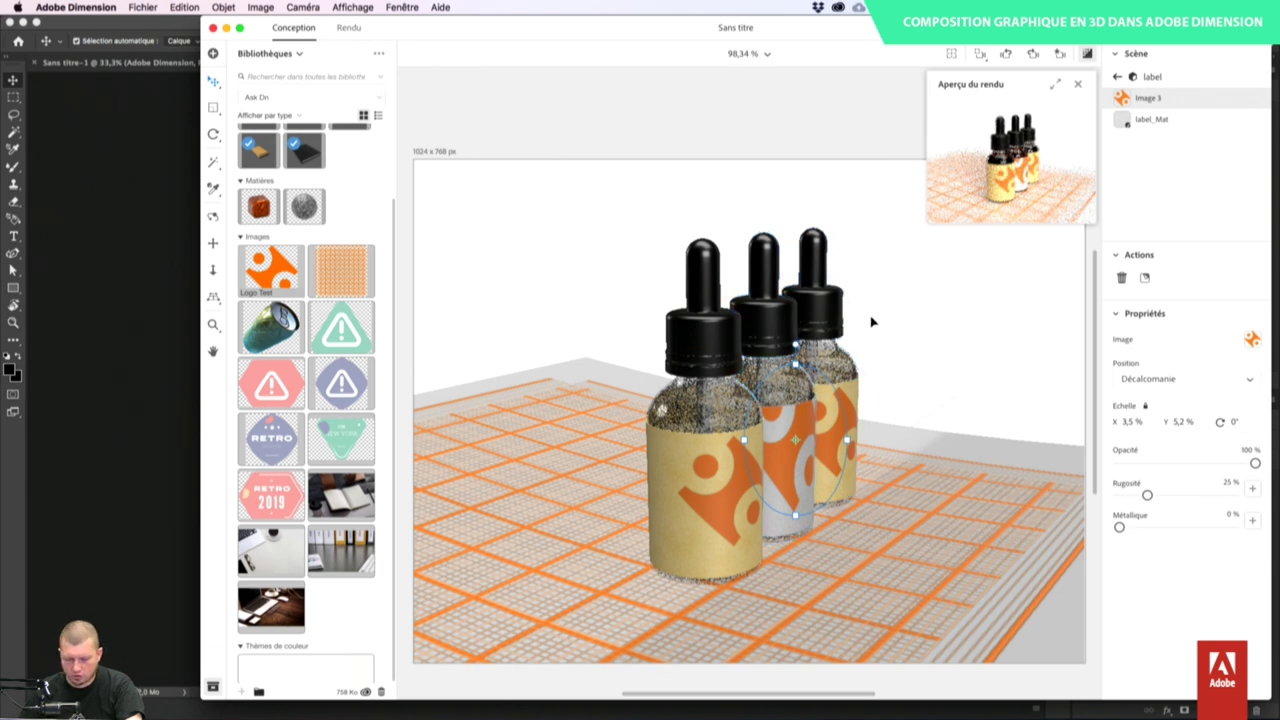
drag(845, 490, 838, 487)
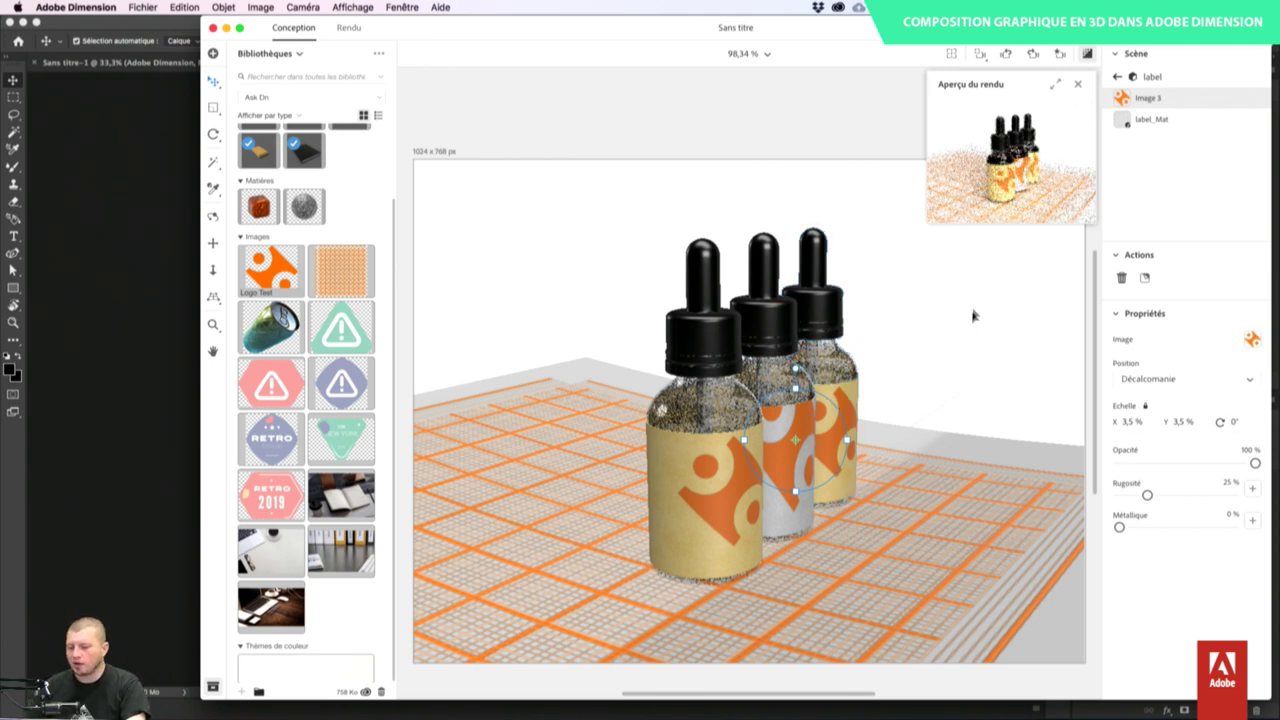
key(Escape)
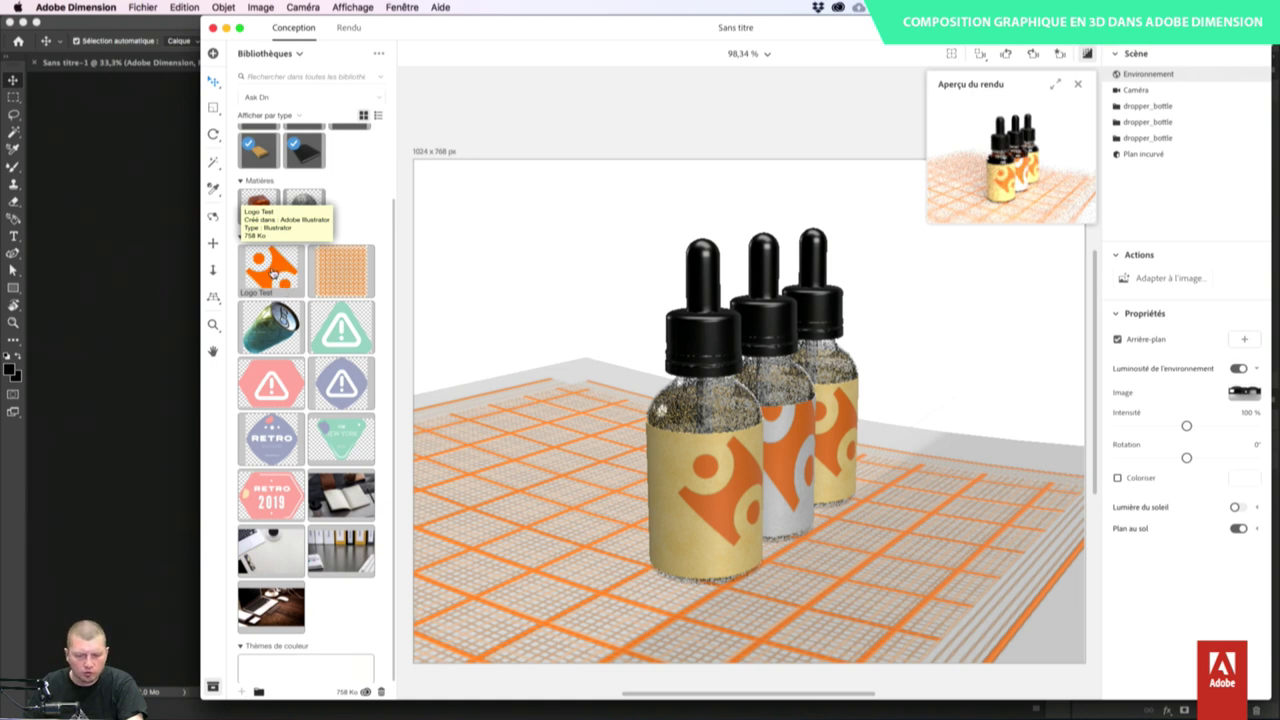
- Open the Logo Test library image for editing in Illustrator and fit its artboard in view
right_click(271, 272)
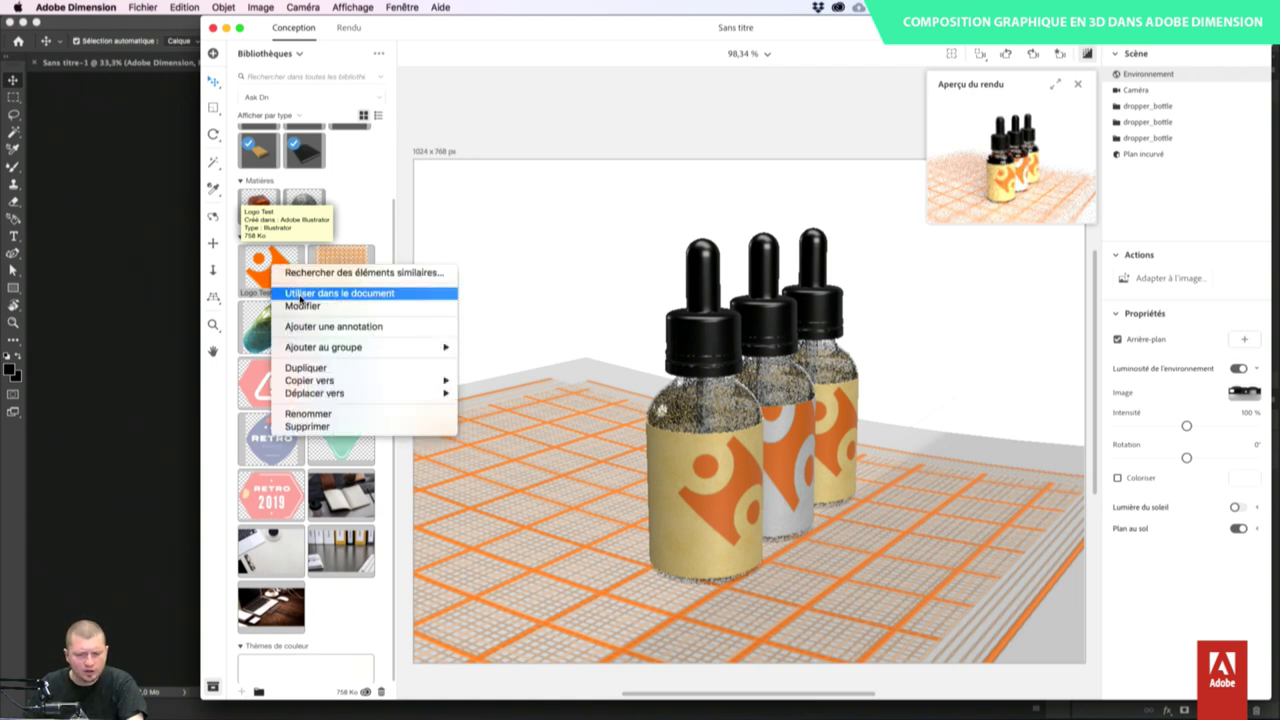
click(303, 306)
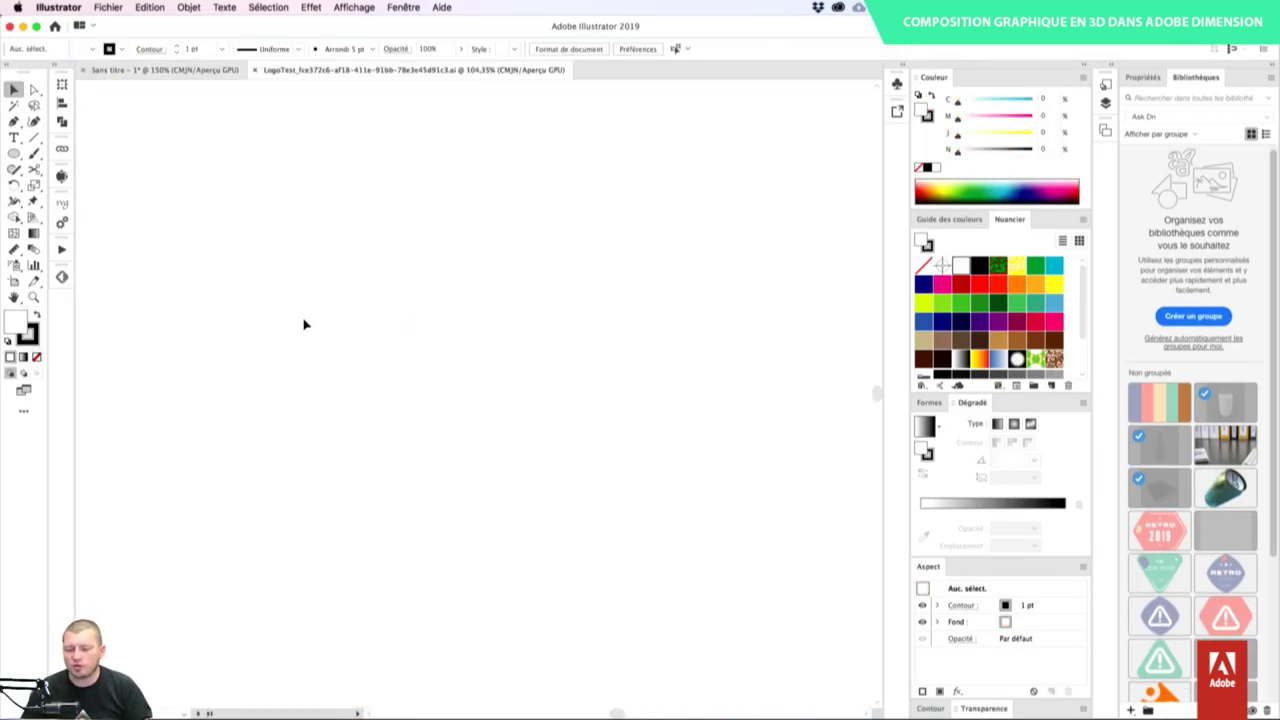
key(super+0)
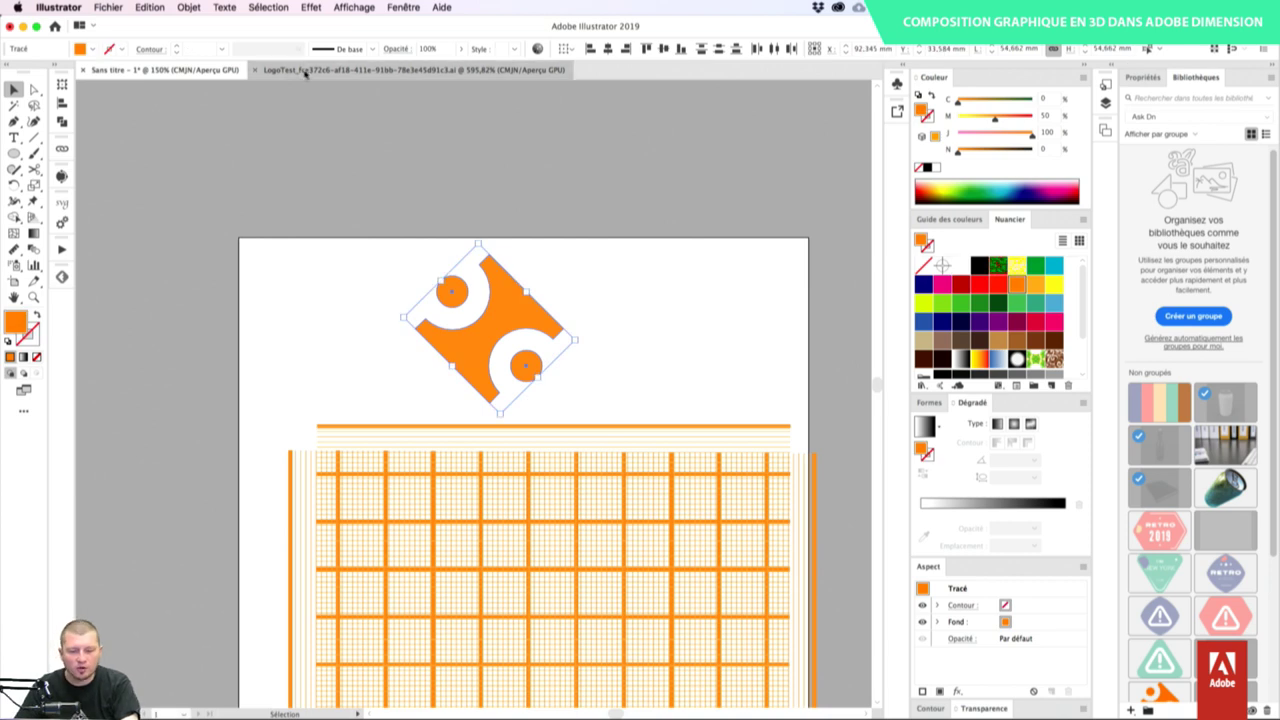
click(325, 69)
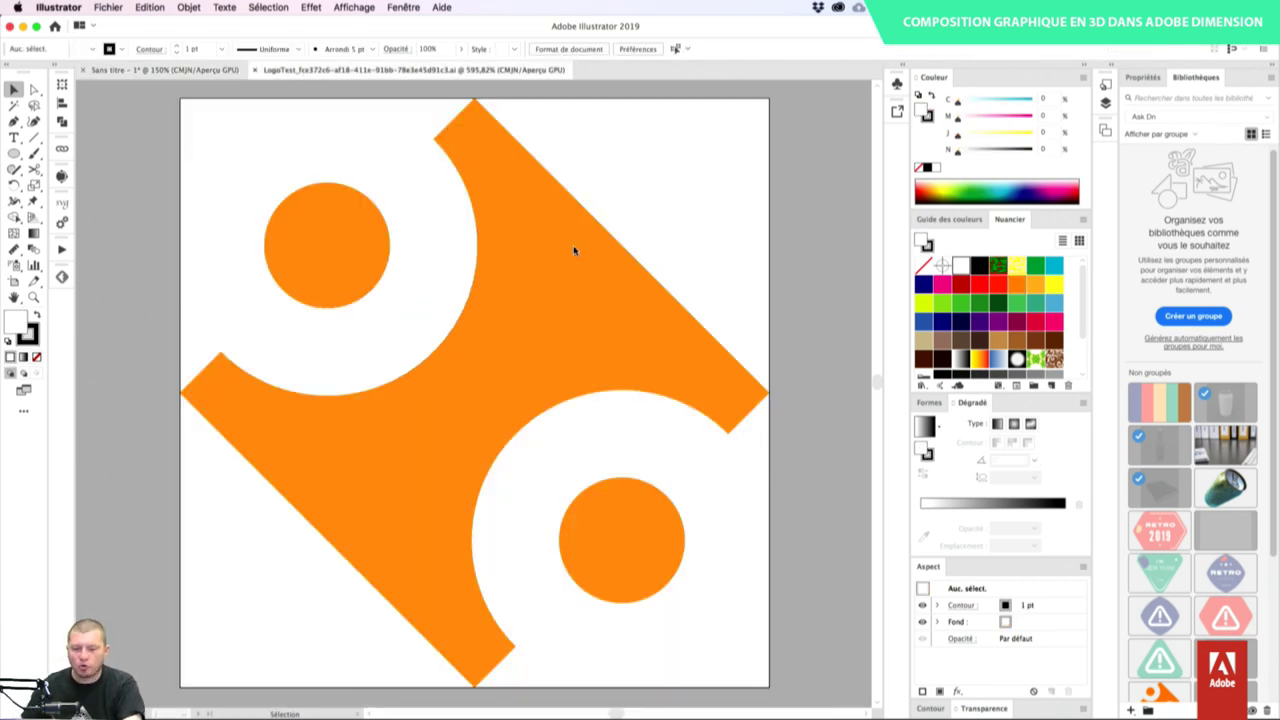
- Recolour the logo's main shape cyan (C 100 %) and its two circles lime green (C 20 %, J 100 %)
click(519, 361)
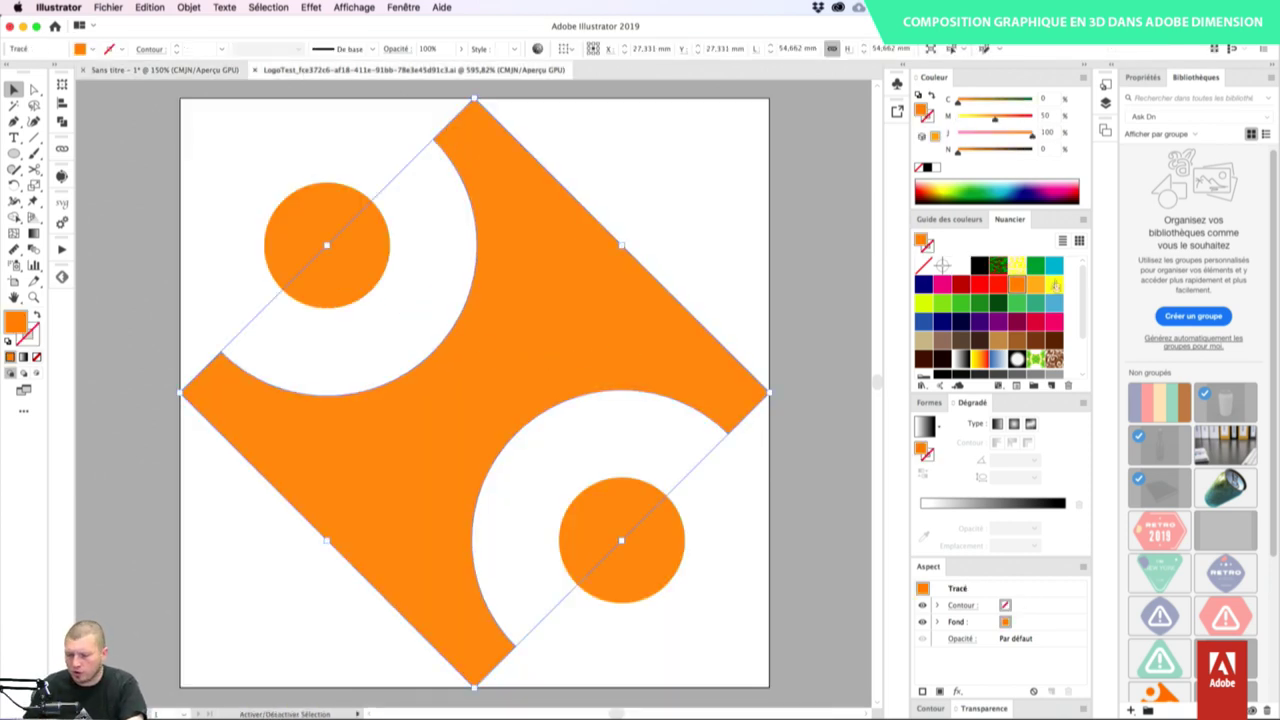
click(1054, 265)
click(704, 539)
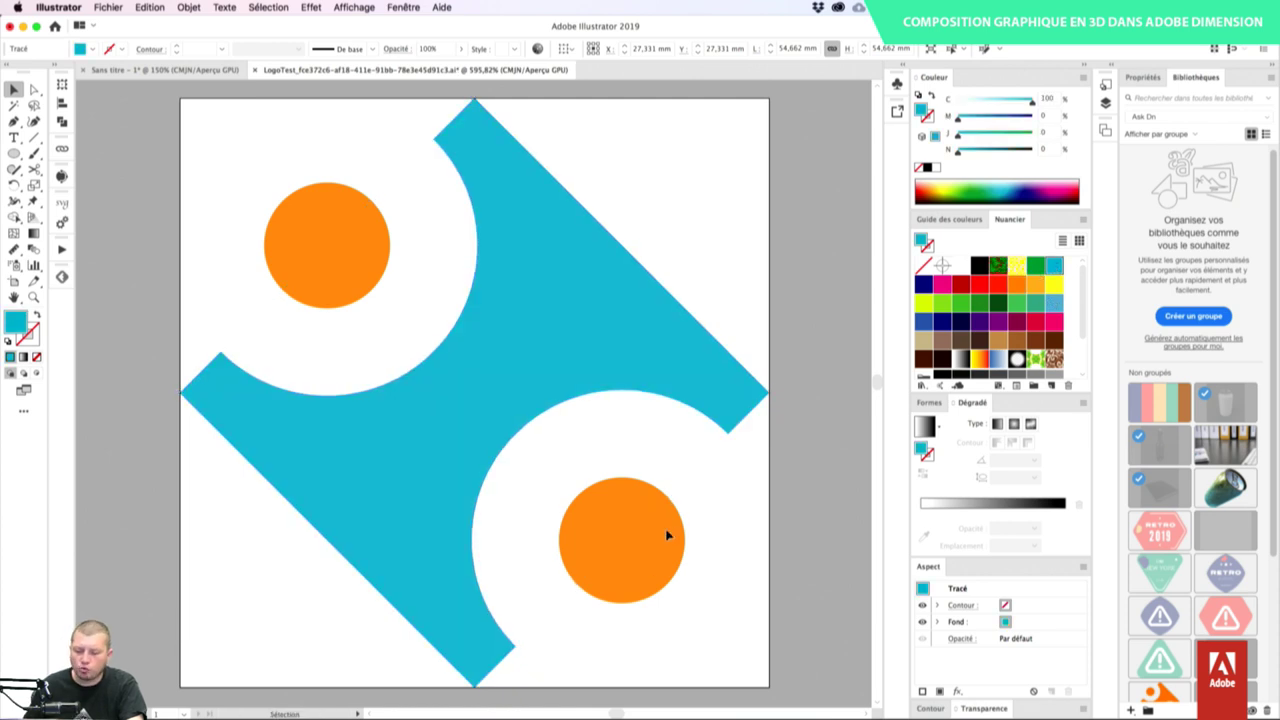
click(668, 537)
shift+click(347, 288)
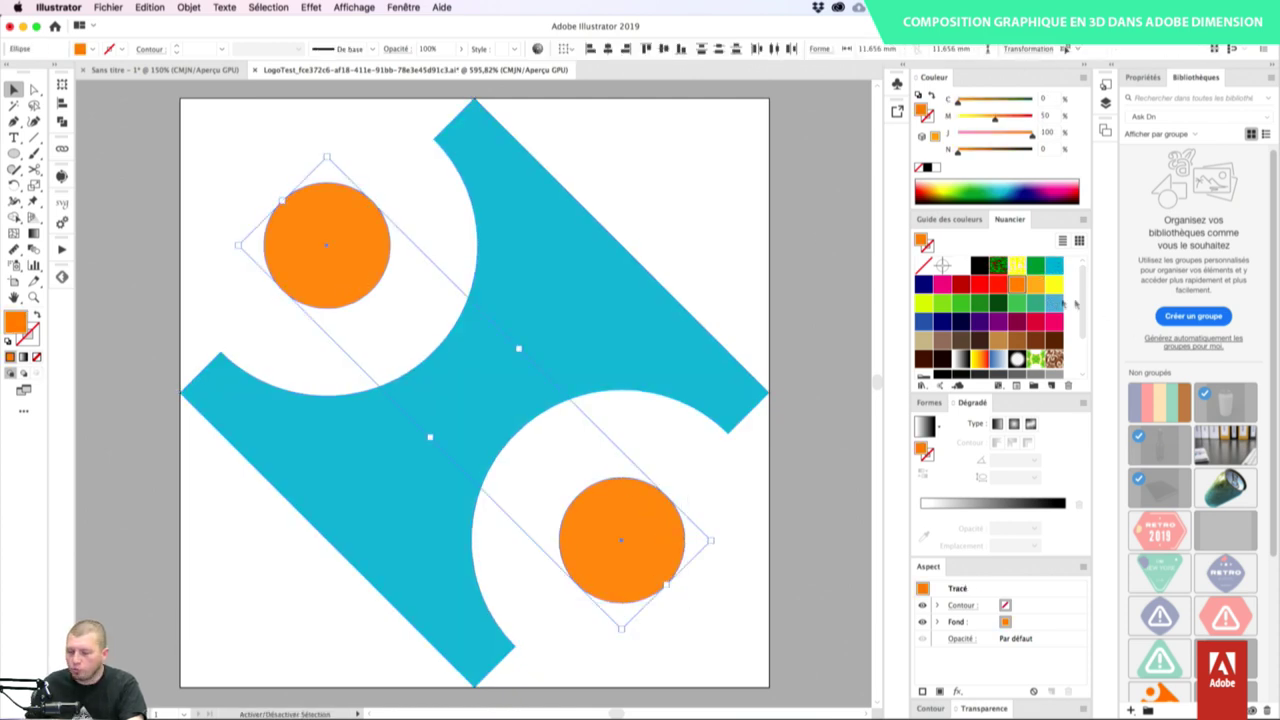
click(923, 303)
- Deselect the artwork, save the recoloured logo and switch back to Dimension
click(770, 480)
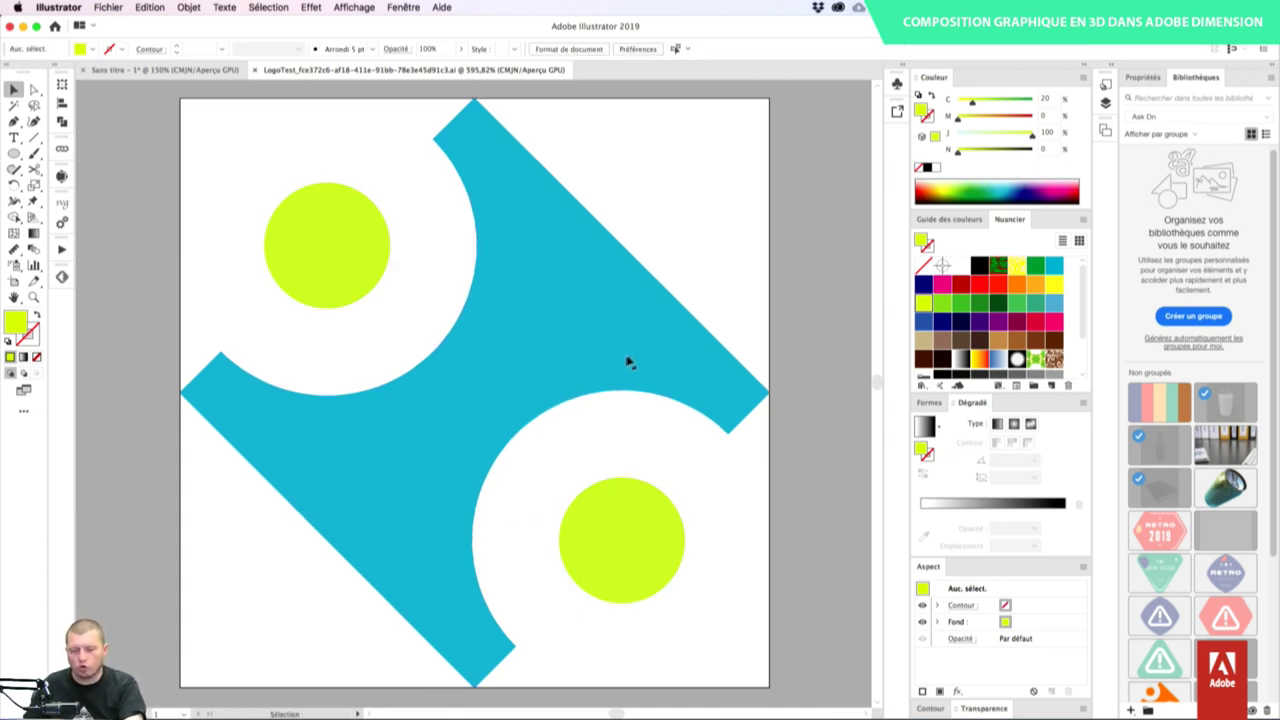
key(super+Tab)
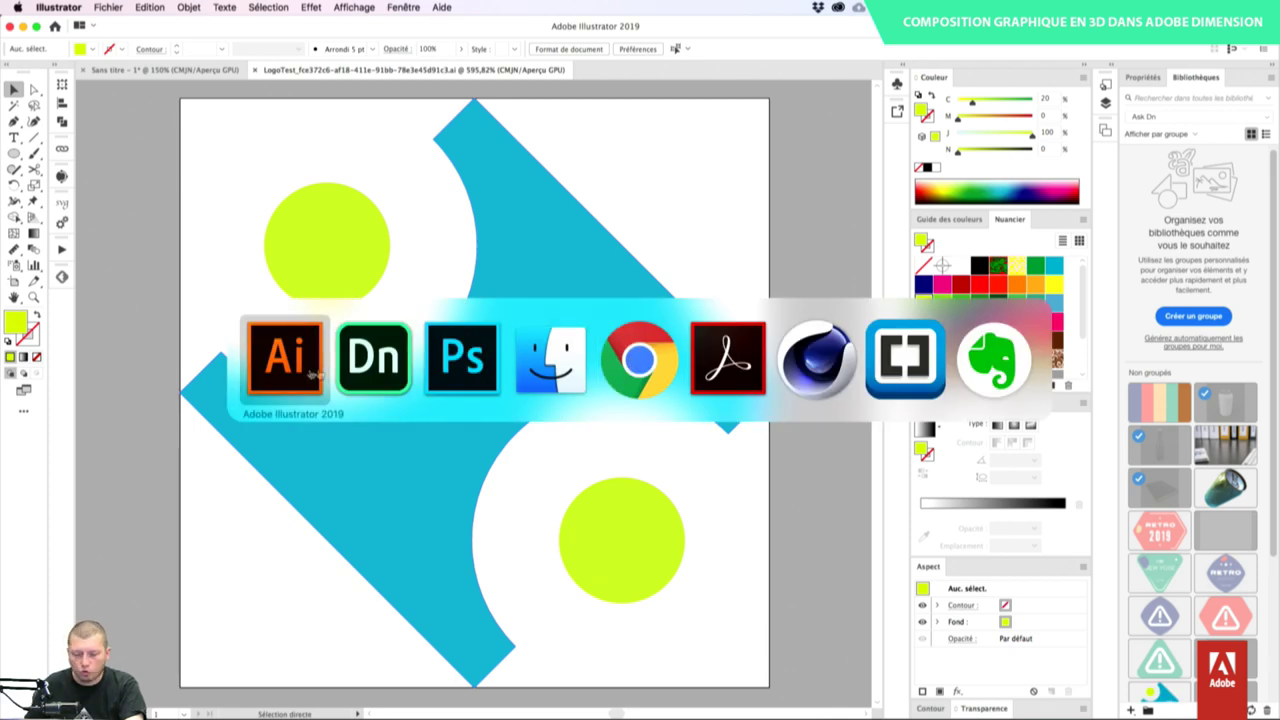
click(376, 368)
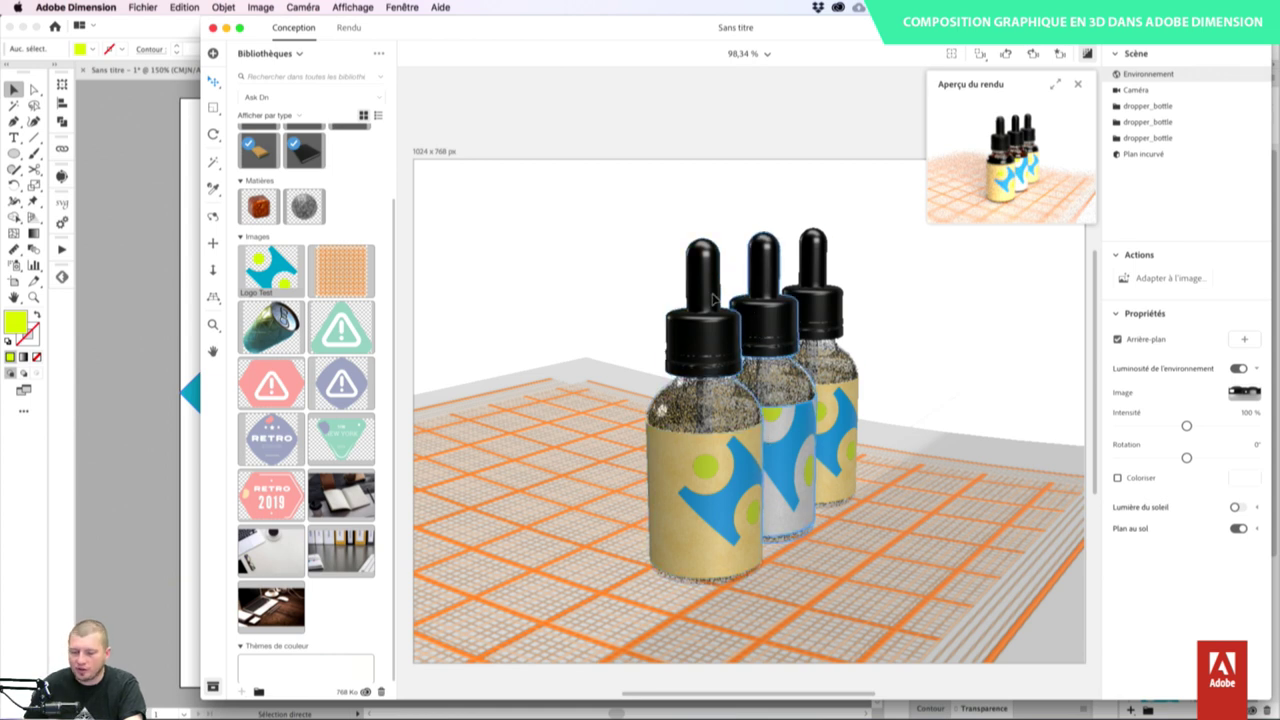
- Select the front dropper_bottle group and look through the object commands for ungrouping
click(1189, 121)
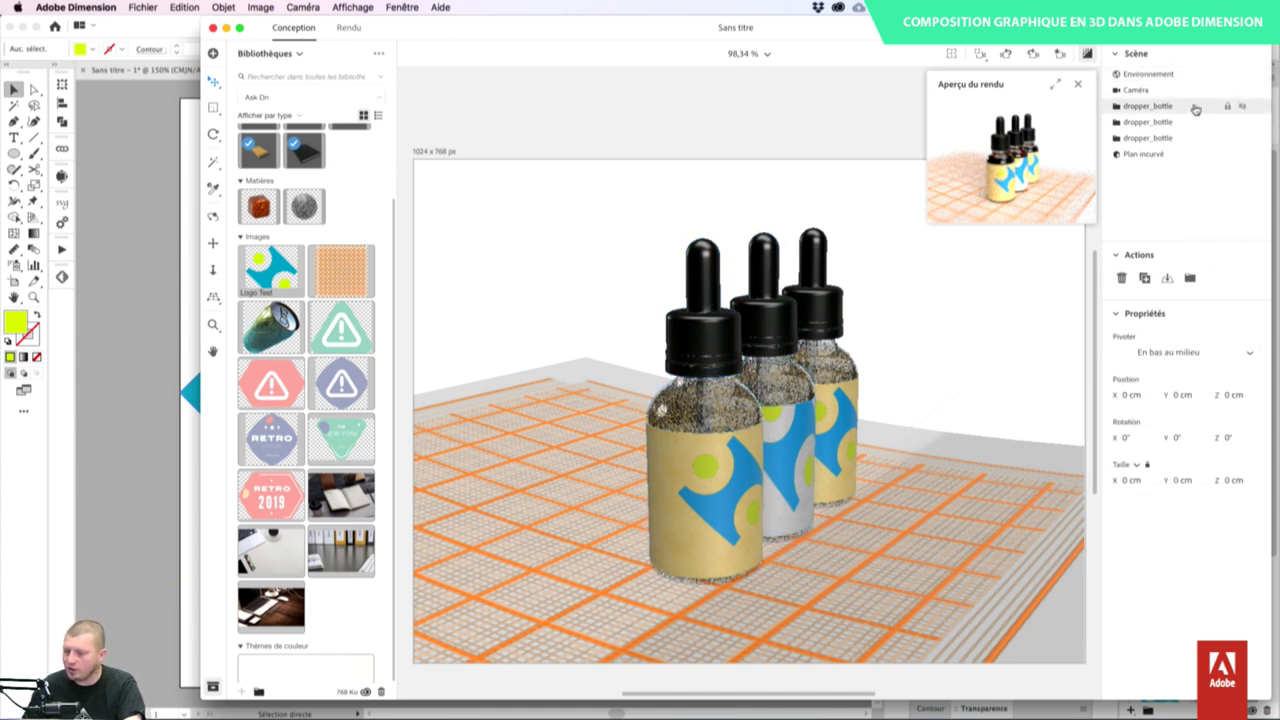
click(1172, 138)
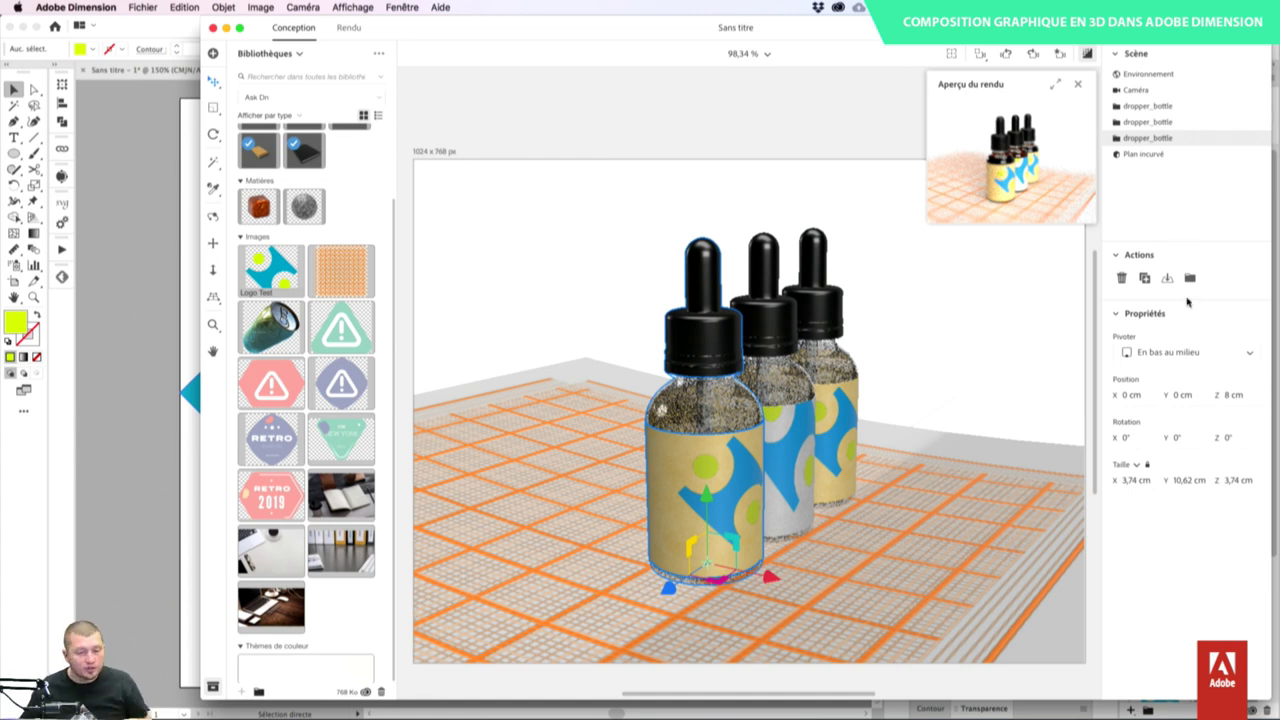
click(222, 7)
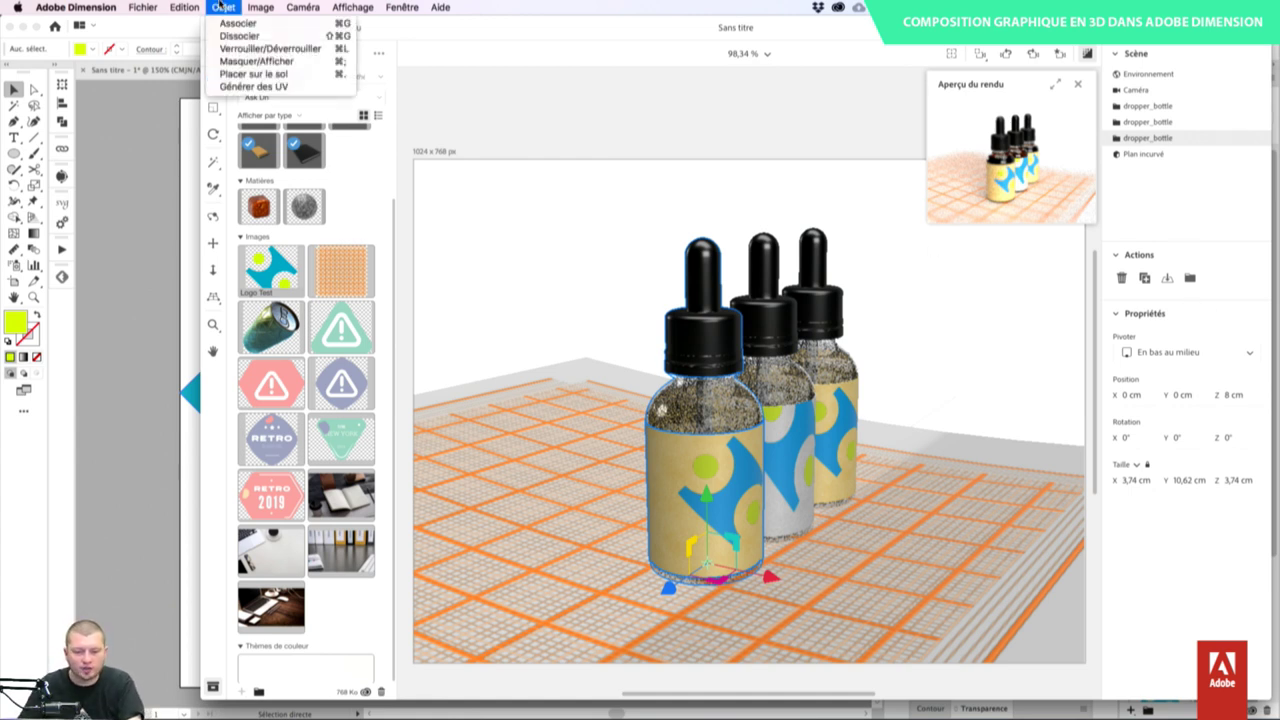
mouse_move(200, 6)
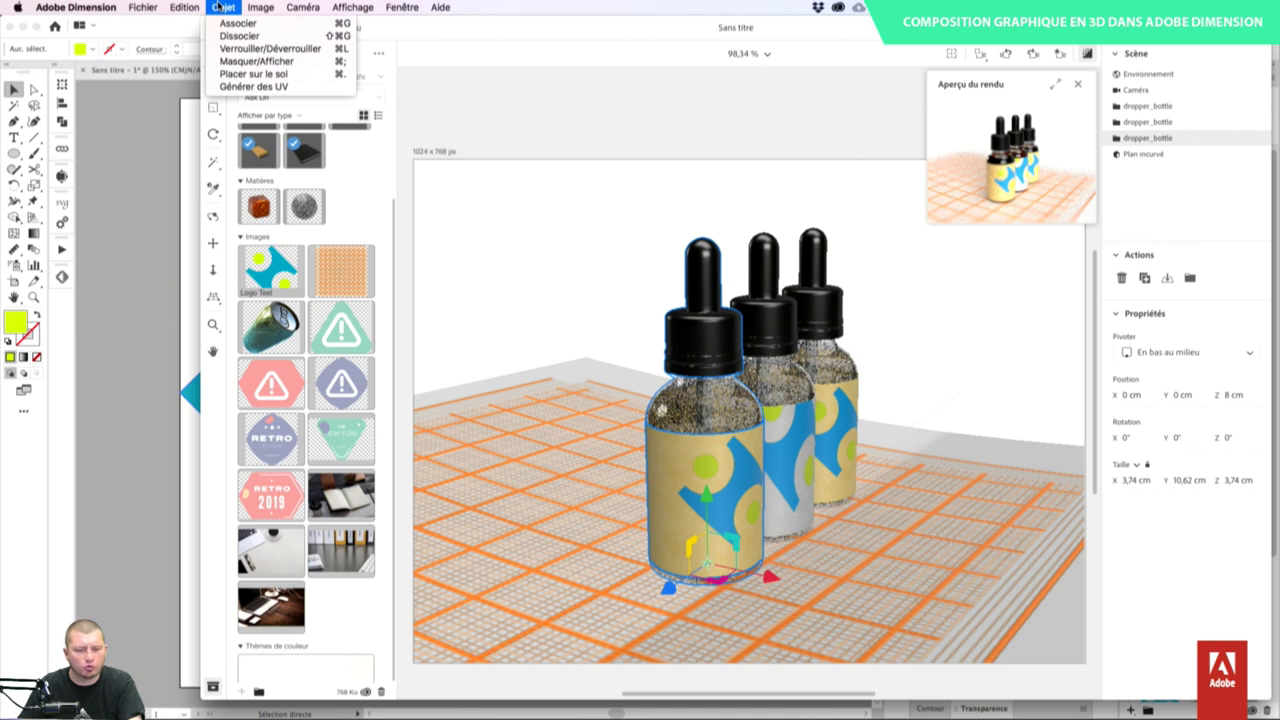
click(222, 7)
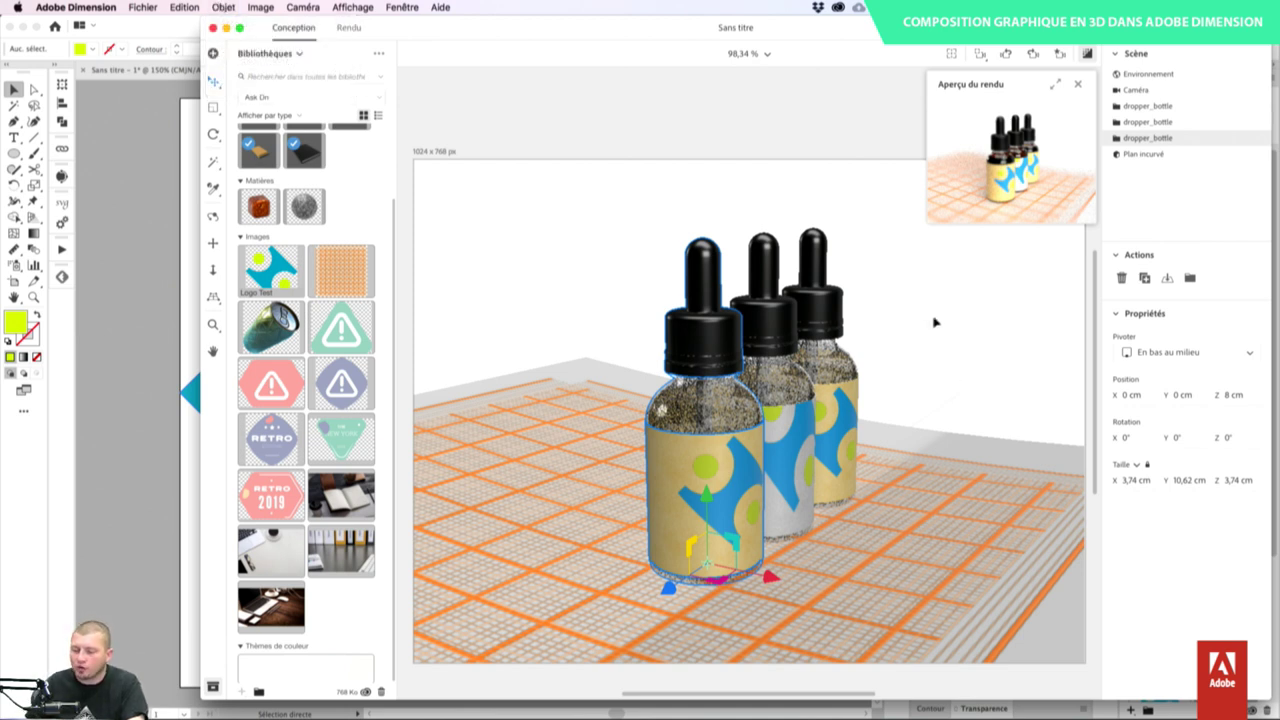
- Select the front bottle's black dropper top with the Magic Wand and close the render preview
double_click(705, 268)
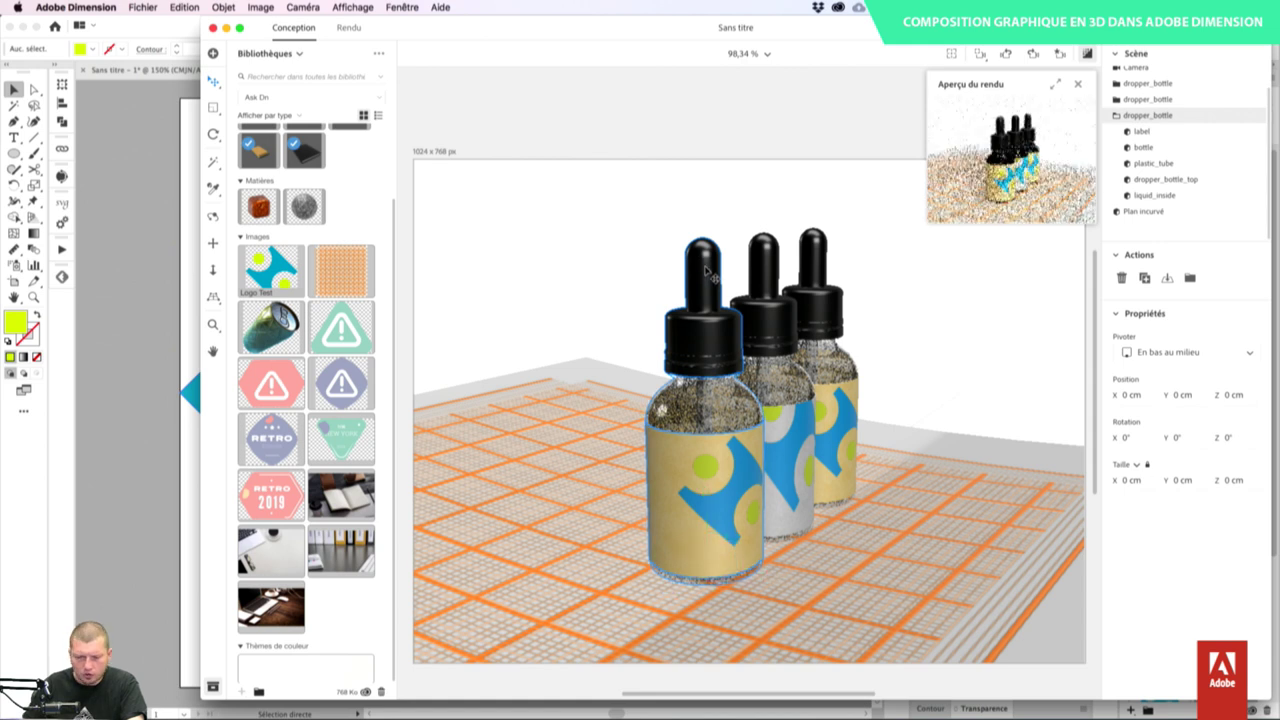
click(214, 164)
click(695, 252)
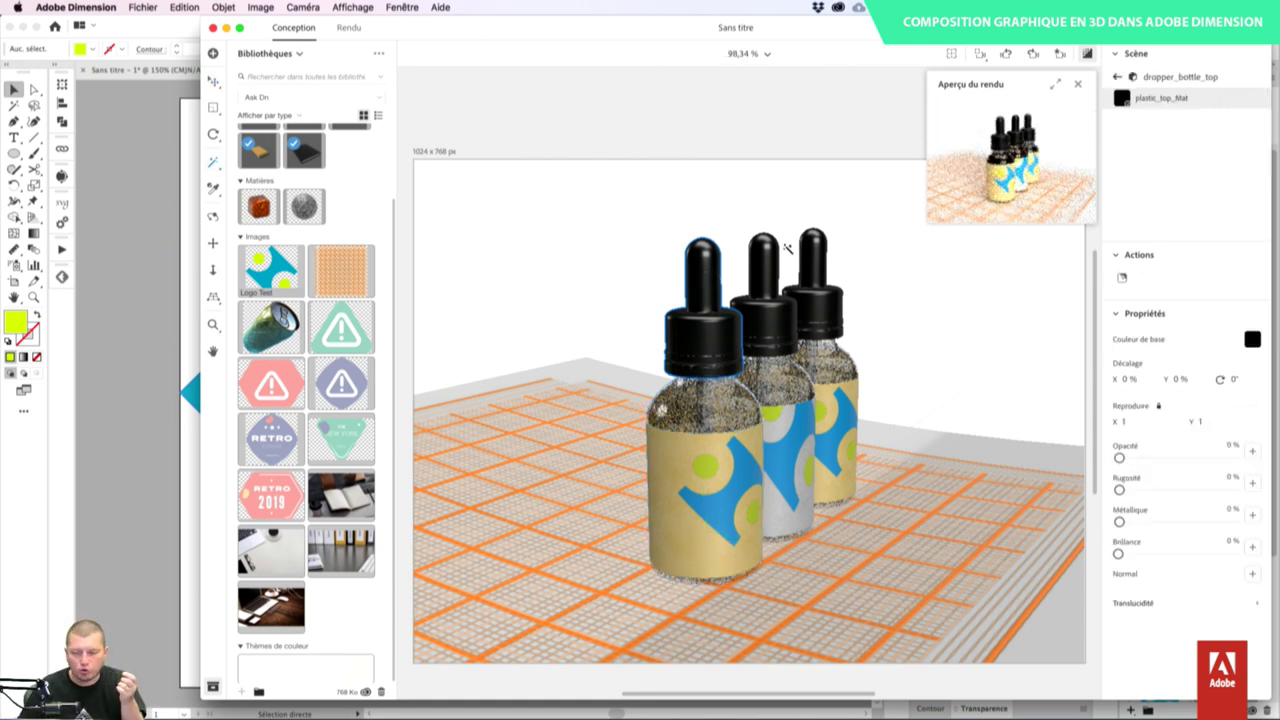
click(1077, 86)
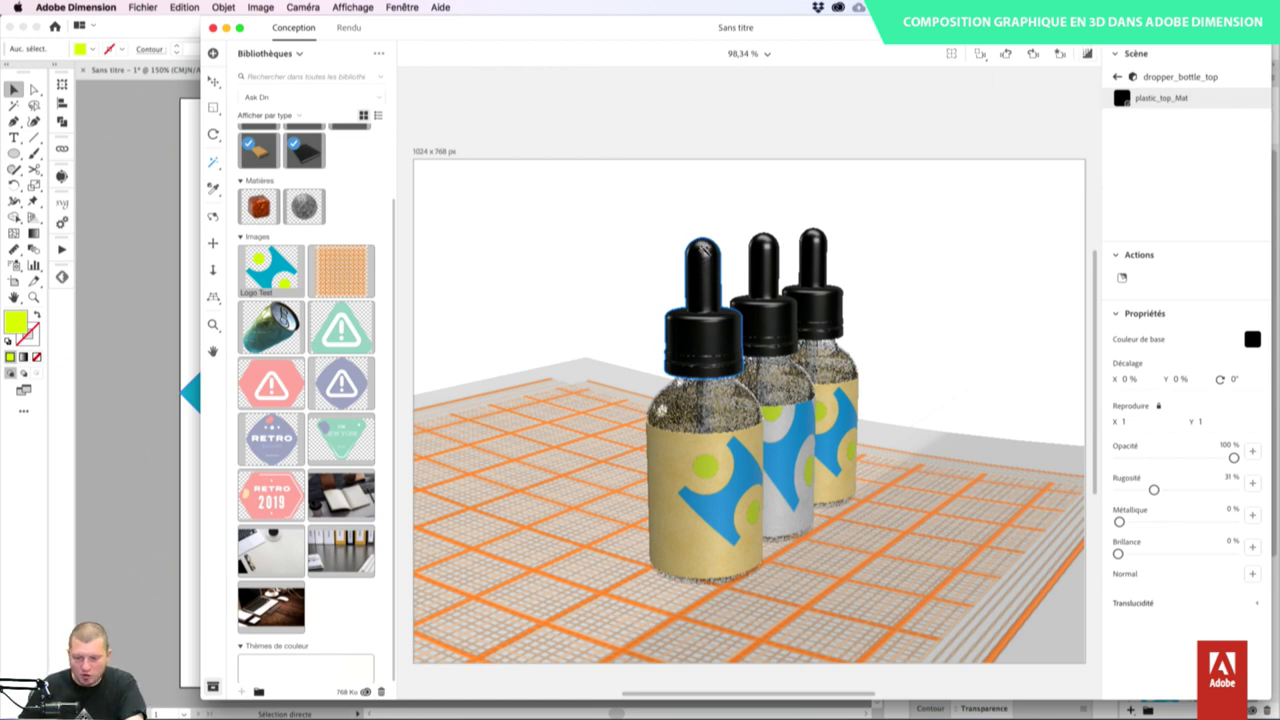
- Try Magic Wand selections on the front bottle's label and dropper top, and check the wand's selection size setting
click(703, 250)
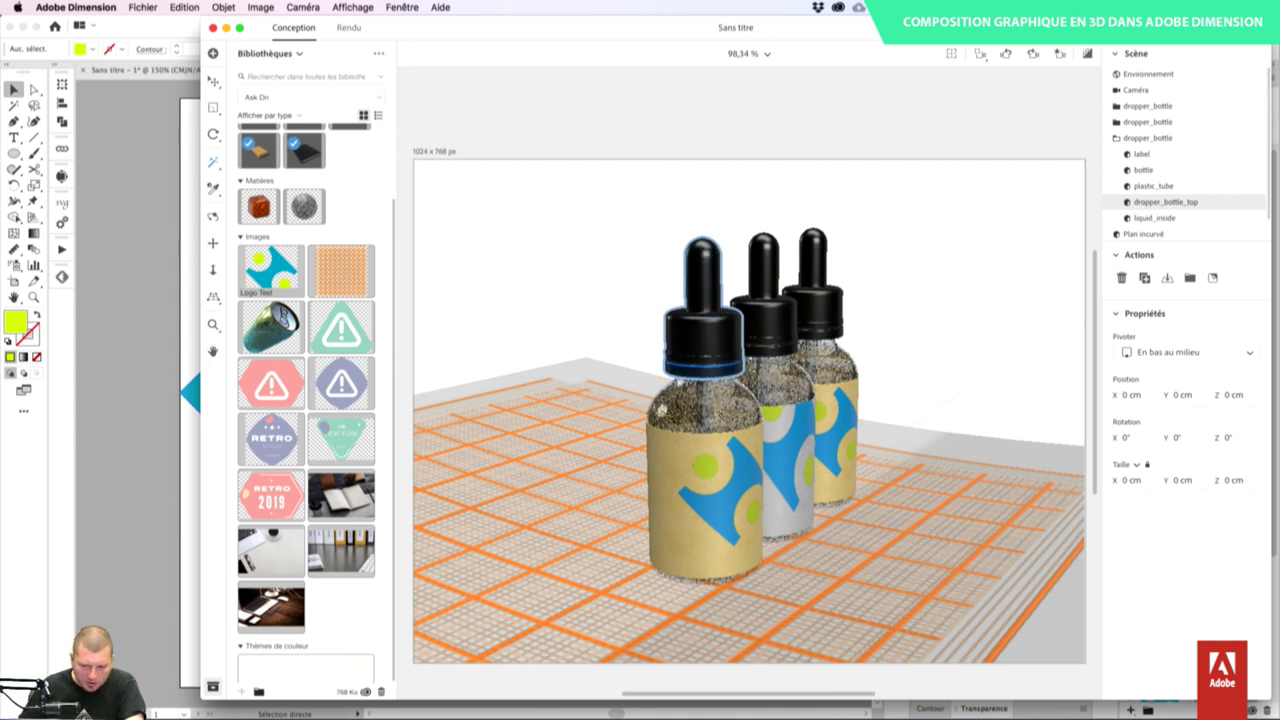
click(674, 455)
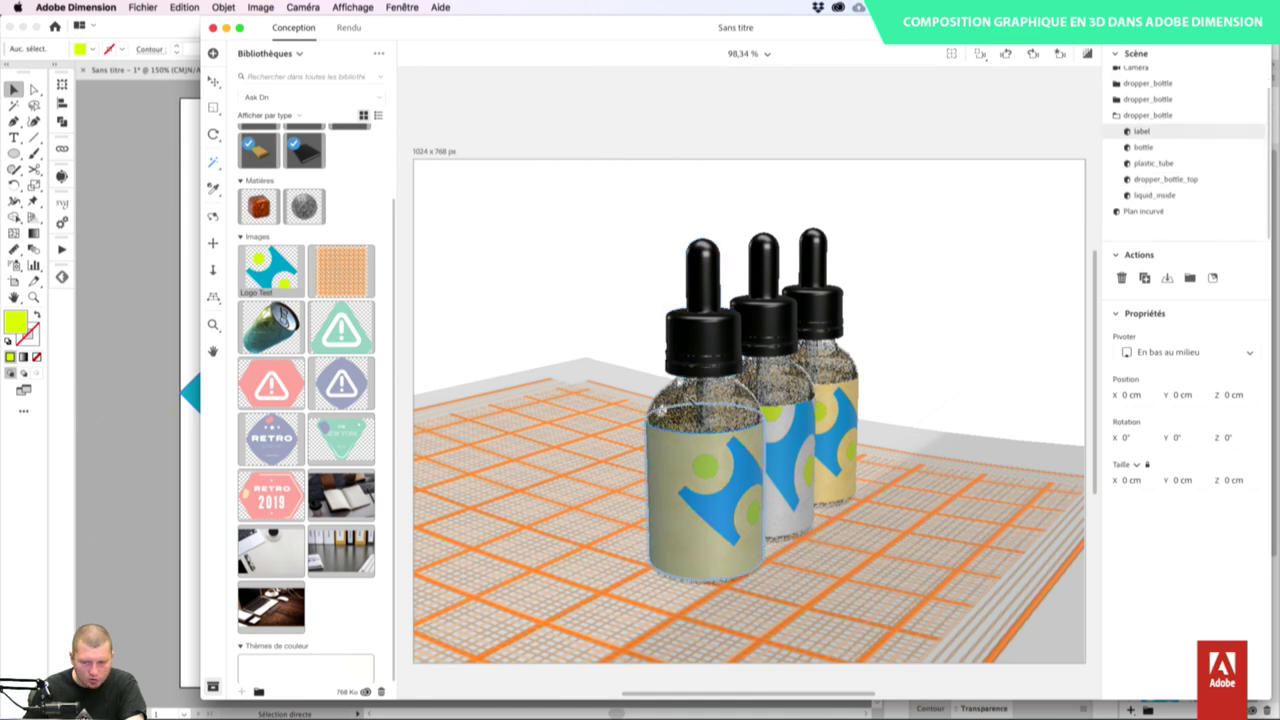
click(697, 336)
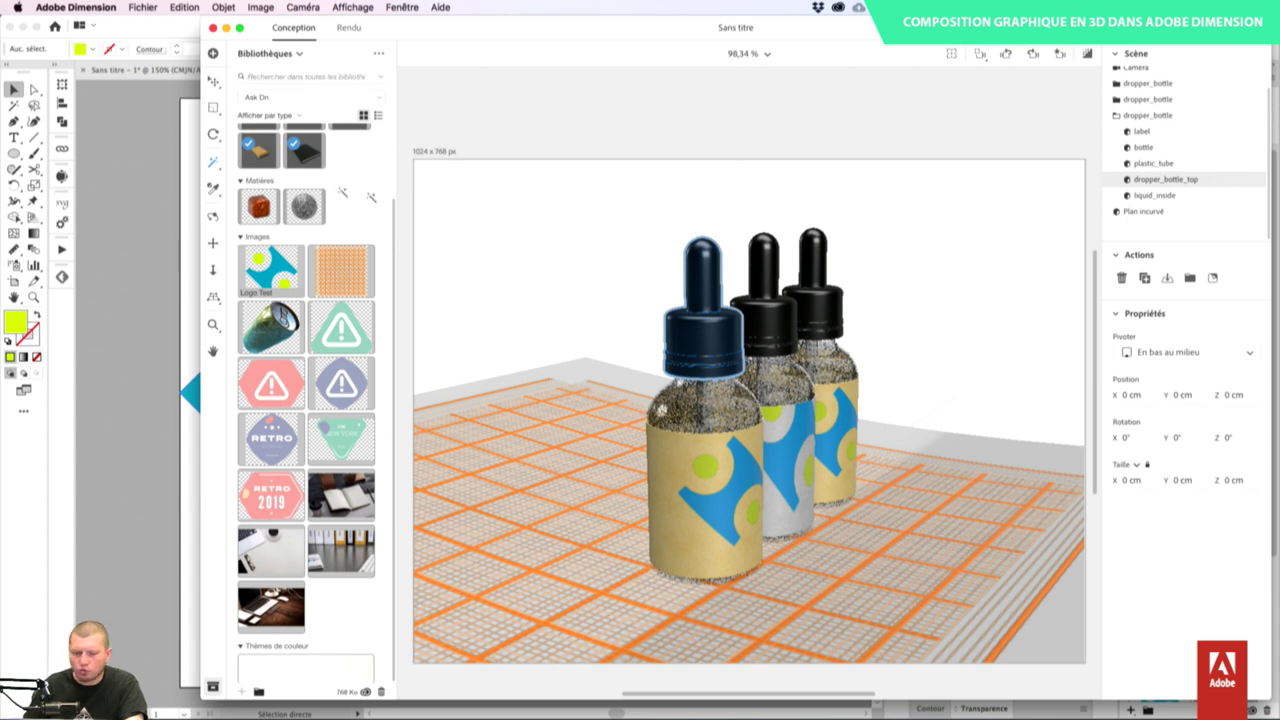
click(212, 165)
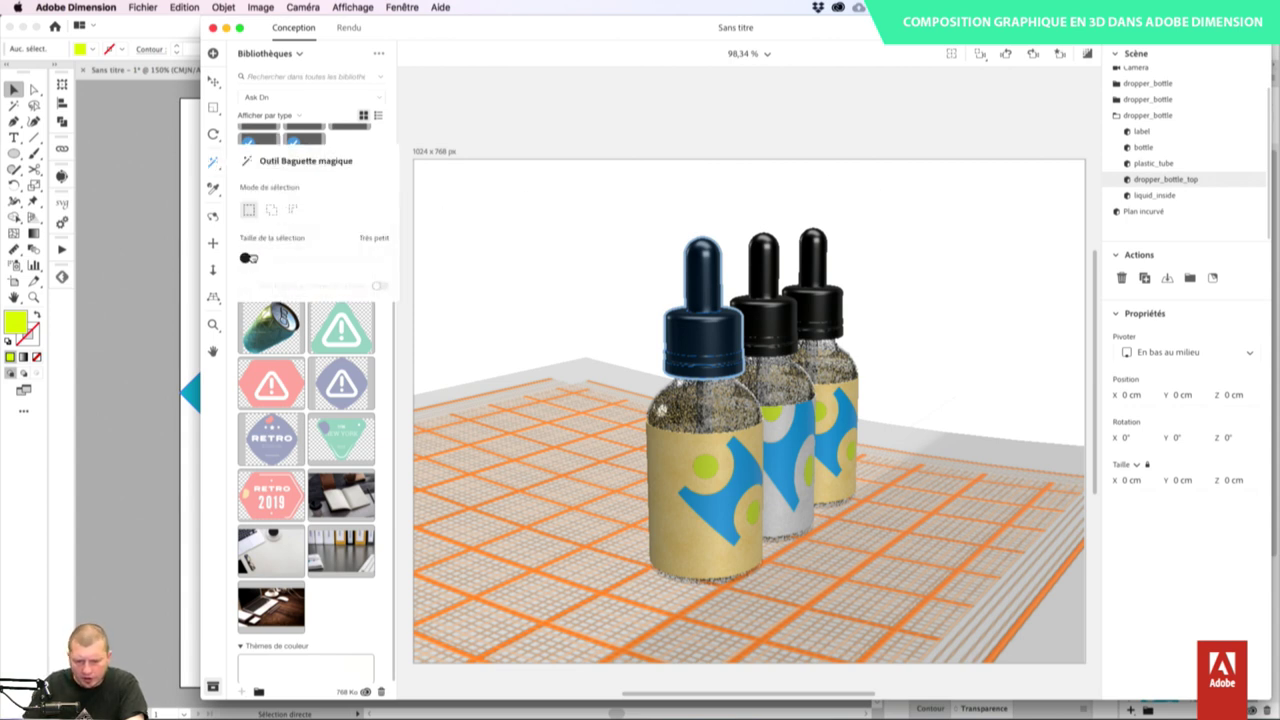
mouse_move(263, 259)
mouse_down()
mouse_move(258, 241)
mouse_move(271, 261)
mouse_up()
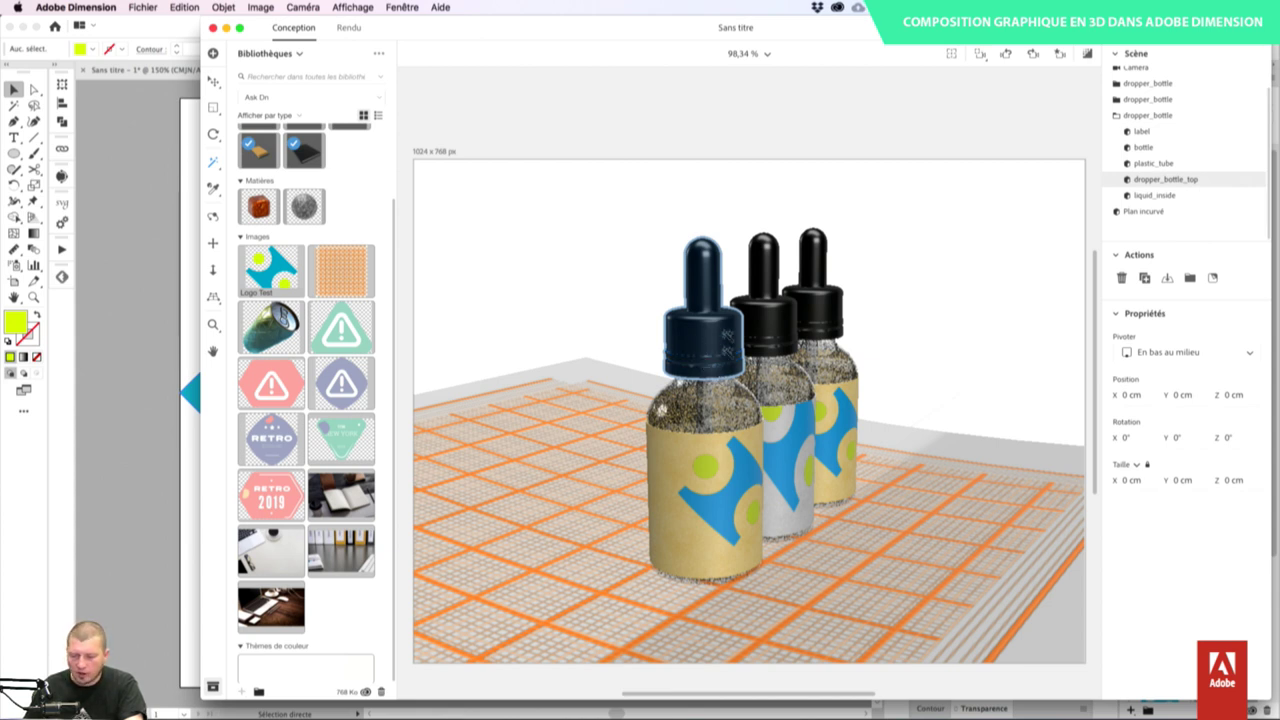
- Copy and paste the front bottle's dropper_bottle_top and move the copy beside the bottles to about X -8,1 cm, Z 5,5 cm
click(175, 7)
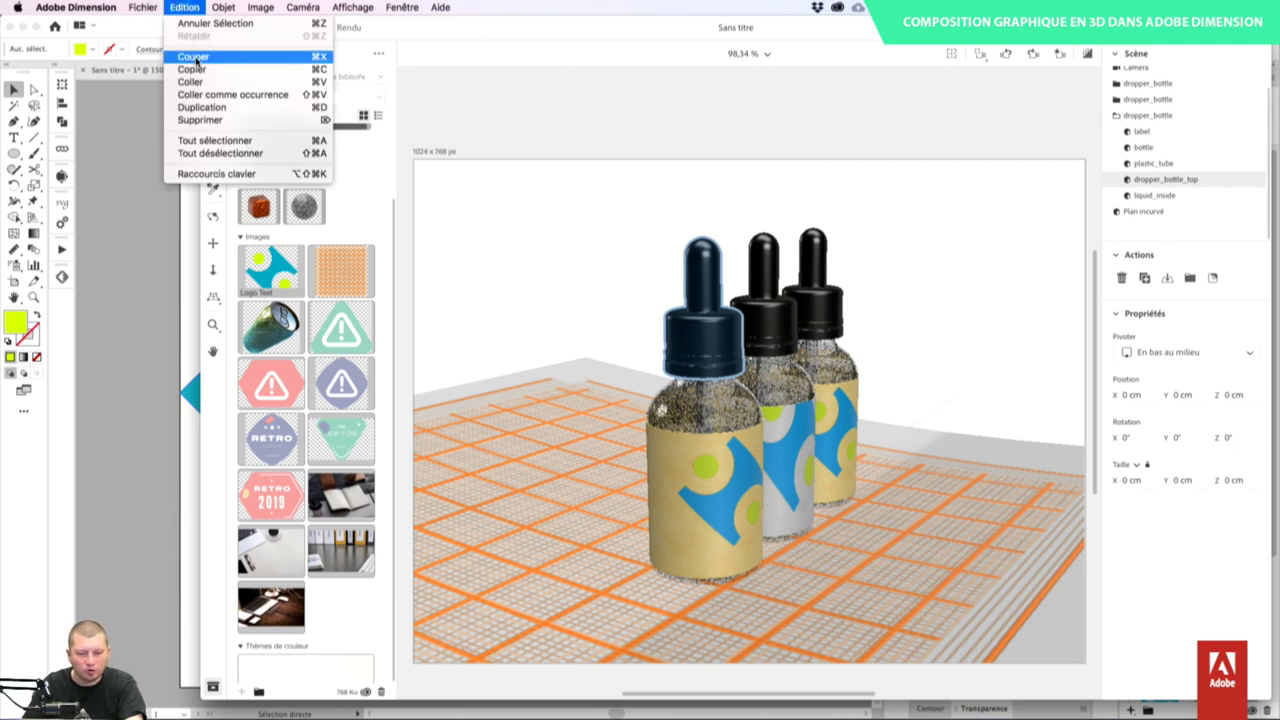
click(203, 71)
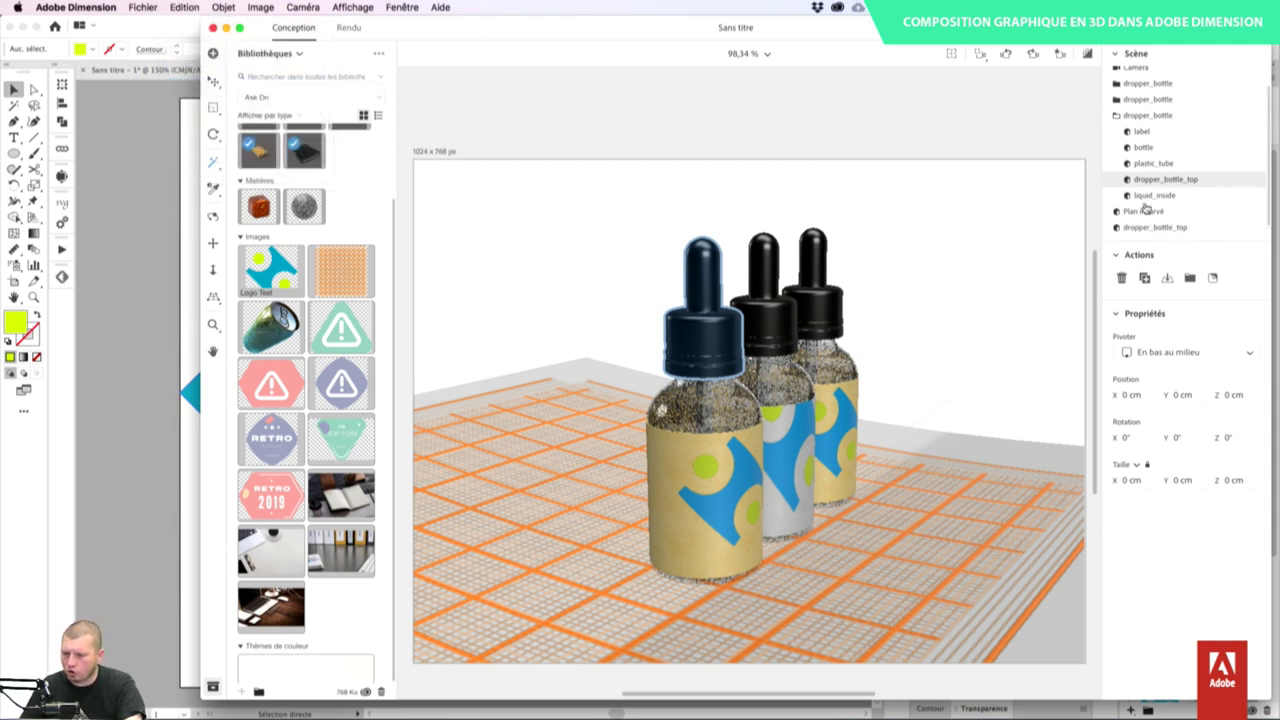
key(super+v)
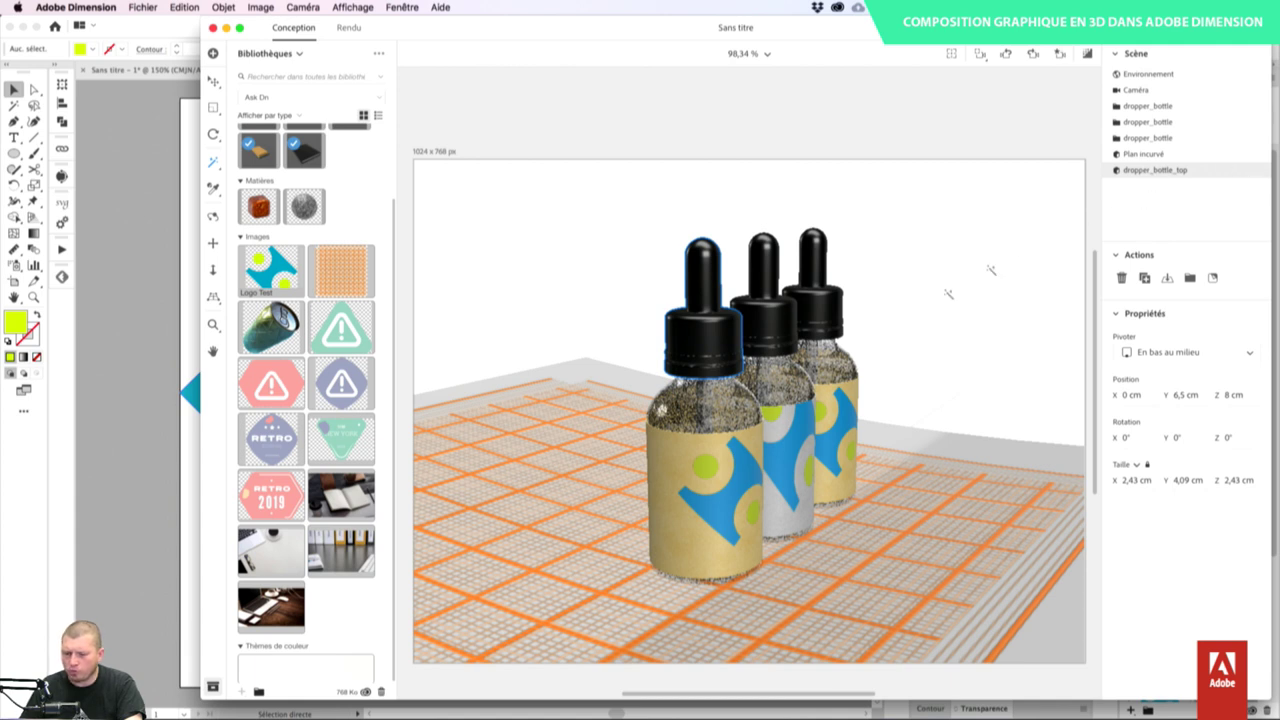
click(213, 81)
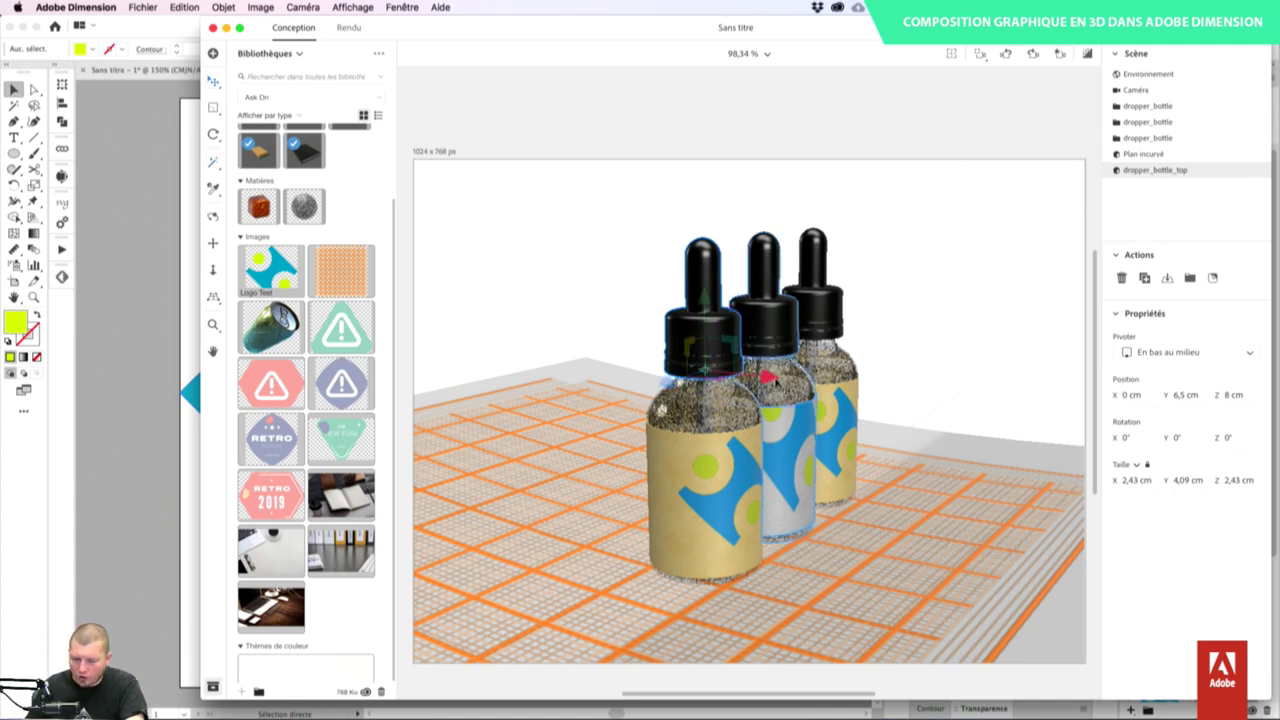
drag(718, 368, 568, 345)
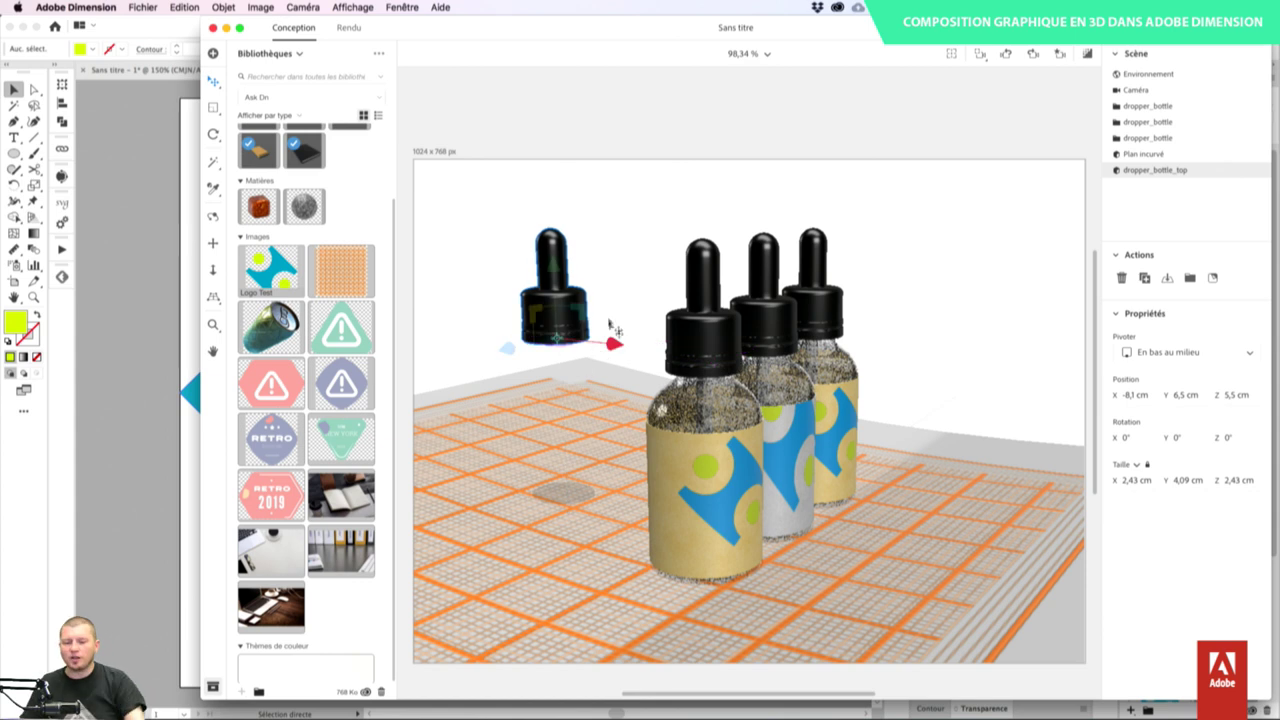
- Drop the copied dropper_bottle_top onto the ground and move it along X to about 4,6 cm, beside the bottles
click(600, 215)
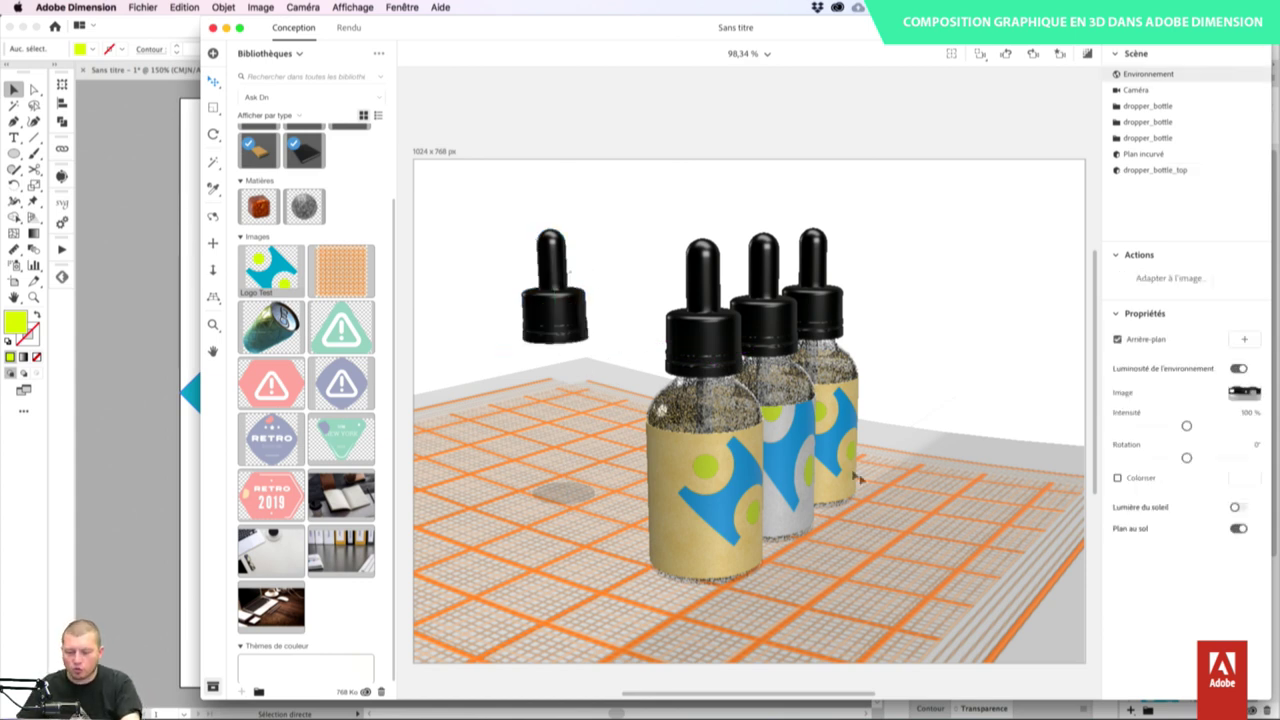
click(578, 312)
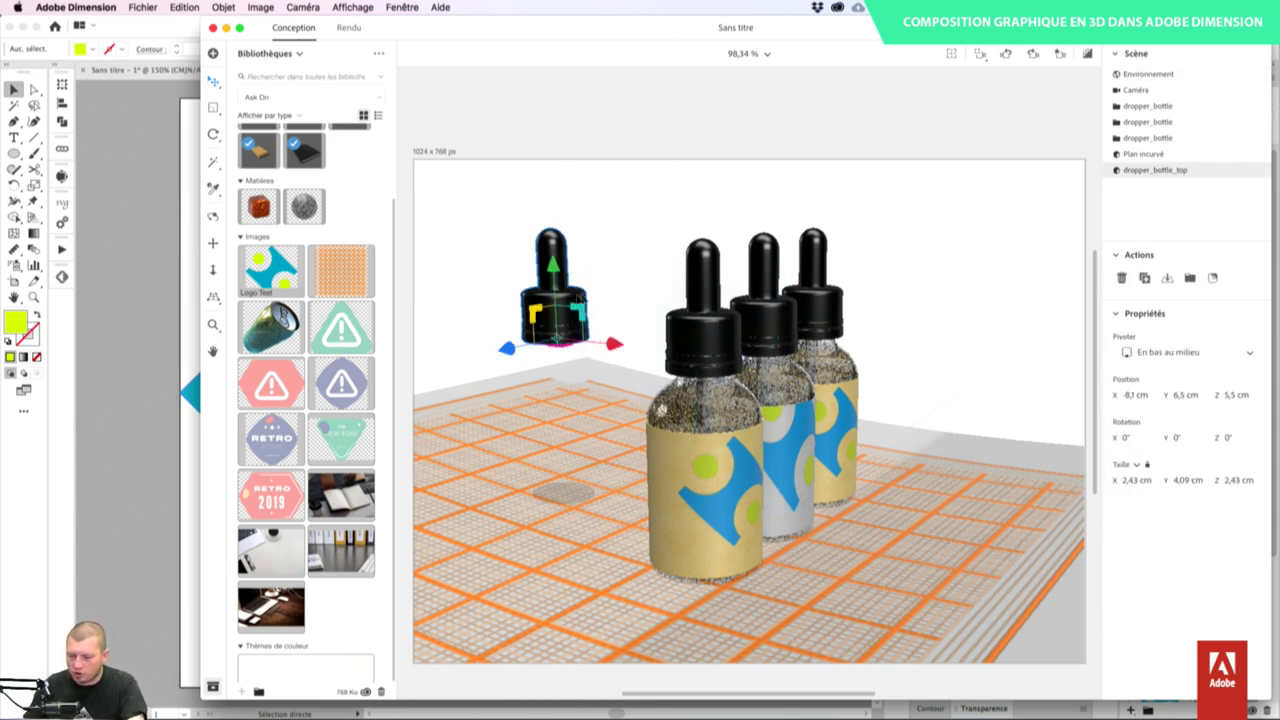
click(1167, 278)
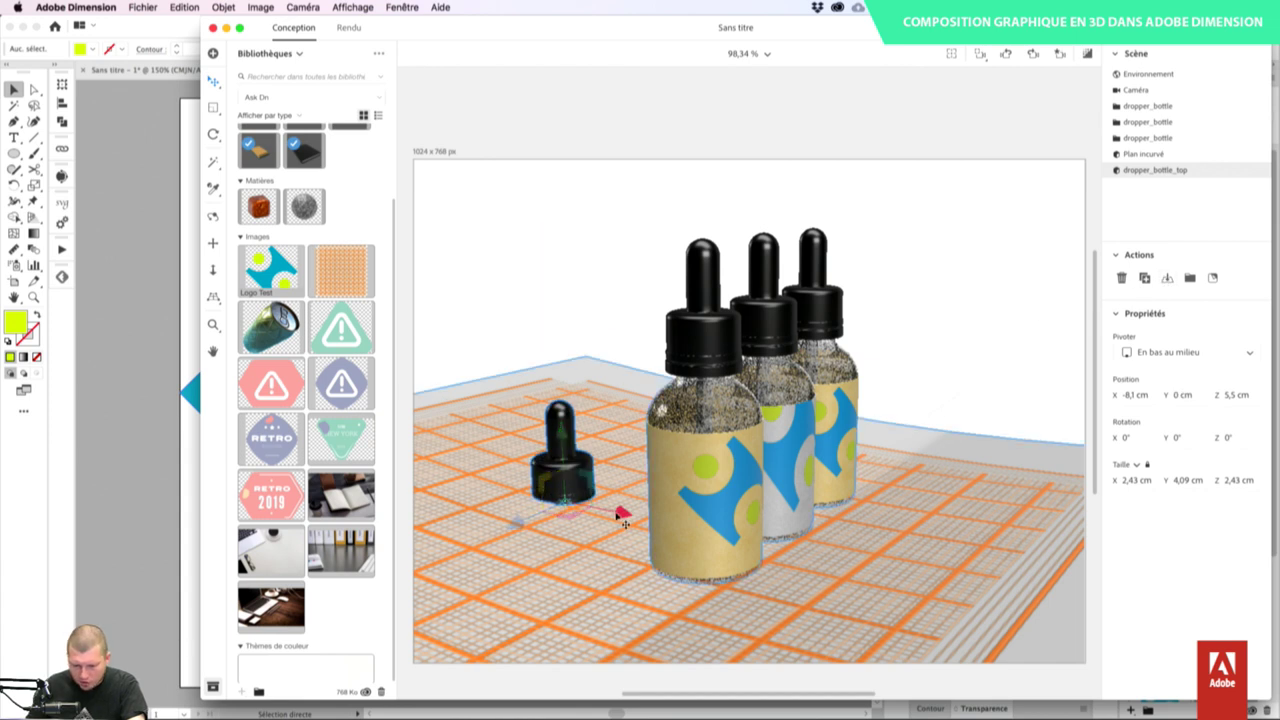
drag(622, 514, 940, 614)
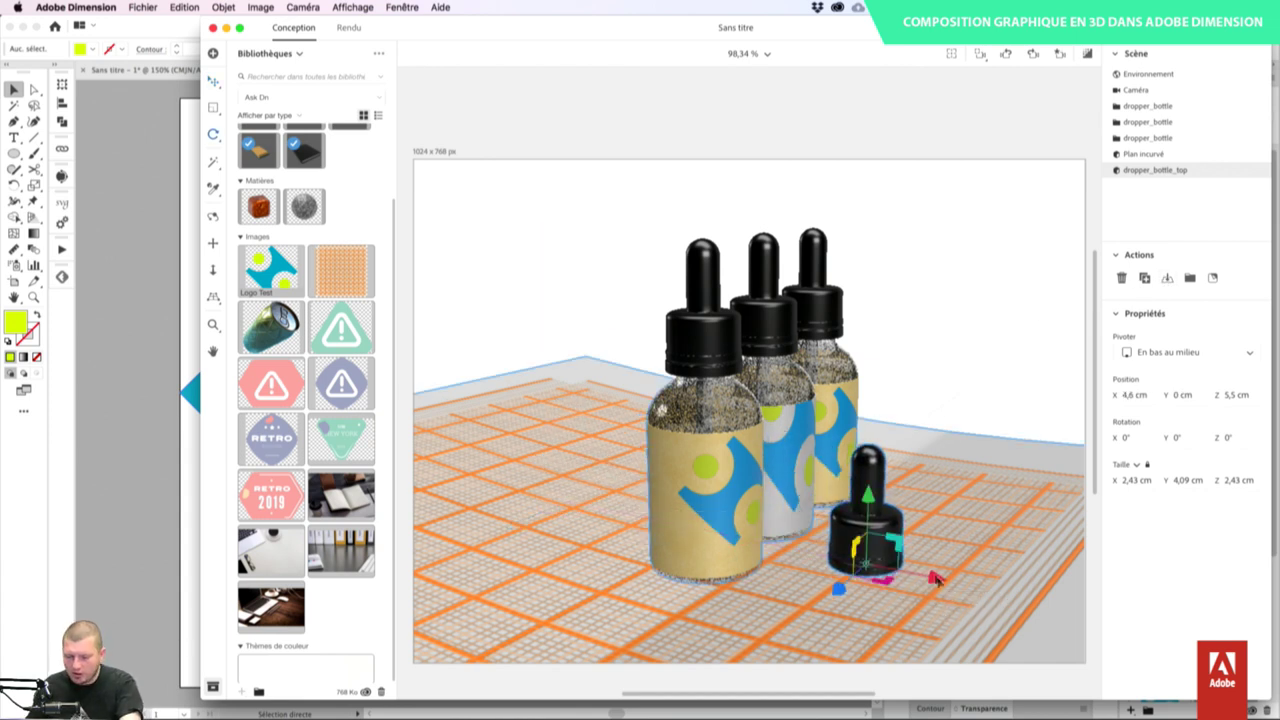
- Lay the dropper top on its side, rotated about X 75°, Y -180°, Z 137°, and place it grounded at about X 3,6 cm, Z 7,7 cm
key(r)
drag(848, 622, 960, 379)
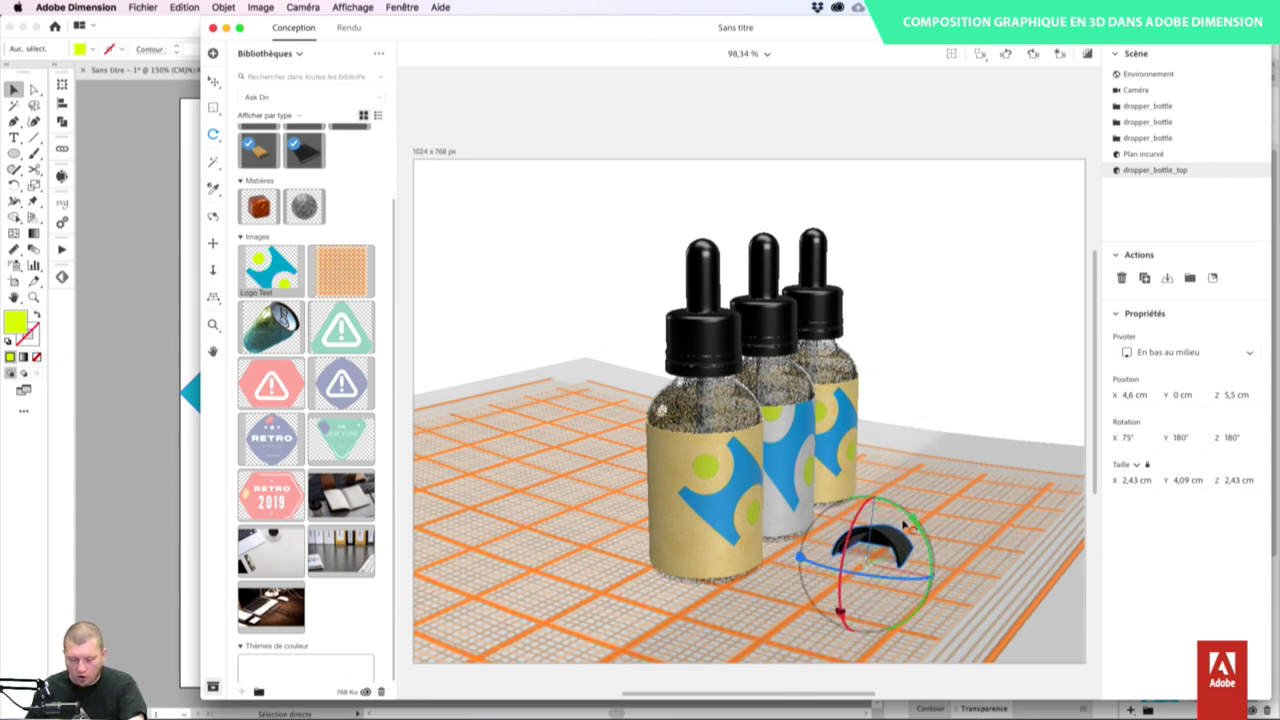
key(v)
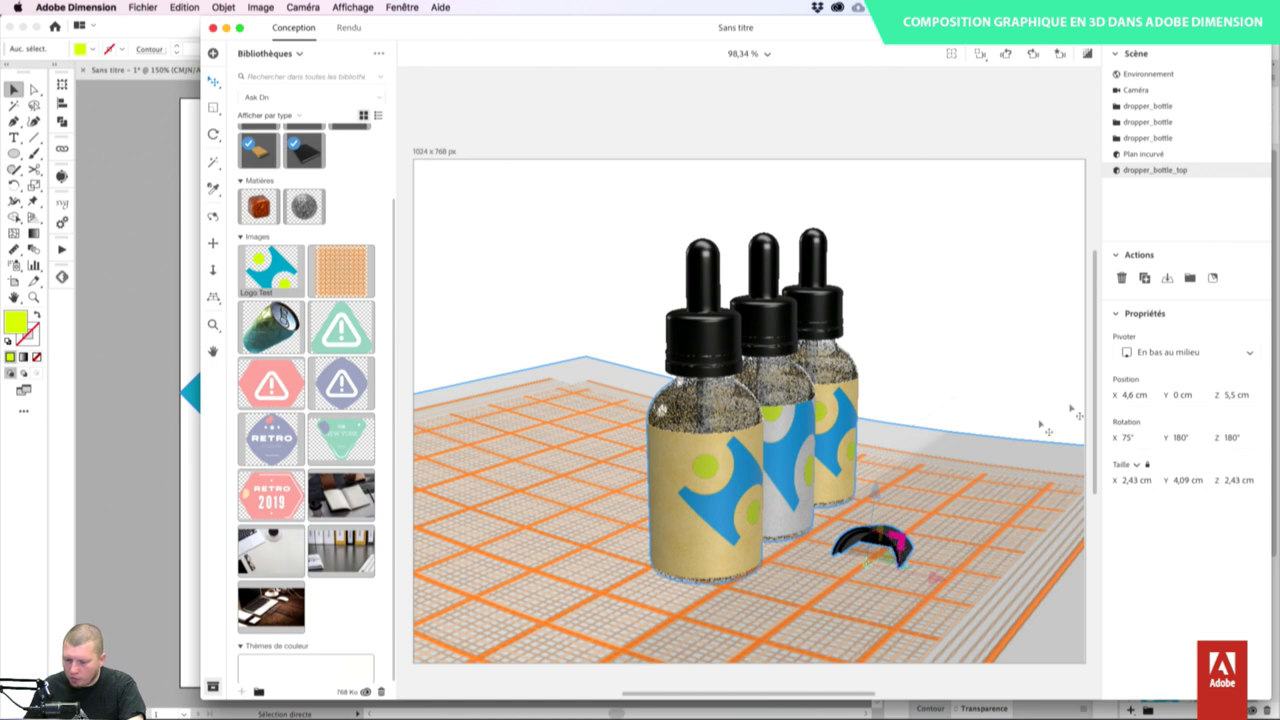
click(1167, 278)
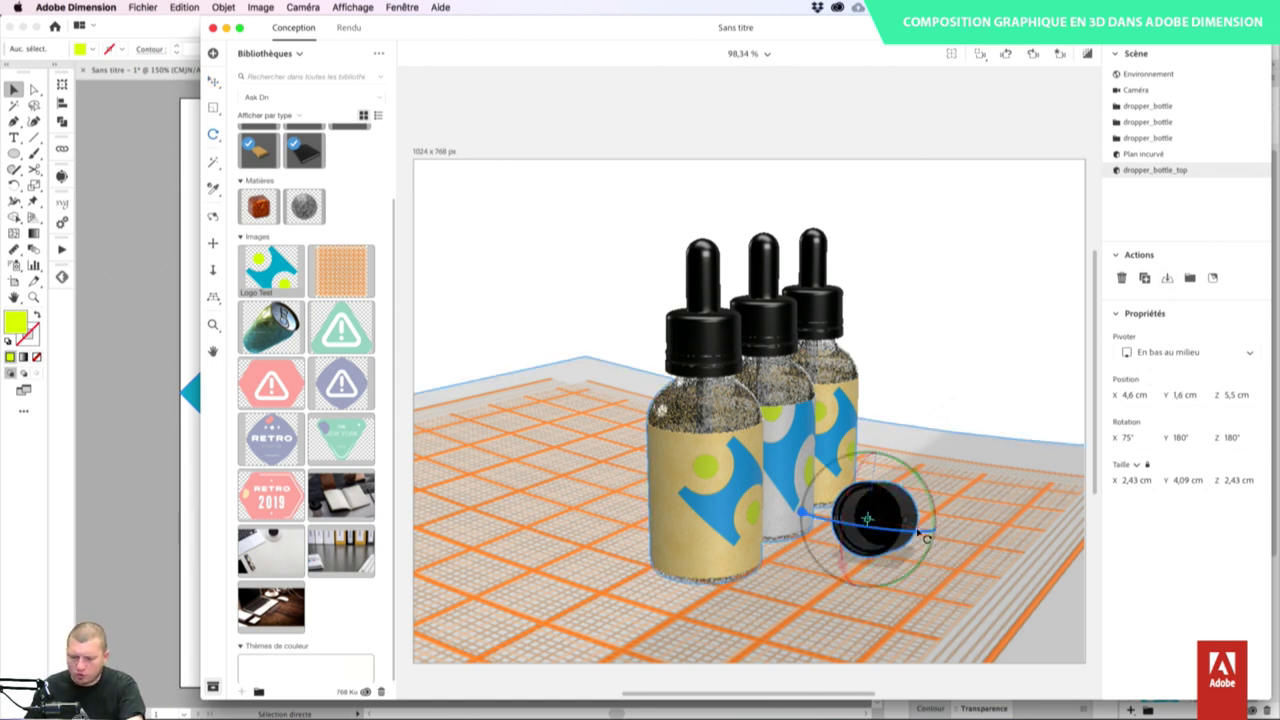
drag(903, 537, 930, 535)
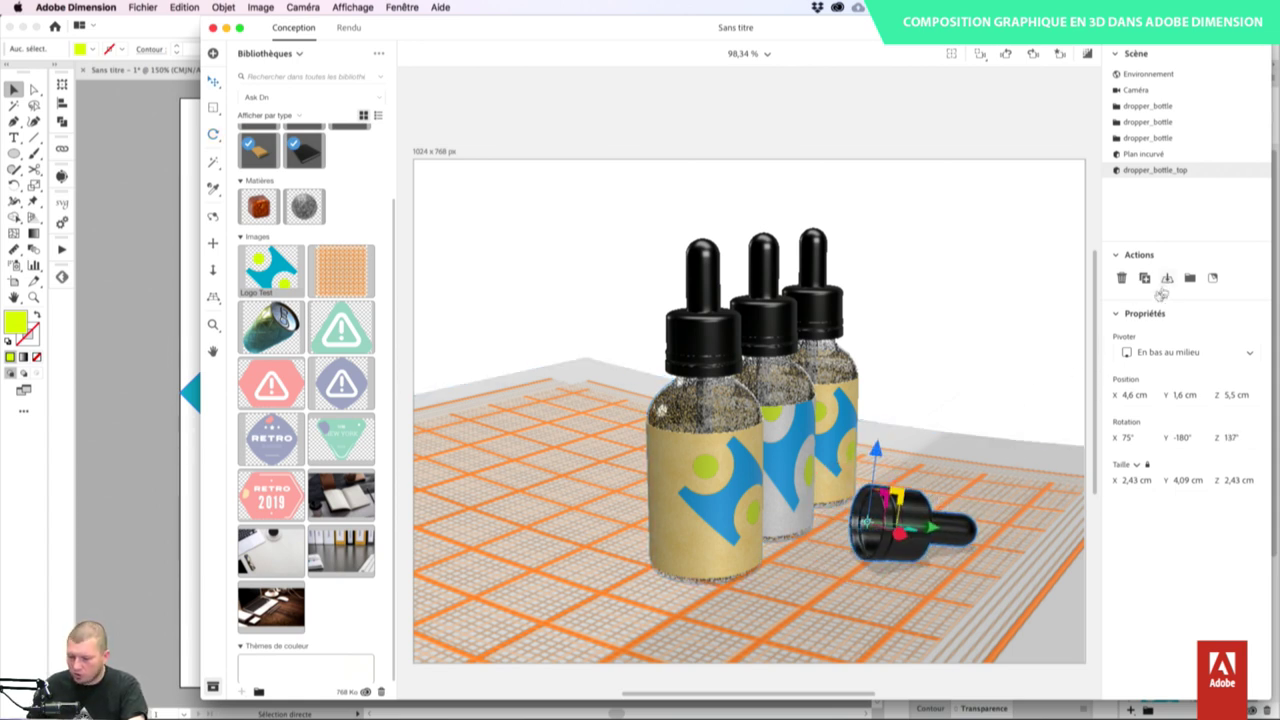
drag(903, 556, 876, 592)
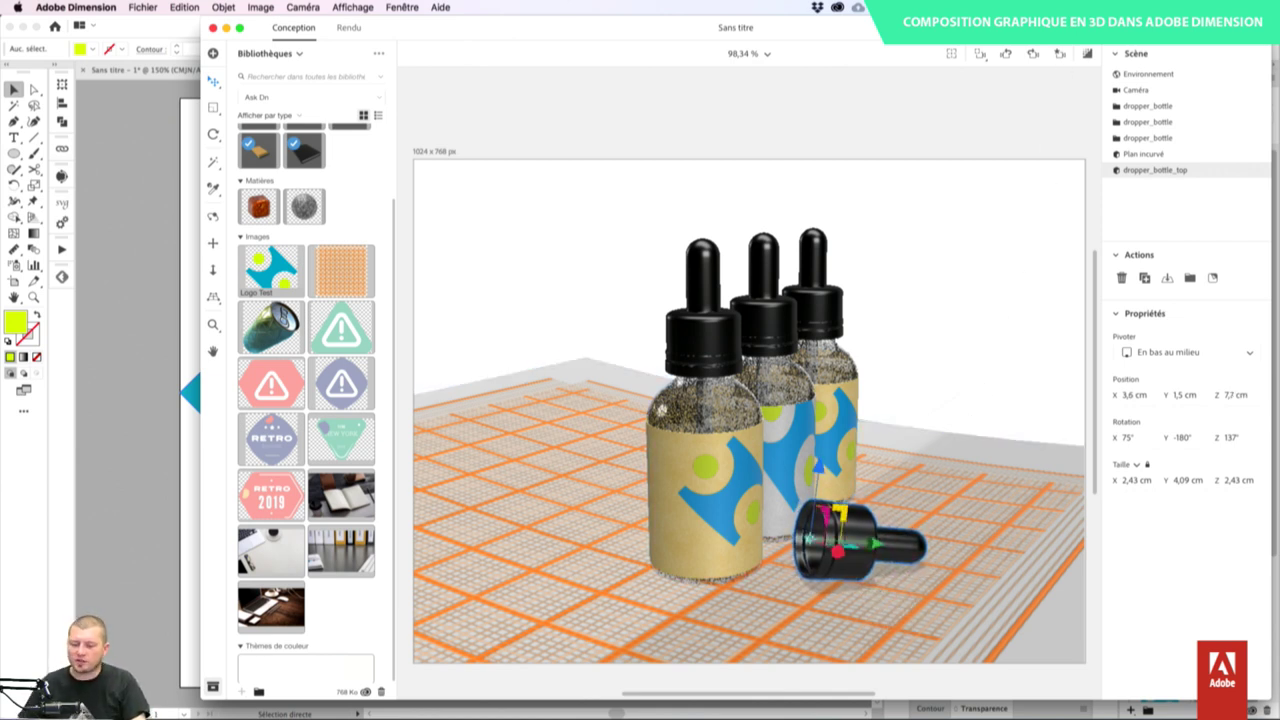
- Preview the render, and set only the TroisQuart Mise AU Point view for local rendering
click(1088, 57)
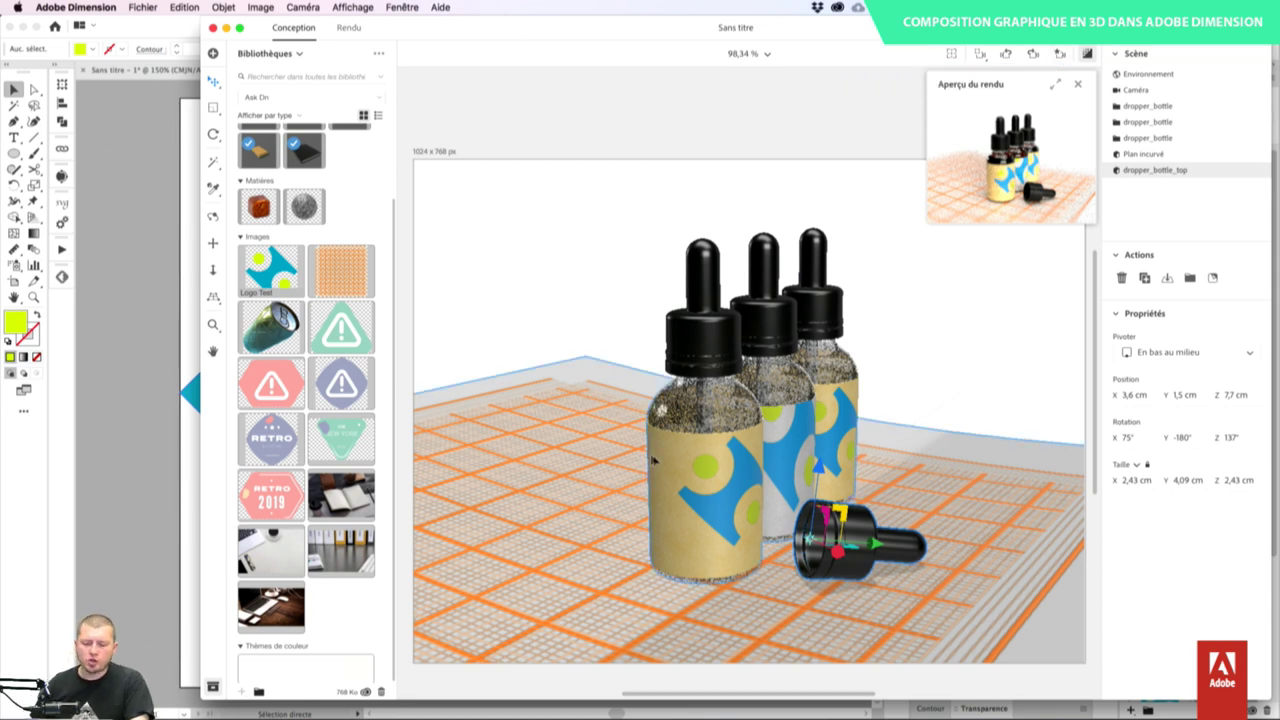
click(348, 28)
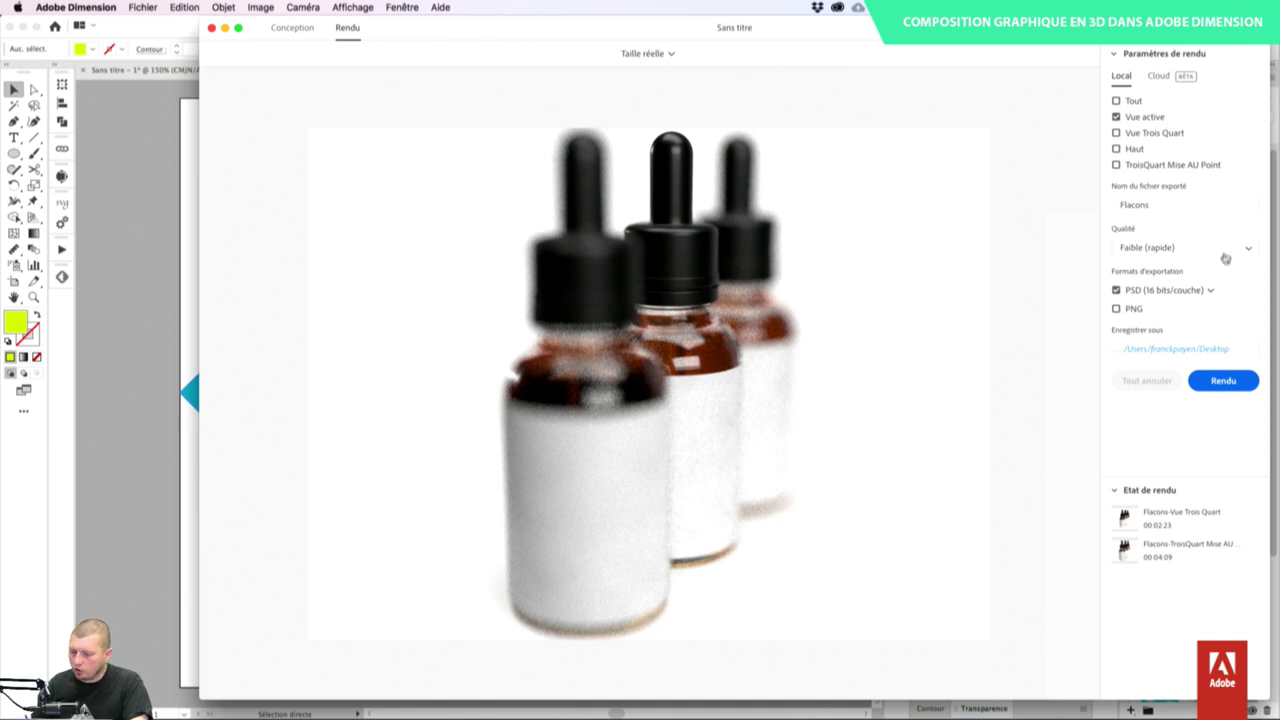
click(1116, 133)
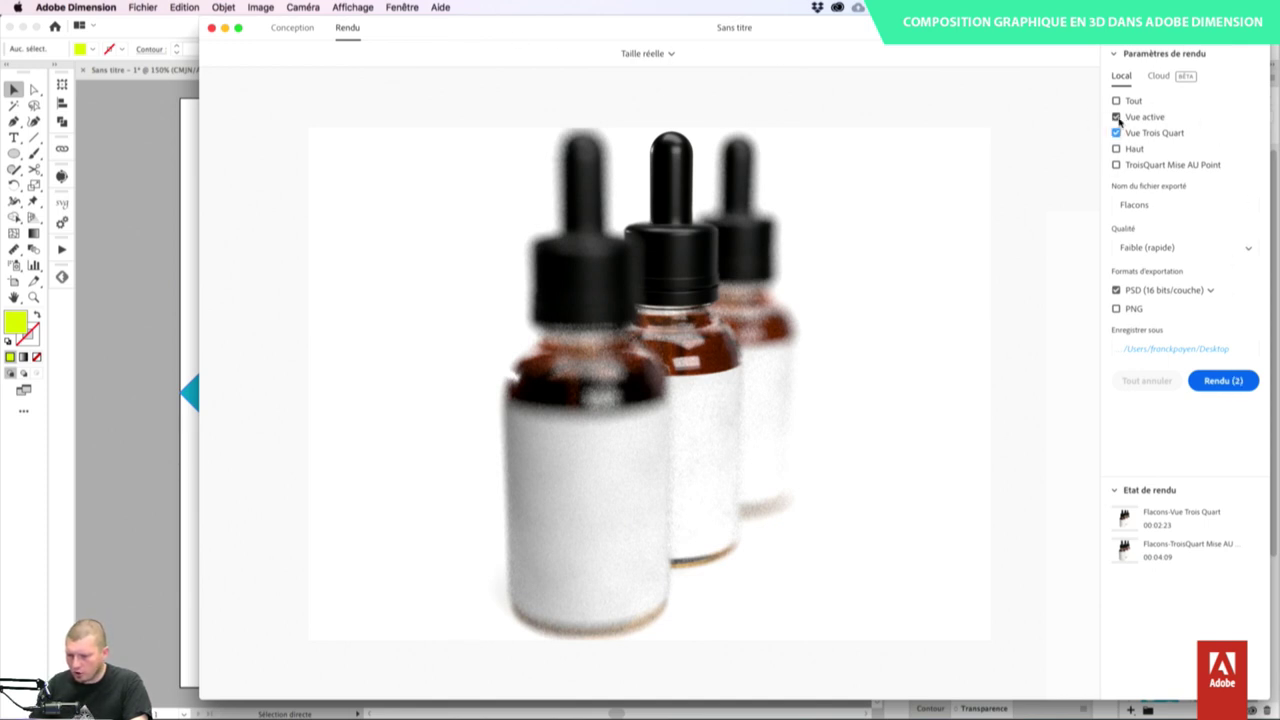
click(1116, 117)
click(1116, 165)
click(1116, 133)
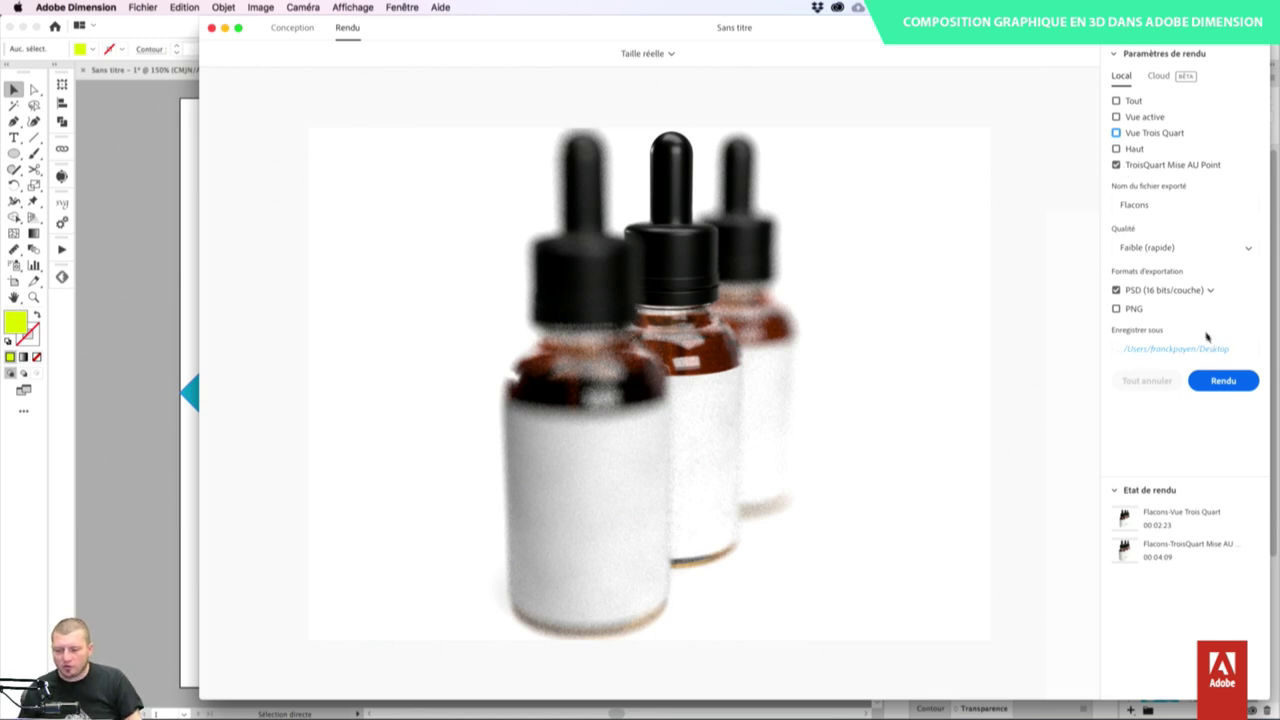
- Name the exported file Flacons 2 instead of overwriting the existing one, and start the local render before cancelling it
click(1225, 381)
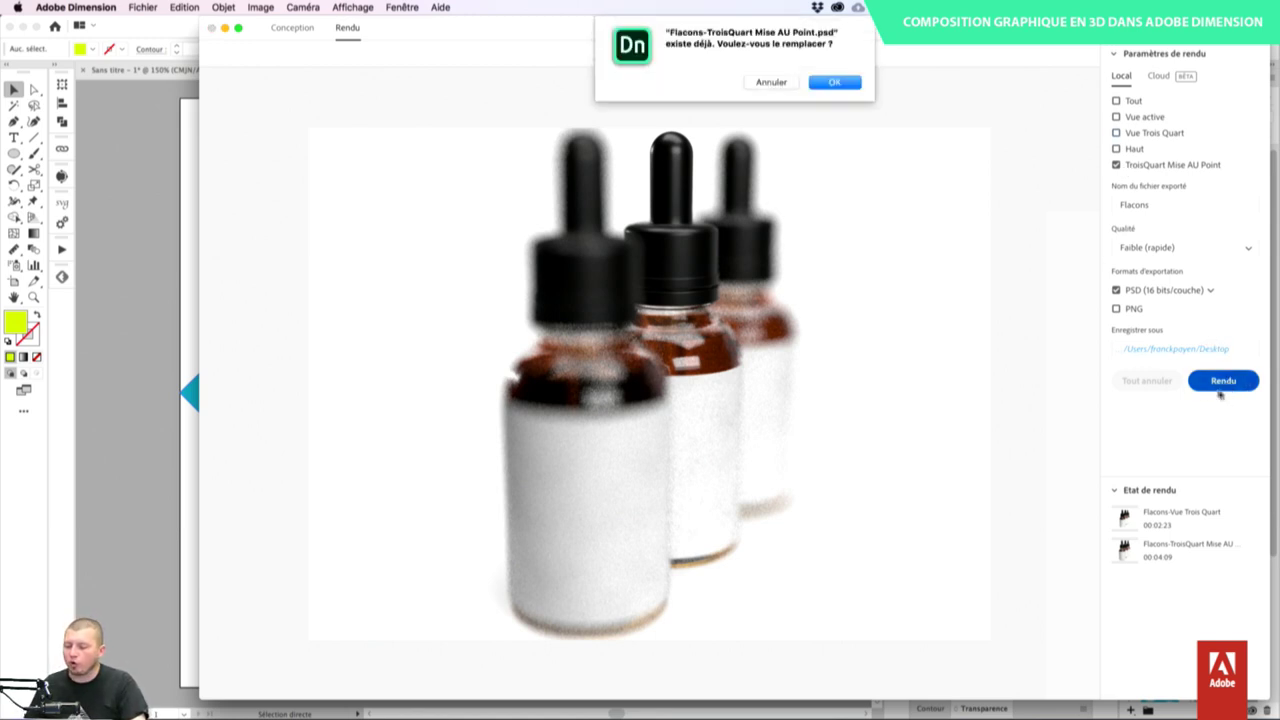
click(771, 82)
click(1190, 205)
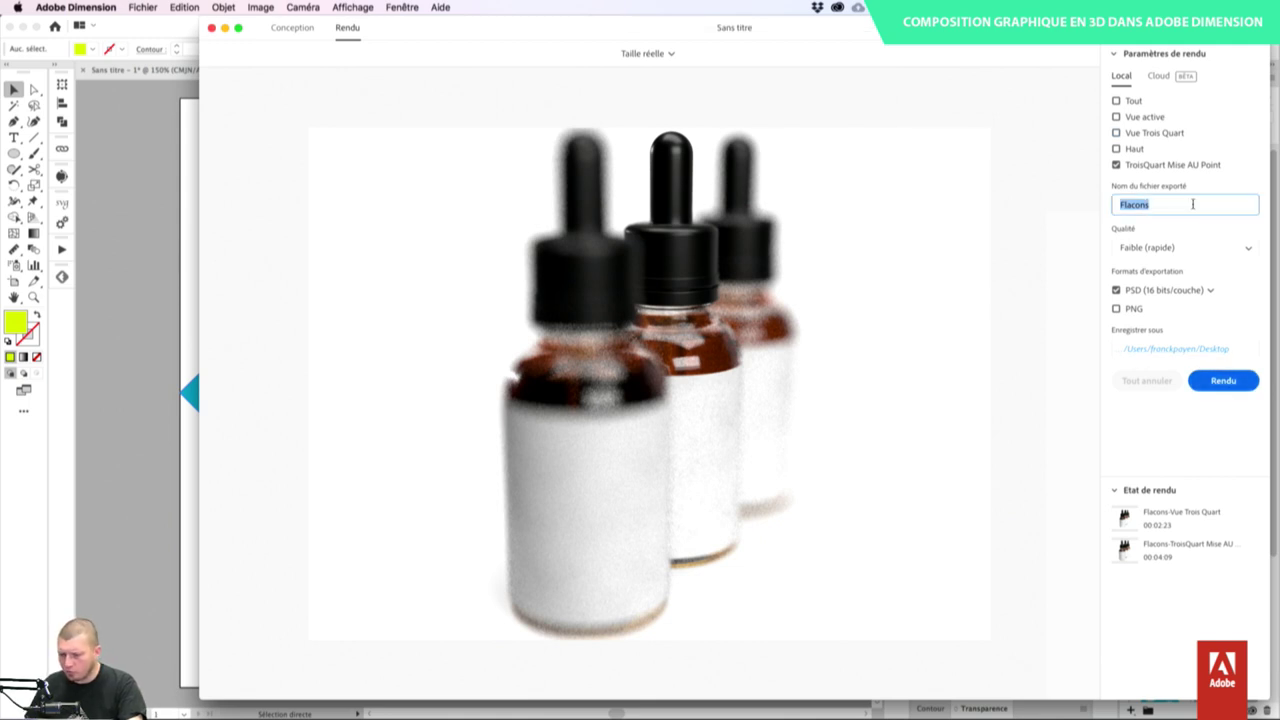
key(Right)
text(2)
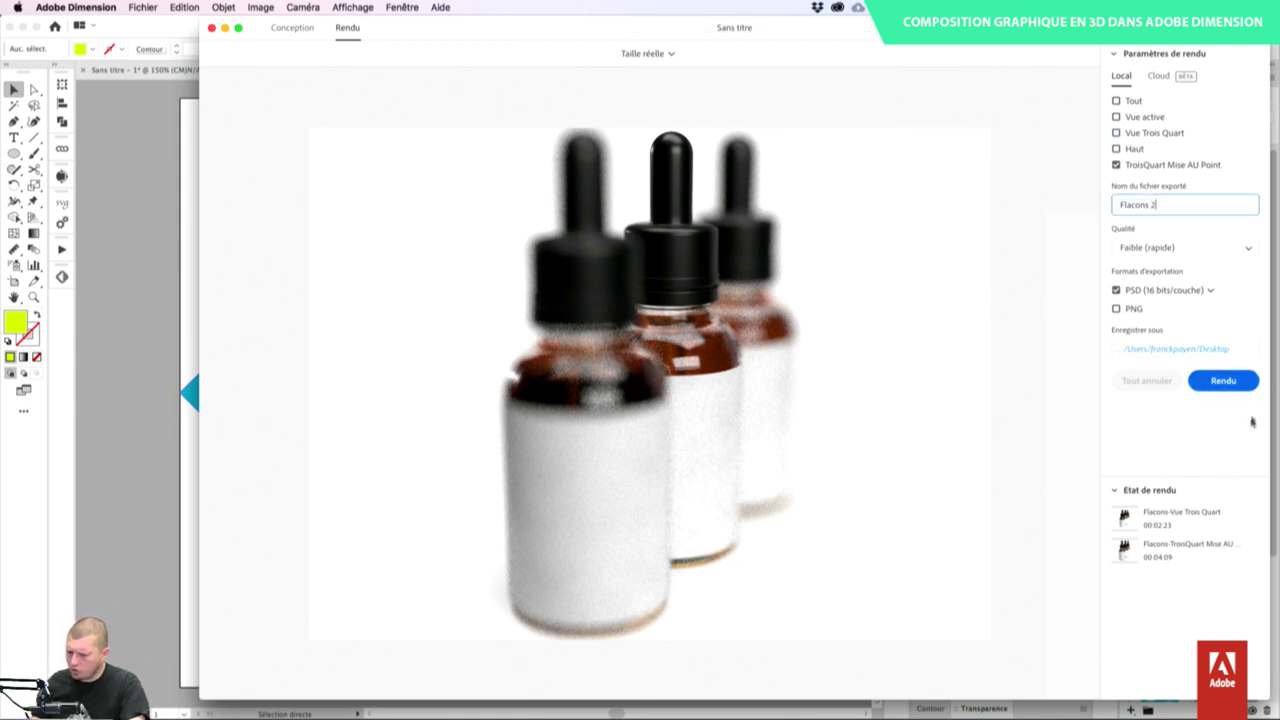
click(1228, 381)
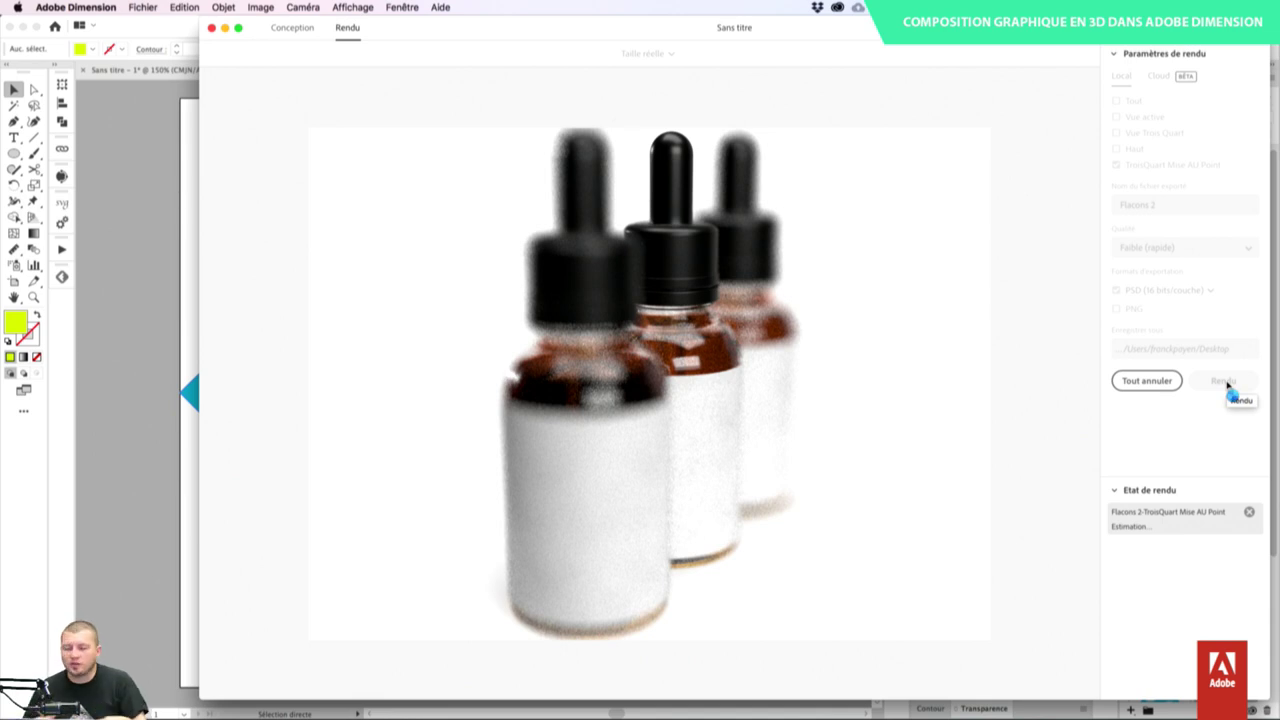
click(1147, 381)
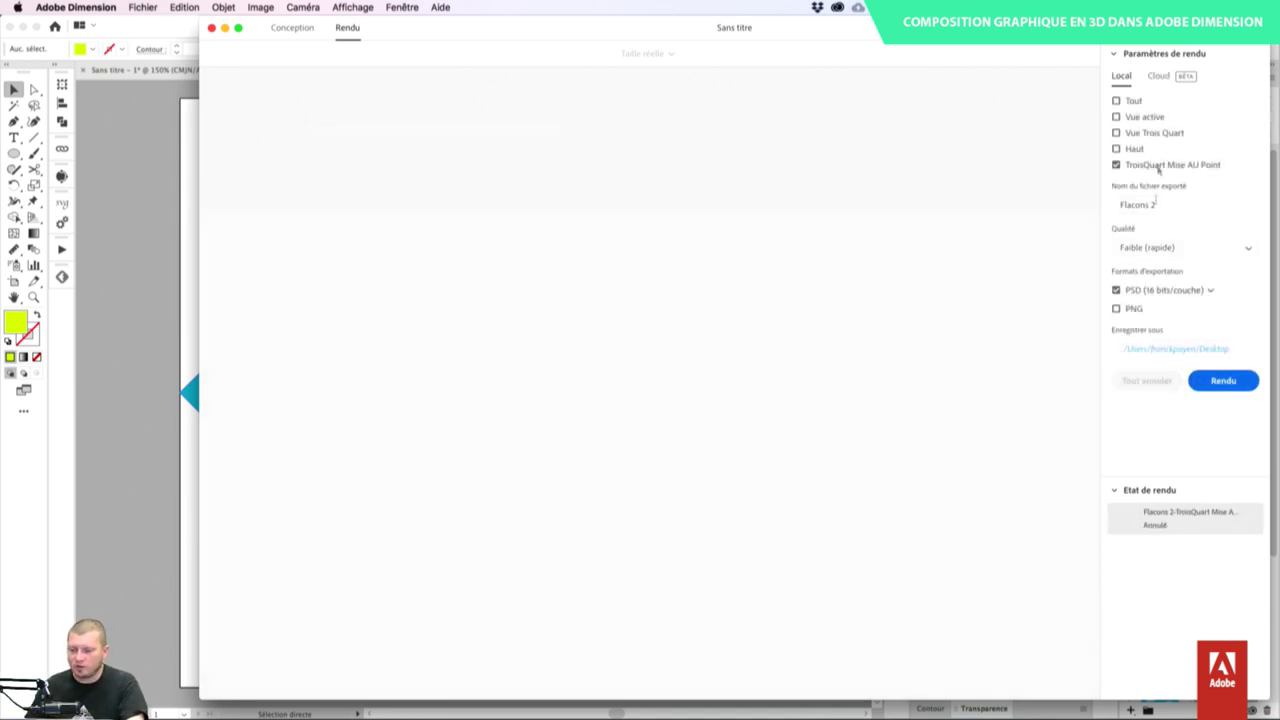
- Switch the render settings to Cloud and look through the available quality levels
click(1165, 76)
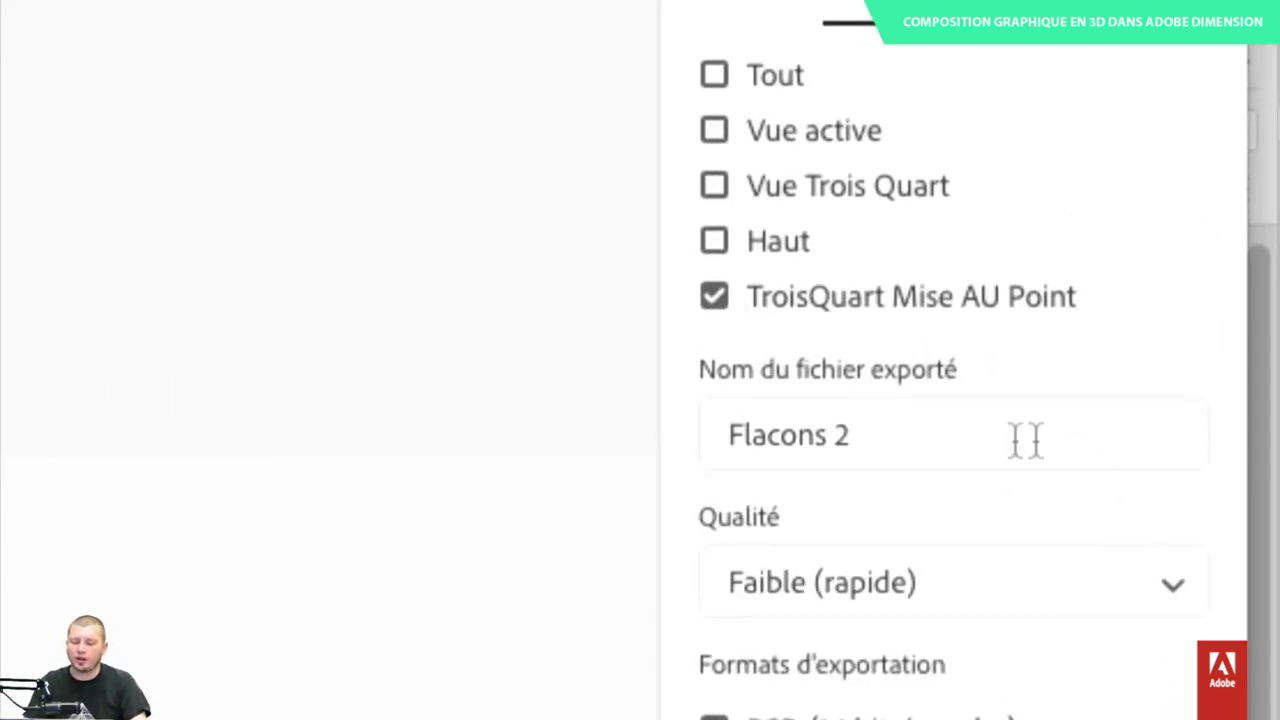
click(958, 584)
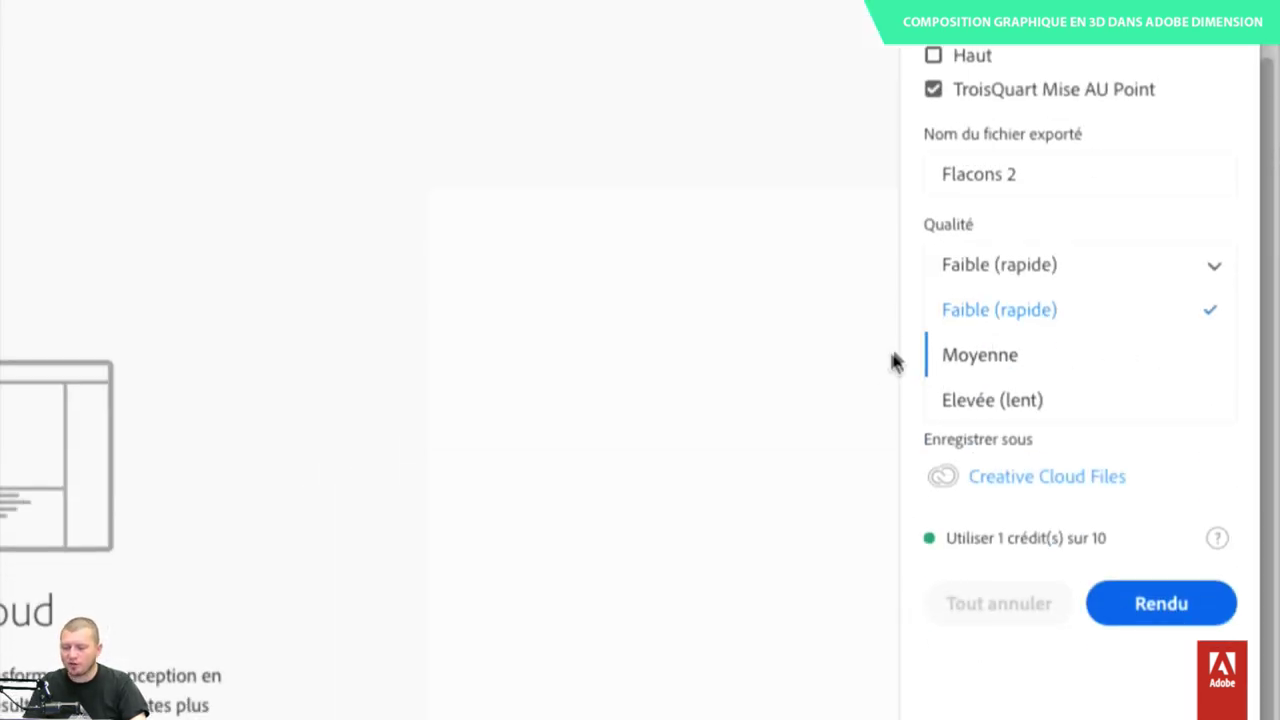
click(1203, 456)
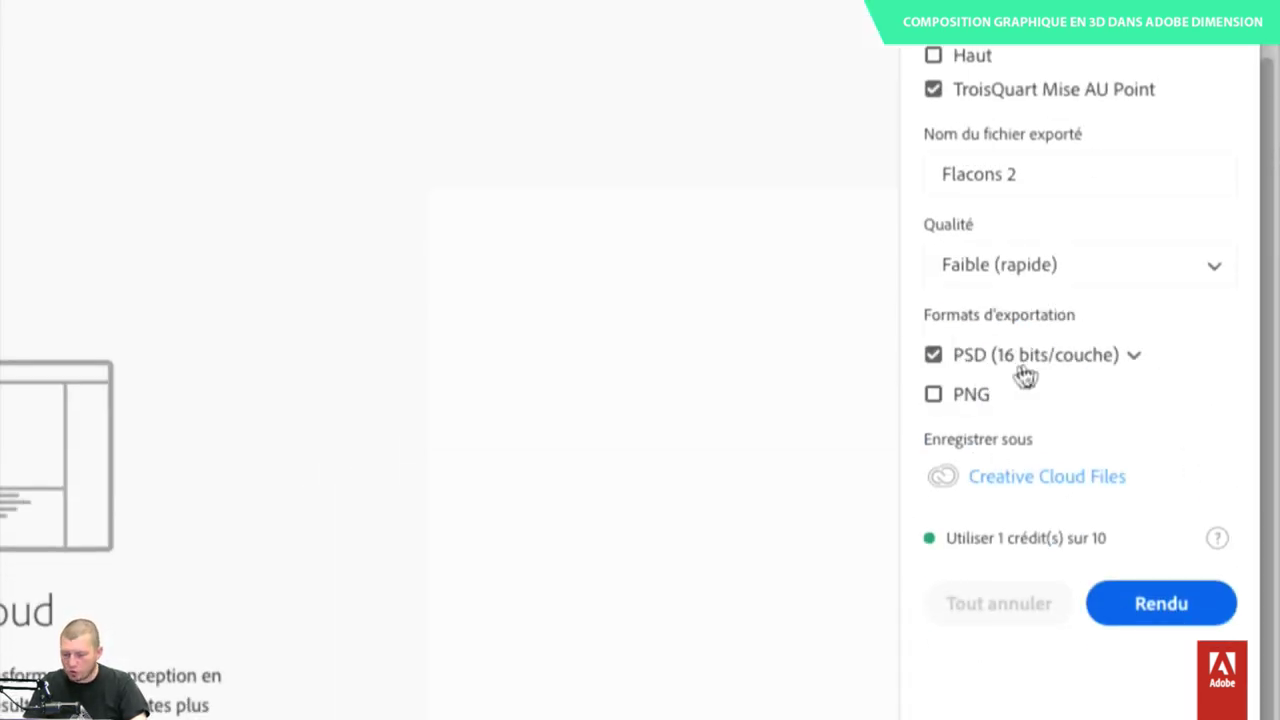
- Open the Creative Cloud Files renders folder in Chrome, check its sharing options, and return to Dimension
click(1082, 480)
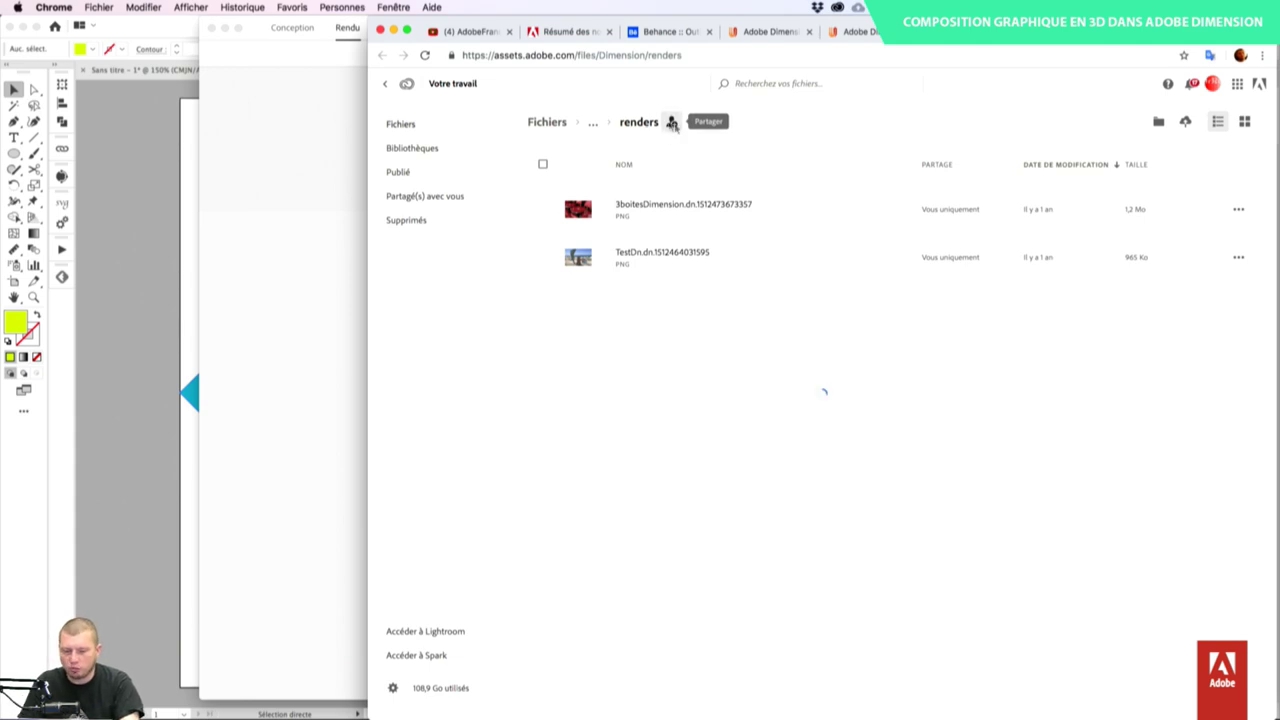
click(672, 122)
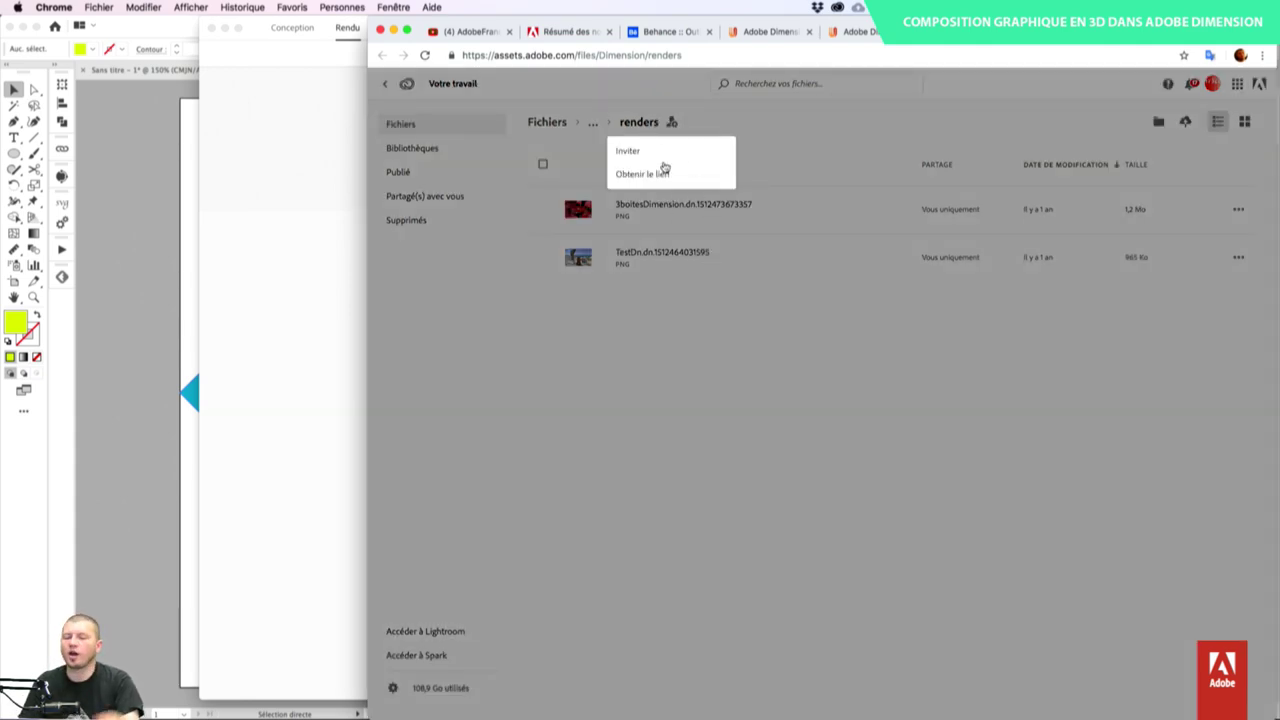
click(664, 371)
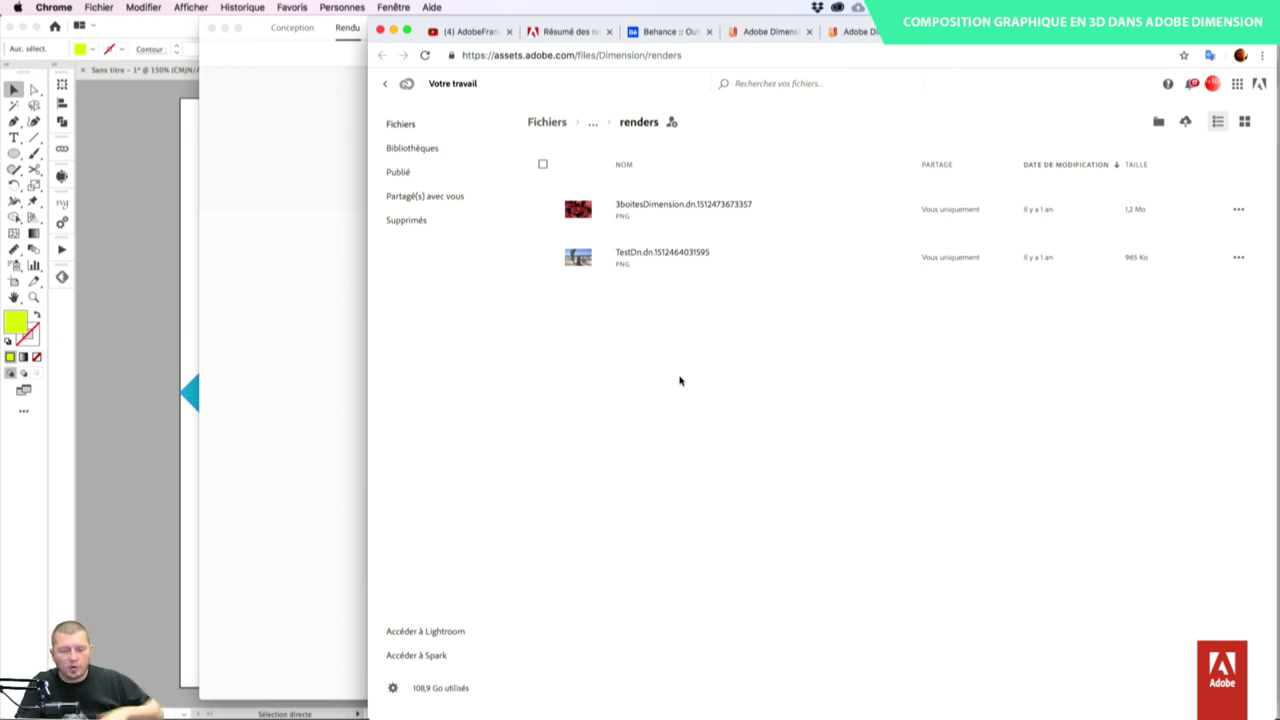
click(330, 343)
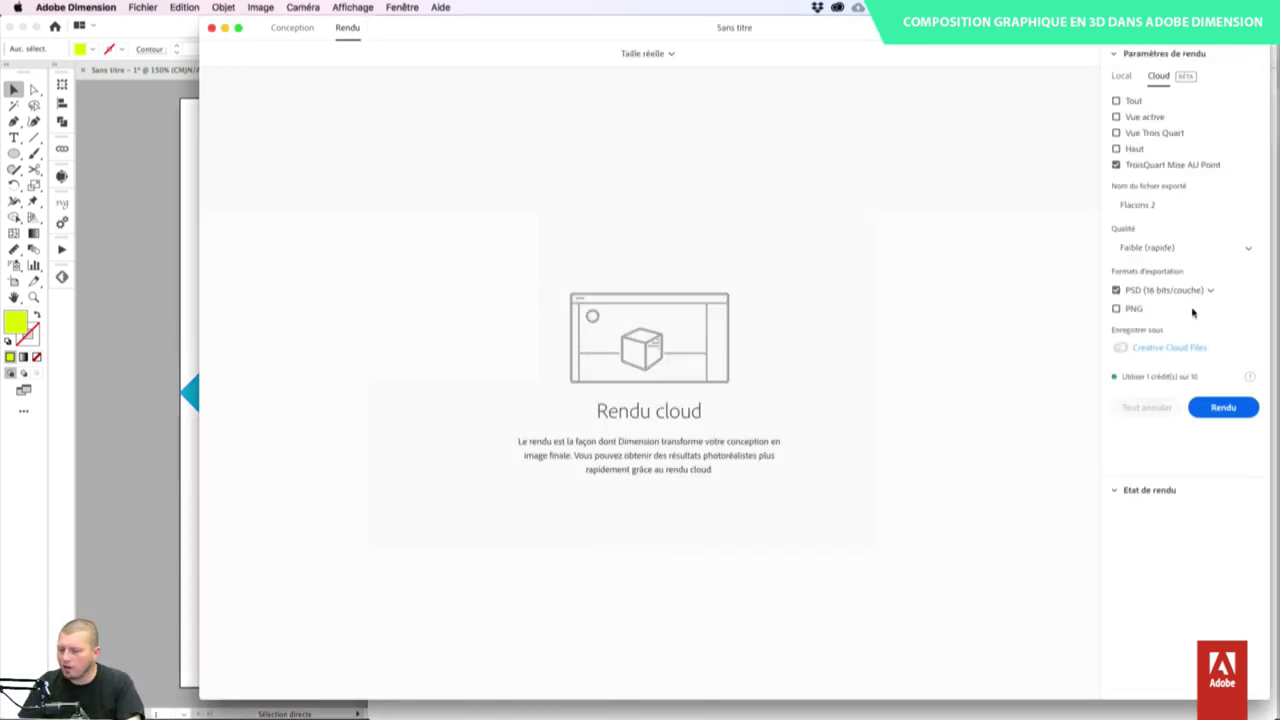
- Compare the cloud render credit cost by trying the qualities Elevée (lent), Faible (rapide) and Moyenne
click(1148, 252)
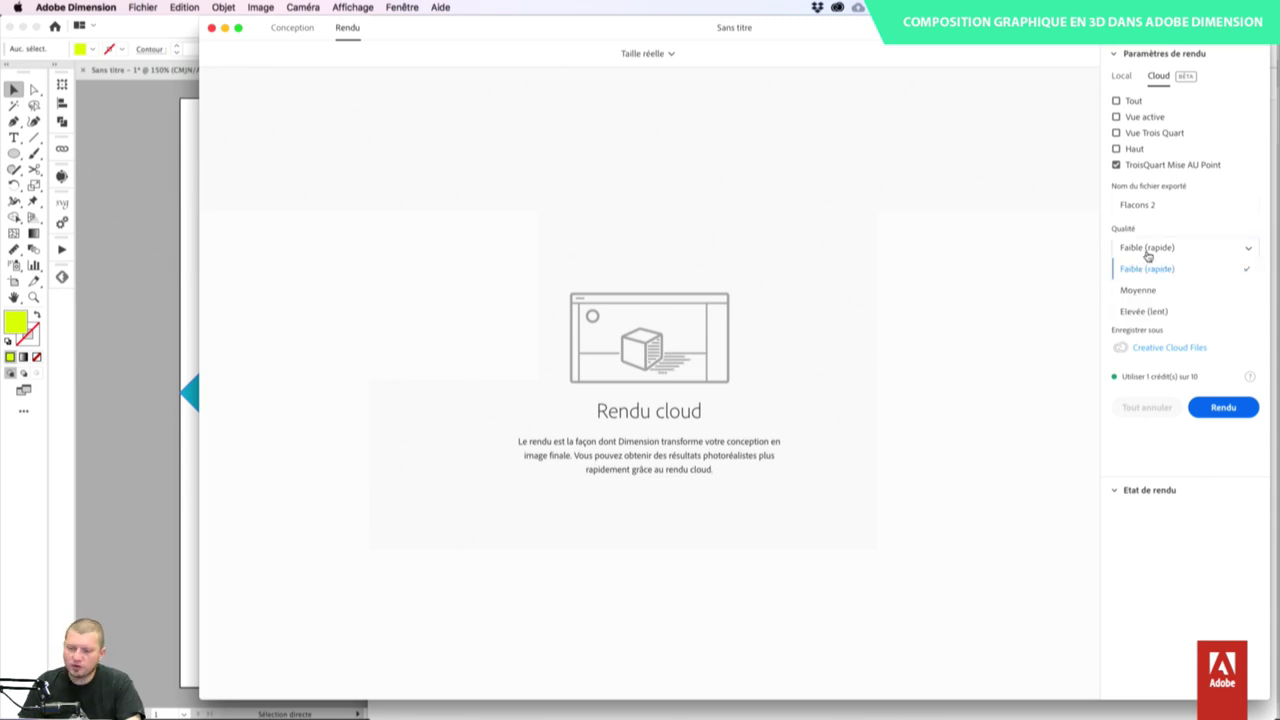
click(1143, 313)
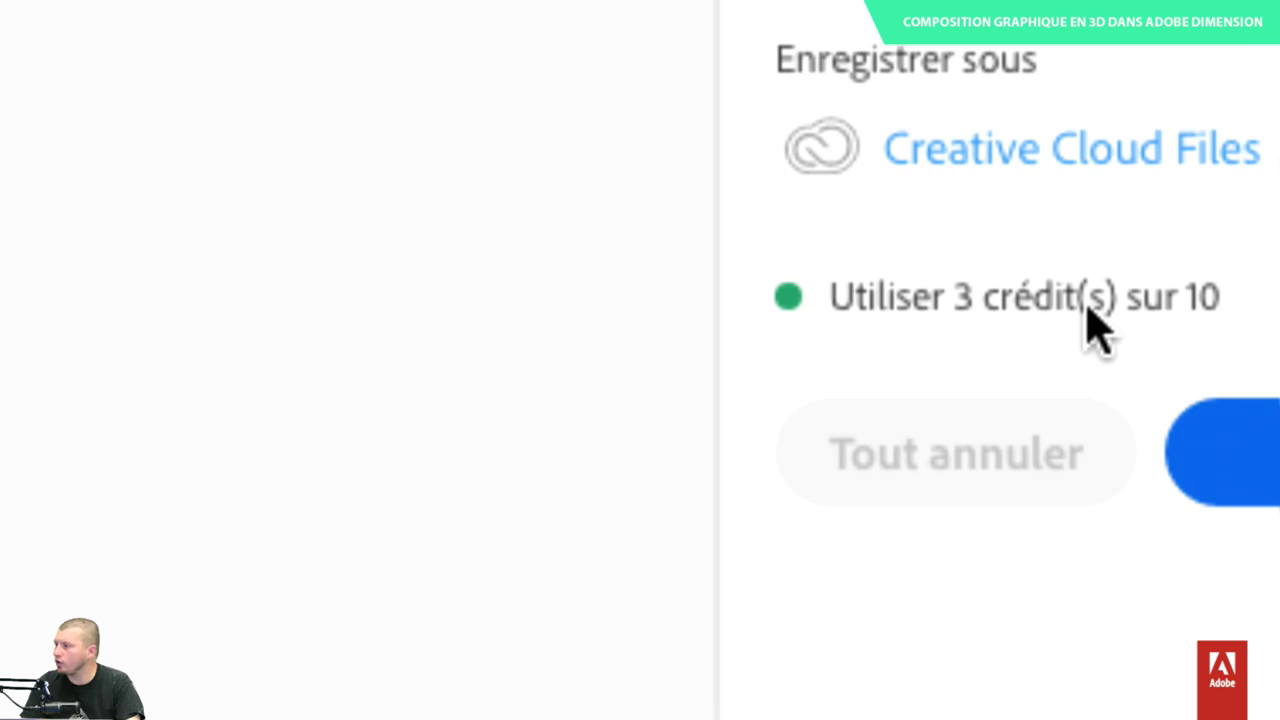
click(1152, 143)
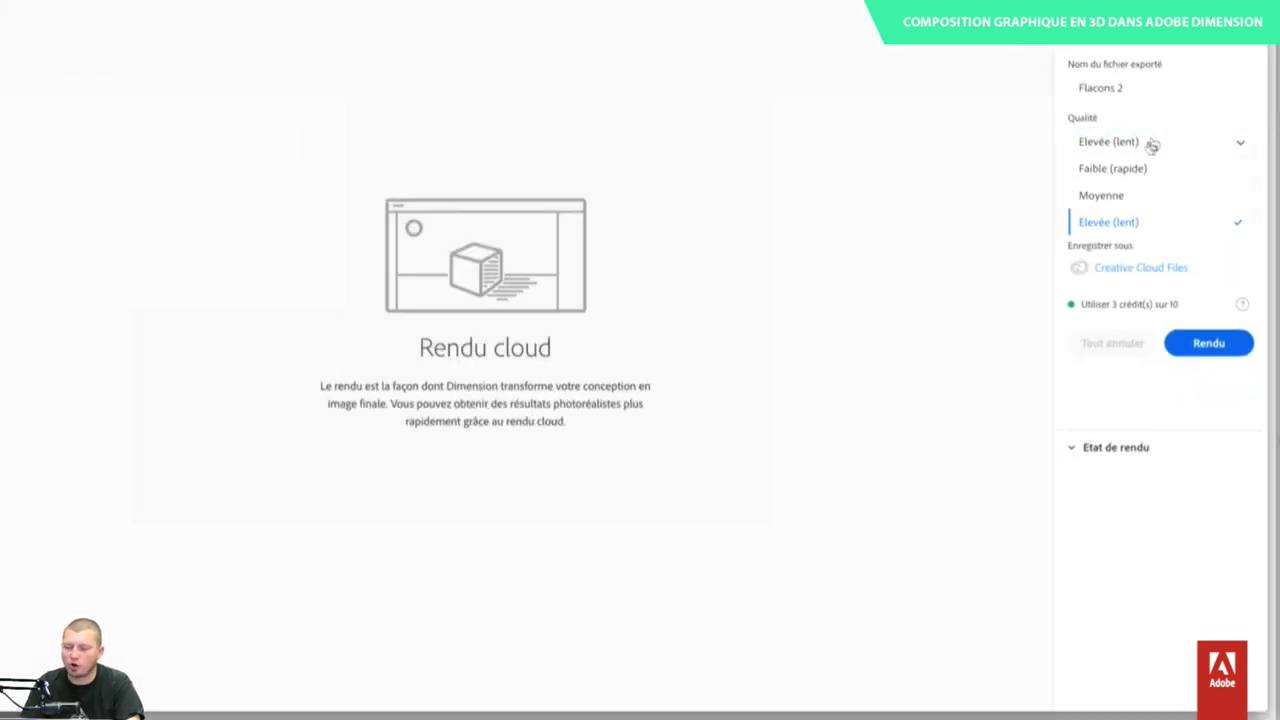
click(1133, 168)
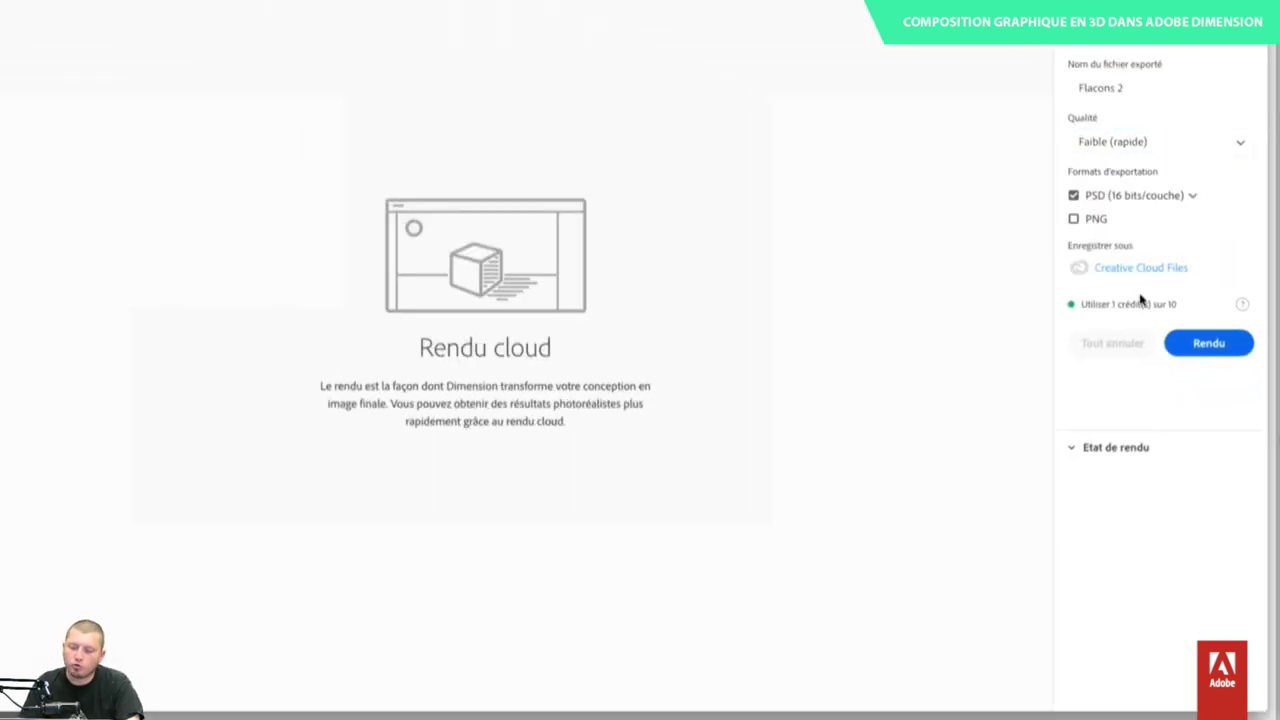
click(1131, 150)
click(1114, 191)
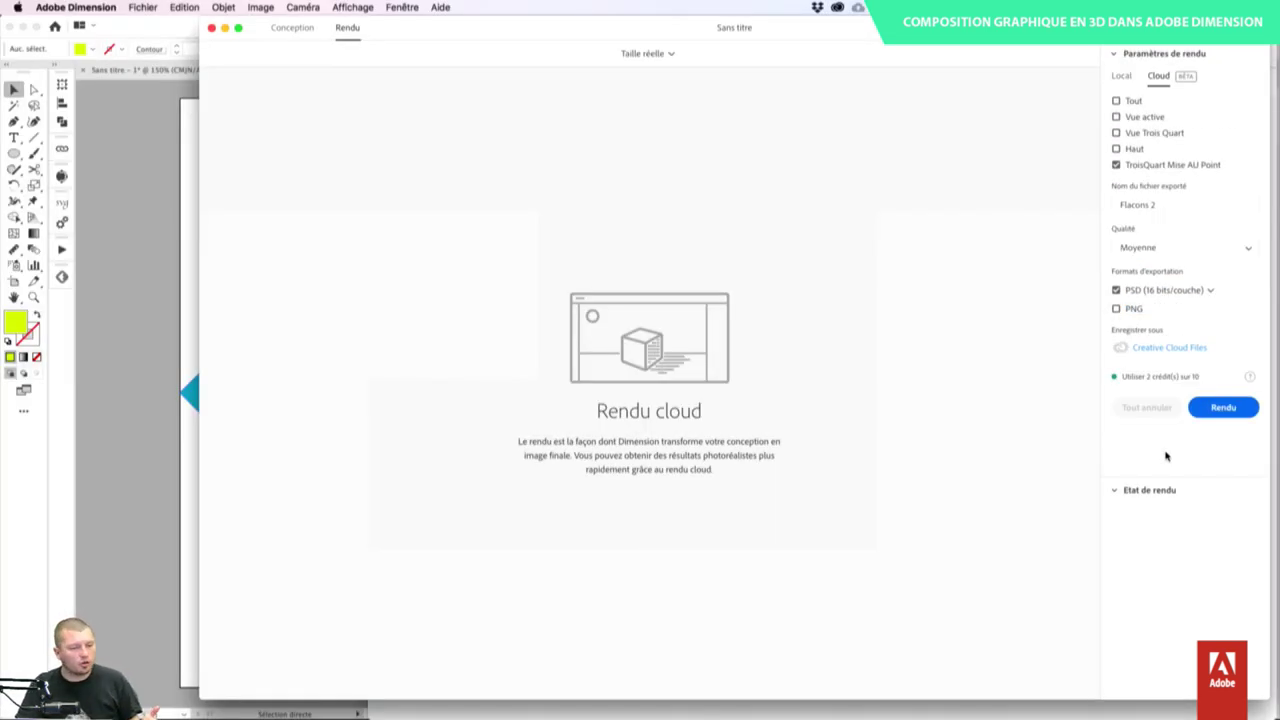
- Set the cloud render quality of Flacons 2 to Elevée (lent)
click(1160, 207)
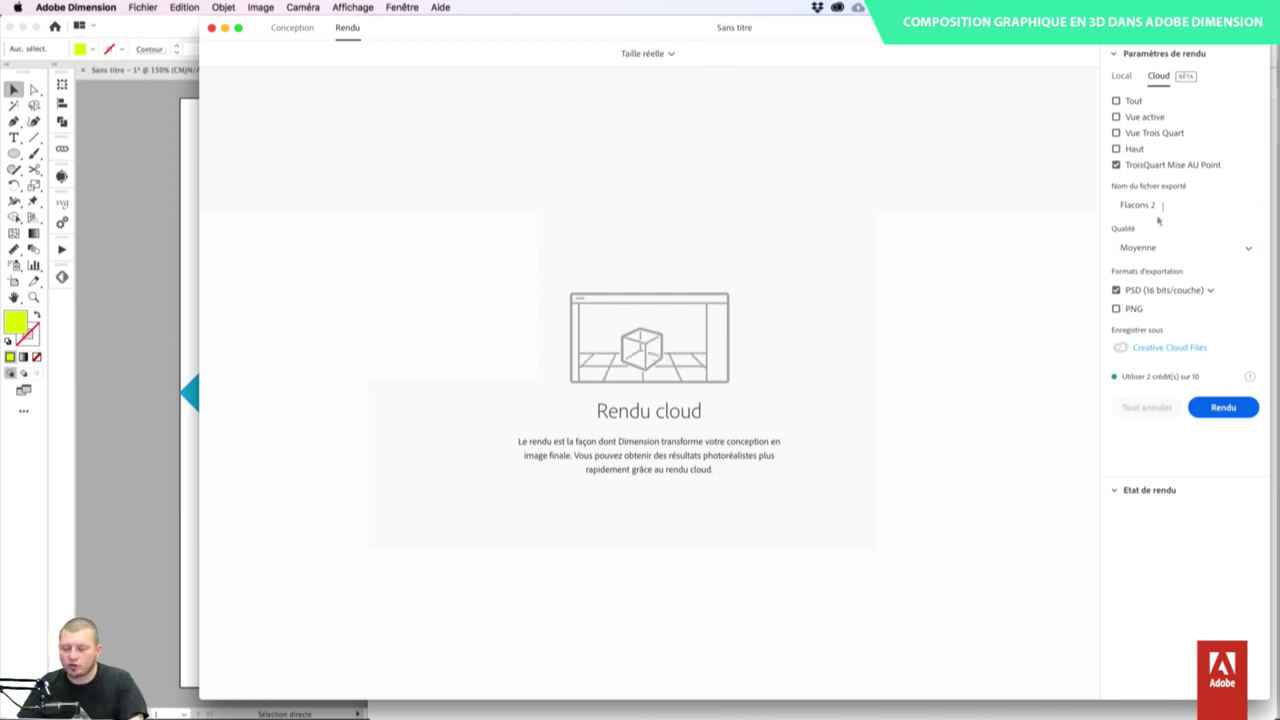
click(1166, 253)
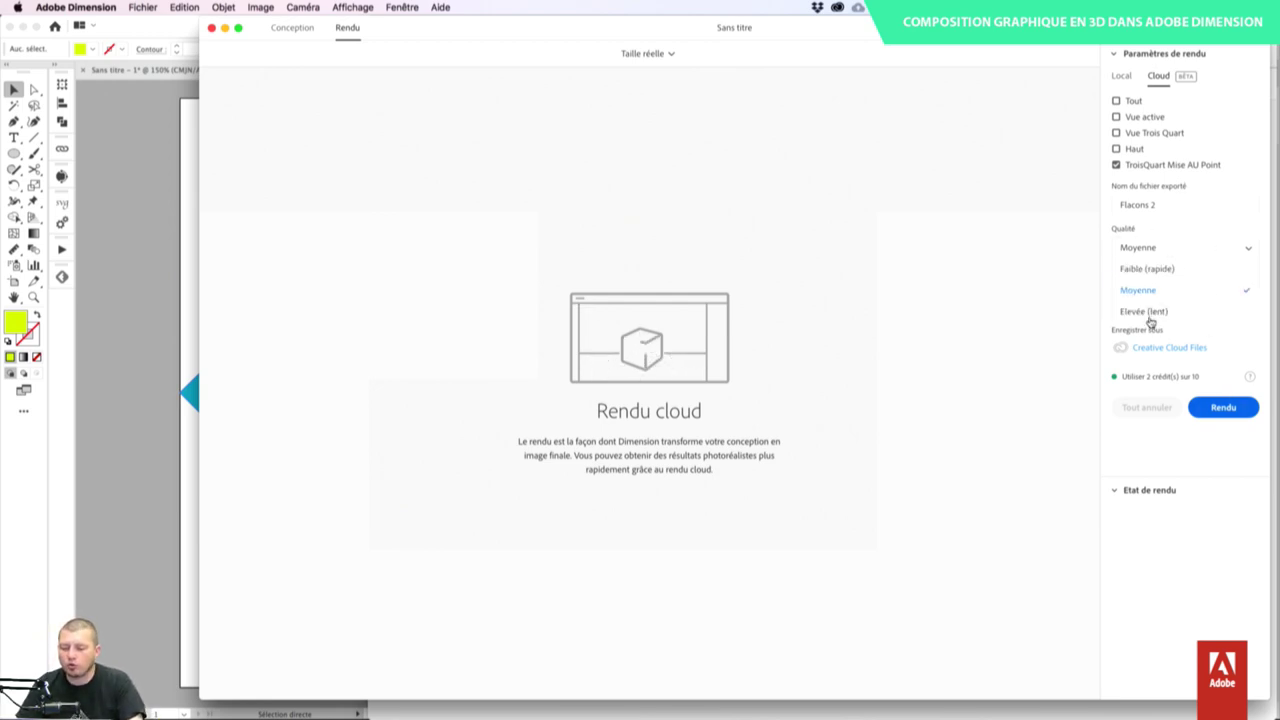
click(1152, 312)
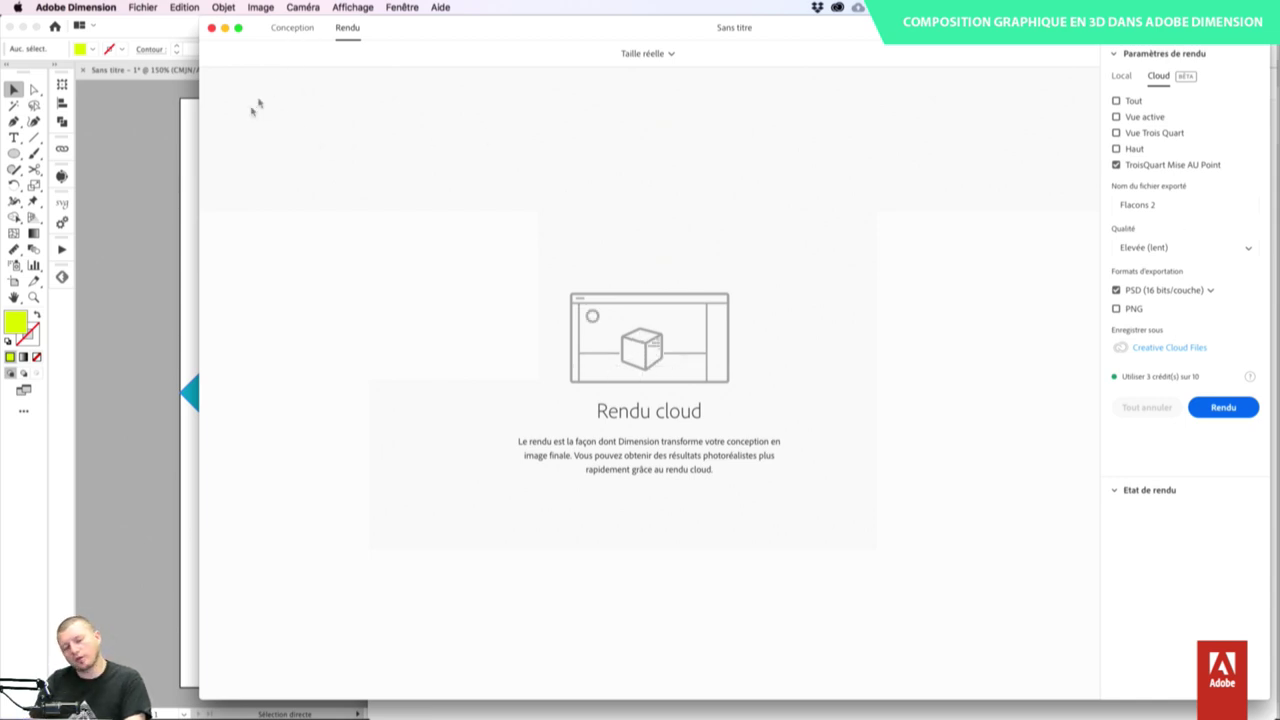
- Switch to Finder and preview Visuel.psd from the 190423-Dn-NewsCloudTextures folder in YT17
key(super+Tab)
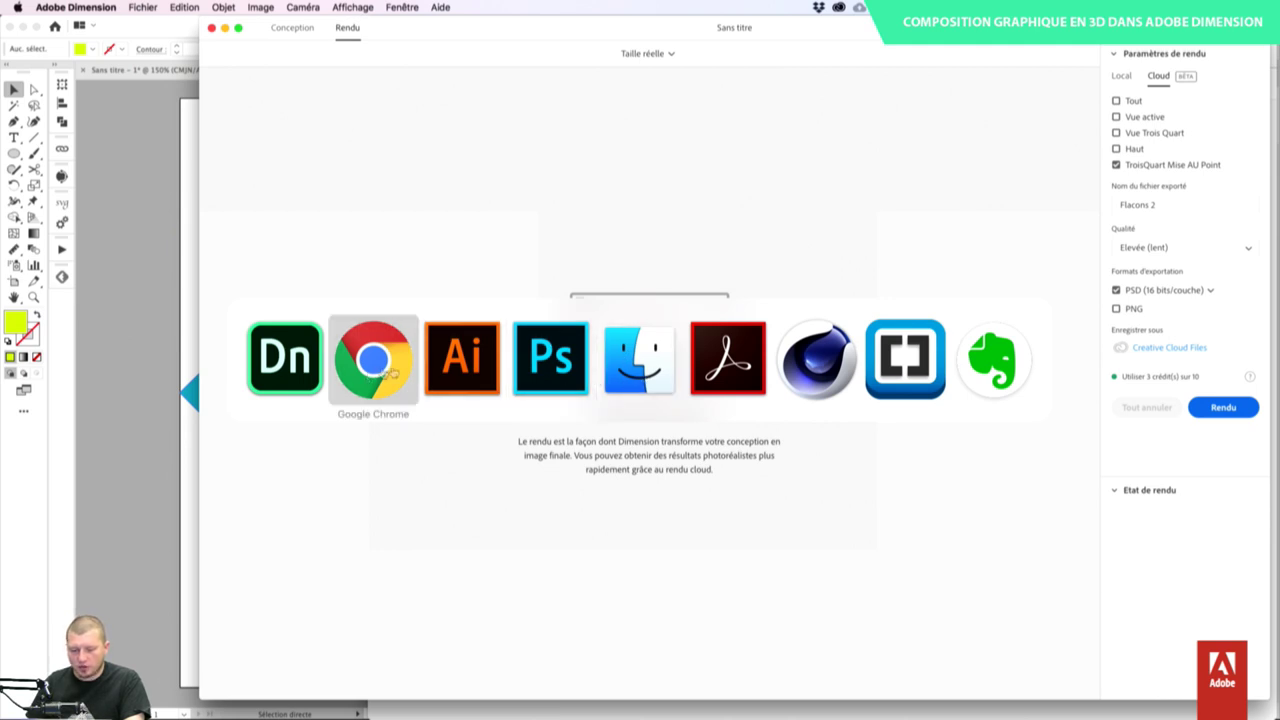
click(631, 387)
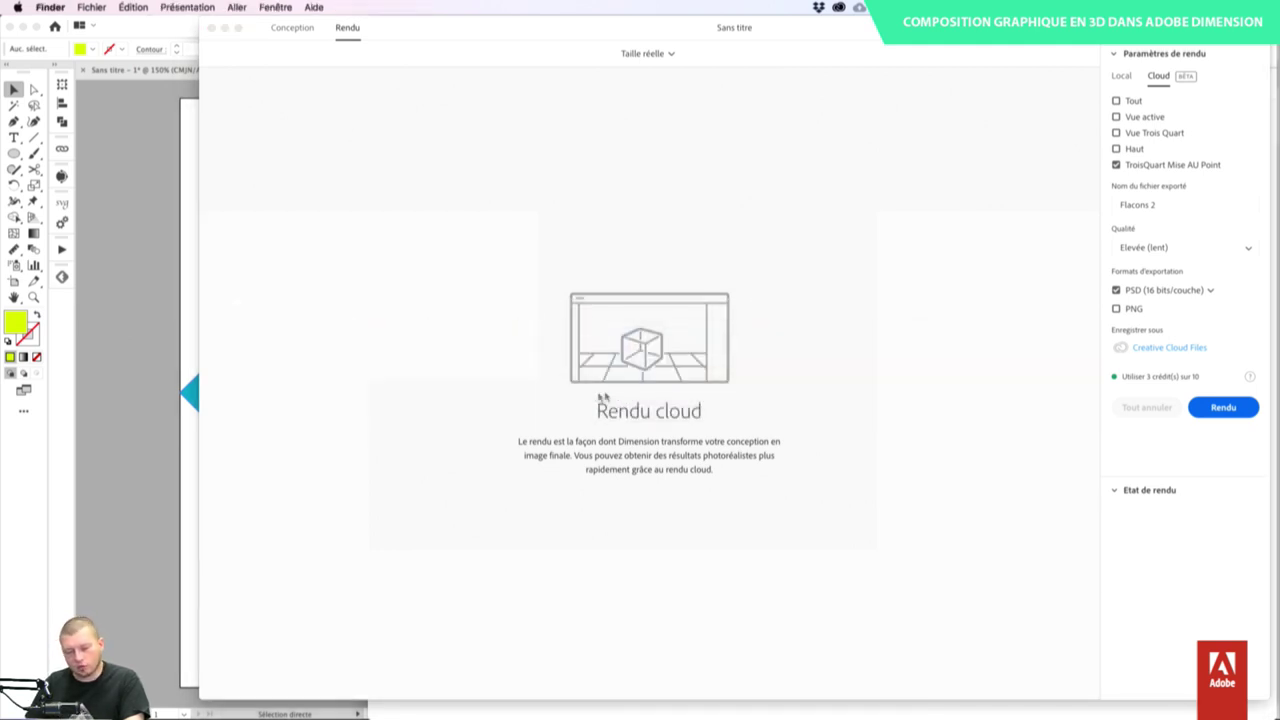
key(super+n)
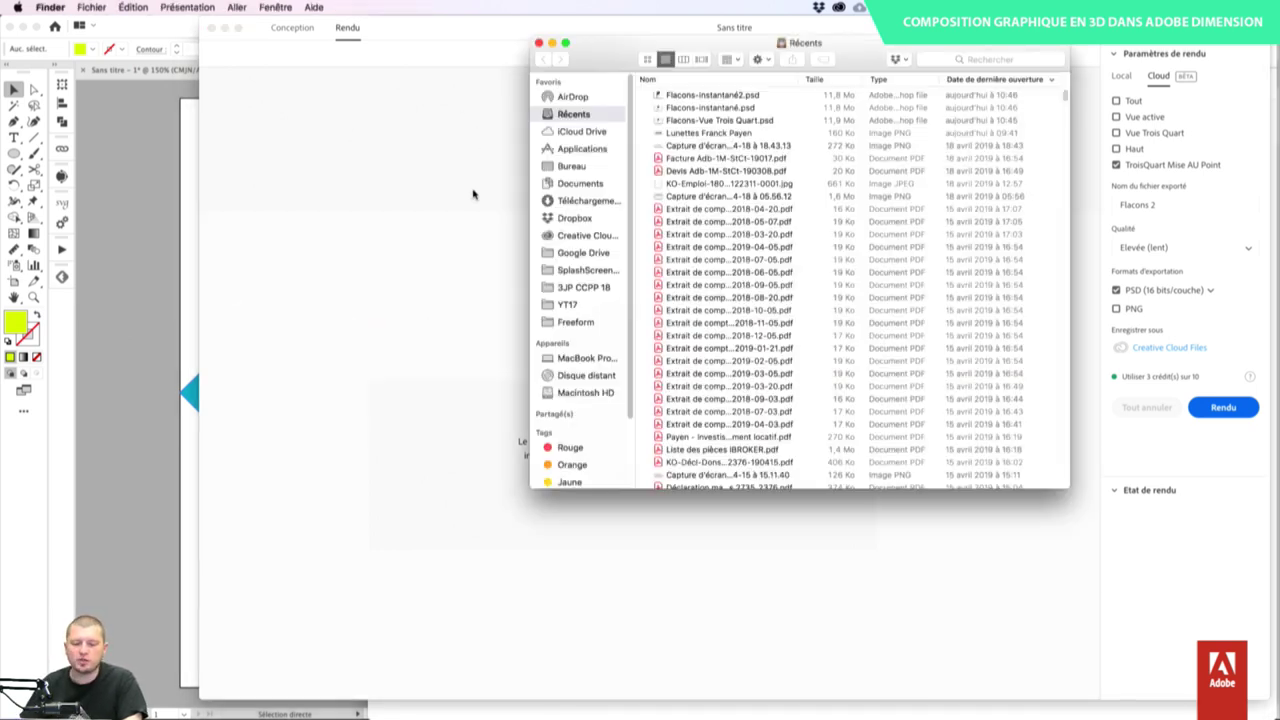
click(567, 304)
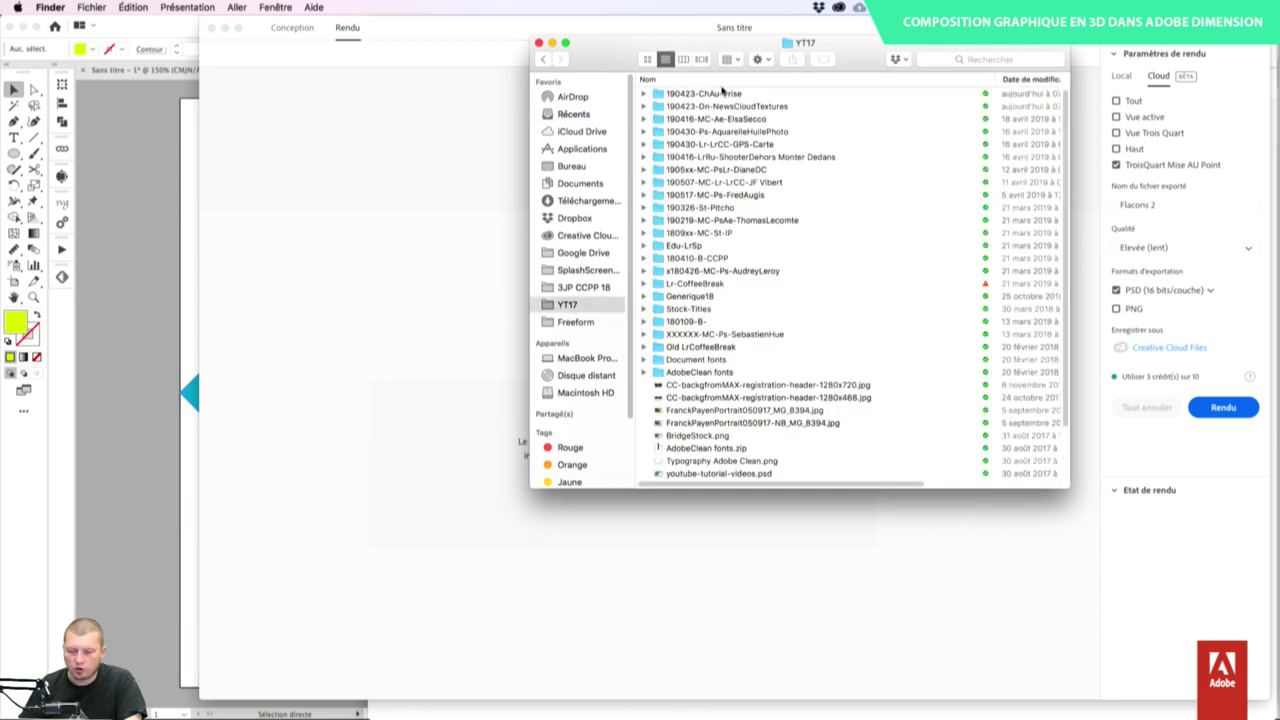
double_click(753, 107)
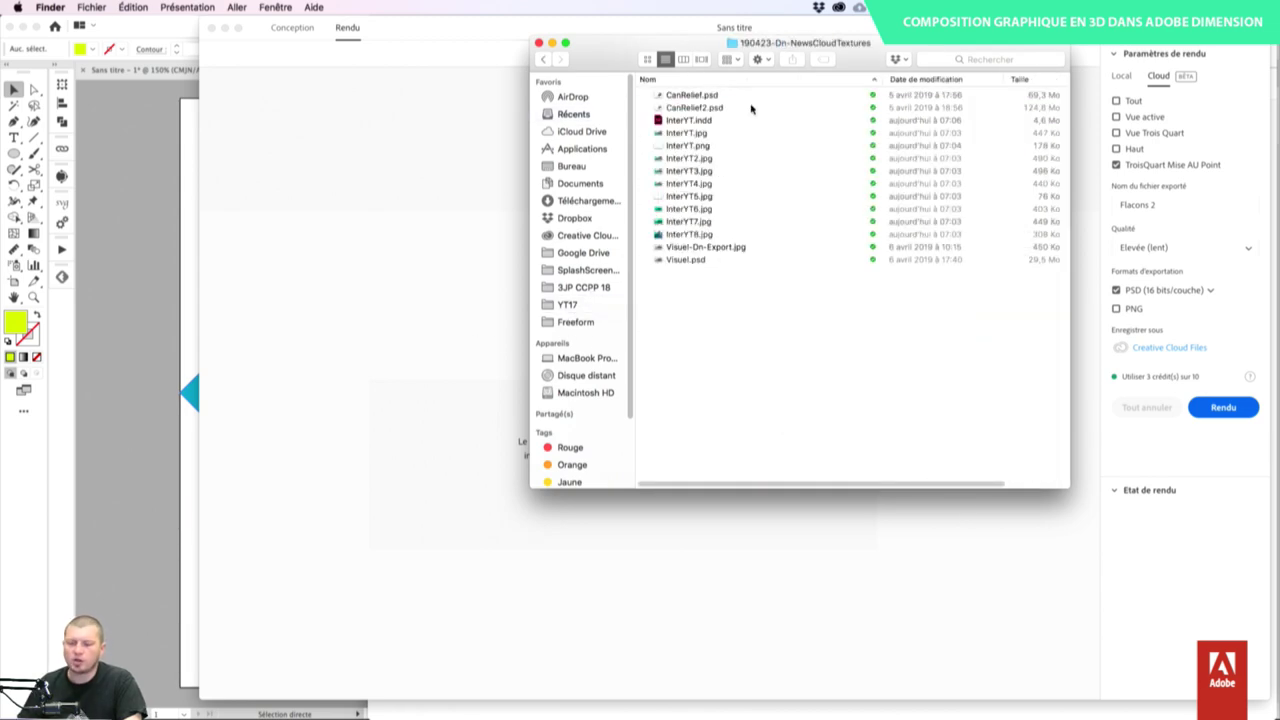
click(748, 260)
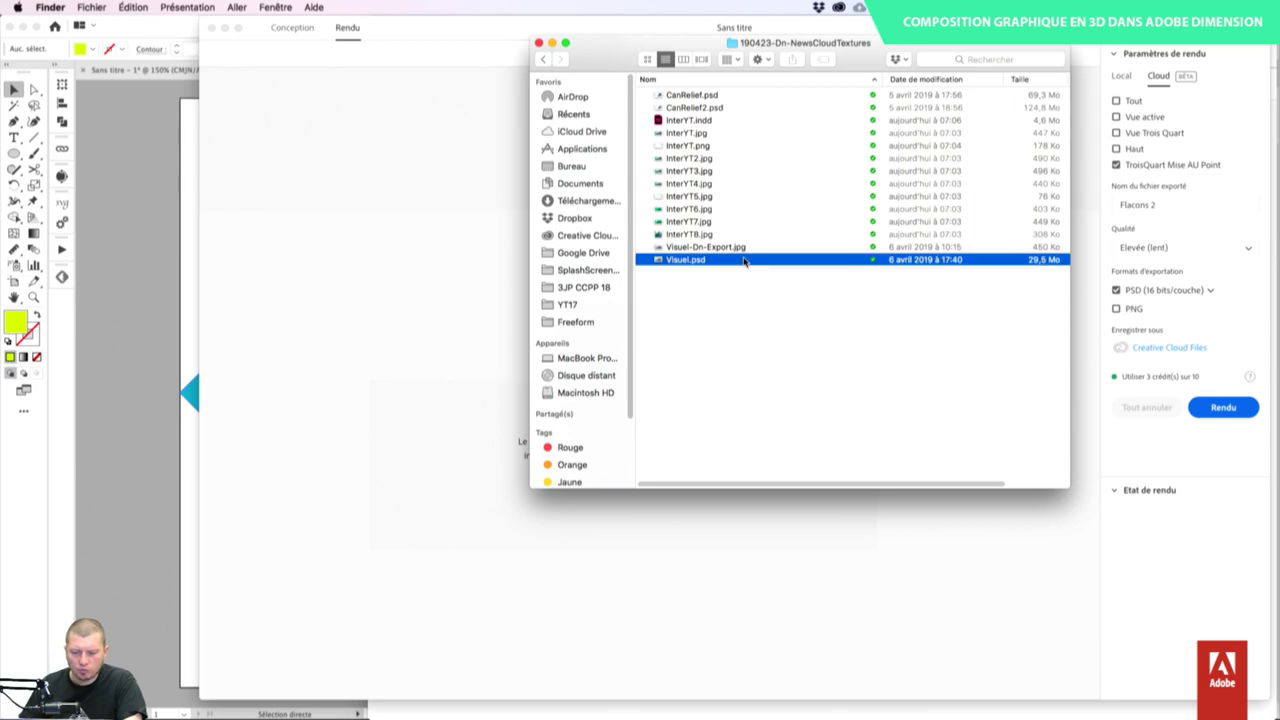
key(space)
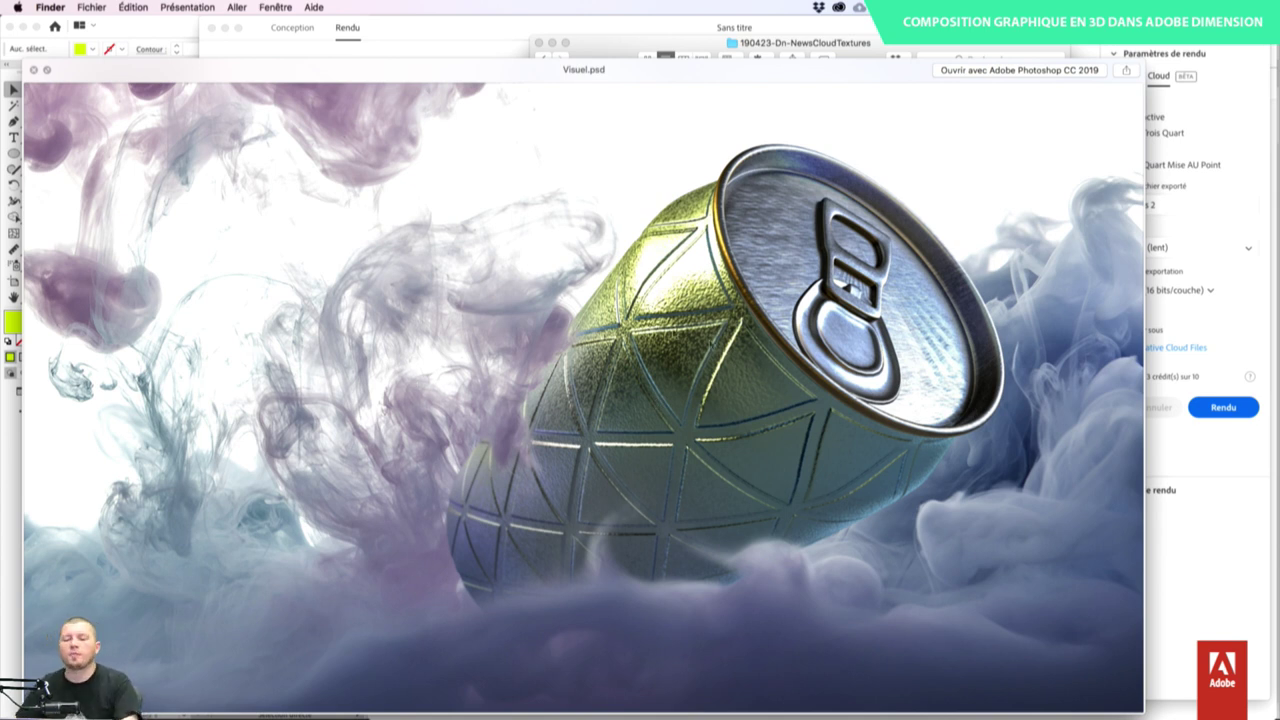
- Open Visuel.psd in Photoshop without colour management, activate the Move tool and enlarge the layer list
click(991, 71)
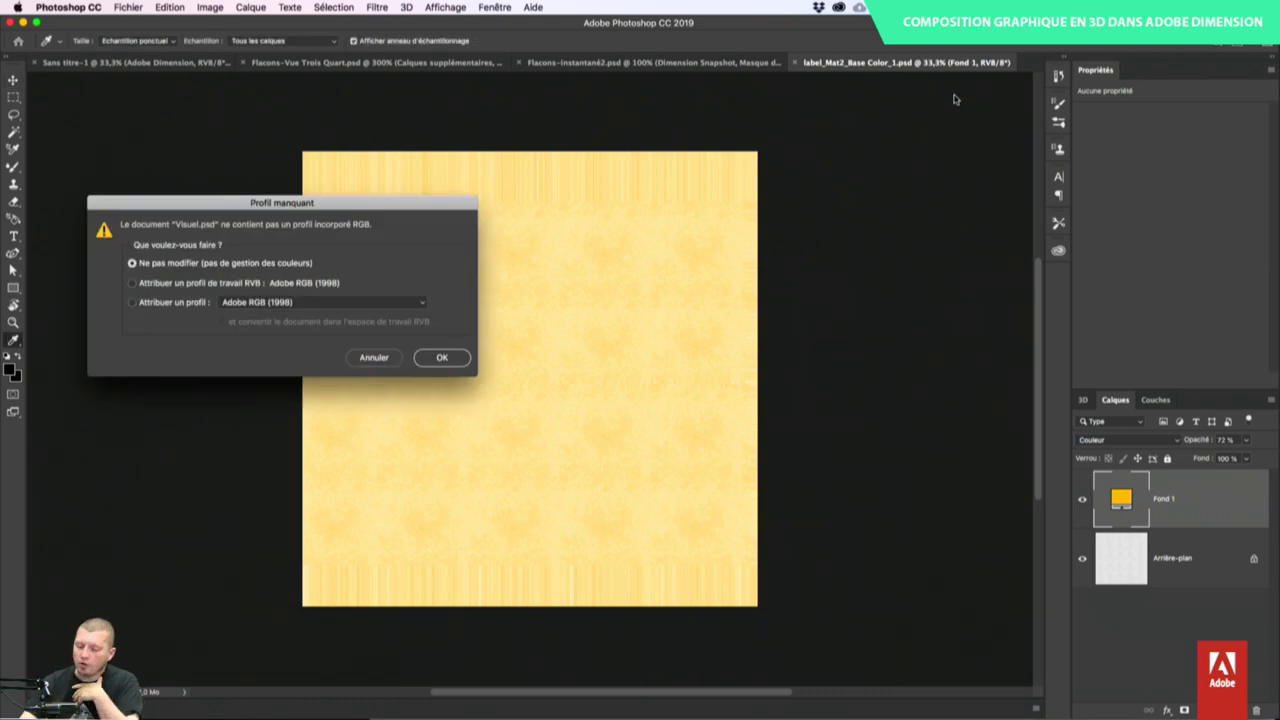
key(Return)
key(v)
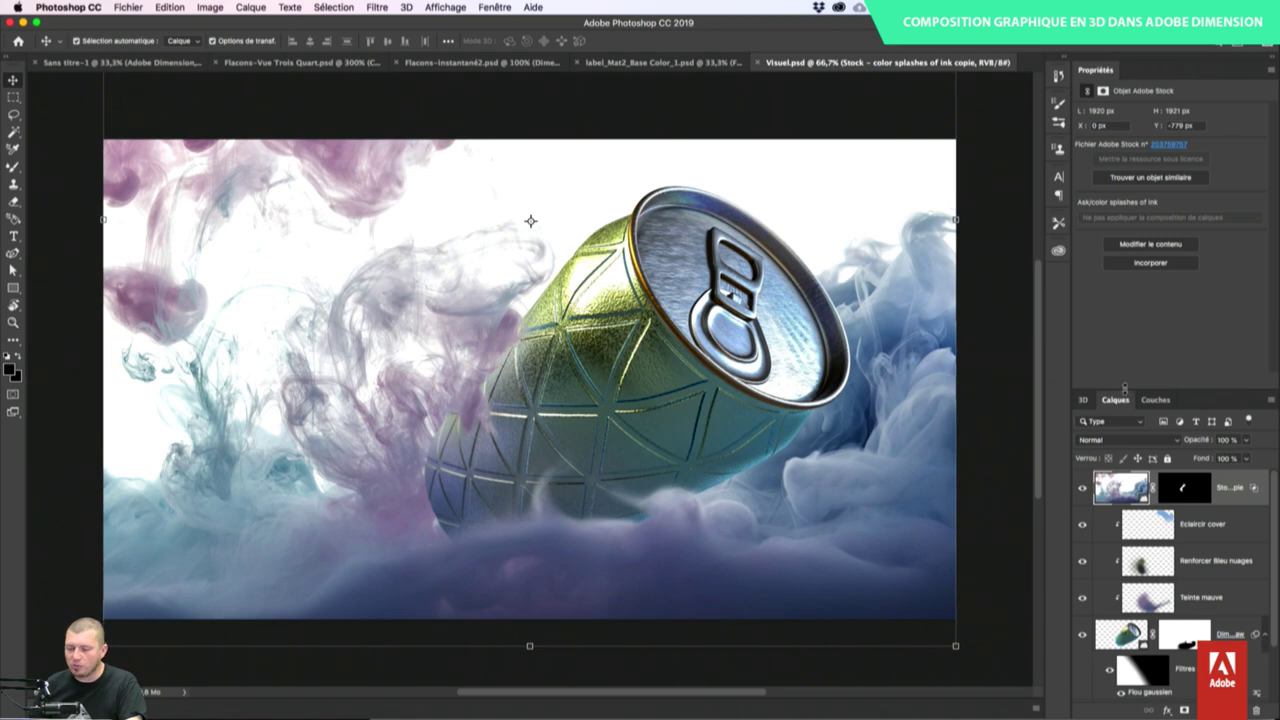
drag(1124, 386, 1124, 238)
- Show only the can layer over the Arrière-plan layer and disable the can's layer mask
alt+click(1083, 605)
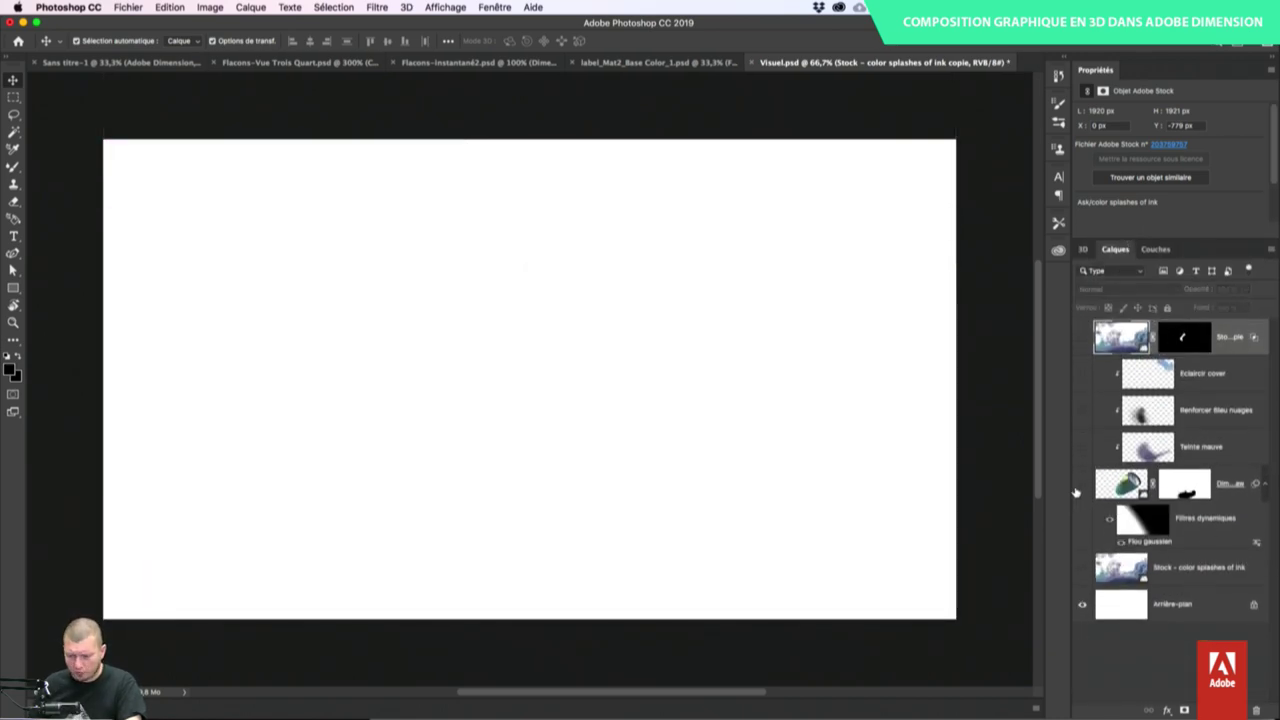
click(1082, 484)
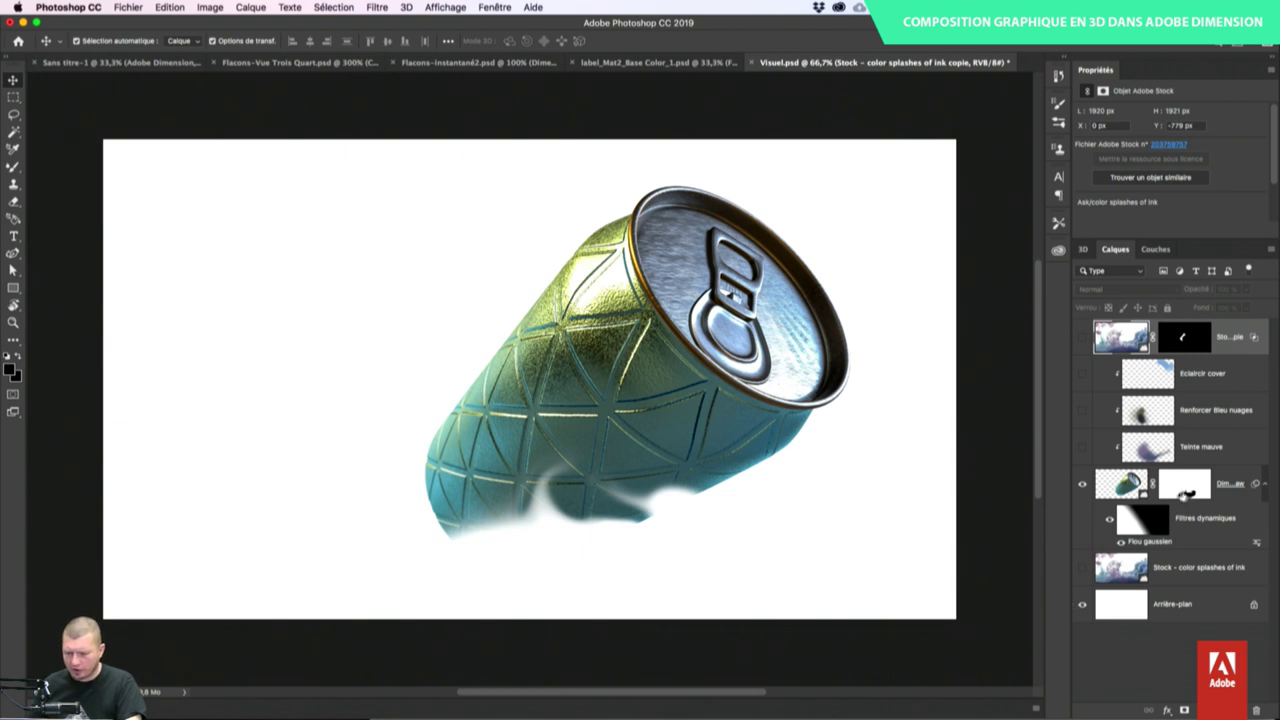
shift+click(1185, 490)
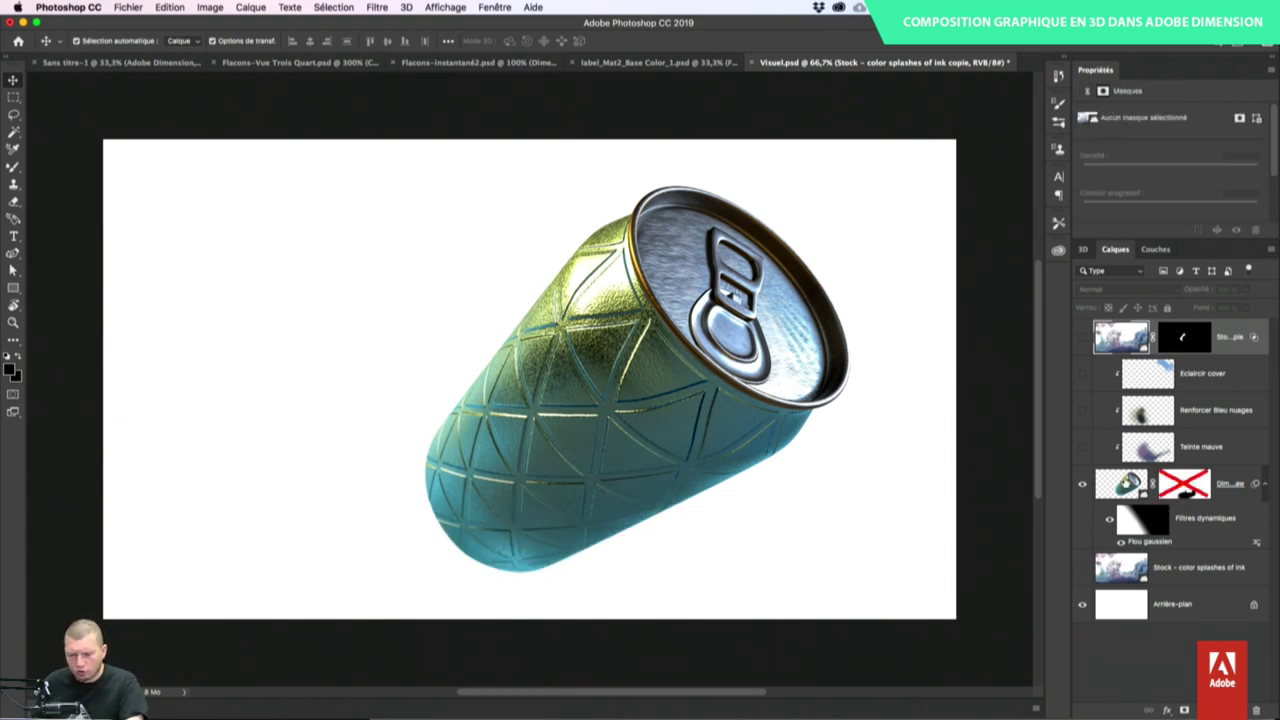
- Open the can's smart object and compare the render with and without the Courbes 1 adjustment and the Camera Raw smart filter
double_click(1124, 484)
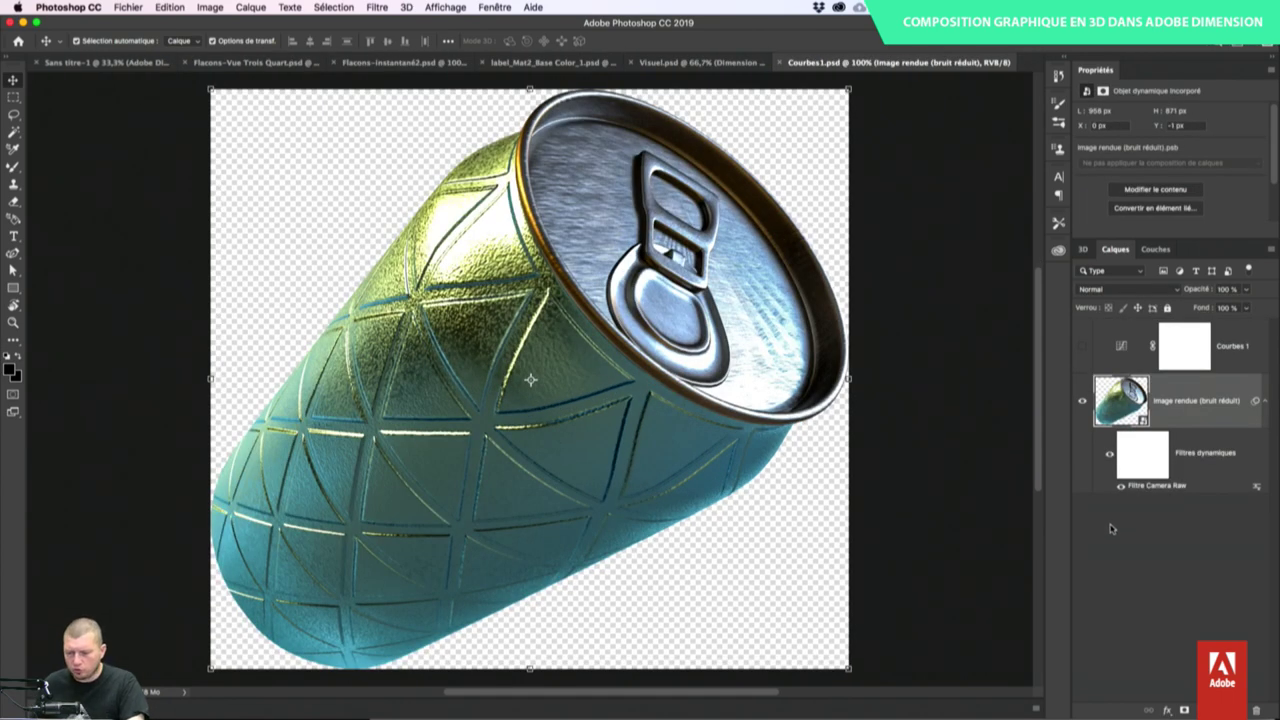
click(1082, 346)
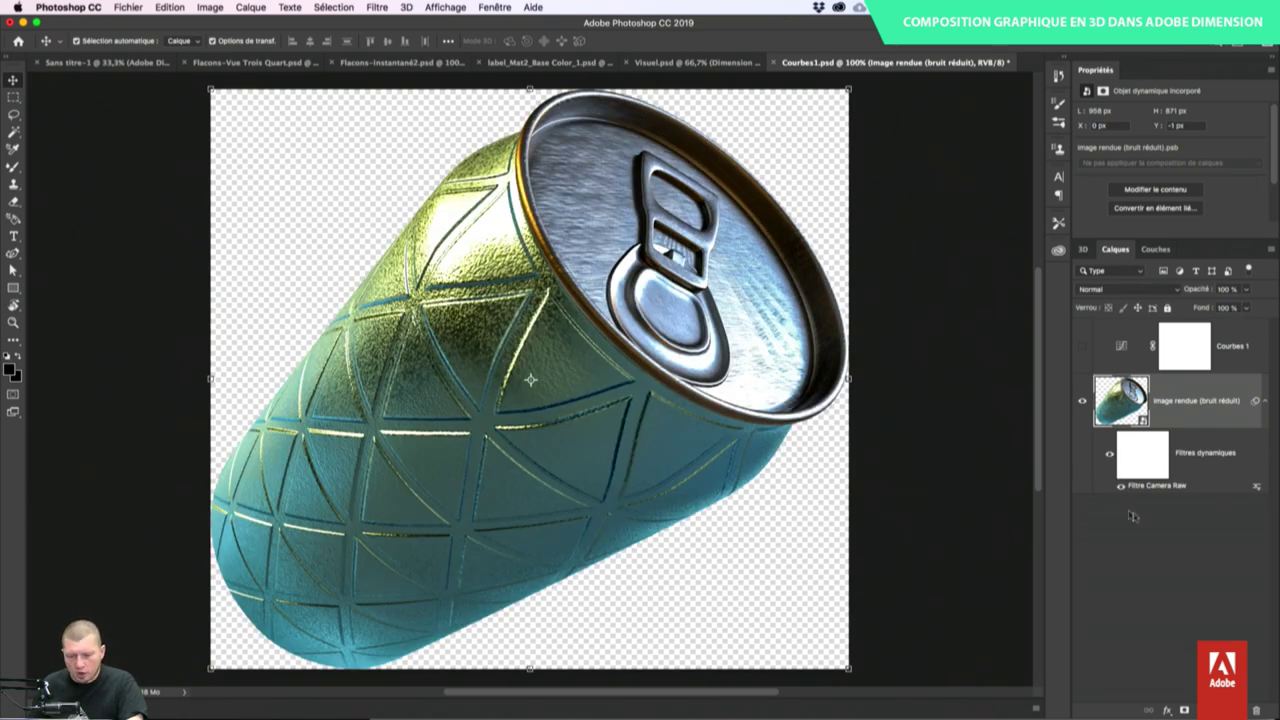
click(1109, 457)
click(1109, 455)
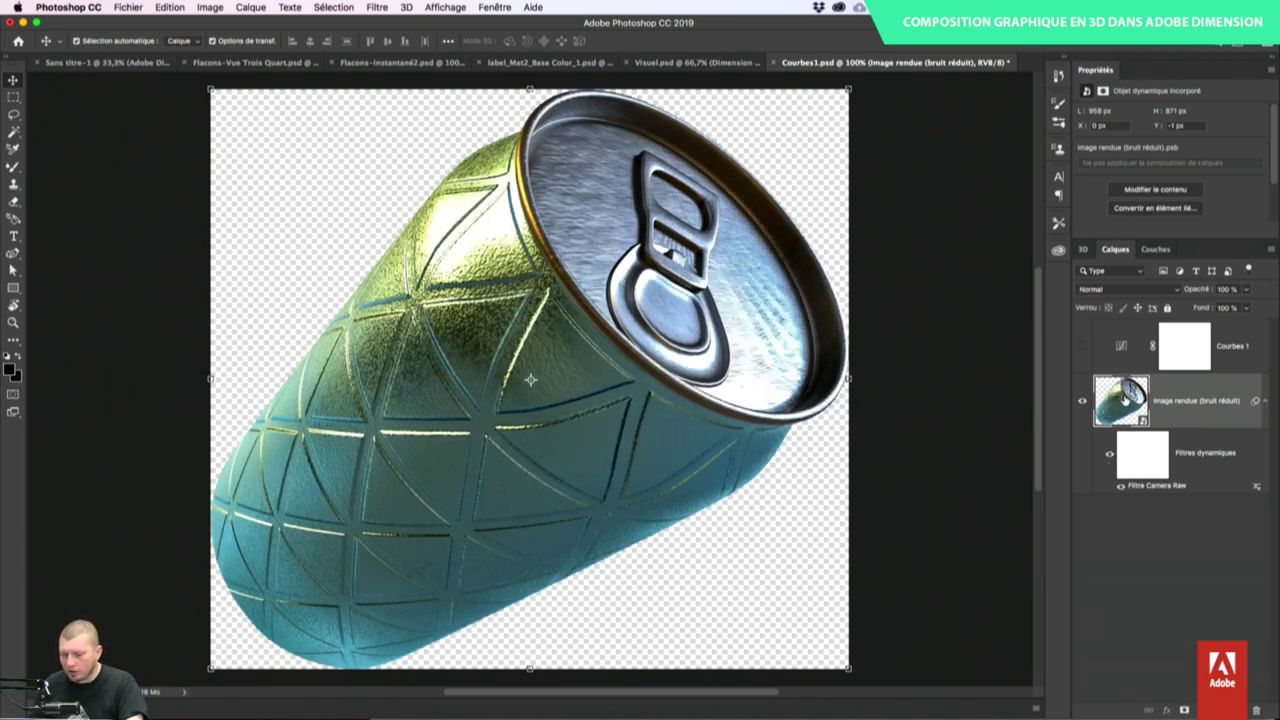
- Open the Image rendue (bruit réduit) smart object and compare the can with the separate lid layer hidden and shown
double_click(1128, 398)
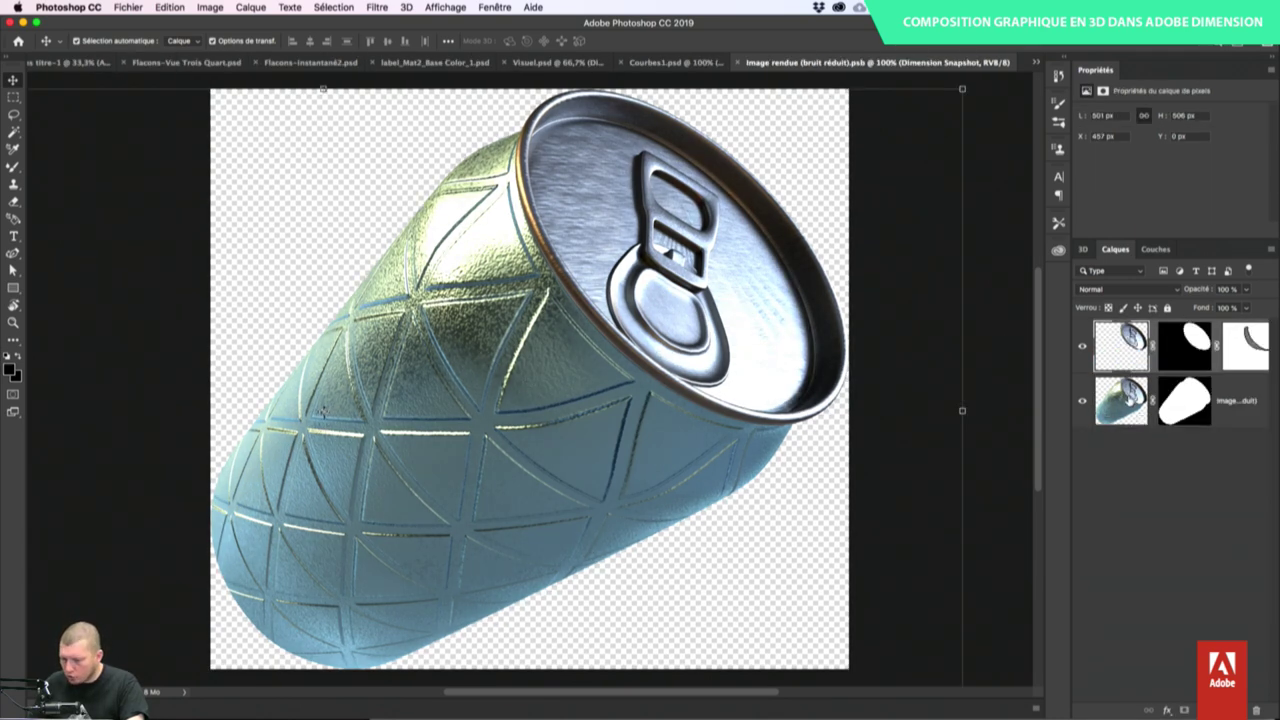
click(1084, 344)
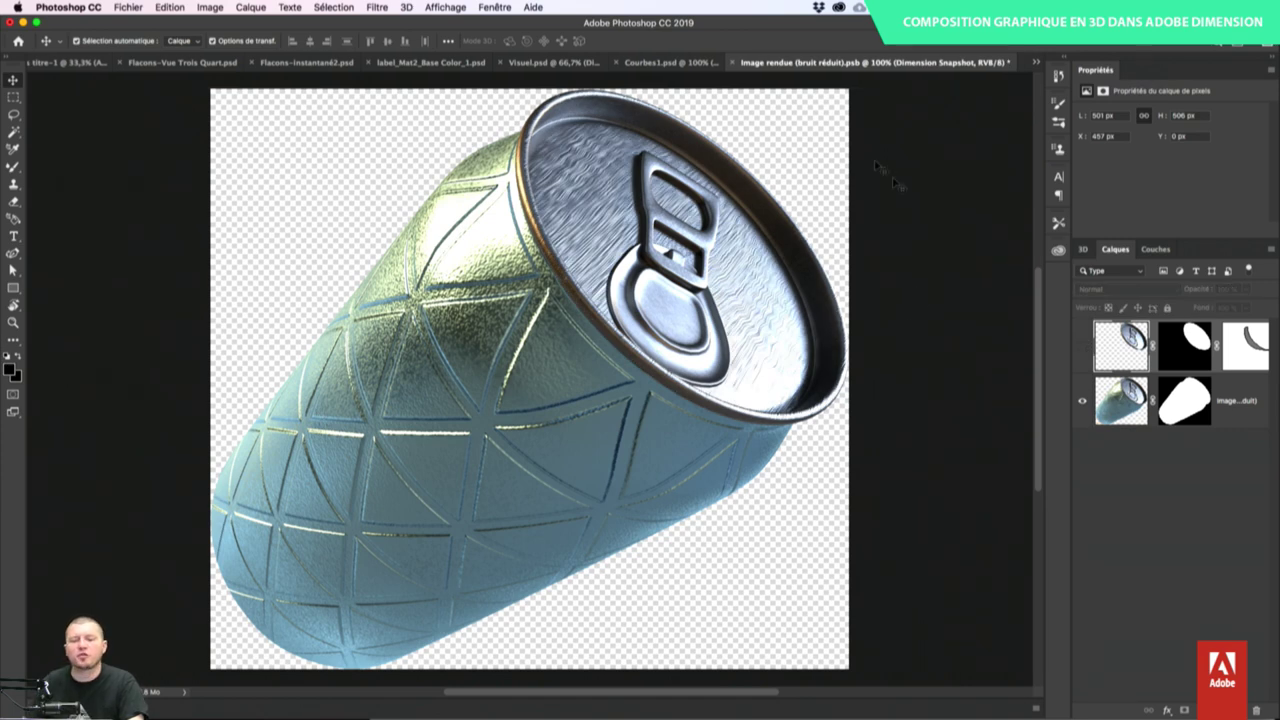
click(1081, 346)
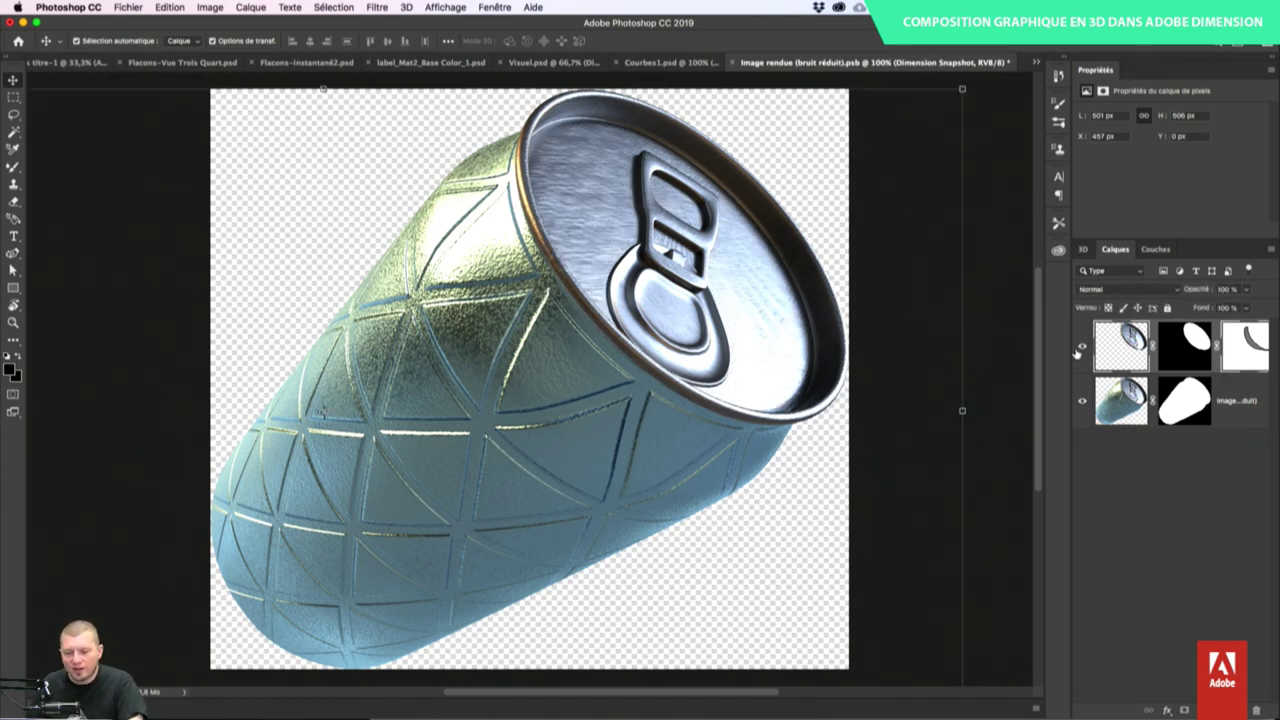
click(1081, 346)
click(1081, 346)
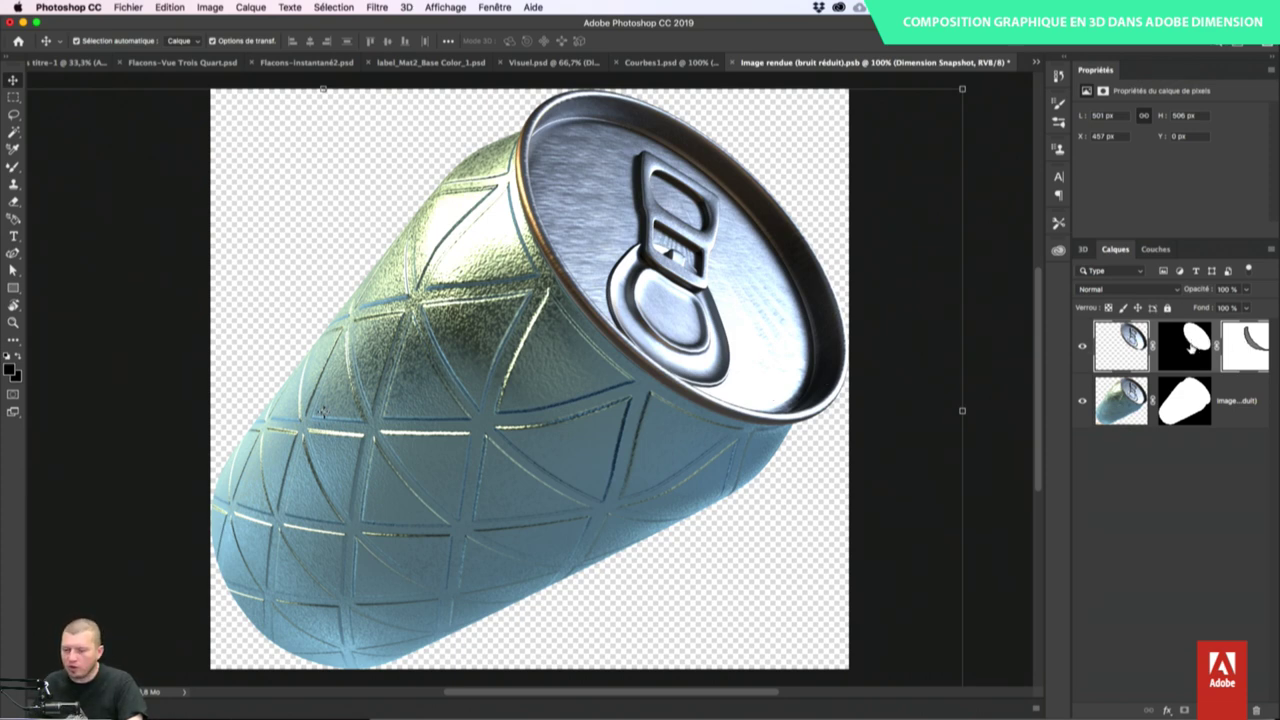
- Isolate the lid layer and examine it with its pixel and vector masks disabled, then re-enable both masks
shift+click(1190, 345)
click(1081, 400)
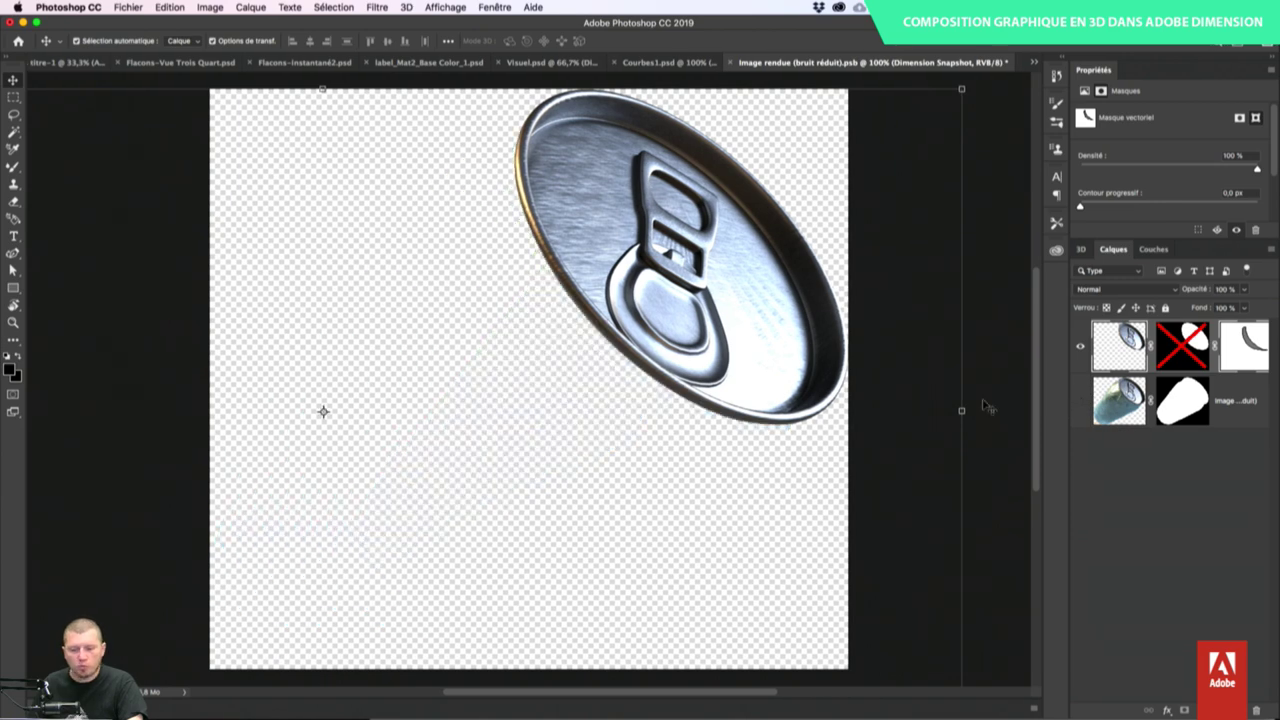
shift+click(1188, 345)
shift+click(1188, 345)
shift+click(1244, 345)
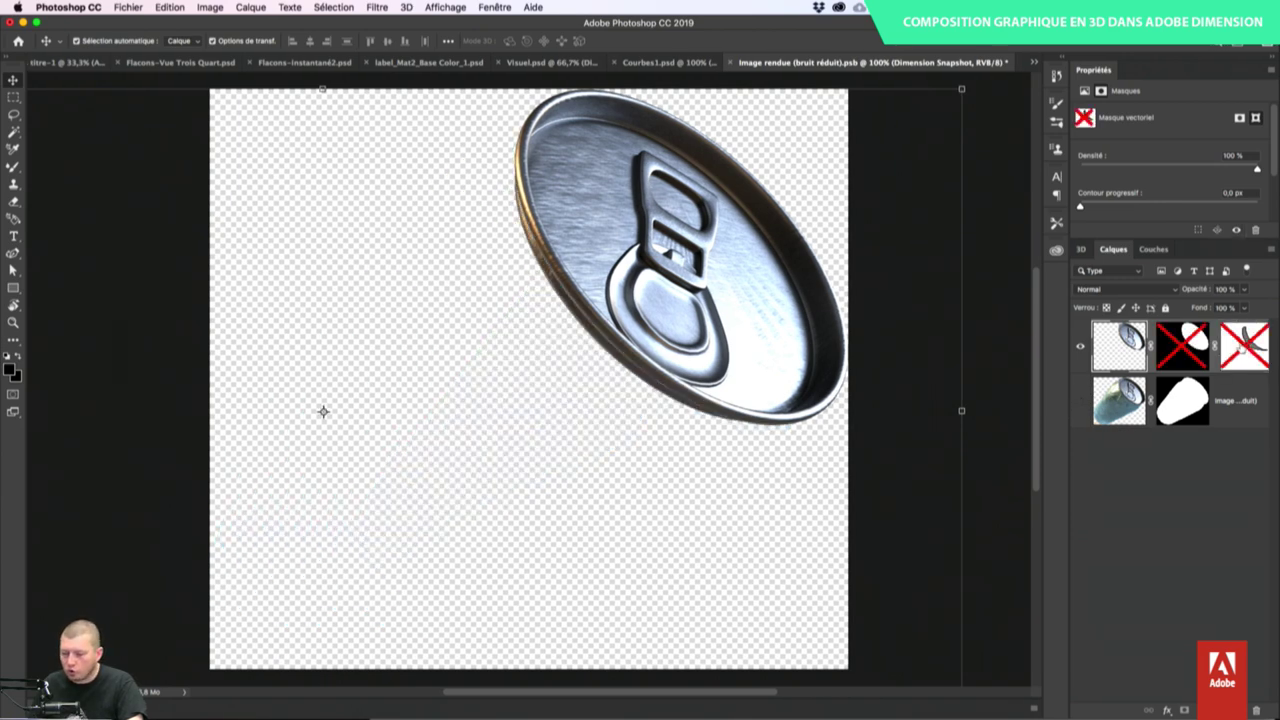
shift+click(1244, 345)
shift+click(1241, 344)
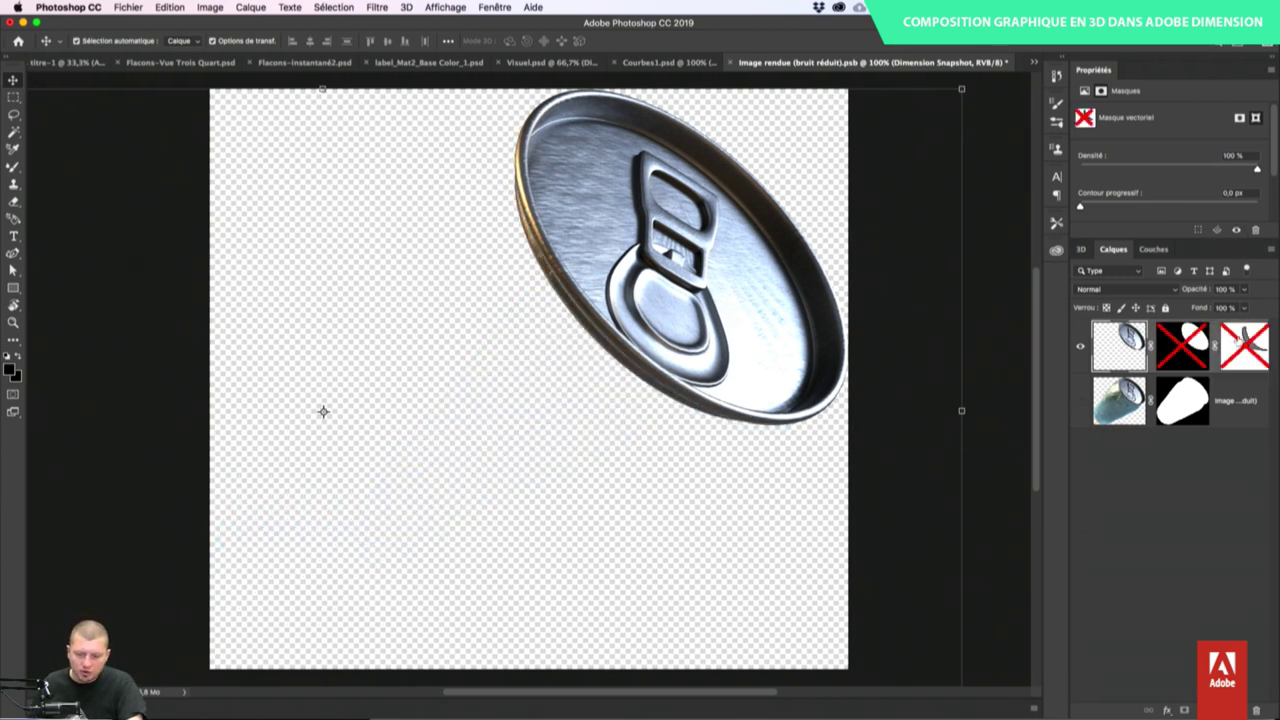
shift+click(1244, 345)
shift+click(1182, 345)
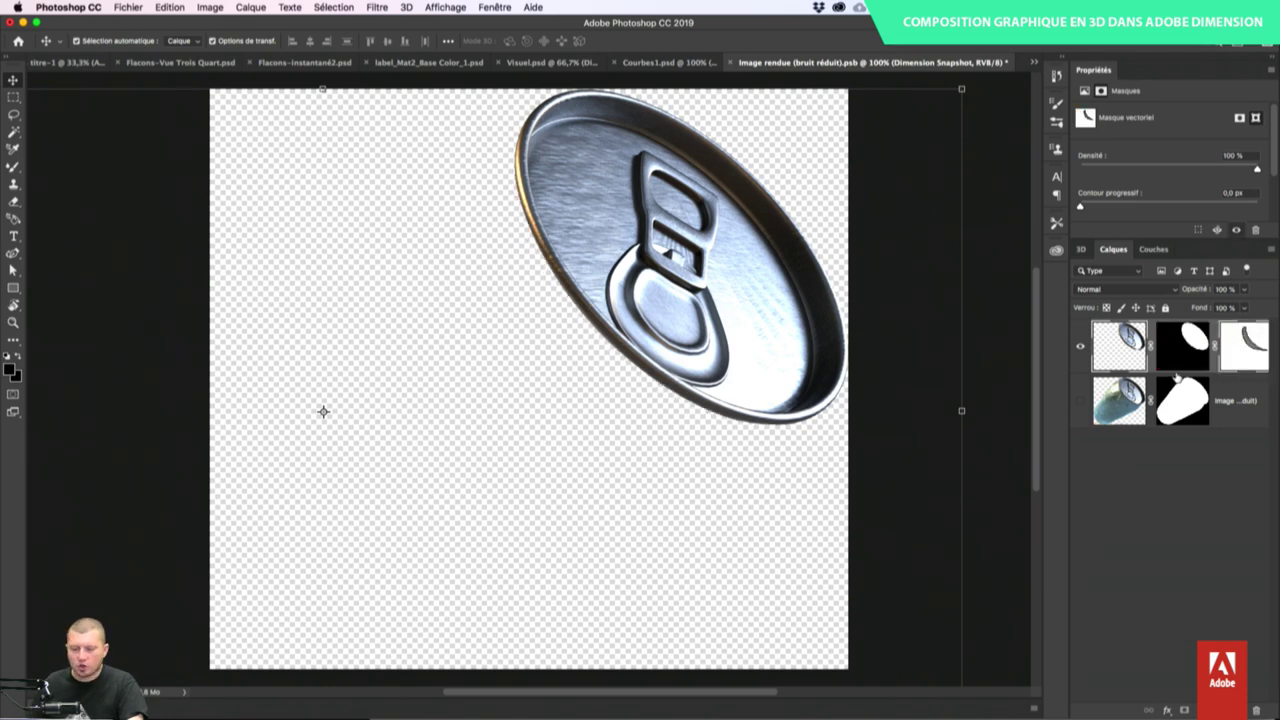
- Show the full can render layer again and compare it with and without the lid layer on top
click(1081, 400)
click(1081, 400)
click(1080, 346)
click(1080, 400)
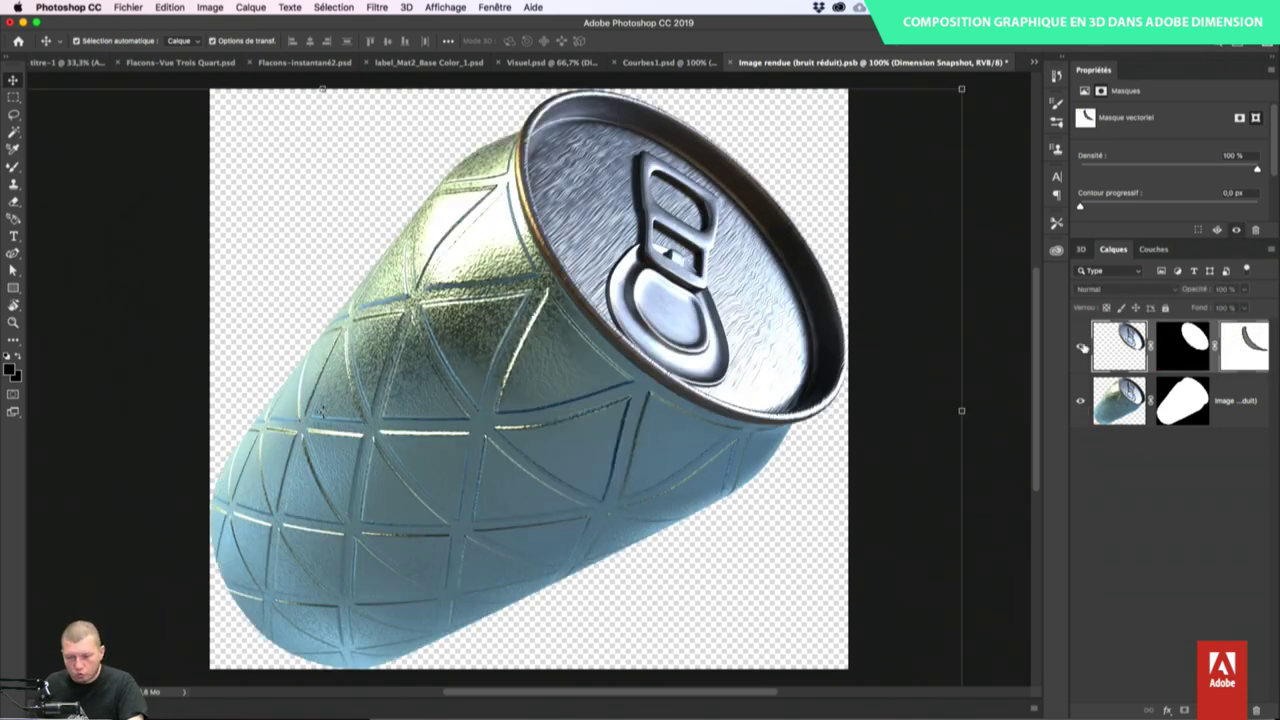
click(1080, 346)
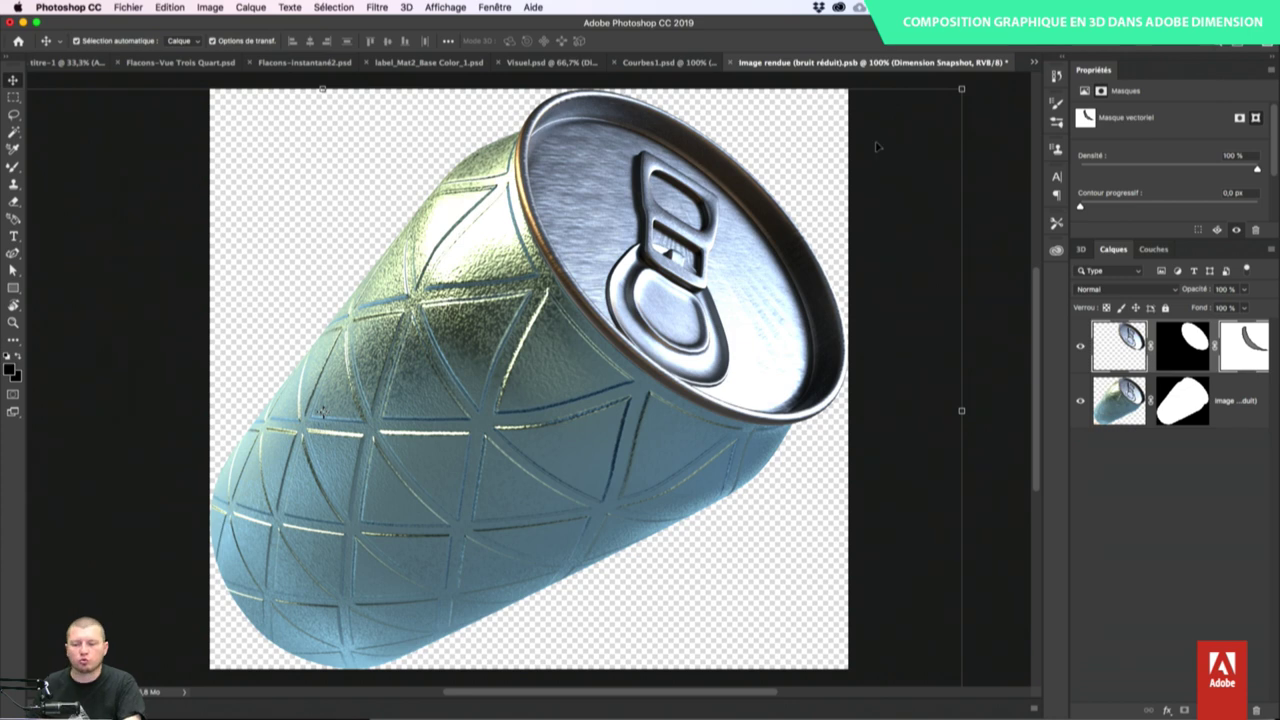
- Close the nested render and Courbes1.psd without saving, checking the Courbes 1 adjustment once more in between
key(super+q)
click(585, 248)
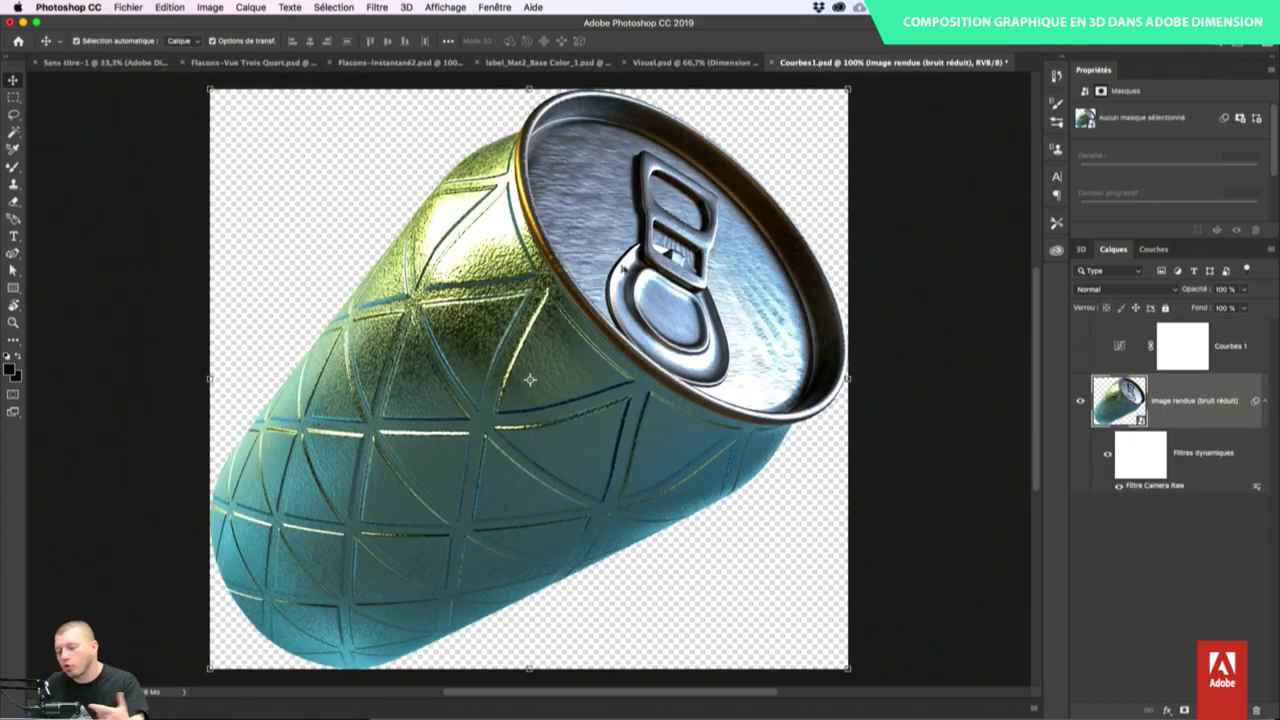
click(1080, 346)
click(1080, 346)
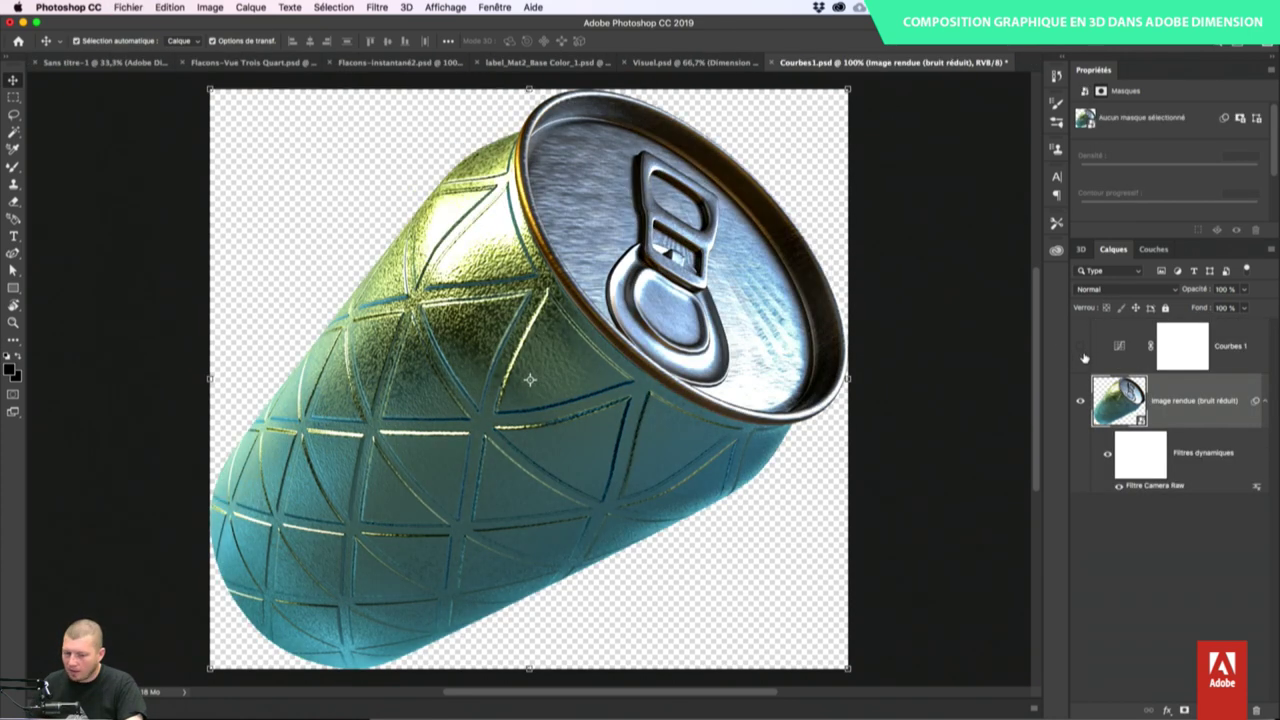
key(super+q)
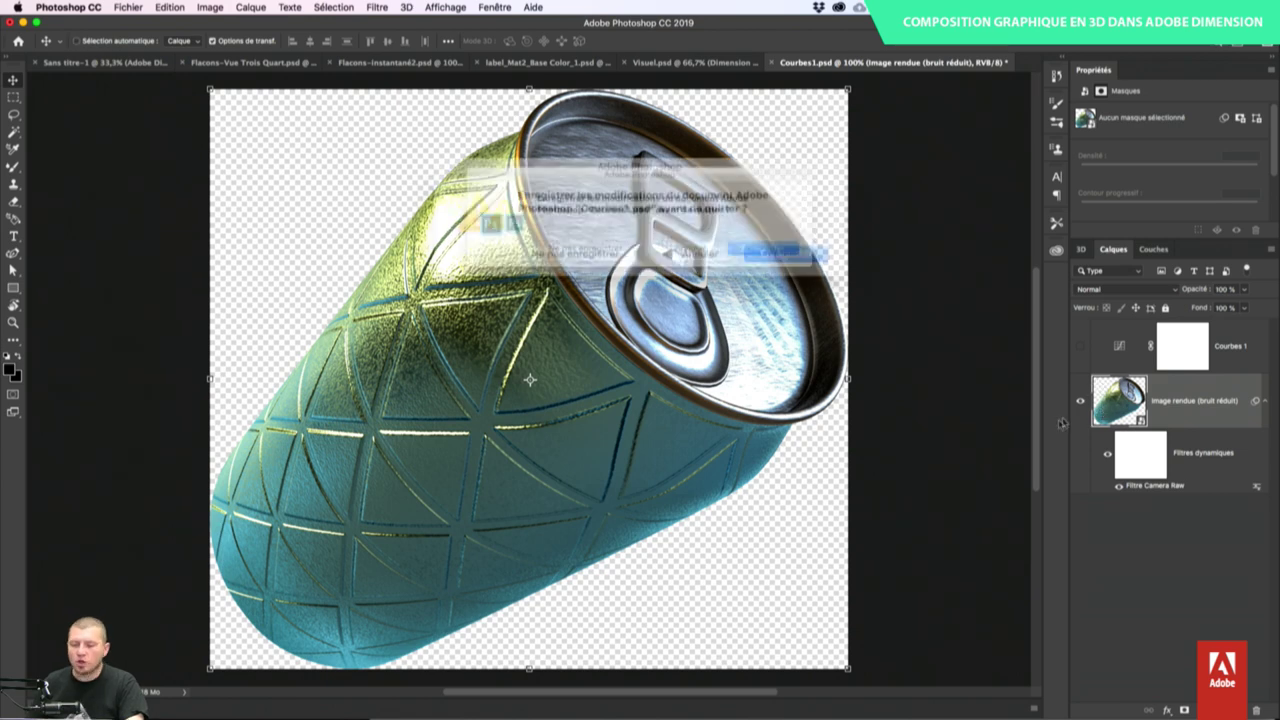
click(620, 252)
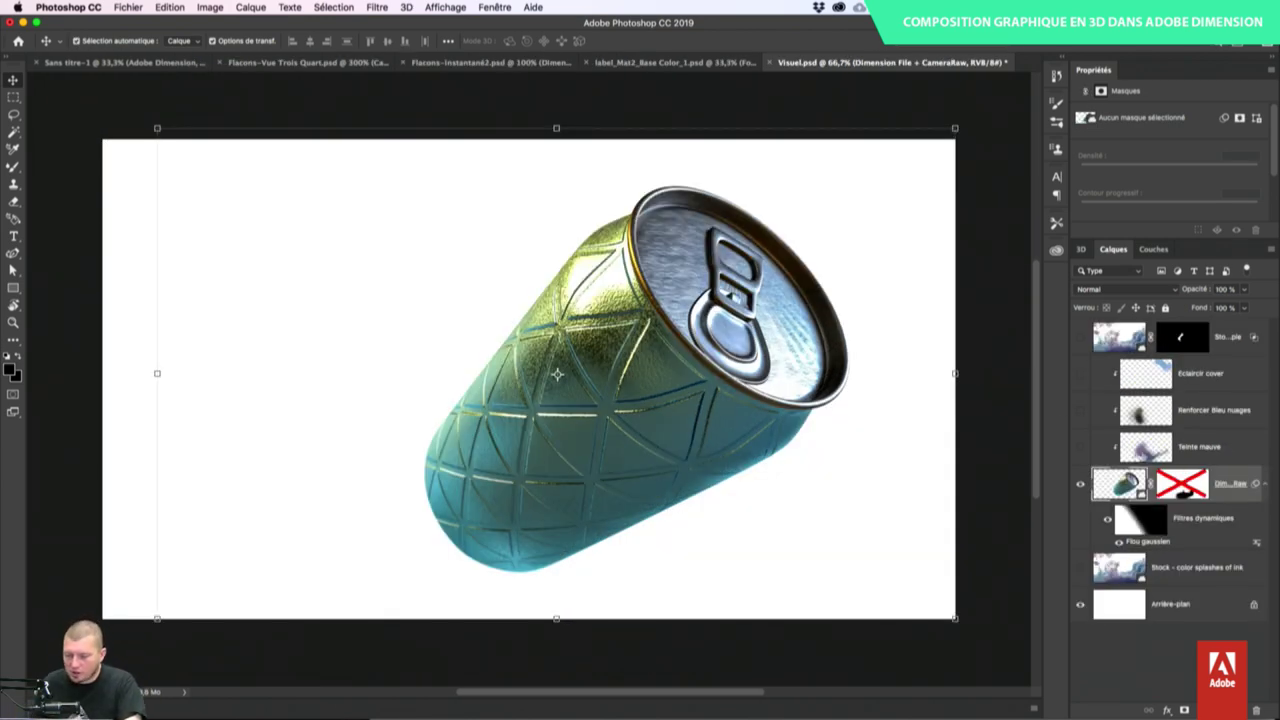
- Show the ink copy layer with its mask disabled, compare it with the lower ink splashes layer, and leave the lower one hidden
click(1079, 337)
shift+click(1182, 337)
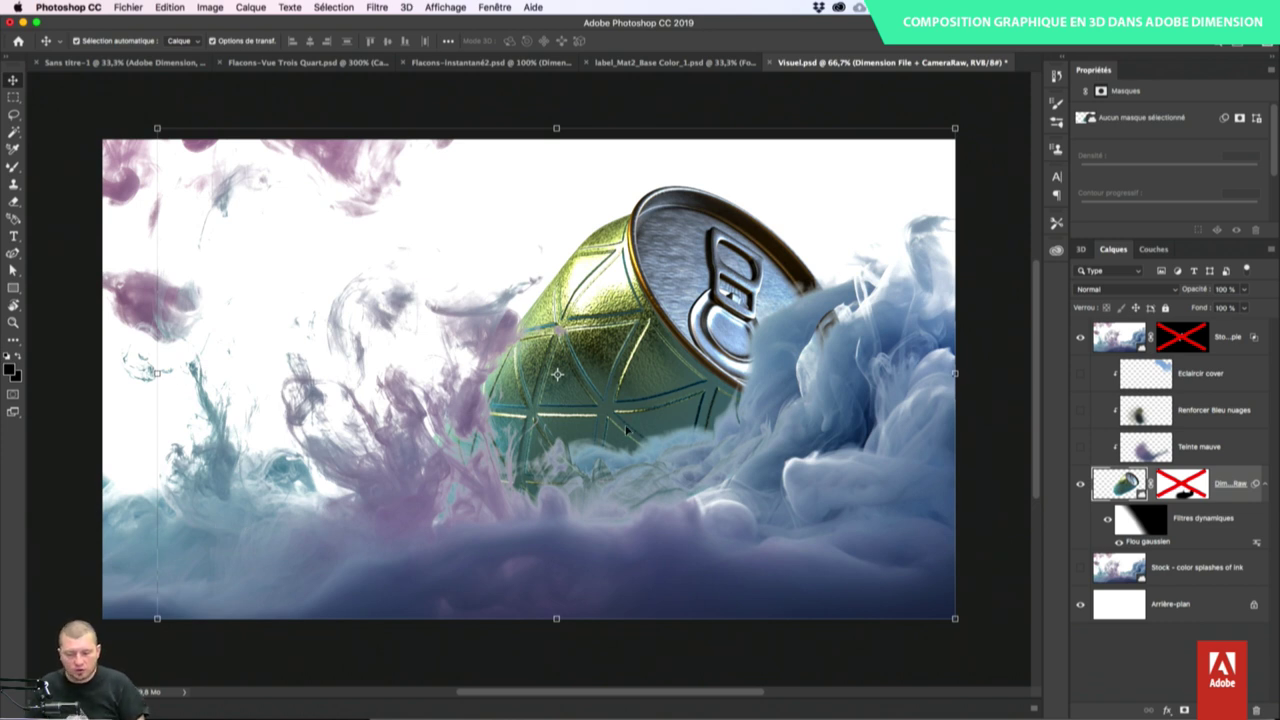
click(1079, 567)
click(1080, 337)
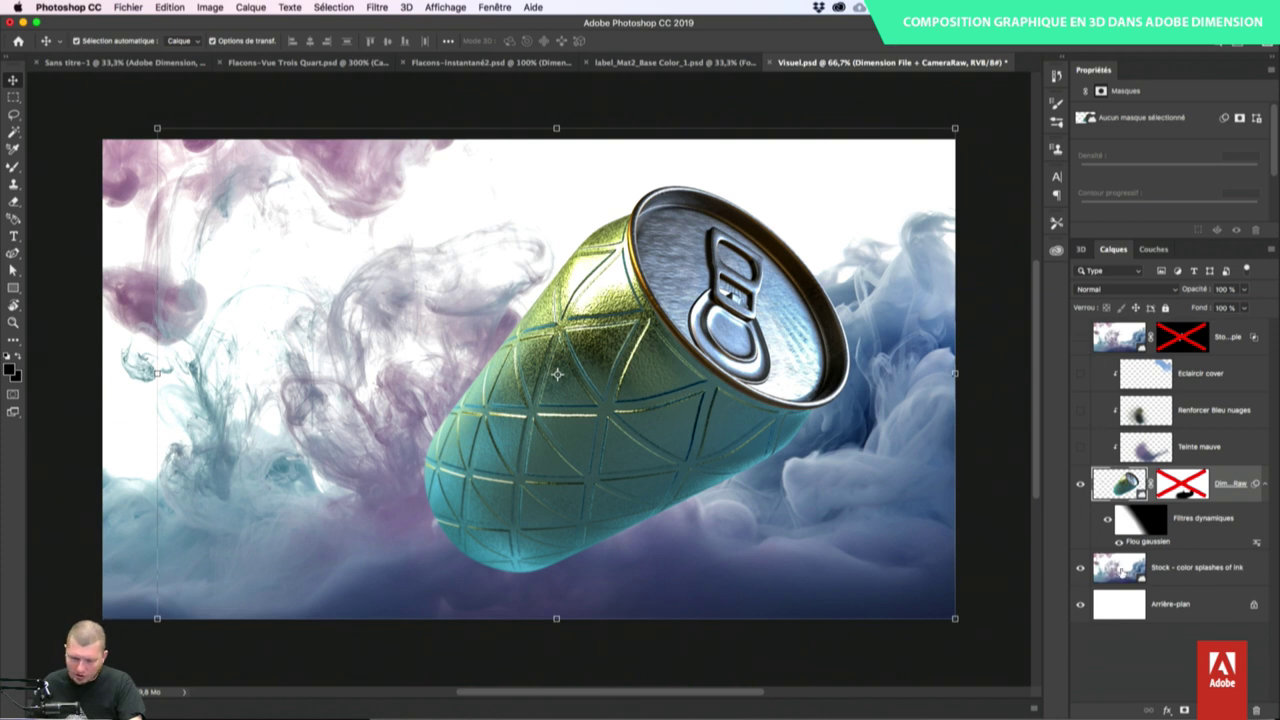
click(530, 221)
click(1080, 337)
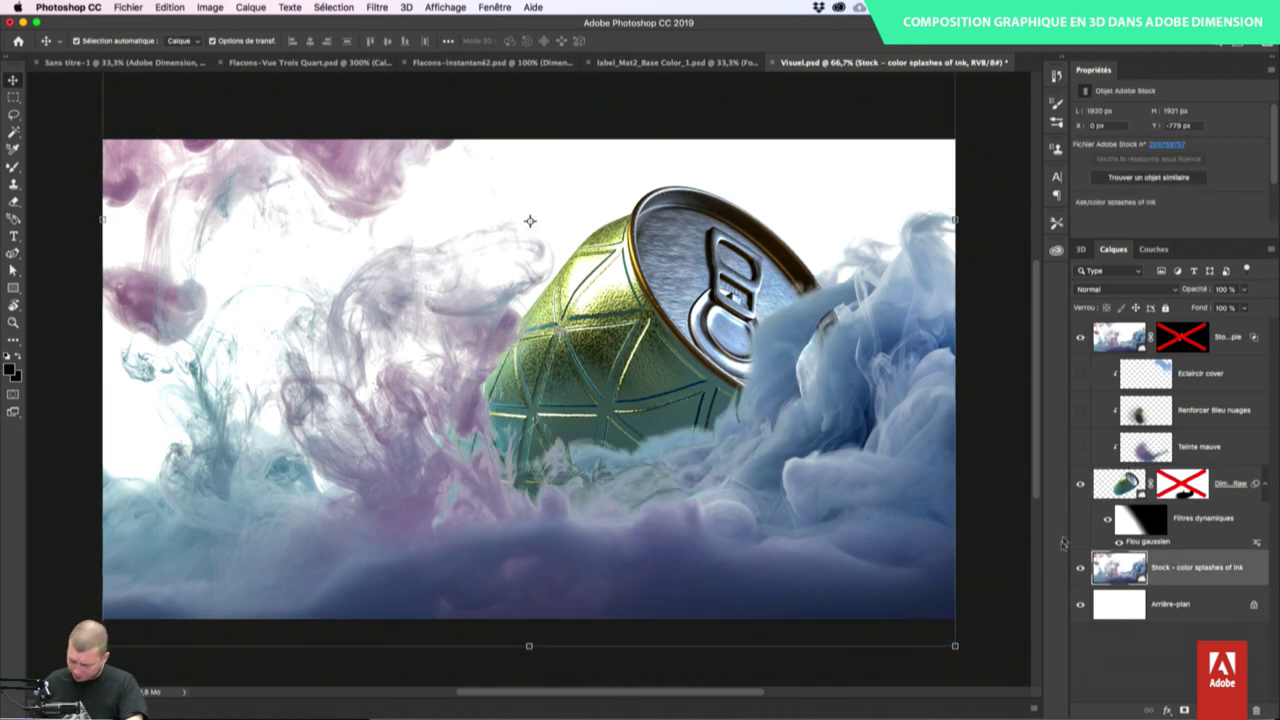
click(1080, 567)
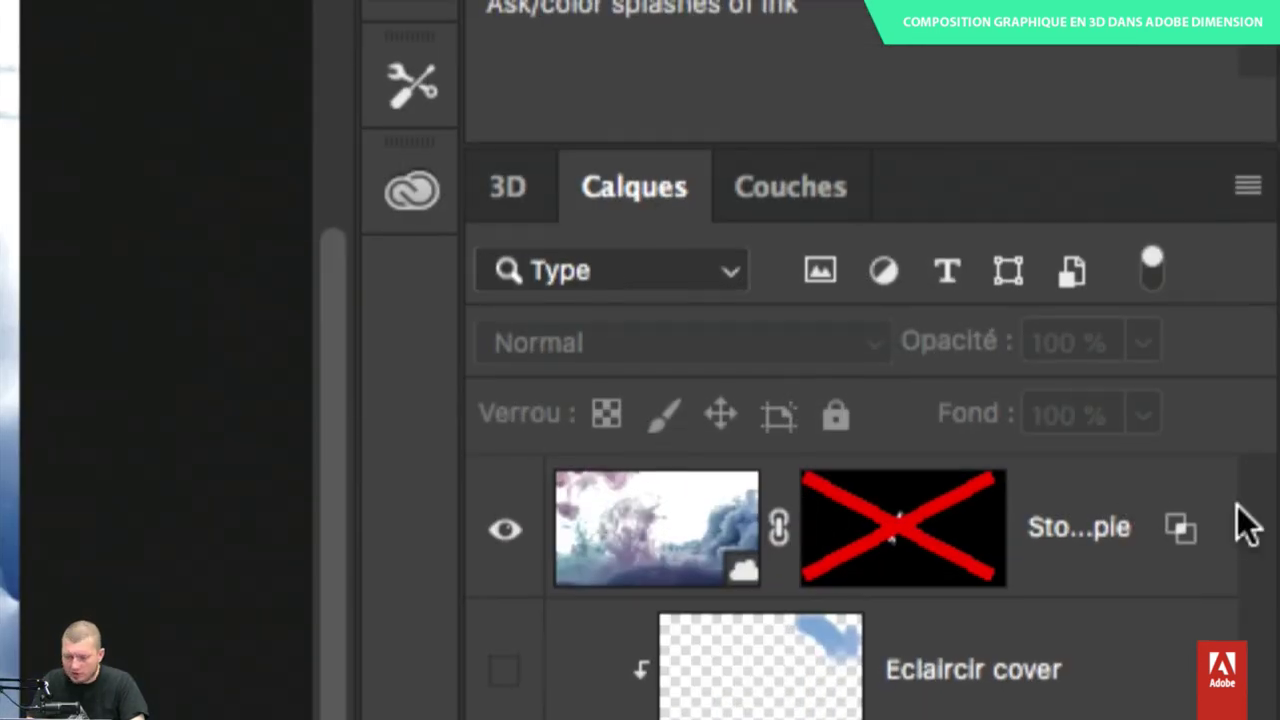
- Examine the ink copy layer's blending options, try its This Layer white sliders at 162 / 202, and discard the change
mouse_move(1180, 535)
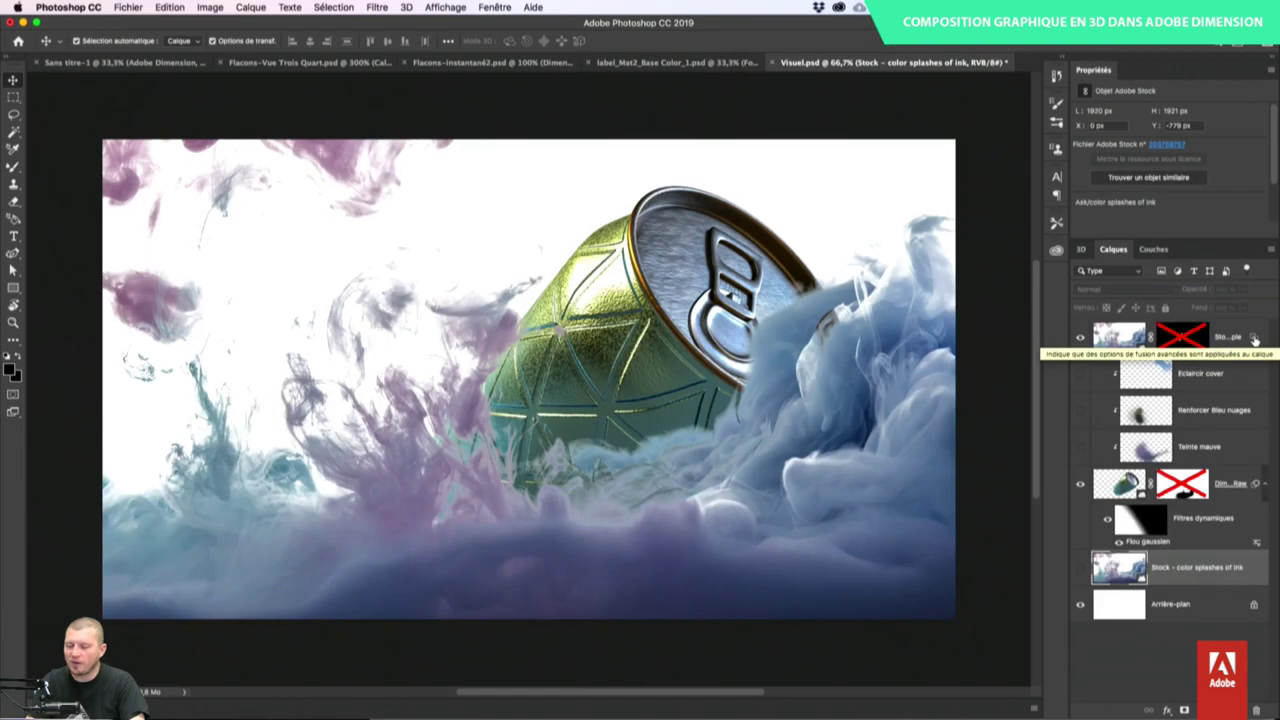
double_click(1255, 340)
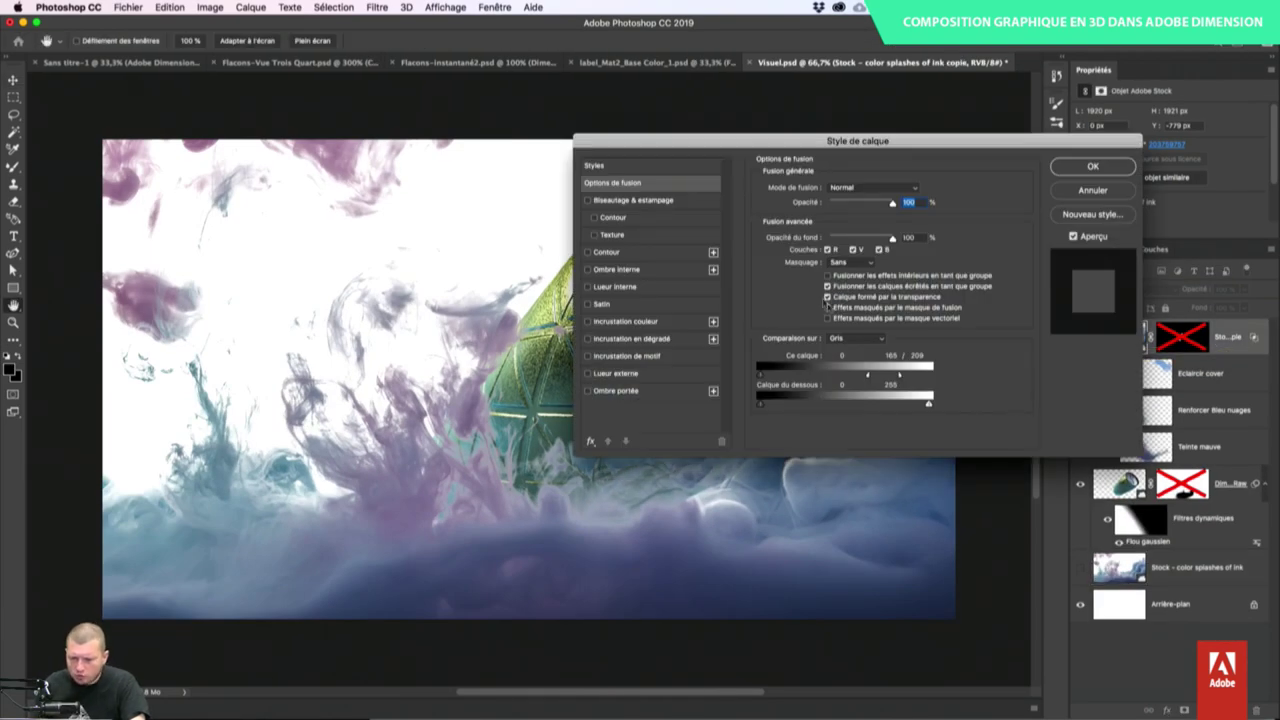
drag(903, 140, 1044, 149)
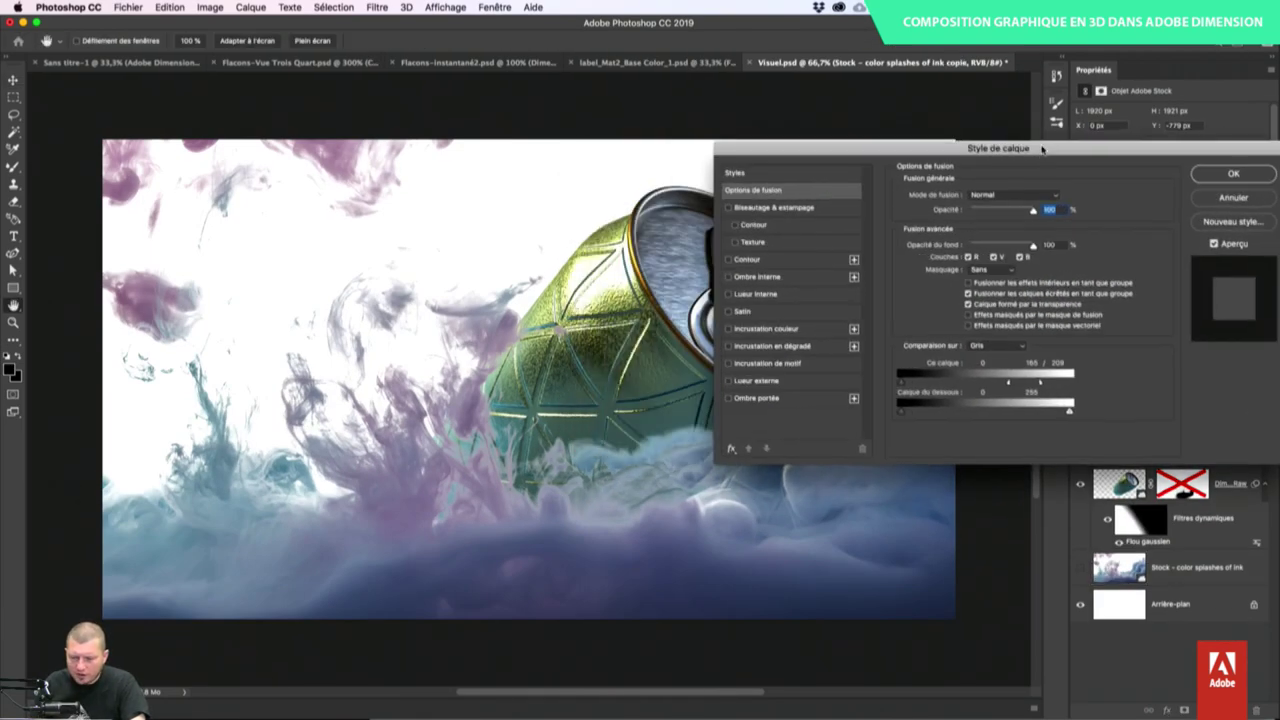
mouse_move(1040, 382)
mouse_down()
mouse_move(1084, 387)
mouse_move(1035, 388)
mouse_up()
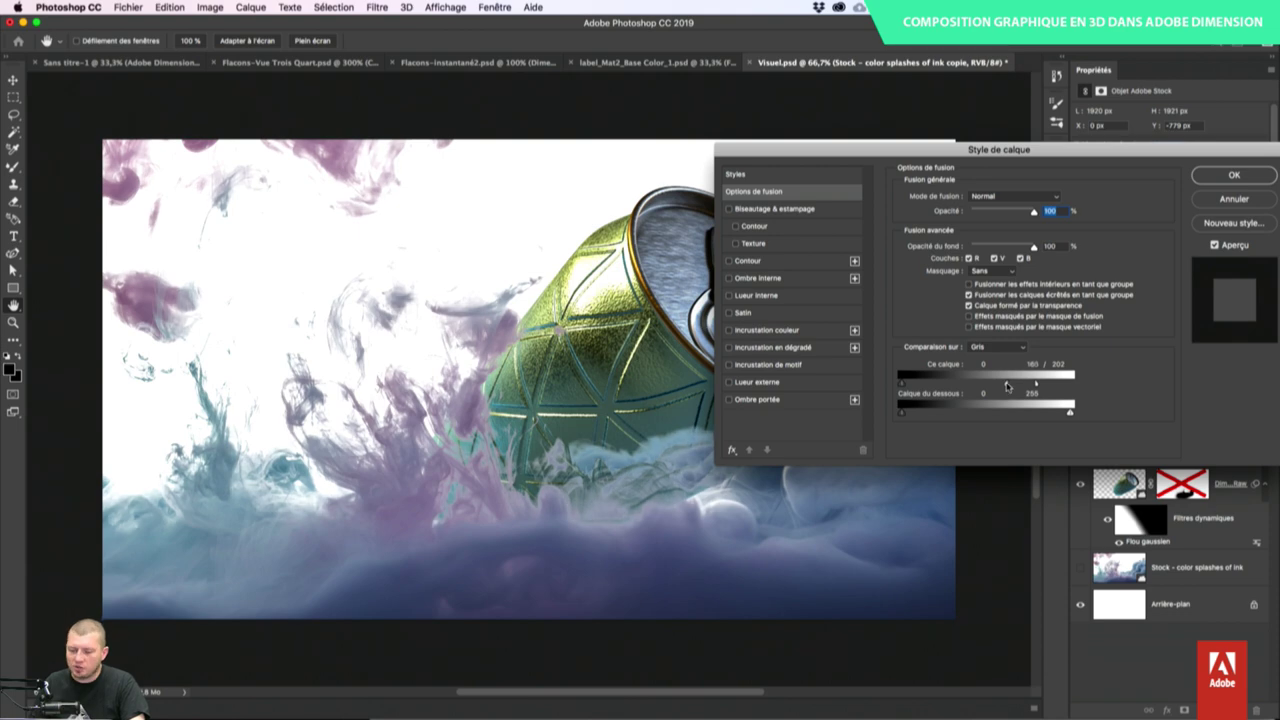
drag(1007, 384, 1008, 385)
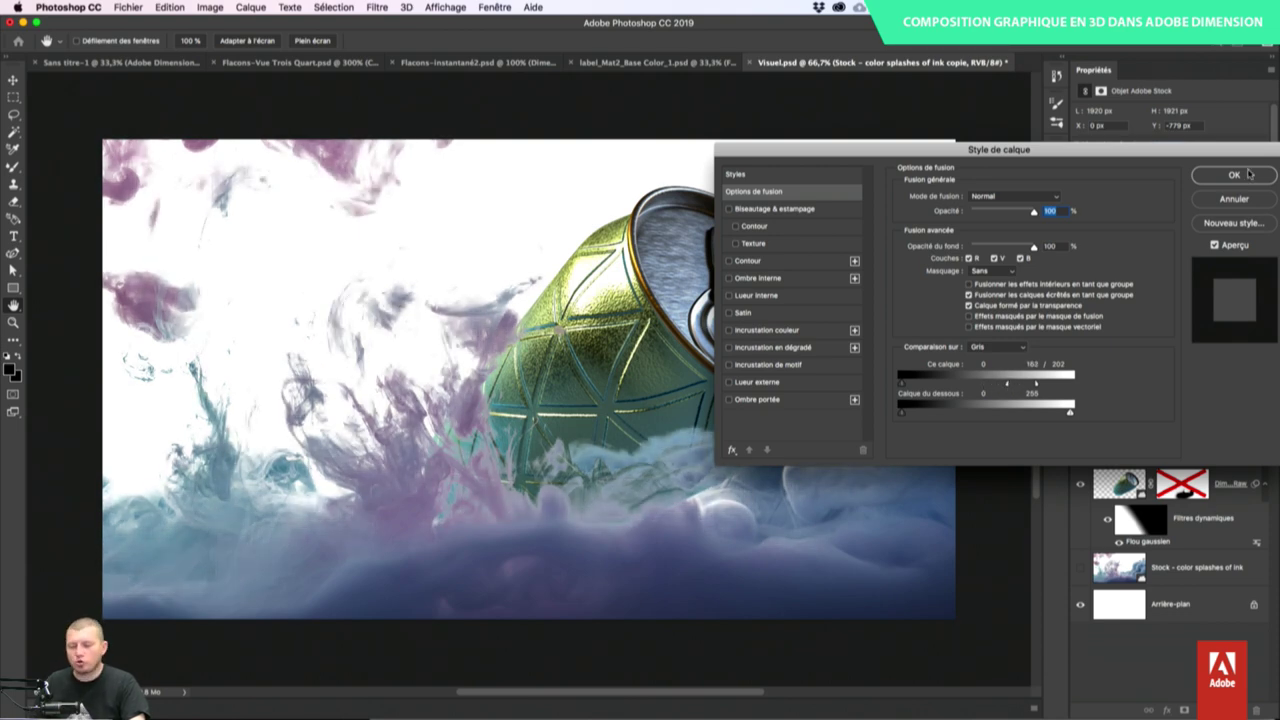
click(1234, 199)
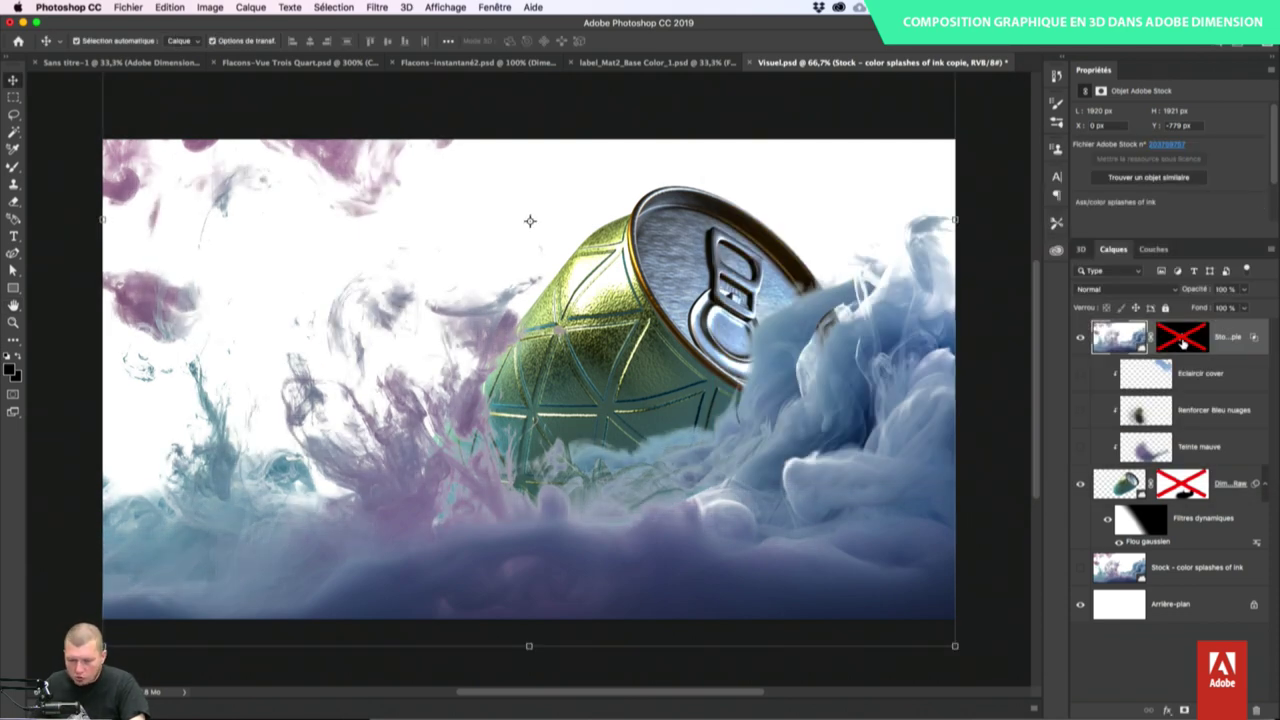
- Re-enable the ink copy layer's mask and show the lower color splashes of ink layer behind the visible can
shift+click(1184, 340)
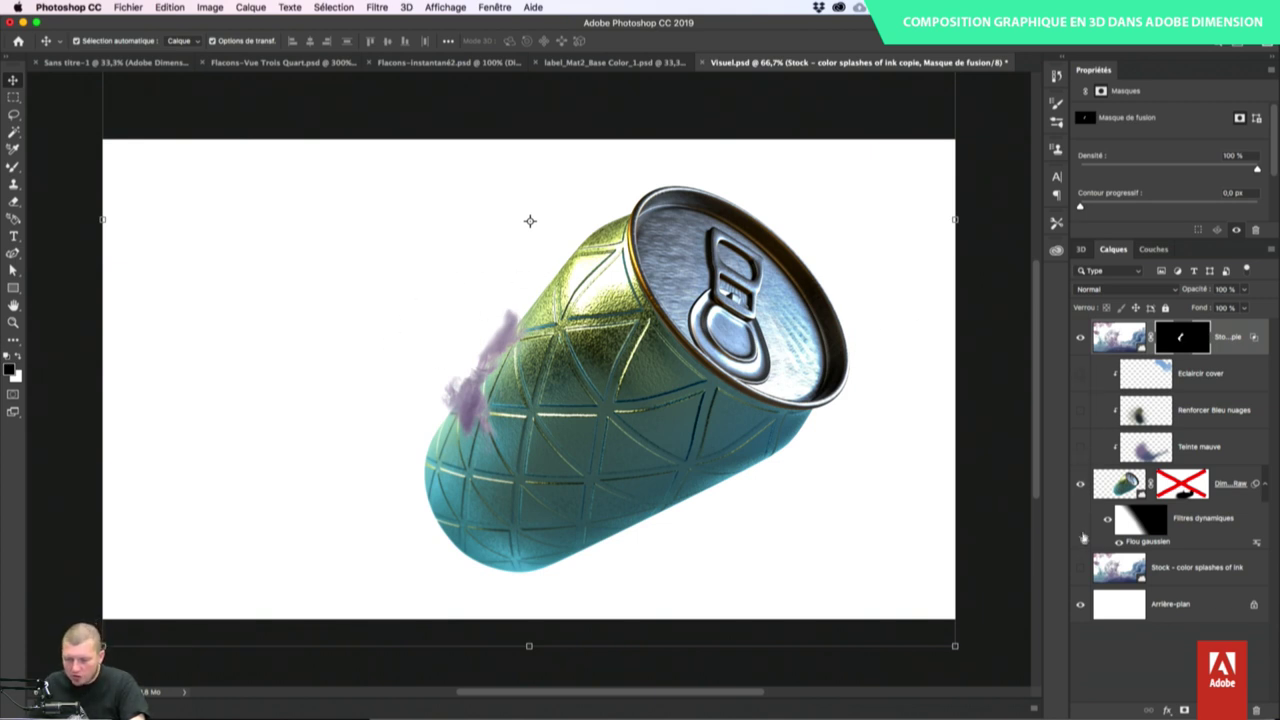
click(1081, 569)
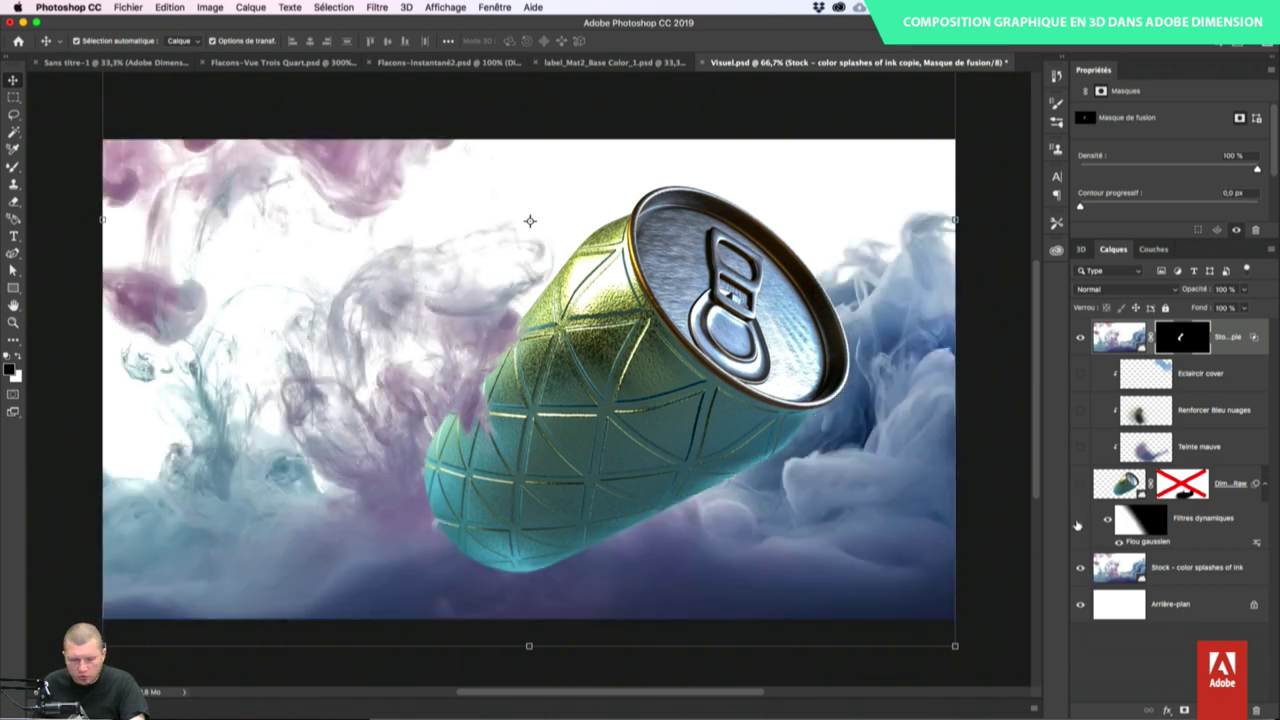
click(1080, 483)
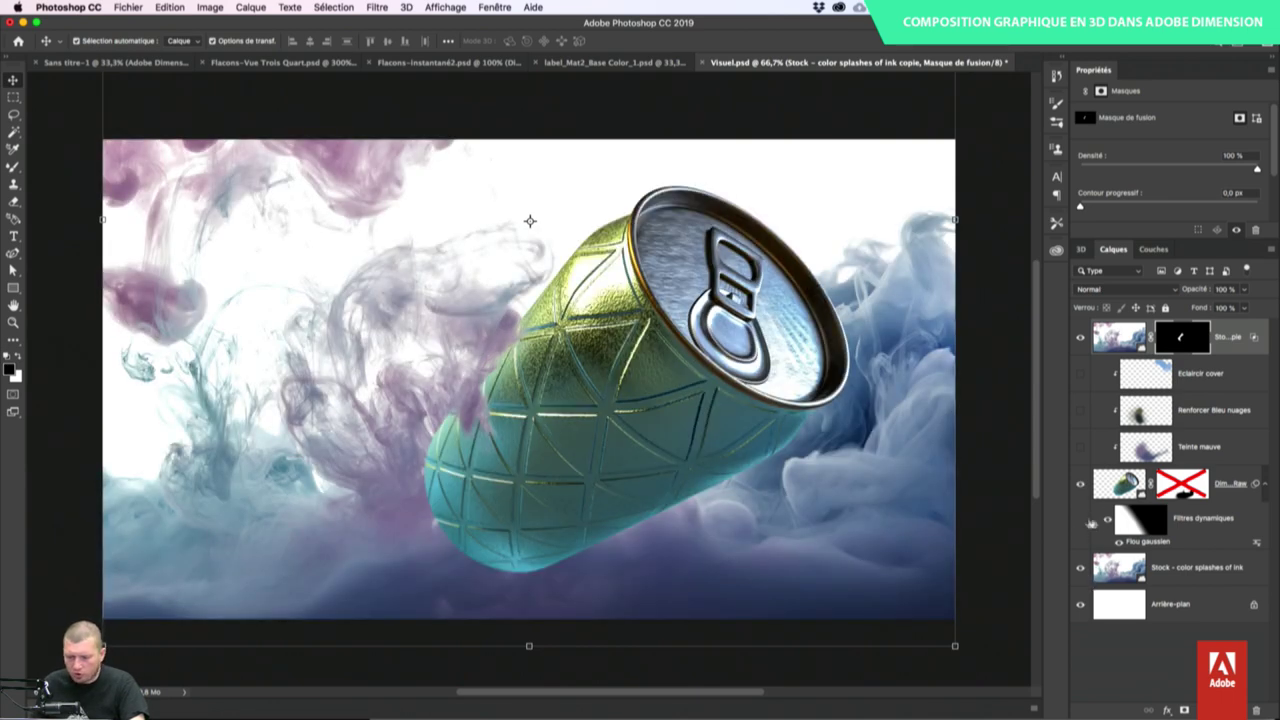
- Compare the can with and without its masked Gaussian blur smart filter, both in full view and close up, leaving it enabled
click(1108, 523)
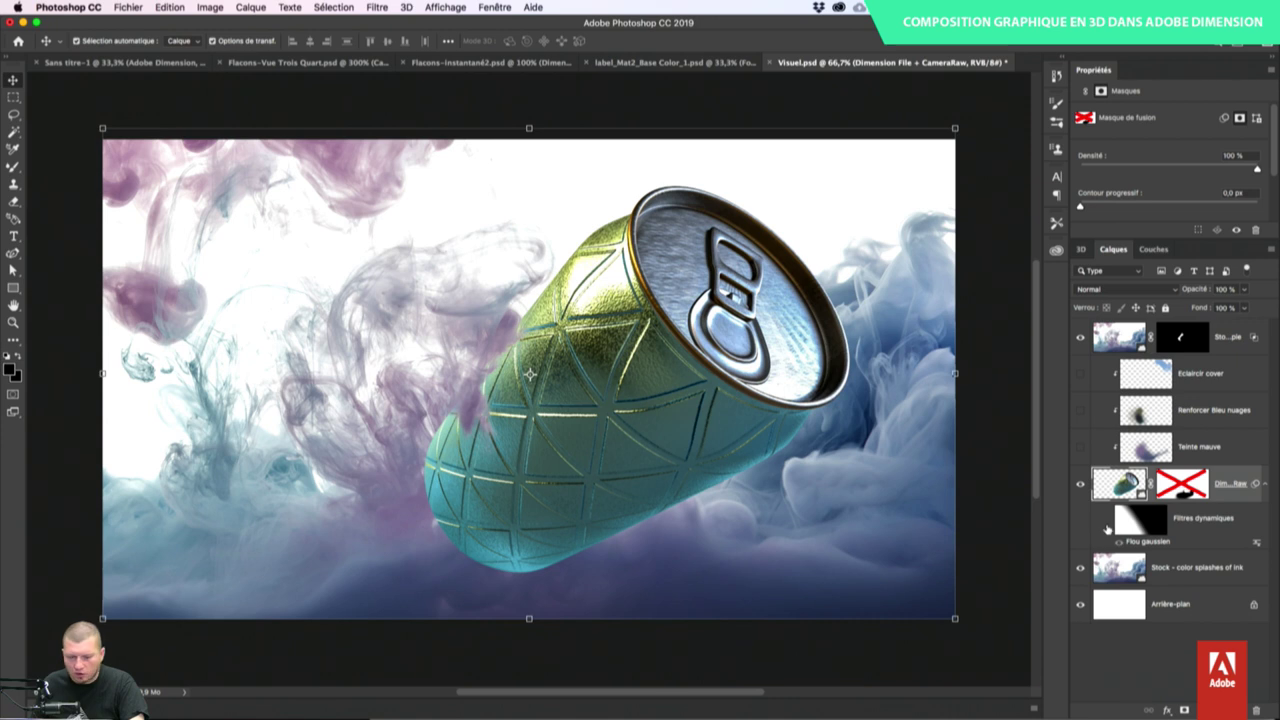
click(1104, 525)
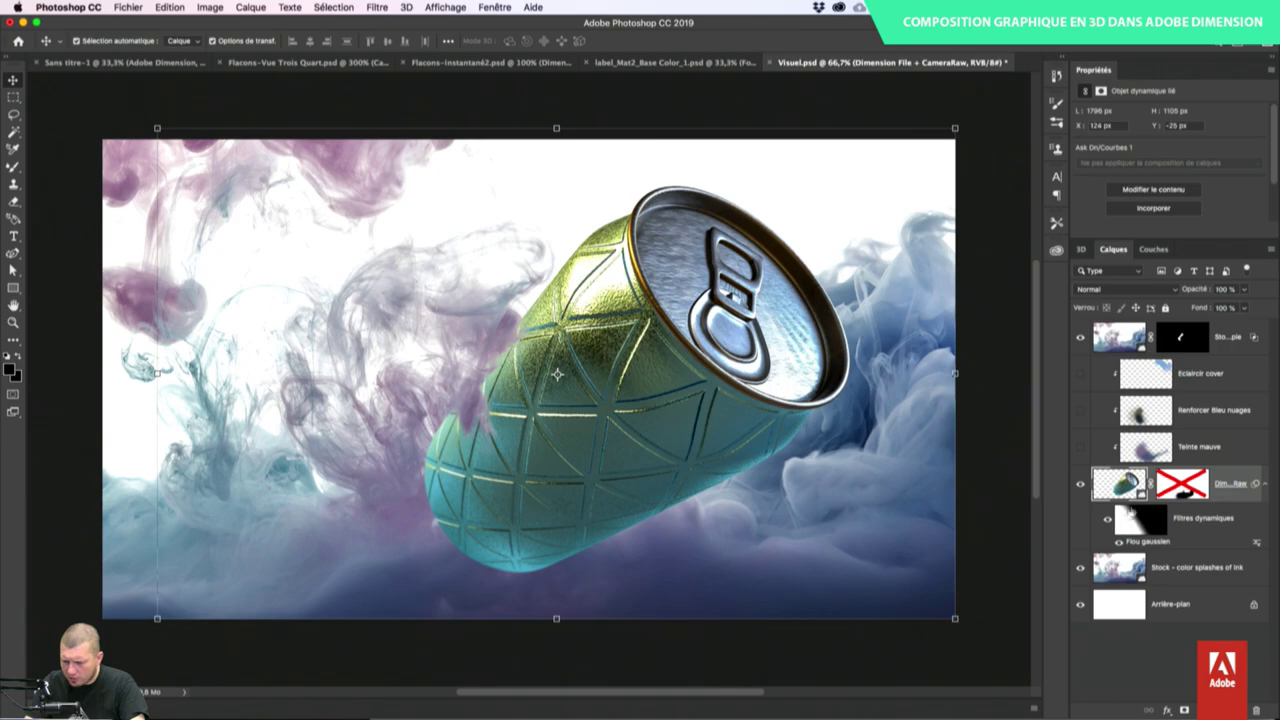
click(1106, 523)
click(1106, 523)
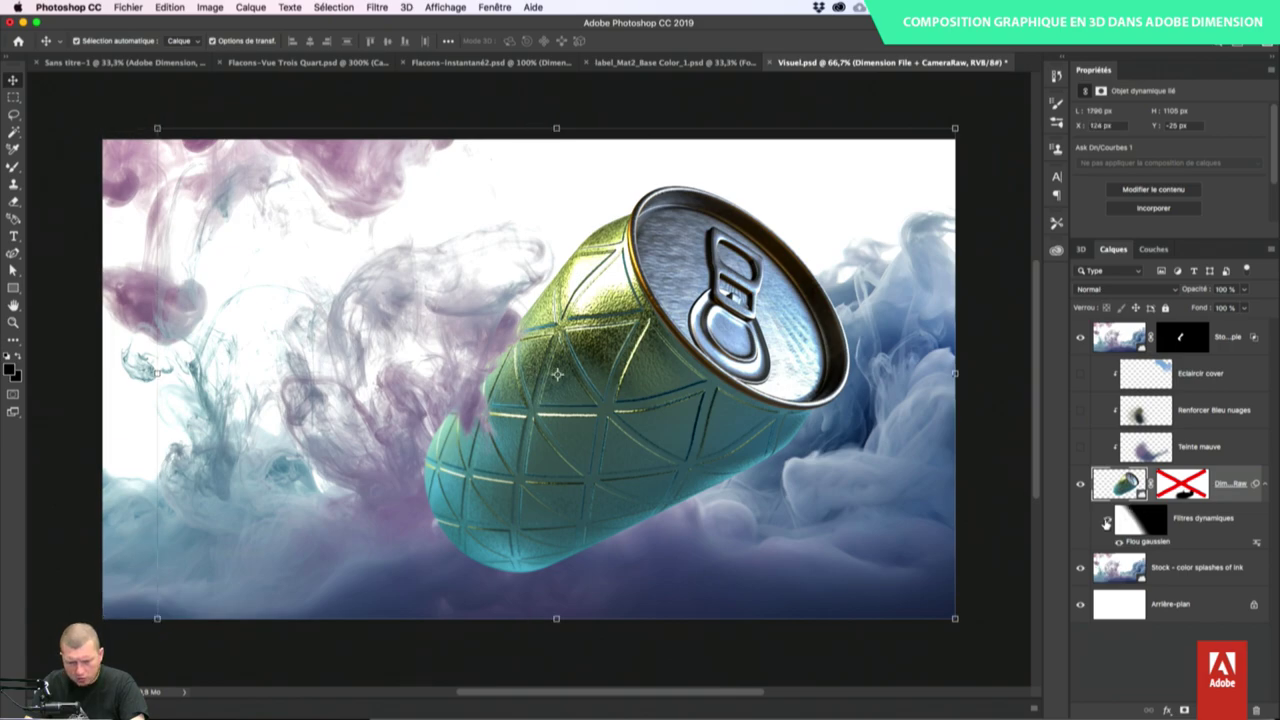
alt+scroll(690, 350, up, 5)
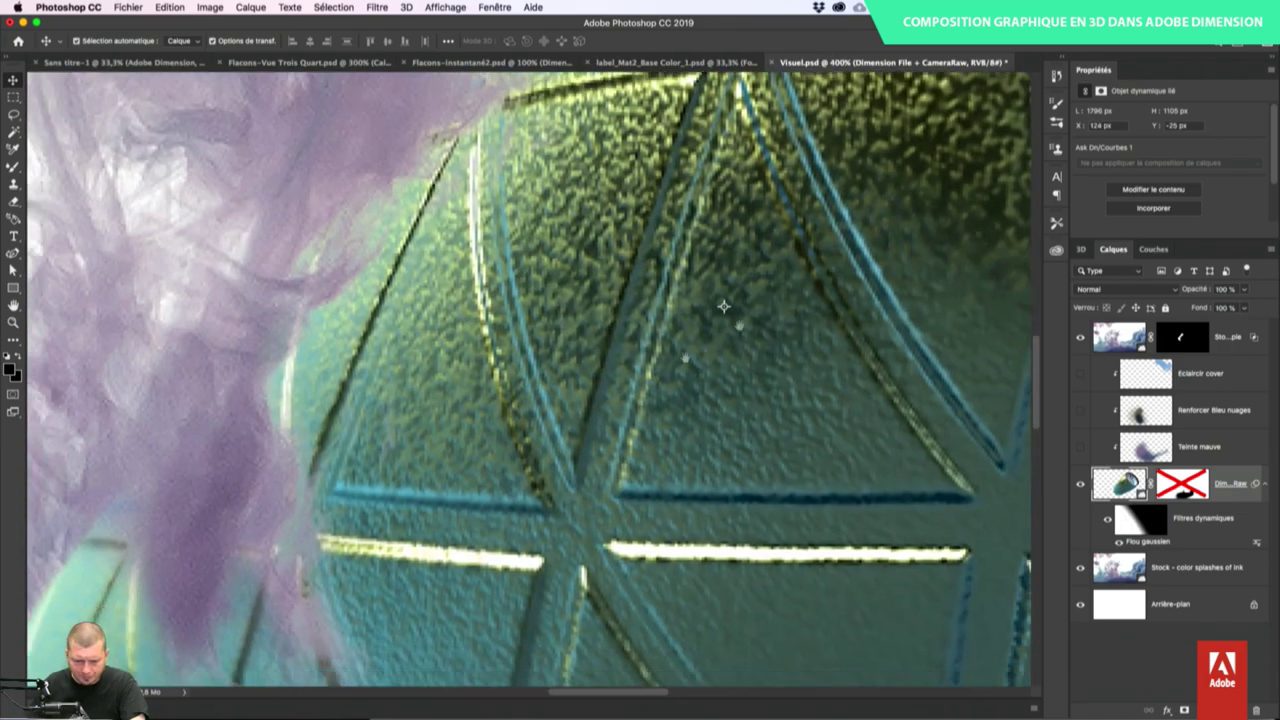
scroll(688, 368, down, 3)
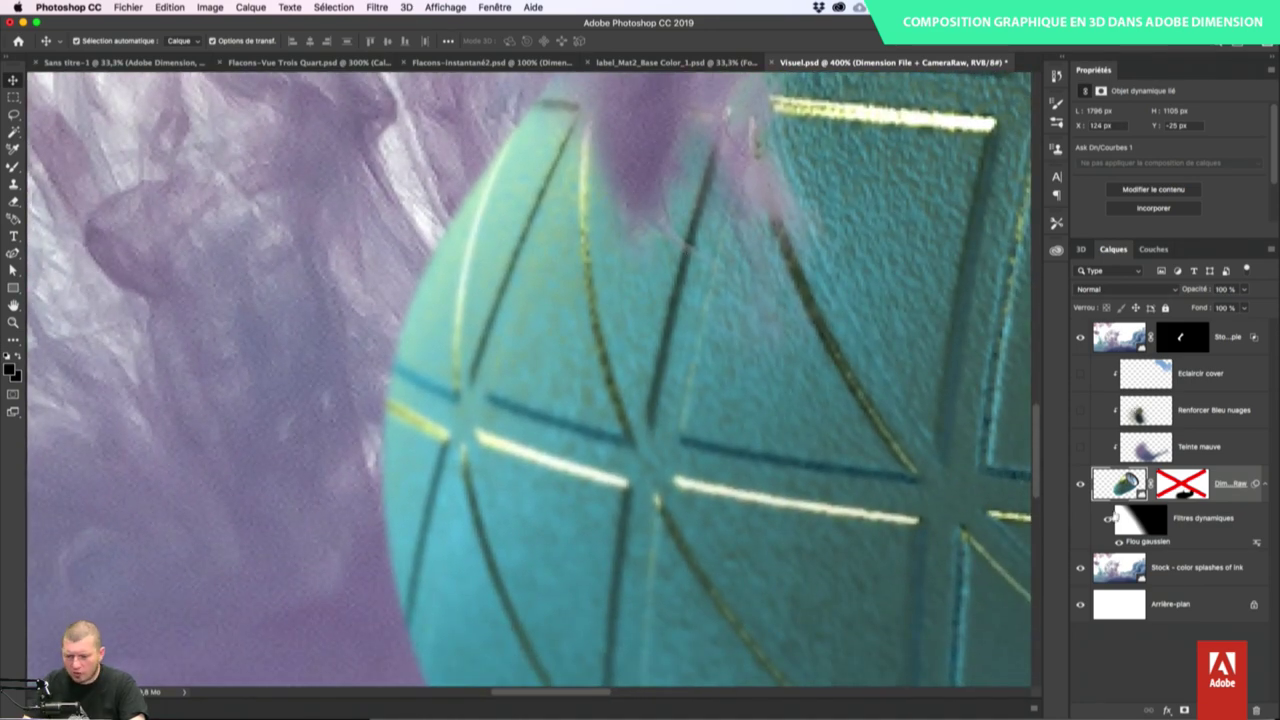
click(1108, 521)
click(1108, 521)
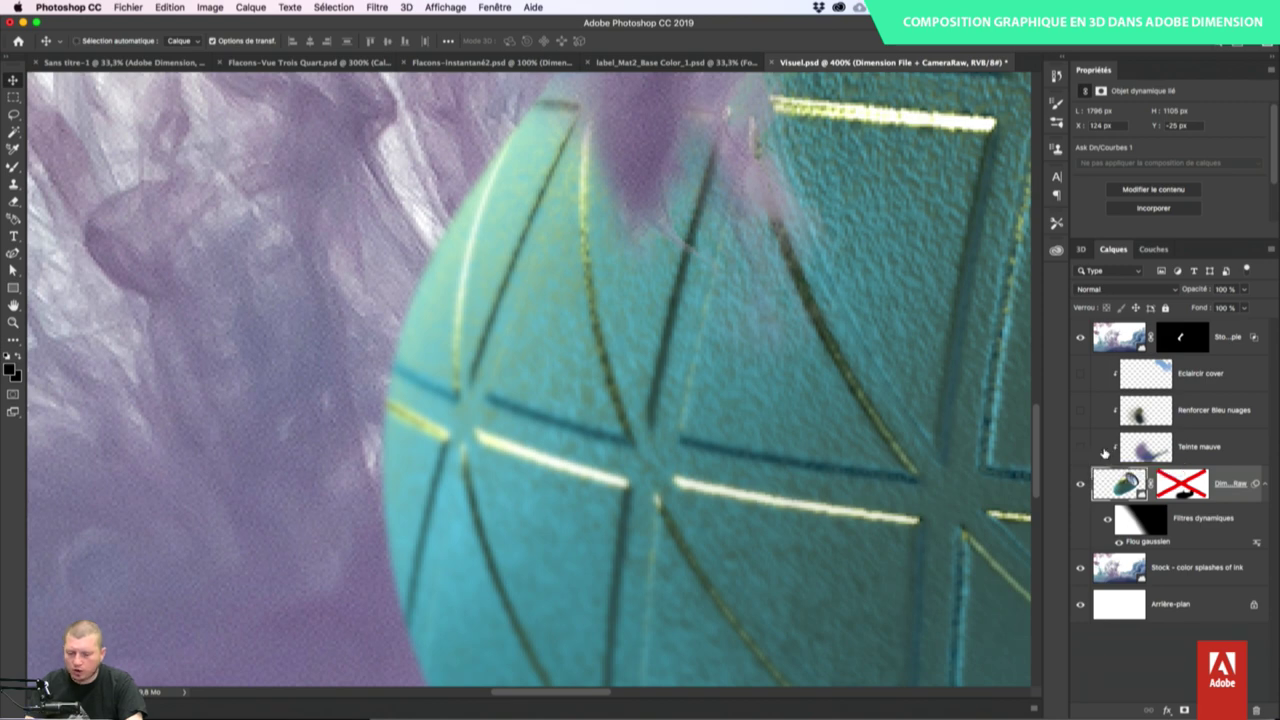
- Show the clipped Teinte mauve, Renforcer Bleu nuages and Eclaircir cover layers on the can, comparing their effect within the whole composition
key(super+minus)
key(super+minus)
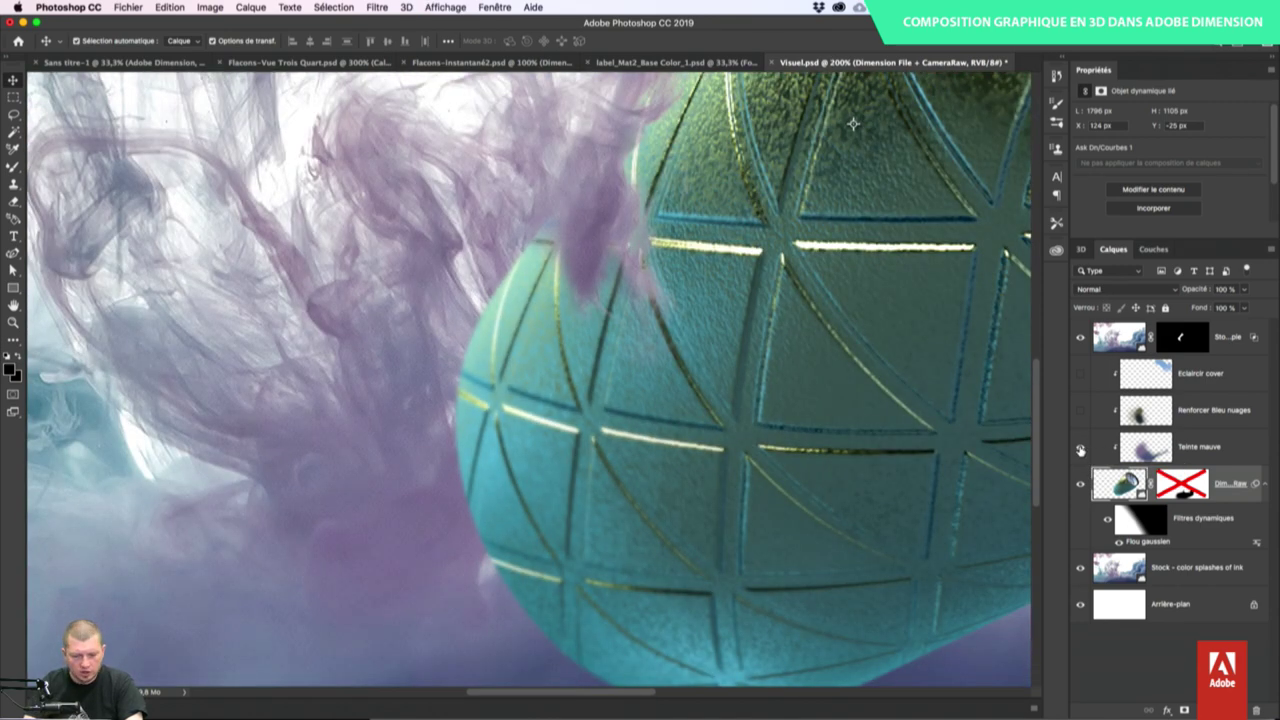
key(super+minus)
key(super+minus)
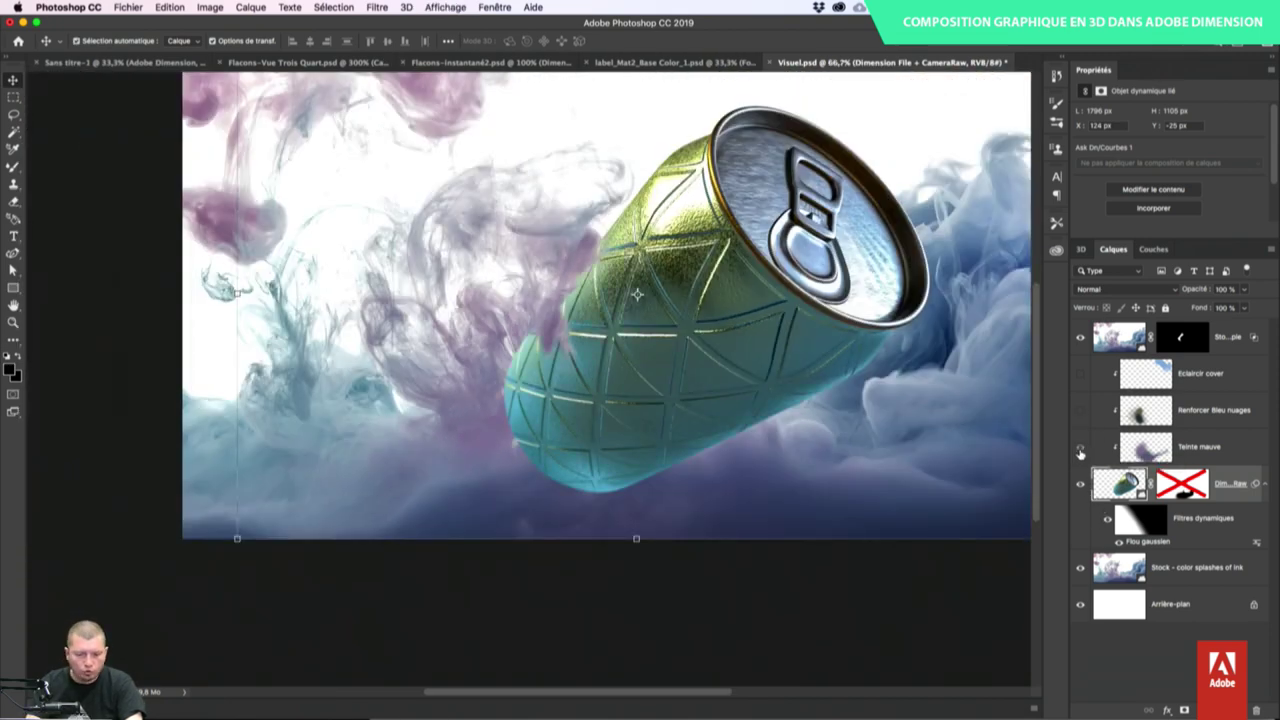
click(1080, 412)
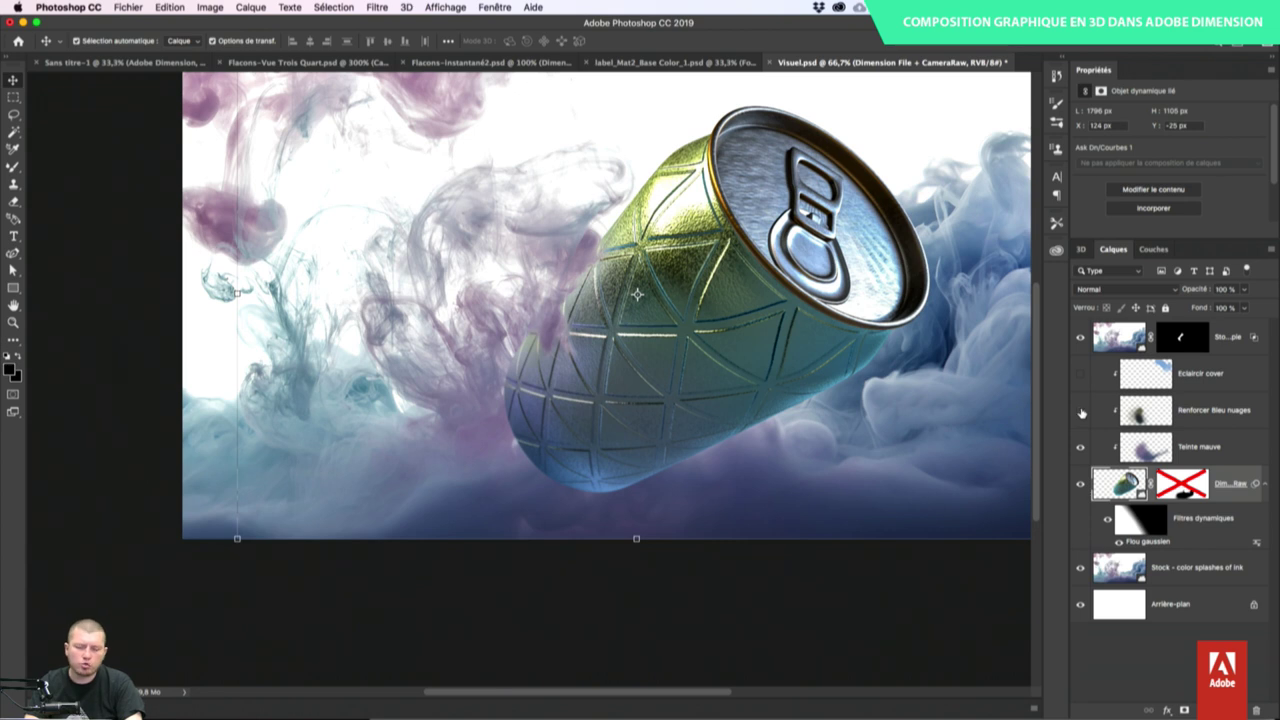
click(1080, 412)
click(1080, 412)
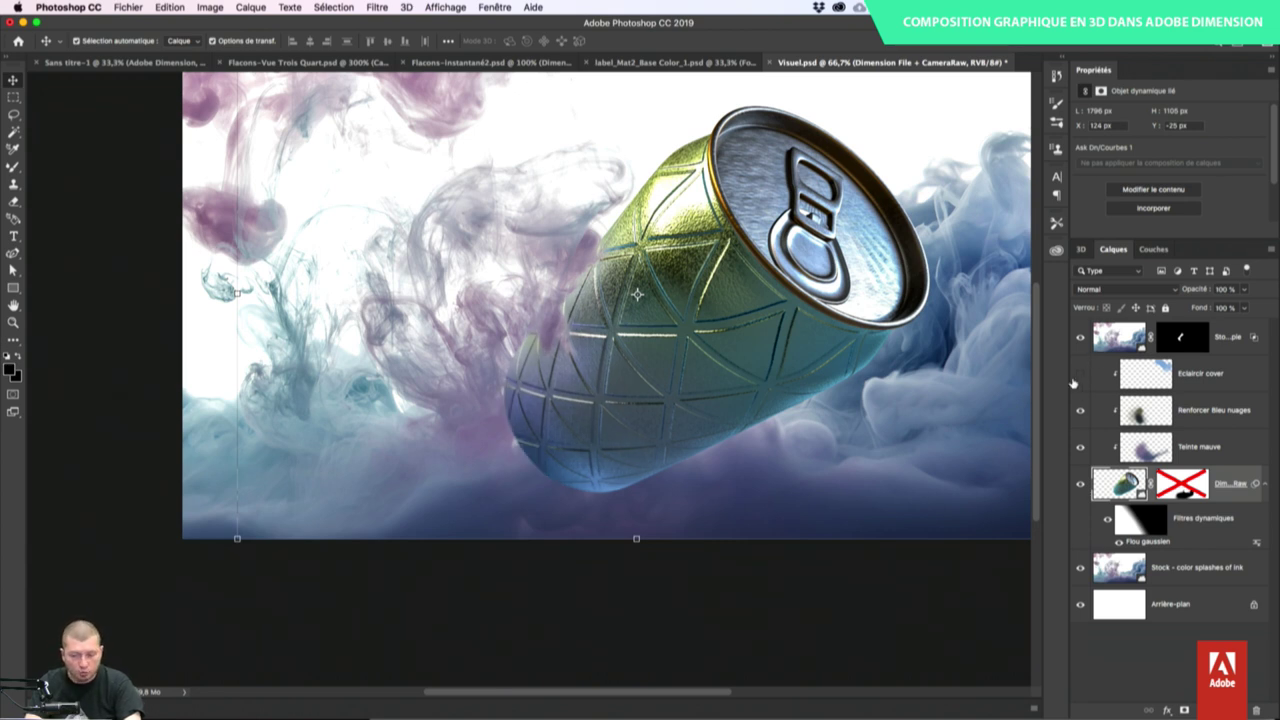
click(1080, 375)
click(1080, 375)
click(1080, 375)
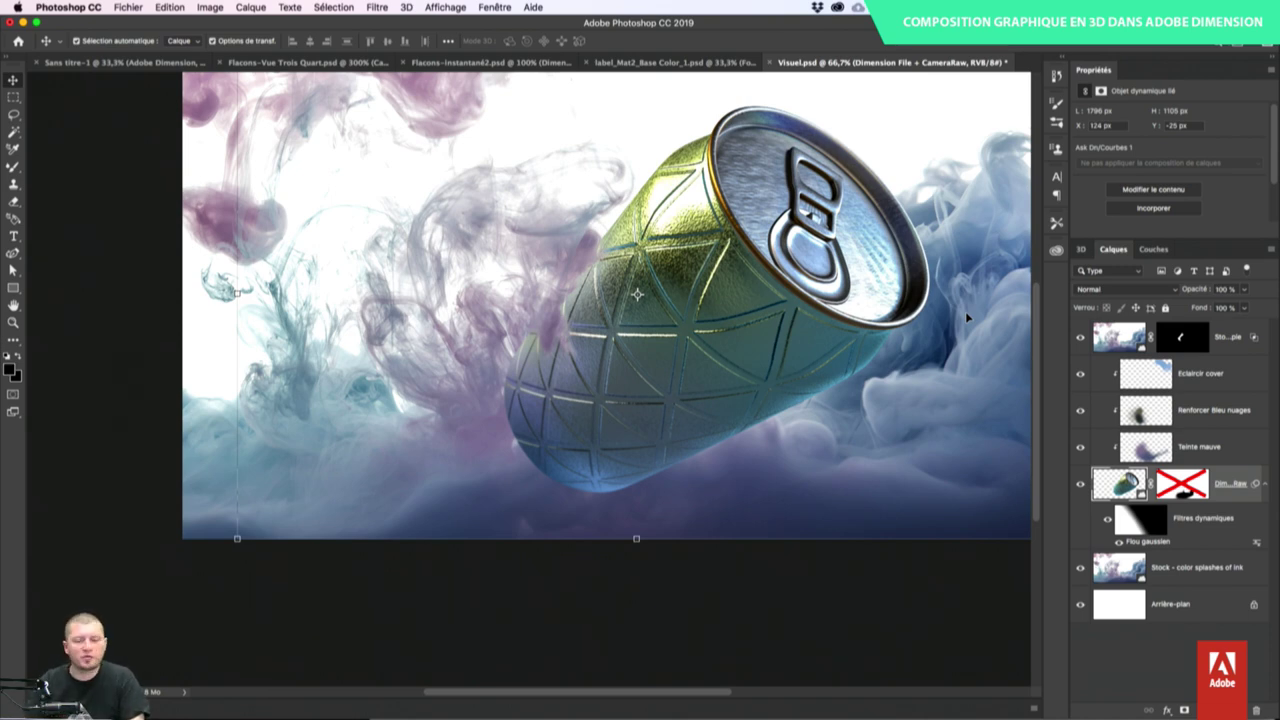
key(super+minus)
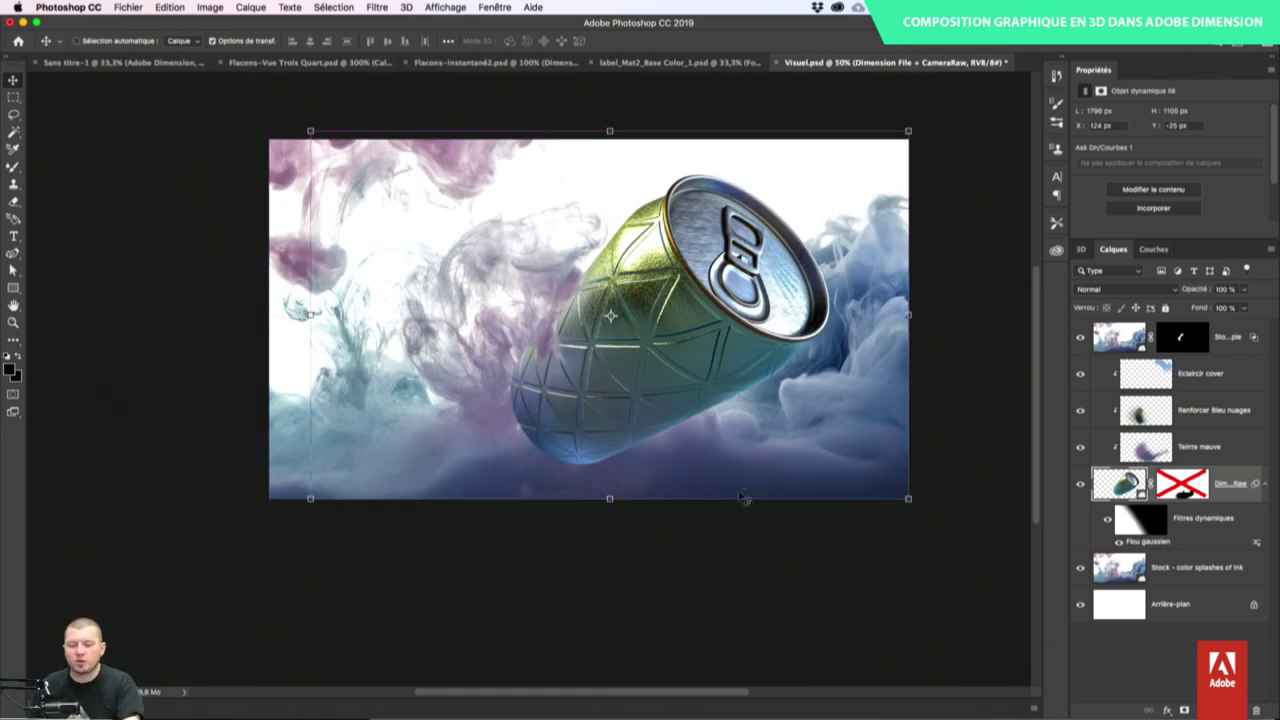
- Switch to Chrome and view the AdobeFrance YouTube channel page
key(super+Tab)
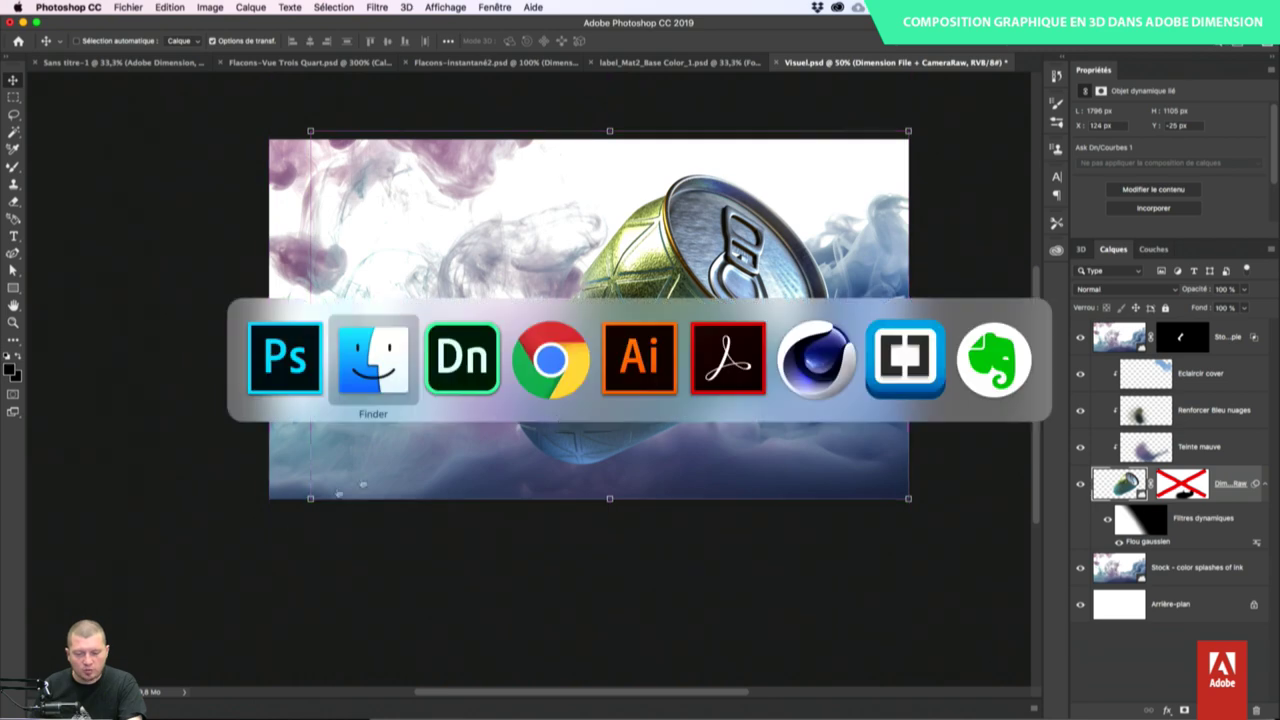
click(553, 363)
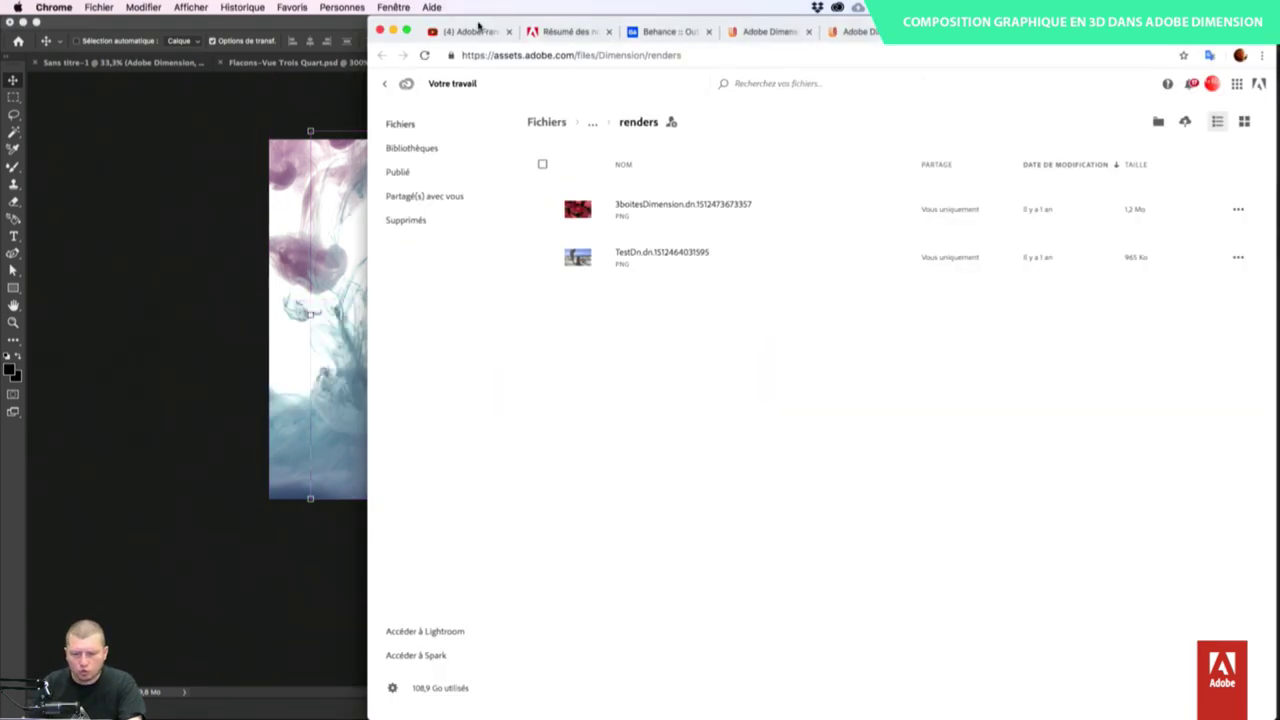
click(478, 32)
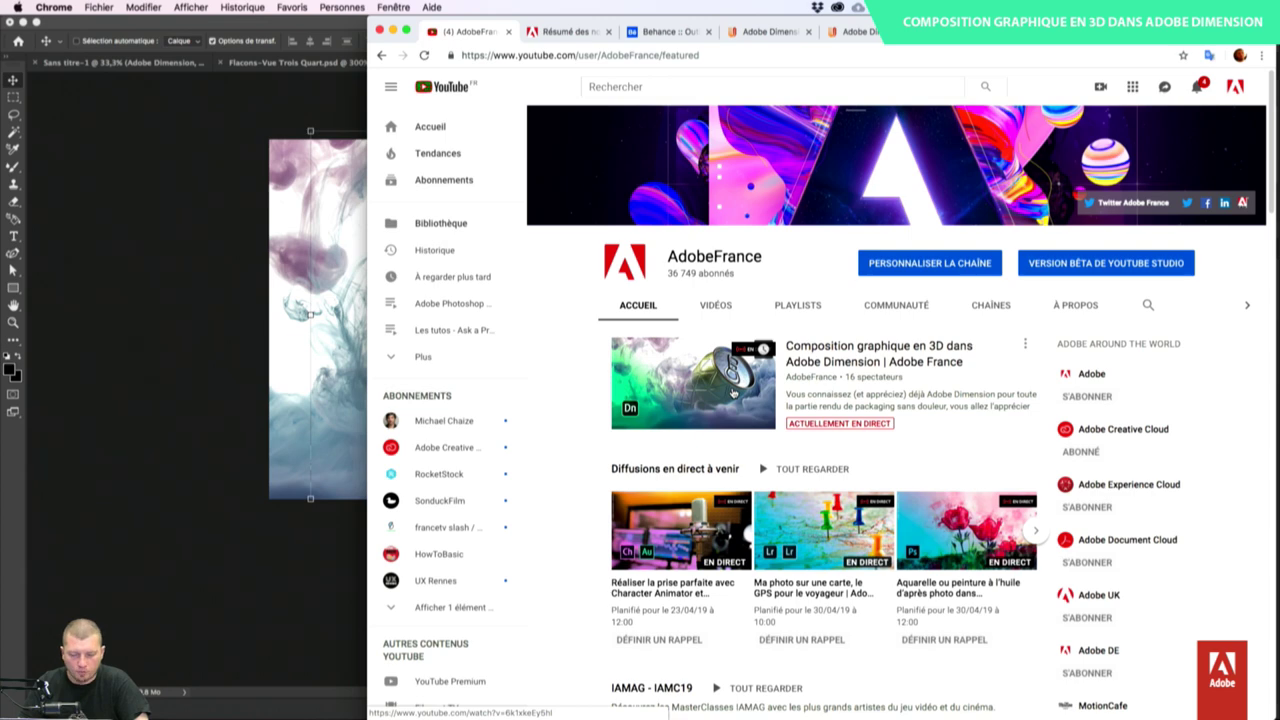
- Return to Photoshop and display the can composition in full screen without the interface
click(211, 493)
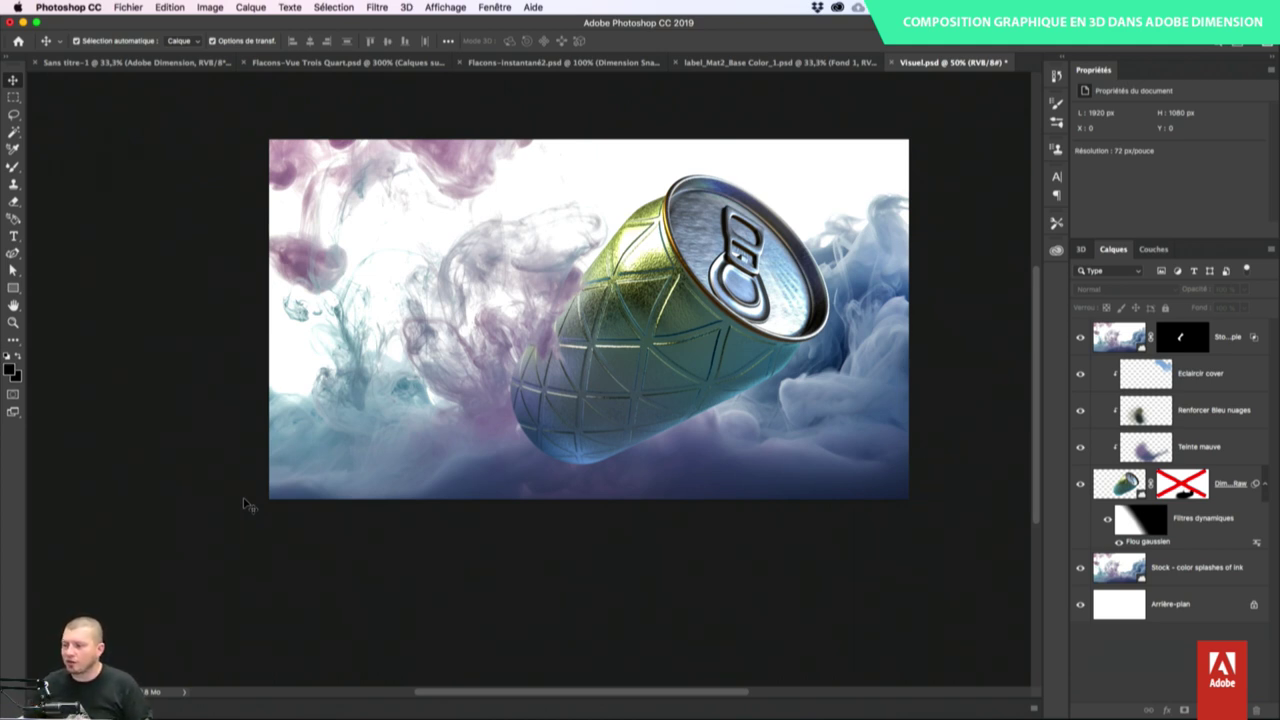
key(f)
key(f)
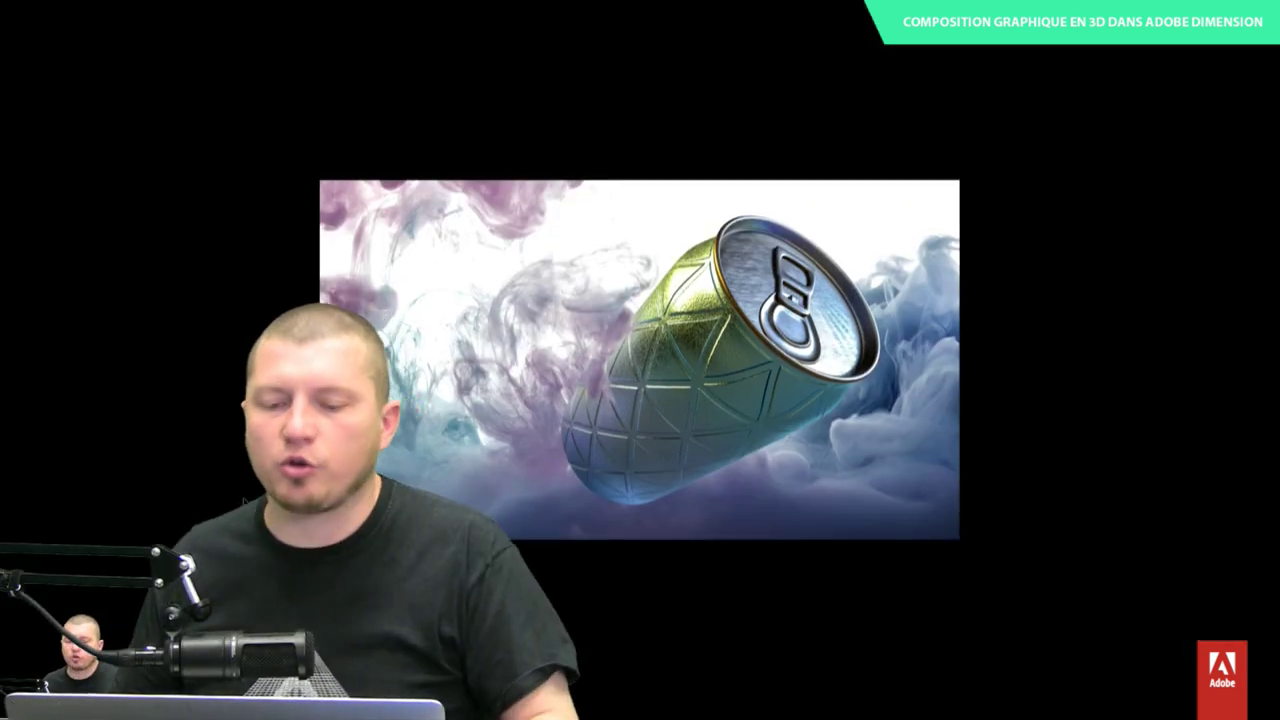